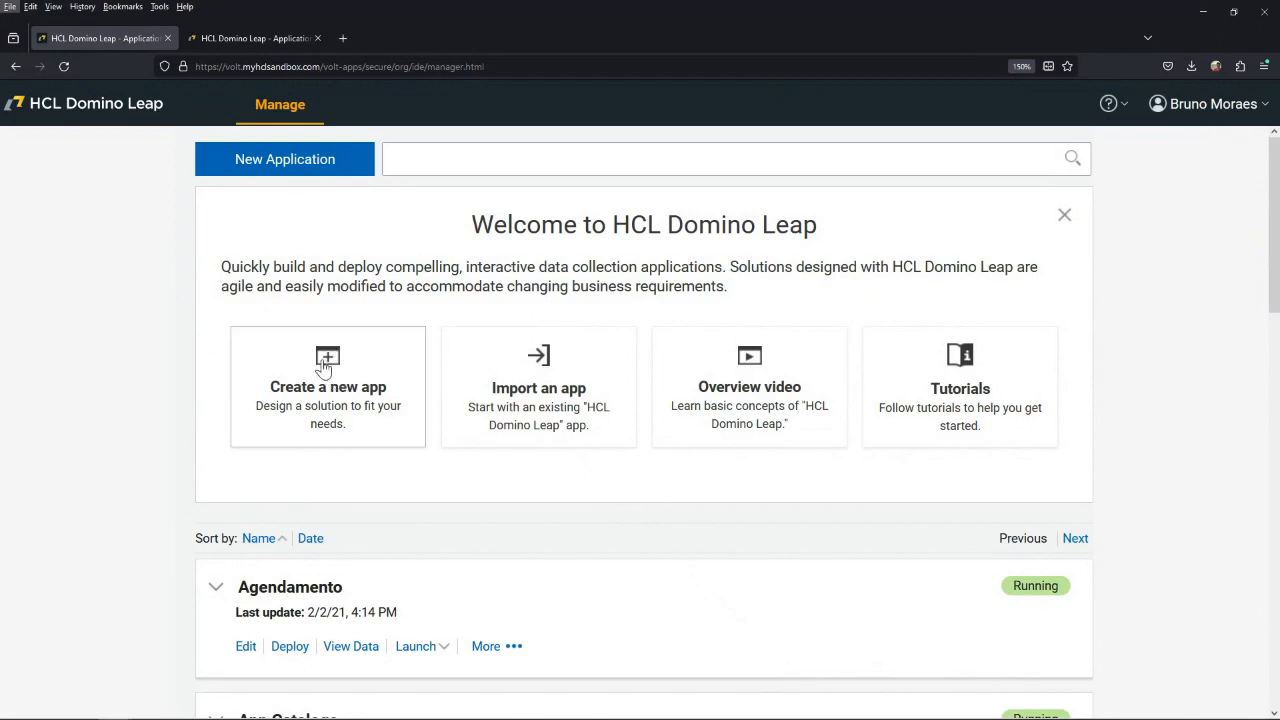
Start creating a new app and choose From Spreadsheet as the creation method.
{"action": "left_click", "coordinate": [323, 368]}
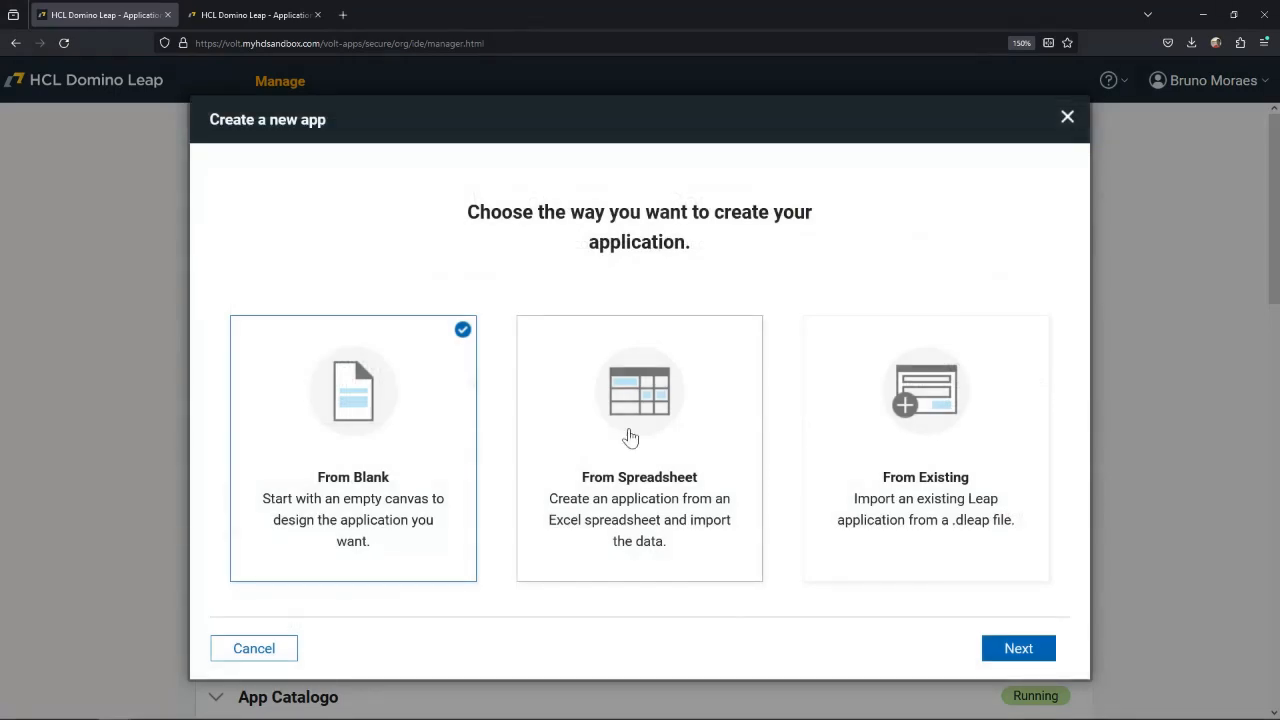
{"action": "left_click", "coordinate": [596, 398]}
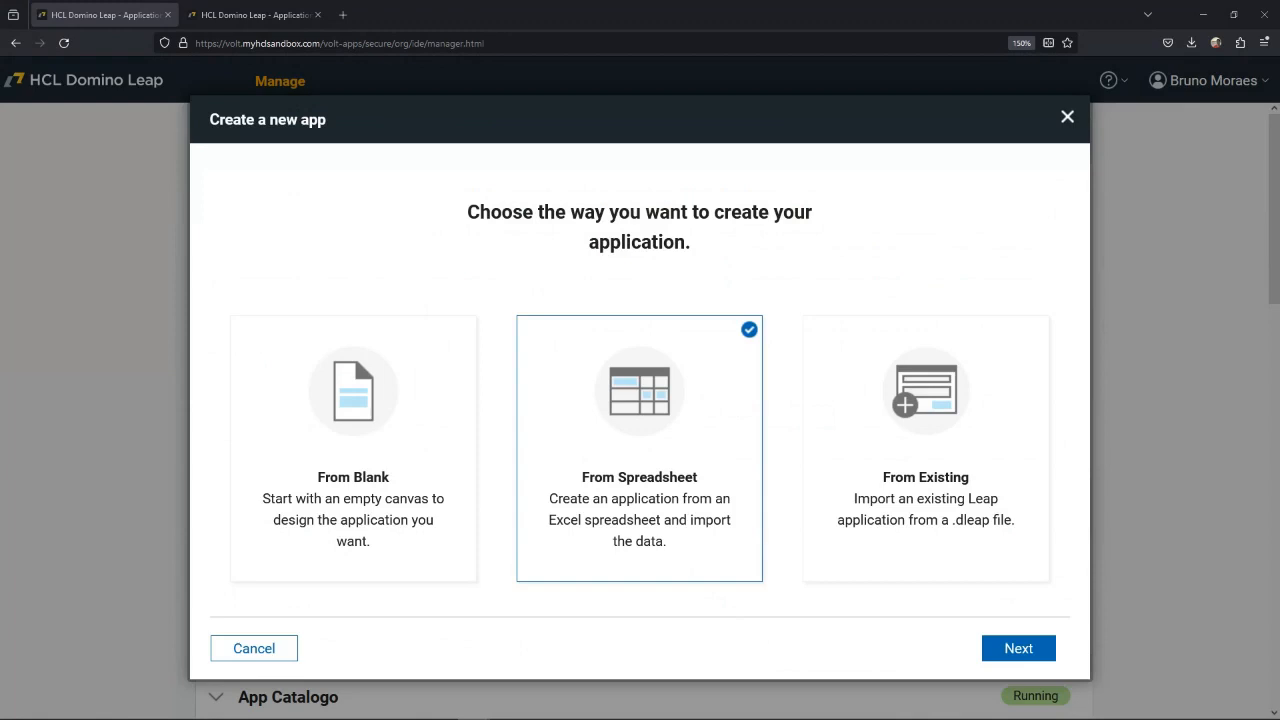
Switch to the Course Catalog.xlsx workbook in Excel and enlarge its window over the browser to show all course rows.
{"action": "left_click_drag", "start_coordinate": [1279, 98], "coordinate": [287, 74]}
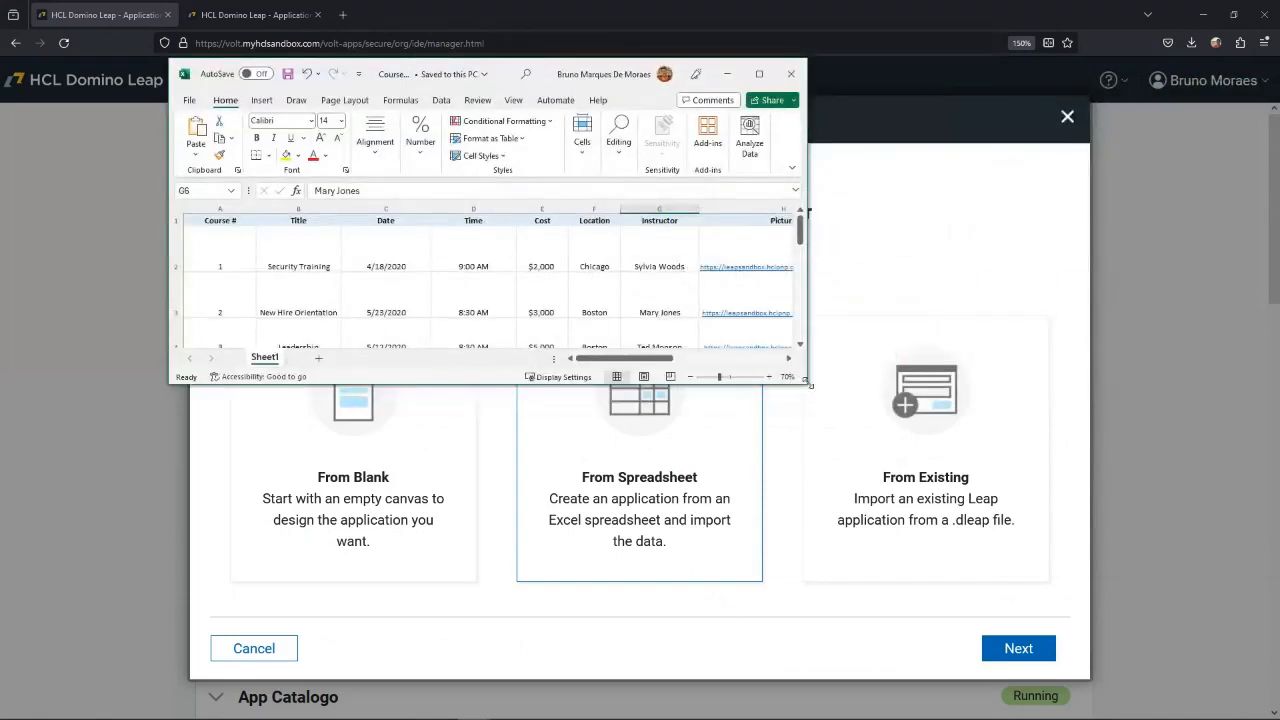
{"action": "left_click", "coordinate": [810, 384]}
{"action": "left_click_drag", "start_coordinate": [965, 478], "coordinate": [1077, 537]}
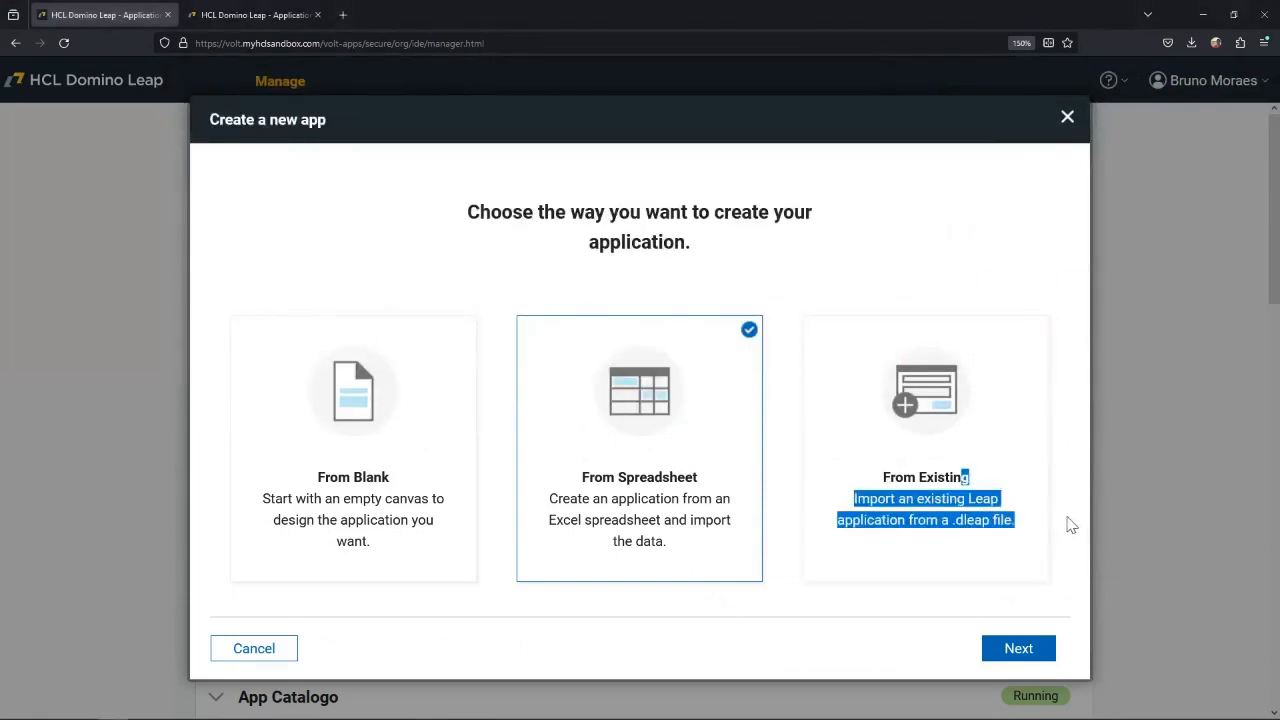
{"action": "key", "text": "alt+Tab"}
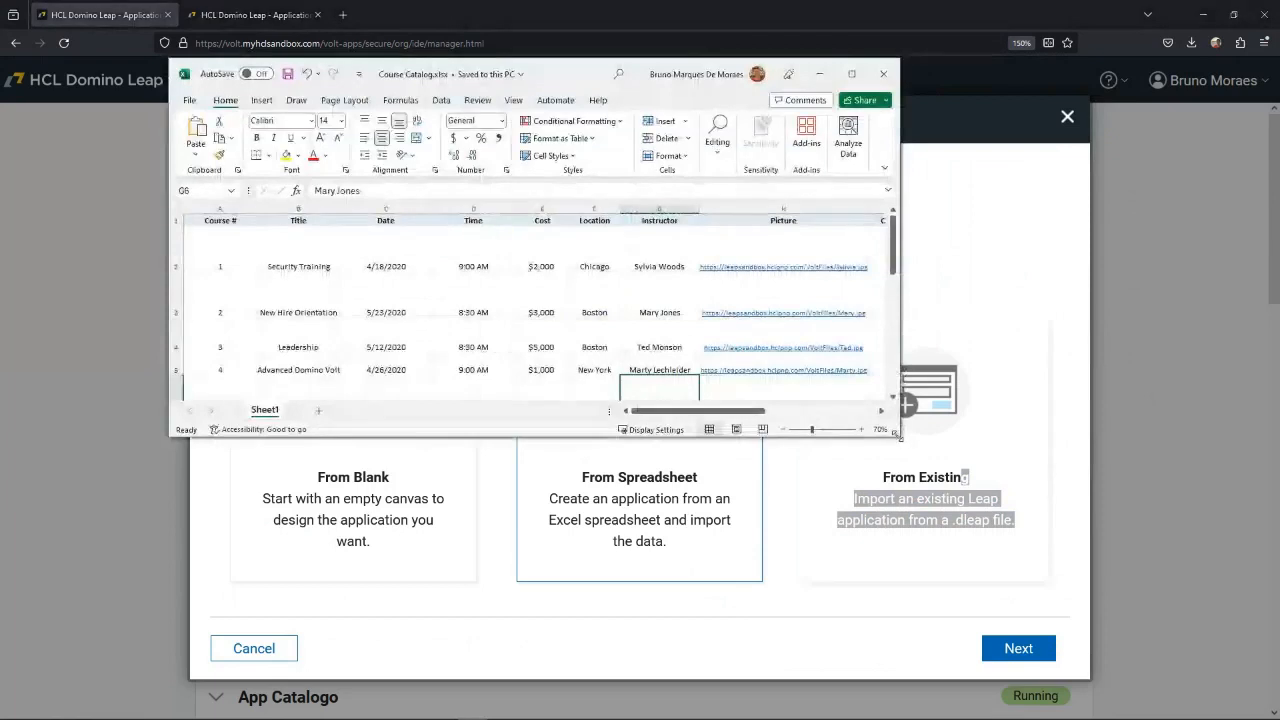
{"action": "left_click_drag", "start_coordinate": [900, 436], "coordinate": [1128, 590]}
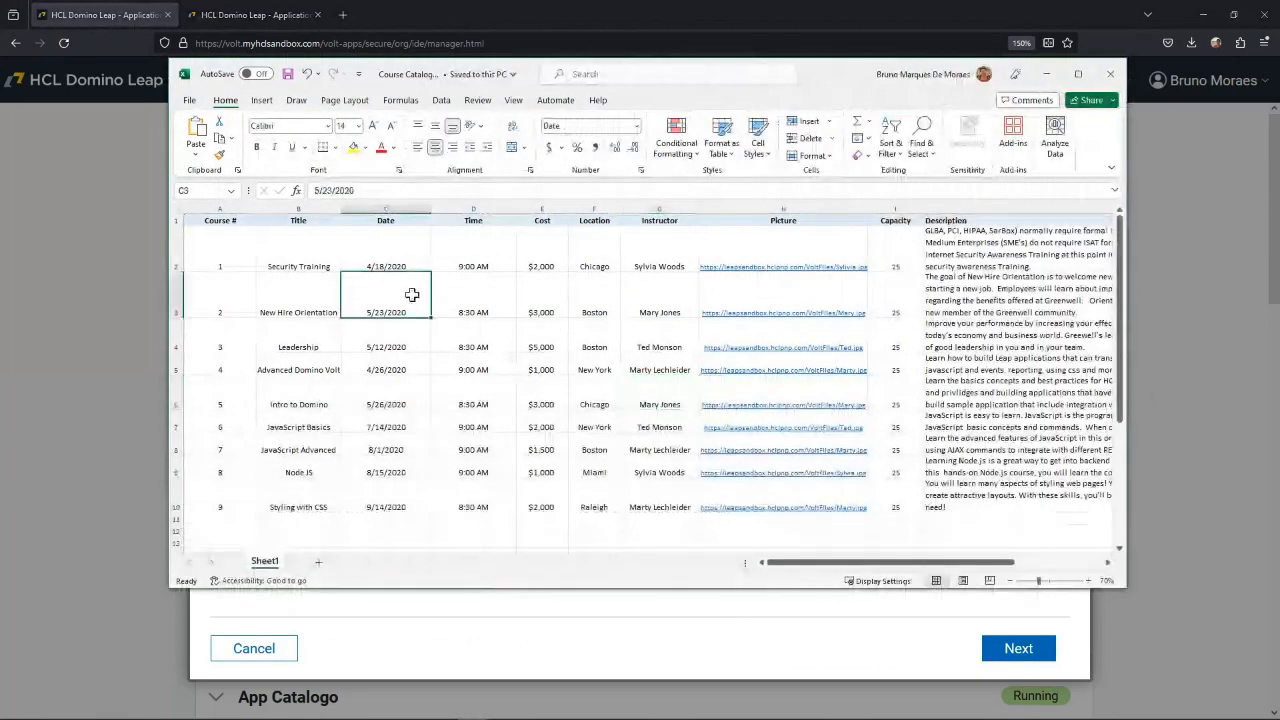
Examine the header row of the course sheet, from Course # through Title, Date and Time.
{"action": "double_click", "coordinate": [237, 241]}
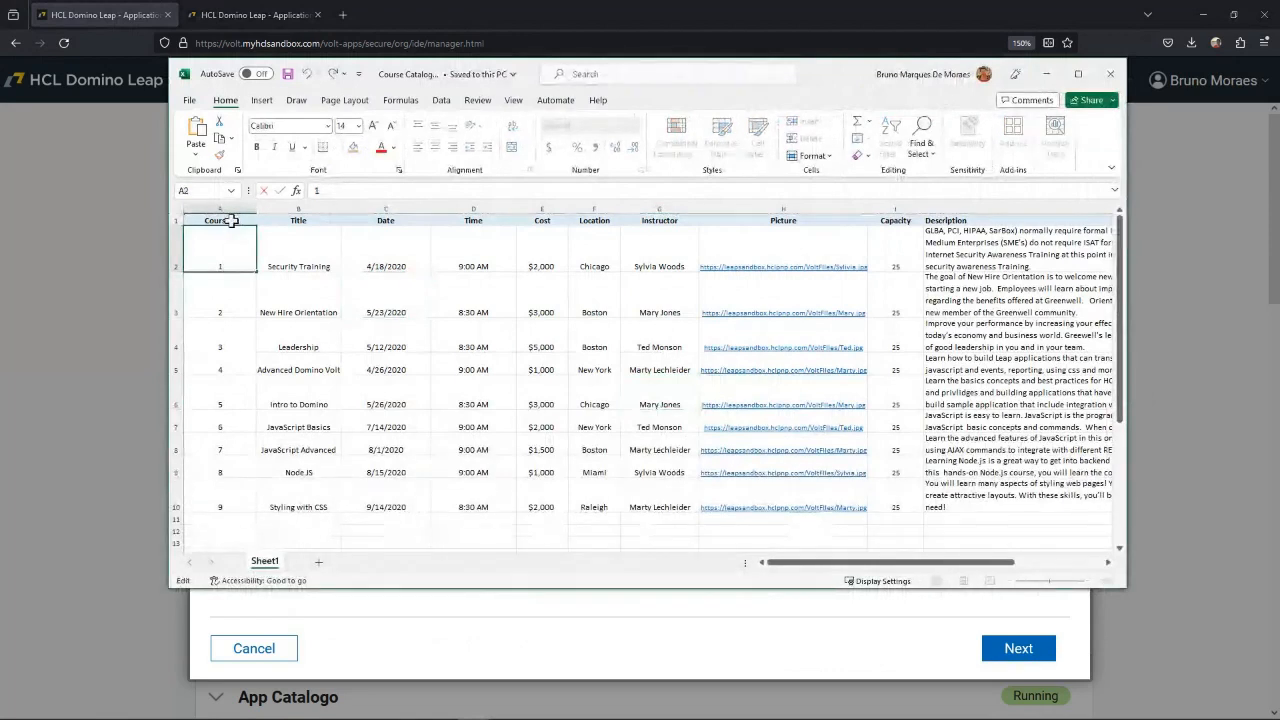
{"action": "left_click", "coordinate": [232, 220]}
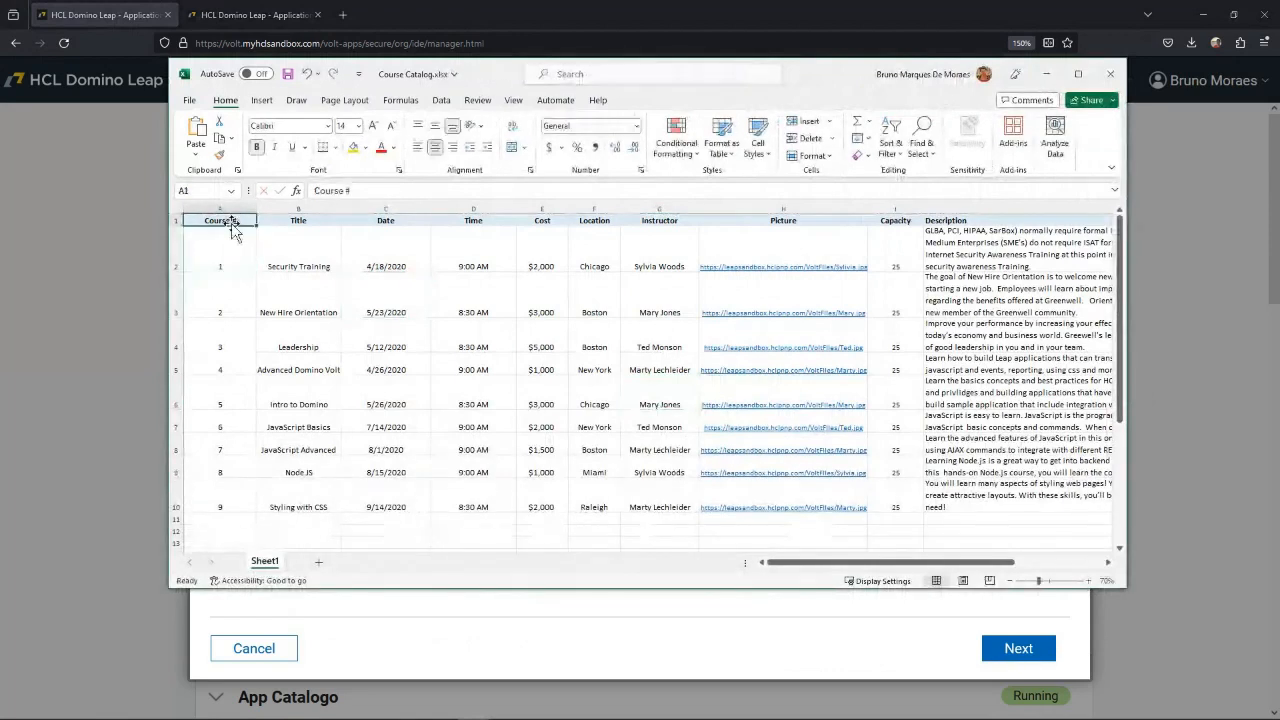
{"action": "left_click", "coordinate": [311, 222]}
{"action": "left_click", "coordinate": [413, 224]}
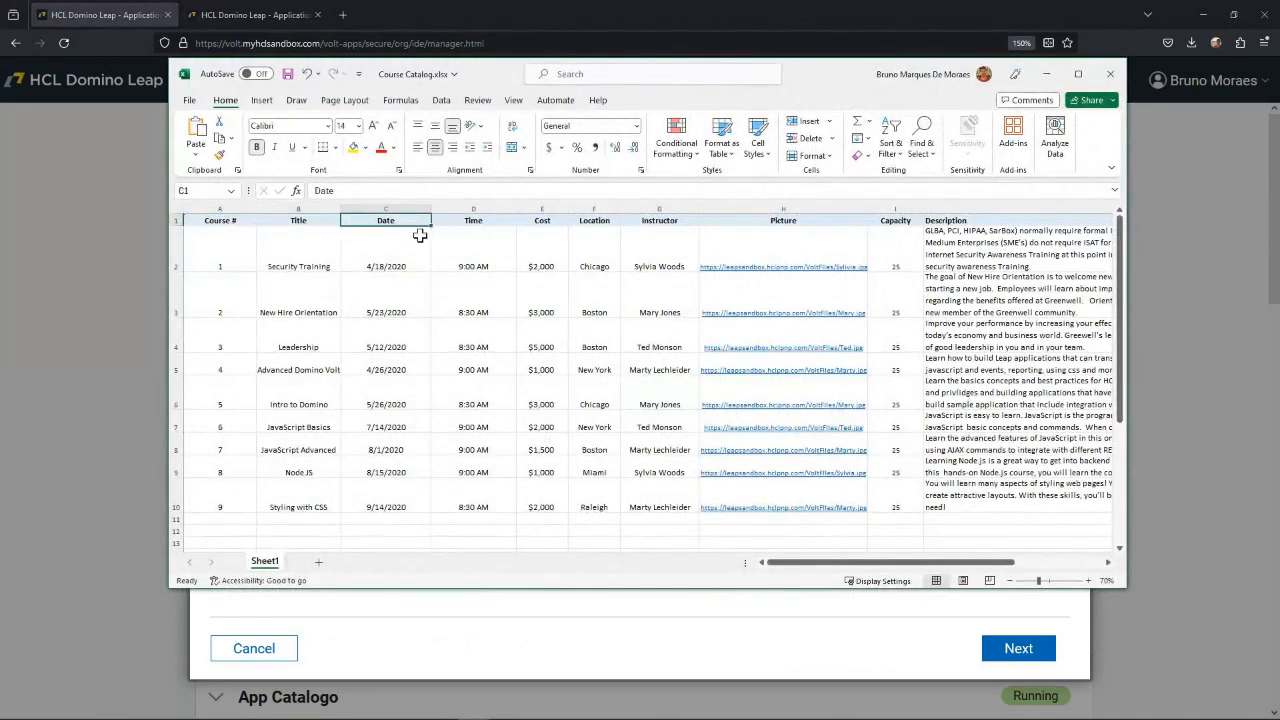
{"action": "left_click", "coordinate": [494, 224]}
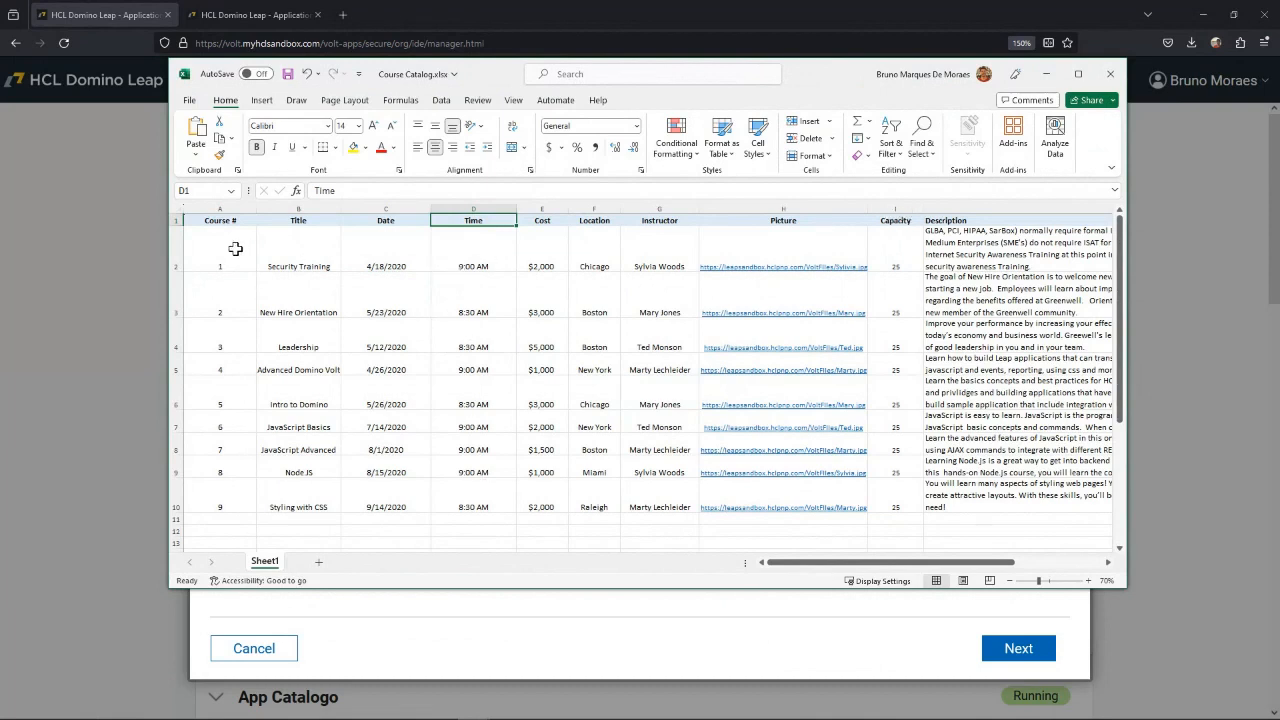
Examine the course rows' values in the Course #, Title, Date, Time and Cost columns.
{"action": "left_click_drag", "start_coordinate": [240, 250], "coordinate": [237, 483]}
{"action": "left_click", "coordinate": [237, 466]}
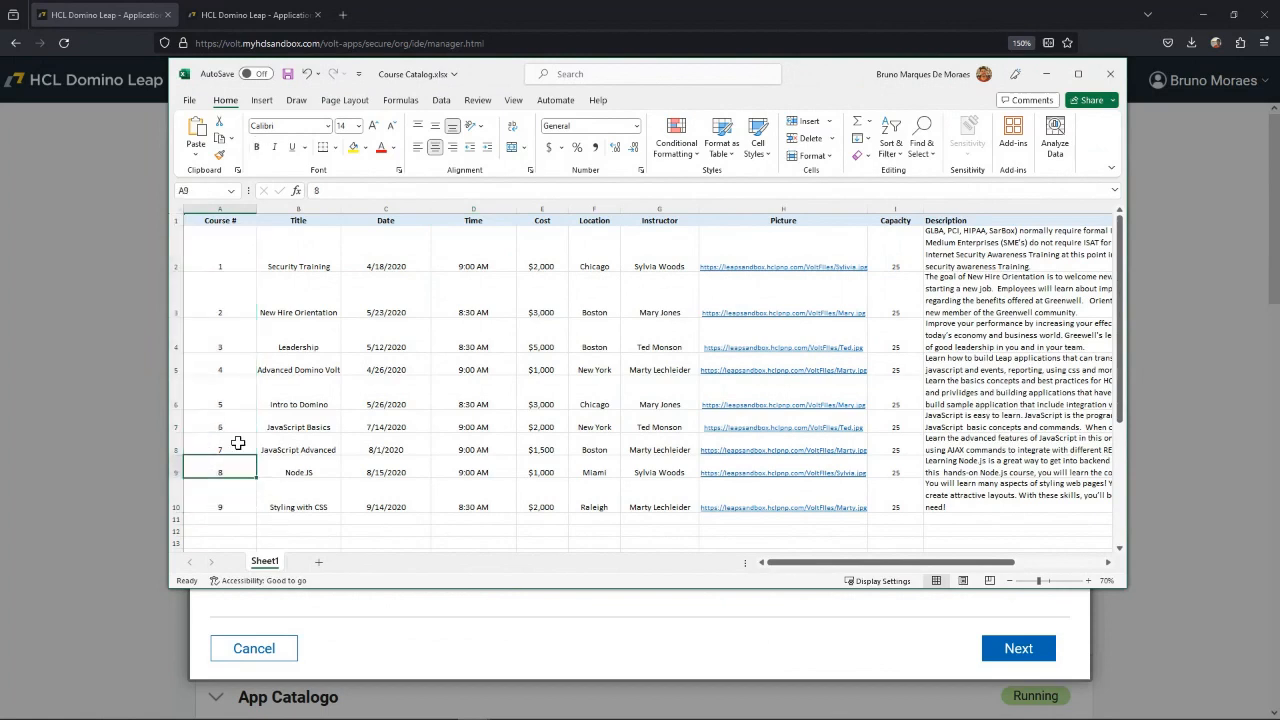
{"action": "left_click", "coordinate": [328, 248]}
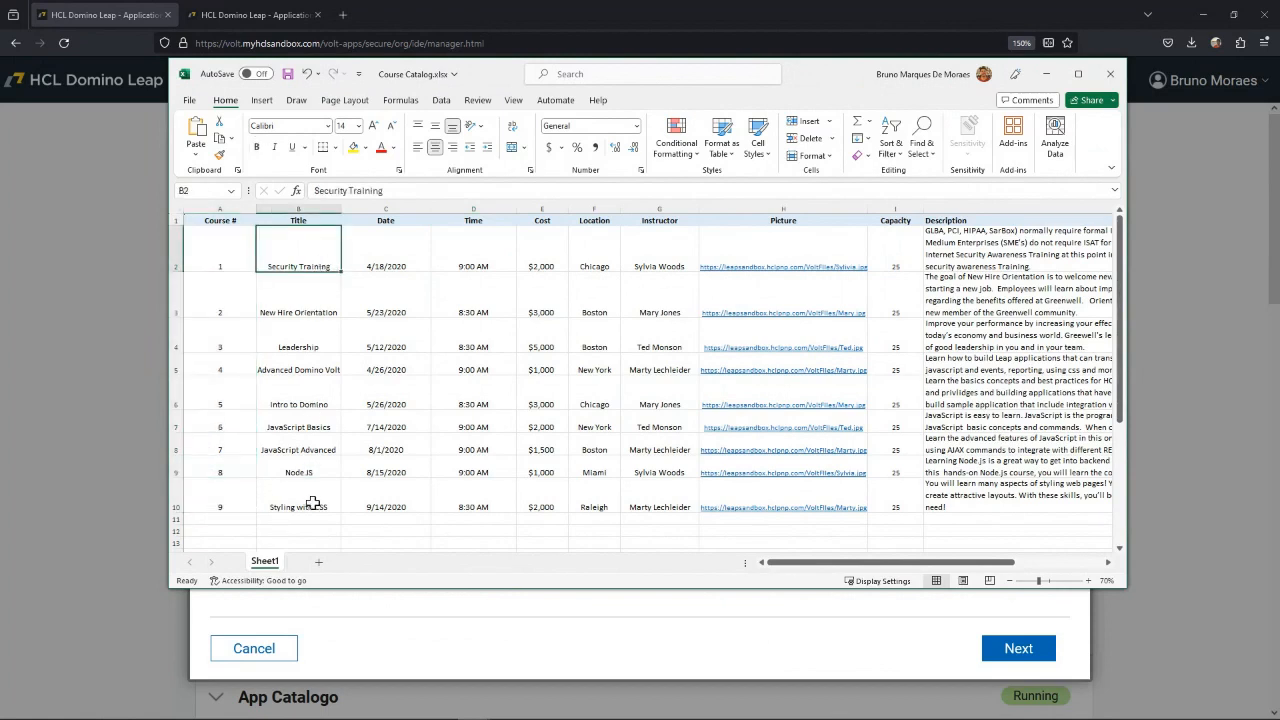
{"action": "left_click", "coordinate": [406, 248]}
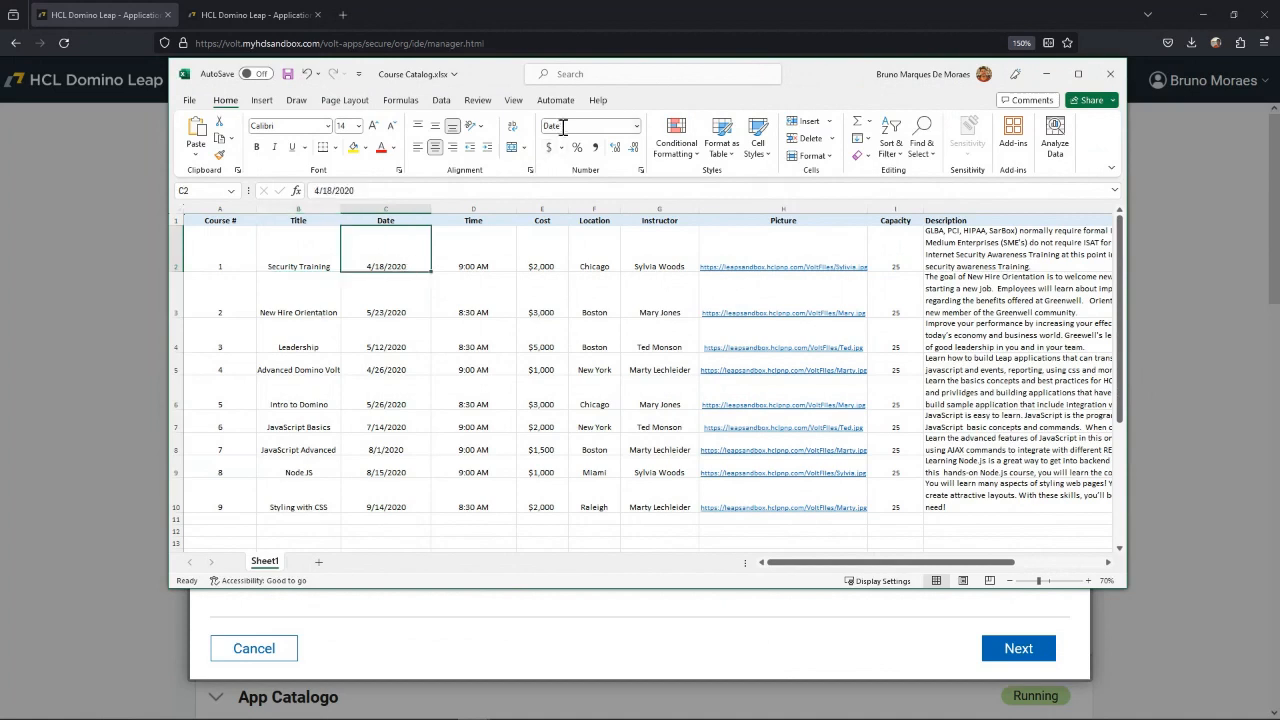
{"action": "double_click", "coordinate": [472, 258]}
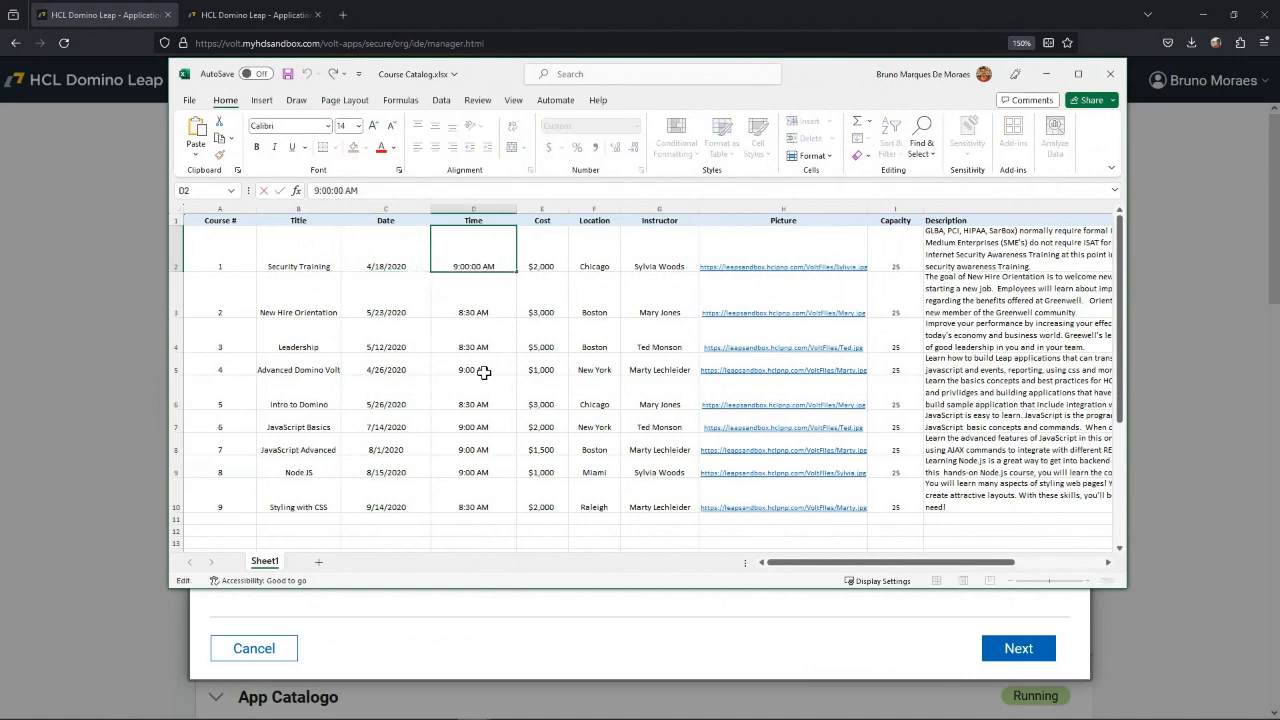
{"action": "left_click", "coordinate": [543, 262]}
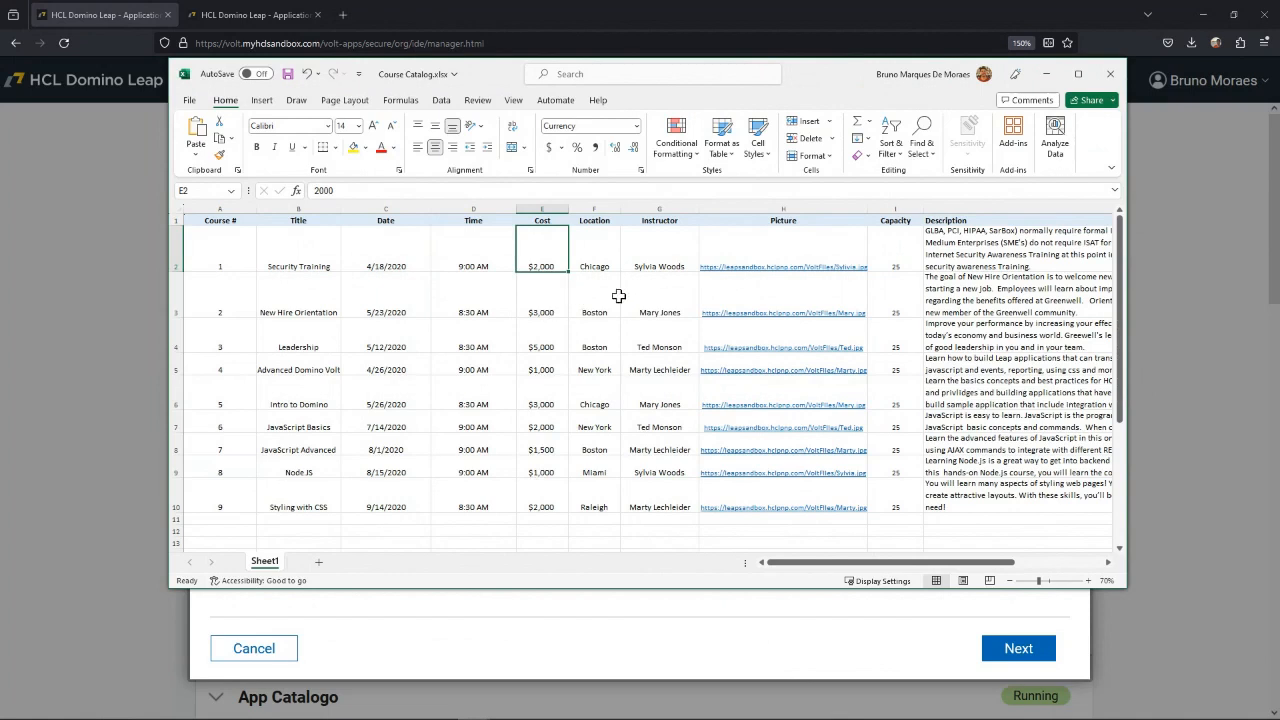
Examine the Location column for cities that repeat across the courses.
{"action": "left_click", "coordinate": [603, 267]}
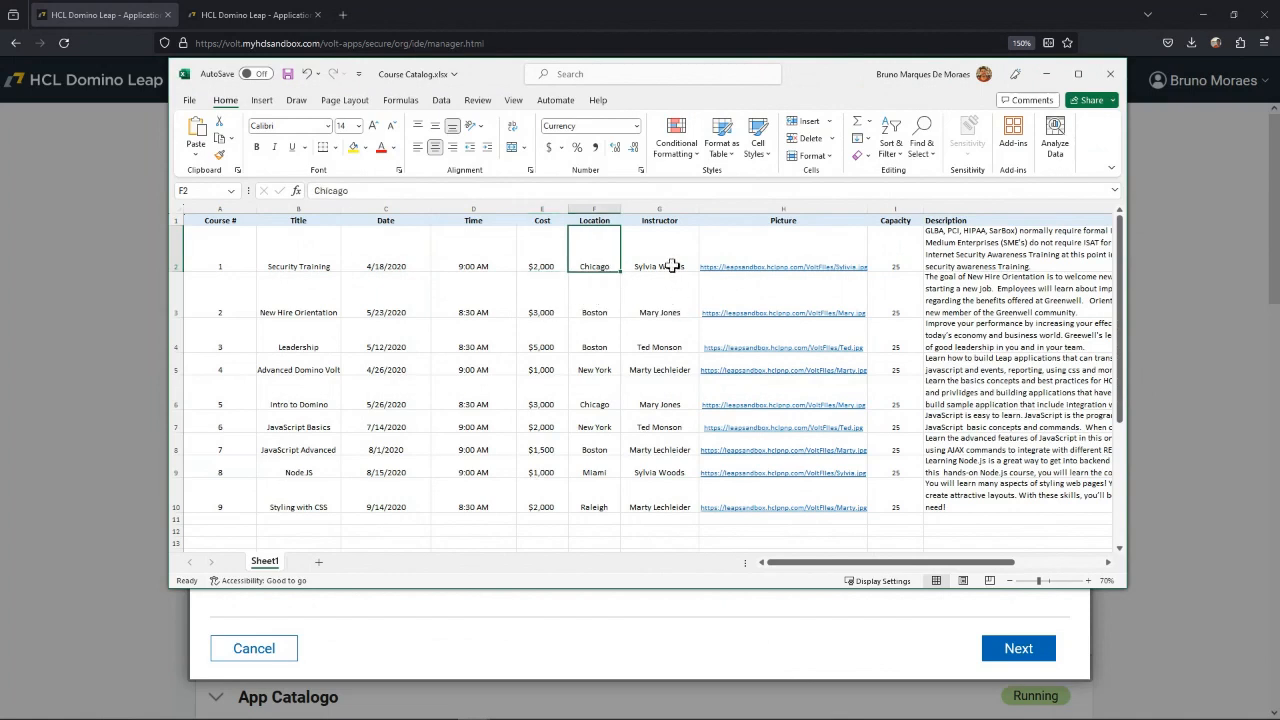
{"action": "double_click", "coordinate": [604, 263]}
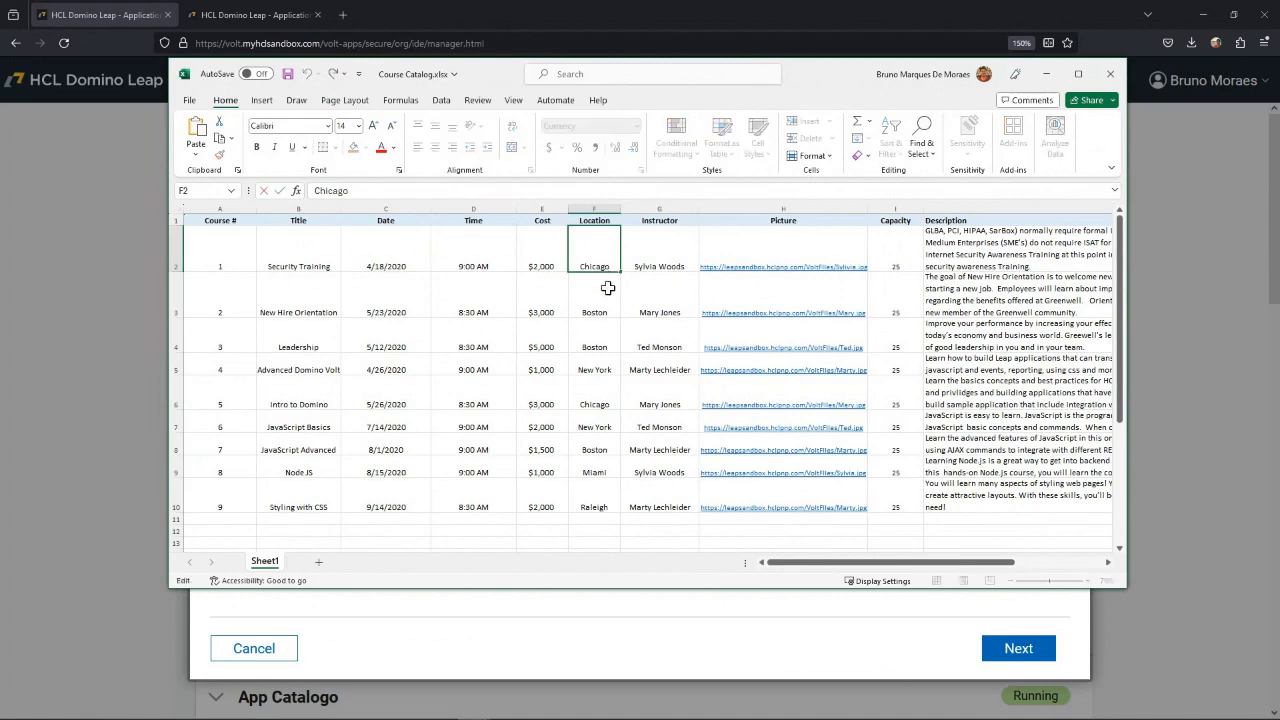
{"action": "left_click", "coordinate": [607, 288]}
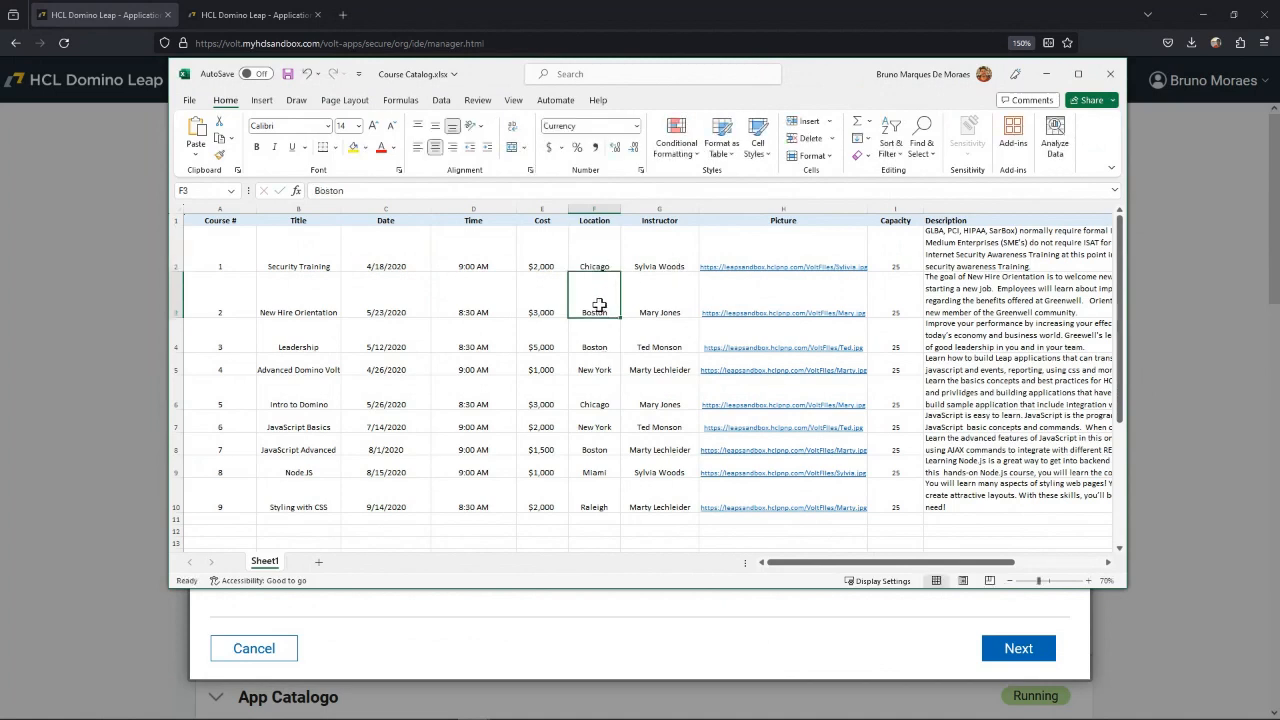
{"action": "left_click_drag", "start_coordinate": [599, 305], "coordinate": [600, 348]}
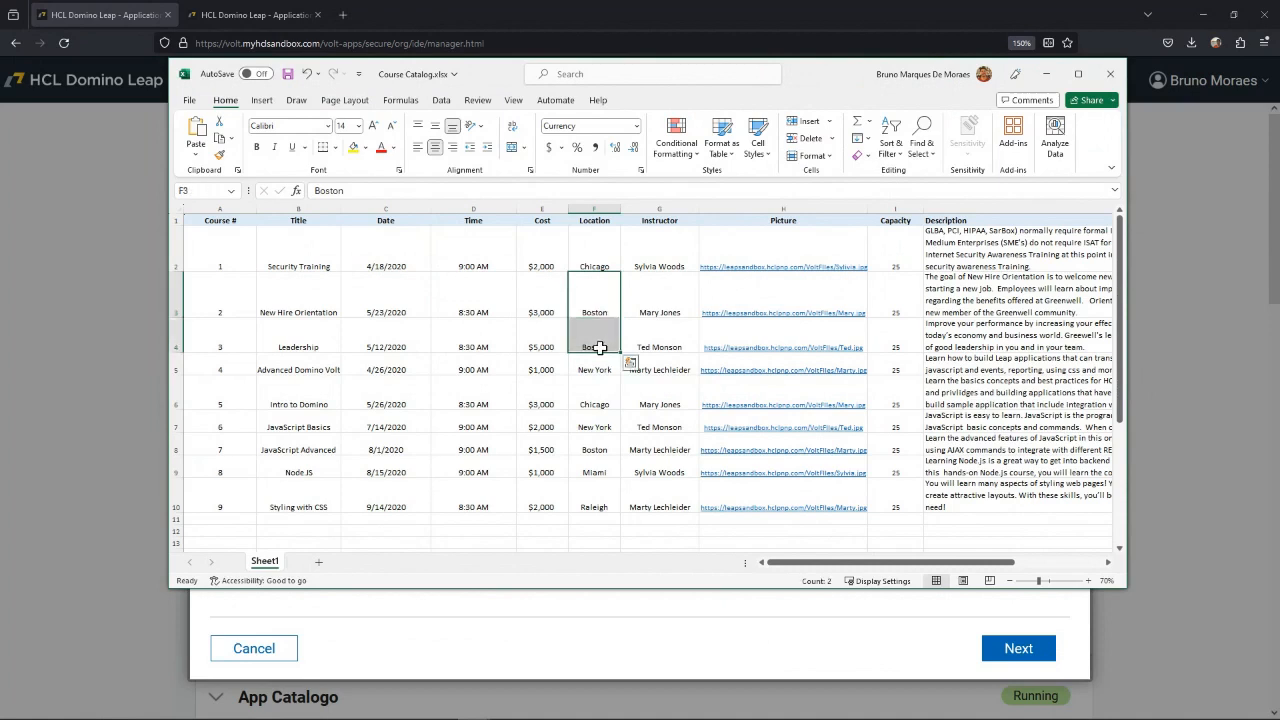
{"action": "left_click", "coordinate": [596, 451]}
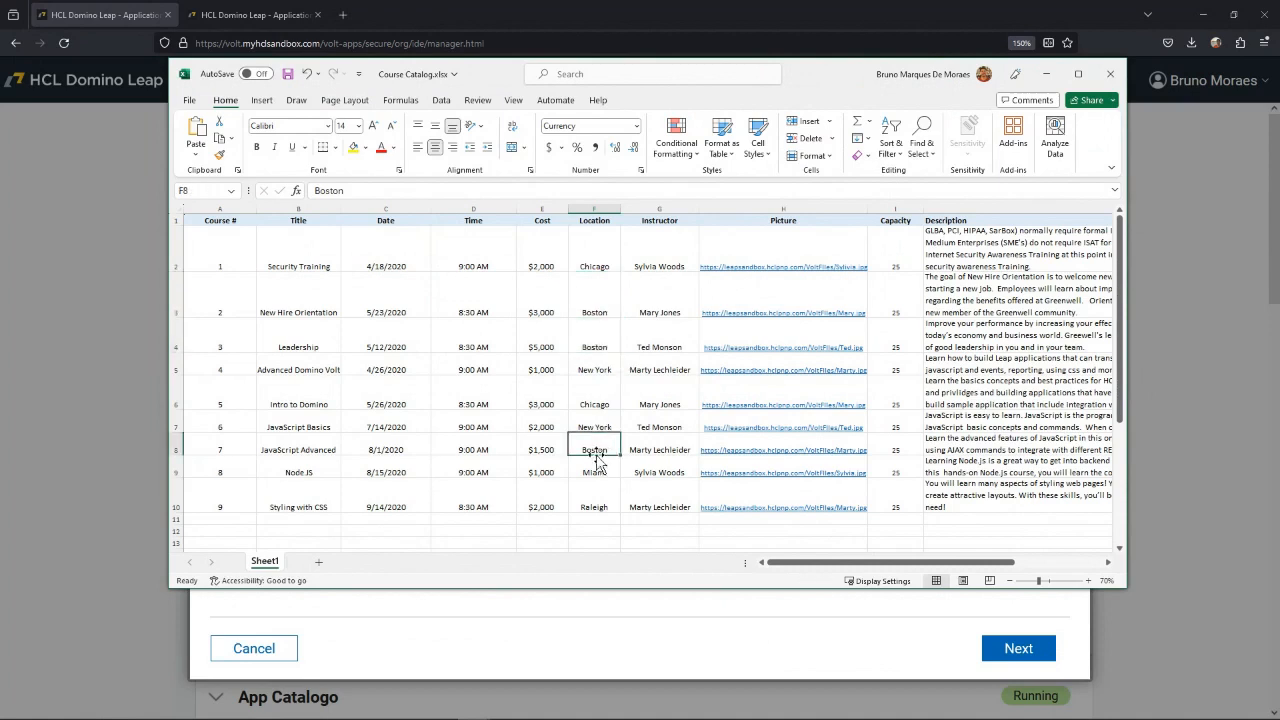
{"action": "left_click", "coordinate": [597, 367]}
{"action": "left_click", "coordinate": [594, 427]}
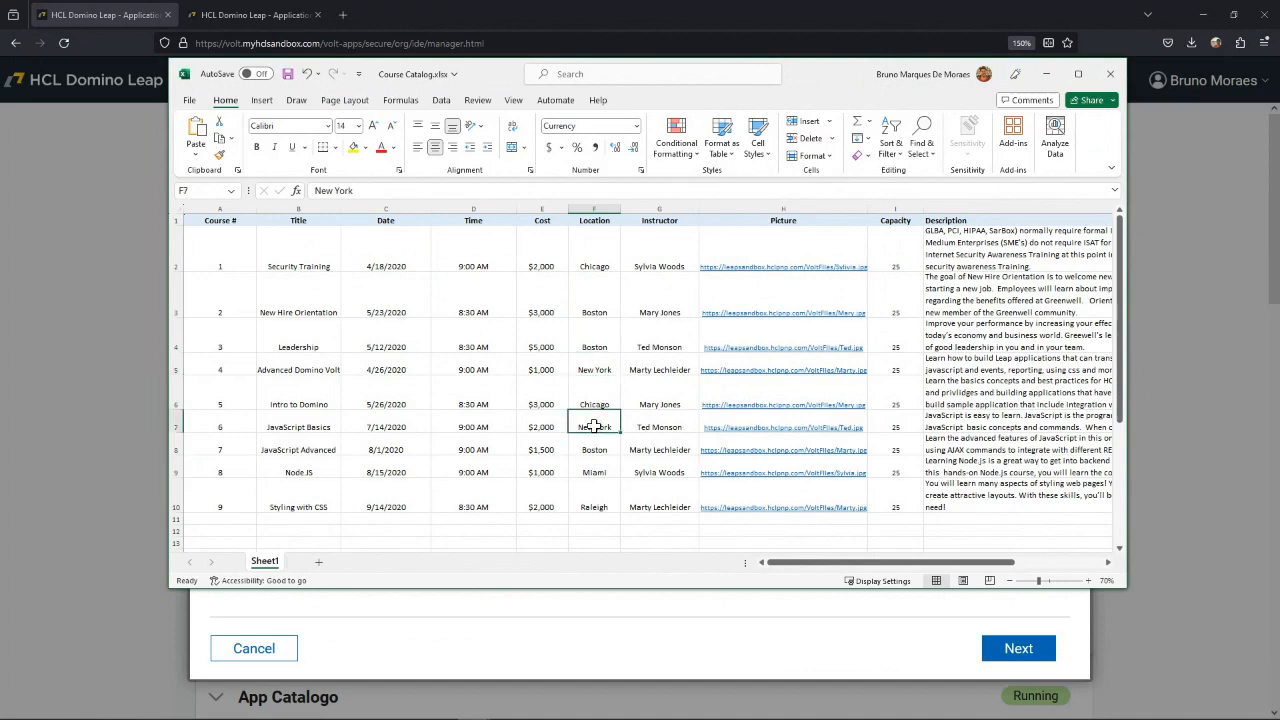
Examine the Instructor, Picture, Capacity and Description columns of the course sheet.
{"action": "left_click", "coordinate": [660, 265]}
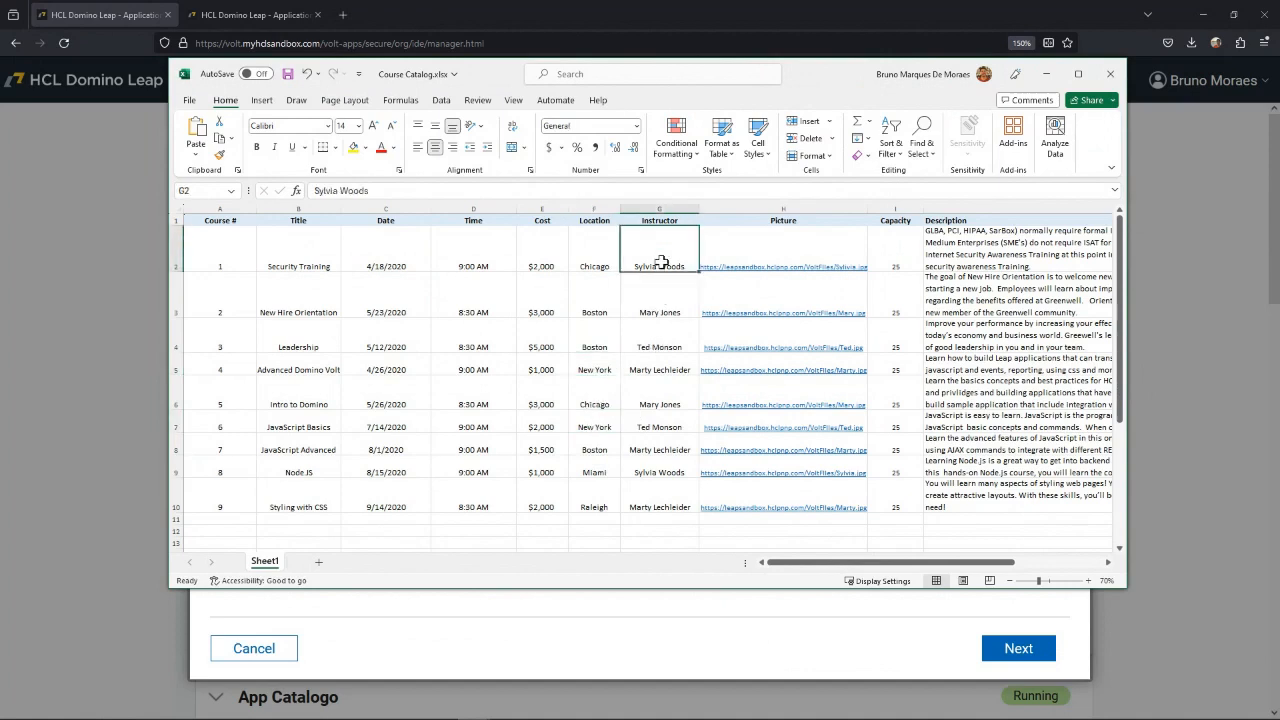
{"action": "left_click", "coordinate": [670, 315]}
{"action": "left_click", "coordinate": [667, 403]}
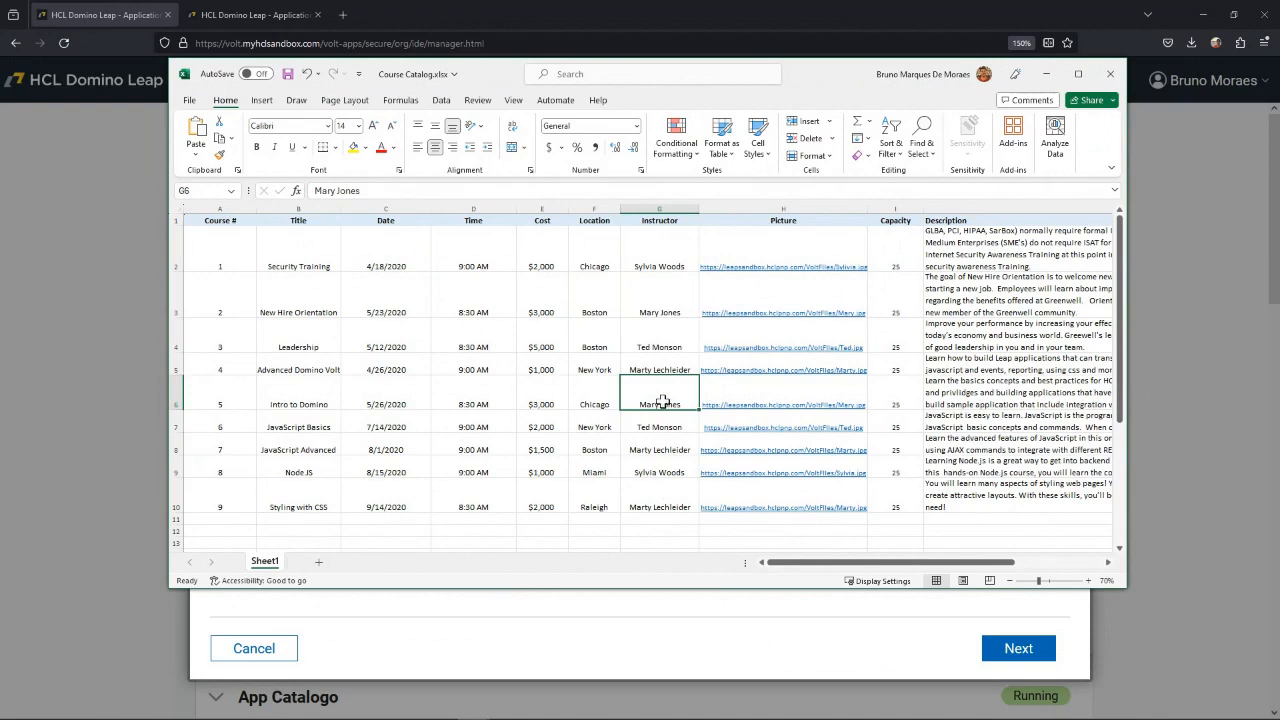
{"action": "left_click", "coordinate": [782, 237]}
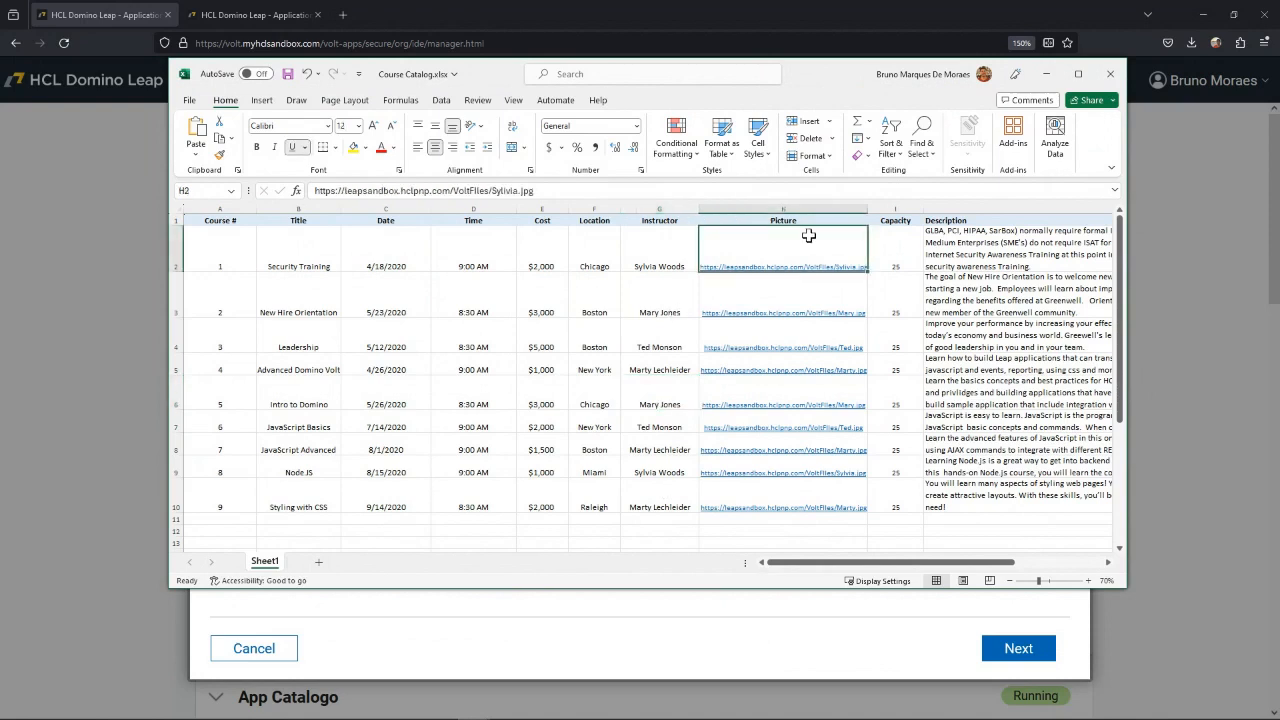
{"action": "left_click", "coordinate": [892, 258]}
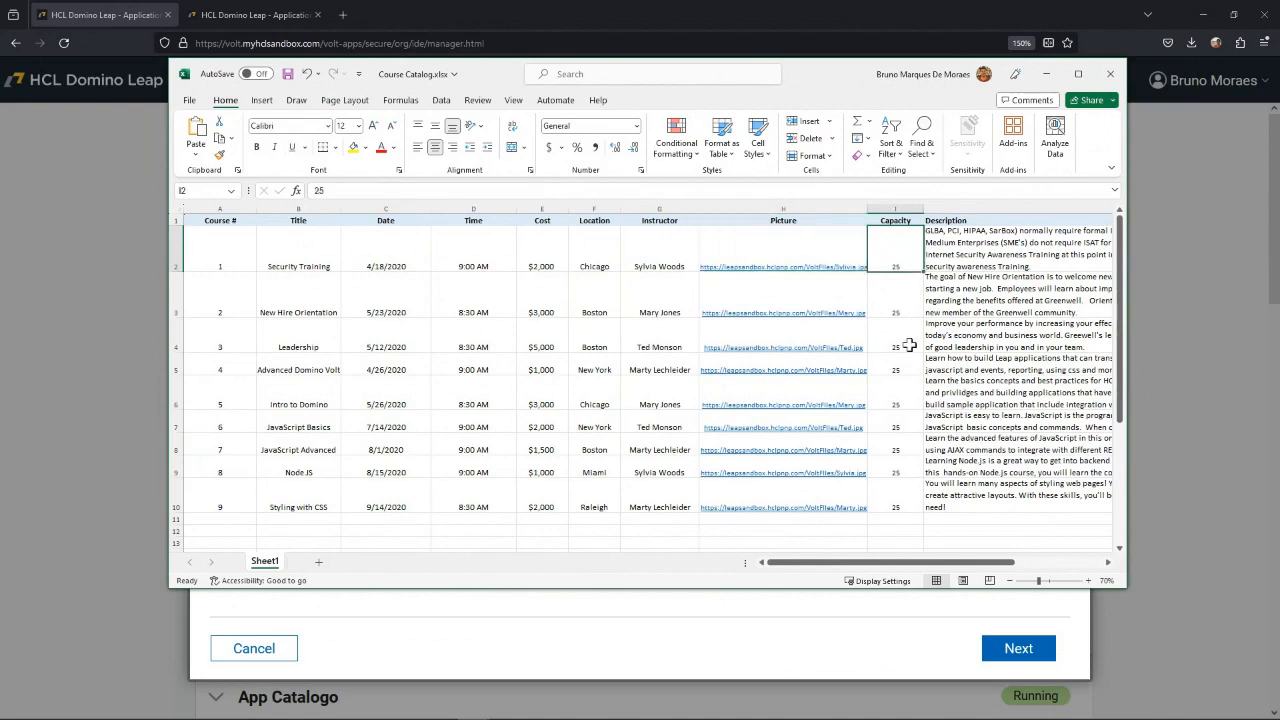
{"action": "left_click", "coordinate": [960, 244]}
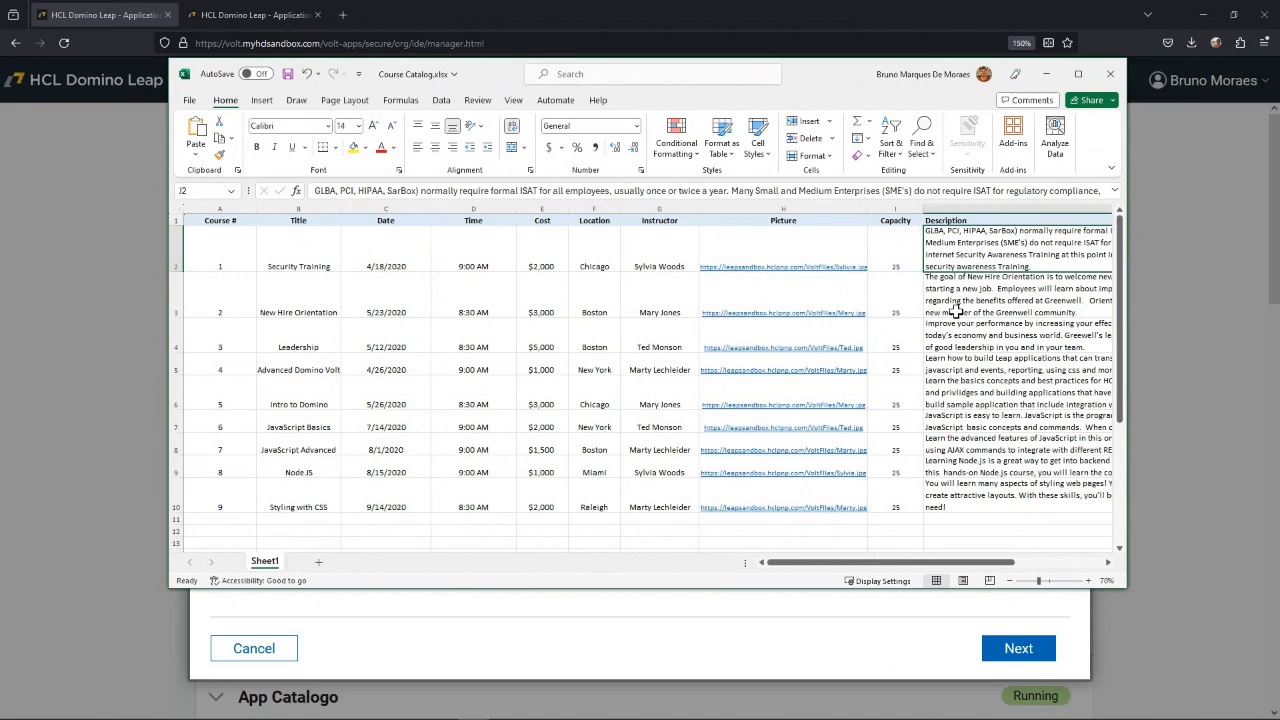
{"action": "left_click", "coordinate": [300, 252]}
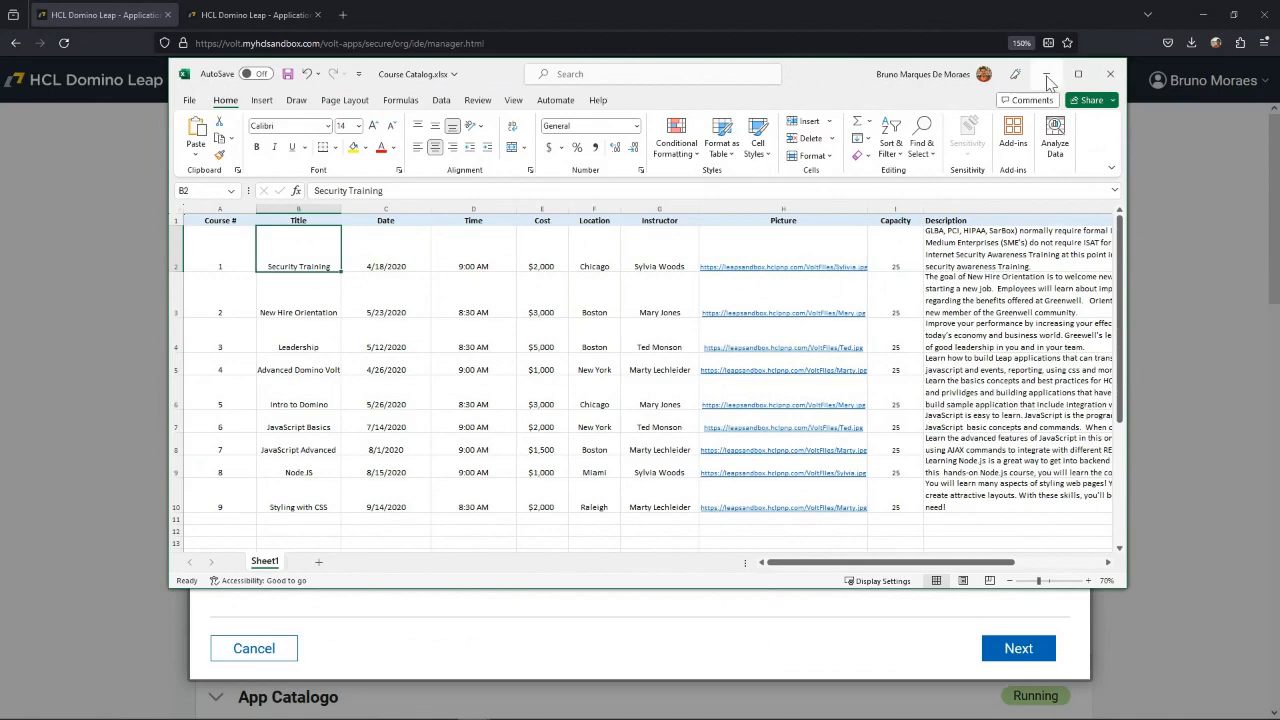
Return to HCL Domino Leap and load the Desktop copy of Course Catalog.xlsx as the new app's source spreadsheet.
{"action": "left_click_drag", "start_coordinate": [844, 78], "coordinate": [1279, 200]}
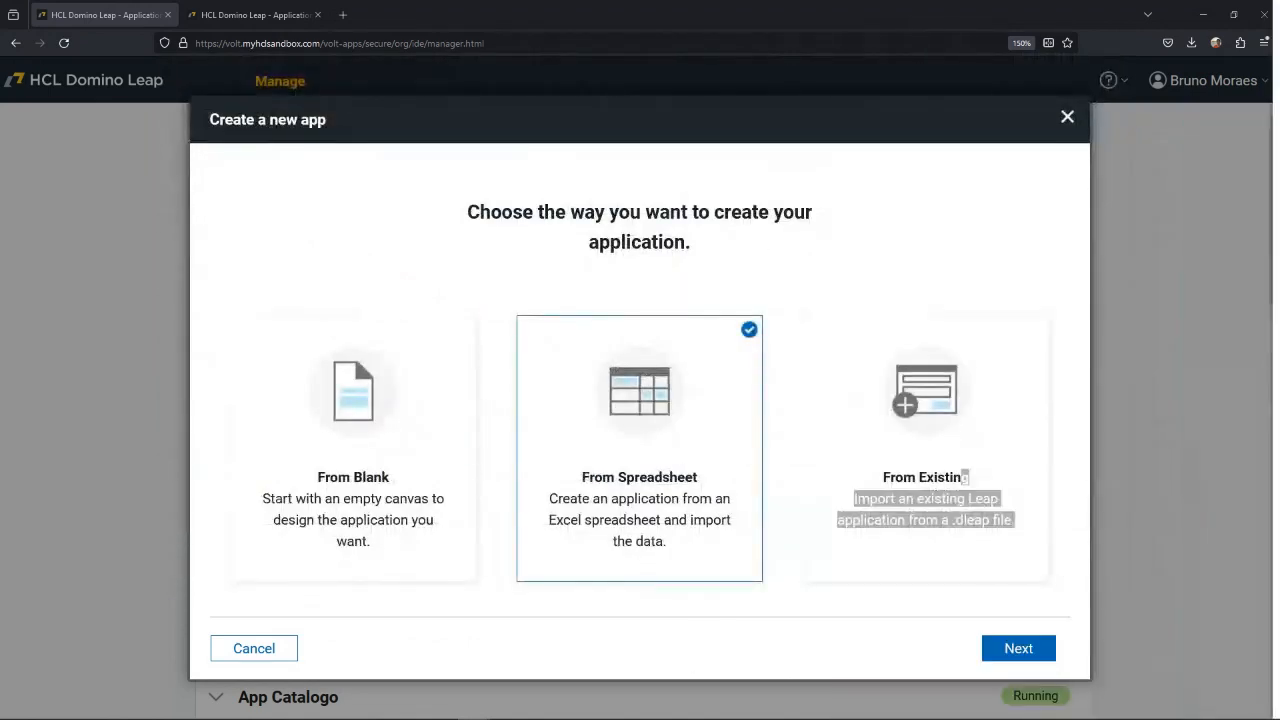
{"action": "key", "text": "alt+Tab"}
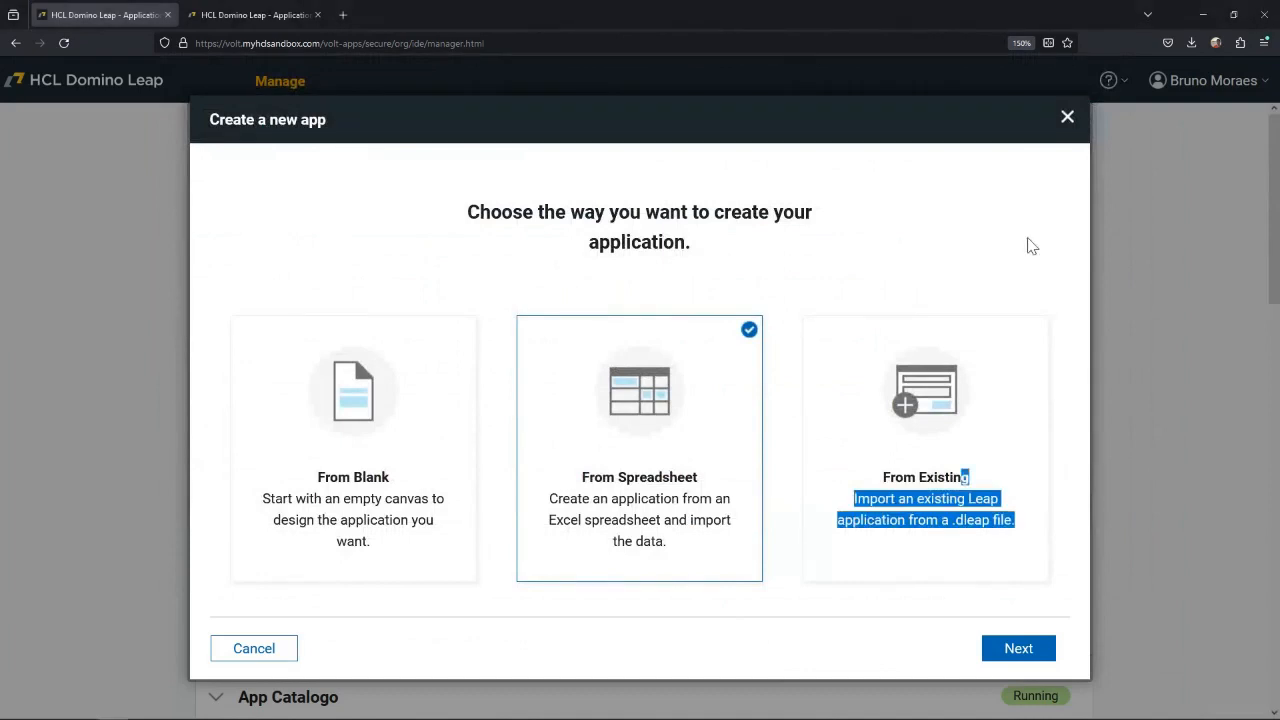
{"action": "left_click", "coordinate": [1018, 648]}
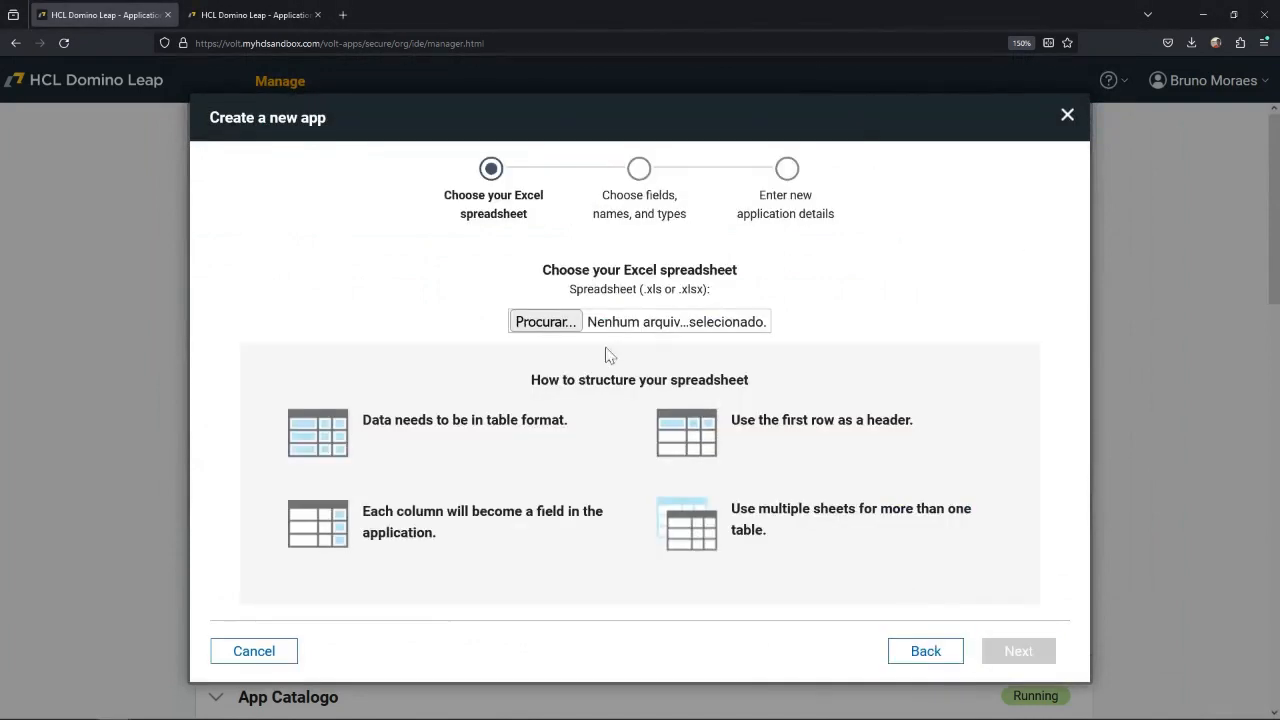
{"action": "left_click", "coordinate": [563, 329]}
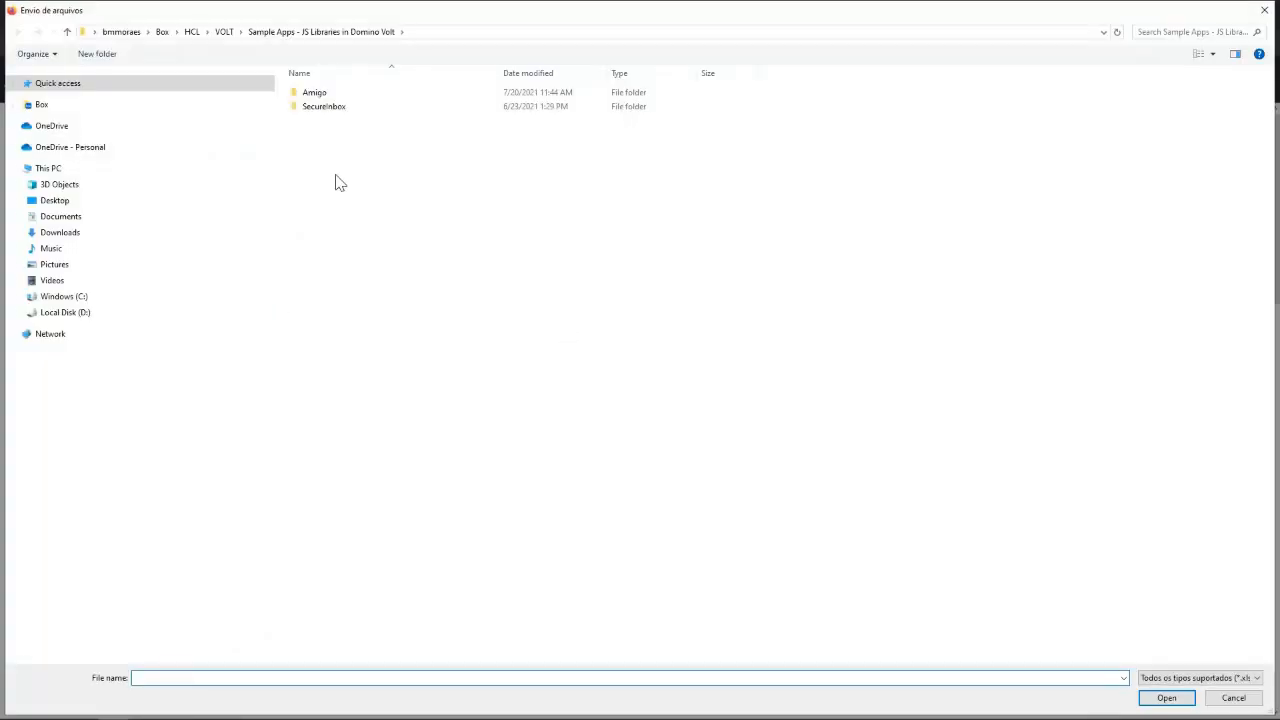
{"action": "left_click", "coordinate": [66, 89]}
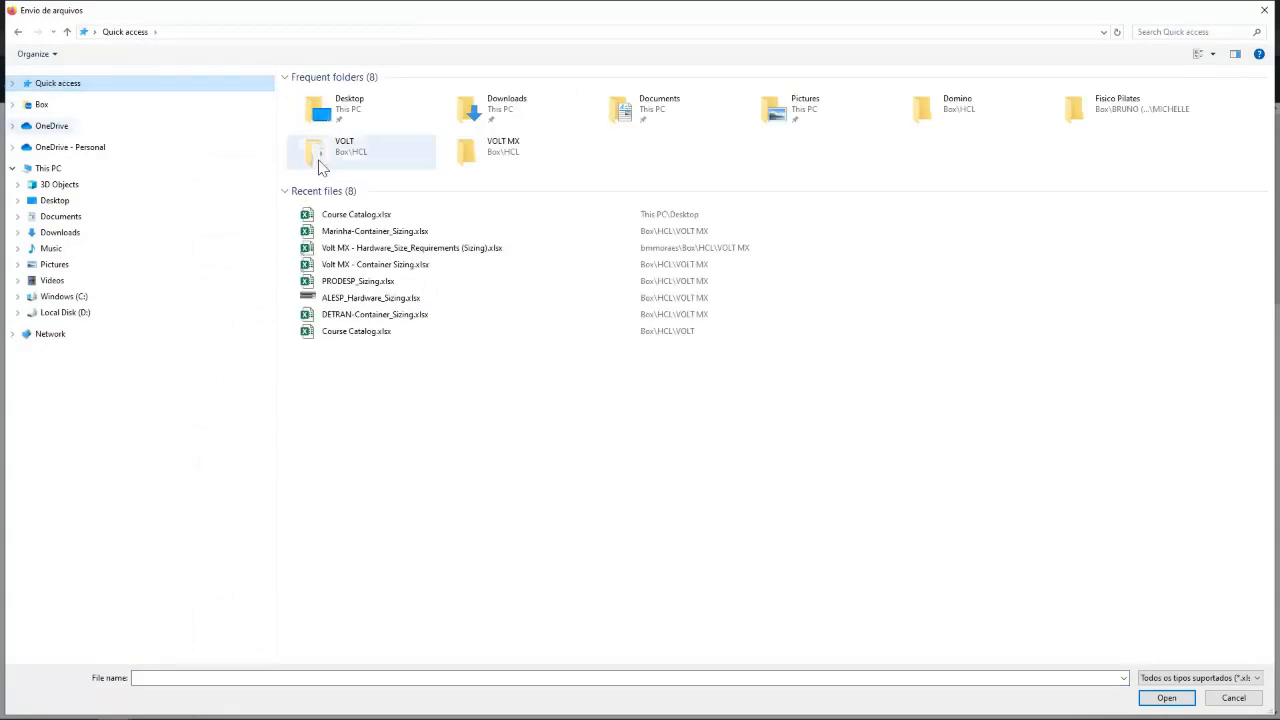
{"action": "double_click", "coordinate": [355, 214]}
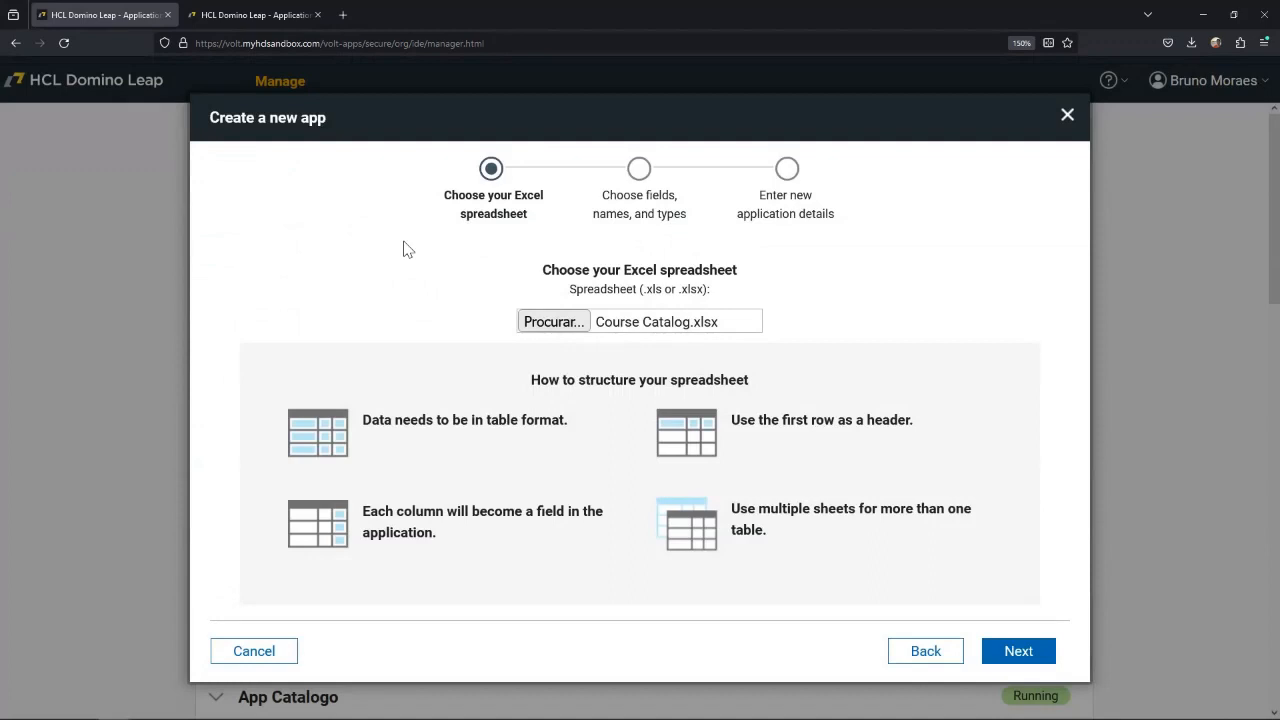
{"action": "left_click", "coordinate": [1014, 651]}
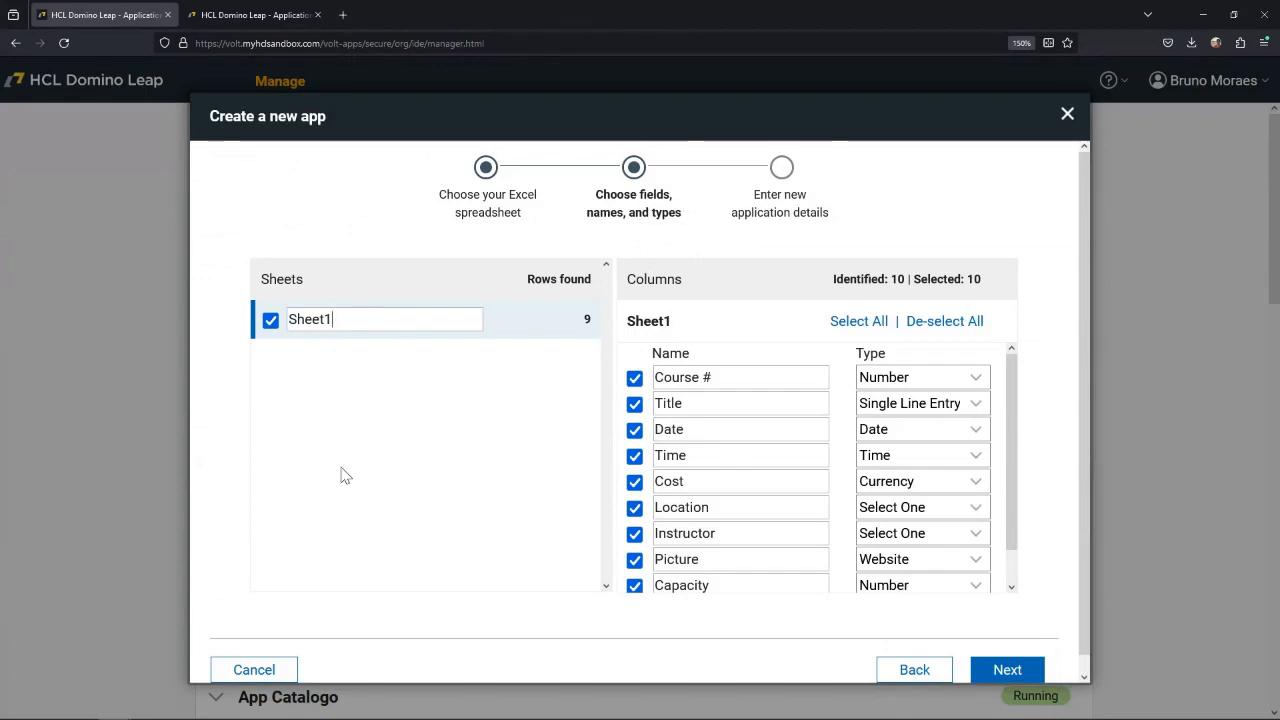
Rename the imported sheet Sheet1 as Cursos.
{"action": "double_click", "coordinate": [344, 319]}
{"action": "type", "text": "C"}
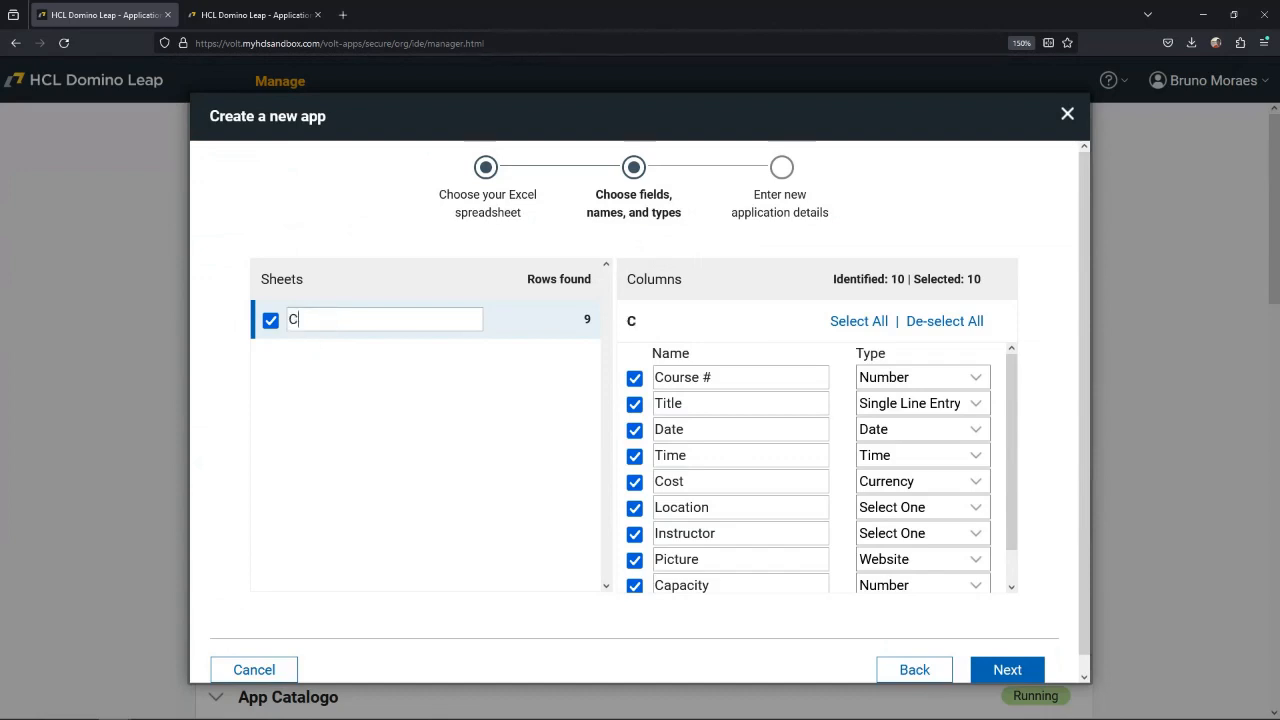
{"action": "type", "text": "orsos"}
{"action": "type", "text": "u"}
Examine the identified columns with their assigned field types, including the type options offered for Course #.
{"action": "scroll", "coordinate": [720, 500], "scroll_direction": "down", "scroll_amount": 1}
{"action": "scroll", "coordinate": [734, 471], "scroll_direction": "up", "scroll_amount": 1}
{"action": "left_click", "coordinate": [976, 378]}
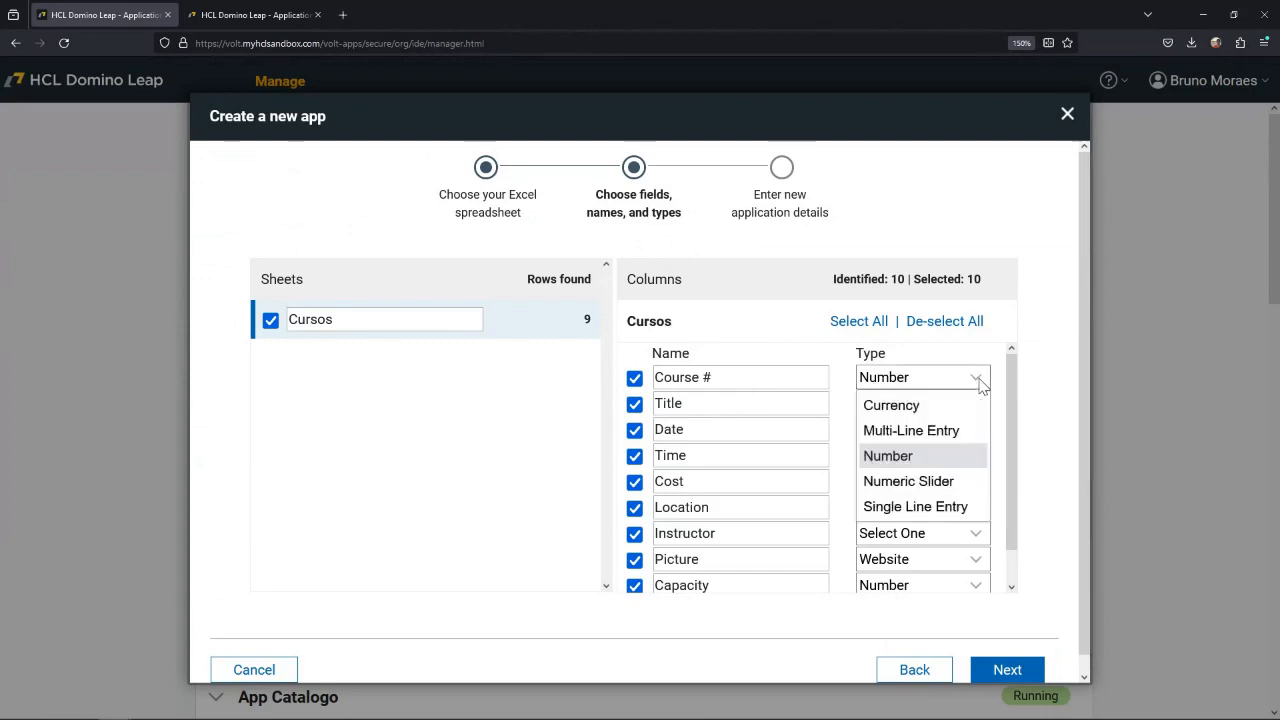
{"action": "left_click", "coordinate": [992, 360]}
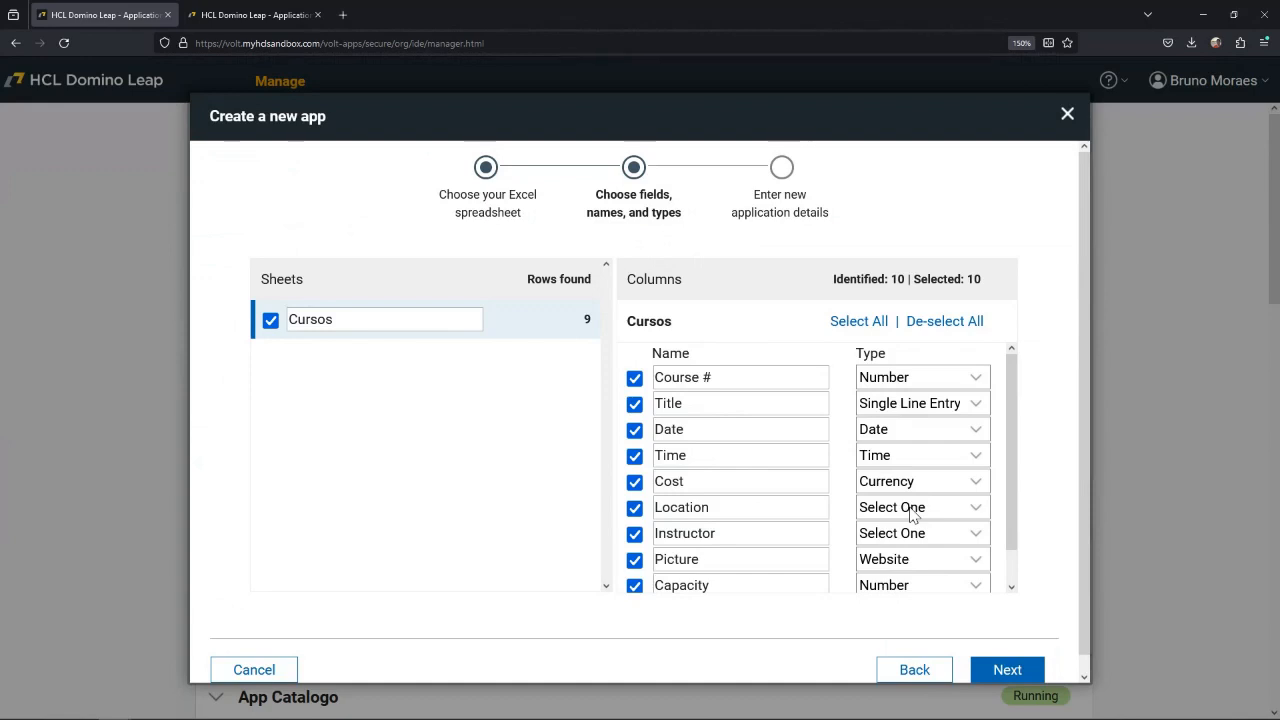
{"action": "scroll", "coordinate": [912, 514], "scroll_direction": "down", "scroll_amount": 1}
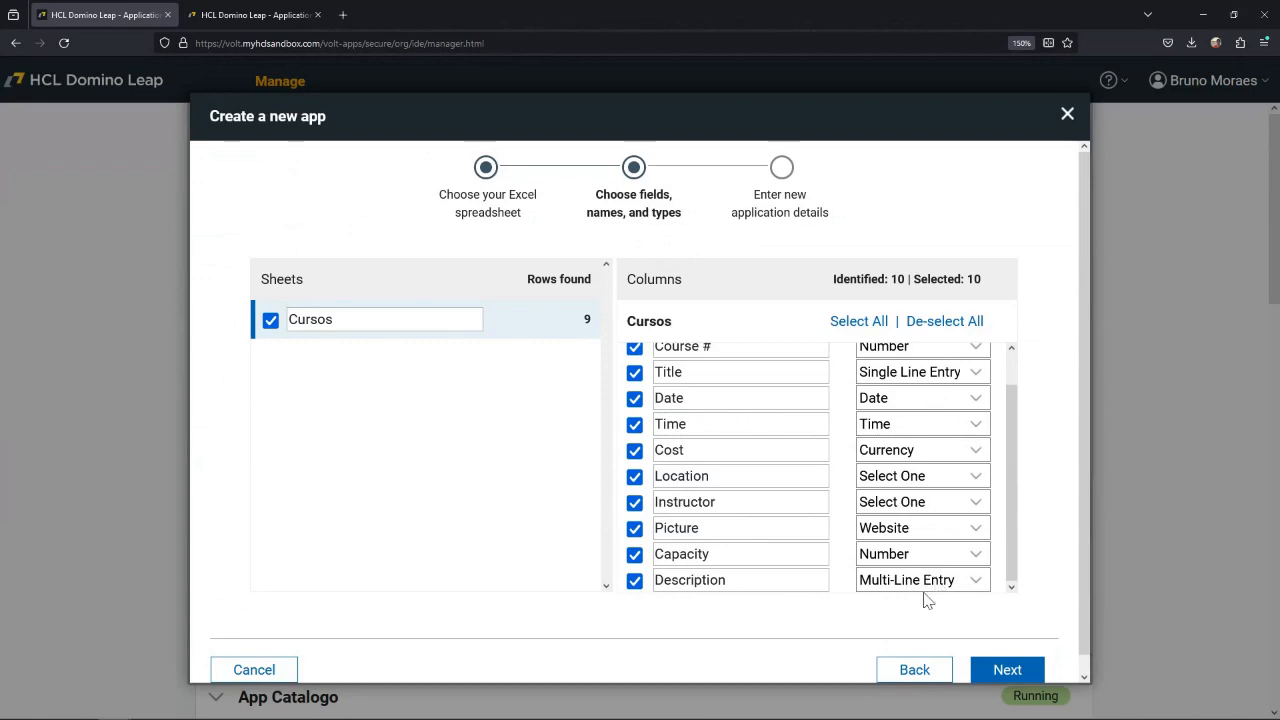
Examine the field type options offered for the Description, Capacity, Picture, Instructor, Location and Time columns.
{"action": "left_click", "coordinate": [978, 582]}
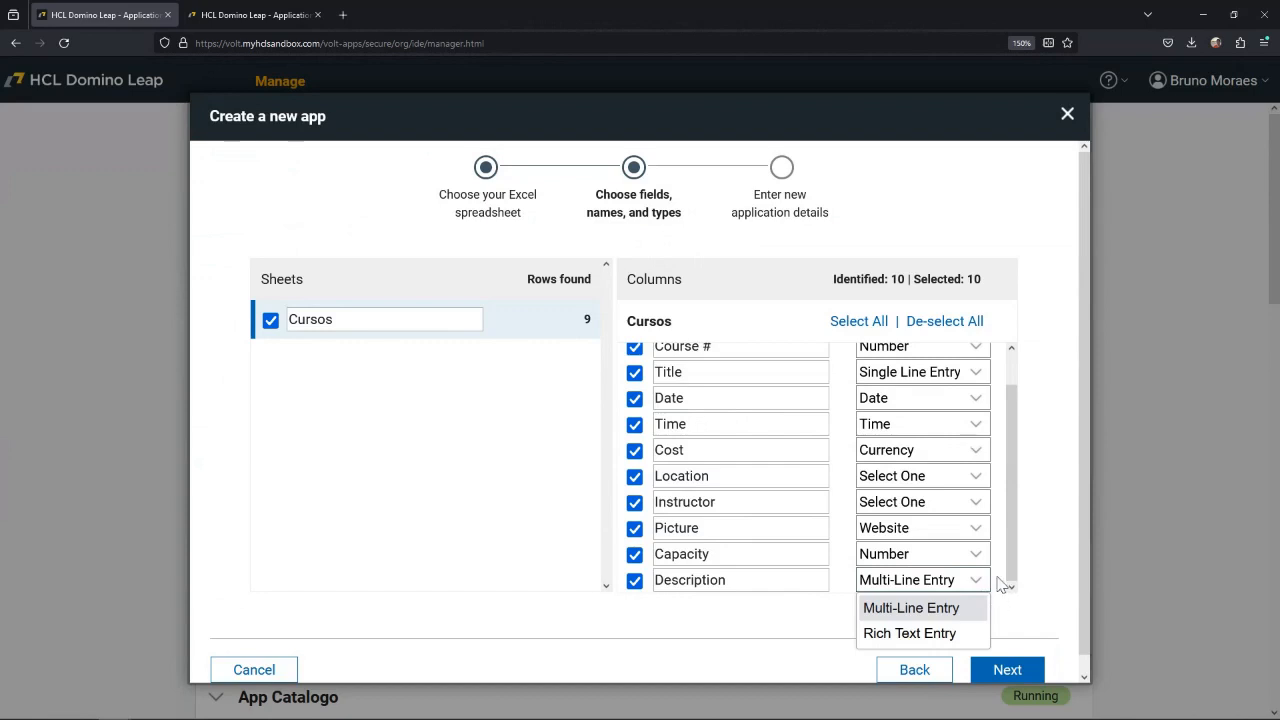
{"action": "left_click", "coordinate": [978, 554]}
{"action": "left_click", "coordinate": [996, 550]}
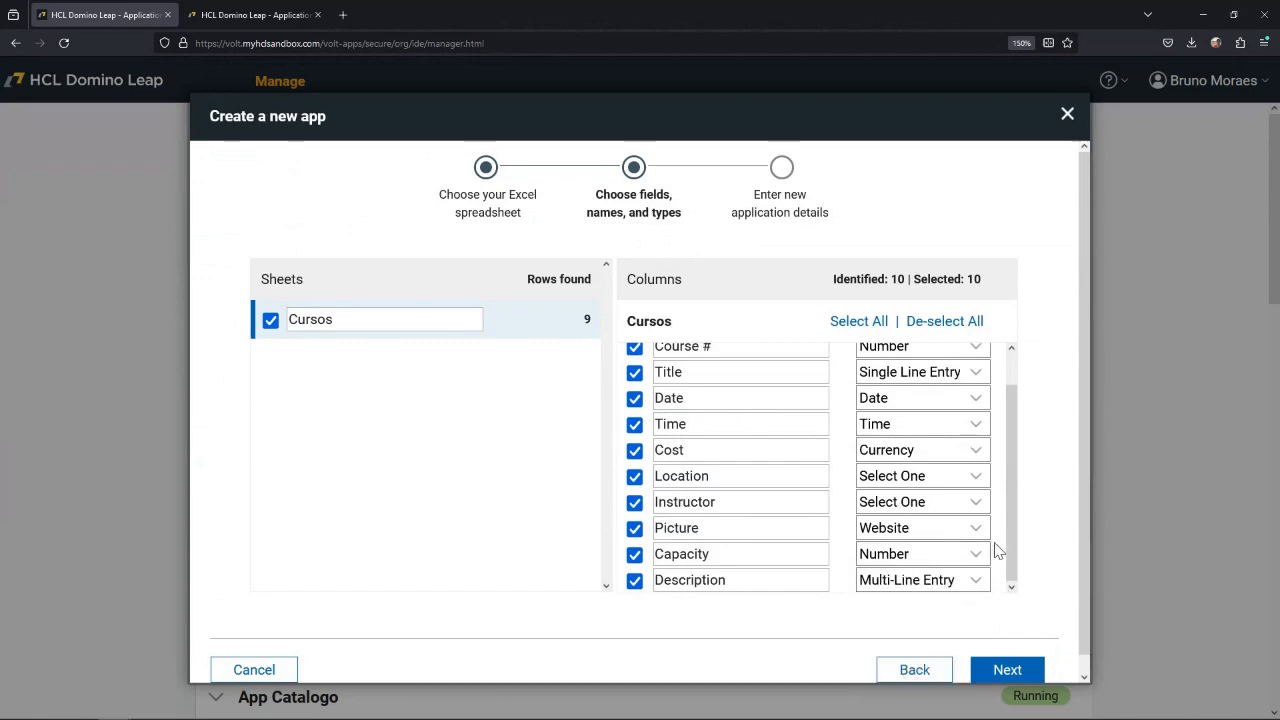
{"action": "left_click", "coordinate": [978, 530]}
{"action": "left_click", "coordinate": [986, 528]}
{"action": "left_click", "coordinate": [979, 505]}
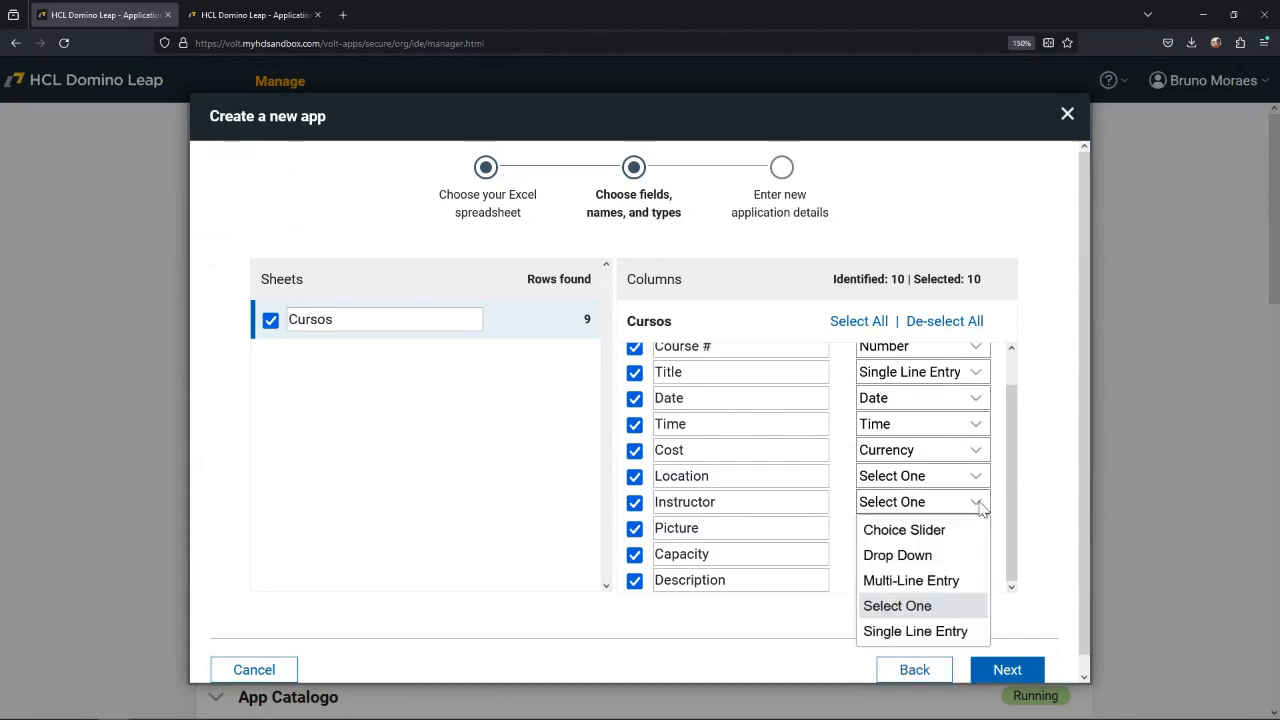
{"action": "left_click", "coordinate": [998, 492]}
{"action": "left_click", "coordinate": [982, 478]}
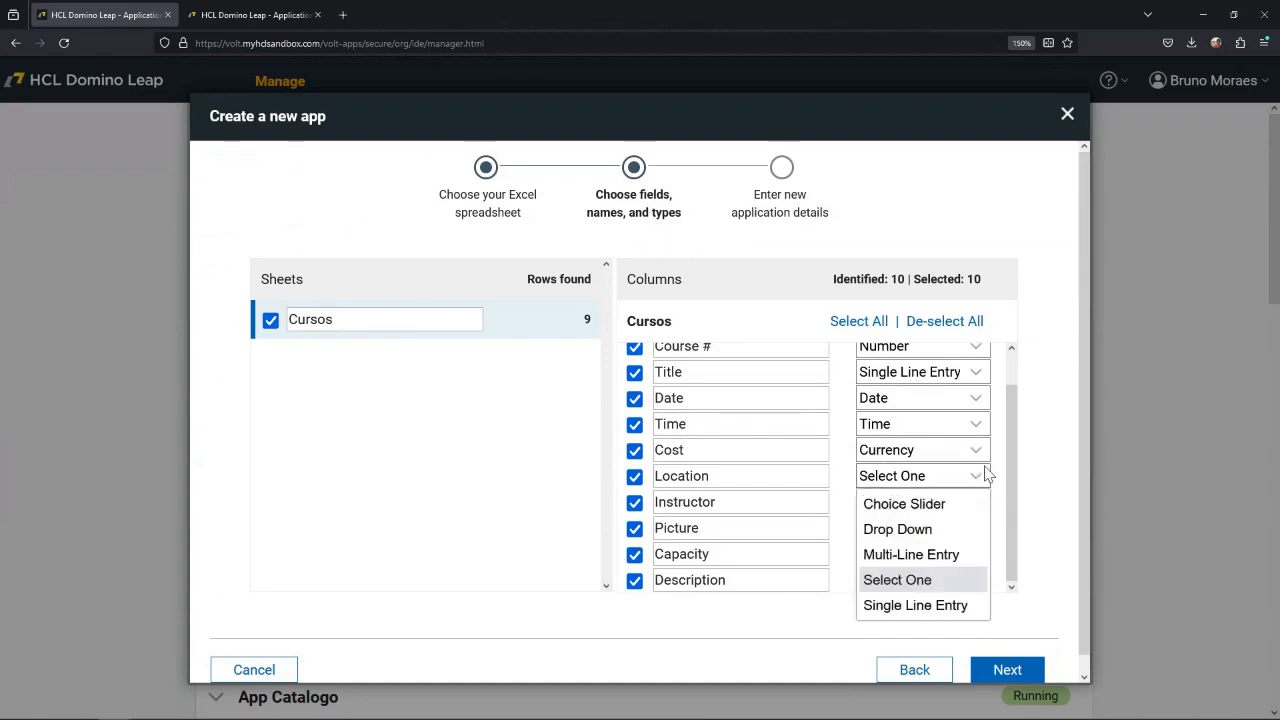
{"action": "left_click", "coordinate": [995, 466]}
{"action": "left_click", "coordinate": [978, 430]}
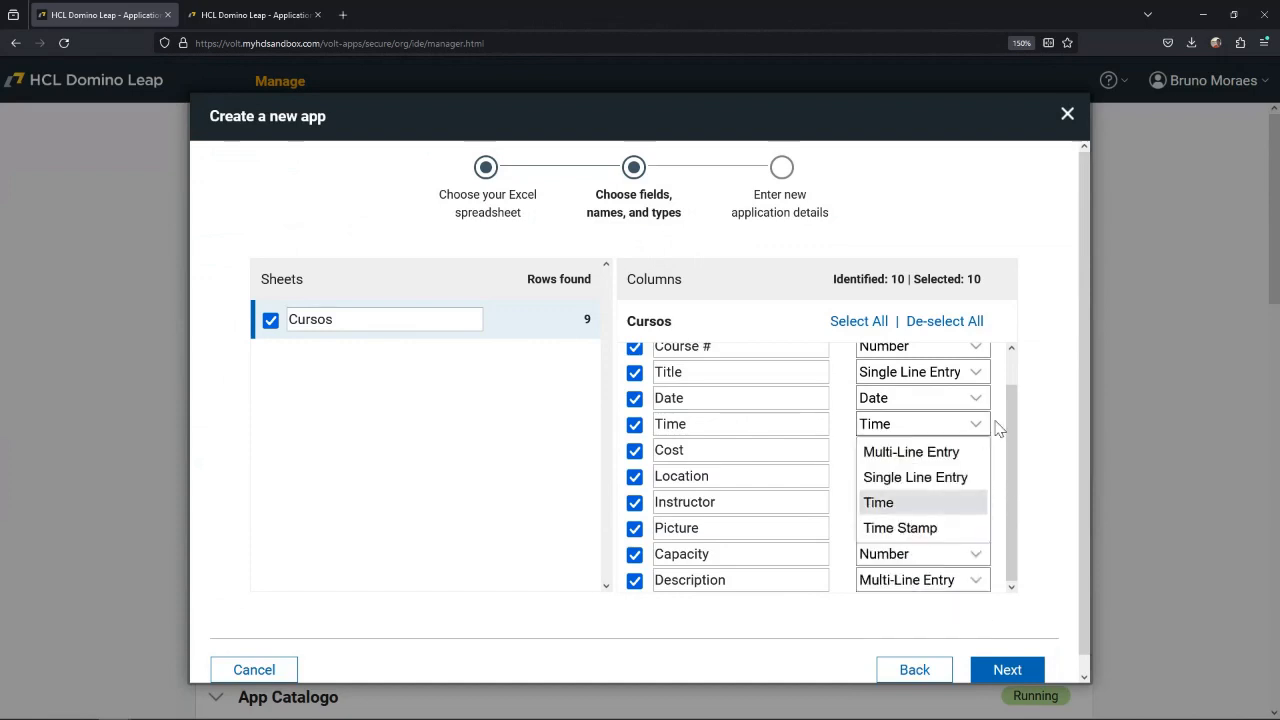
{"action": "left_click", "coordinate": [999, 428]}
Accept the columns and types, name the application Cursos and create it with the Flat Blue theme.
{"action": "scroll", "coordinate": [995, 560], "scroll_direction": "down", "scroll_amount": 1}
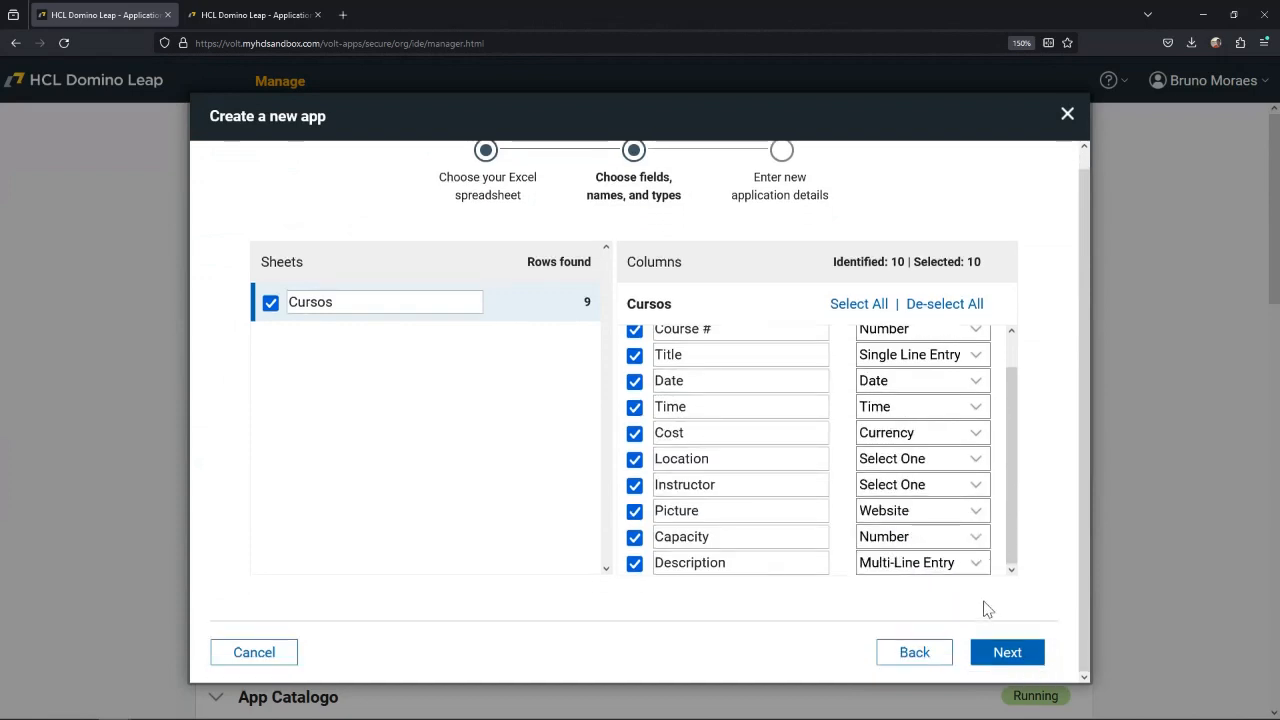
{"action": "left_click", "coordinate": [1003, 655]}
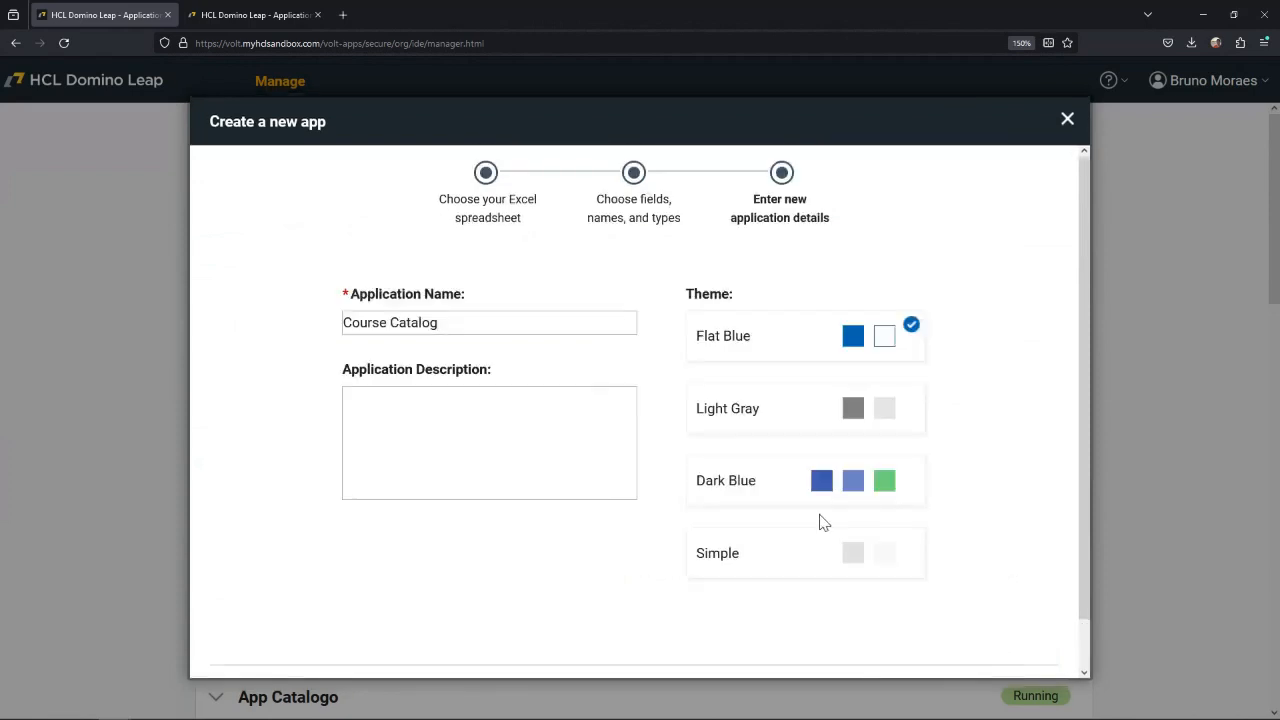
{"action": "left_click_drag", "start_coordinate": [462, 324], "coordinate": [294, 323]}
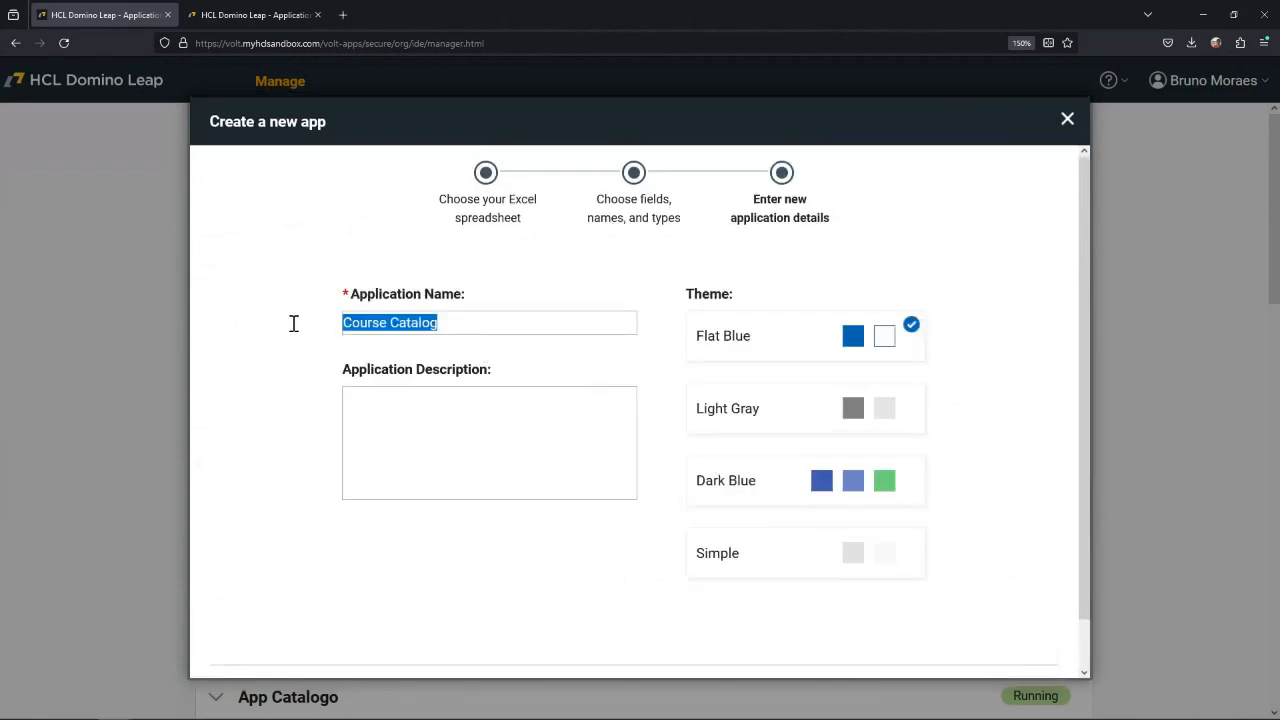
{"action": "type", "text": "Cursos"}
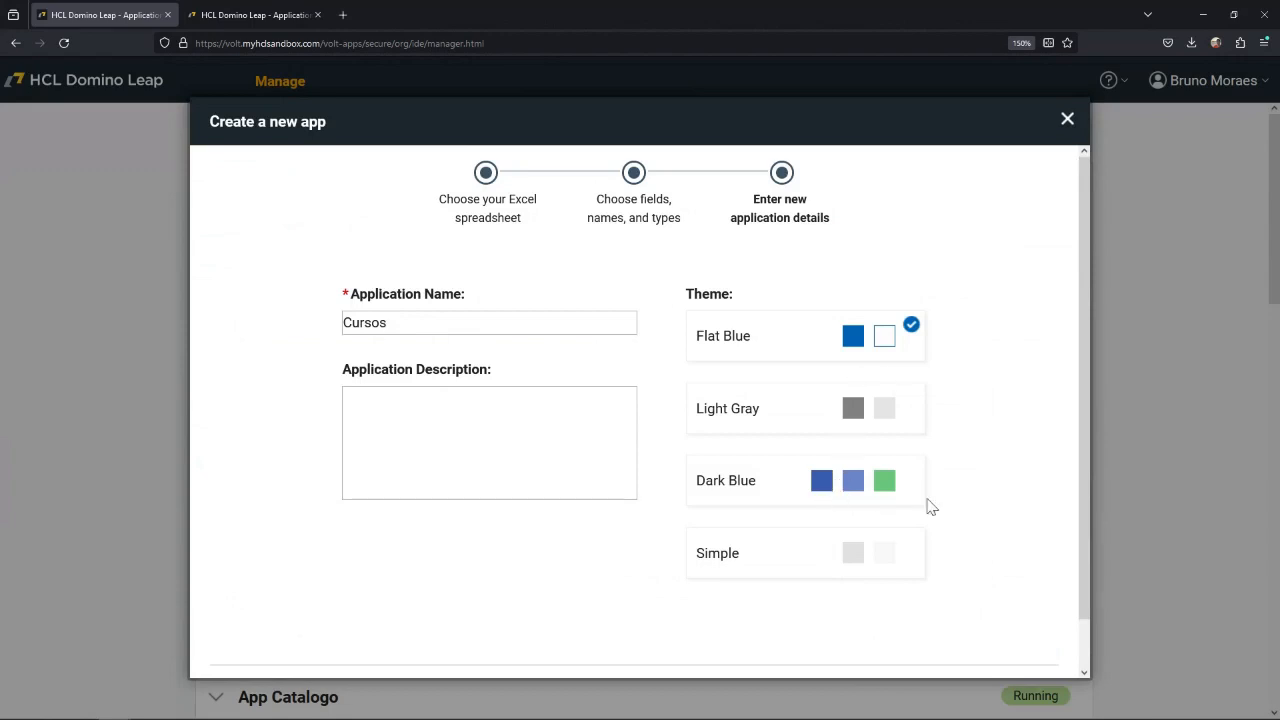
{"action": "scroll", "coordinate": [928, 505], "scroll_direction": "down", "scroll_amount": 2}
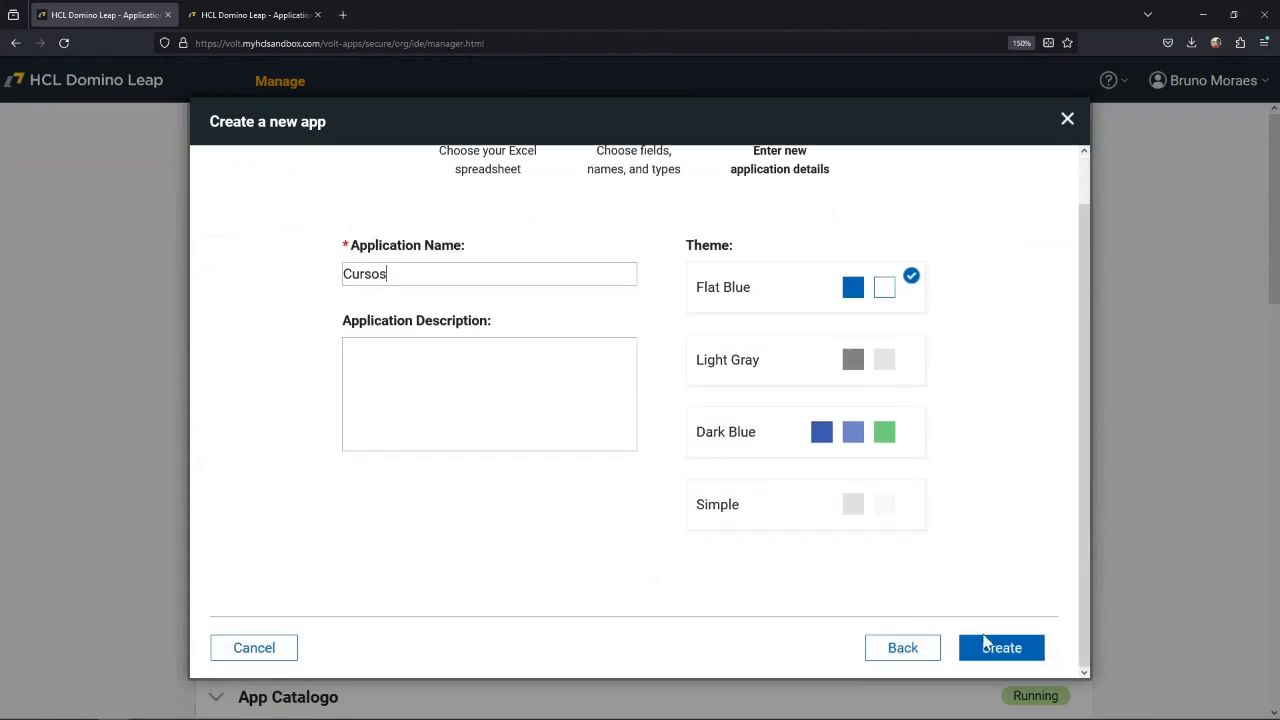
{"action": "left_click", "coordinate": [1008, 652]}
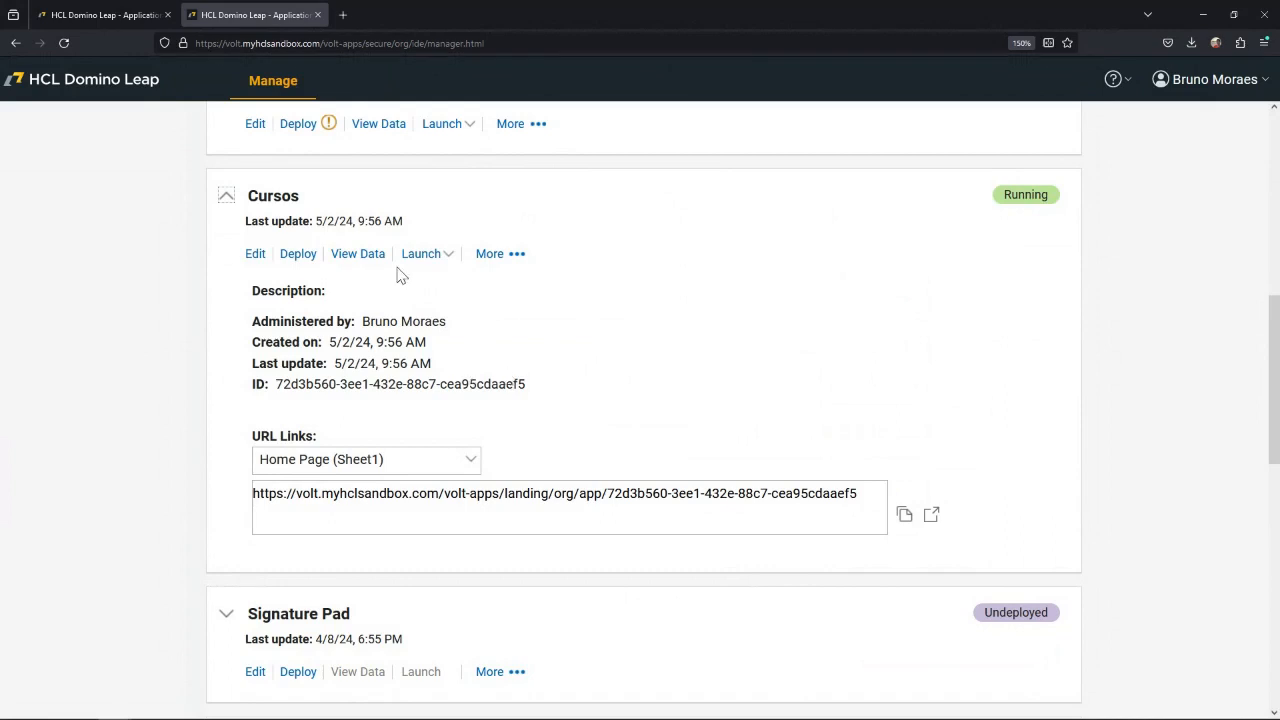
Launch the Sheet1 form of the Cursos app last updated 5/2/24 and examine its fields from Course # to Description.
{"action": "left_click", "coordinate": [448, 256]}
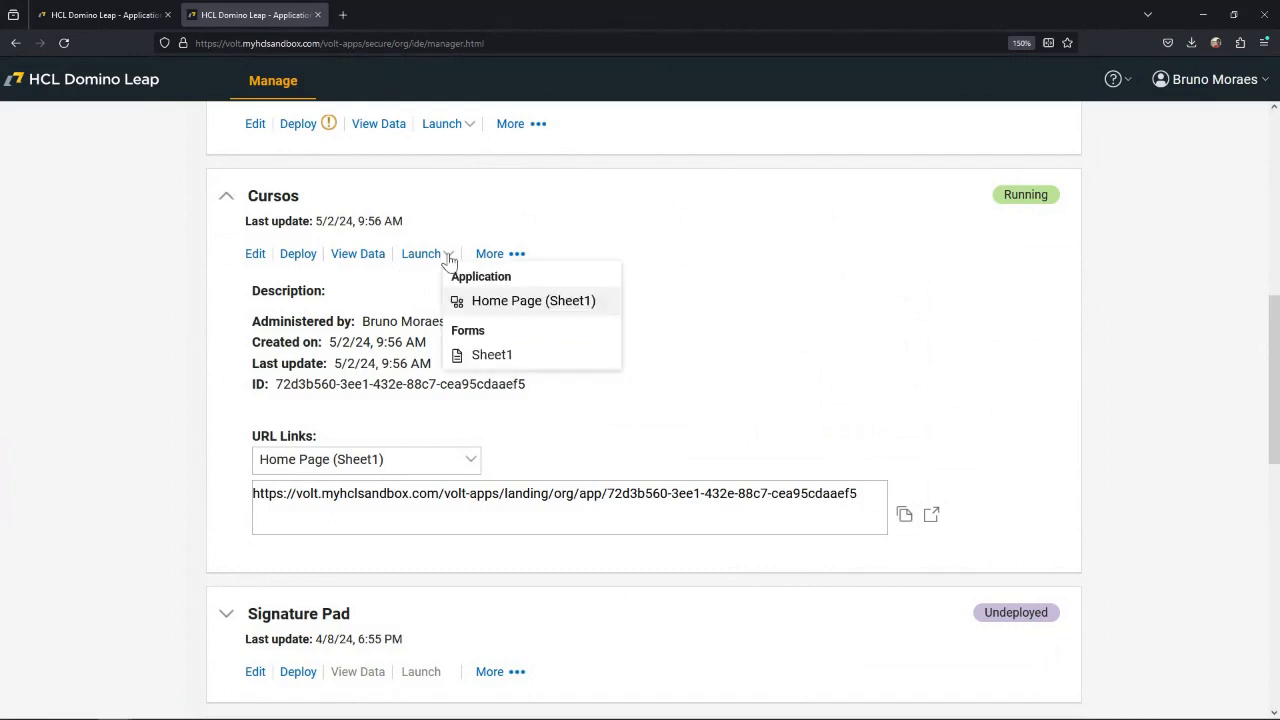
{"action": "left_click", "coordinate": [489, 357]}
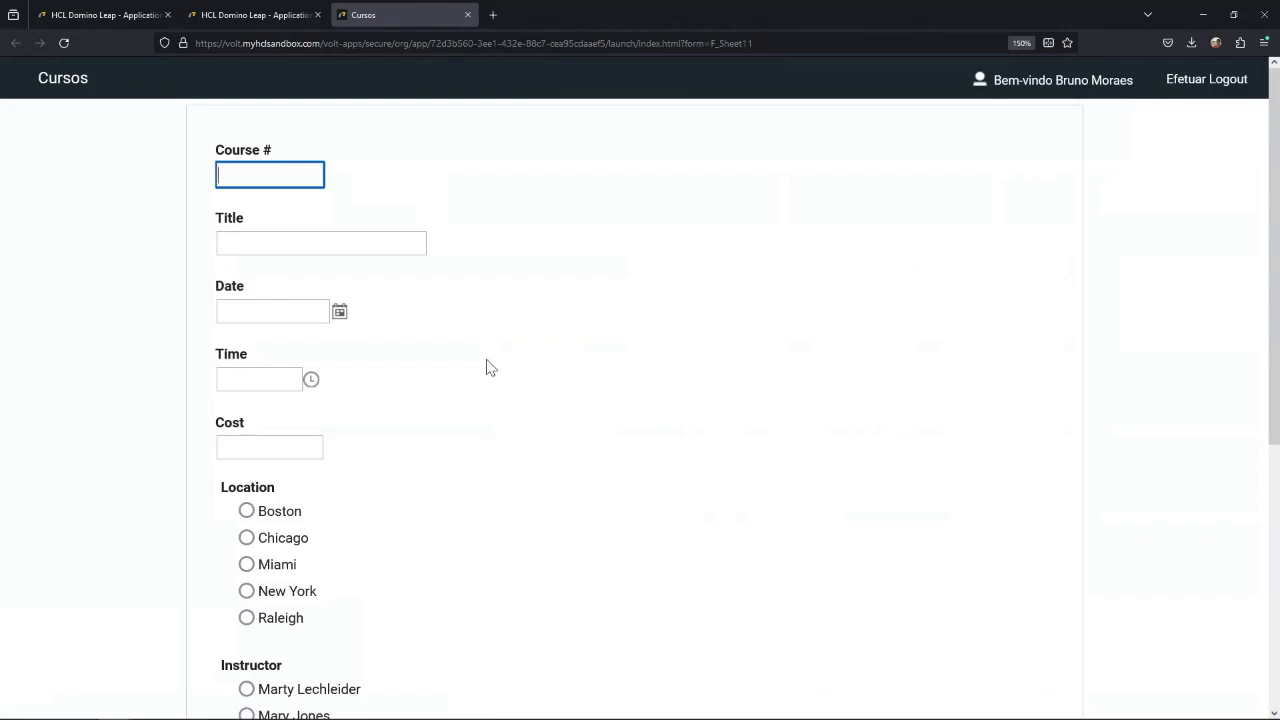
{"action": "scroll", "coordinate": [482, 430], "scroll_direction": "down", "scroll_amount": 4}
{"action": "scroll", "coordinate": [480, 438], "scroll_direction": "up", "scroll_amount": 4}
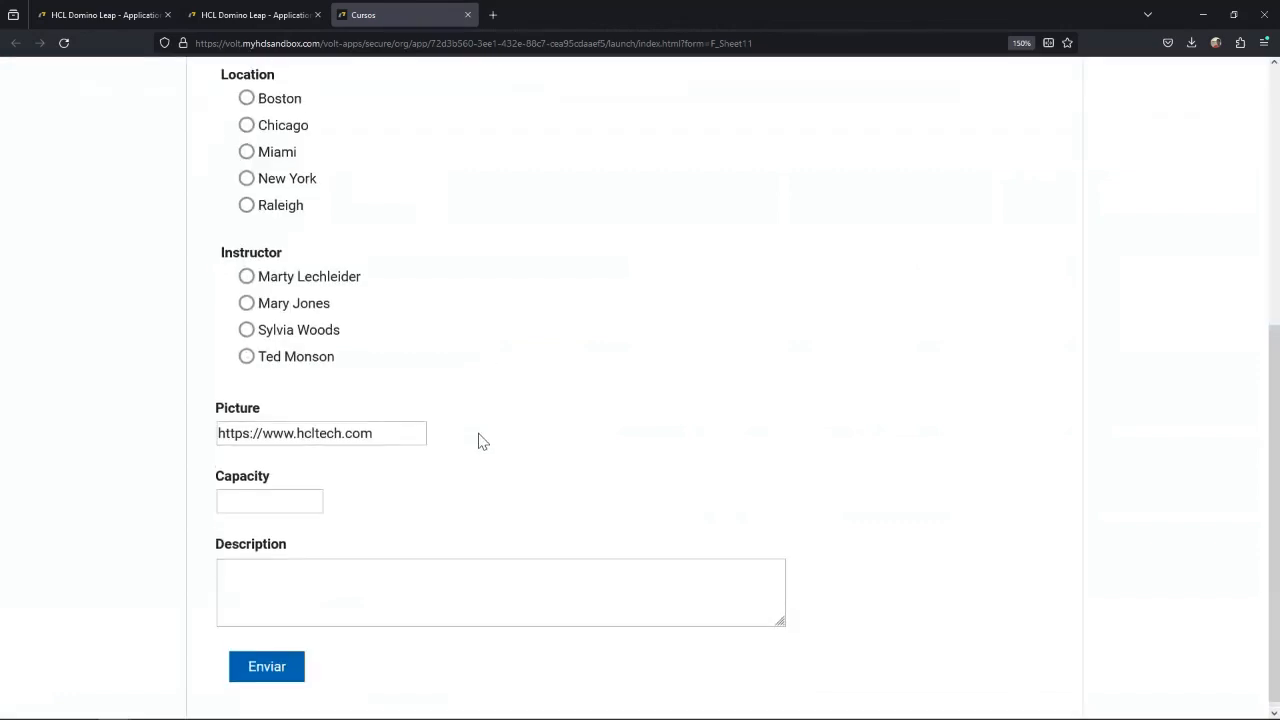
{"action": "scroll", "coordinate": [480, 440], "scroll_direction": "down", "scroll_amount": 4}
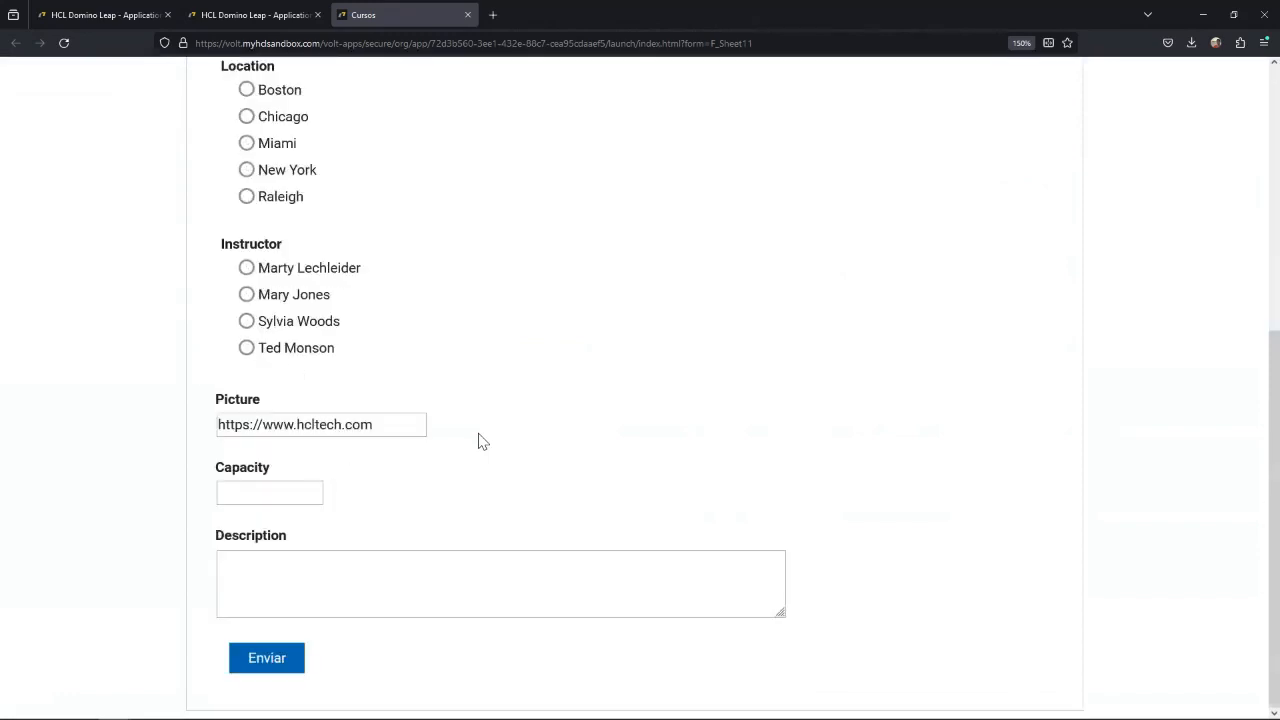
{"action": "scroll", "coordinate": [480, 440], "scroll_direction": "up", "scroll_amount": 4}
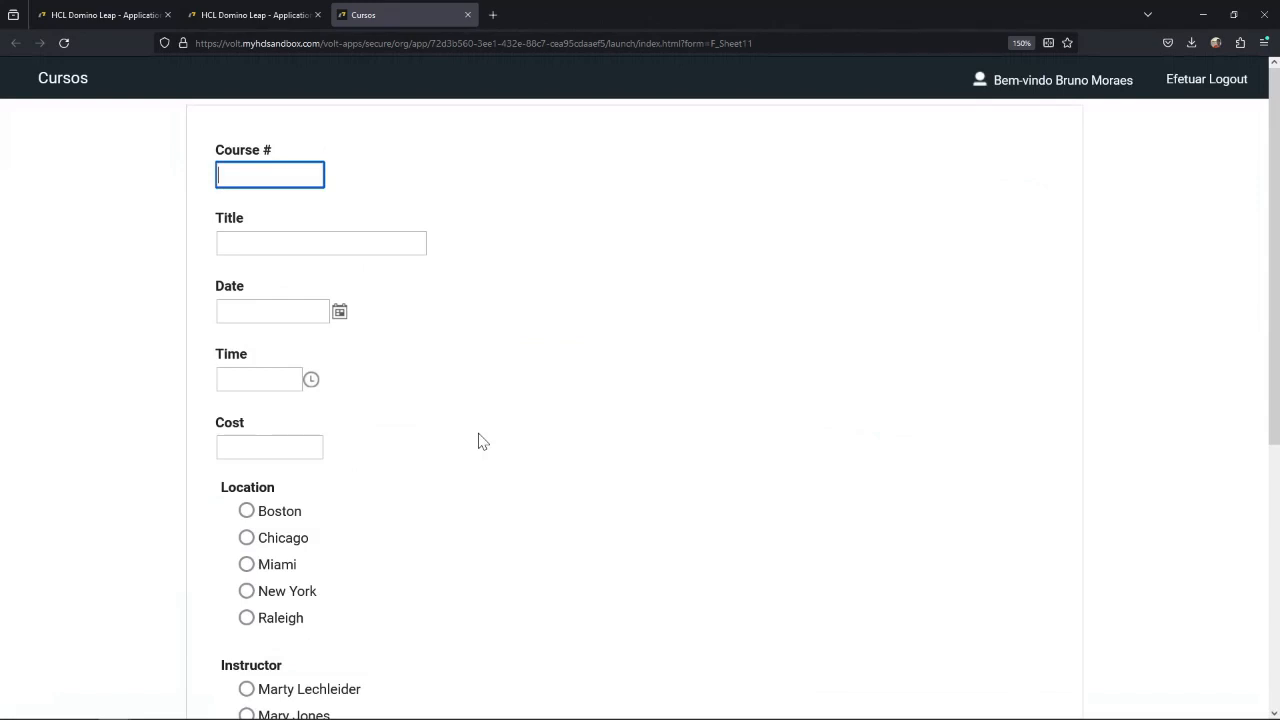
{"action": "scroll", "coordinate": [479, 441], "scroll_direction": "down", "scroll_amount": 4}
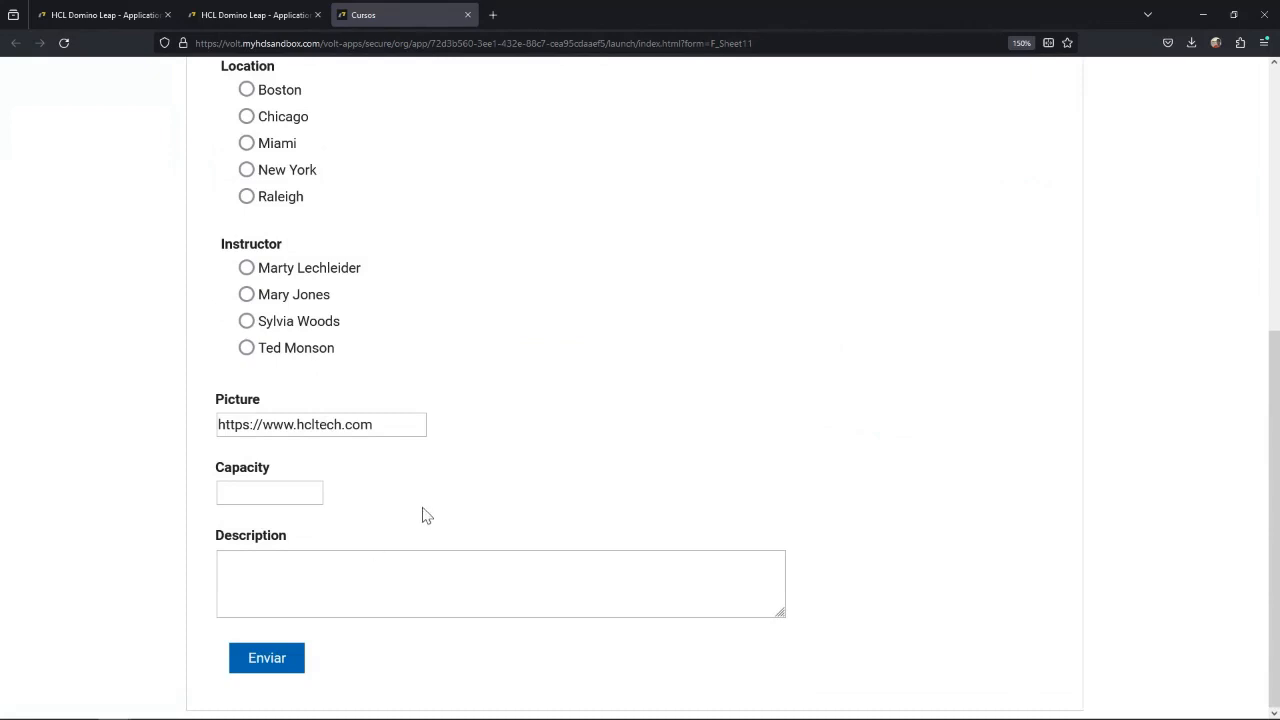
{"action": "scroll", "coordinate": [423, 510], "scroll_direction": "up", "scroll_amount": 4}
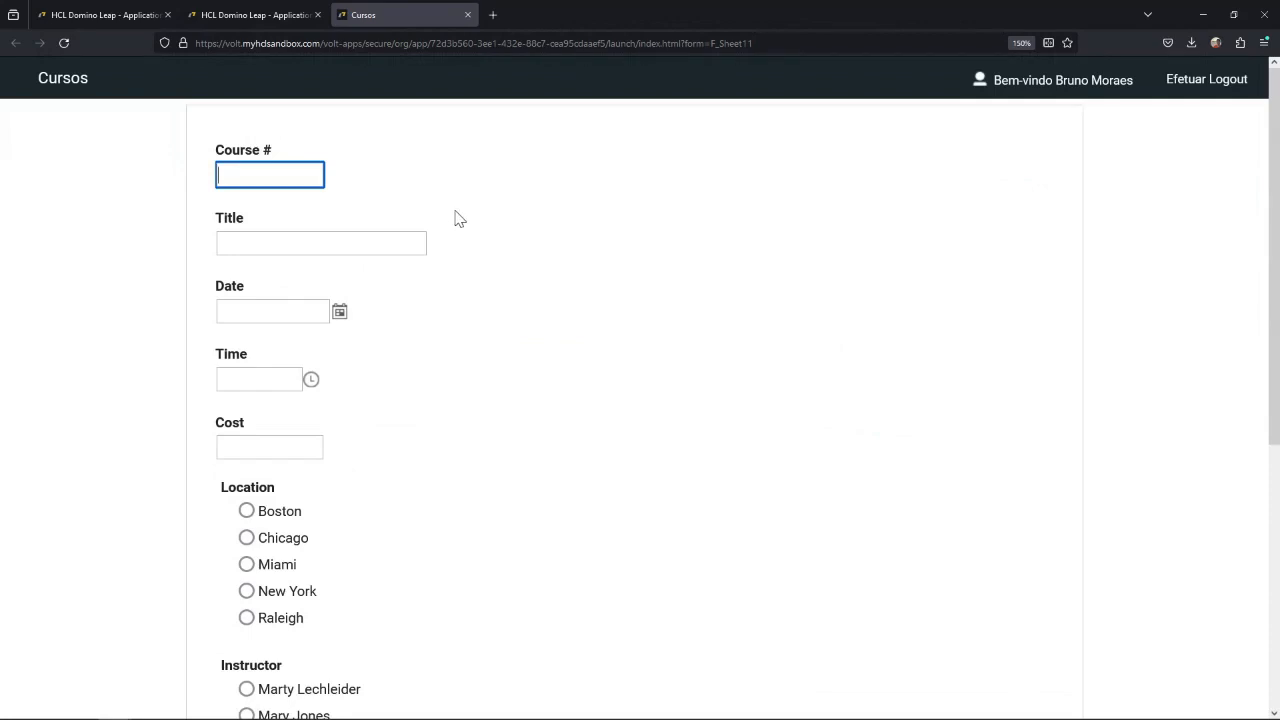
View the response data of the Cursos app last updated 5/2/24 and check its columns.
{"action": "left_click", "coordinate": [259, 18]}
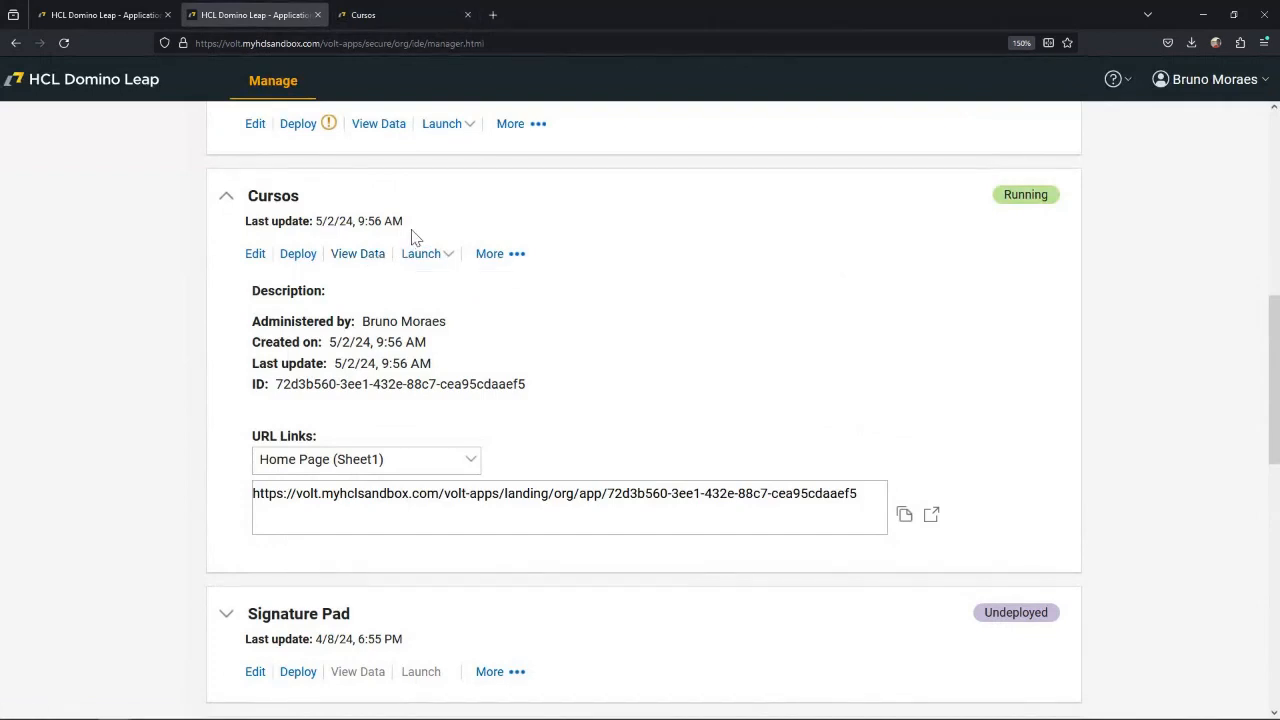
{"action": "left_click", "coordinate": [358, 254]}
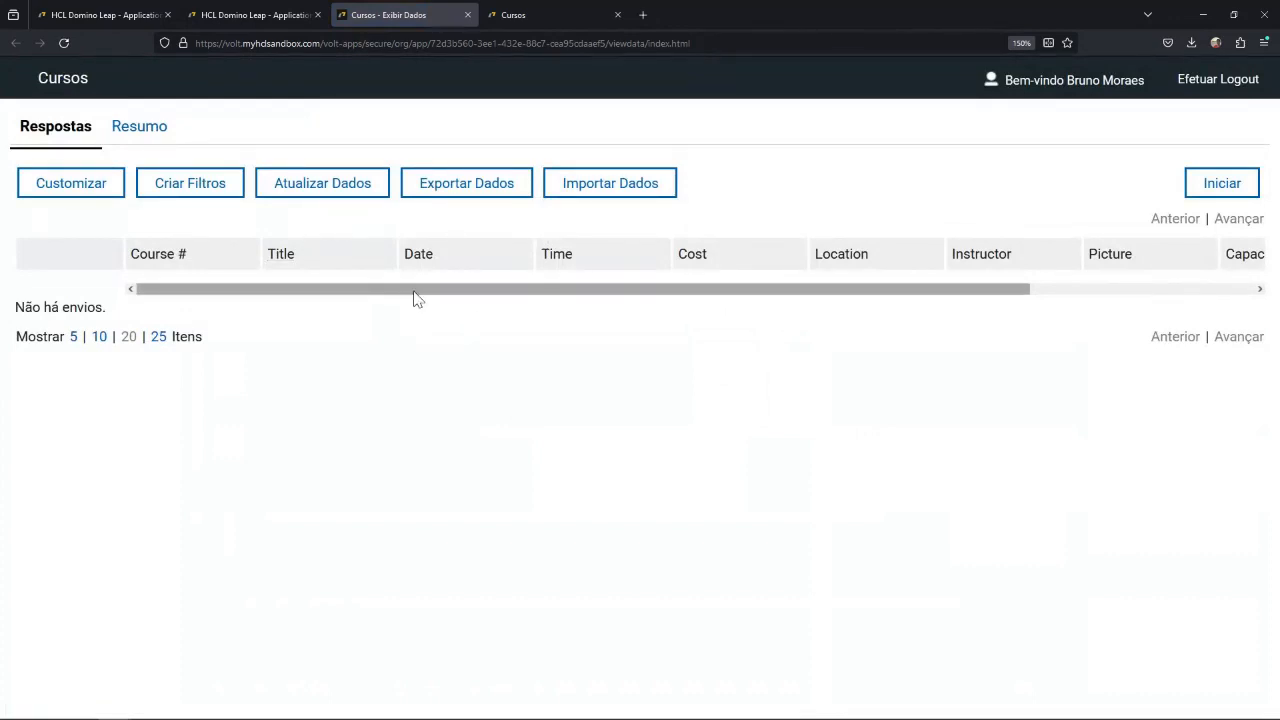
{"action": "left_click_drag", "start_coordinate": [551, 297], "coordinate": [266, 311]}
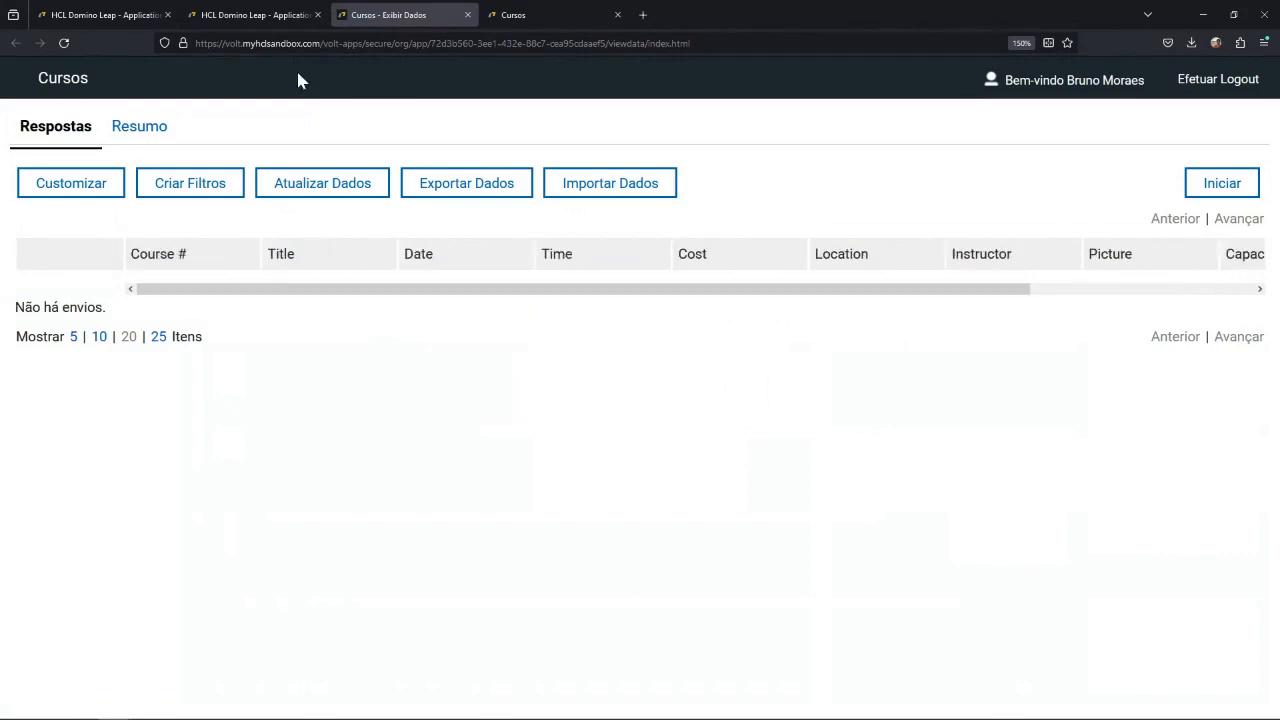
Return to the app manager, dismiss the creation success message and view the newly created Cursos app's data.
{"action": "left_click", "coordinate": [147, 20]}
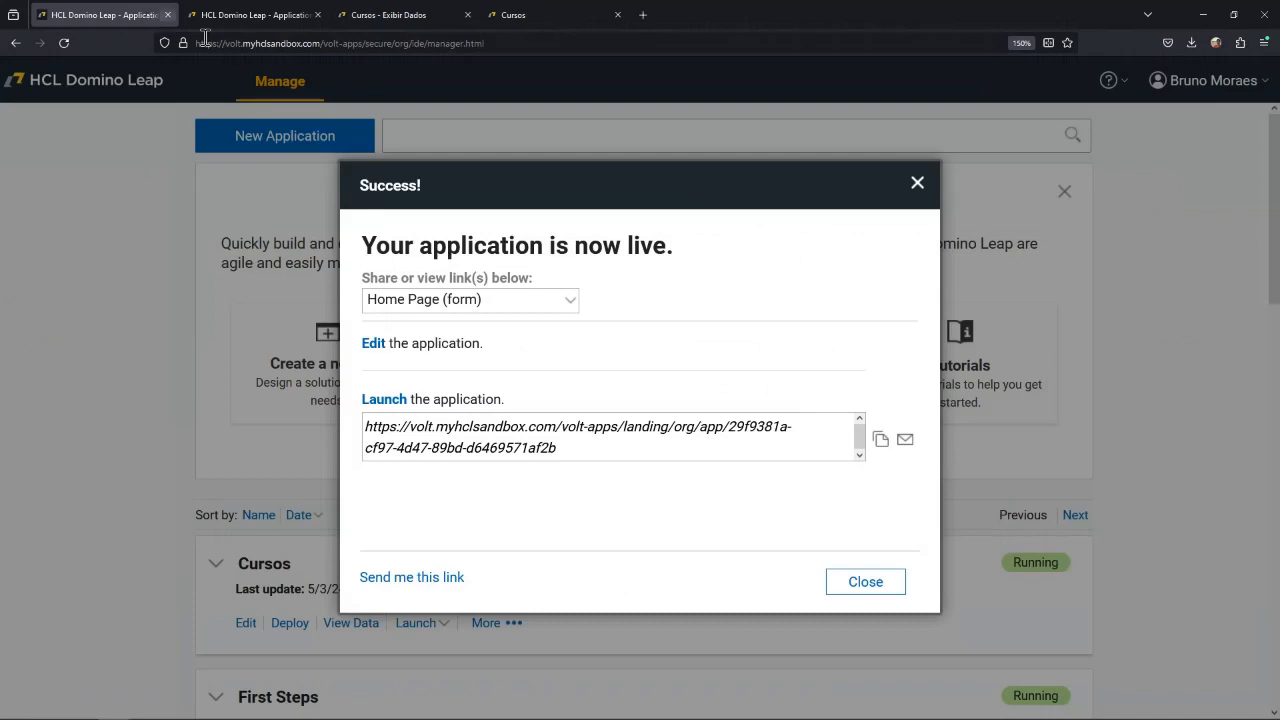
{"action": "left_click", "coordinate": [918, 183]}
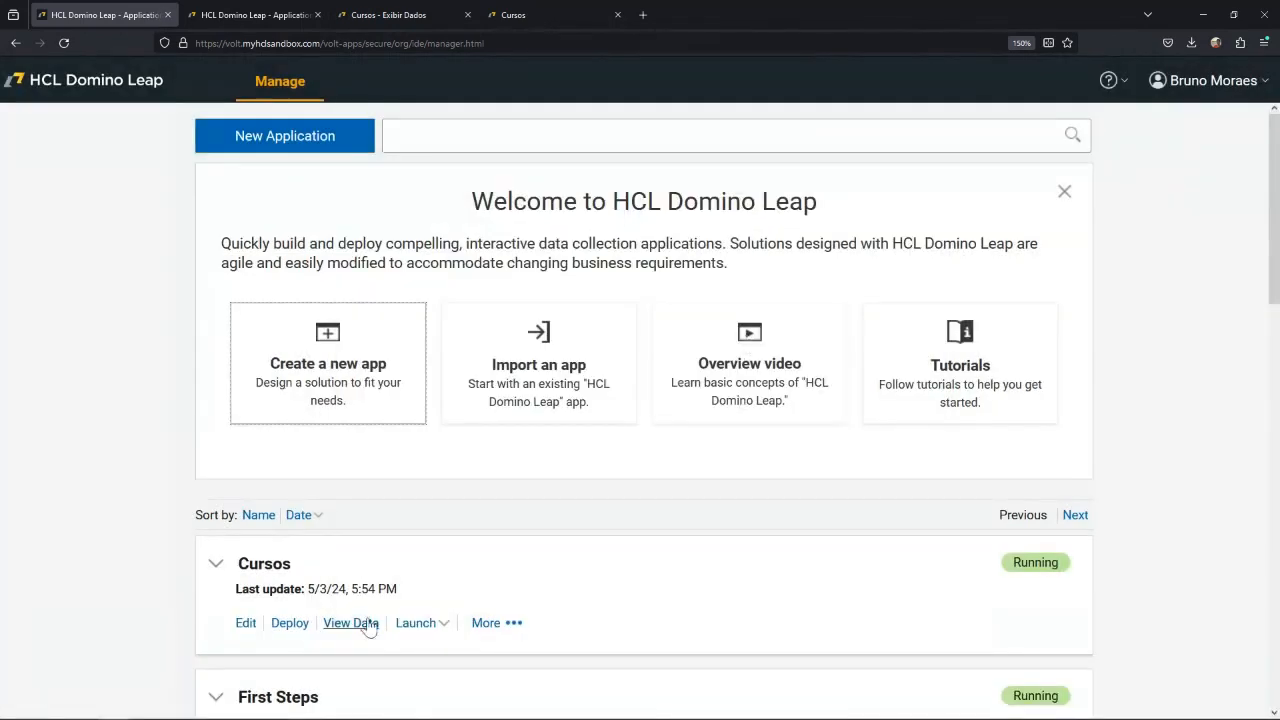
{"action": "left_click", "coordinate": [356, 623]}
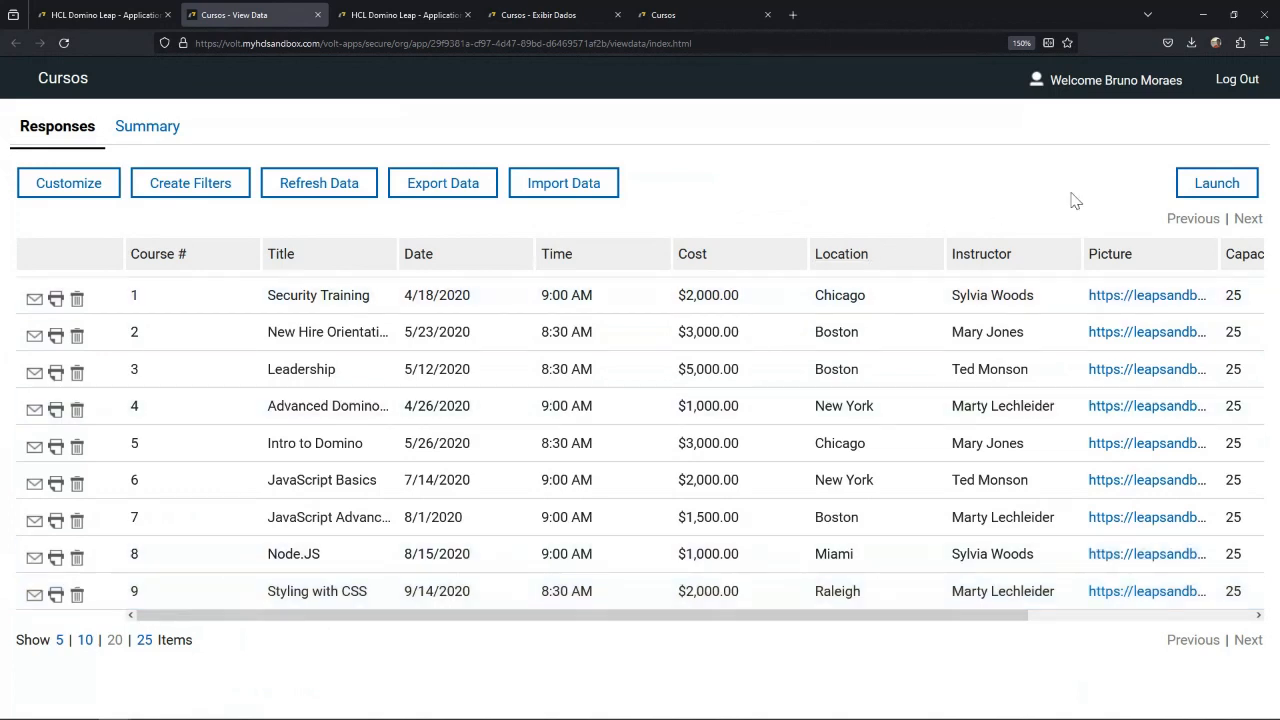
Launch a new course form and enter course number 10, title Leap 101 and date 5/2/2024.
{"action": "left_click", "coordinate": [1222, 186]}
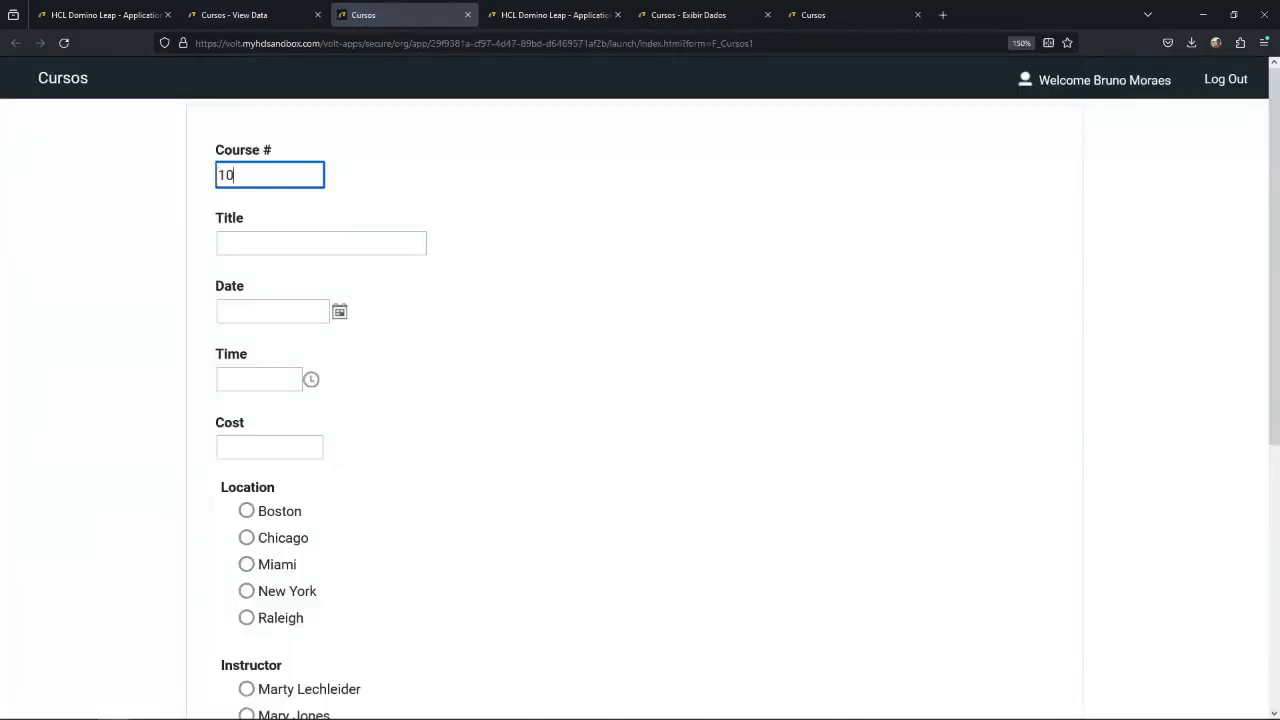
{"action": "left_click", "coordinate": [364, 251]}
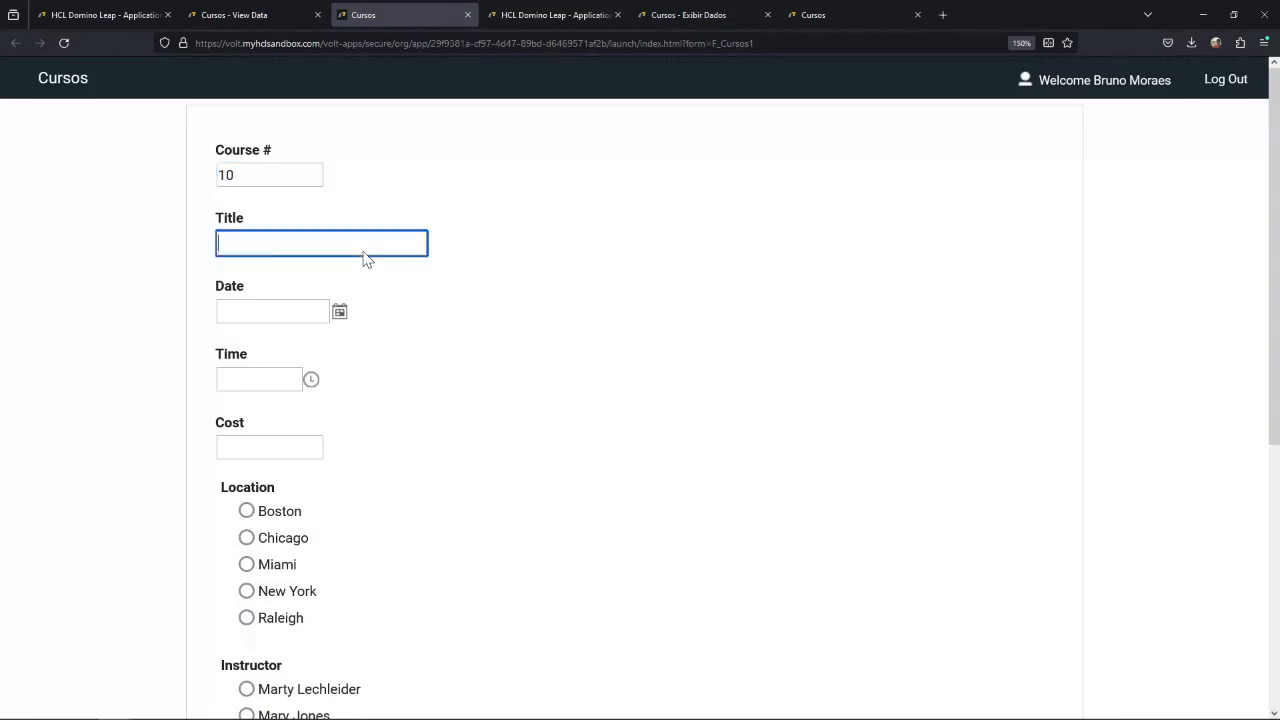
{"action": "type", "text": "C"}
{"action": "left_click", "coordinate": [312, 314]}
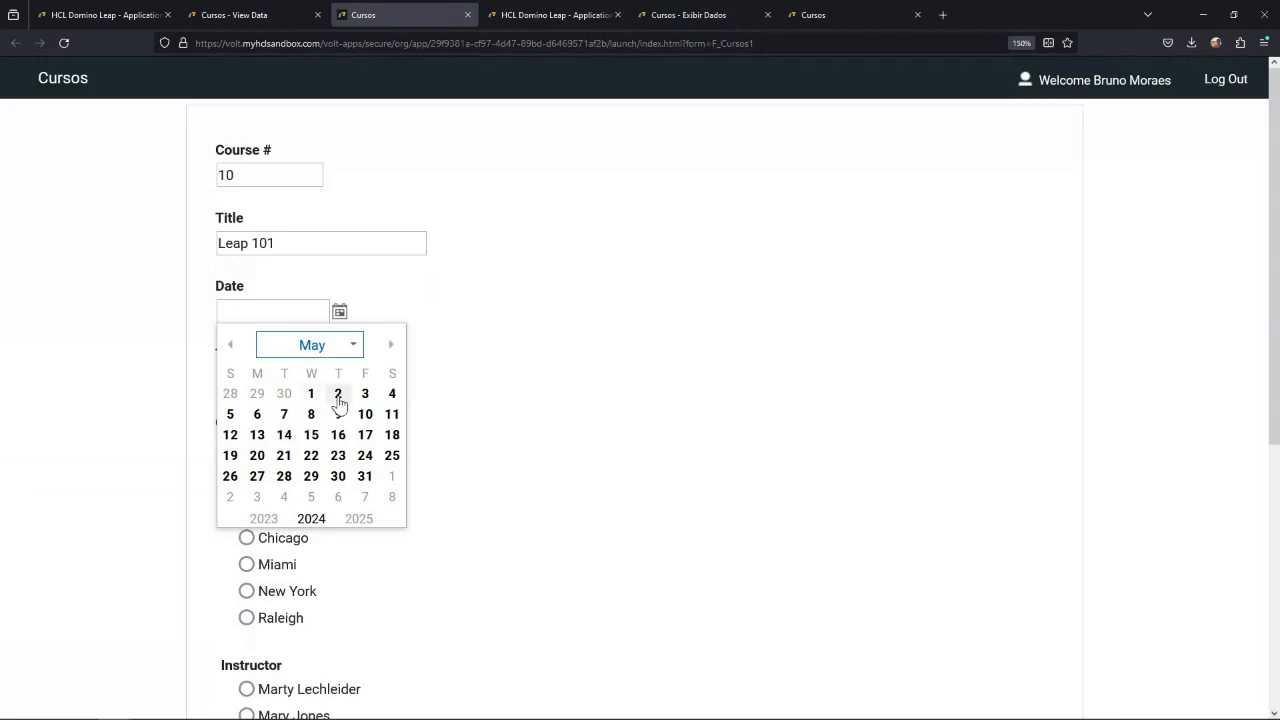
{"action": "left_click", "coordinate": [339, 398]}
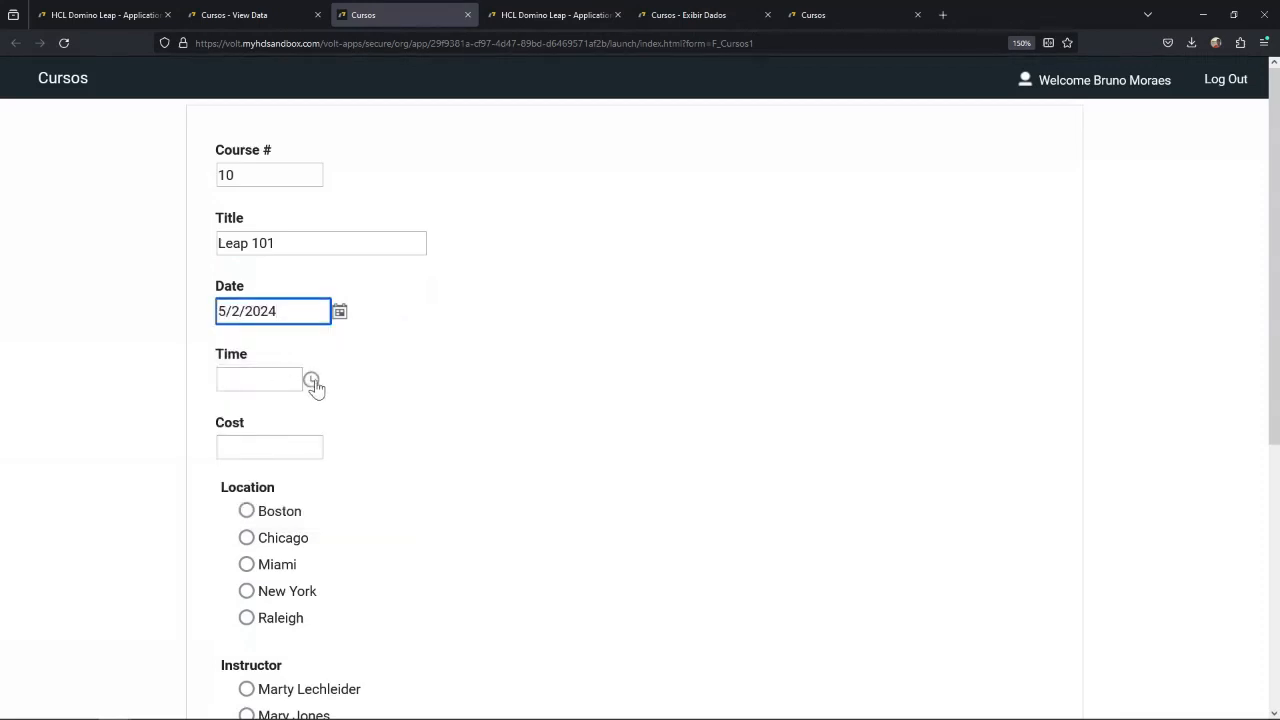
Set the course time to 8:00 AM and enter a cost of 120.
{"action": "left_click", "coordinate": [312, 381]}
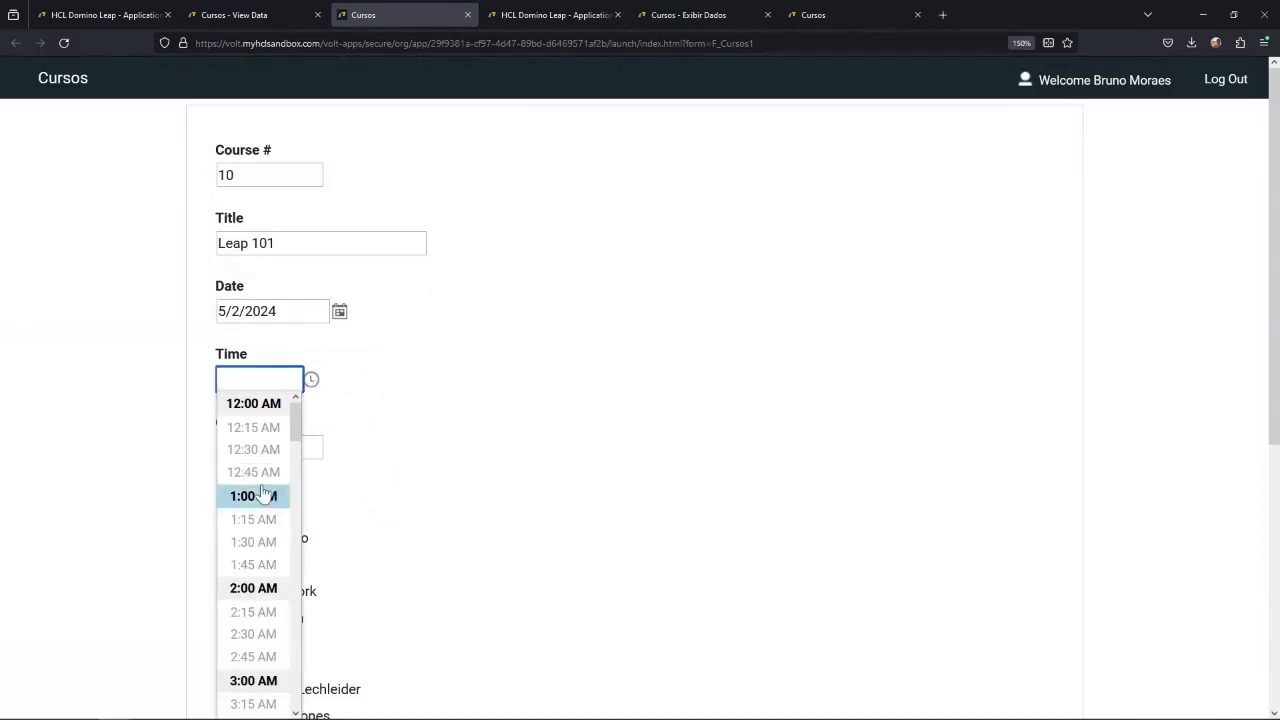
{"action": "scroll", "coordinate": [261, 500], "scroll_direction": "down", "scroll_amount": 15}
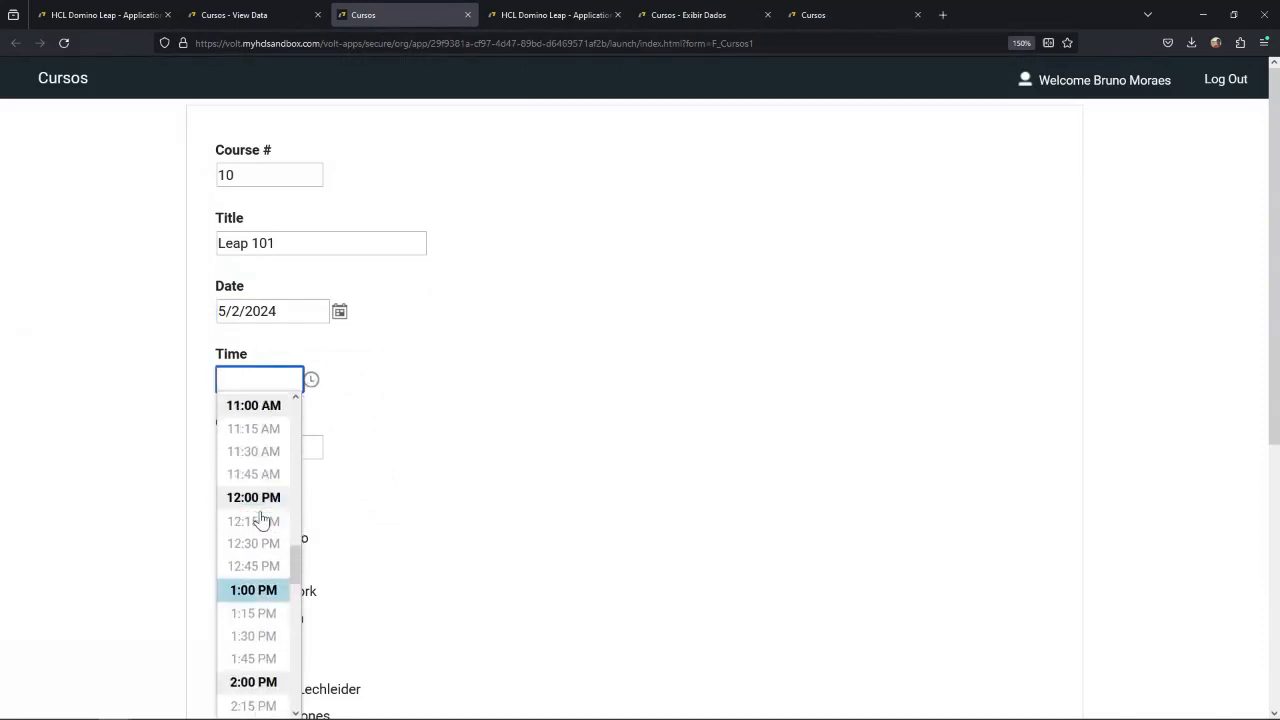
{"action": "scroll", "coordinate": [260, 518], "scroll_direction": "up", "scroll_amount": 7}
{"action": "scroll", "coordinate": [258, 530], "scroll_direction": "down", "scroll_amount": 2}
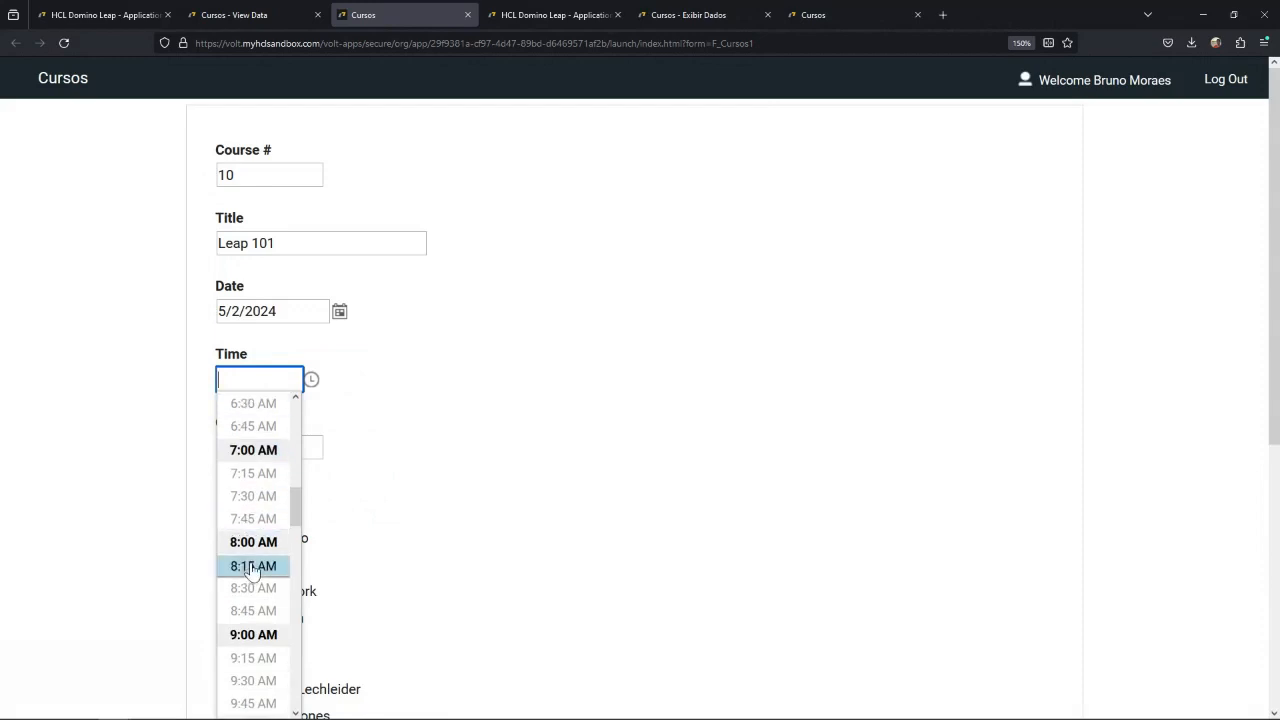
{"action": "left_click", "coordinate": [253, 541]}
{"action": "left_click", "coordinate": [272, 455]}
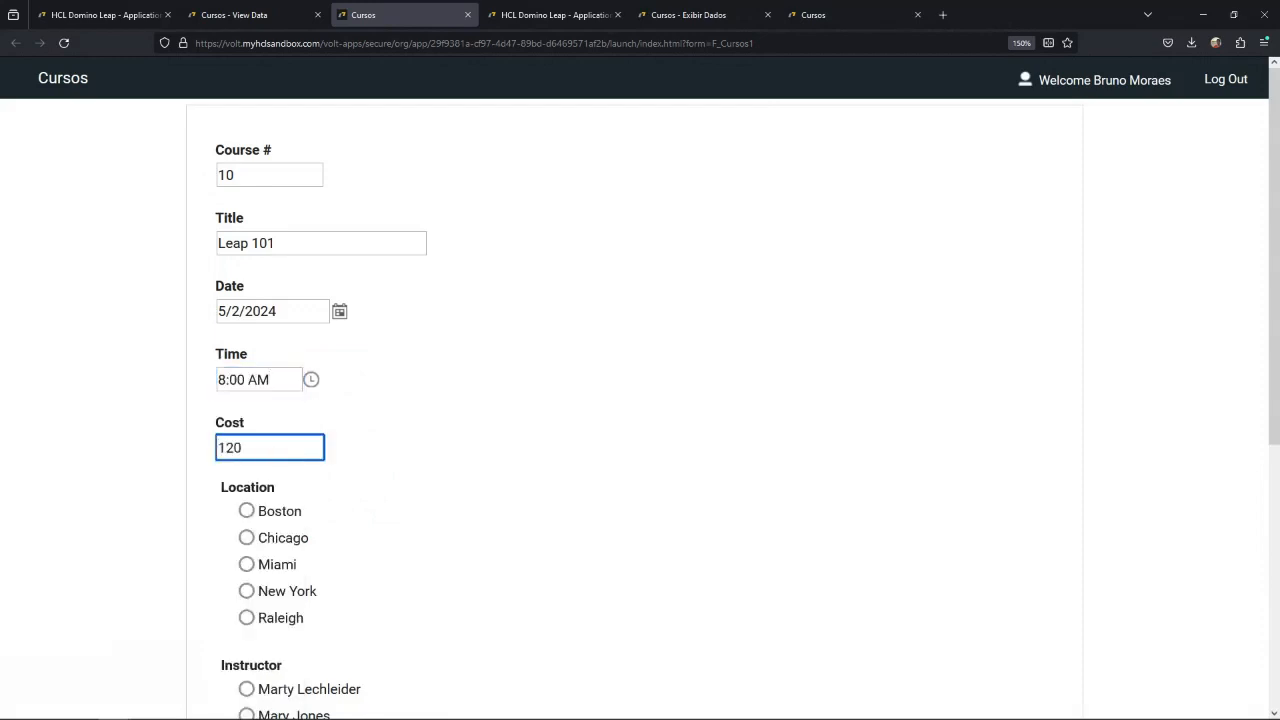
{"action": "type", "text": "120"}
{"action": "left_click", "coordinate": [268, 566]}
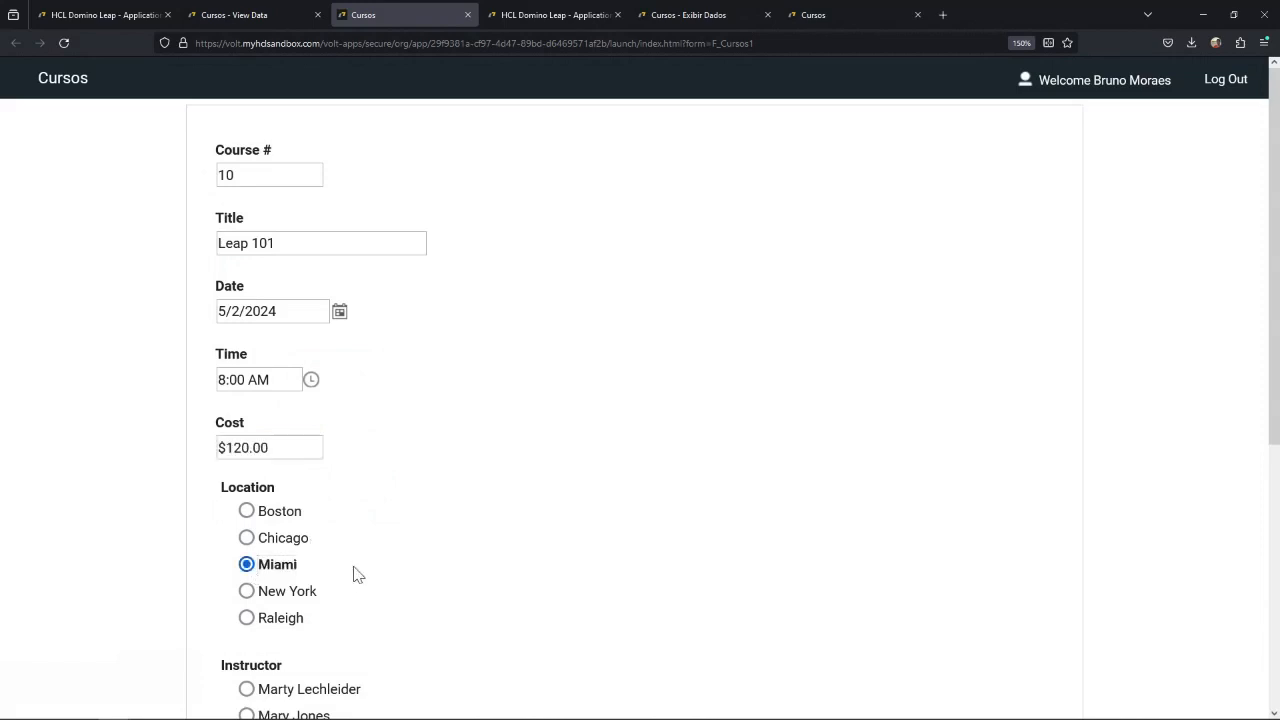
{"action": "scroll", "coordinate": [357, 573], "scroll_direction": "down", "scroll_amount": 2}
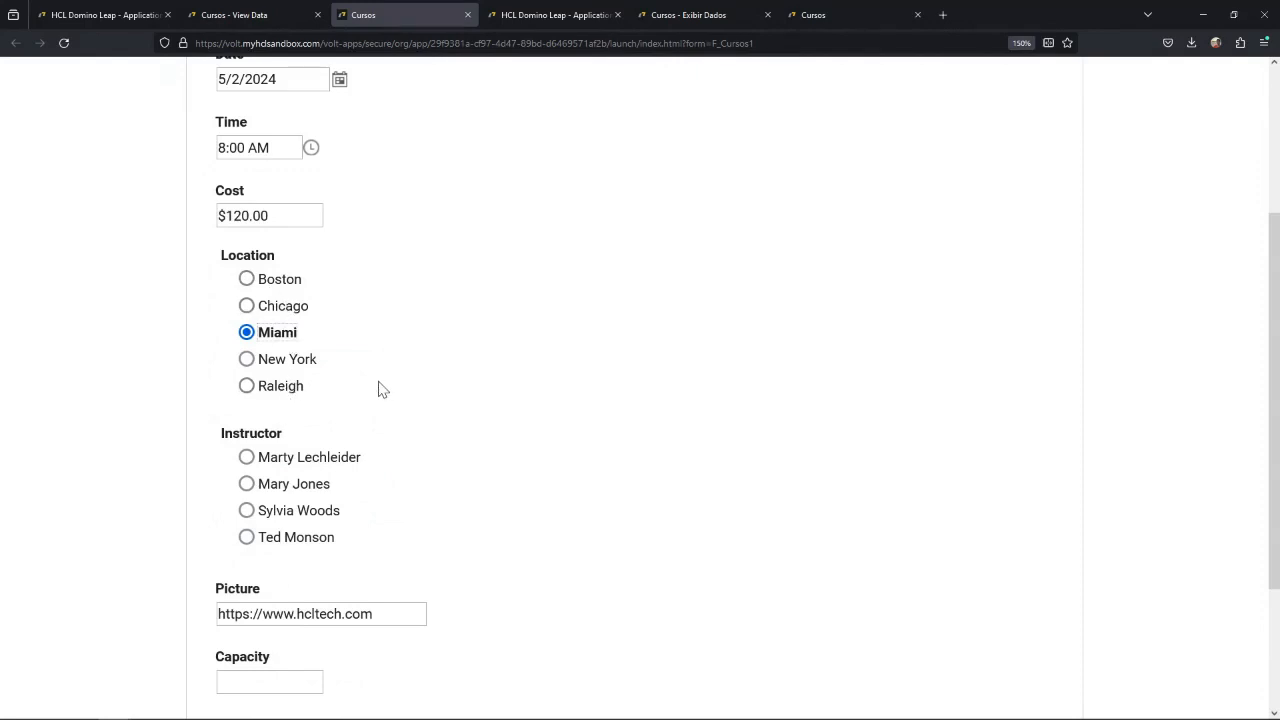
{"action": "left_click", "coordinate": [247, 484]}
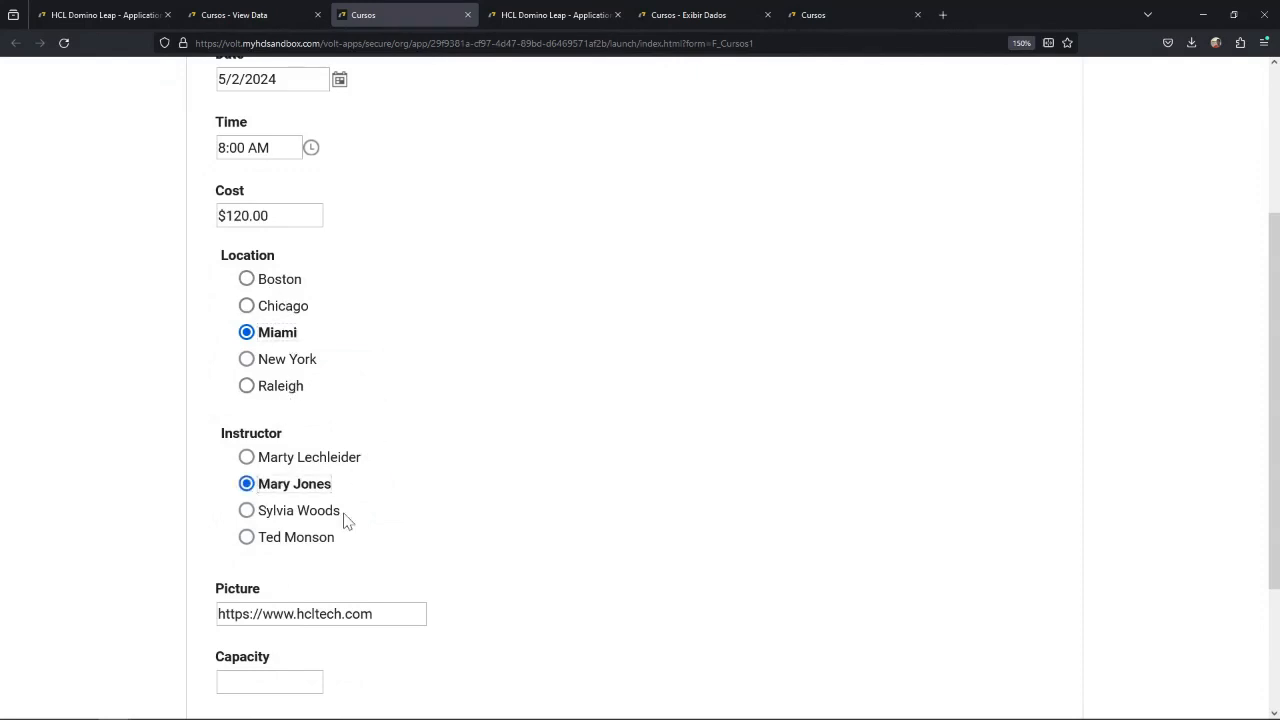
{"action": "scroll", "coordinate": [393, 545], "scroll_direction": "down", "scroll_amount": 2}
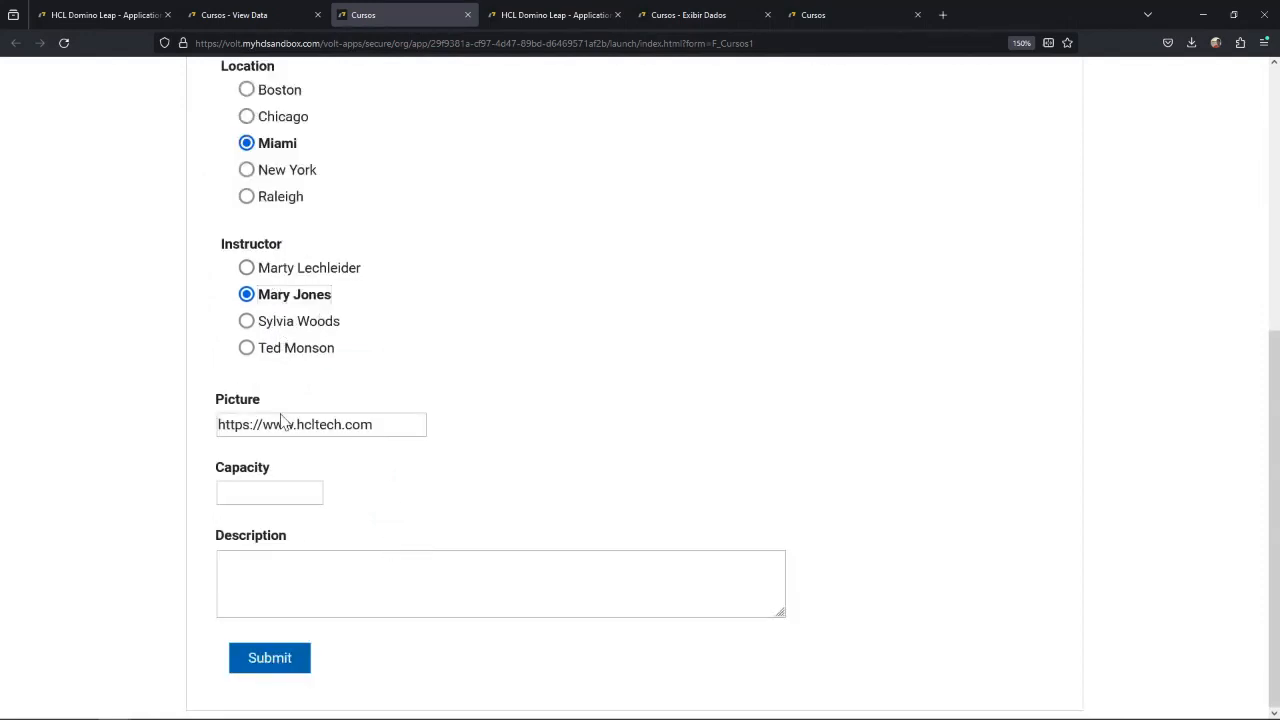
Enter a capacity of 20 and the description Leap, and submit the course form.
{"action": "left_click", "coordinate": [266, 500]}
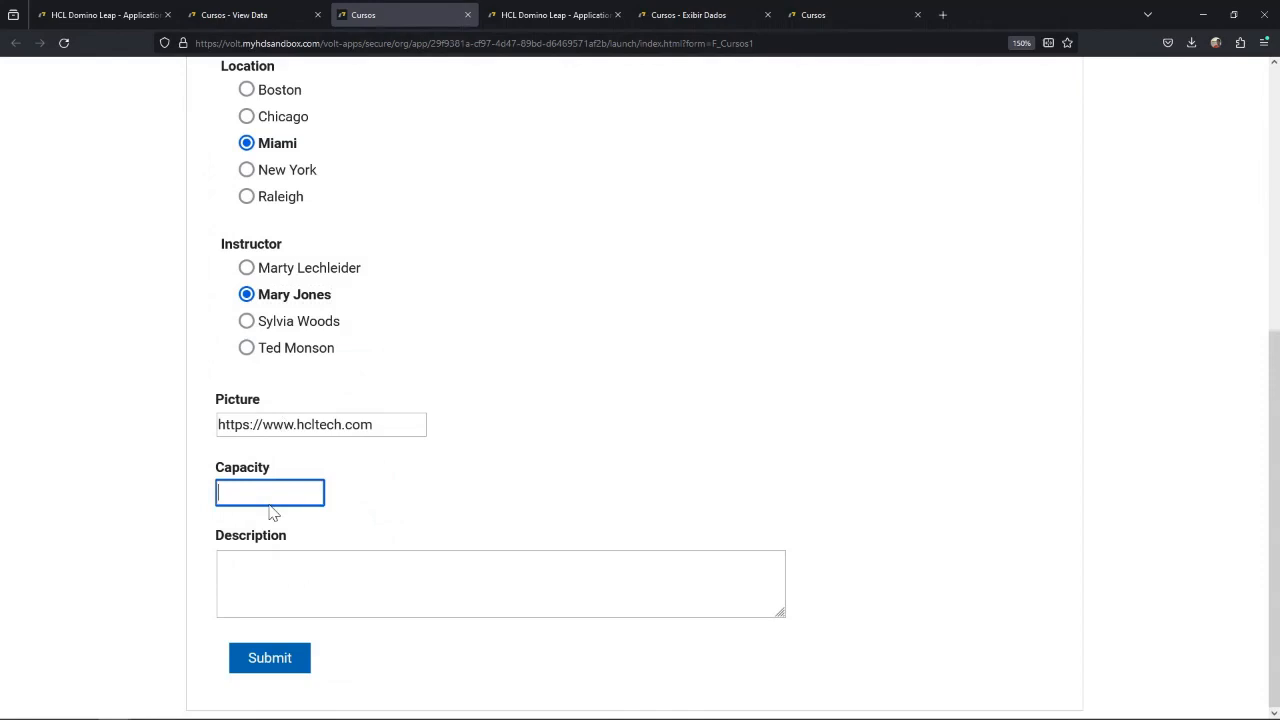
{"action": "left_click", "coordinate": [337, 596]}
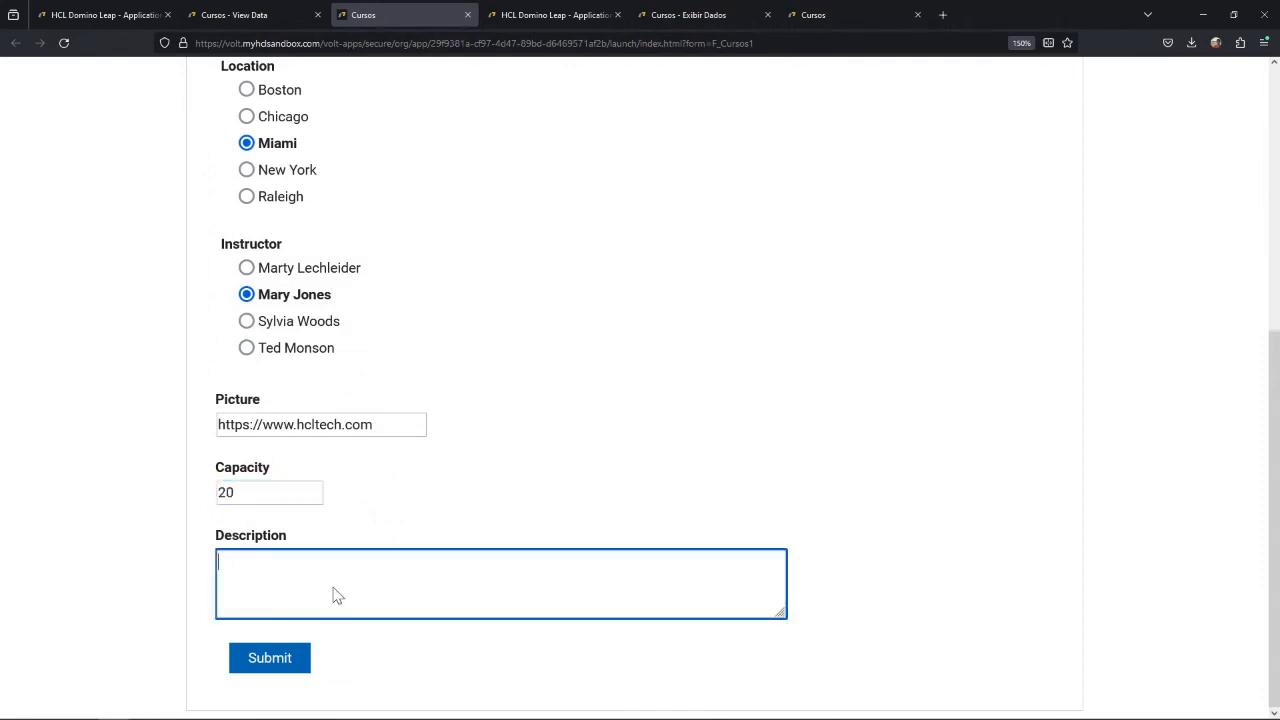
{"action": "type", "text": "Leap basico"}
{"action": "left_click", "coordinate": [266, 657]}
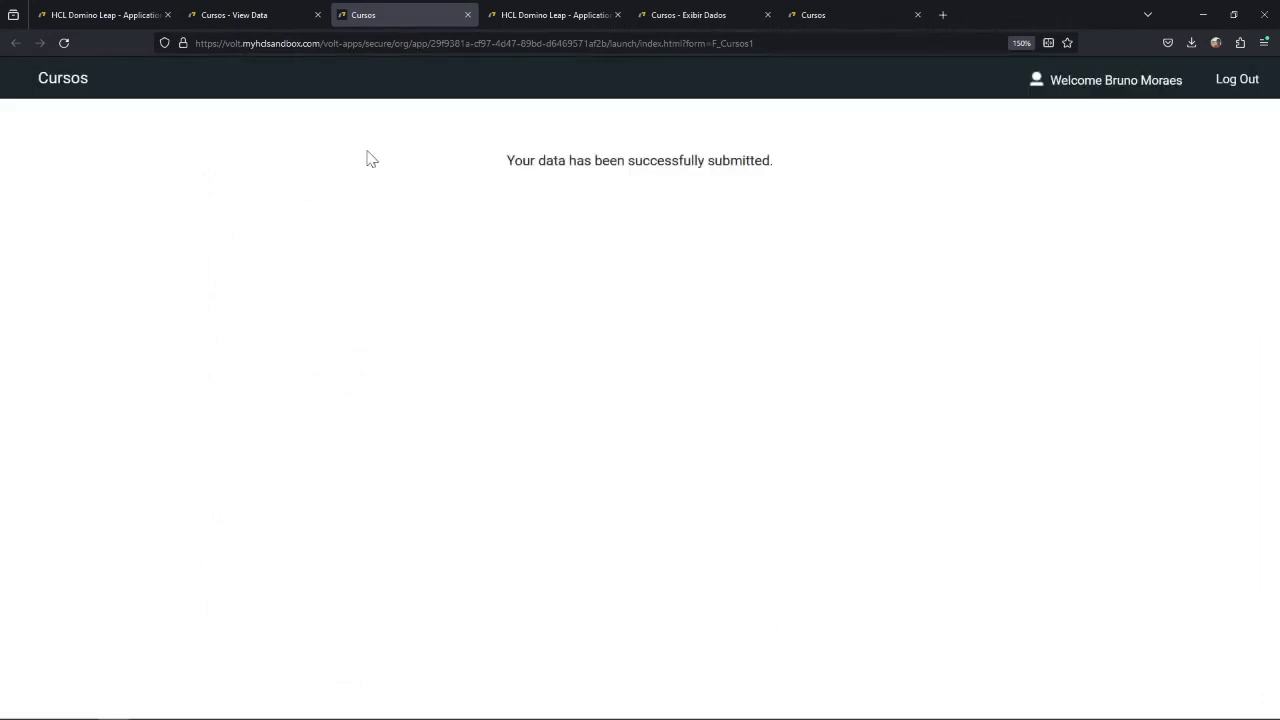
Return to the Cursos response data, check the Leap 101 record and examine the summary charts for Course # and Cost.
{"action": "left_click", "coordinate": [276, 15]}
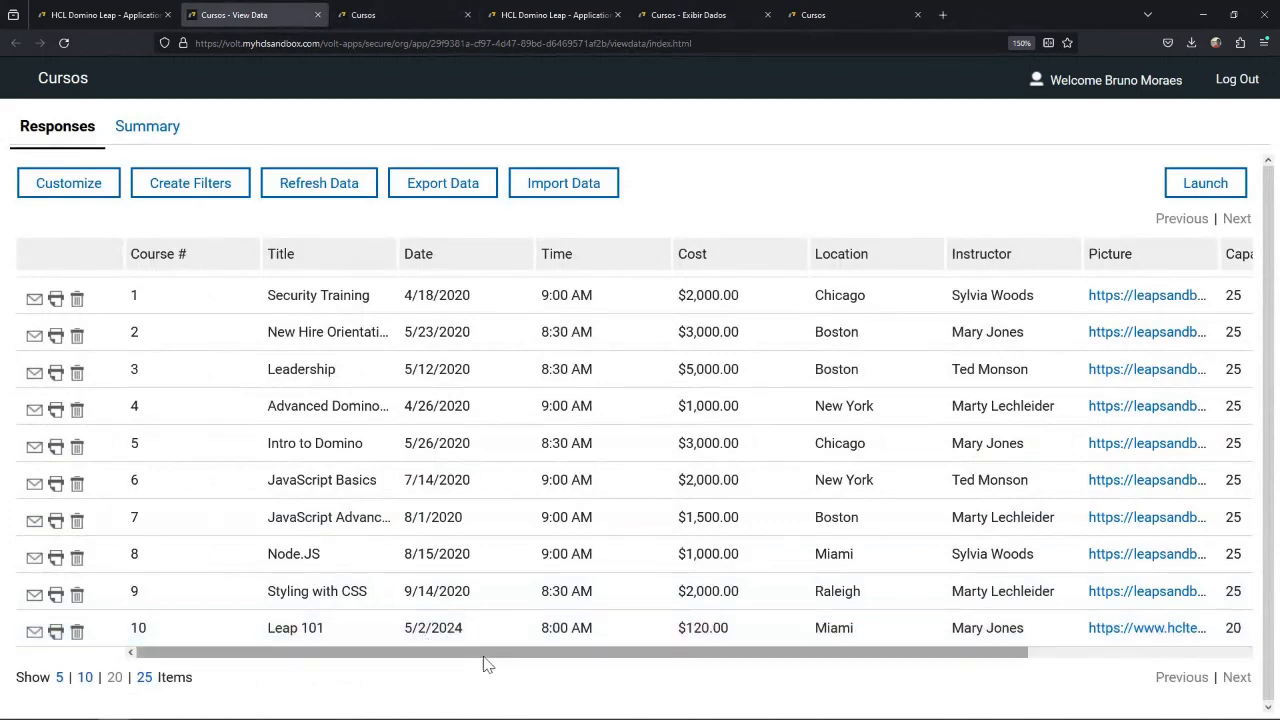
{"action": "left_click_drag", "start_coordinate": [505, 664], "coordinate": [457, 660]}
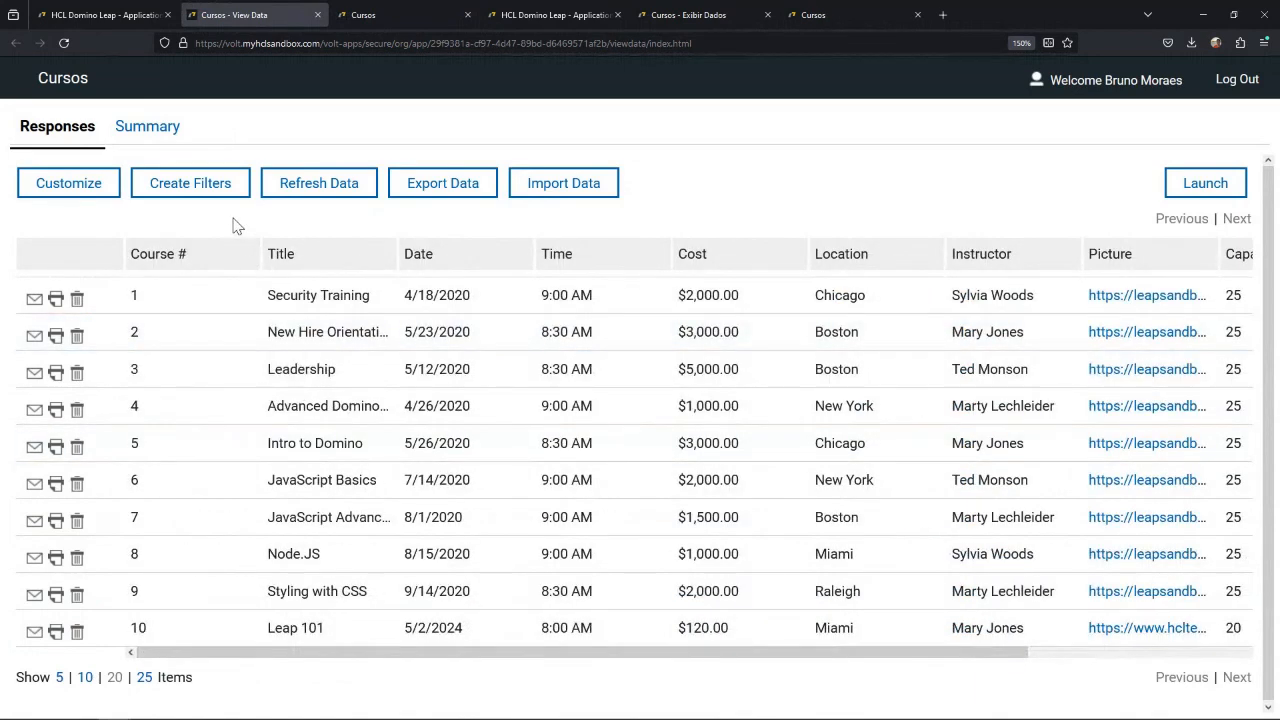
{"action": "left_click", "coordinate": [150, 127]}
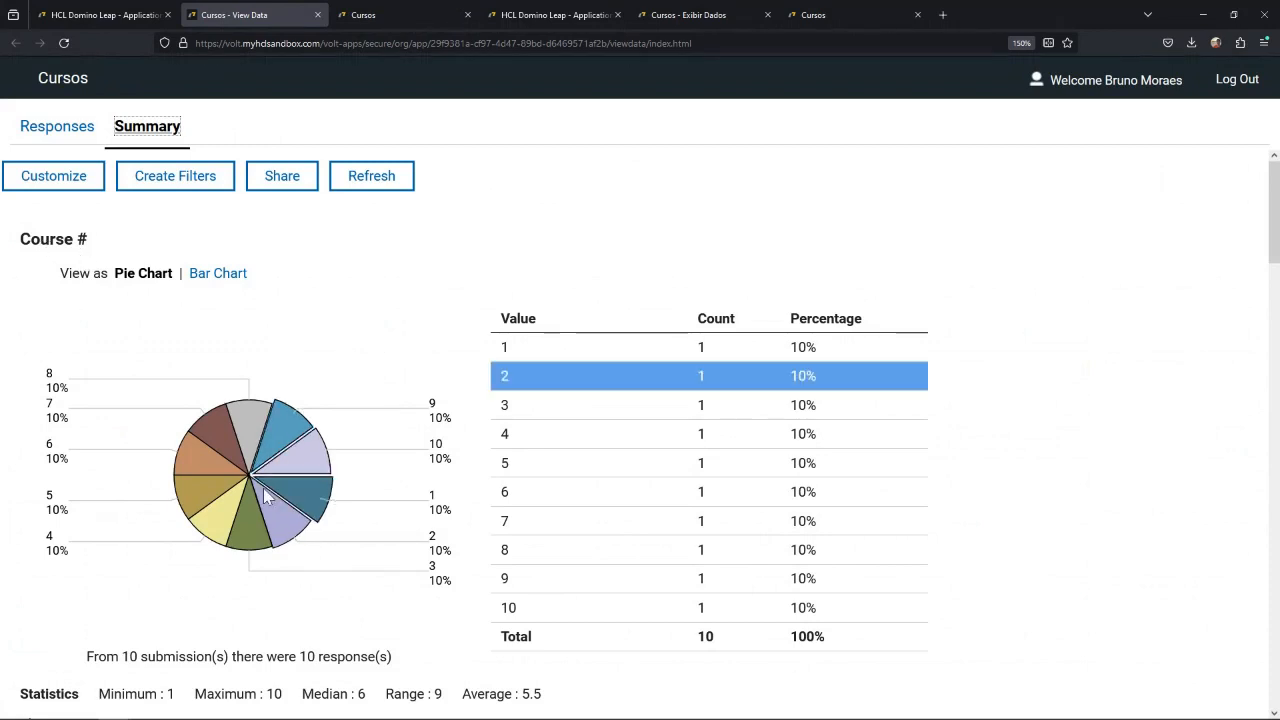
{"action": "scroll", "coordinate": [362, 448], "scroll_direction": "down", "scroll_amount": 3}
{"action": "scroll", "coordinate": [362, 448], "scroll_direction": "down", "scroll_amount": 3}
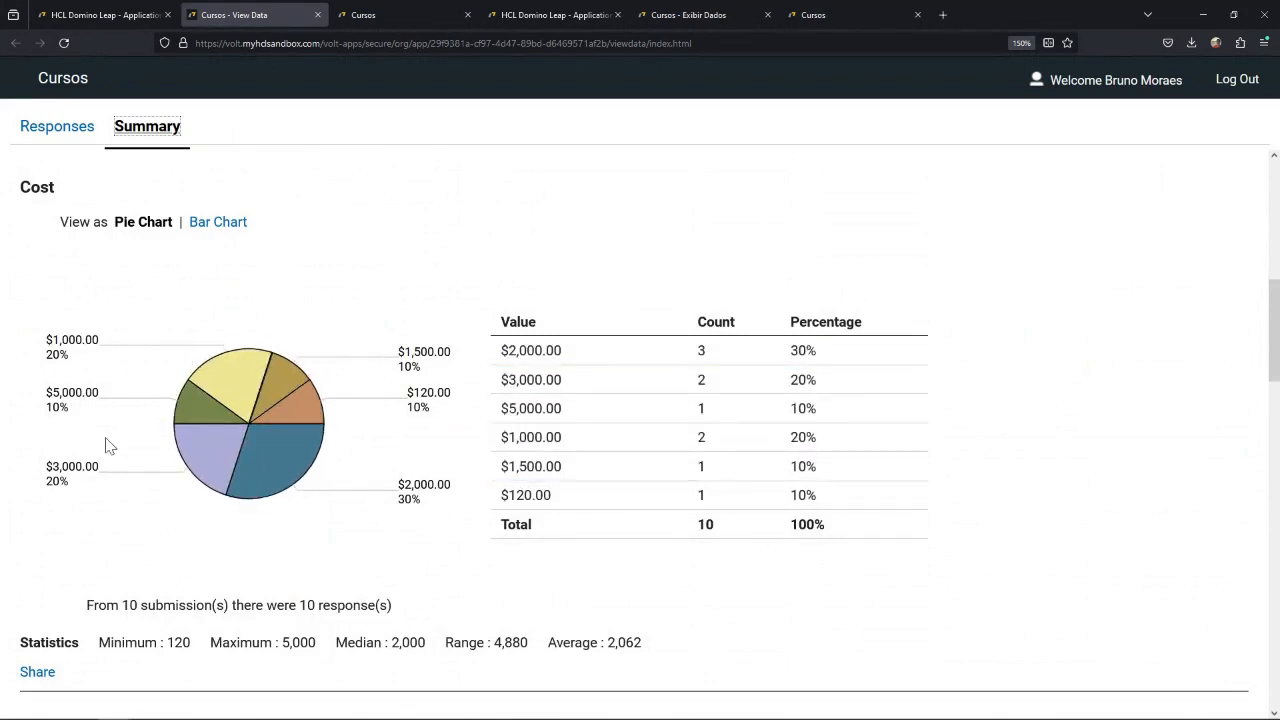
Compare the Location summary as pie and bar charts, leaving it displayed as a bar chart.
{"action": "scroll", "coordinate": [110, 447], "scroll_direction": "down", "scroll_amount": 5}
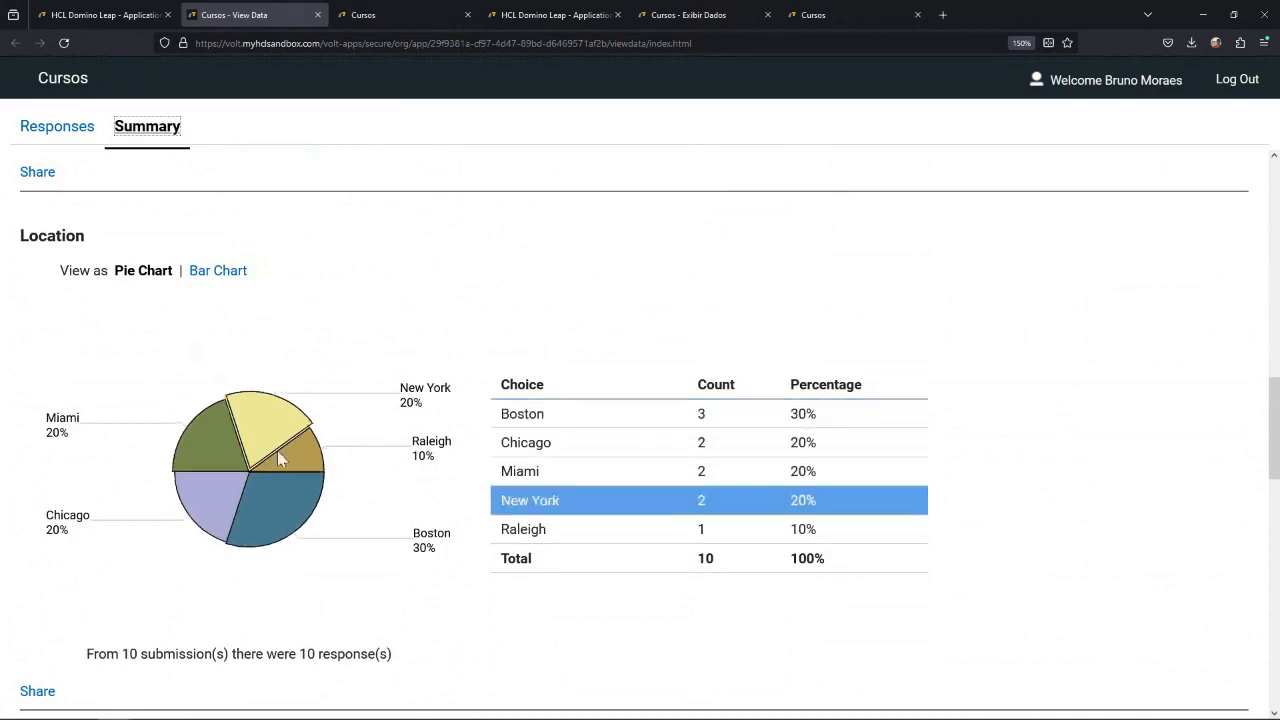
{"action": "left_click", "coordinate": [220, 271]}
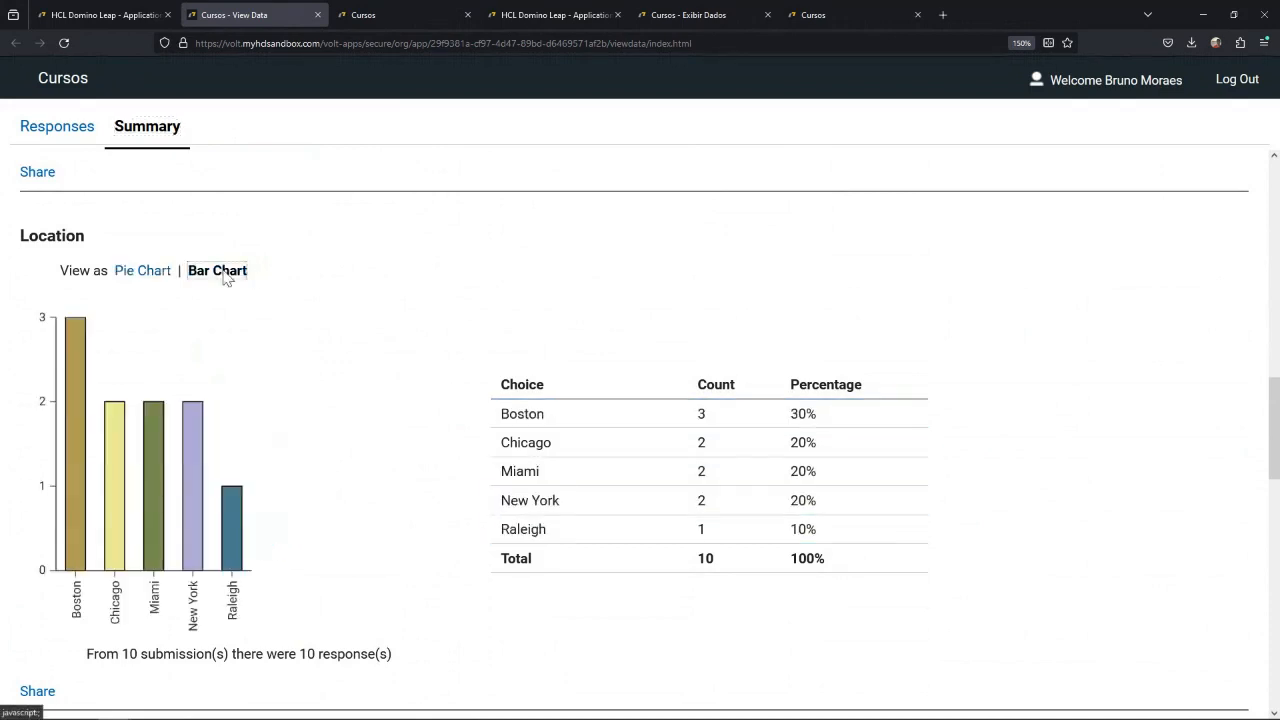
{"action": "left_click", "coordinate": [139, 276]}
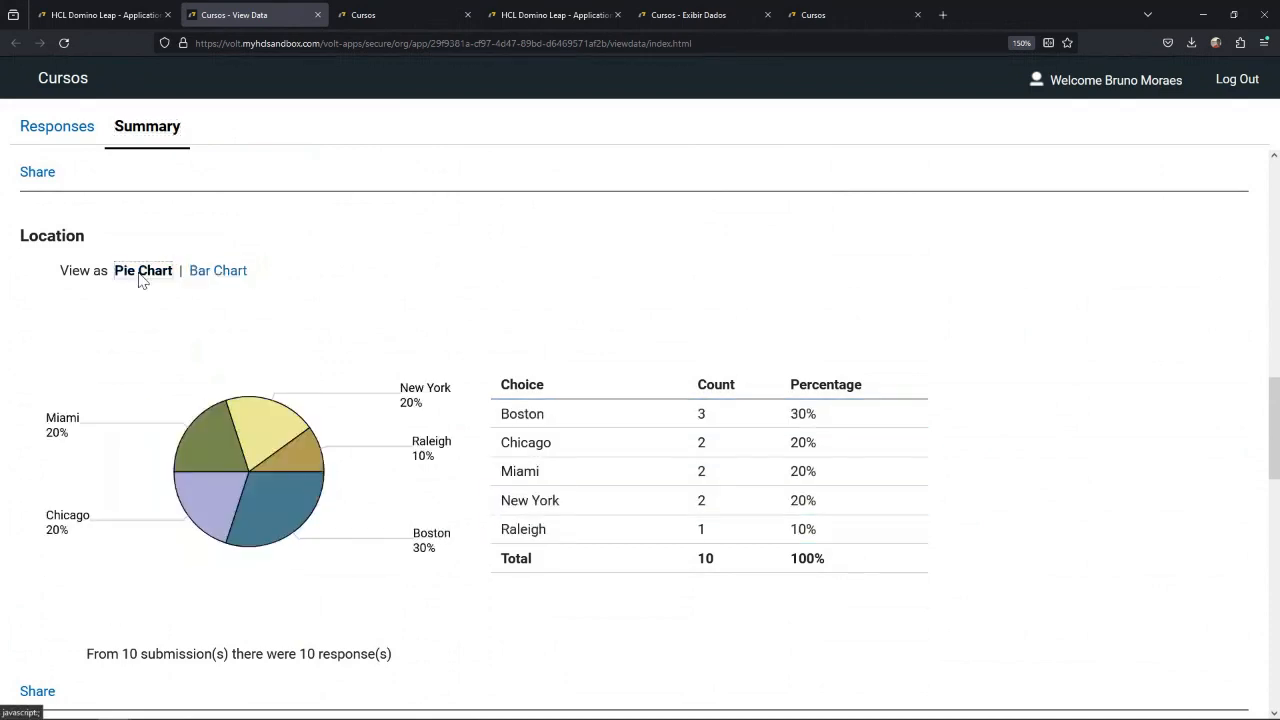
{"action": "left_click", "coordinate": [229, 274]}
Examine the Instructor and Capacity summary charts and return to the list of responses.
{"action": "scroll", "coordinate": [276, 354], "scroll_direction": "down", "scroll_amount": 1}
{"action": "scroll", "coordinate": [278, 352], "scroll_direction": "down", "scroll_amount": 5}
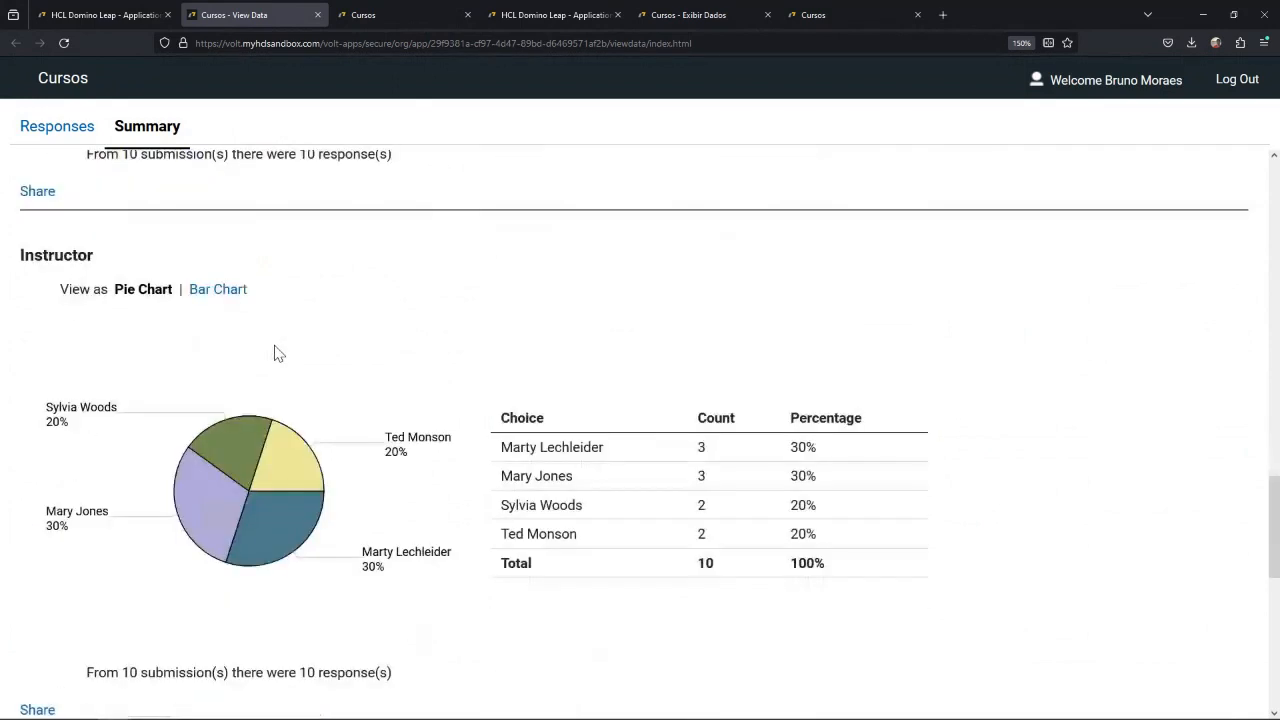
{"action": "scroll", "coordinate": [278, 362], "scroll_direction": "down", "scroll_amount": 1}
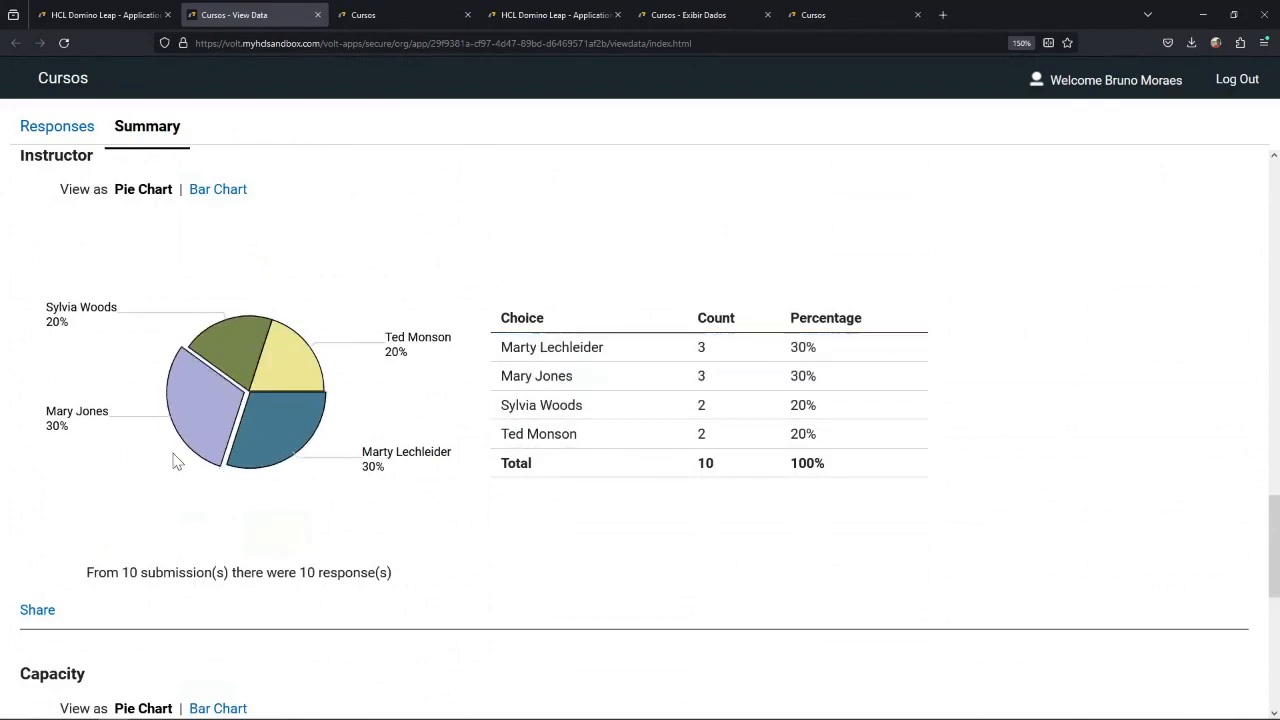
{"action": "scroll", "coordinate": [126, 492], "scroll_direction": "down", "scroll_amount": 3}
{"action": "scroll", "coordinate": [126, 492], "scroll_direction": "down", "scroll_amount": 2}
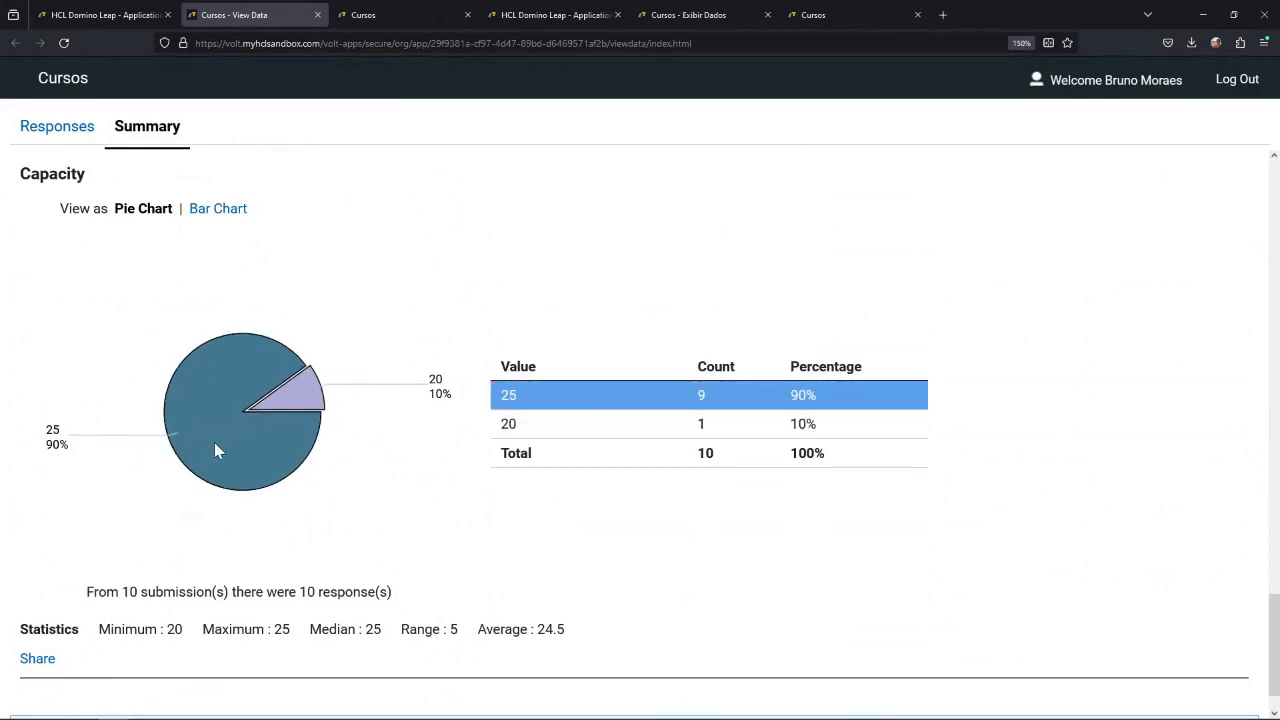
{"action": "scroll", "coordinate": [180, 450], "scroll_direction": "down", "scroll_amount": 1}
{"action": "scroll", "coordinate": [179, 447], "scroll_direction": "up", "scroll_amount": 20}
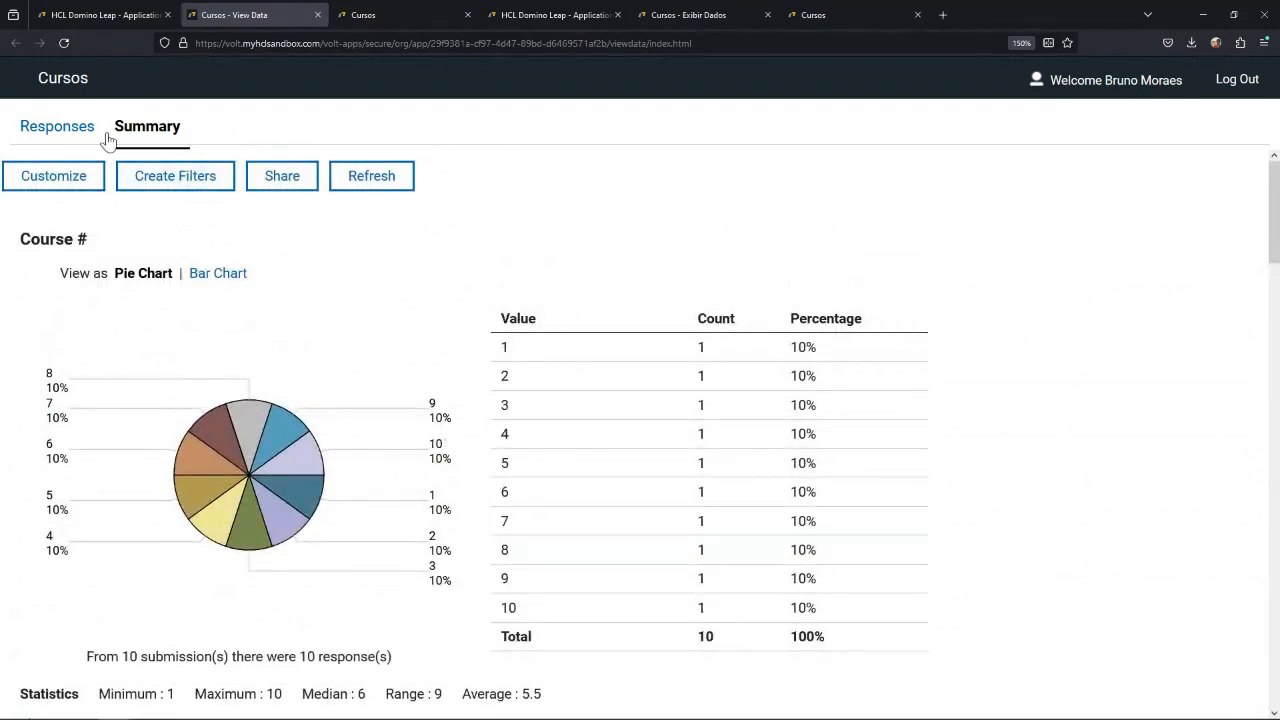
{"action": "left_click", "coordinate": [58, 128]}
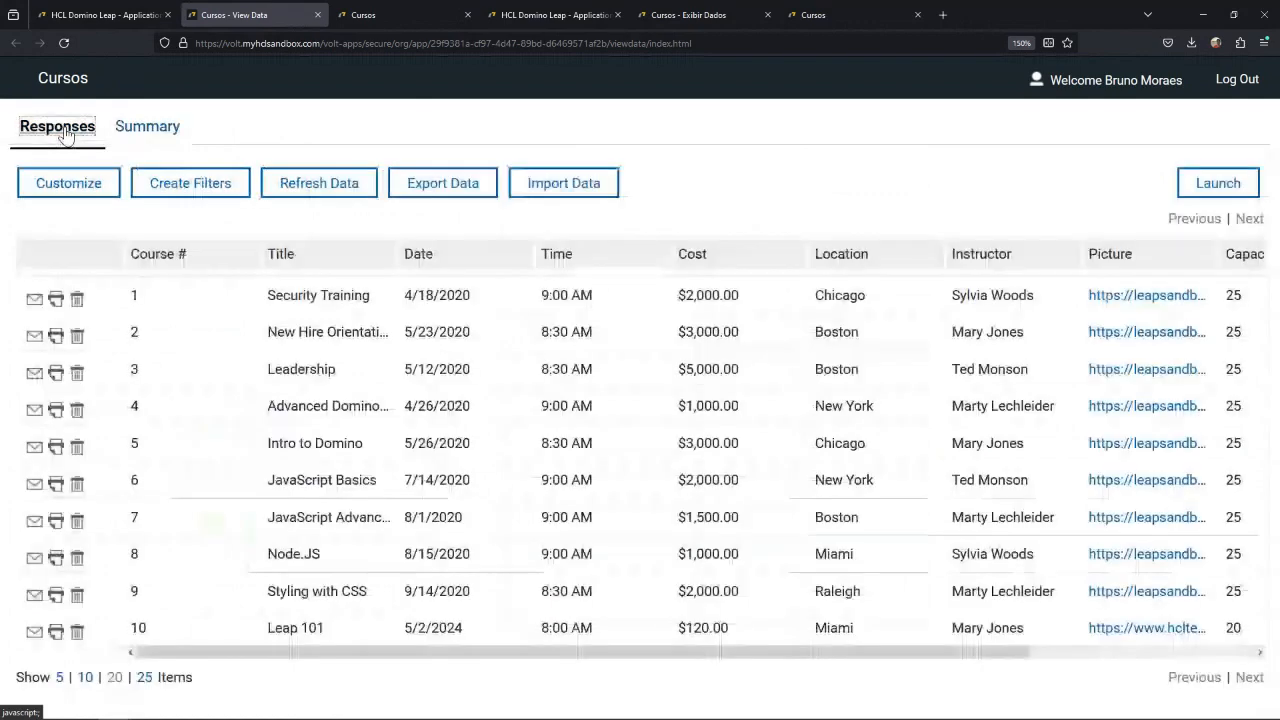
Reopen the summary, display the sharing options for all charts and inspect the iframe embed code.
{"action": "left_click", "coordinate": [147, 130]}
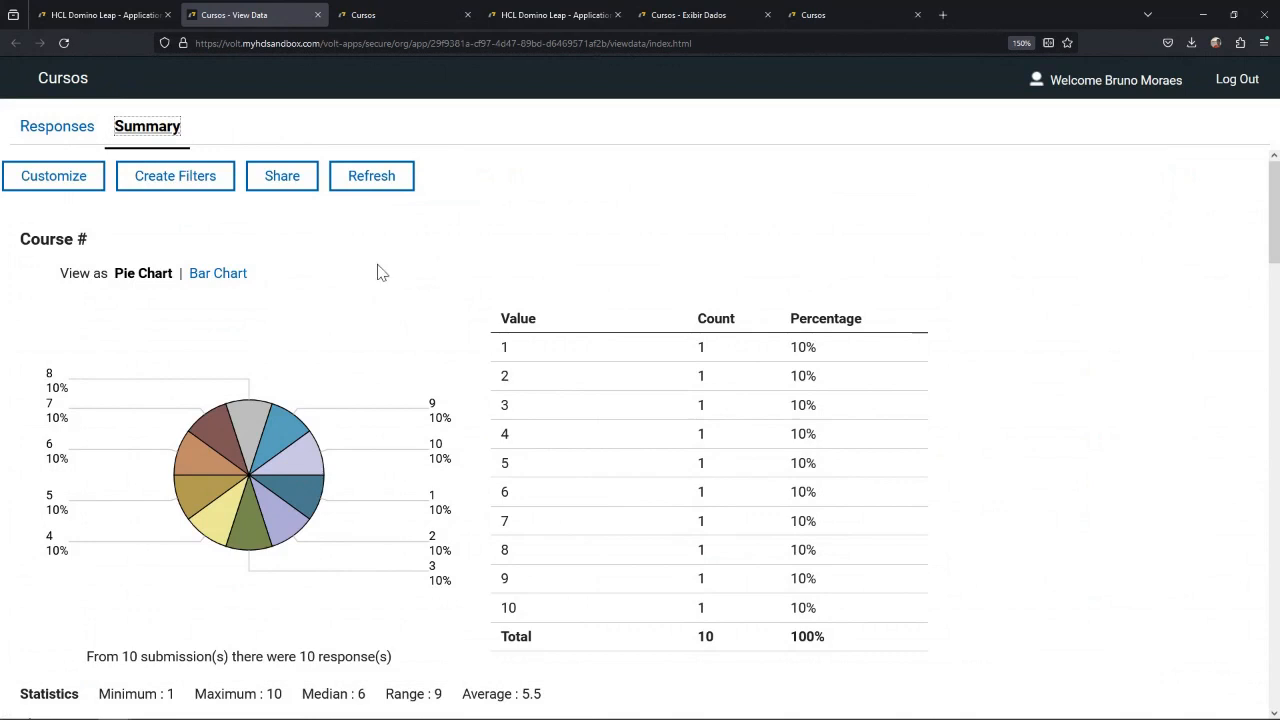
{"action": "left_click", "coordinate": [279, 188]}
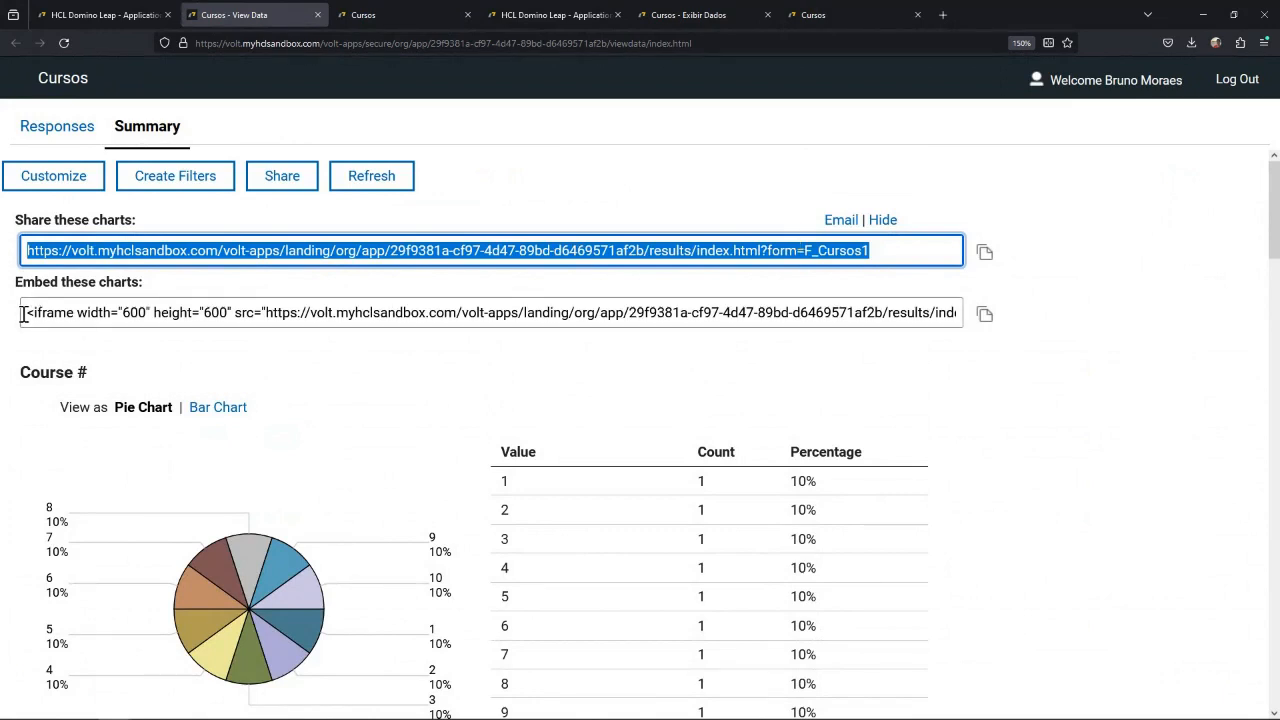
{"action": "left_click_drag", "start_coordinate": [22, 314], "coordinate": [847, 317]}
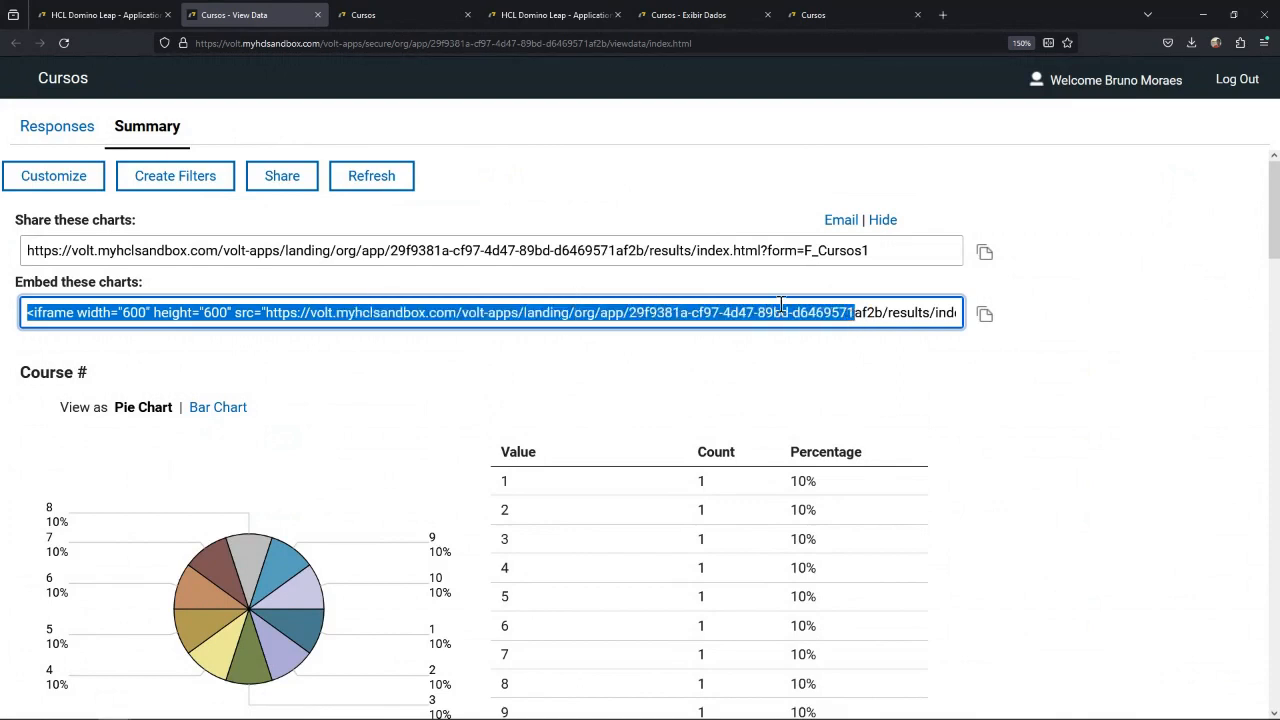
{"action": "left_click", "coordinate": [60, 320]}
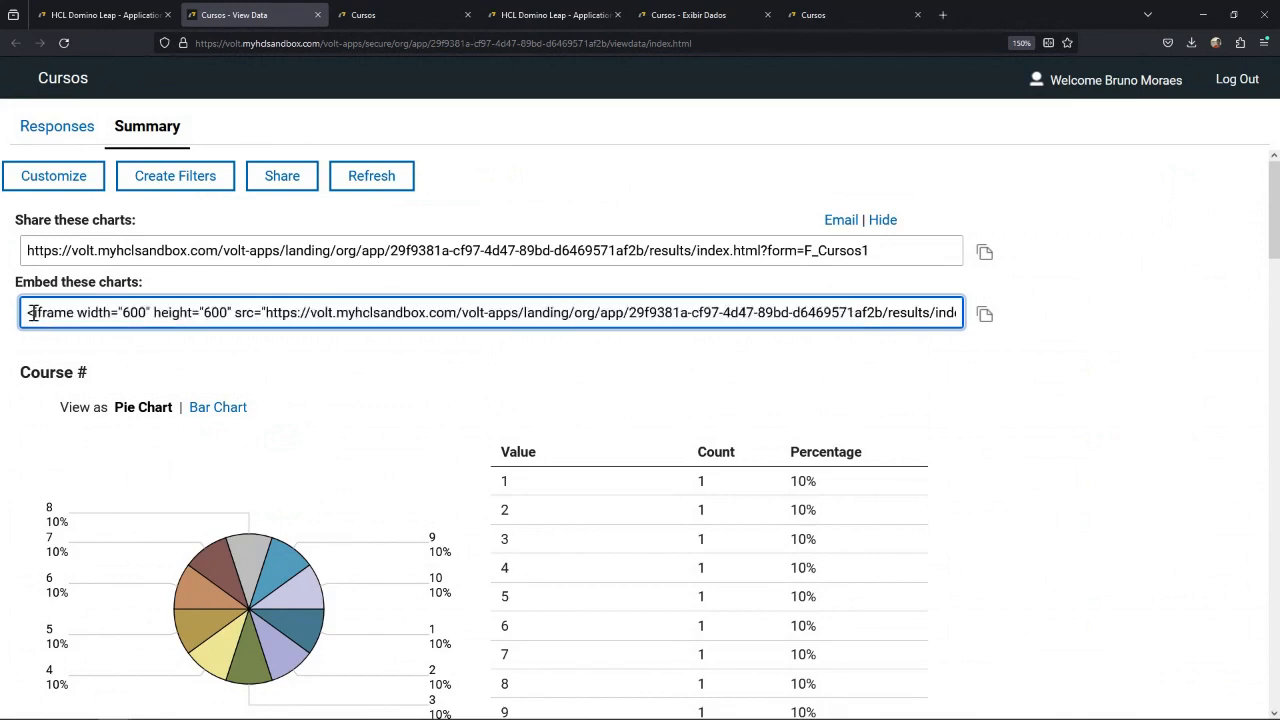
{"action": "left_click_drag", "start_coordinate": [30, 314], "coordinate": [373, 314]}
{"action": "left_click", "coordinate": [373, 314]}
Display the sharing options for the Instructor chart alone and inspect its iframe embed code.
{"action": "scroll", "coordinate": [368, 407], "scroll_direction": "down", "scroll_amount": 2}
{"action": "scroll", "coordinate": [368, 407], "scroll_direction": "down", "scroll_amount": 4}
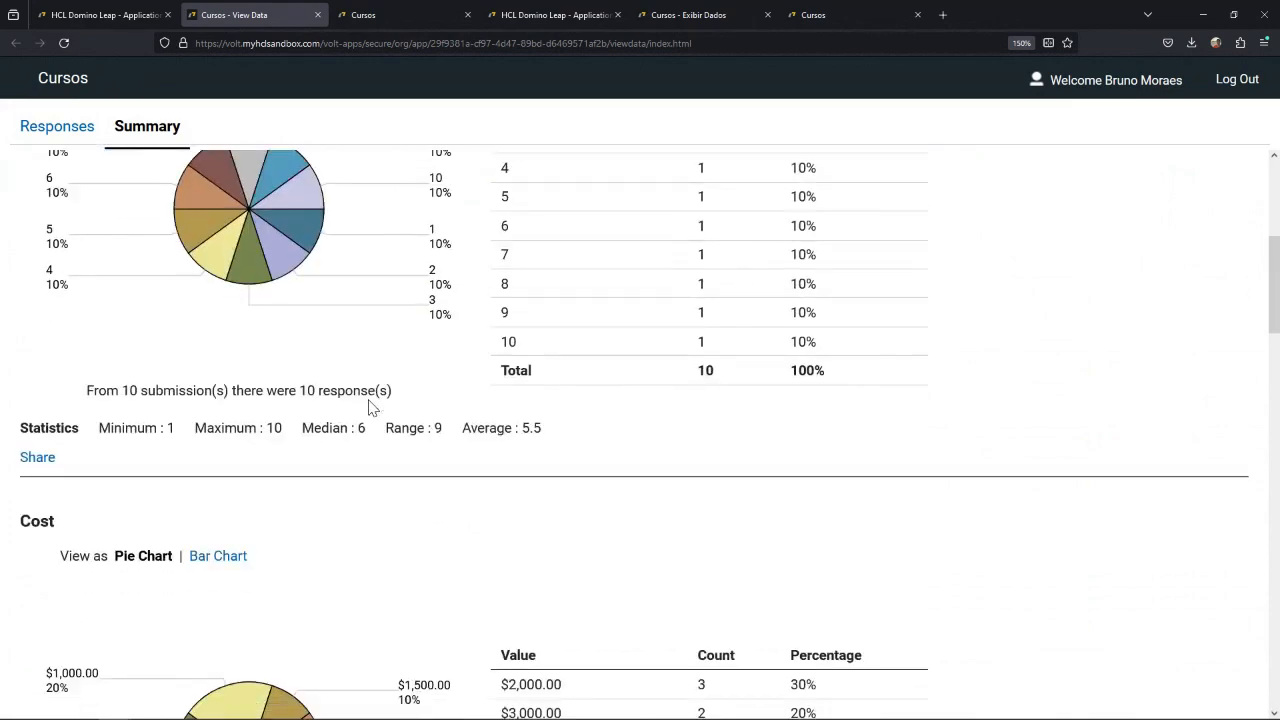
{"action": "scroll", "coordinate": [368, 407], "scroll_direction": "down", "scroll_amount": 2}
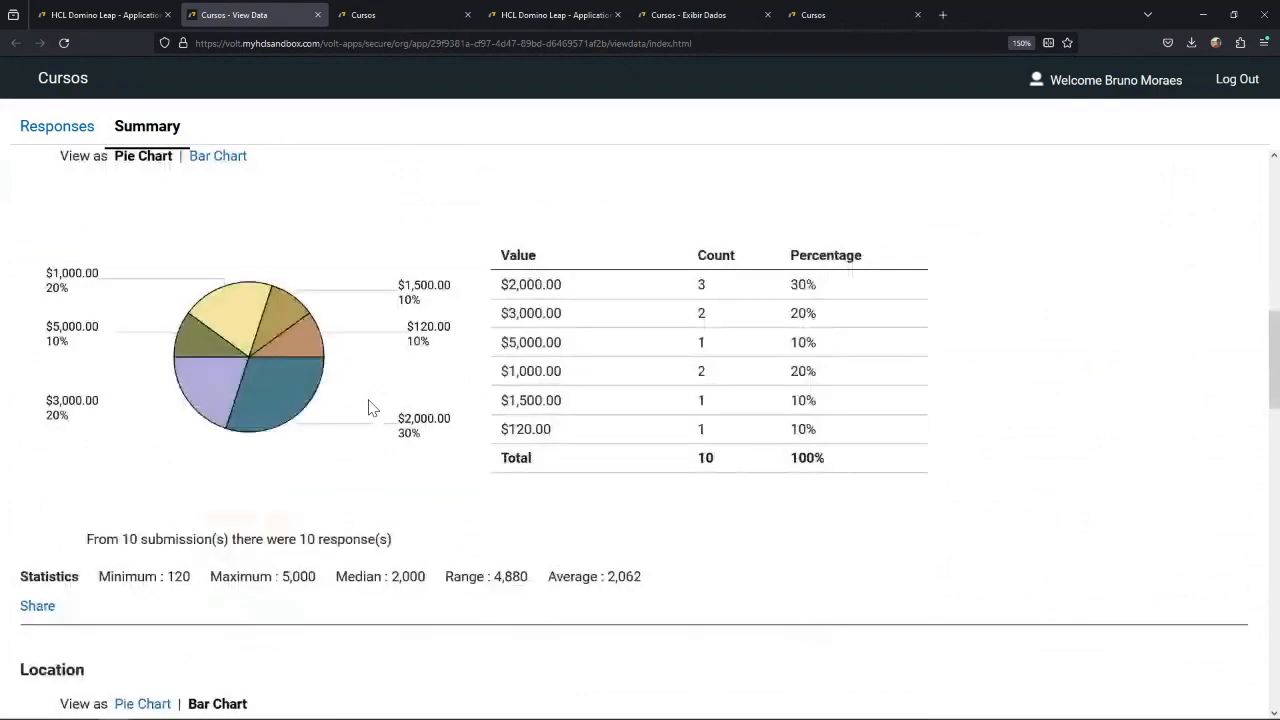
{"action": "scroll", "coordinate": [368, 407], "scroll_direction": "down", "scroll_amount": 5}
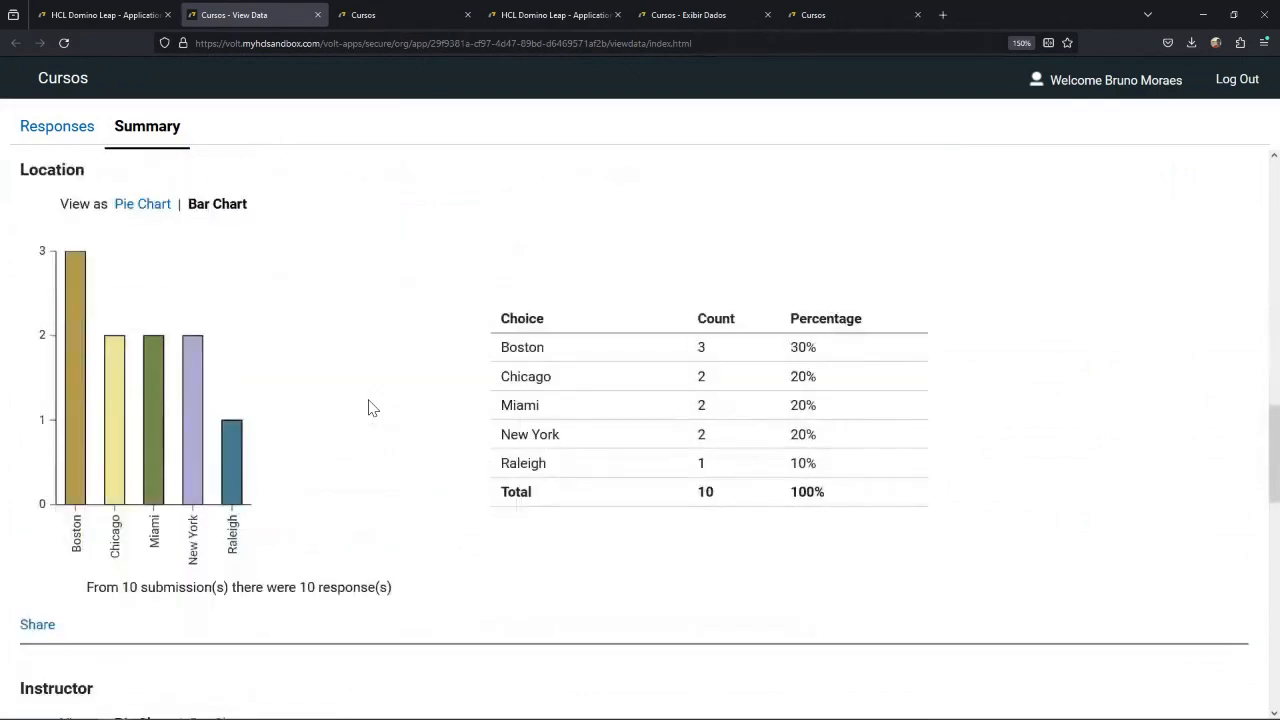
{"action": "scroll", "coordinate": [368, 407], "scroll_direction": "down", "scroll_amount": 4}
{"action": "scroll", "coordinate": [368, 407], "scroll_direction": "down", "scroll_amount": 2}
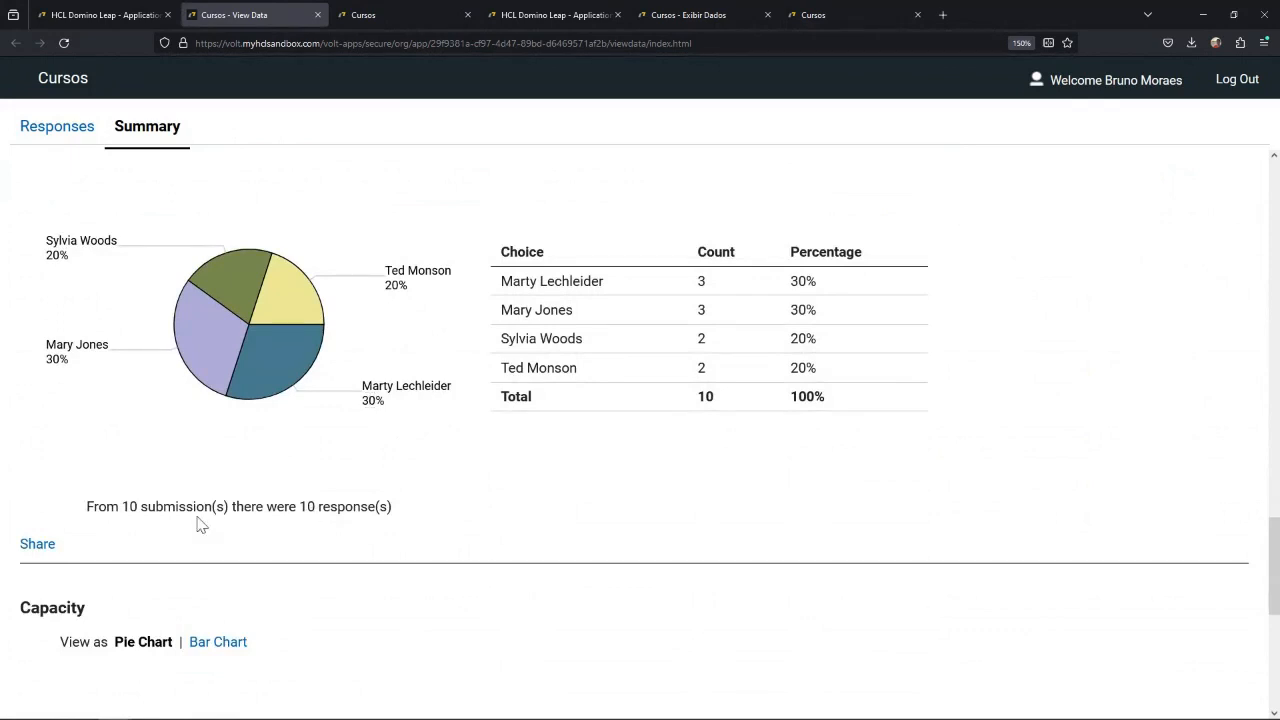
{"action": "left_click", "coordinate": [37, 544]}
{"action": "left_click_drag", "start_coordinate": [72, 637], "coordinate": [542, 637]}
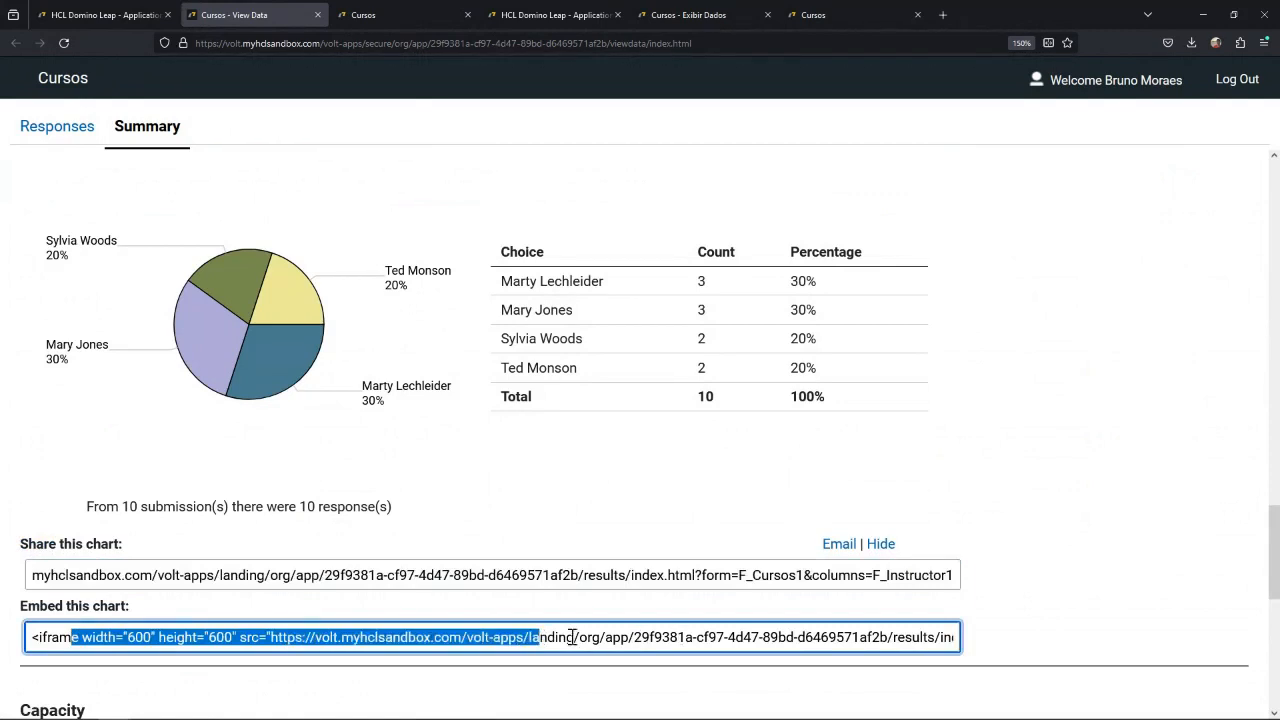
{"action": "triple_click", "coordinate": [637, 637]}
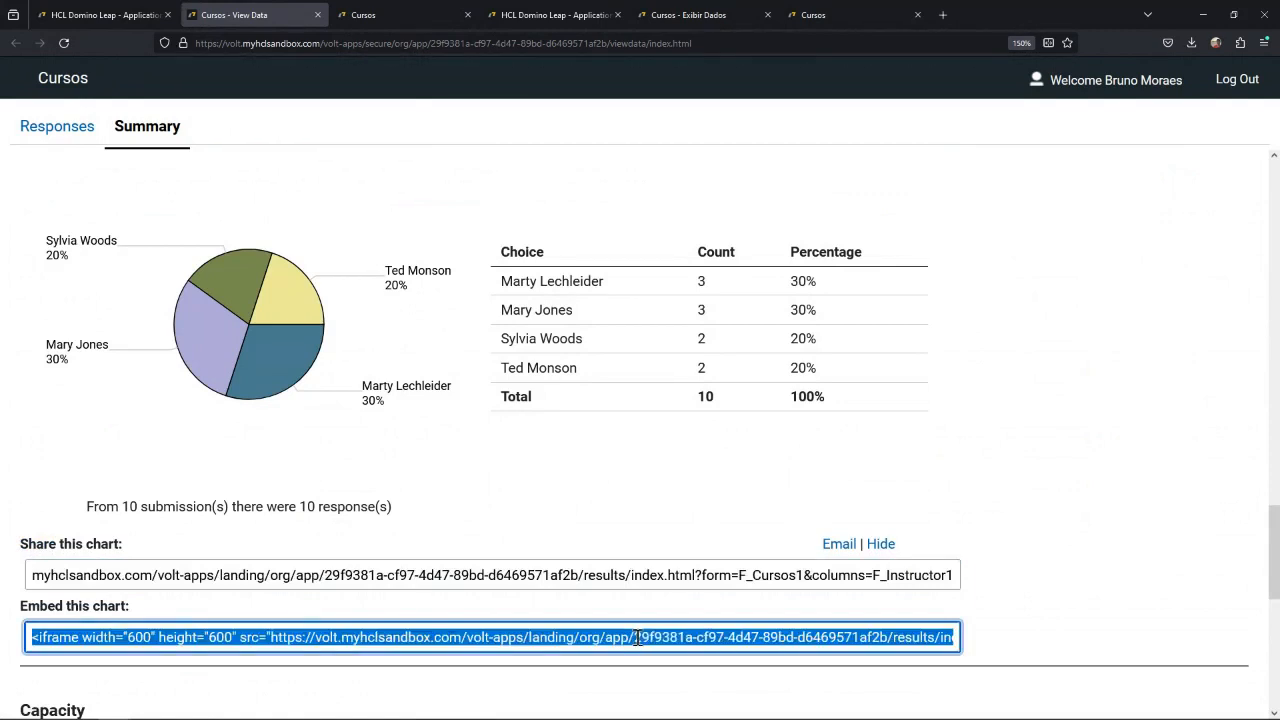
{"action": "left_click", "coordinate": [510, 516]}
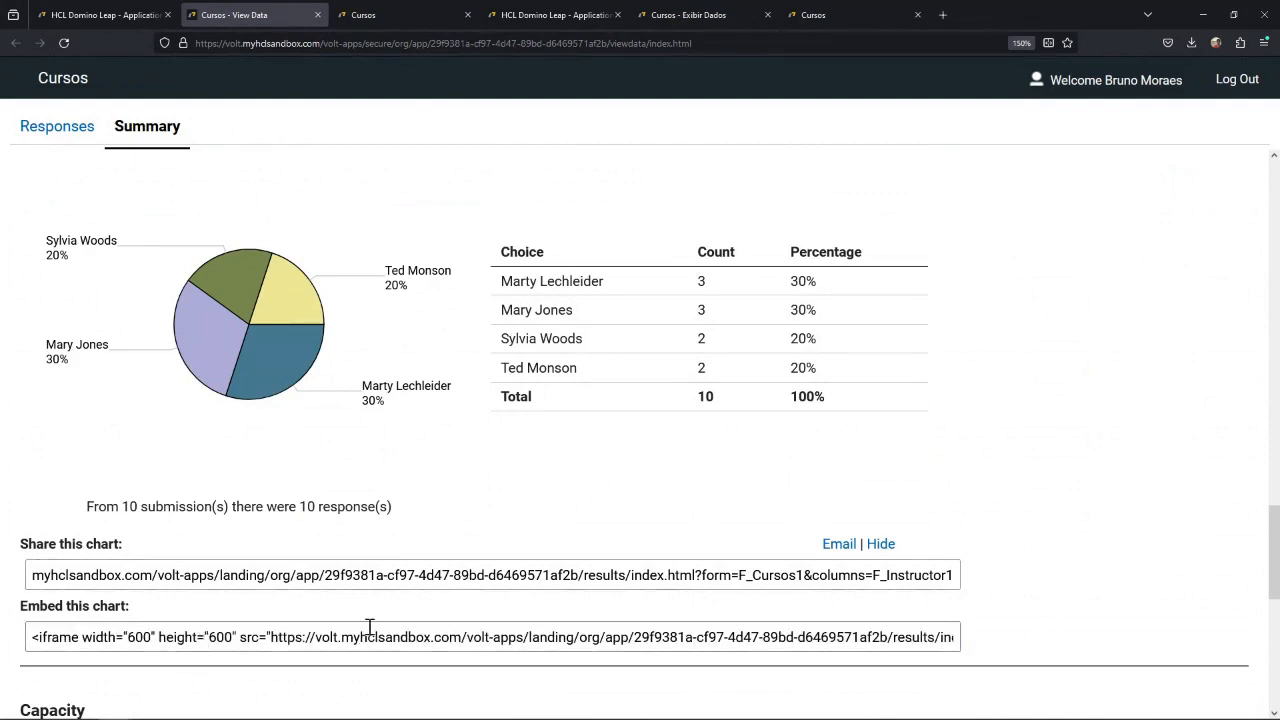
{"action": "scroll", "coordinate": [358, 487], "scroll_direction": "up", "scroll_amount": 3}
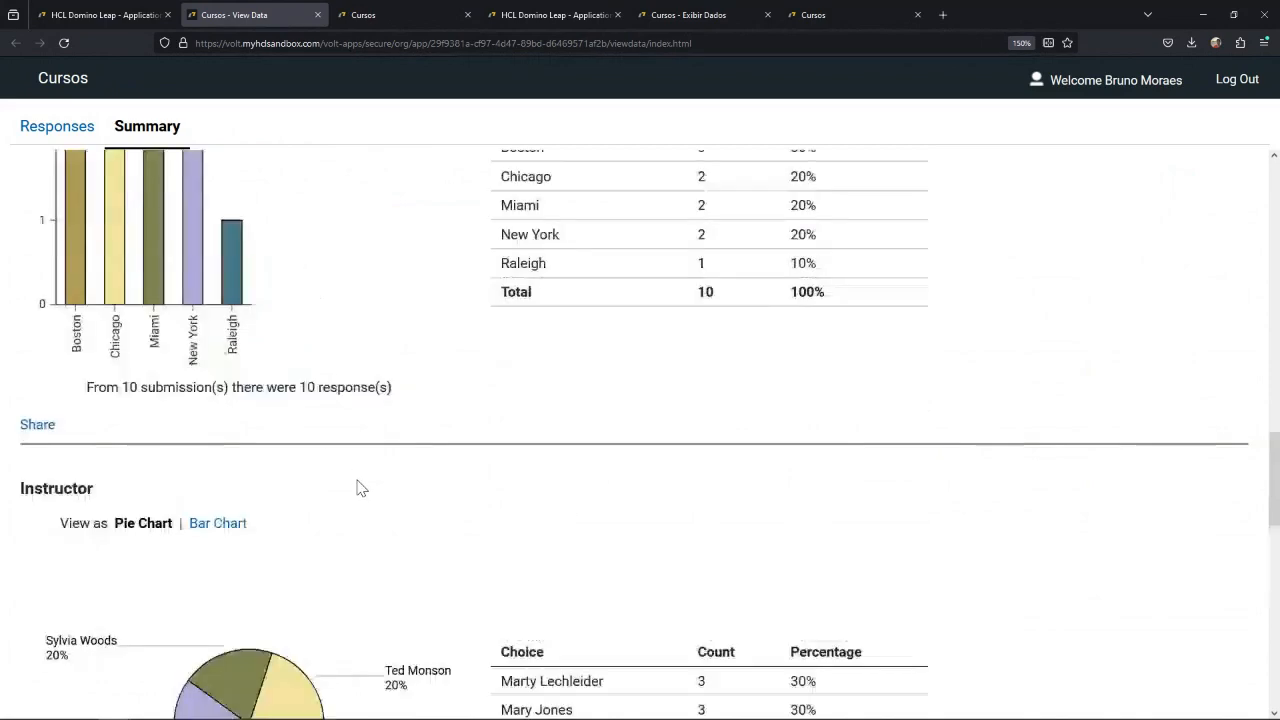
Filter the summary charts to submissions whose Instructor equals the specified instructor's name.
{"action": "scroll", "coordinate": [342, 534], "scroll_direction": "up", "scroll_amount": 10}
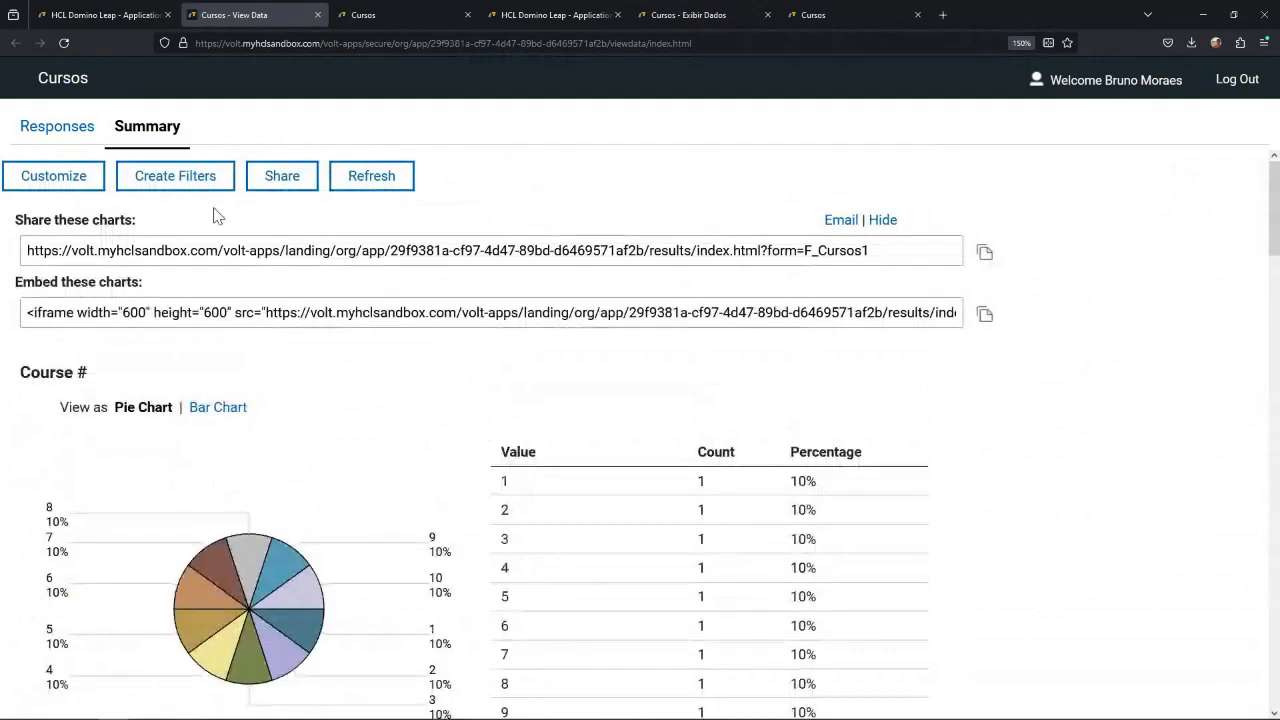
{"action": "left_click", "coordinate": [150, 185]}
{"action": "left_click", "coordinate": [431, 380]}
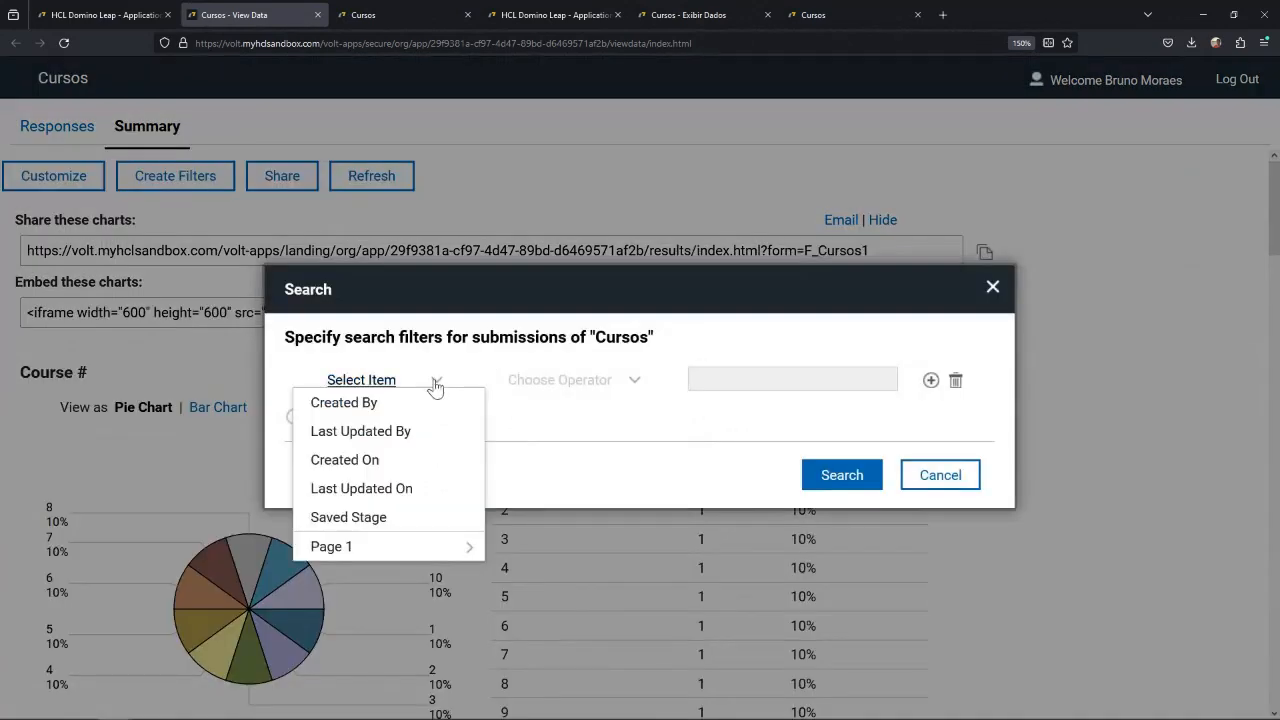
{"action": "mouse_move", "coordinate": [403, 549]}
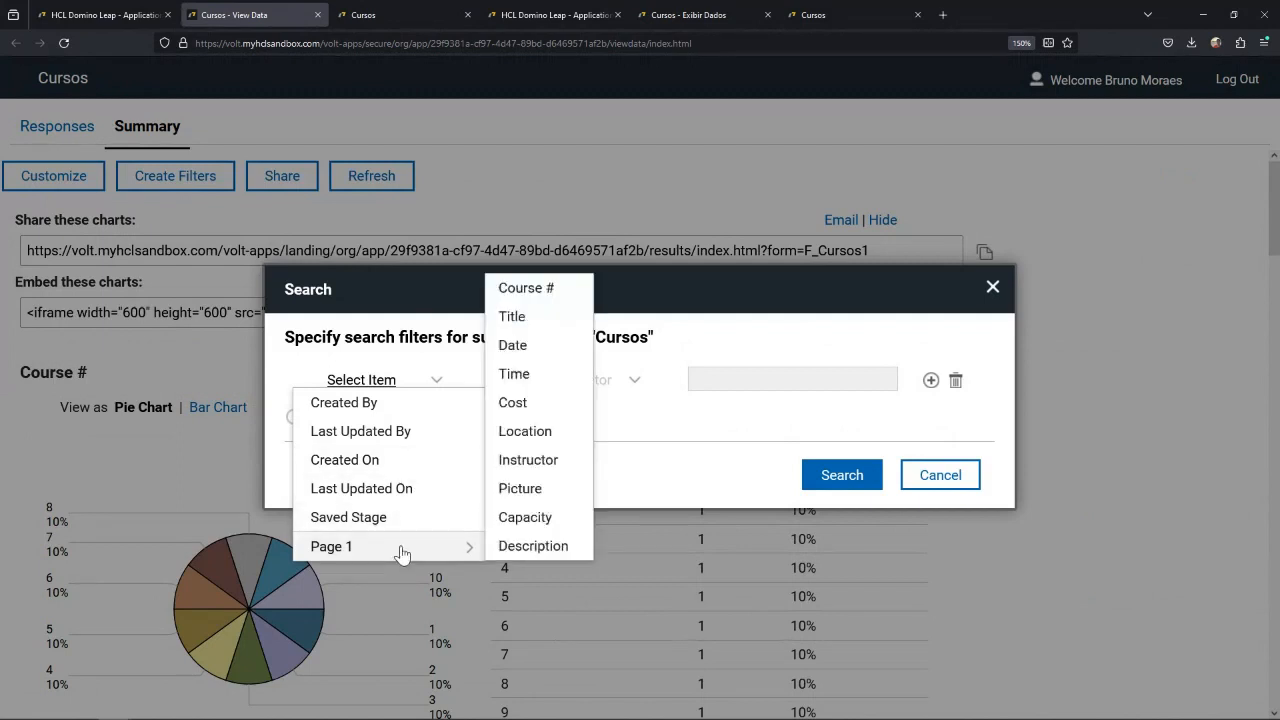
{"action": "left_click", "coordinate": [550, 464]}
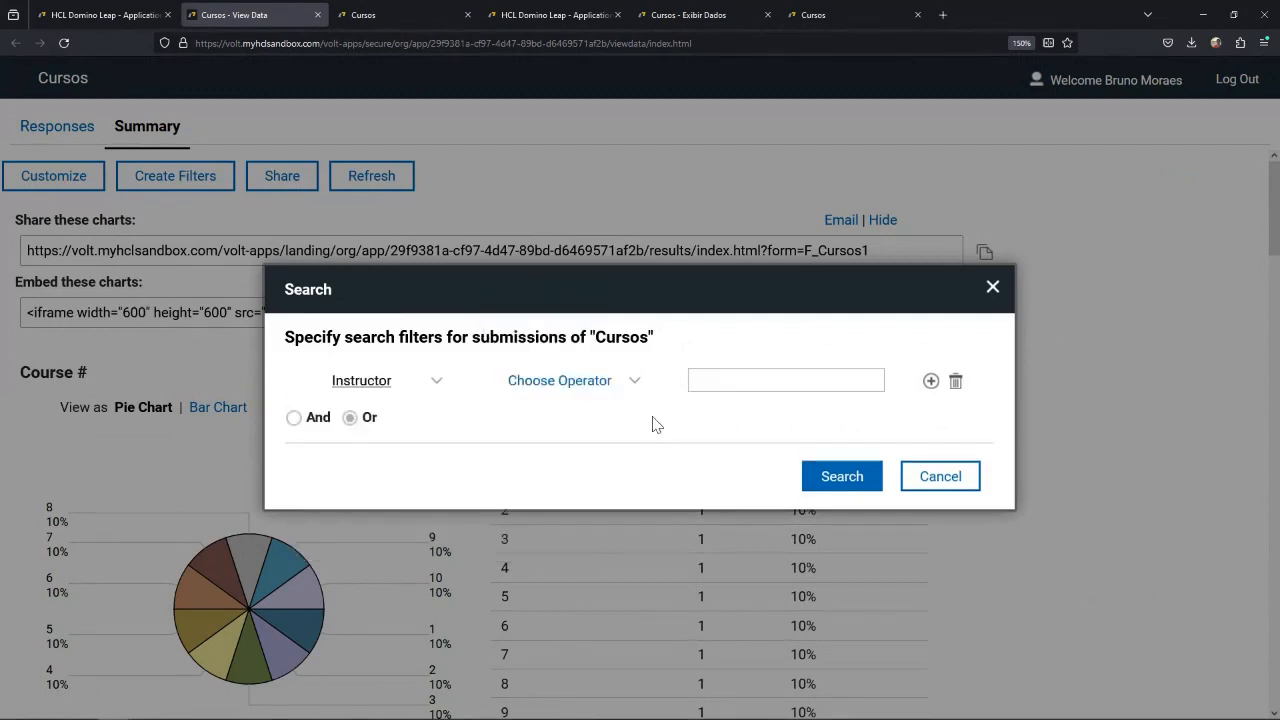
{"action": "left_click", "coordinate": [638, 386]}
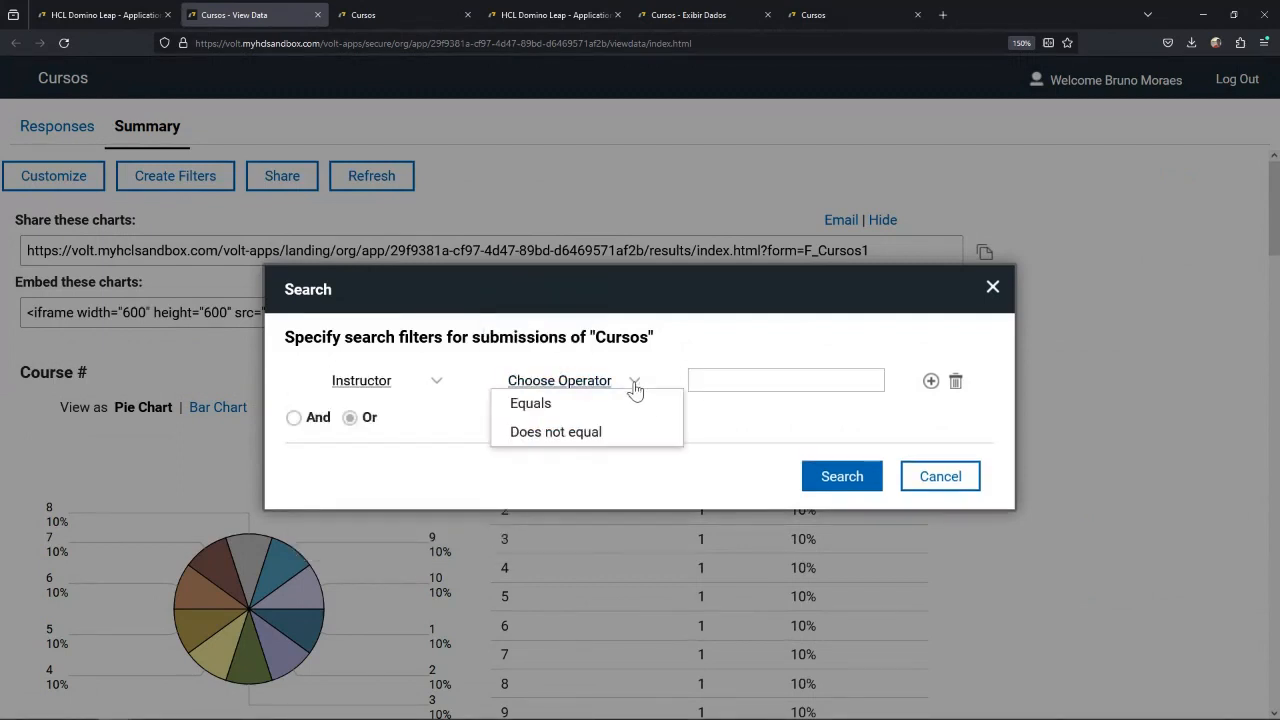
{"action": "left_click", "coordinate": [578, 404]}
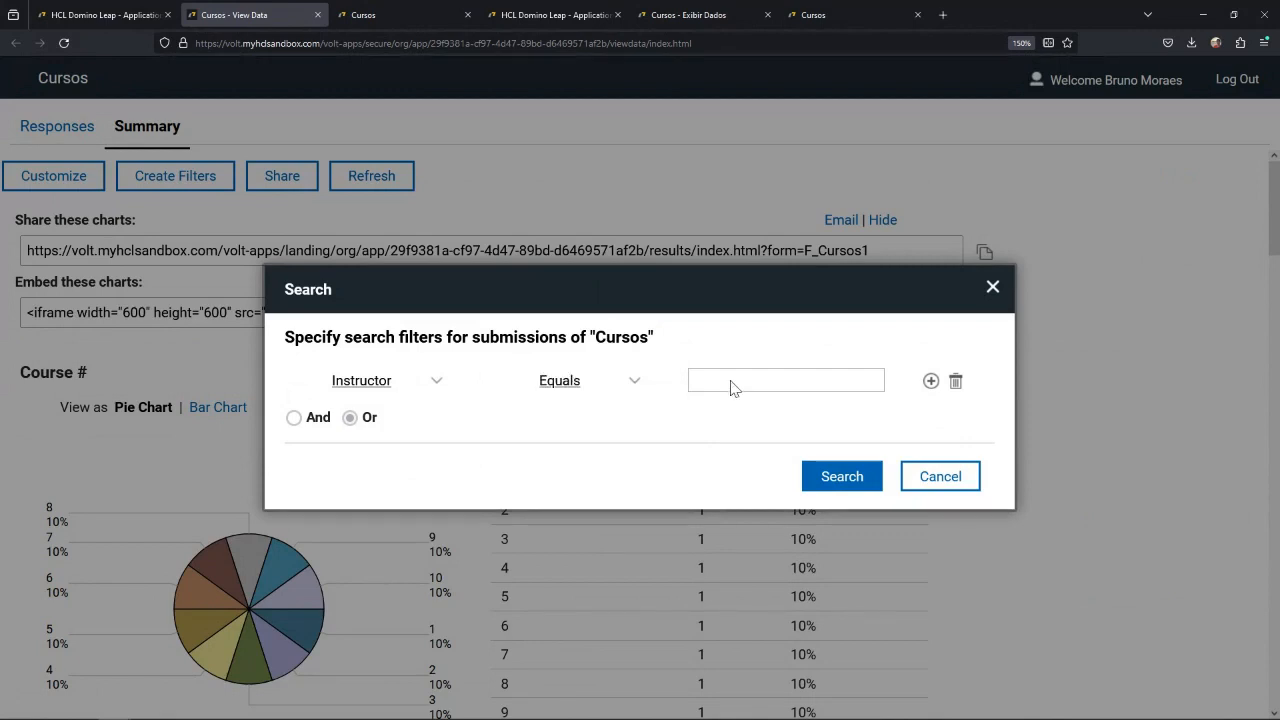
{"action": "left_click", "coordinate": [736, 383]}
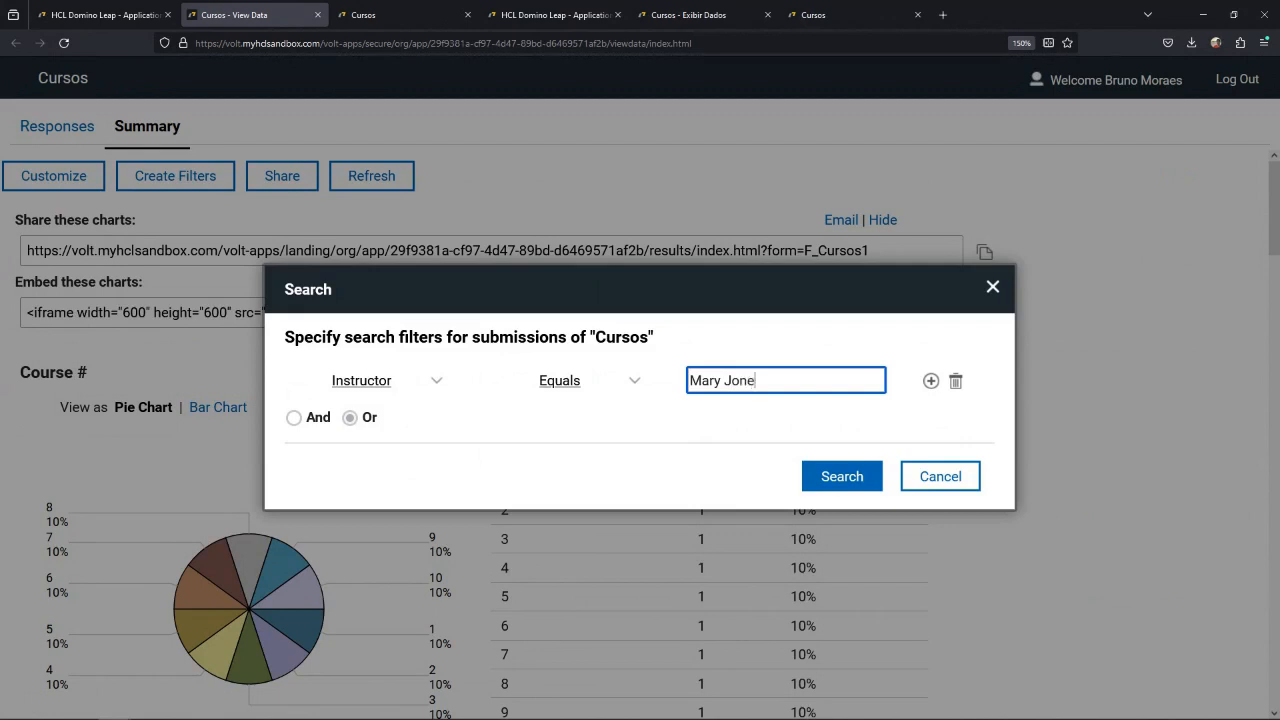
{"action": "type", "text": "Mary Jones"}
{"action": "left_click", "coordinate": [828, 466]}
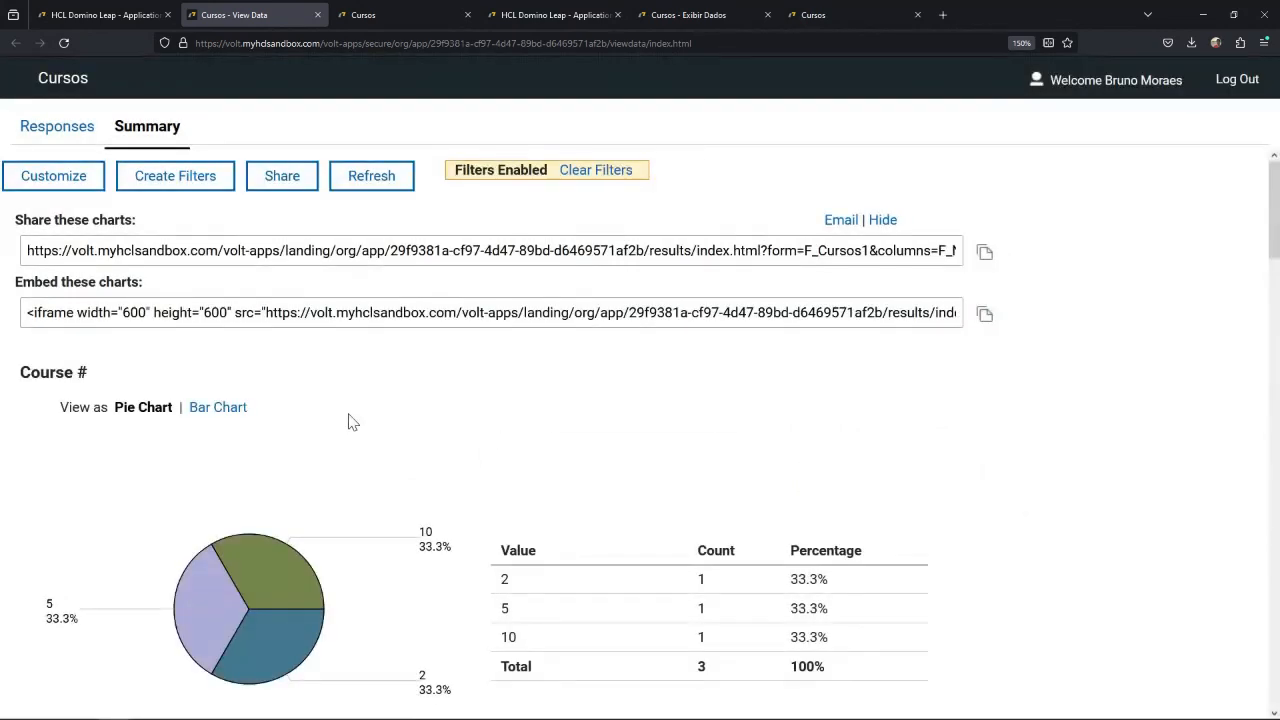
Examine the filtered Course #, Cost, Location, Instructor and Capacity summary charts.
{"action": "scroll", "coordinate": [352, 420], "scroll_direction": "down", "scroll_amount": 5}
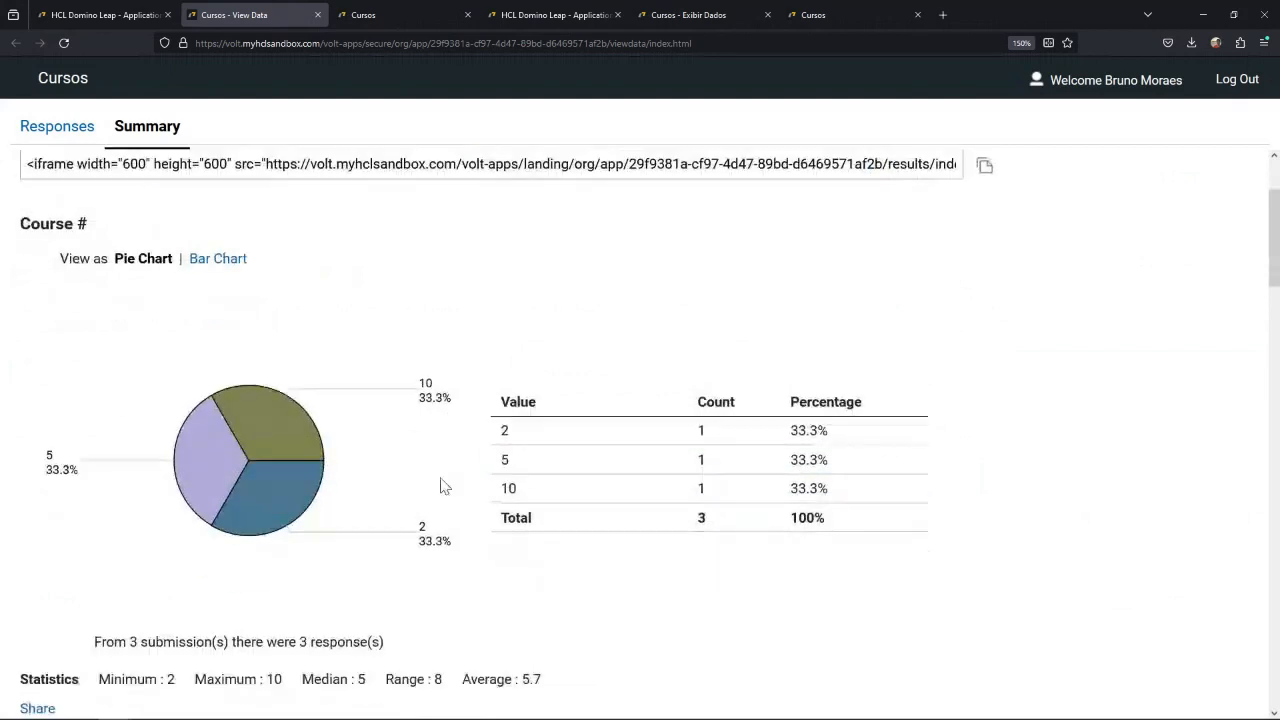
{"action": "scroll", "coordinate": [400, 510], "scroll_direction": "down", "scroll_amount": 5}
{"action": "left_click", "coordinate": [301, 330]}
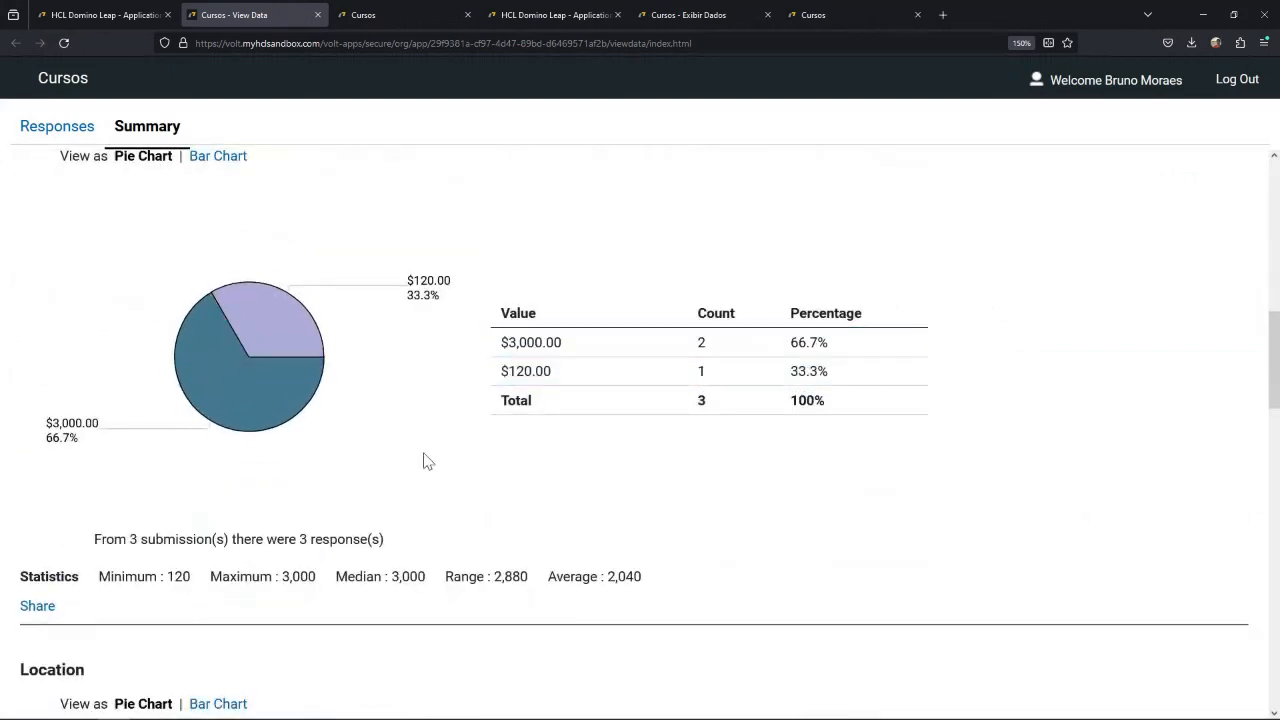
{"action": "scroll", "coordinate": [410, 466], "scroll_direction": "down", "scroll_amount": 2}
{"action": "scroll", "coordinate": [397, 475], "scroll_direction": "down", "scroll_amount": 4}
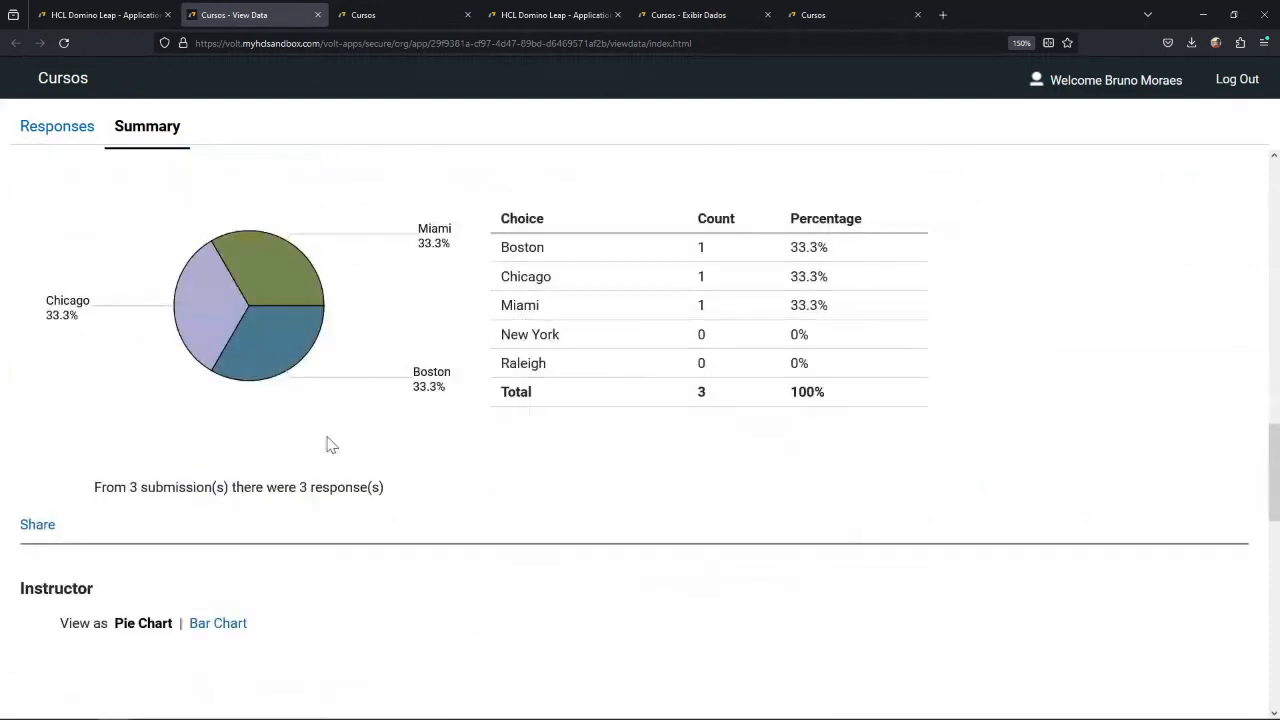
{"action": "scroll", "coordinate": [329, 443], "scroll_direction": "up", "scroll_amount": 2}
{"action": "scroll", "coordinate": [366, 474], "scroll_direction": "down", "scroll_amount": 5}
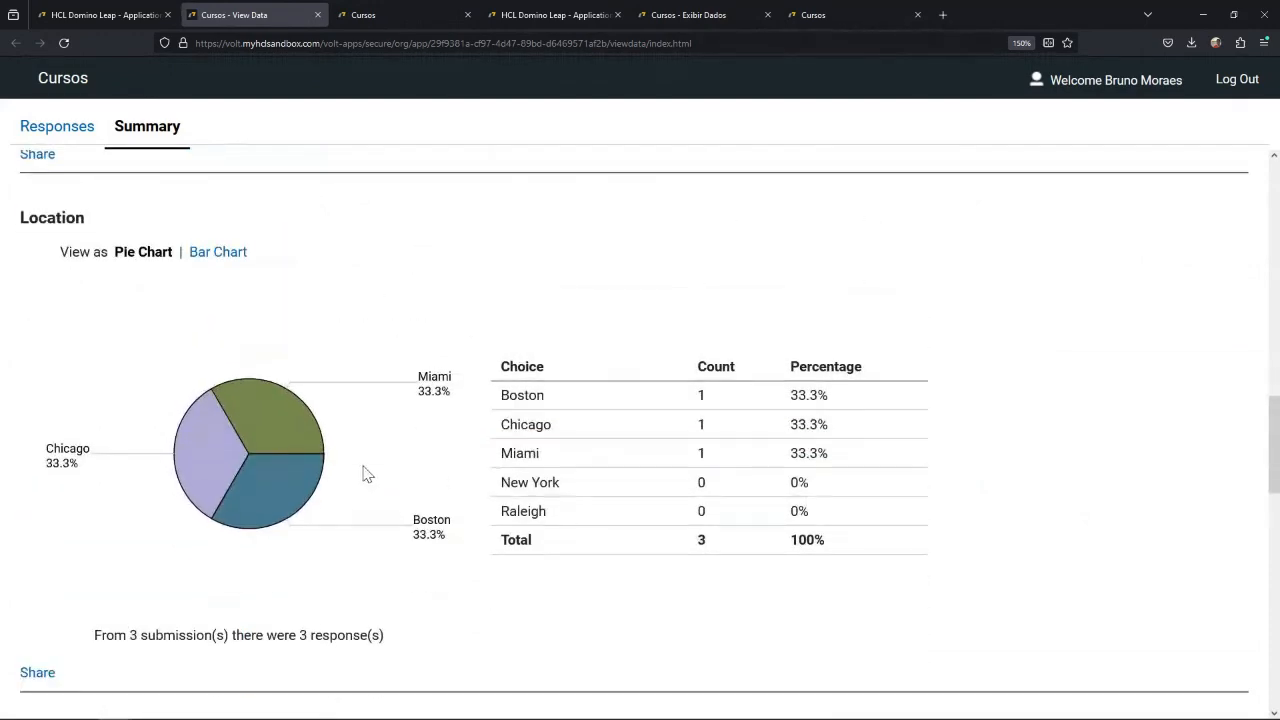
{"action": "scroll", "coordinate": [353, 477], "scroll_direction": "down", "scroll_amount": 1}
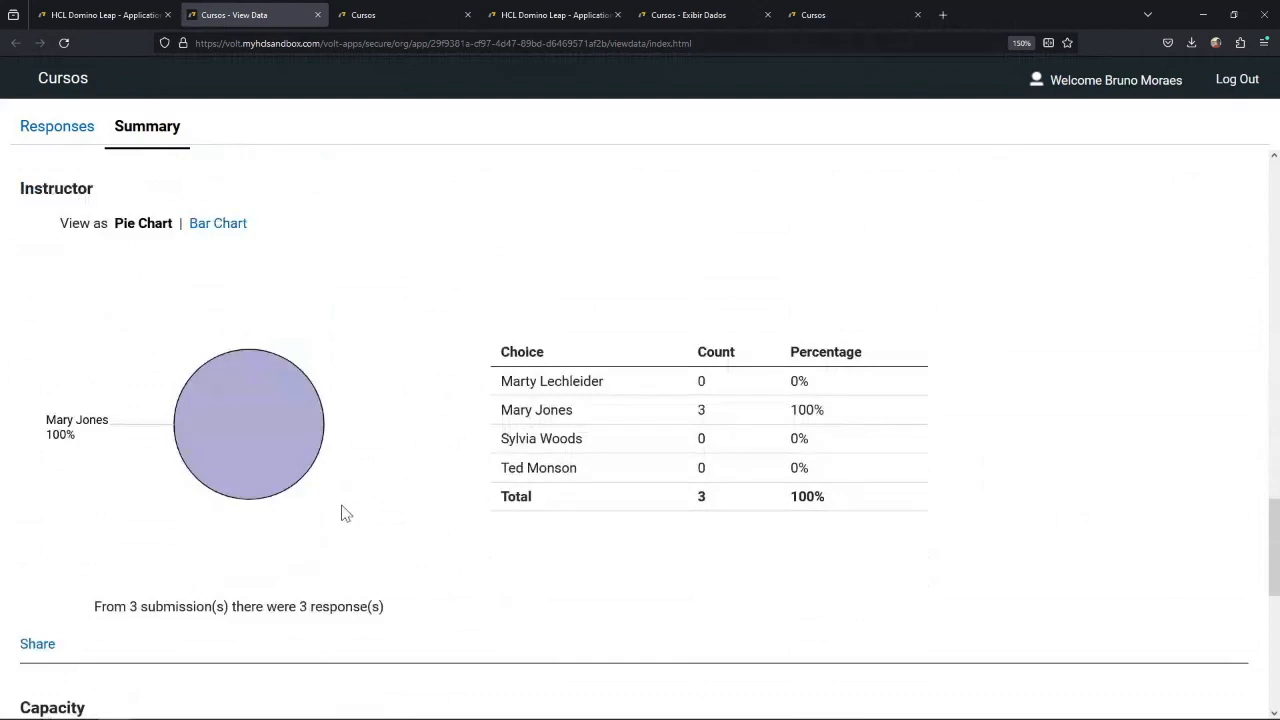
{"action": "scroll", "coordinate": [340, 514], "scroll_direction": "down", "scroll_amount": 2}
{"action": "scroll", "coordinate": [340, 514], "scroll_direction": "down", "scroll_amount": 3}
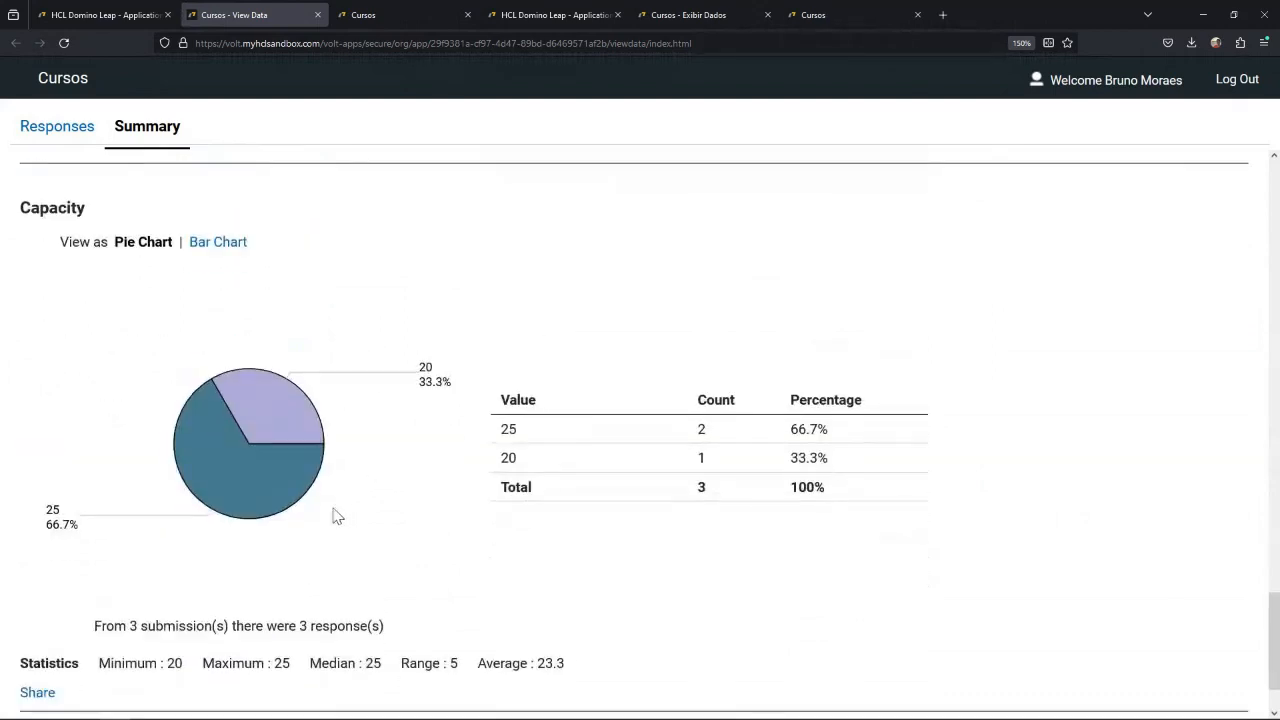
{"action": "scroll", "coordinate": [333, 514], "scroll_direction": "down", "scroll_amount": 1}
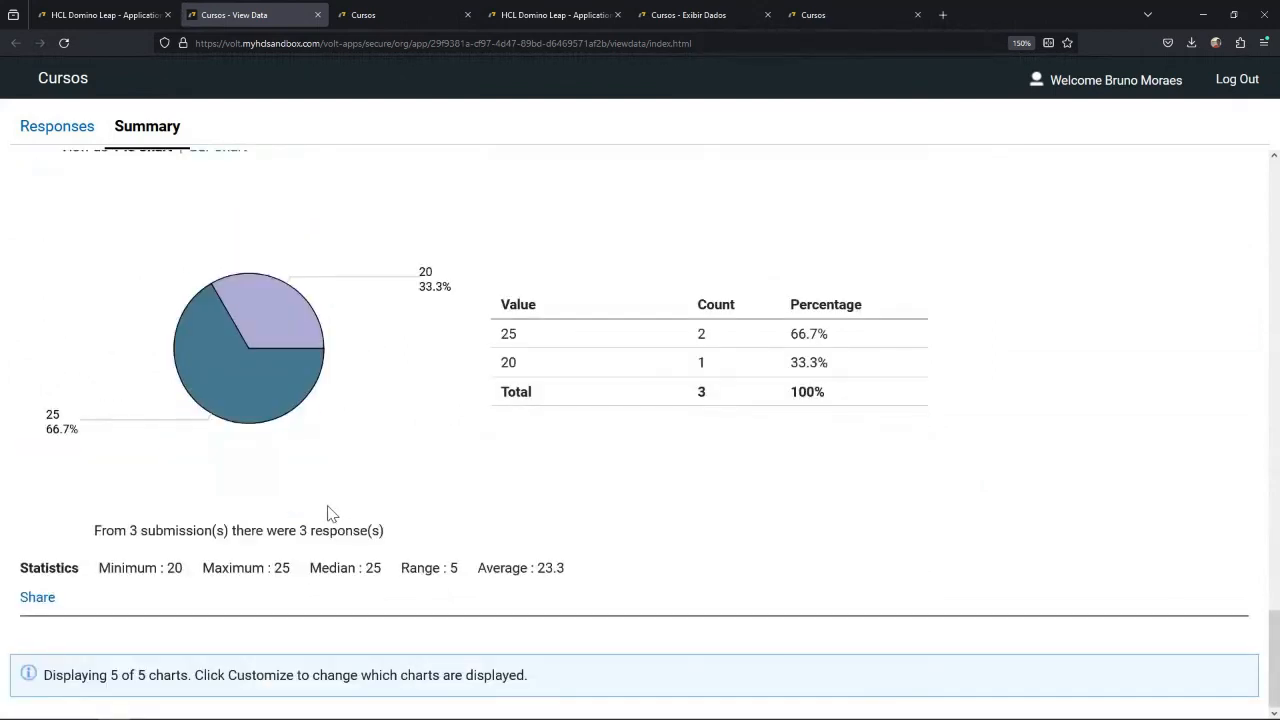
Clear the summary filters and return to the list of responses.
{"action": "scroll", "coordinate": [333, 514], "scroll_direction": "up", "scroll_amount": 15}
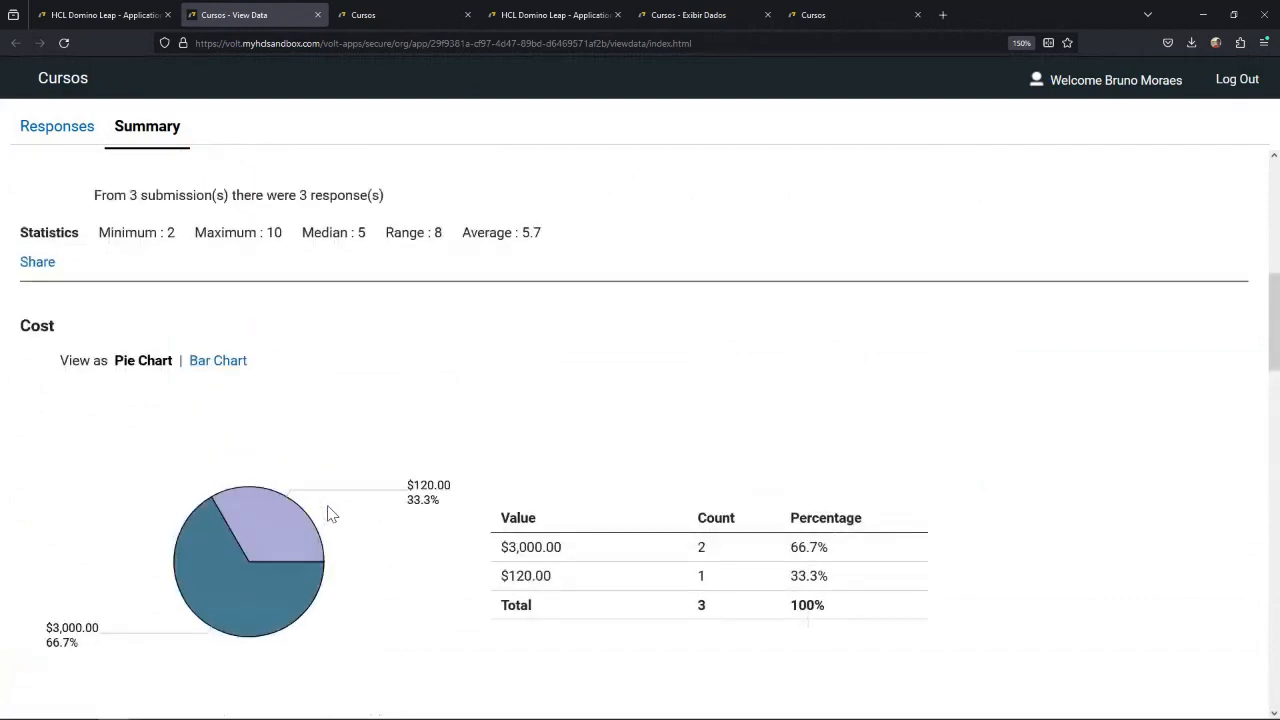
{"action": "scroll", "coordinate": [333, 514], "scroll_direction": "up", "scroll_amount": 8}
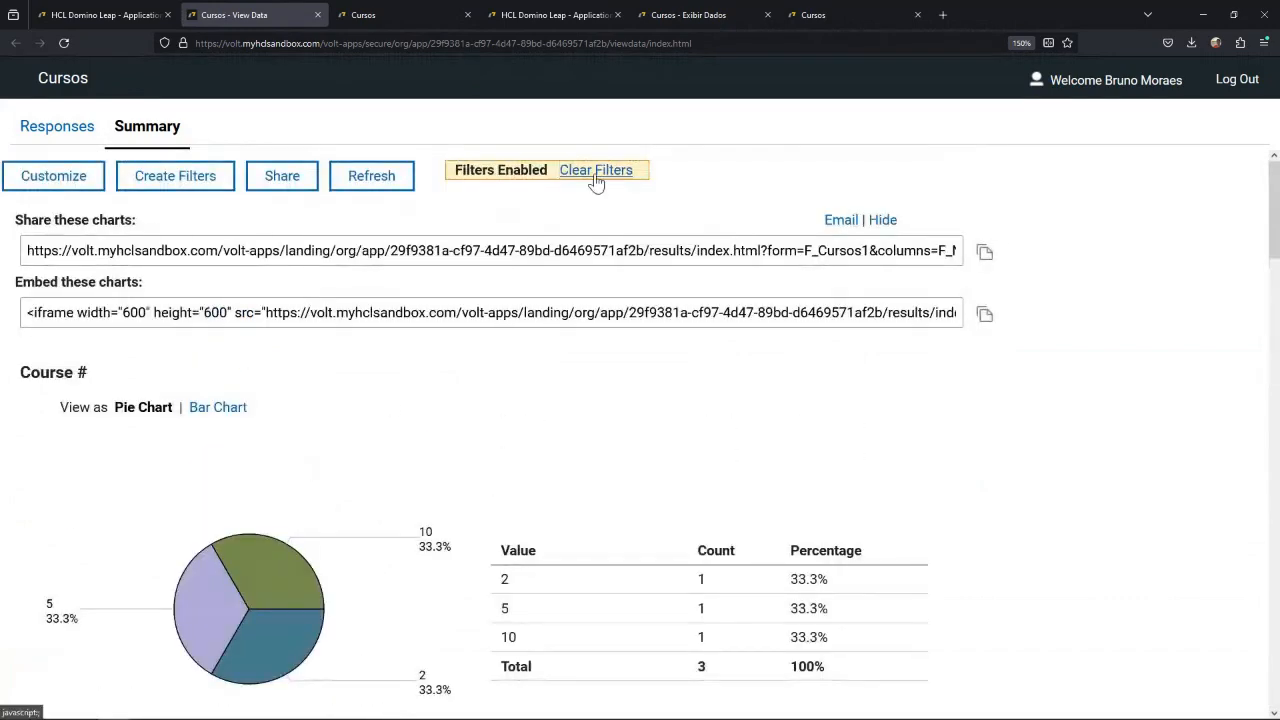
{"action": "left_click", "coordinate": [596, 172]}
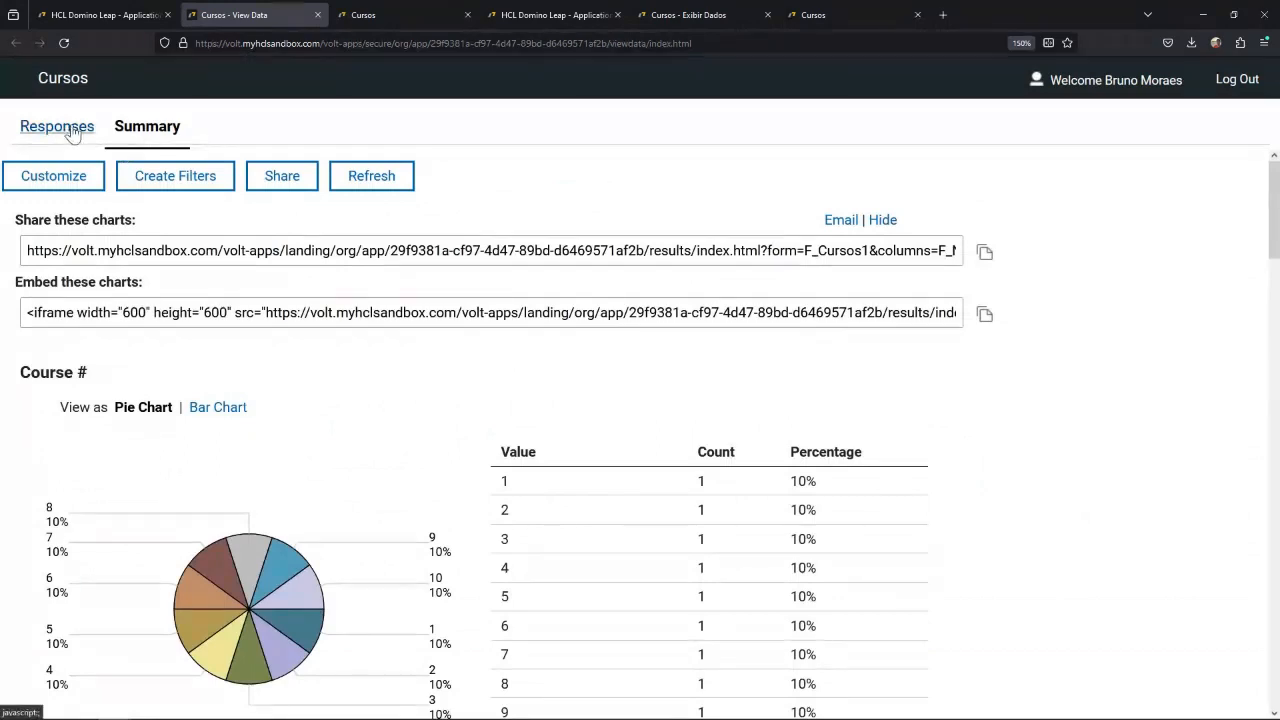
{"action": "left_click", "coordinate": [72, 134]}
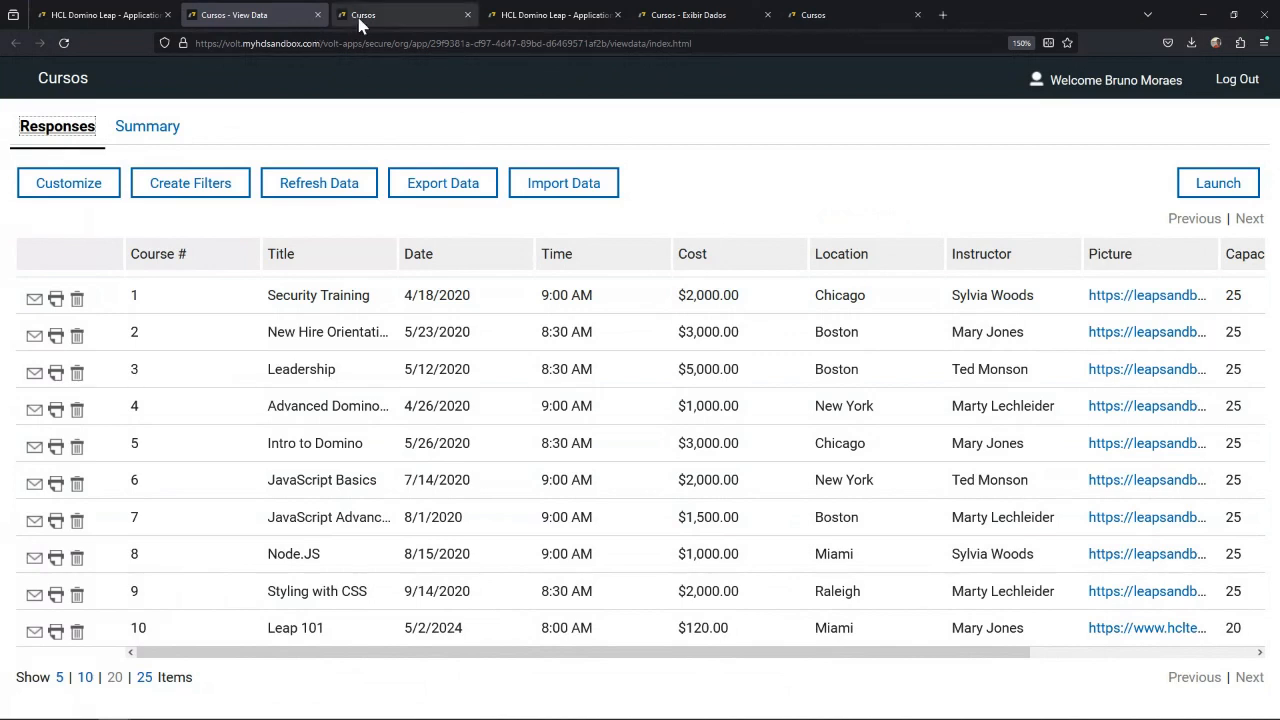
Open the deployed Cursos application for editing from the HCL Domino Leap application manager.
{"action": "left_click", "coordinate": [137, 16]}
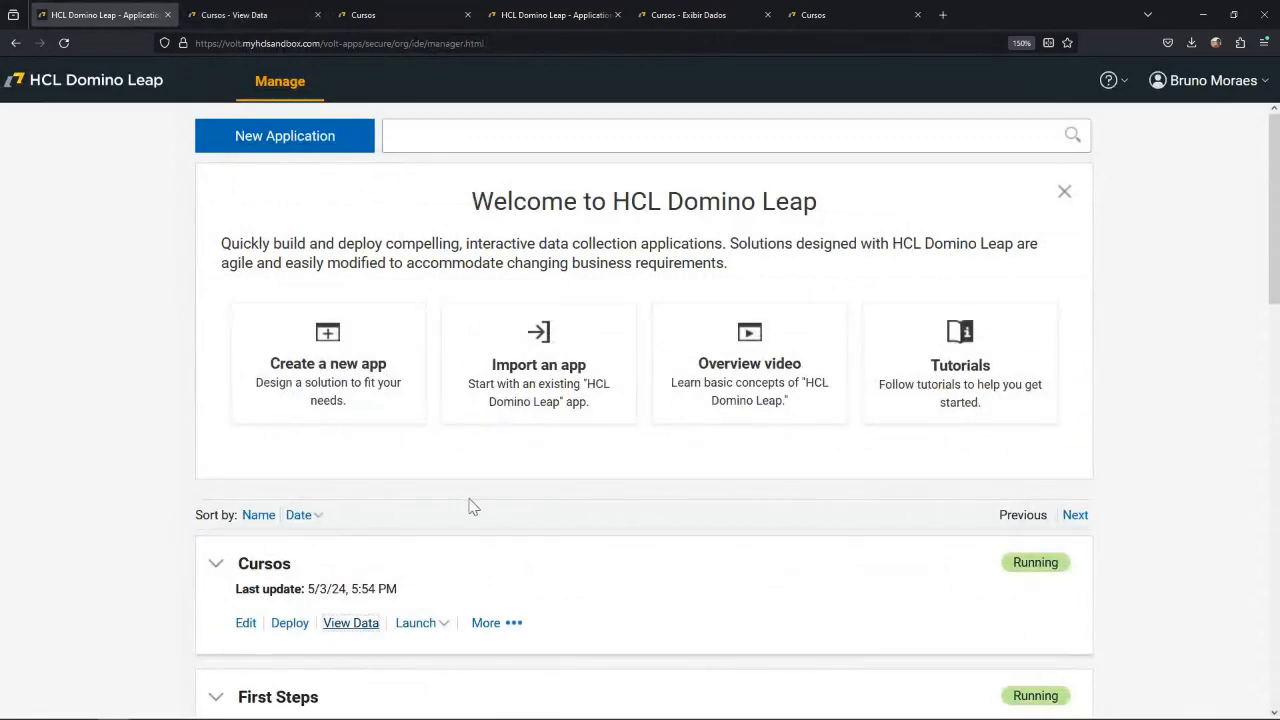
{"action": "left_click", "coordinate": [246, 623]}
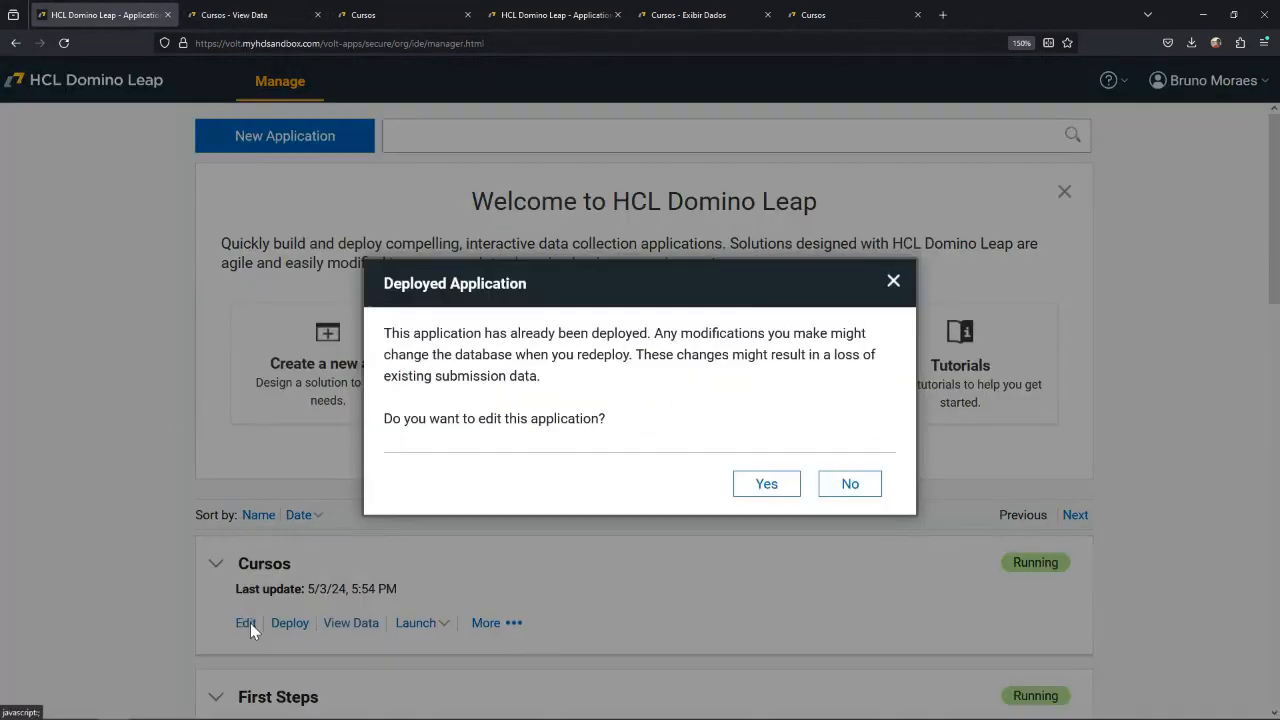
{"action": "left_click", "coordinate": [763, 484]}
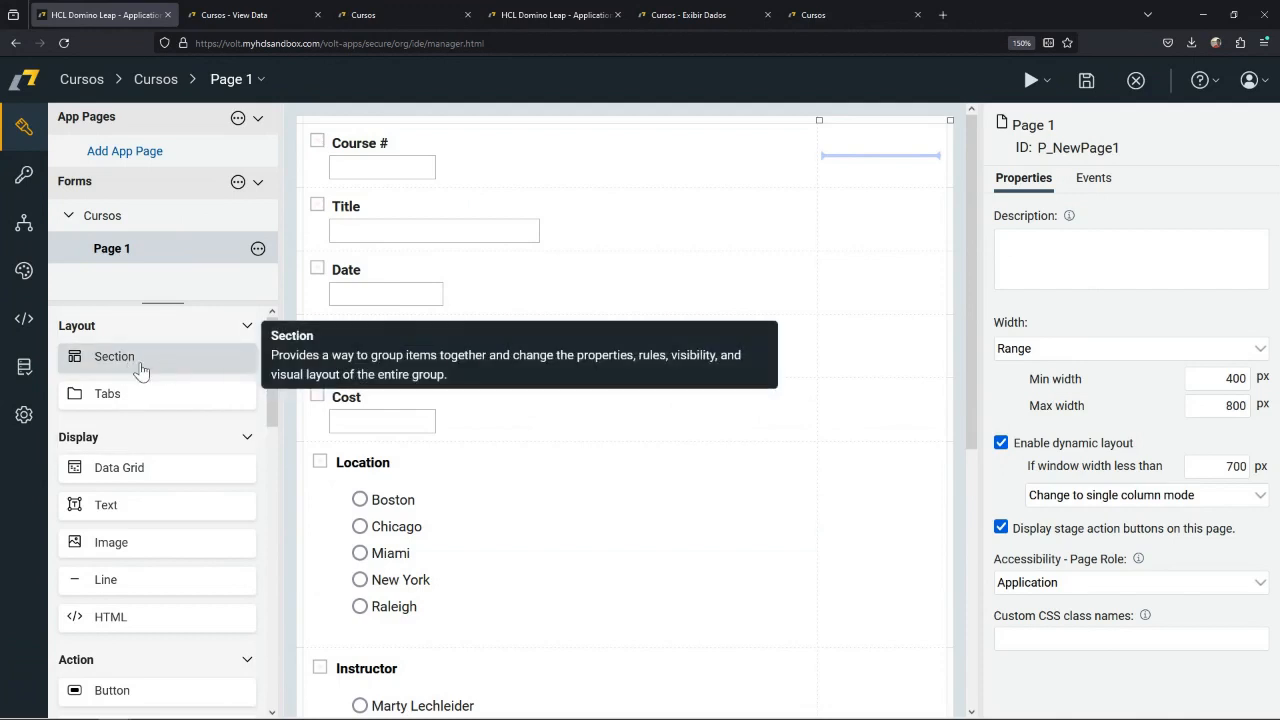
Add a section above the Course # field on Page 1 and place an image item inside it.
{"action": "left_click_drag", "start_coordinate": [141, 371], "coordinate": [390, 173]}
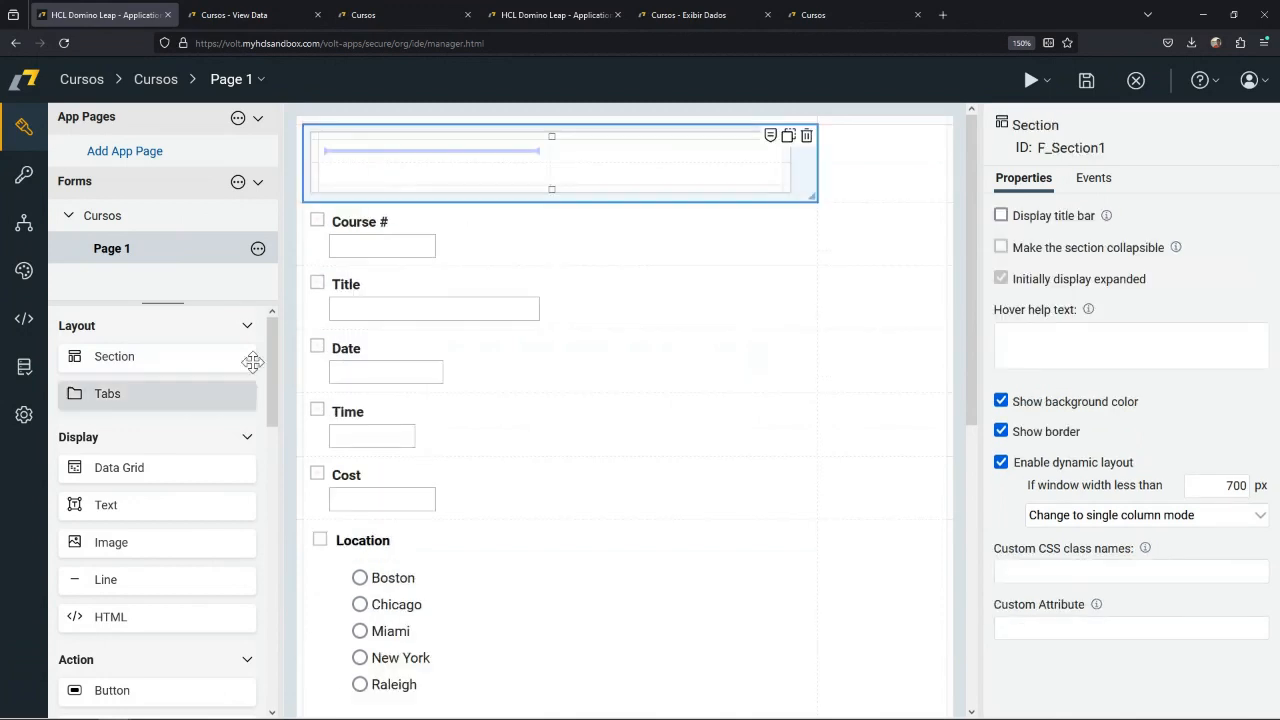
{"action": "left_click_drag", "start_coordinate": [148, 544], "coordinate": [312, 425]}
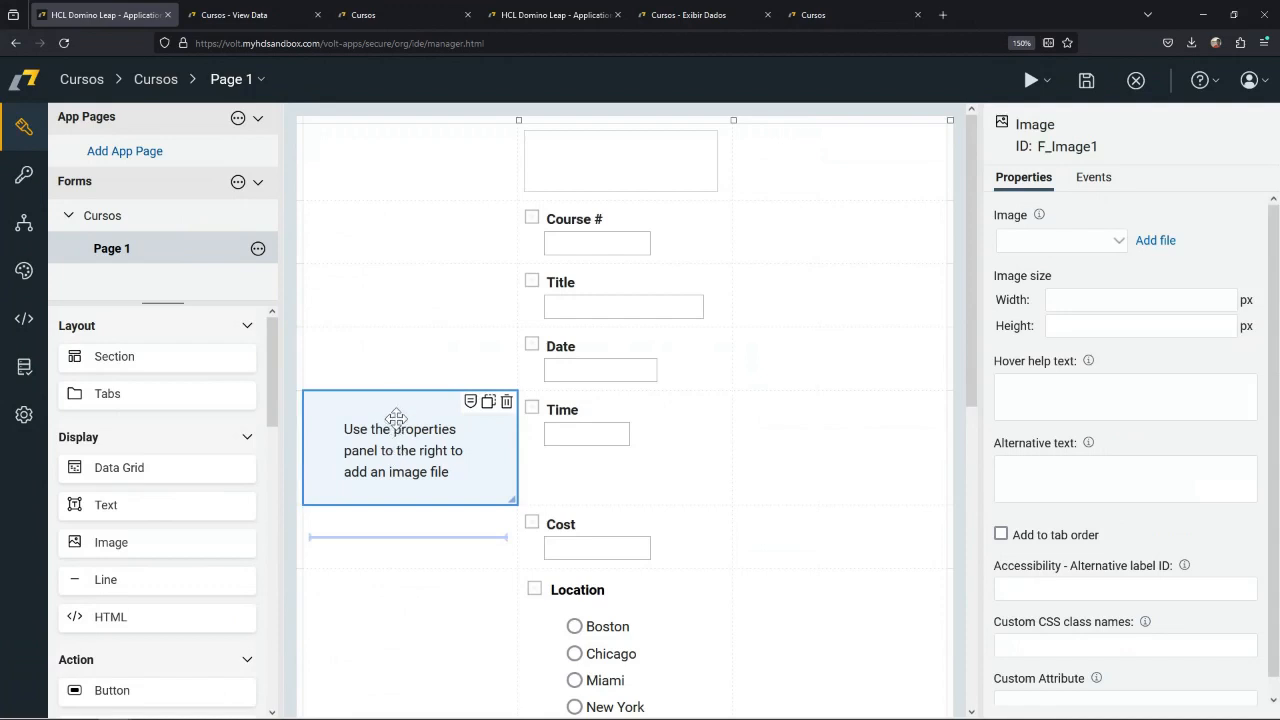
{"action": "left_click_drag", "start_coordinate": [396, 418], "coordinate": [548, 158]}
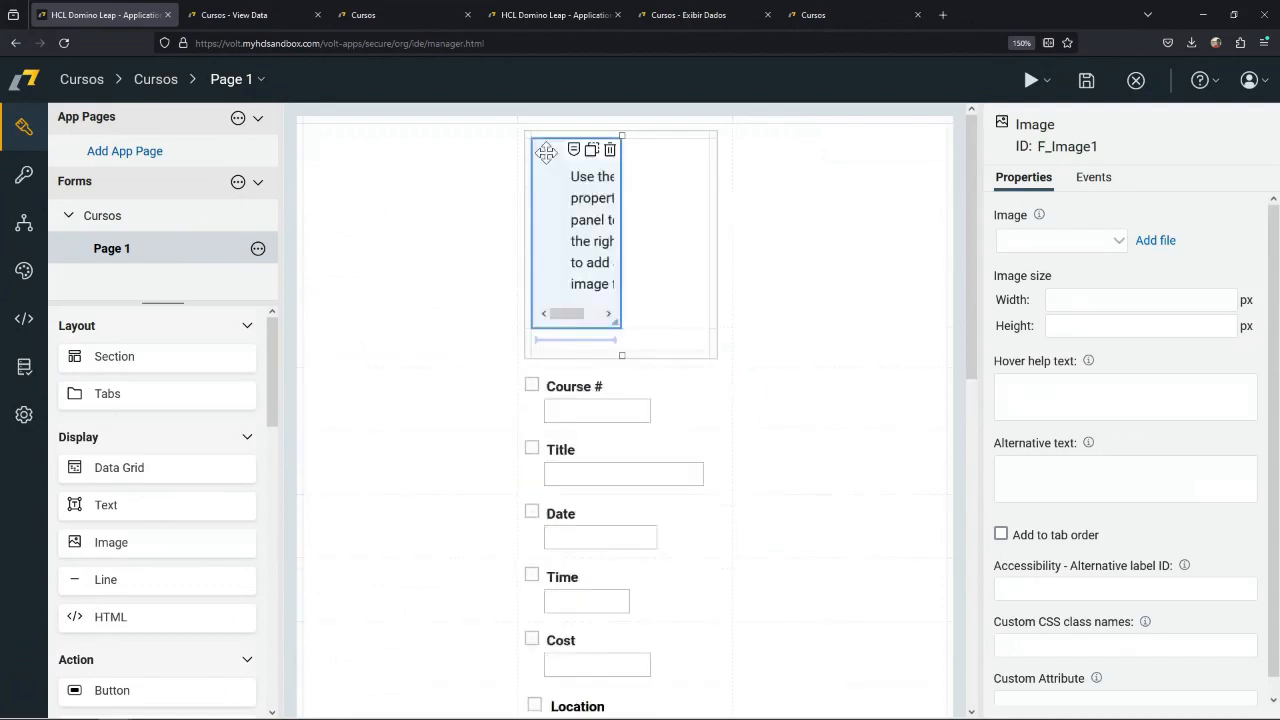
Remove the empty column beside the form fields and widen the section to span the full page width.
{"action": "right_click", "coordinate": [480, 124]}
{"action": "left_click", "coordinate": [505, 191]}
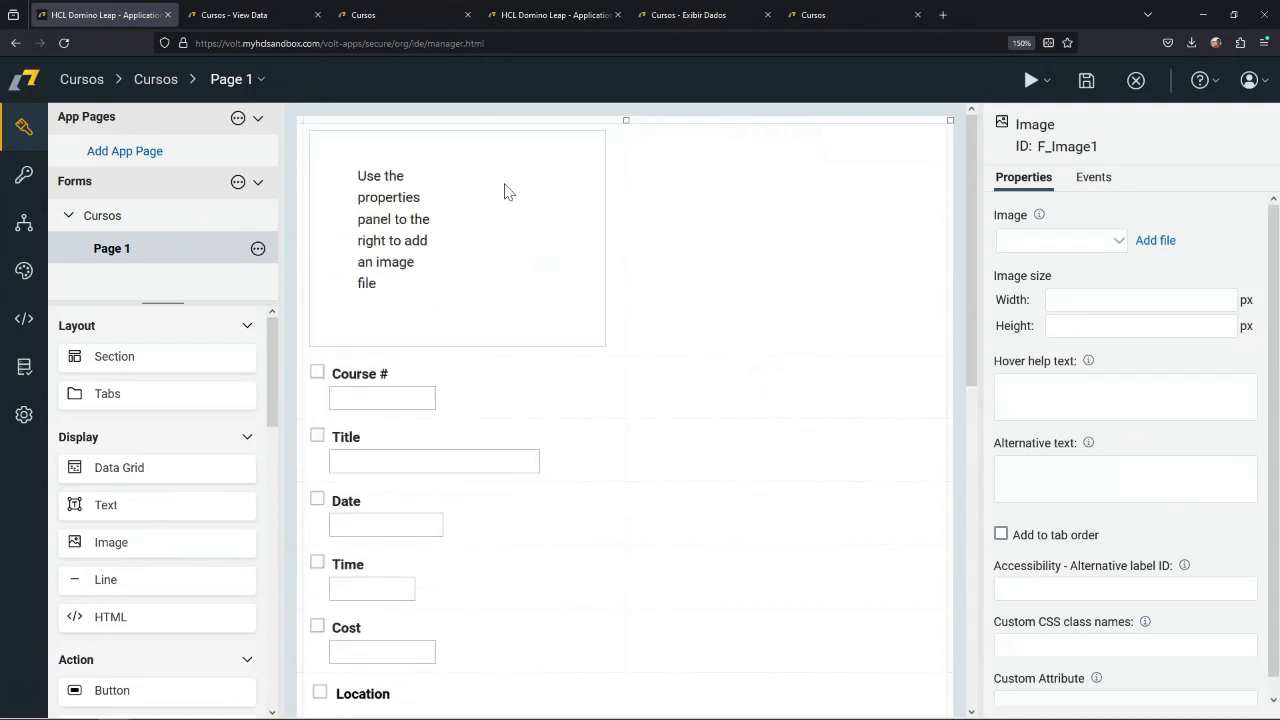
{"action": "left_click", "coordinate": [491, 193]}
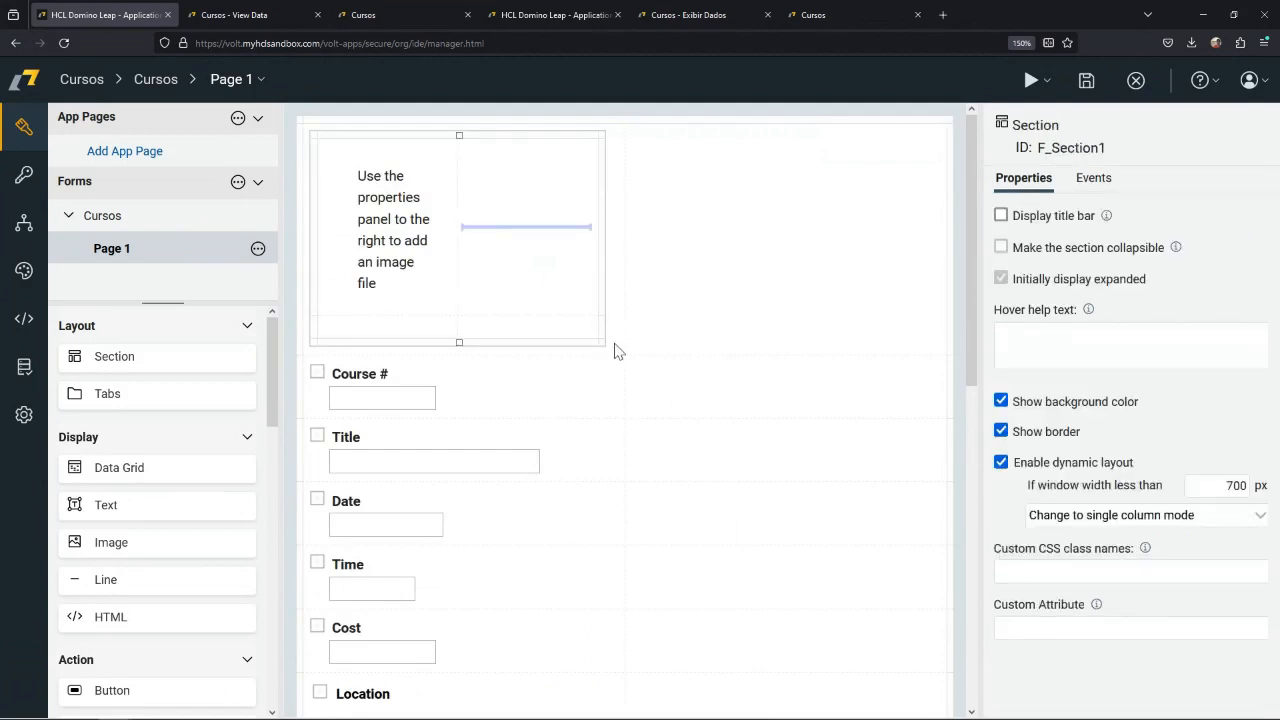
{"action": "left_click", "coordinate": [617, 353]}
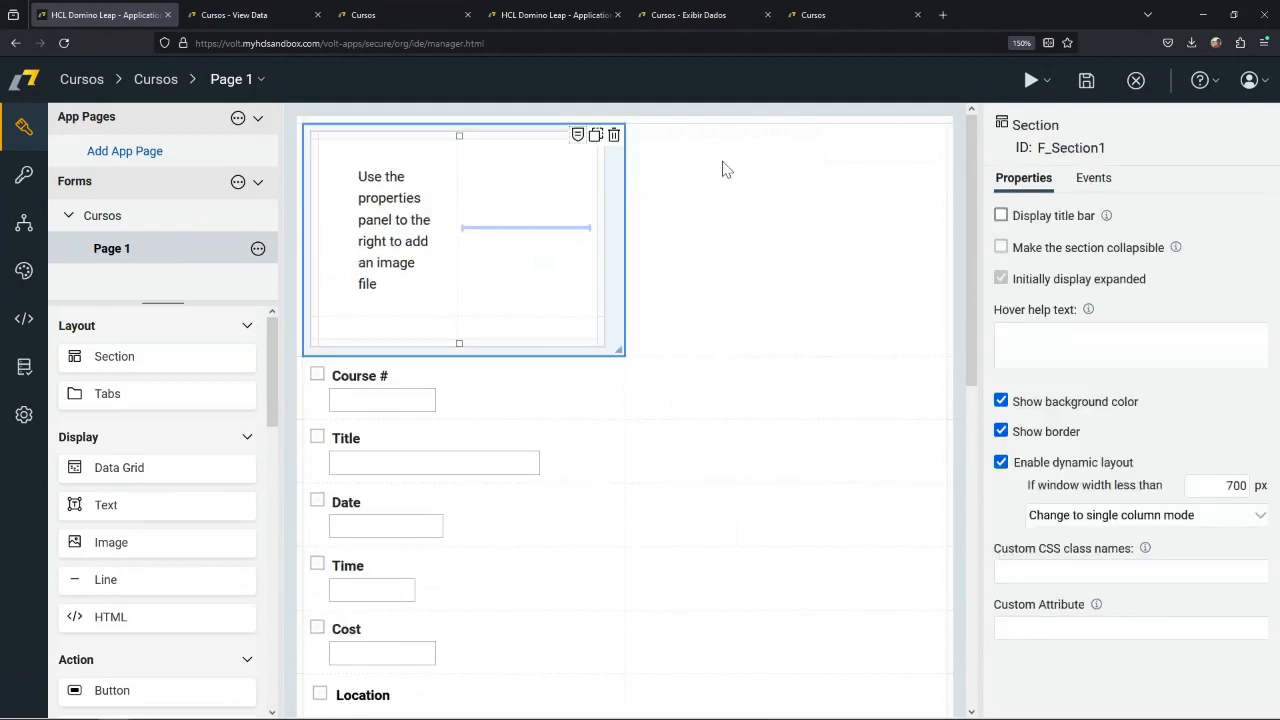
{"action": "left_click_drag", "start_coordinate": [744, 322], "coordinate": [789, 309]}
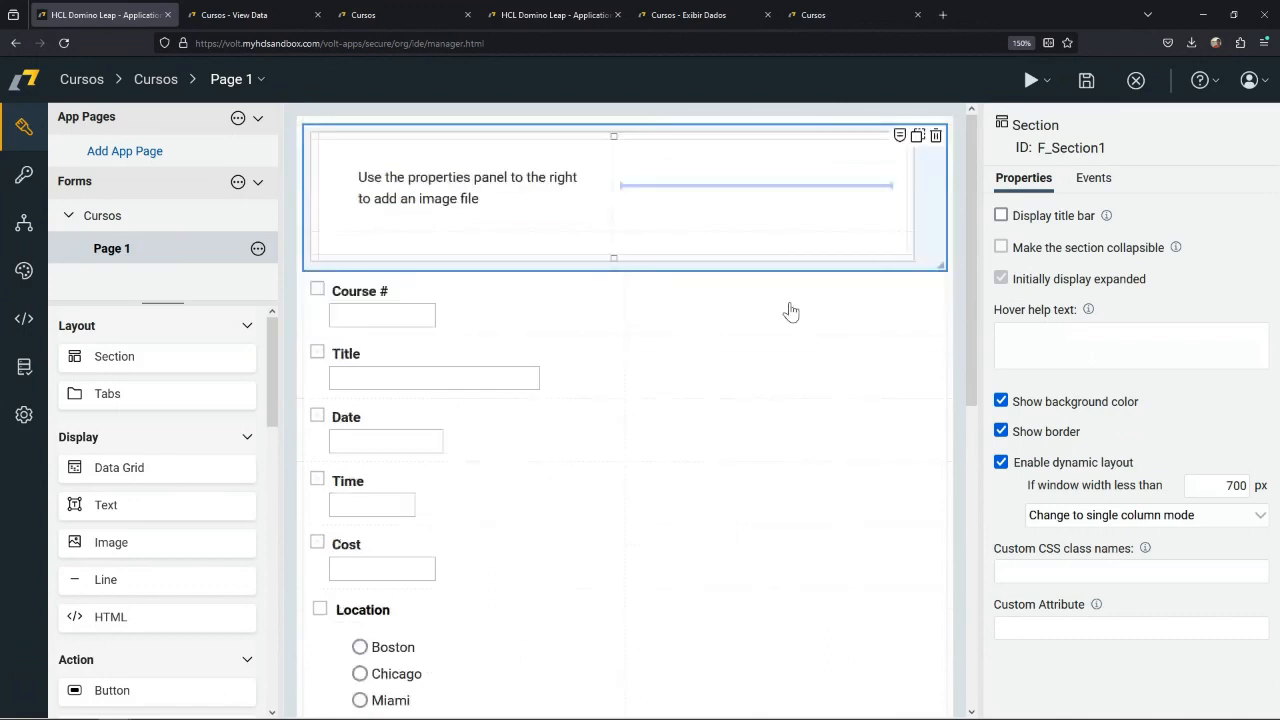
Upload 287-ake3816-chim-eye.jpg from the computer as the picture for the section's image item.
{"action": "left_click", "coordinate": [486, 169]}
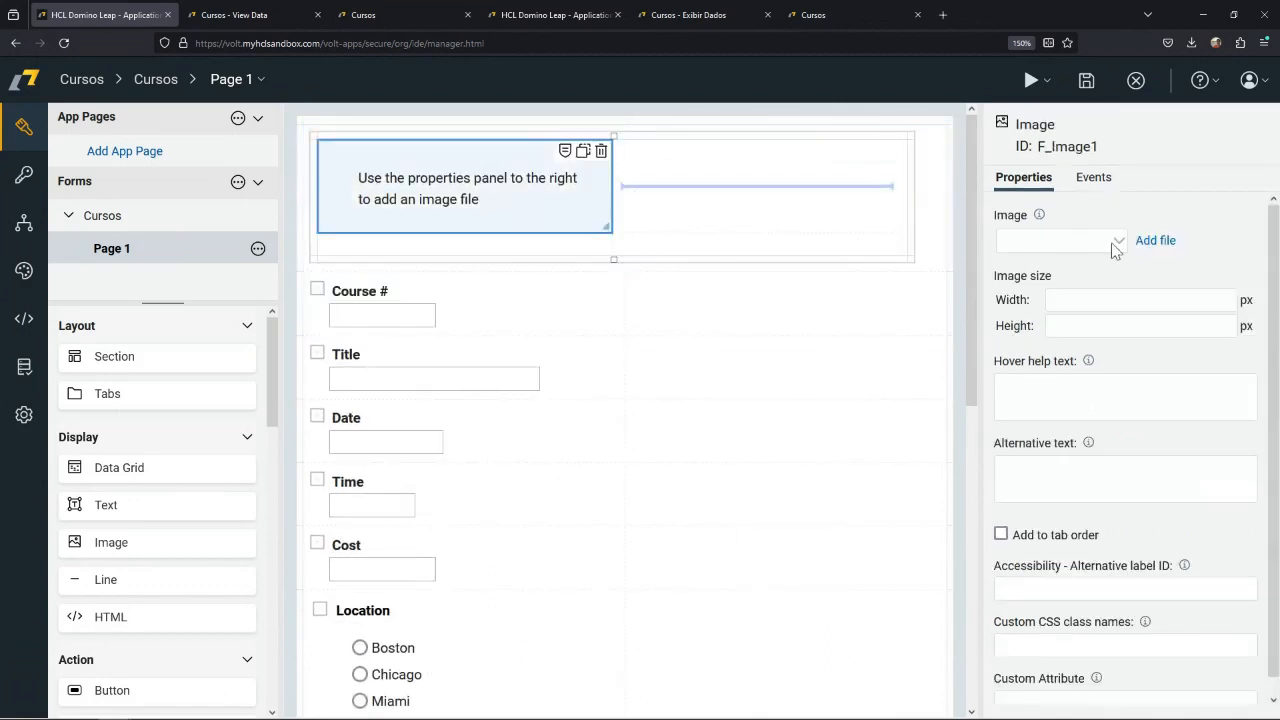
{"action": "left_click", "coordinate": [1145, 243]}
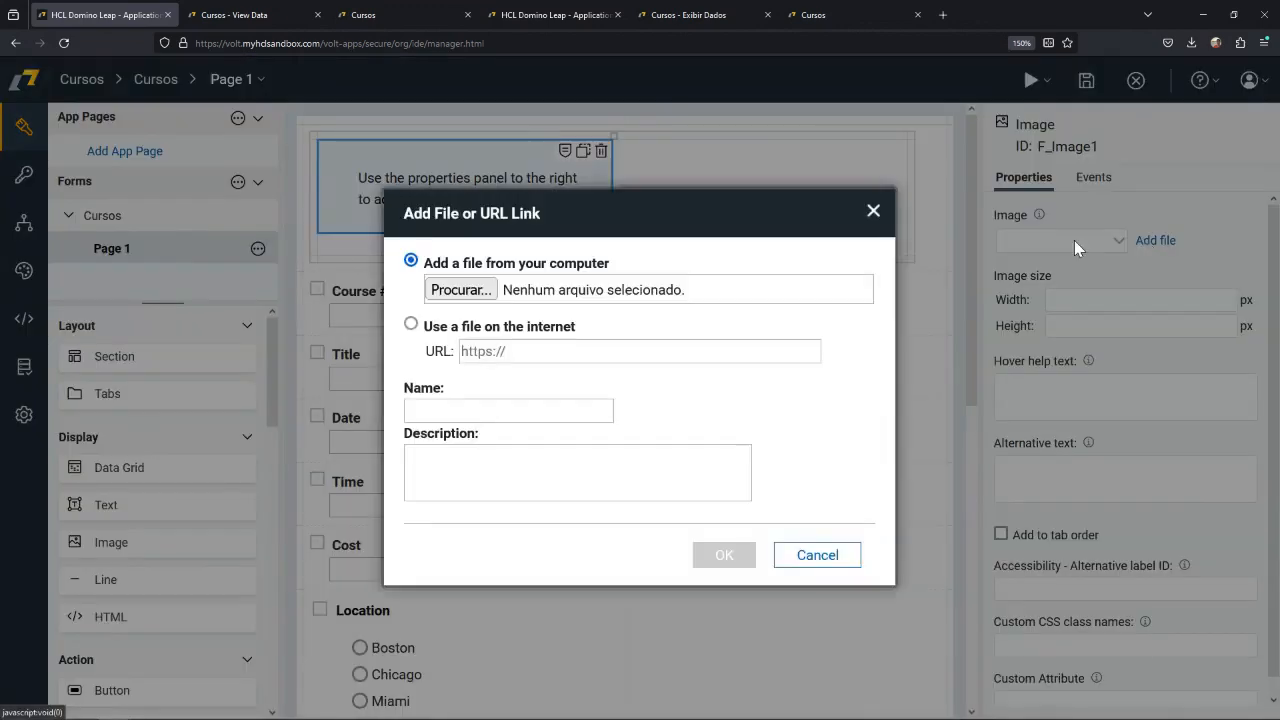
{"action": "left_click", "coordinate": [474, 291]}
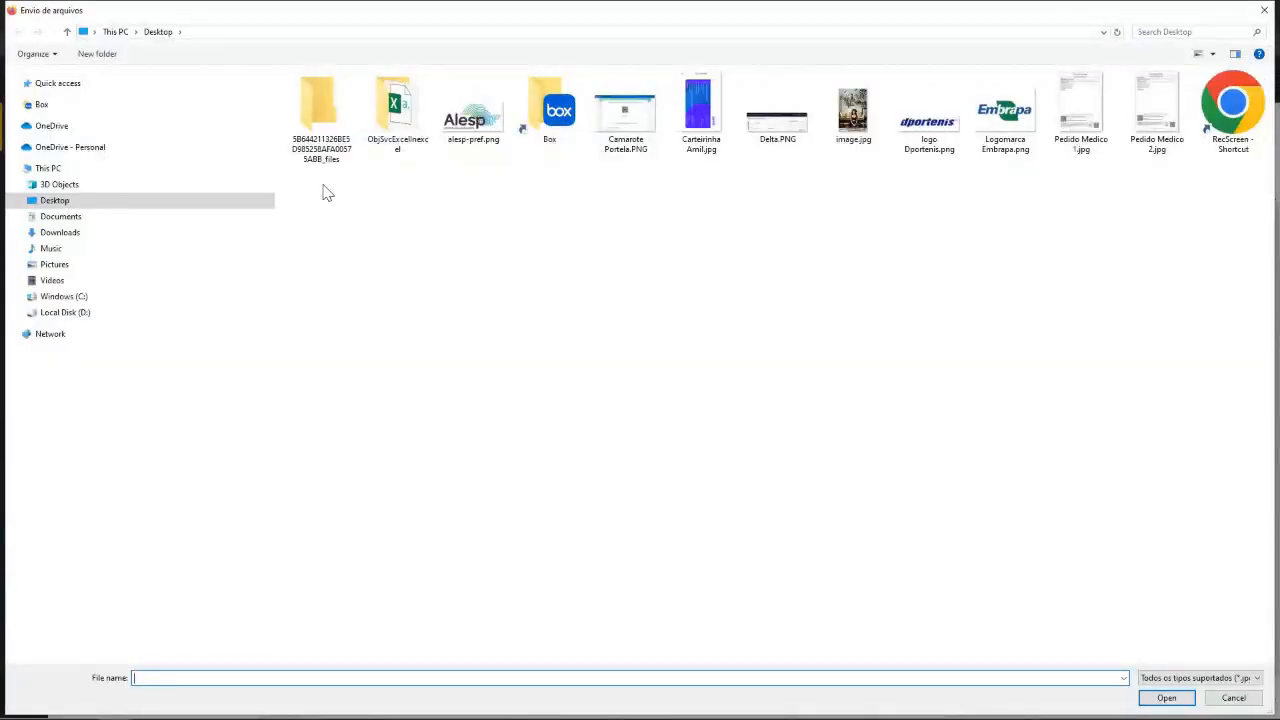
{"action": "left_click", "coordinate": [64, 86]}
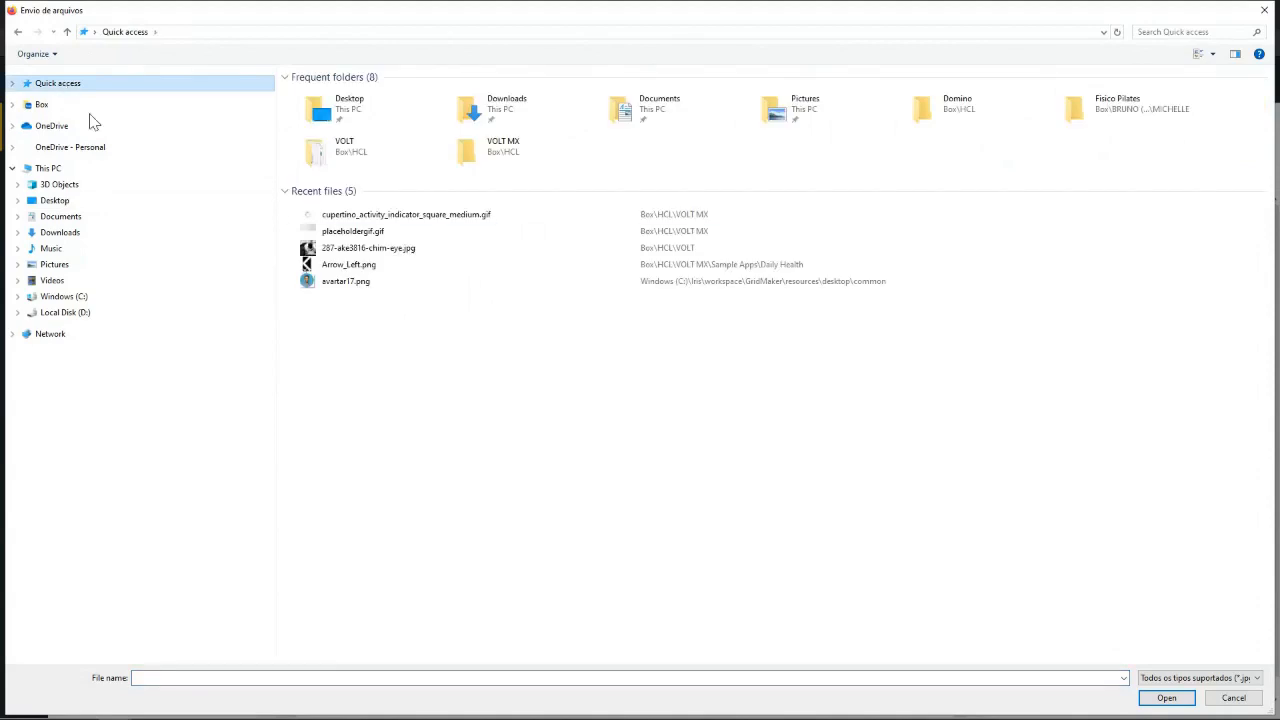
{"action": "double_click", "coordinate": [378, 251]}
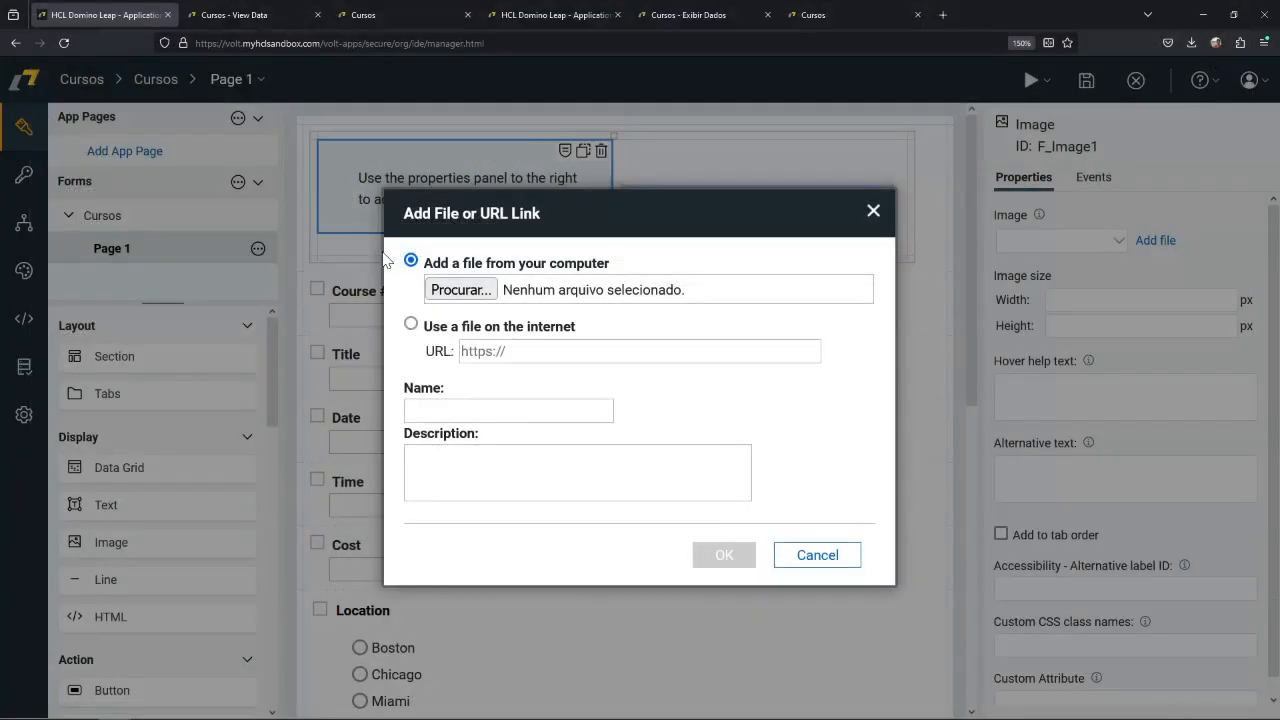
{"action": "left_click", "coordinate": [707, 556]}
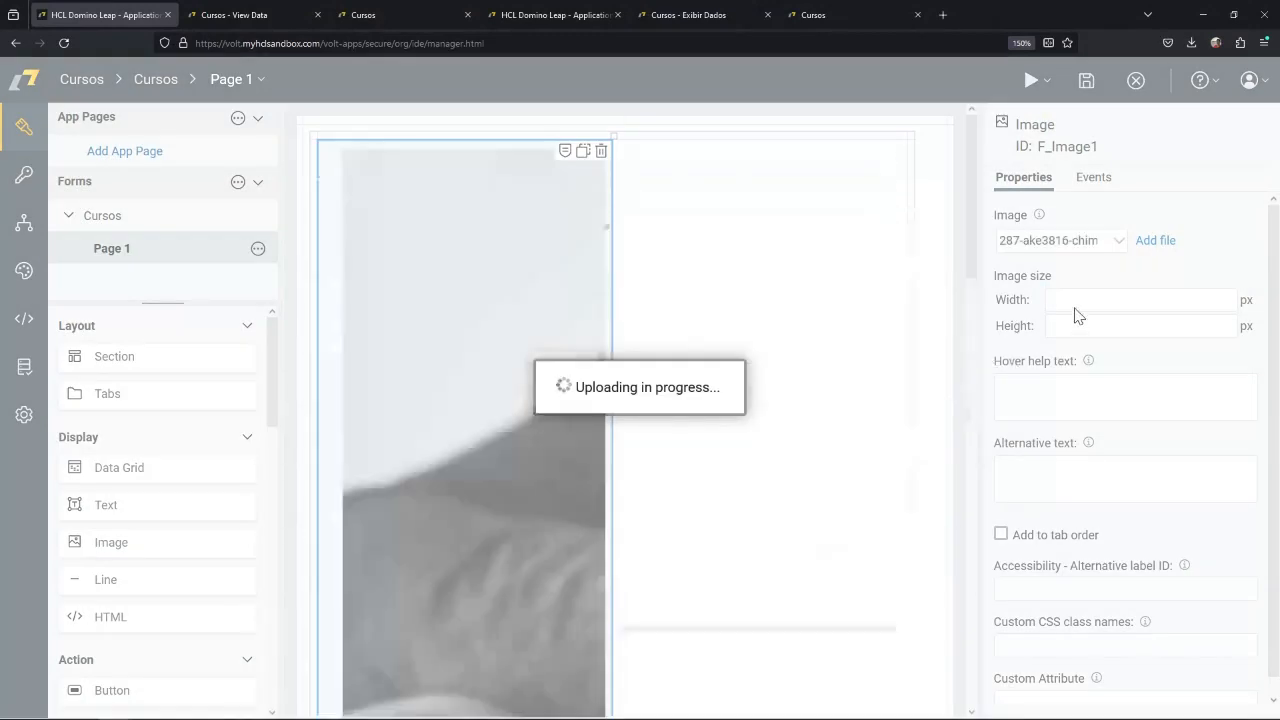
Set the header image's width to 100 px.
{"action": "left_click", "coordinate": [1080, 310]}
{"action": "type", "text": "100"}
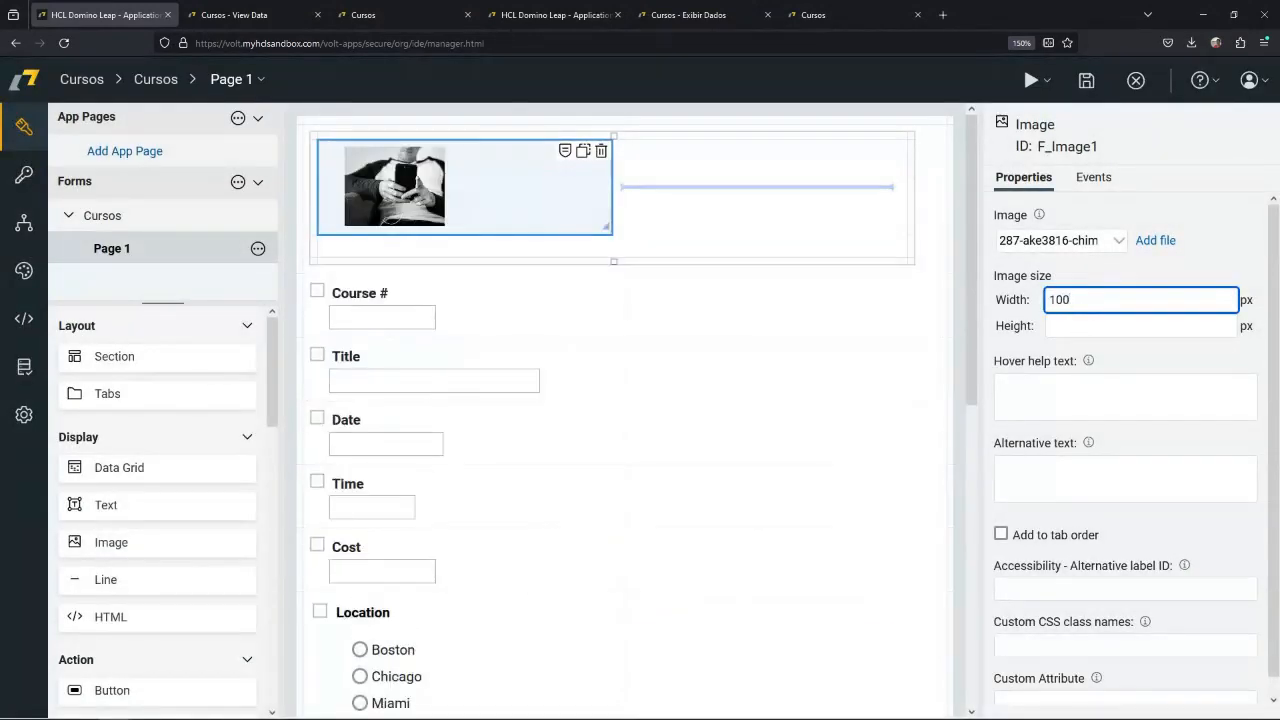
{"action": "left_click", "coordinate": [650, 224]}
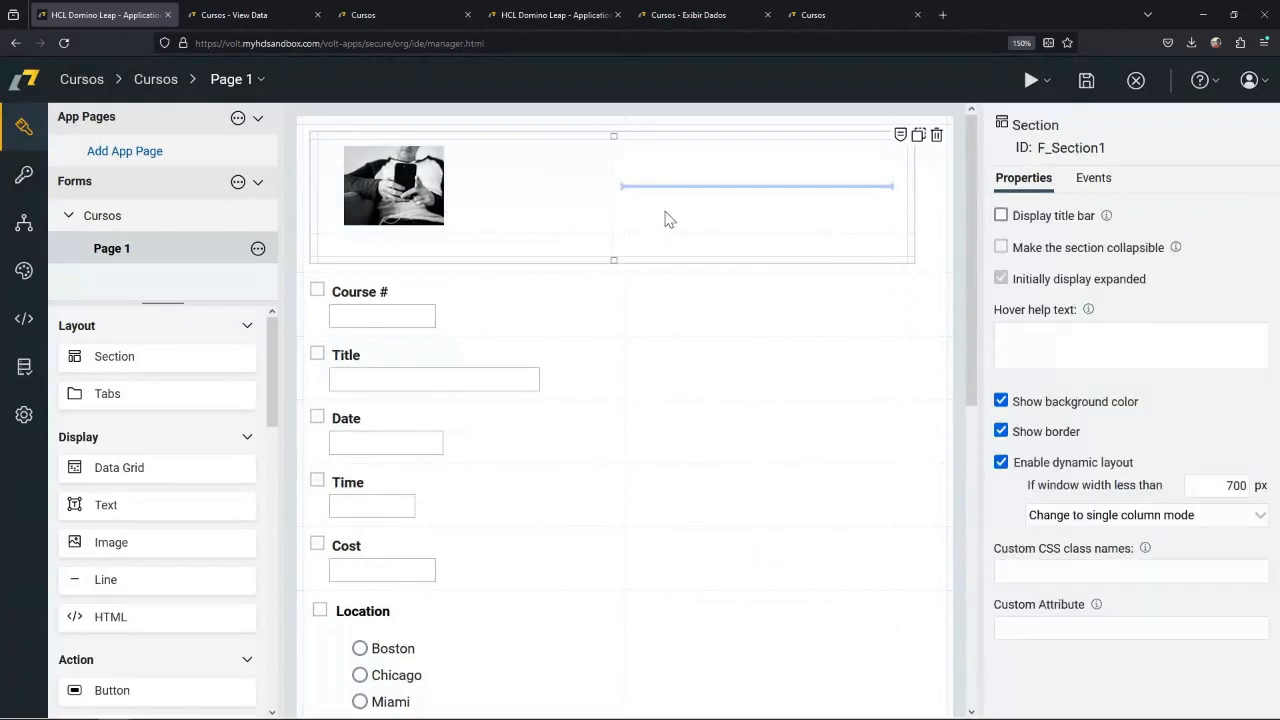
Narrow the image's column in the header section and add a text item reading "Cadastro de Curso" beside the image.
{"action": "left_click_drag", "start_coordinate": [606, 137], "coordinate": [457, 137]}
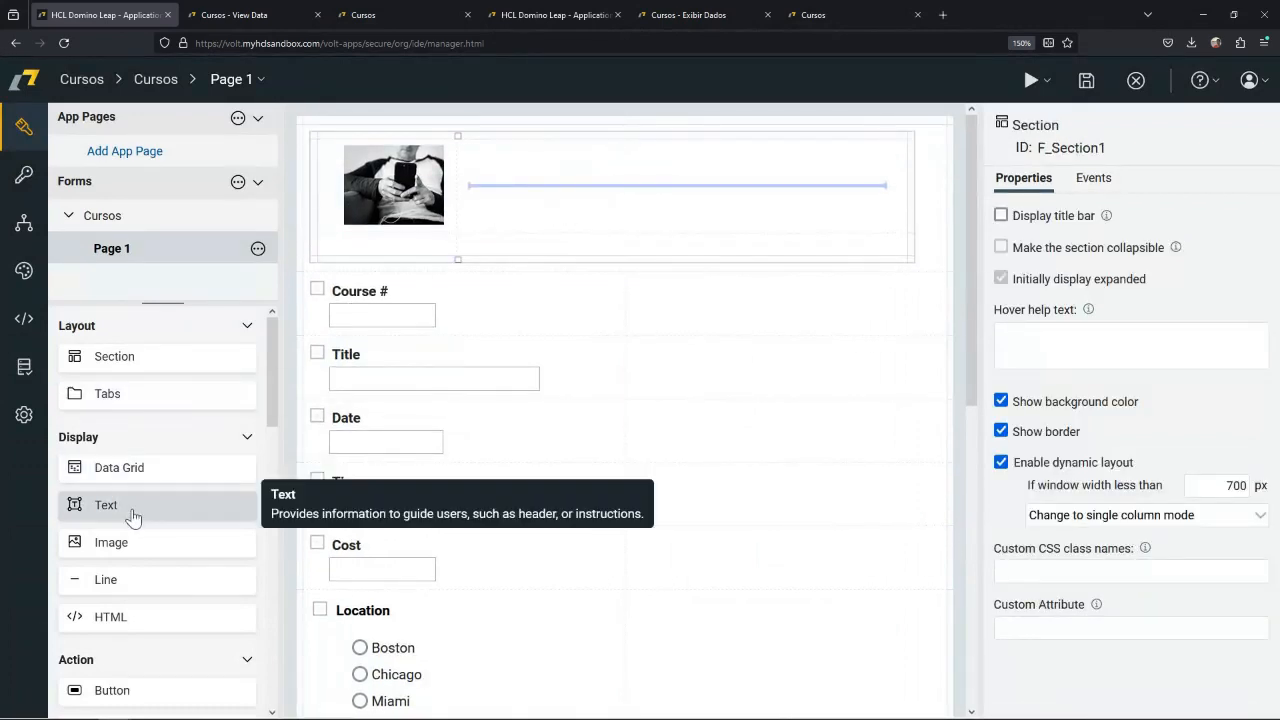
{"action": "left_click_drag", "start_coordinate": [103, 516], "coordinate": [537, 186]}
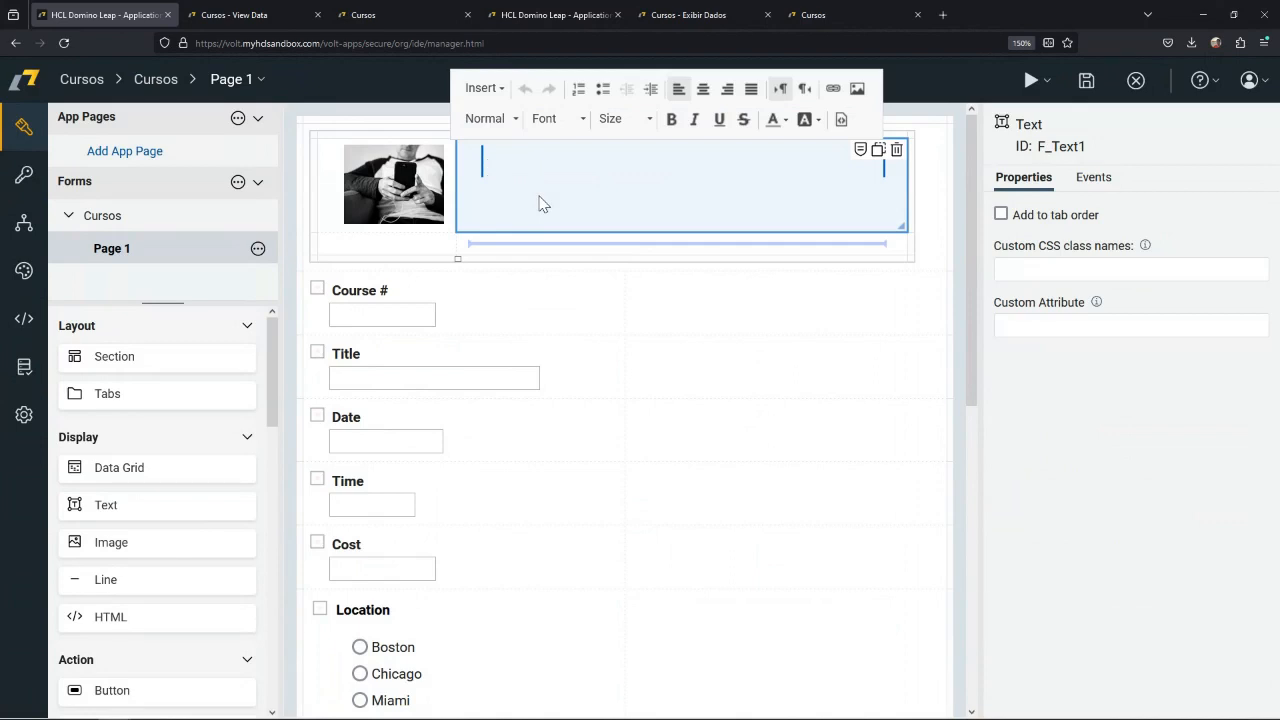
{"action": "type", "text": "Cadastro de Curso"}
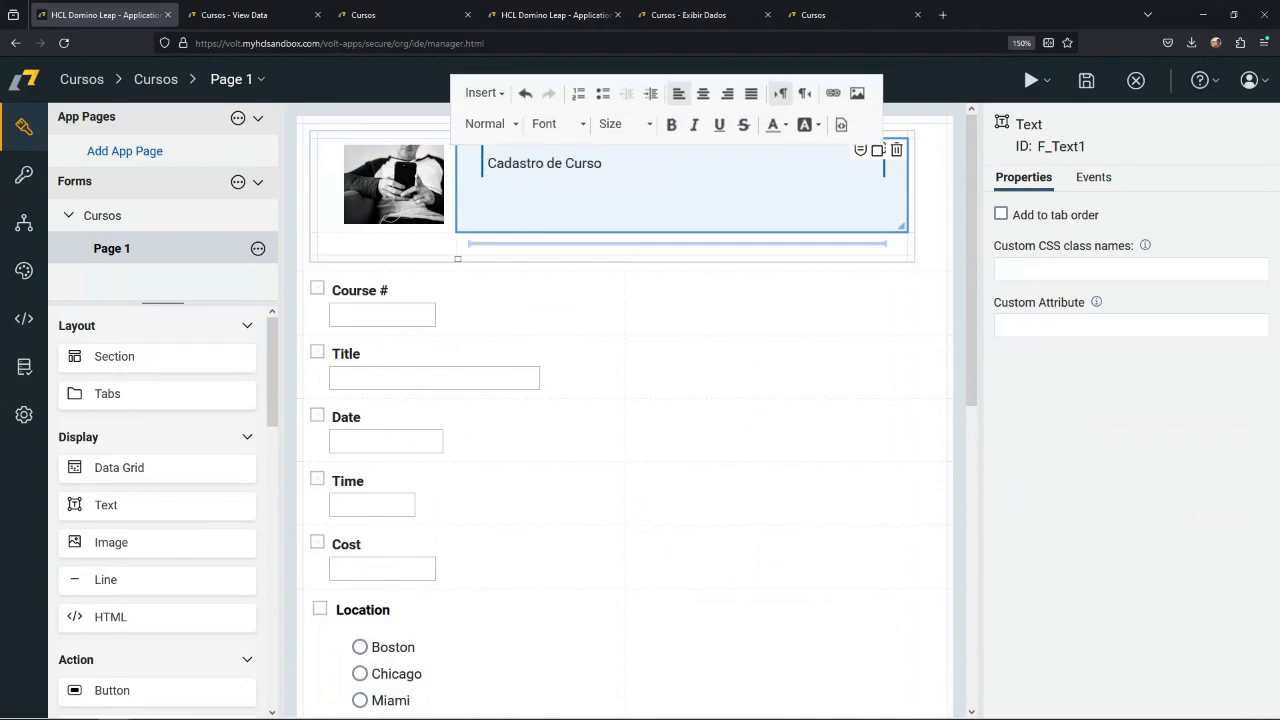
Format the "Cadastro de Curso" text as a bold blue heading.
{"action": "triple_click", "coordinate": [500, 168]}
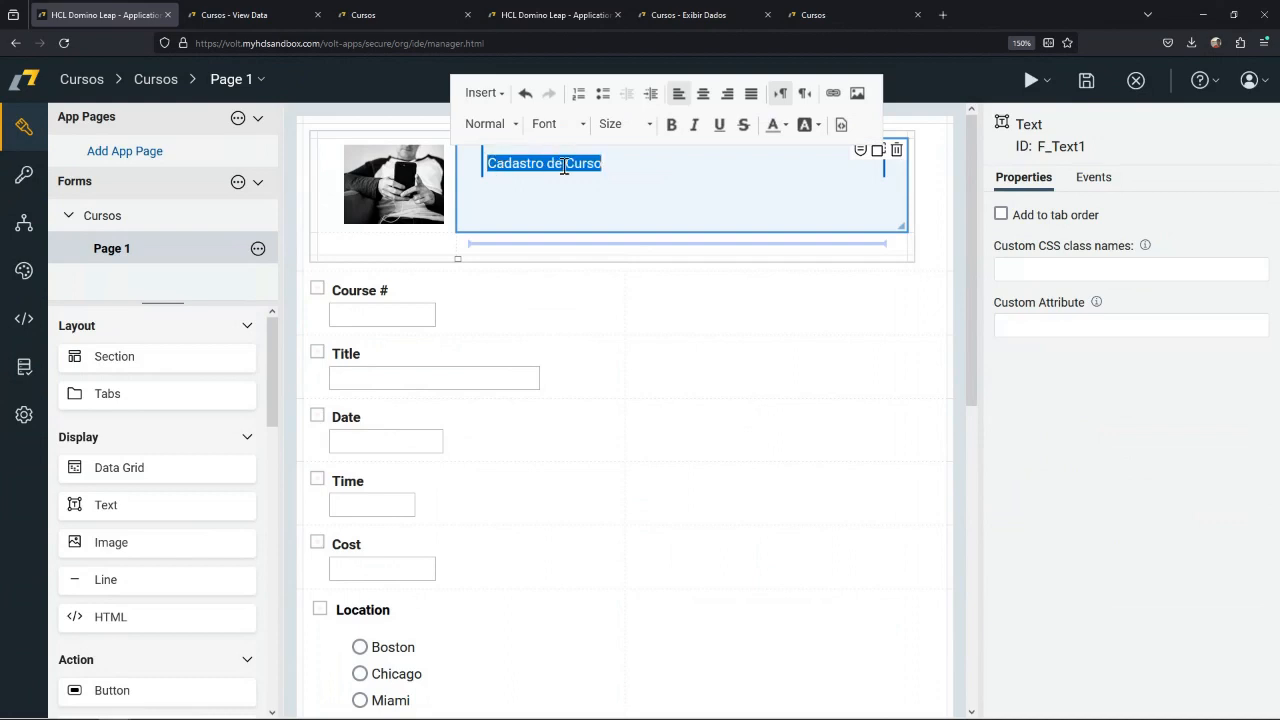
{"action": "left_click", "coordinate": [510, 125]}
{"action": "left_click", "coordinate": [510, 218]}
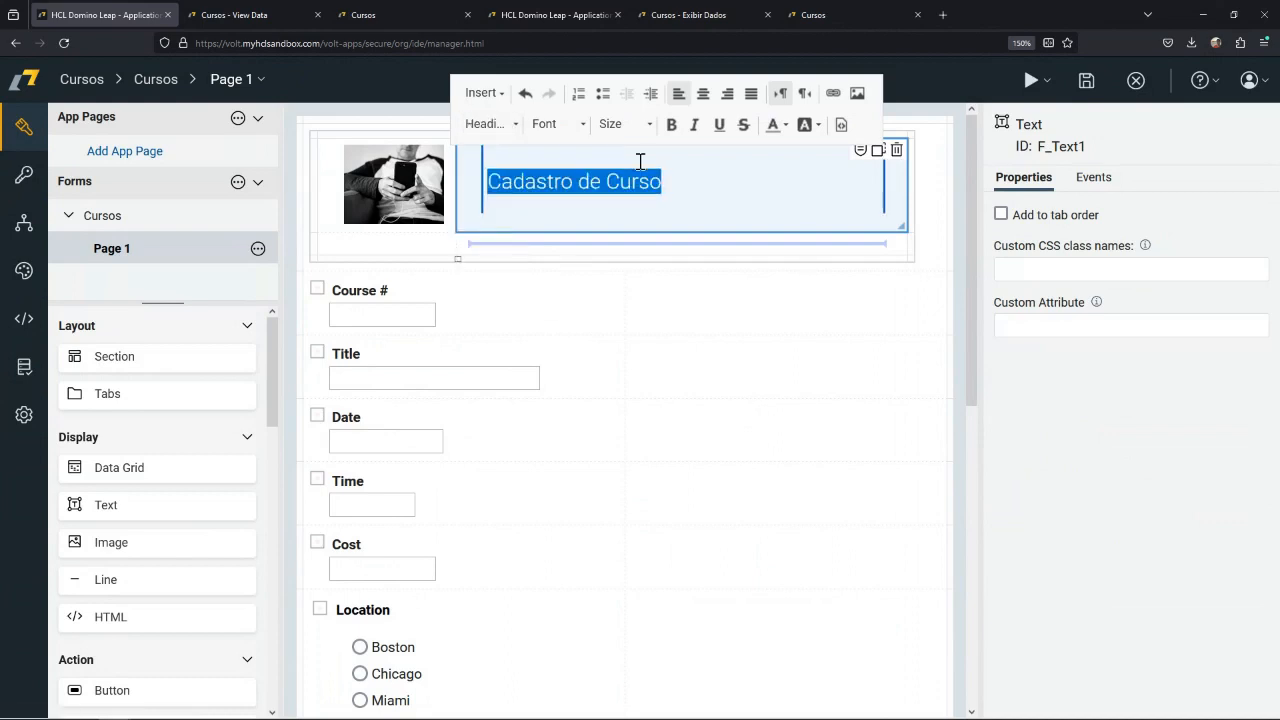
{"action": "left_click", "coordinate": [671, 124]}
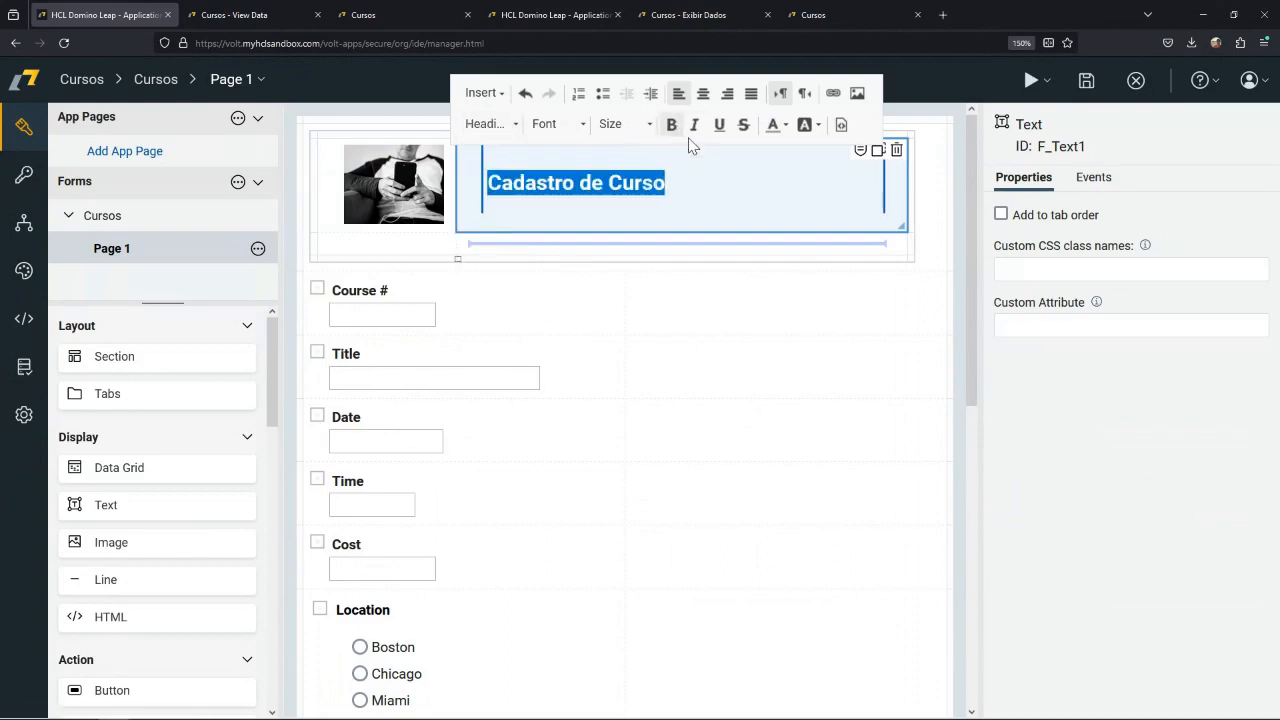
{"action": "left_click", "coordinate": [785, 125]}
{"action": "left_click", "coordinate": [831, 220]}
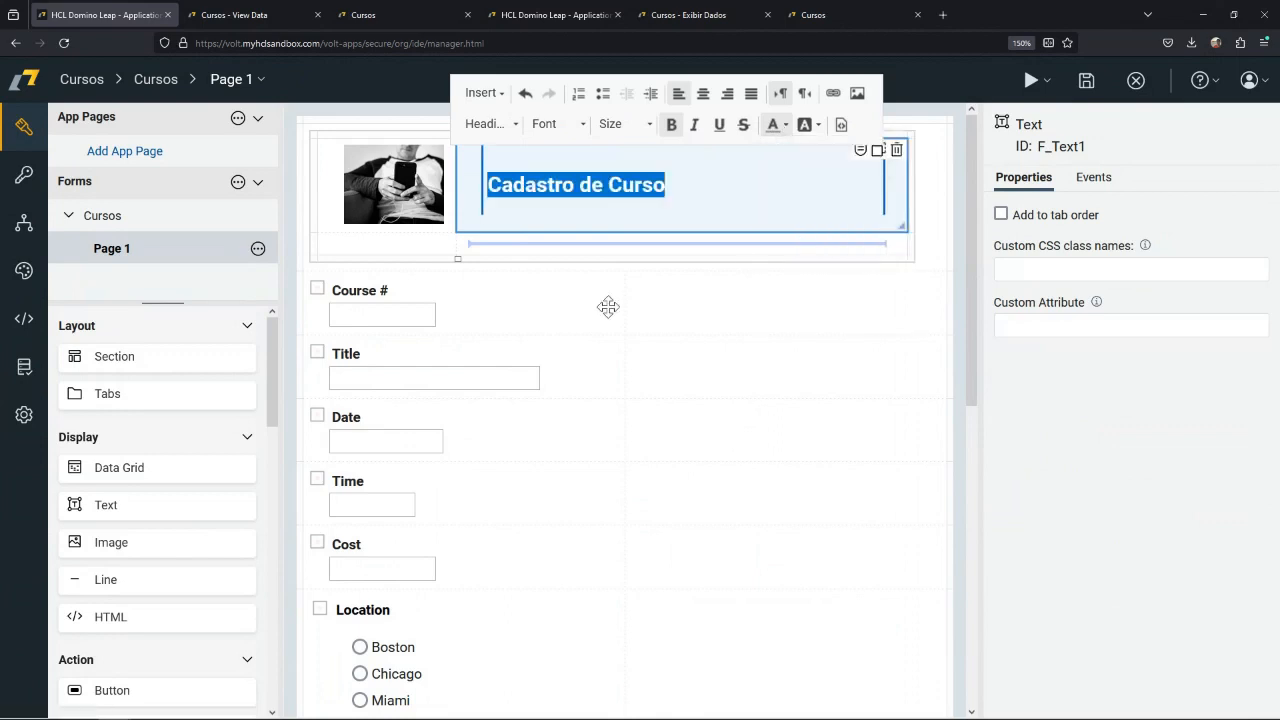
{"action": "left_click", "coordinate": [604, 311]}
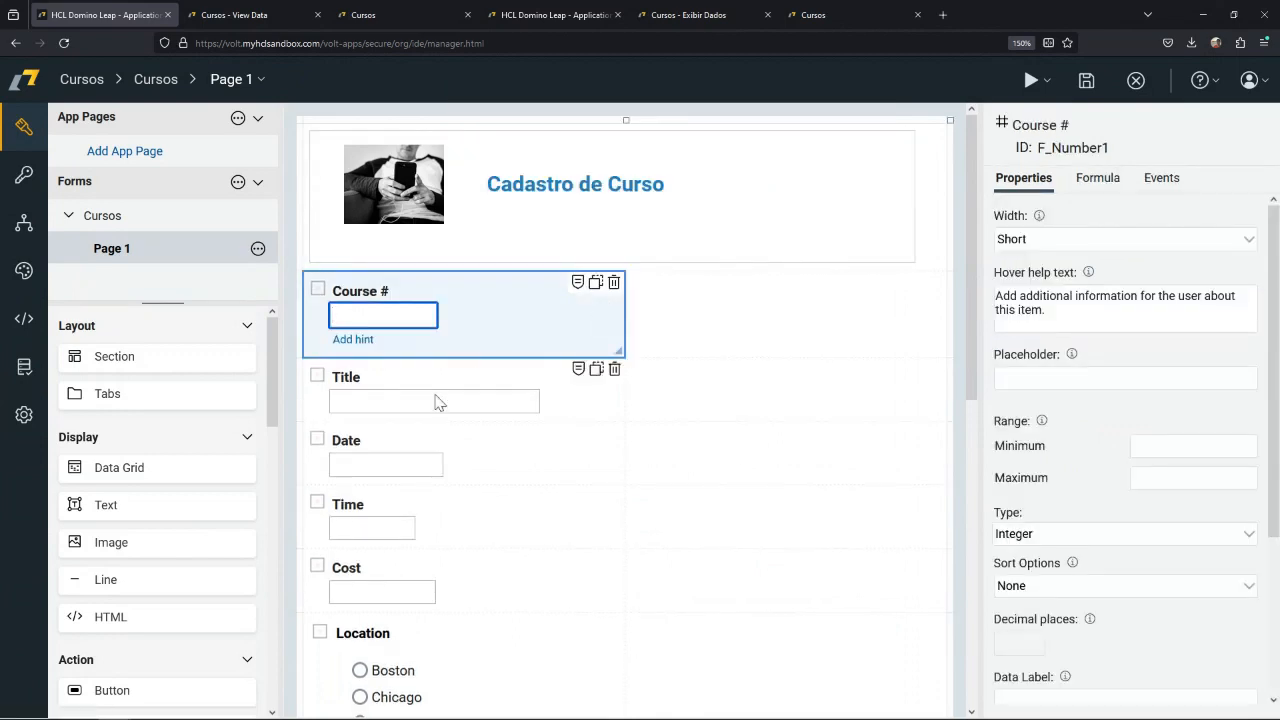
Place Title beside Course # and Time beside Date, and narrow the form's first column.
{"action": "left_click_drag", "start_coordinate": [401, 391], "coordinate": [425, 360]}
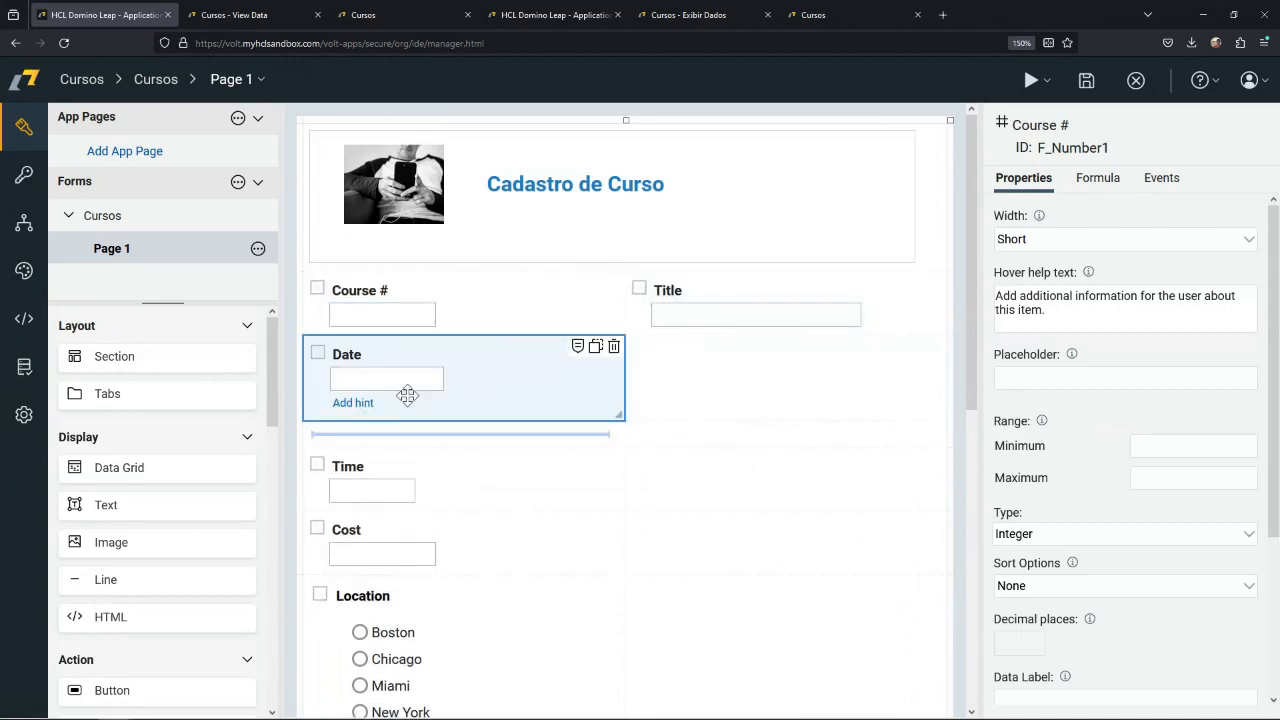
{"action": "left_click_drag", "start_coordinate": [409, 457], "coordinate": [659, 352]}
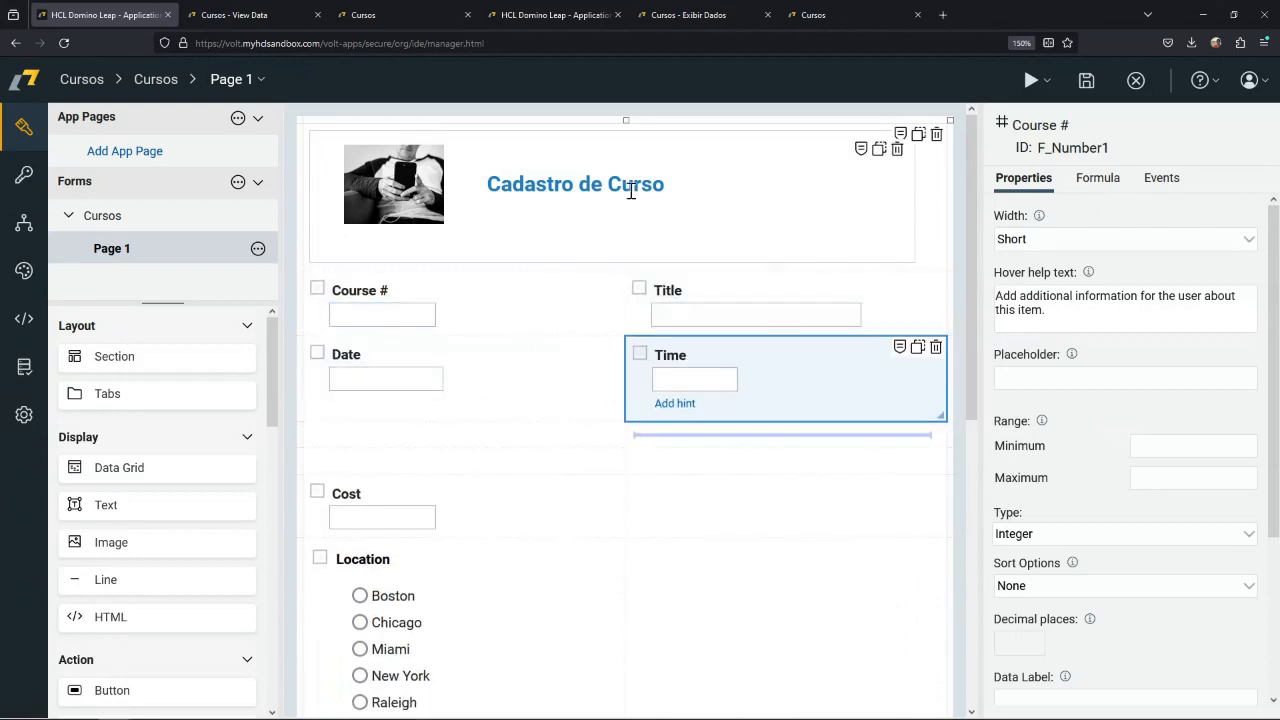
{"action": "left_click_drag", "start_coordinate": [626, 121], "coordinate": [515, 130]}
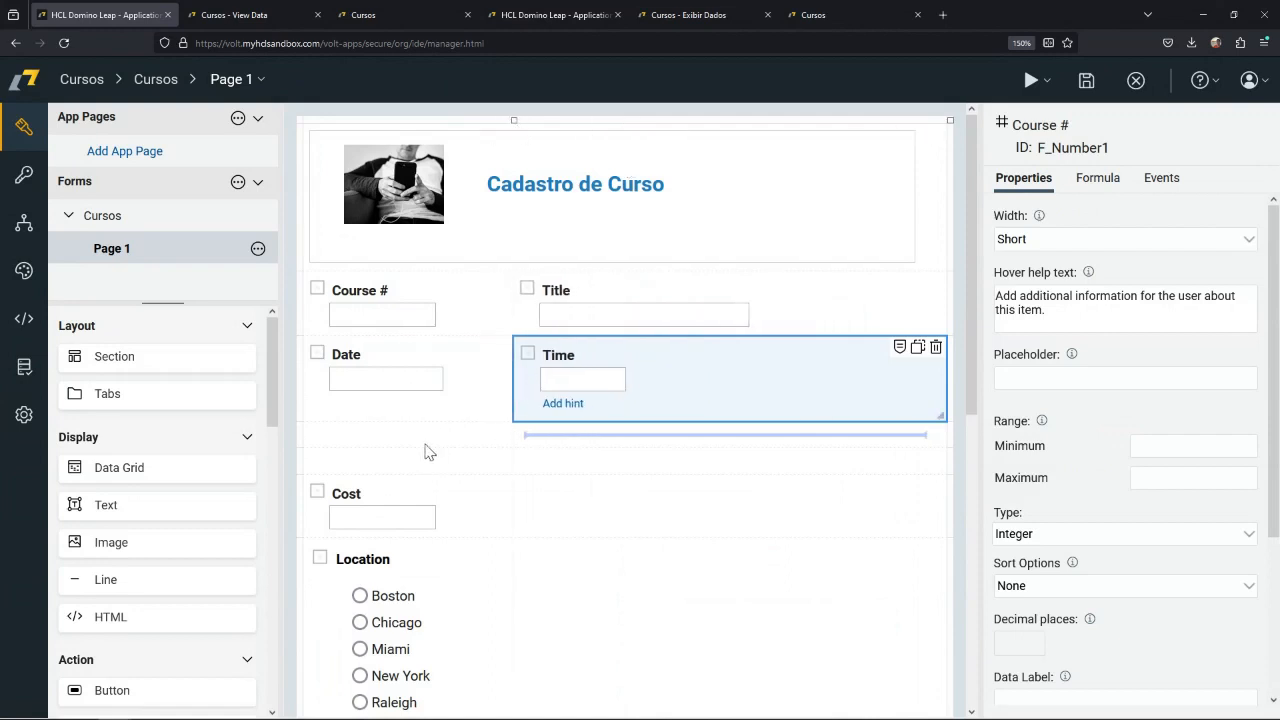
Move the Cost field directly below Date and the Location field directly below Cost.
{"action": "mouse_move", "coordinate": [374, 496]}
{"action": "left_mouse_down"}
{"action": "mouse_move", "coordinate": [403, 491]}
{"action": "mouse_move", "coordinate": [414, 422]}
{"action": "left_mouse_up"}
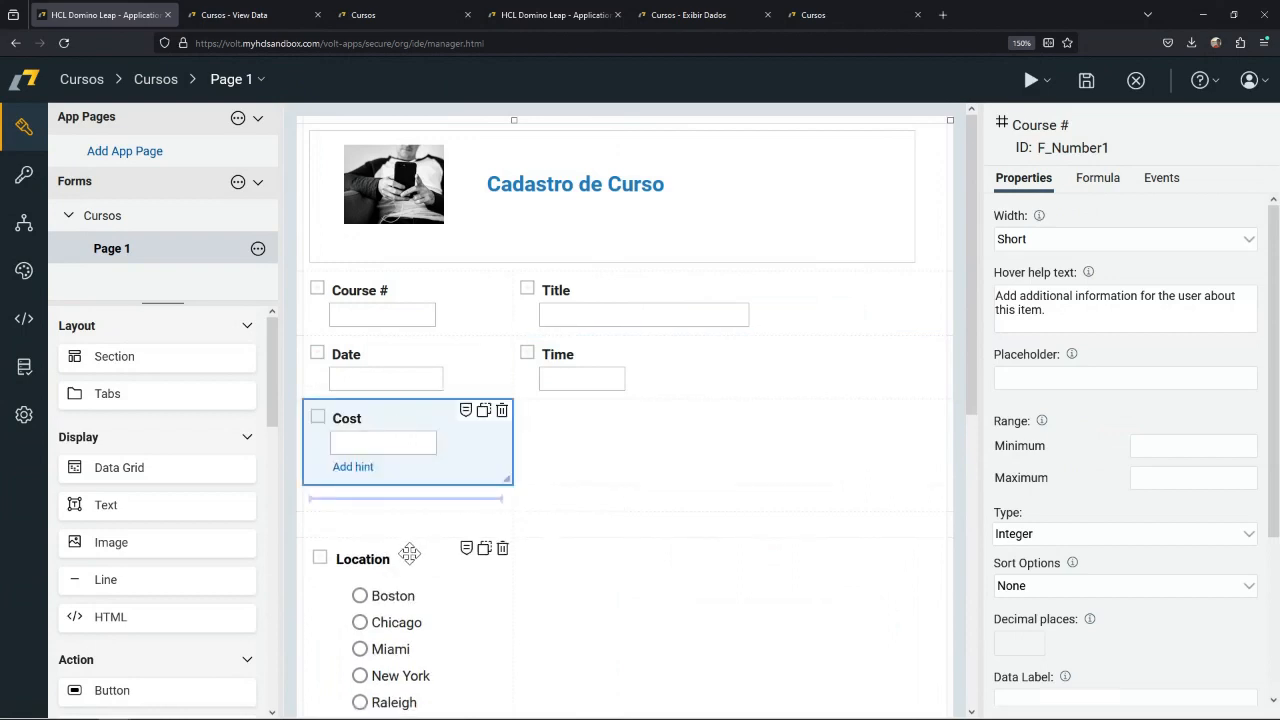
{"action": "left_click_drag", "start_coordinate": [410, 553], "coordinate": [446, 497]}
{"action": "scroll", "coordinate": [505, 537], "scroll_direction": "down", "scroll_amount": 1}
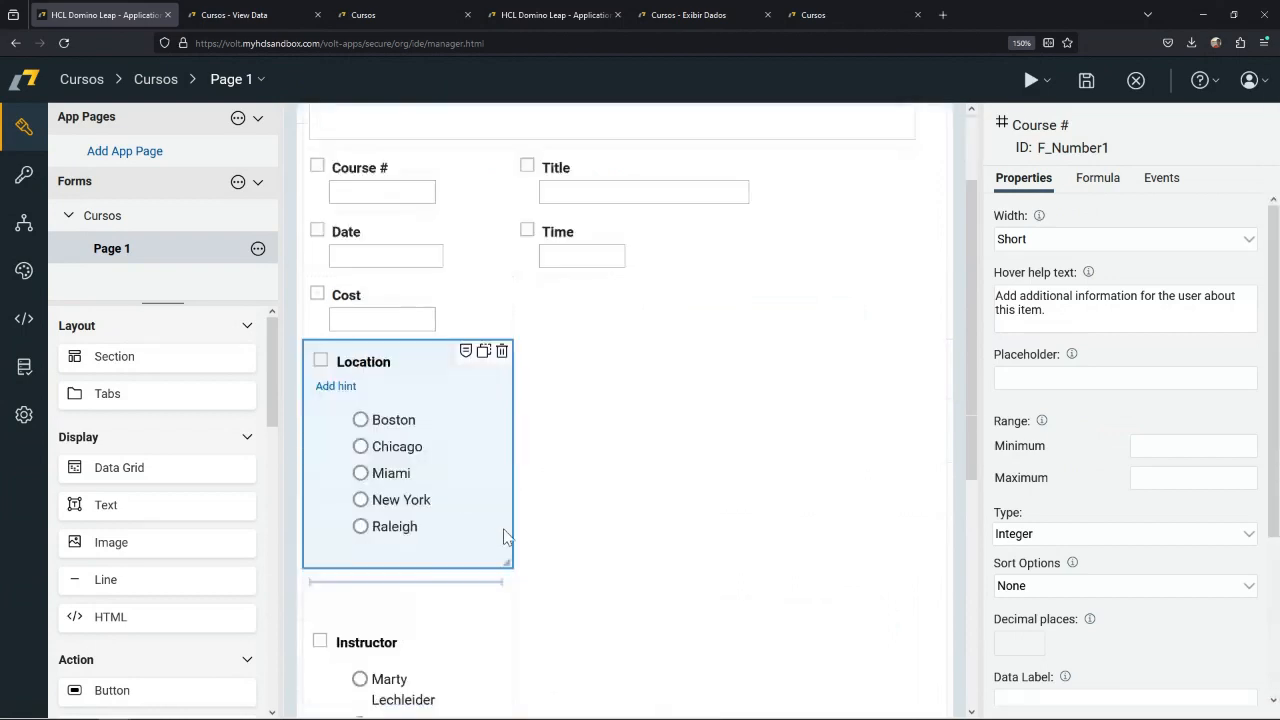
Rearrange the remaining fields so Instructor sits beside Location, Picture below Location, and Capacity beside Cost.
{"action": "scroll", "coordinate": [505, 537], "scroll_direction": "down", "scroll_amount": 1}
{"action": "left_click_drag", "start_coordinate": [415, 558], "coordinate": [586, 285]}
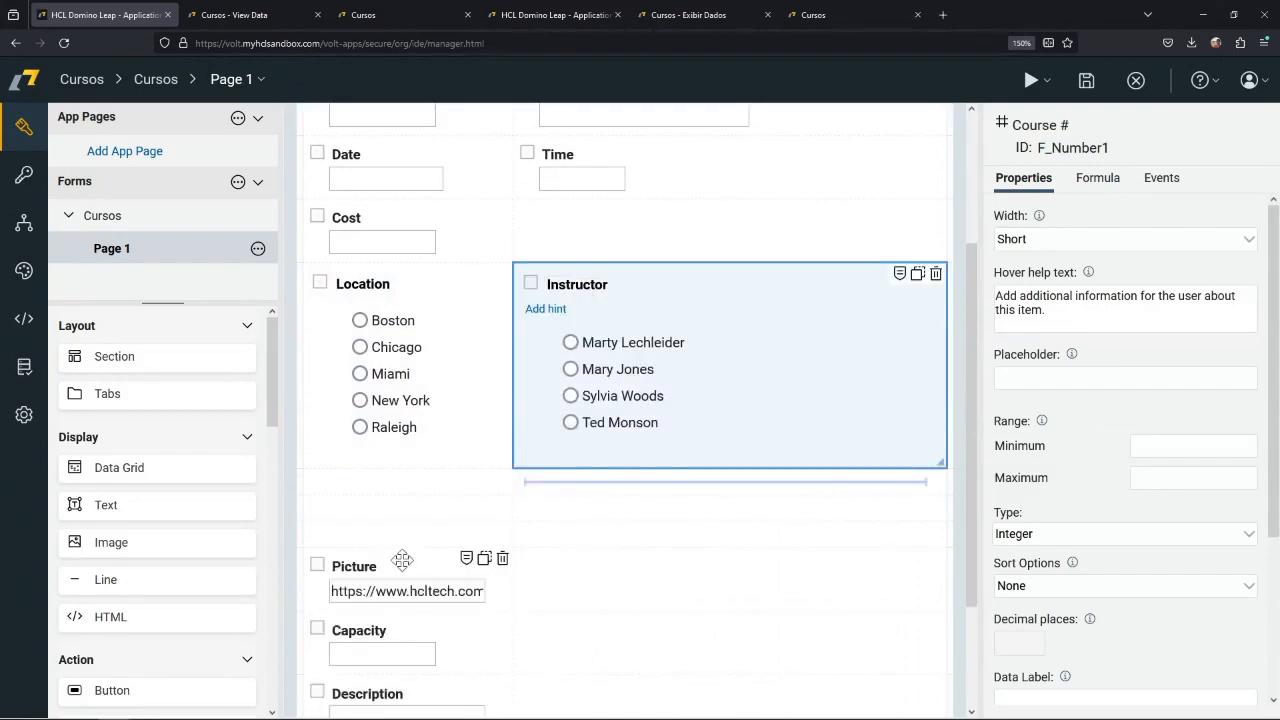
{"action": "left_click_drag", "start_coordinate": [402, 560], "coordinate": [403, 474]}
{"action": "left_click_drag", "start_coordinate": [403, 623], "coordinate": [594, 252]}
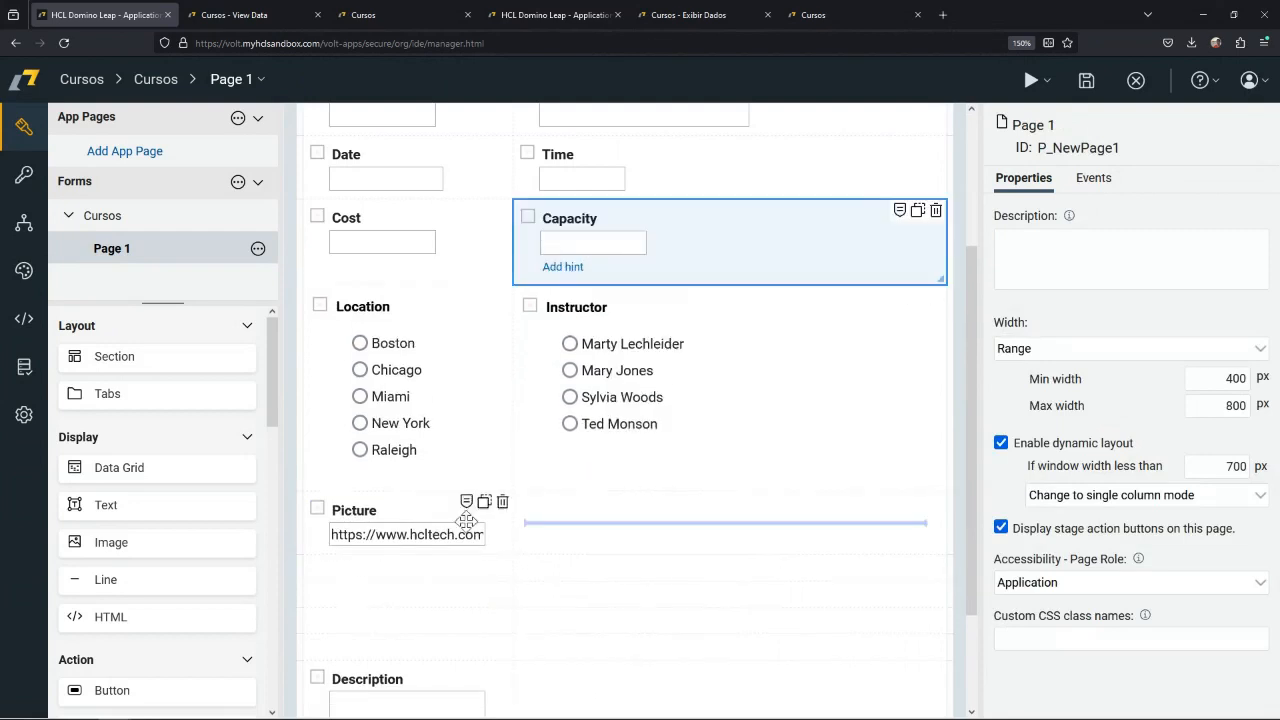
Move the Description field up below Picture and widen it to span both columns.
{"action": "scroll", "coordinate": [466, 521], "scroll_direction": "down", "scroll_amount": 2}
{"action": "left_click_drag", "start_coordinate": [423, 551], "coordinate": [430, 453]}
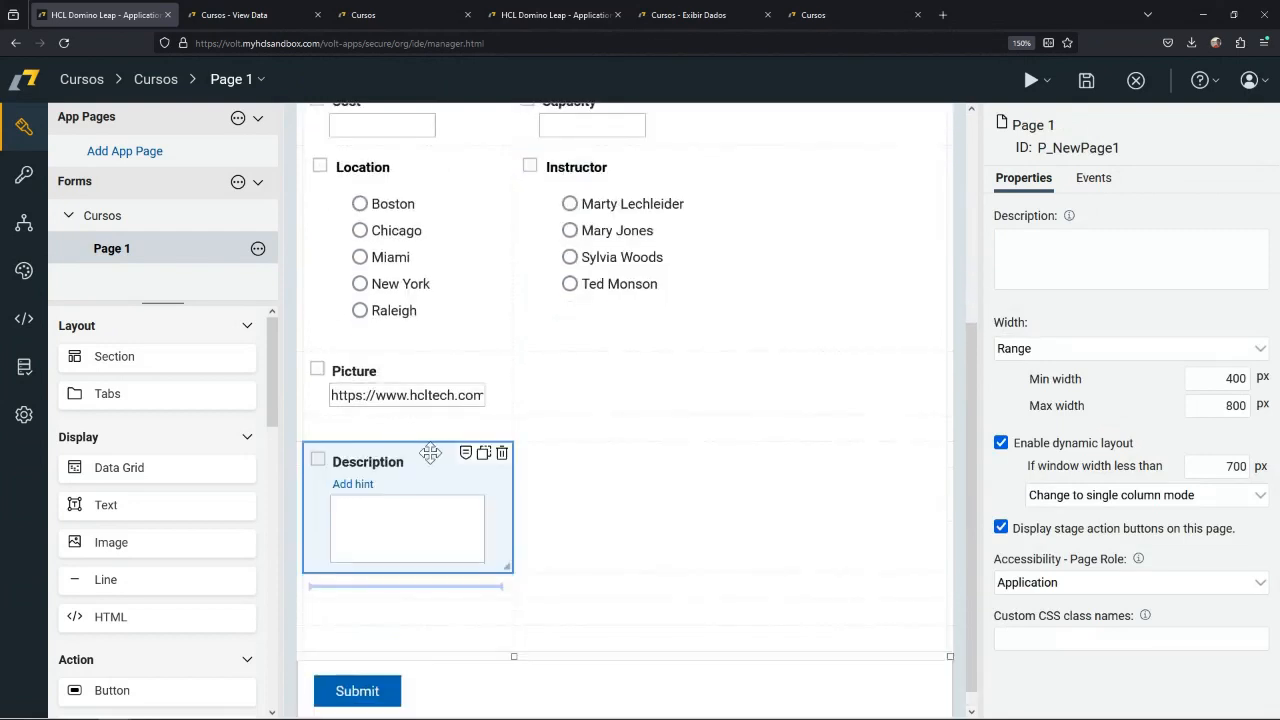
{"action": "left_click_drag", "start_coordinate": [507, 566], "coordinate": [683, 560]}
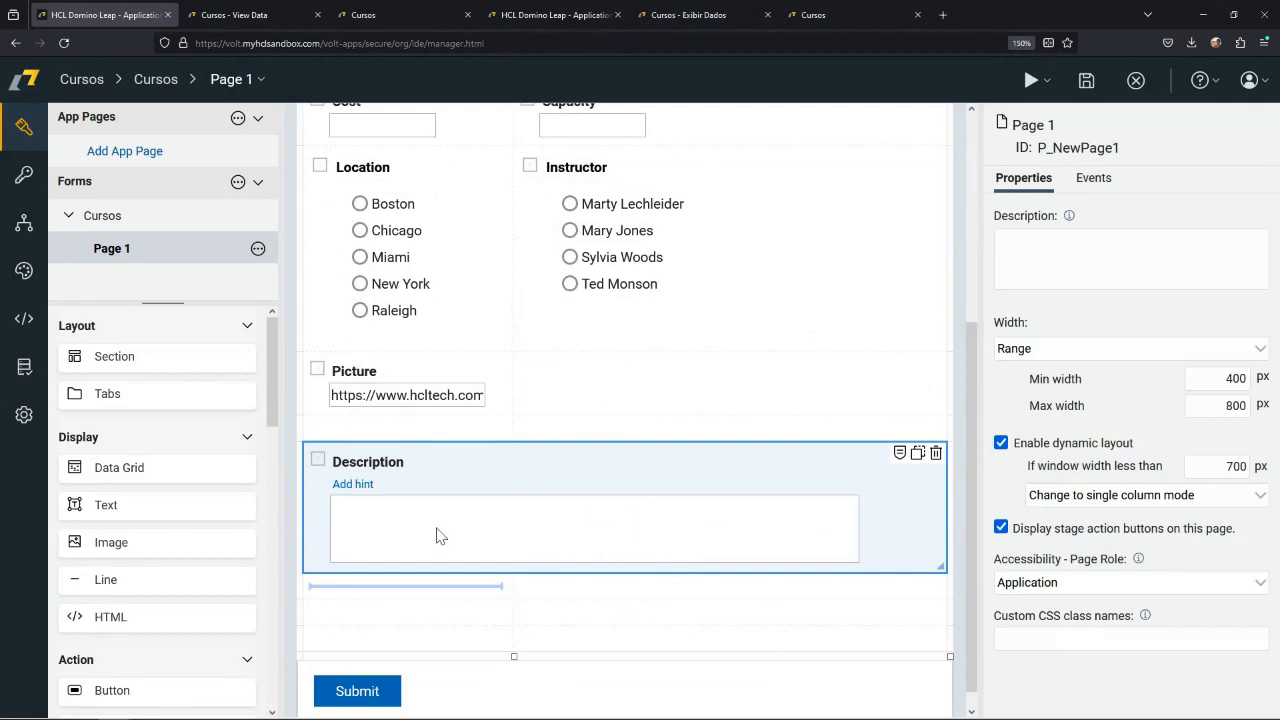
Add an Email entry item to the form beside the Picture field.
{"action": "scroll", "coordinate": [523, 528], "scroll_direction": "up", "scroll_amount": 3}
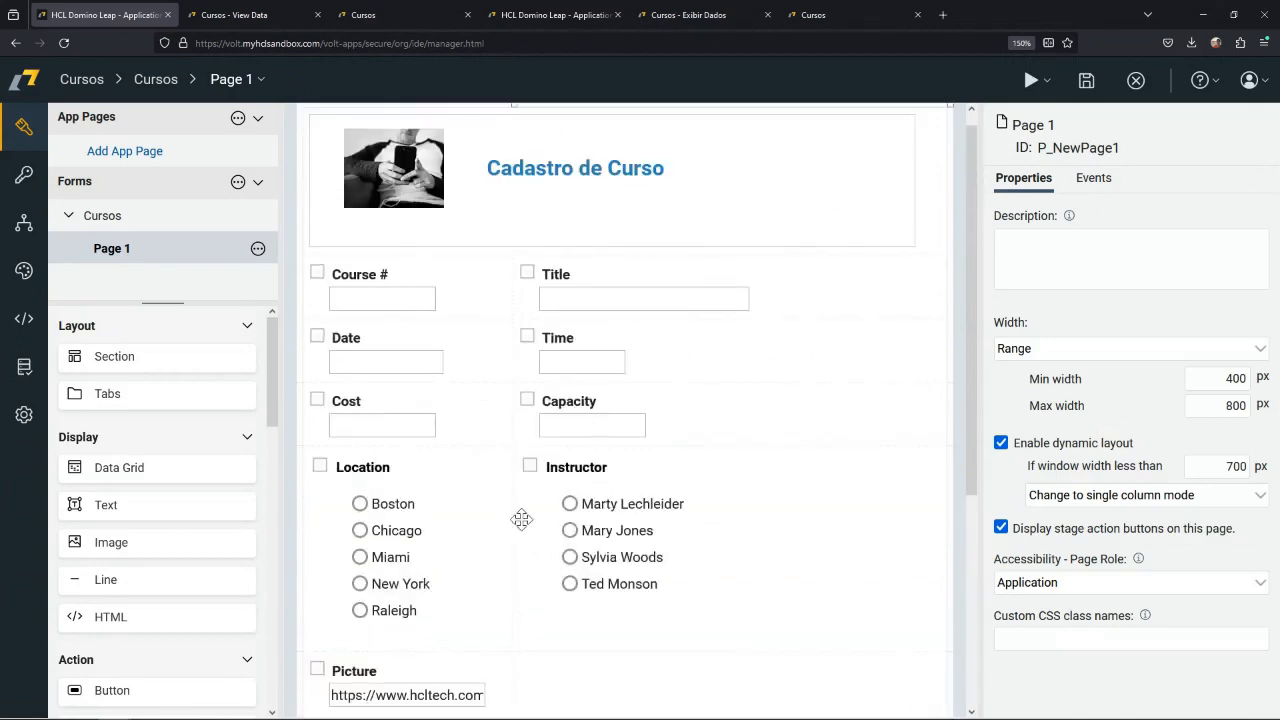
{"action": "scroll", "coordinate": [523, 517], "scroll_direction": "down", "scroll_amount": 2}
{"action": "scroll", "coordinate": [174, 531], "scroll_direction": "down", "scroll_amount": 3}
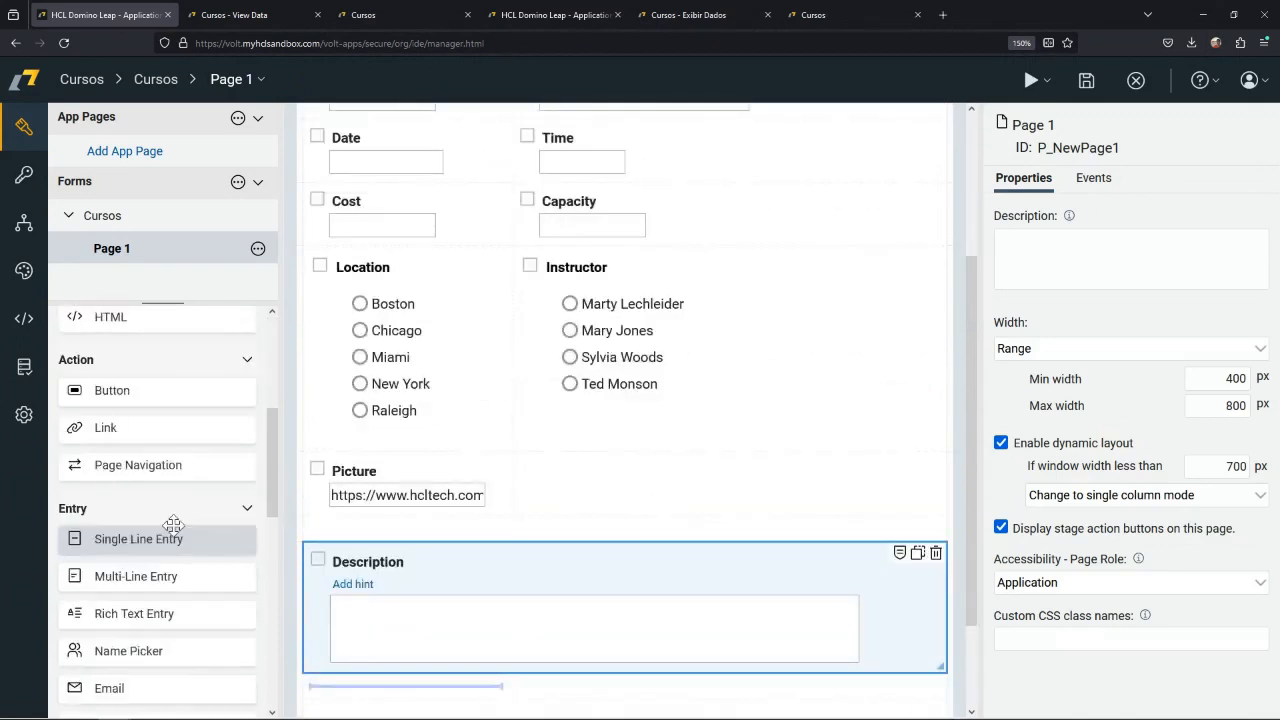
{"action": "scroll", "coordinate": [175, 533], "scroll_direction": "down", "scroll_amount": 2}
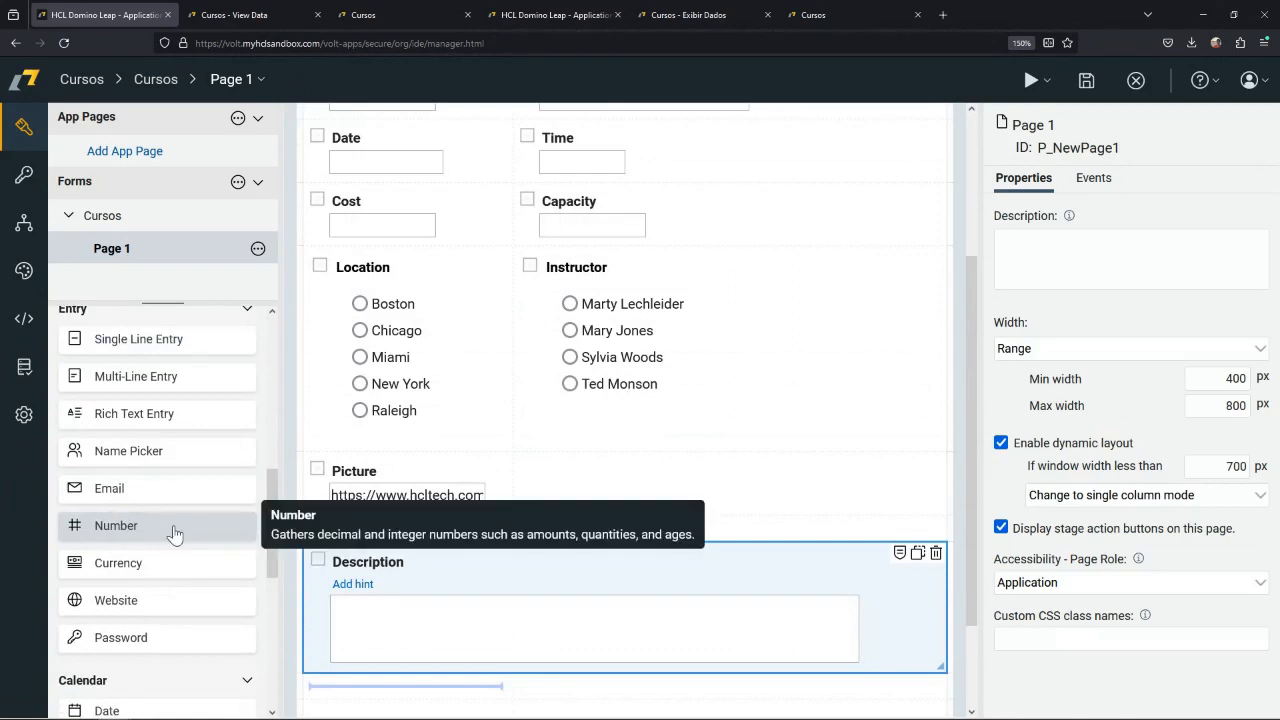
{"action": "scroll", "coordinate": [175, 550], "scroll_direction": "down", "scroll_amount": 2}
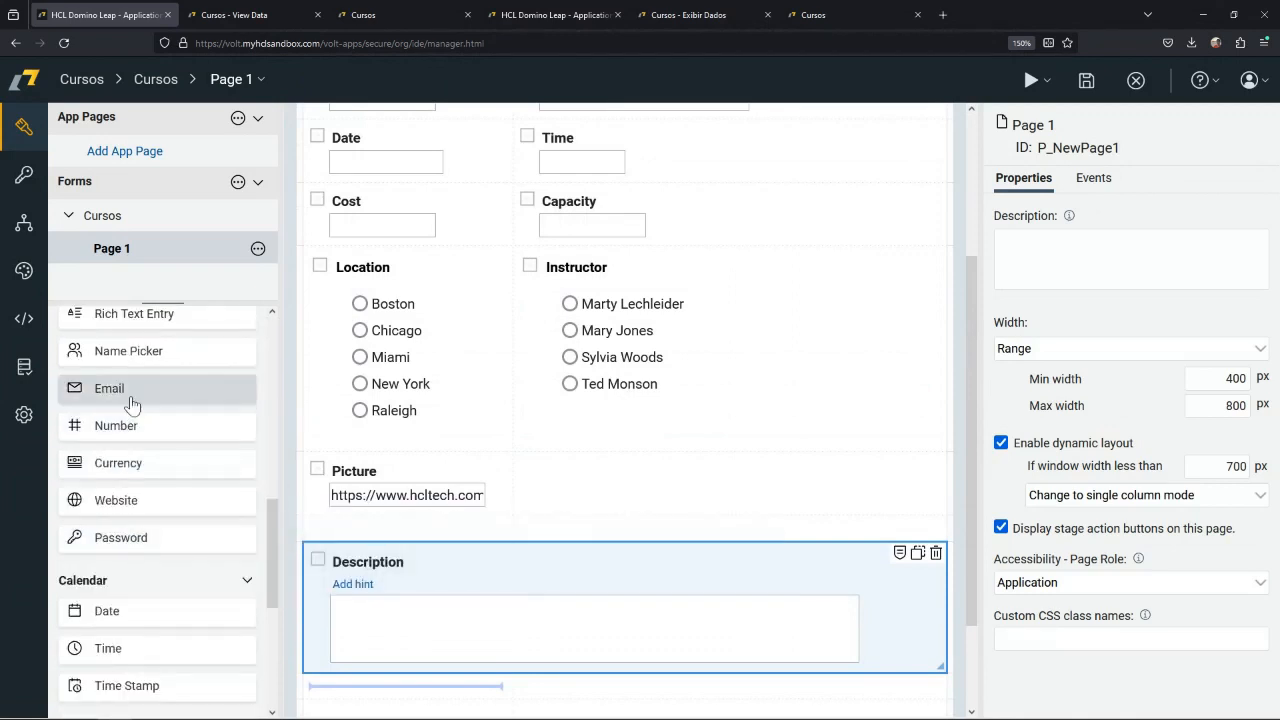
{"action": "left_click_drag", "start_coordinate": [131, 404], "coordinate": [562, 469]}
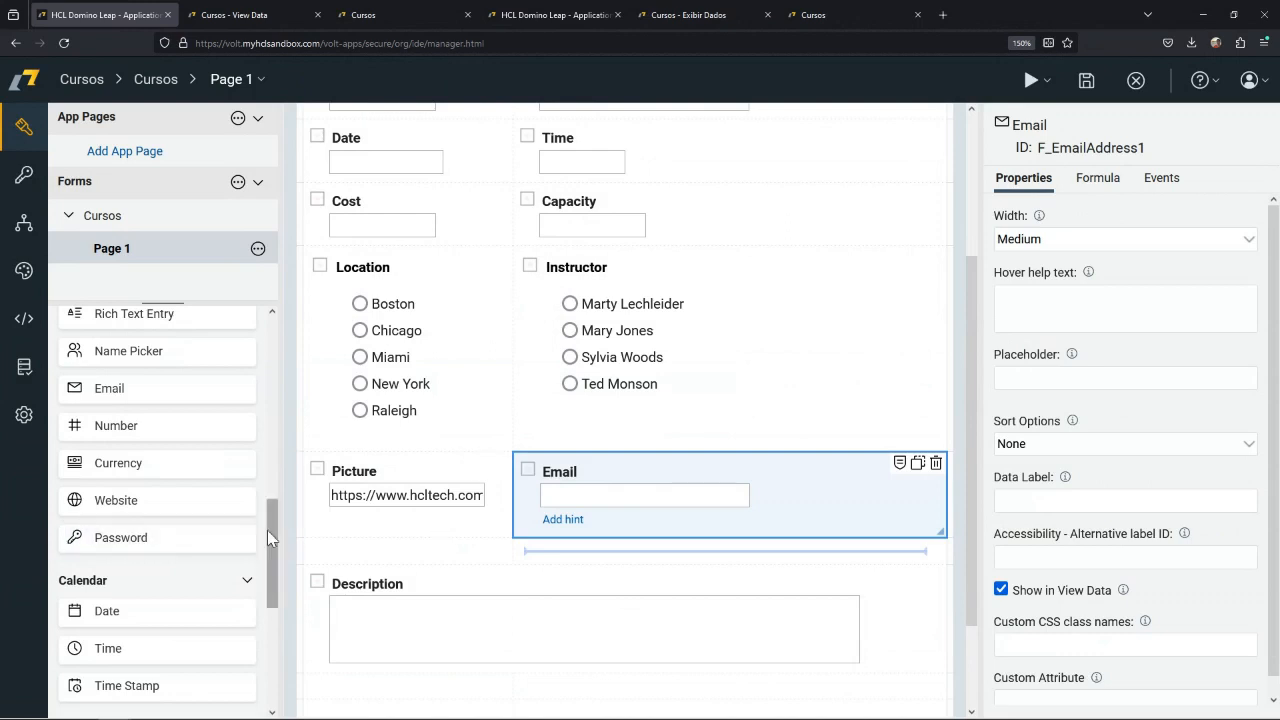
{"action": "left_click_drag", "start_coordinate": [267, 530], "coordinate": [265, 648]}
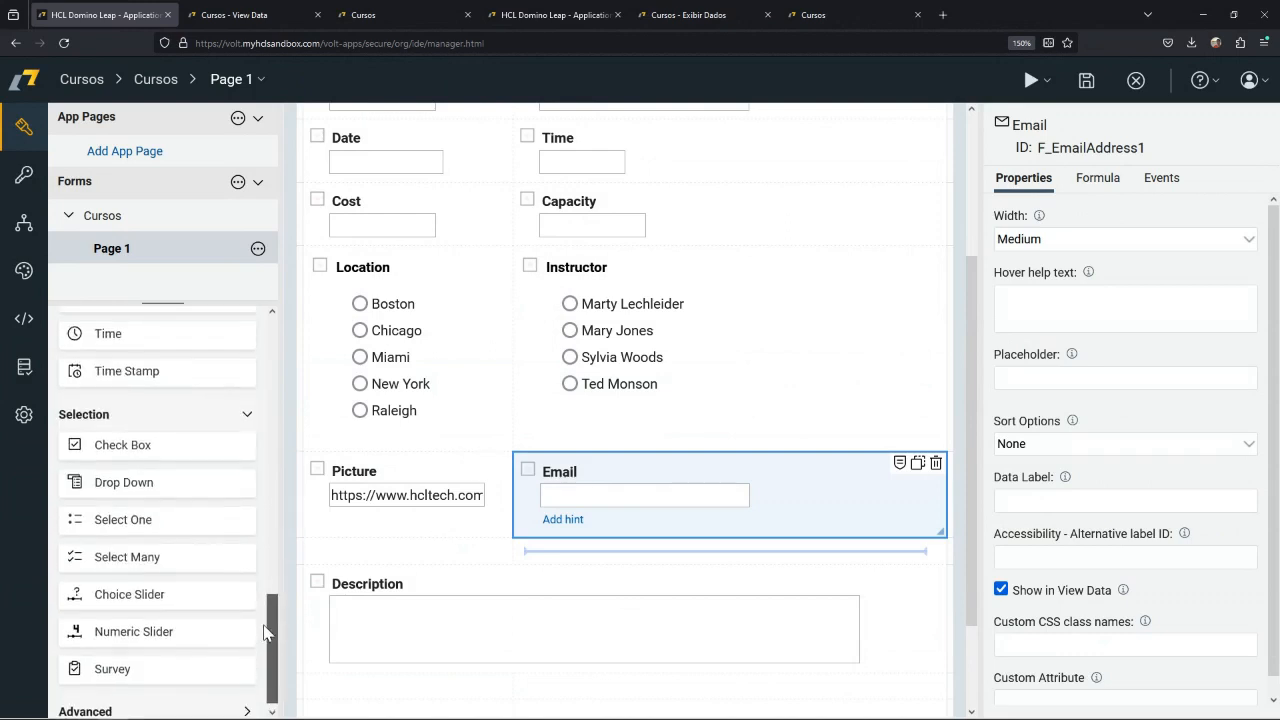
{"action": "left_click_drag", "start_coordinate": [265, 641], "coordinate": [262, 334]}
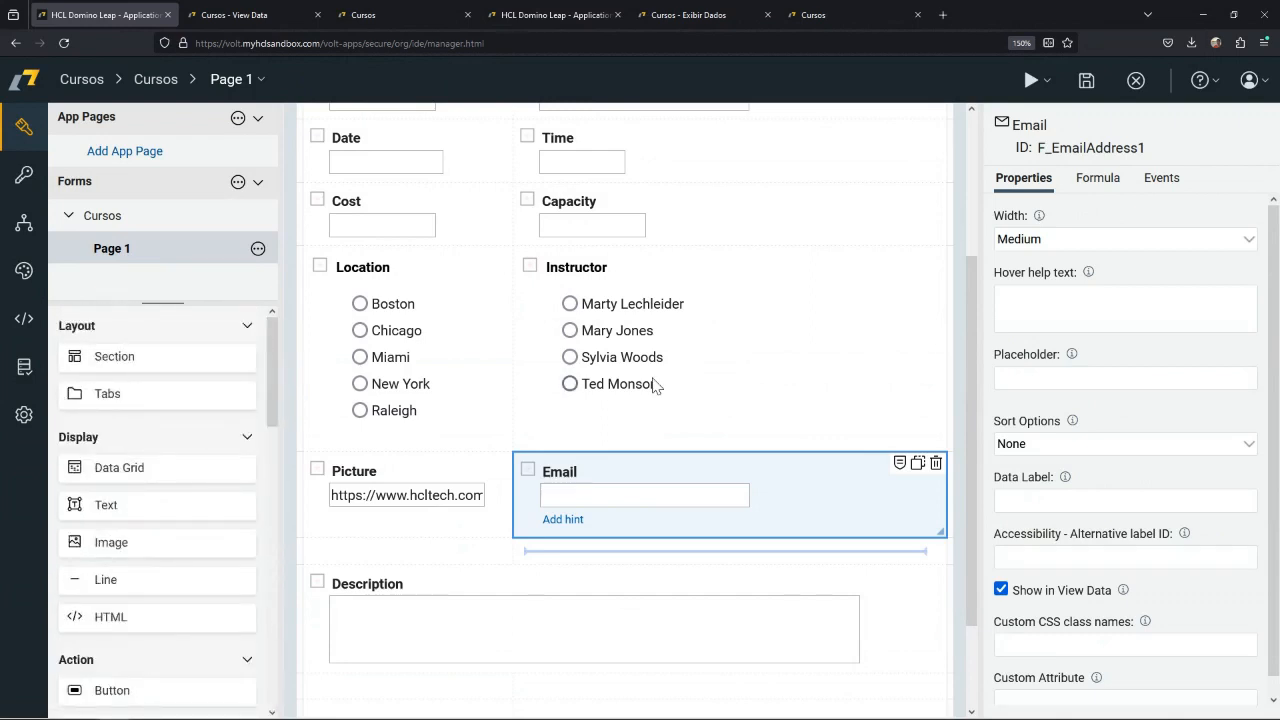
Set the Title field's width to Full width.
{"action": "scroll", "coordinate": [640, 370], "scroll_direction": "up", "scroll_amount": 2}
{"action": "left_click", "coordinate": [614, 297]}
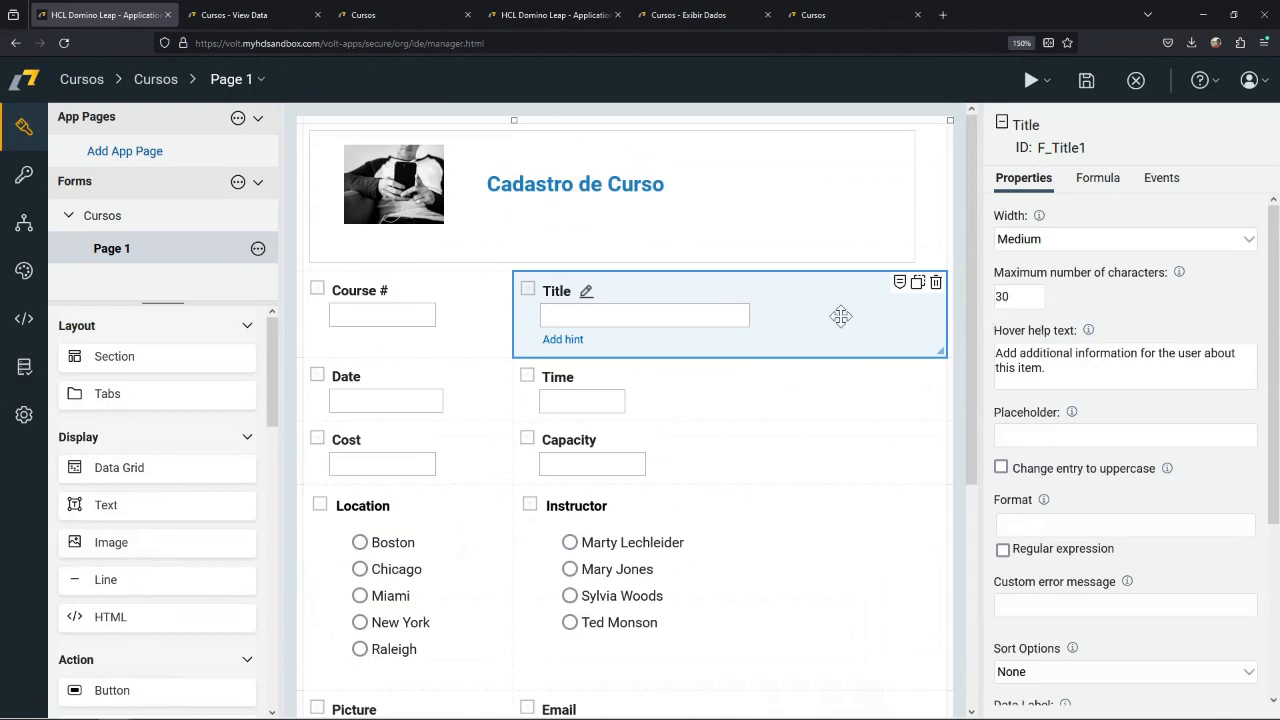
{"action": "left_click", "coordinate": [1071, 240]}
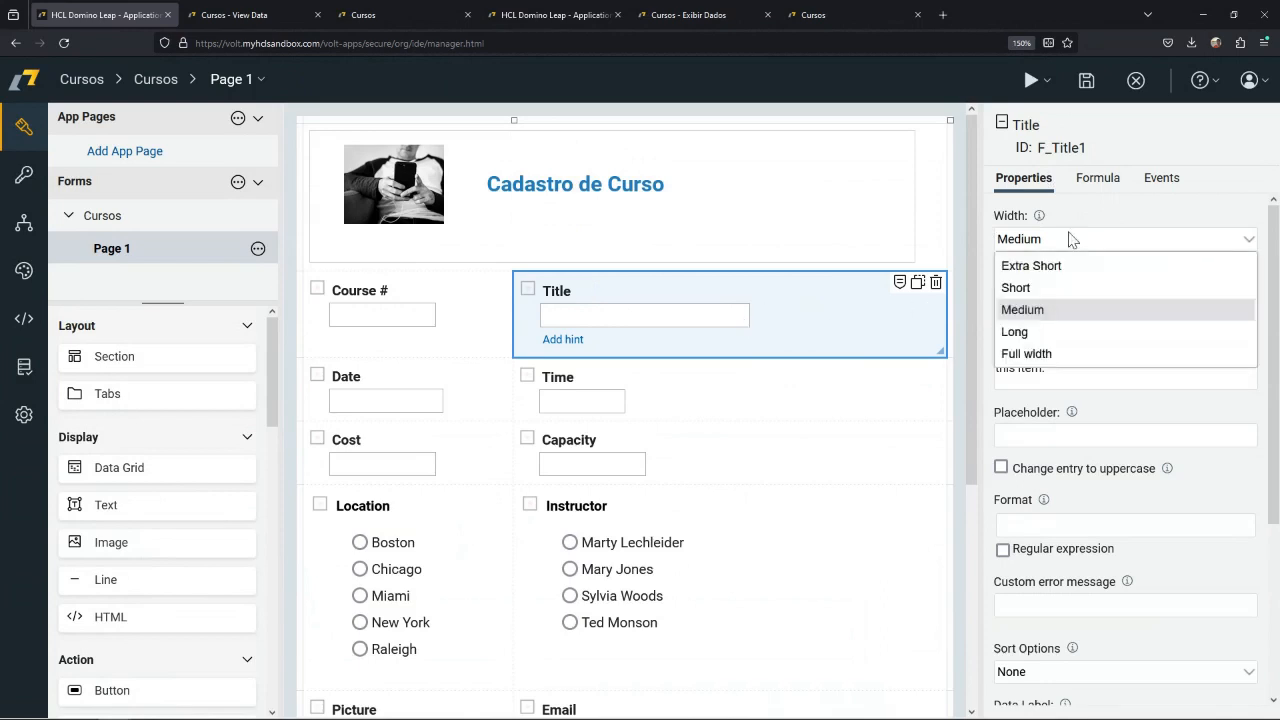
{"action": "left_click", "coordinate": [1045, 355]}
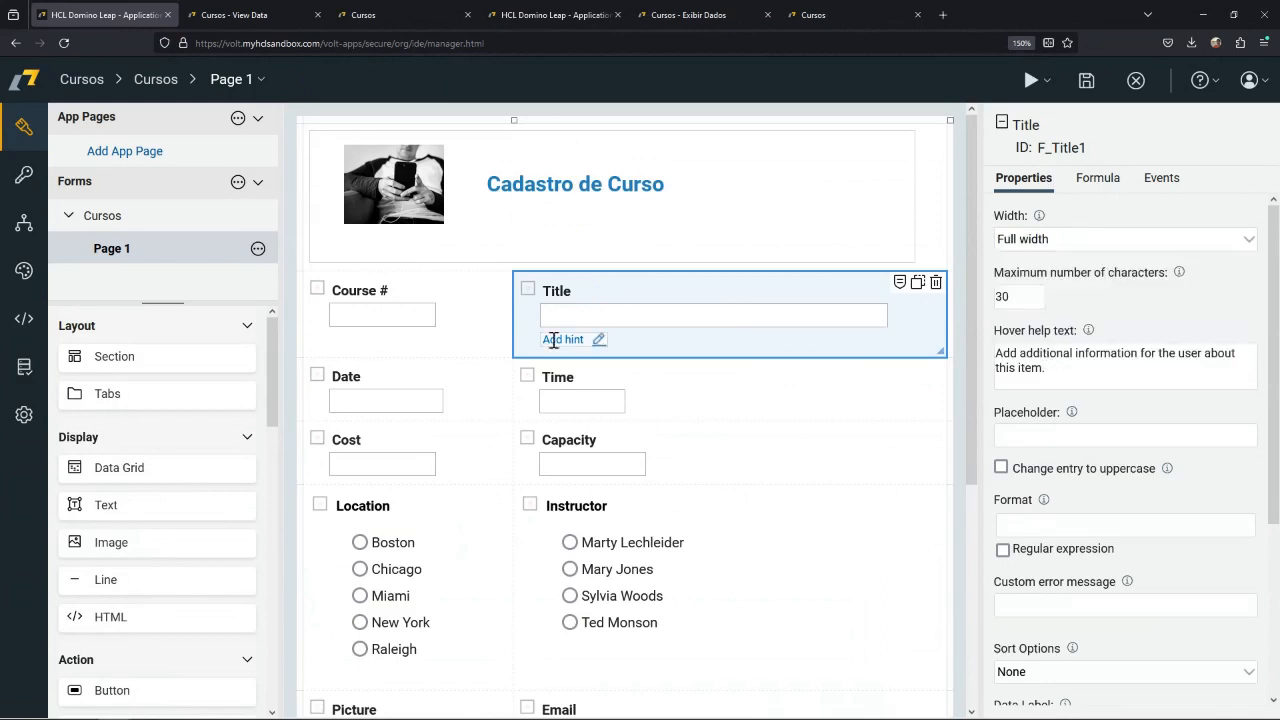
Set the Course # field's placeholder to "informe o número do curso".
{"action": "left_click", "coordinate": [484, 328]}
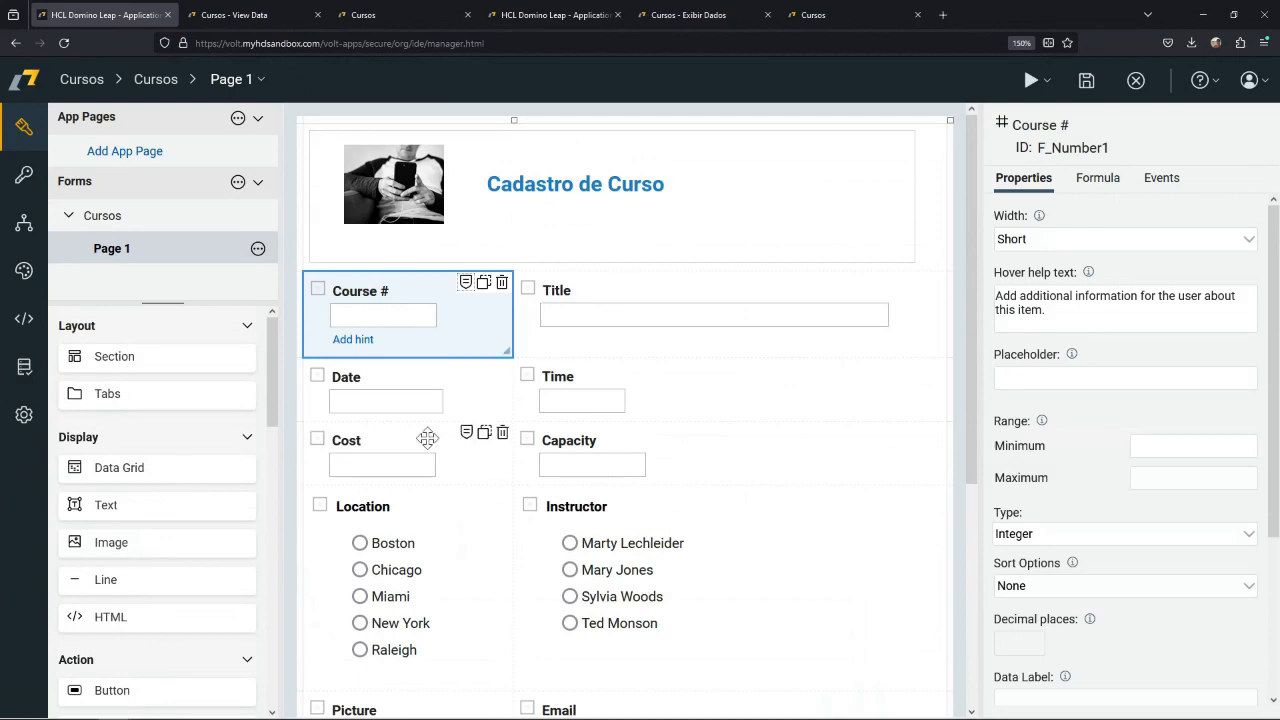
{"action": "left_click", "coordinate": [1032, 379]}
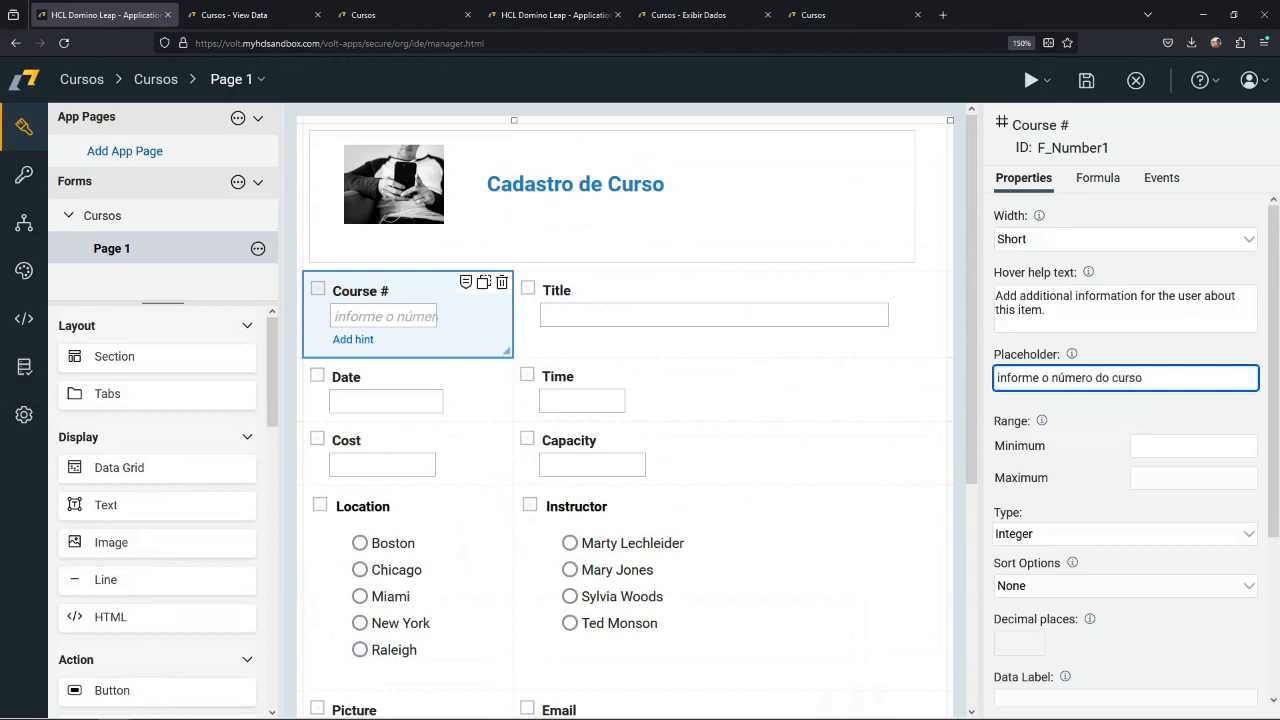
{"action": "left_click", "coordinate": [585, 348]}
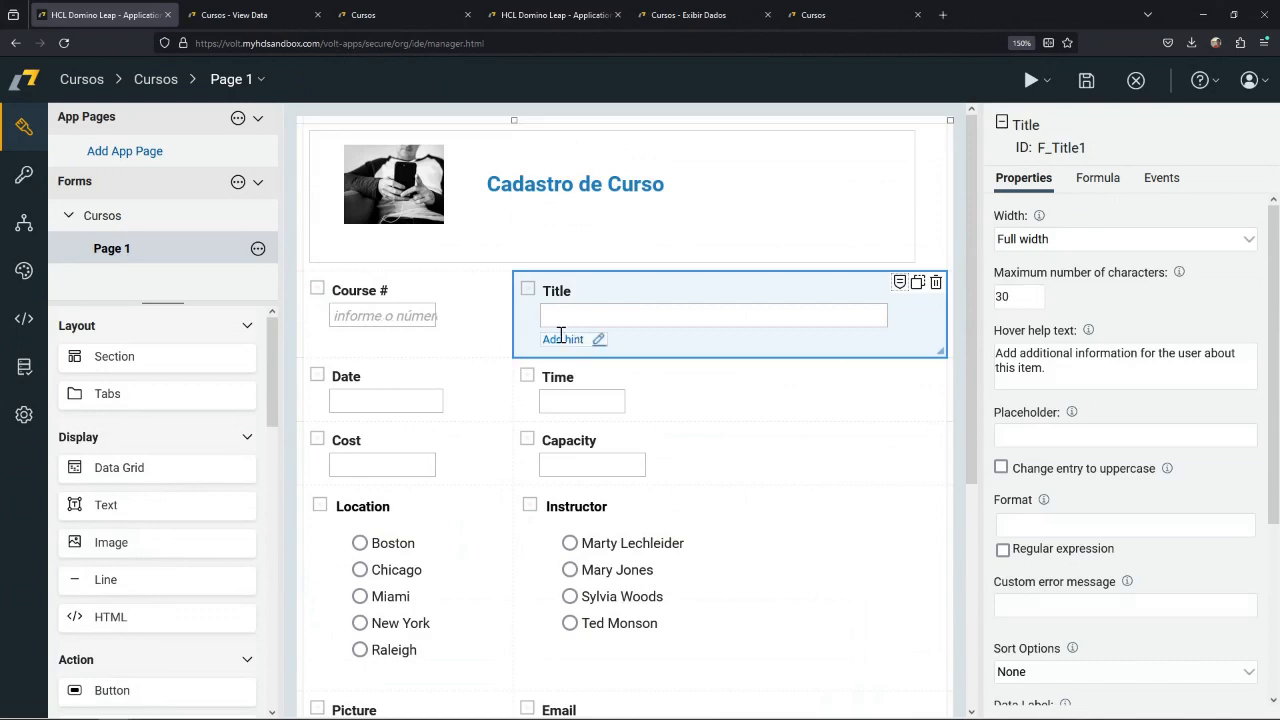
{"action": "left_click", "coordinate": [375, 322]}
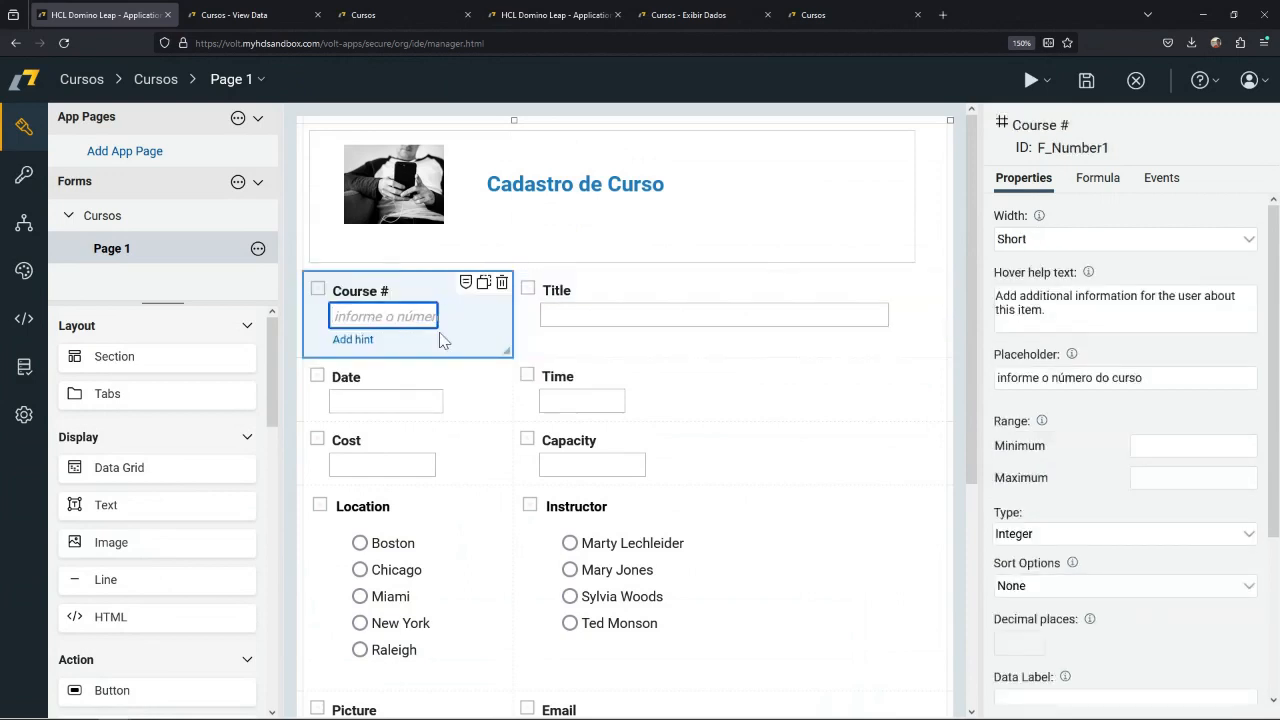
{"action": "left_click", "coordinate": [453, 410]}
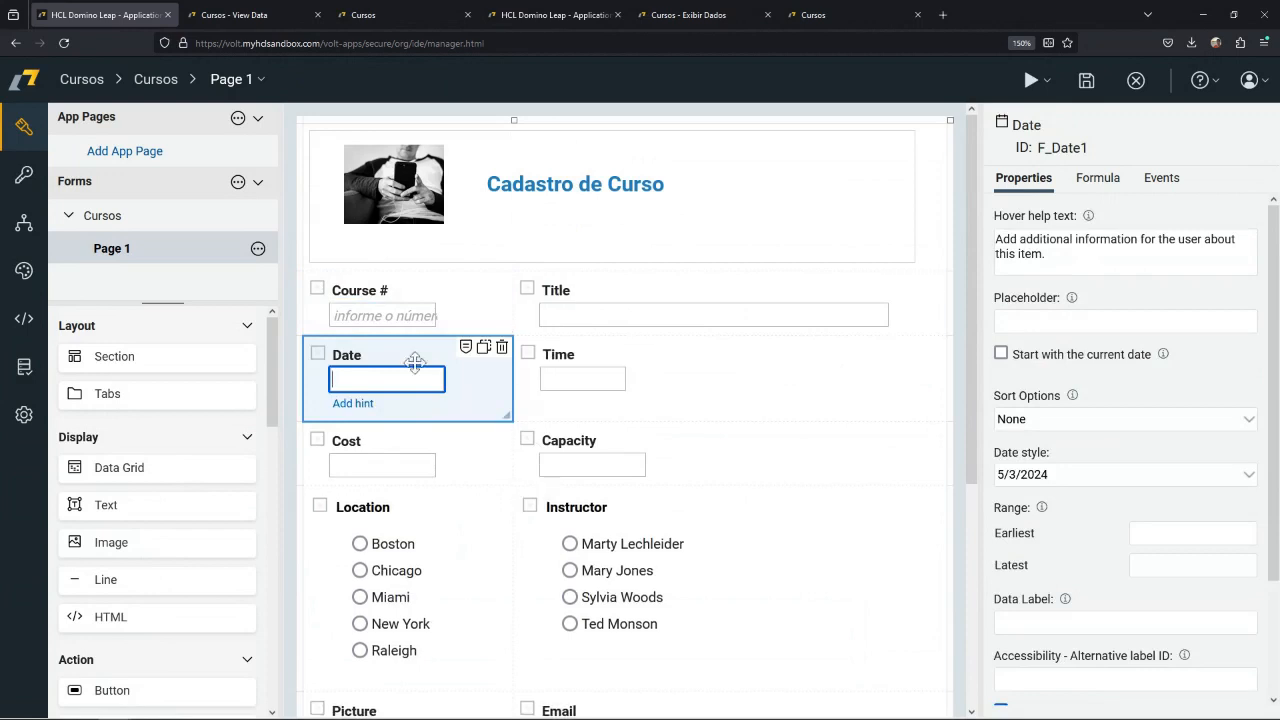
Mark the Course # and Title fields as required.
{"action": "left_click", "coordinate": [317, 291]}
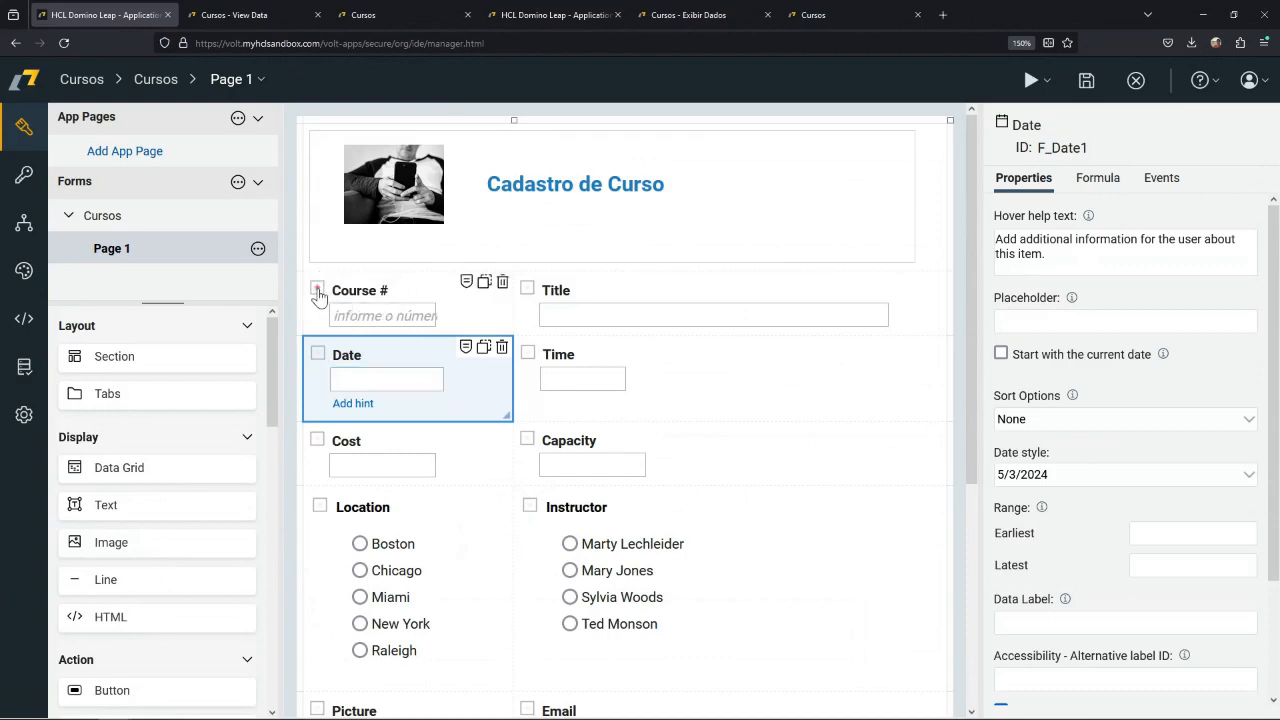
{"action": "left_click", "coordinate": [527, 291]}
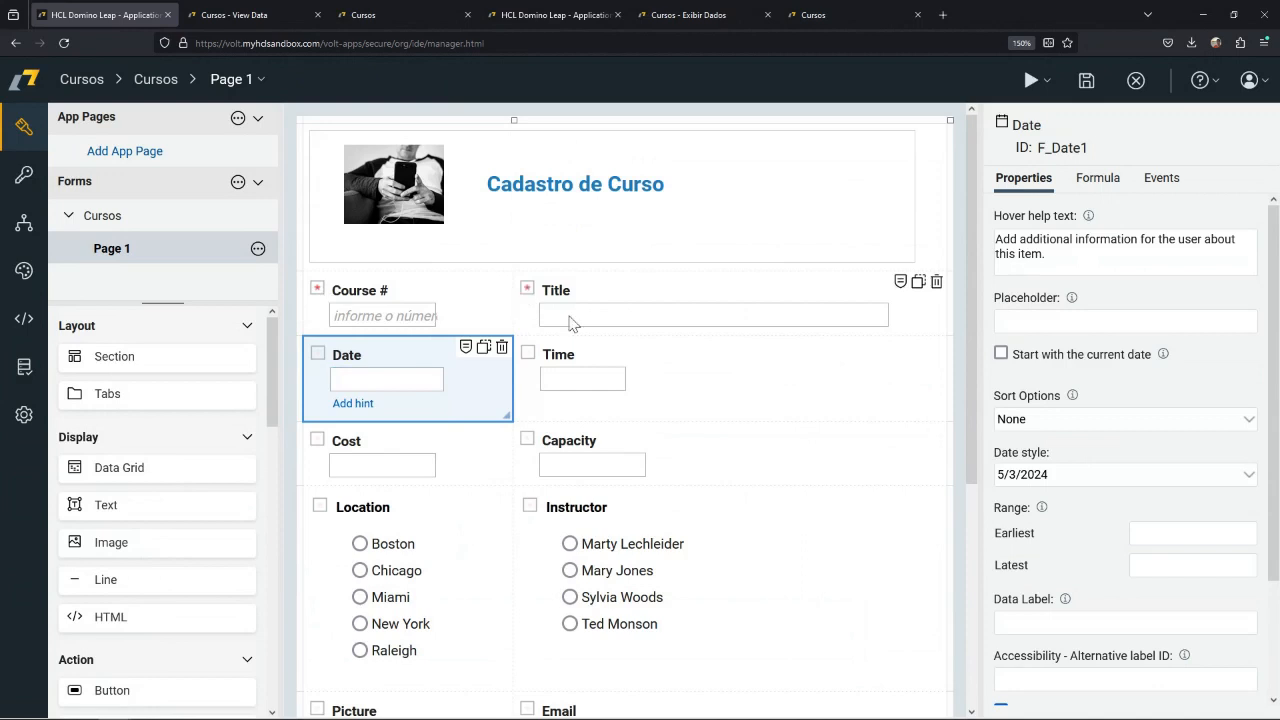
{"action": "left_click", "coordinate": [679, 345]}
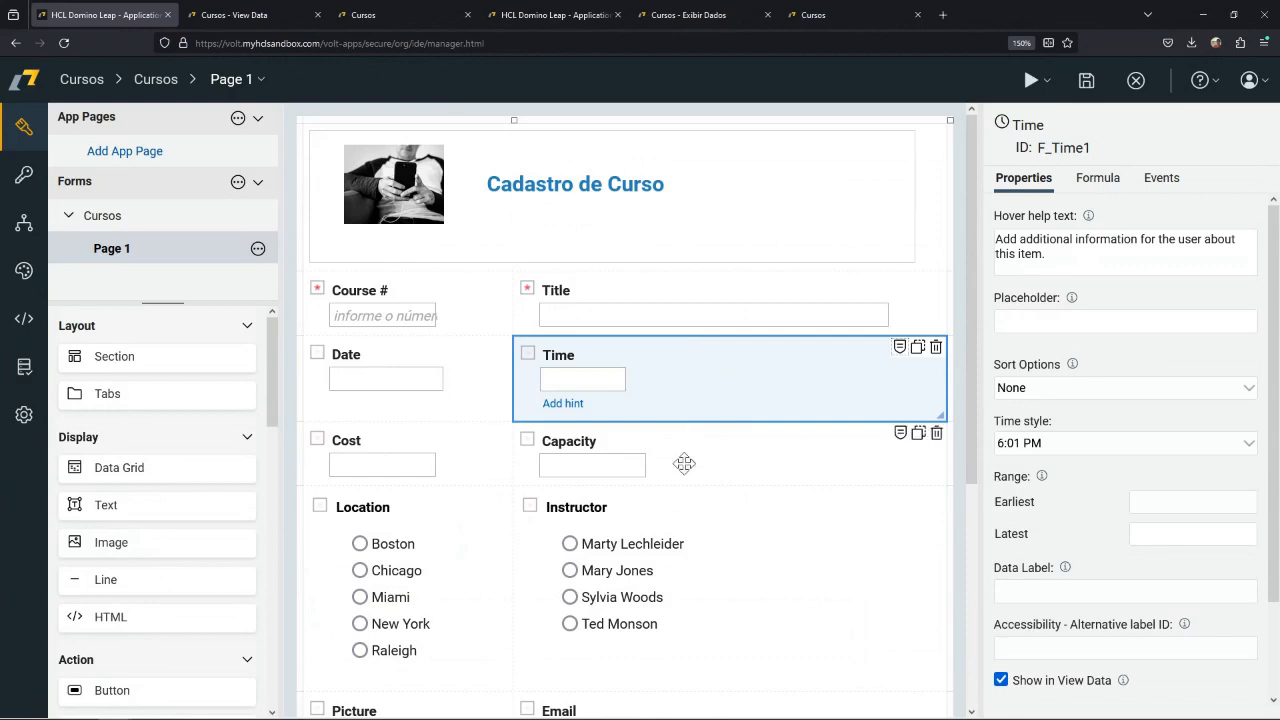
Create a rule for the Date field that shows it when Course # has the condition "Has value".
{"action": "left_click", "coordinate": [451, 387]}
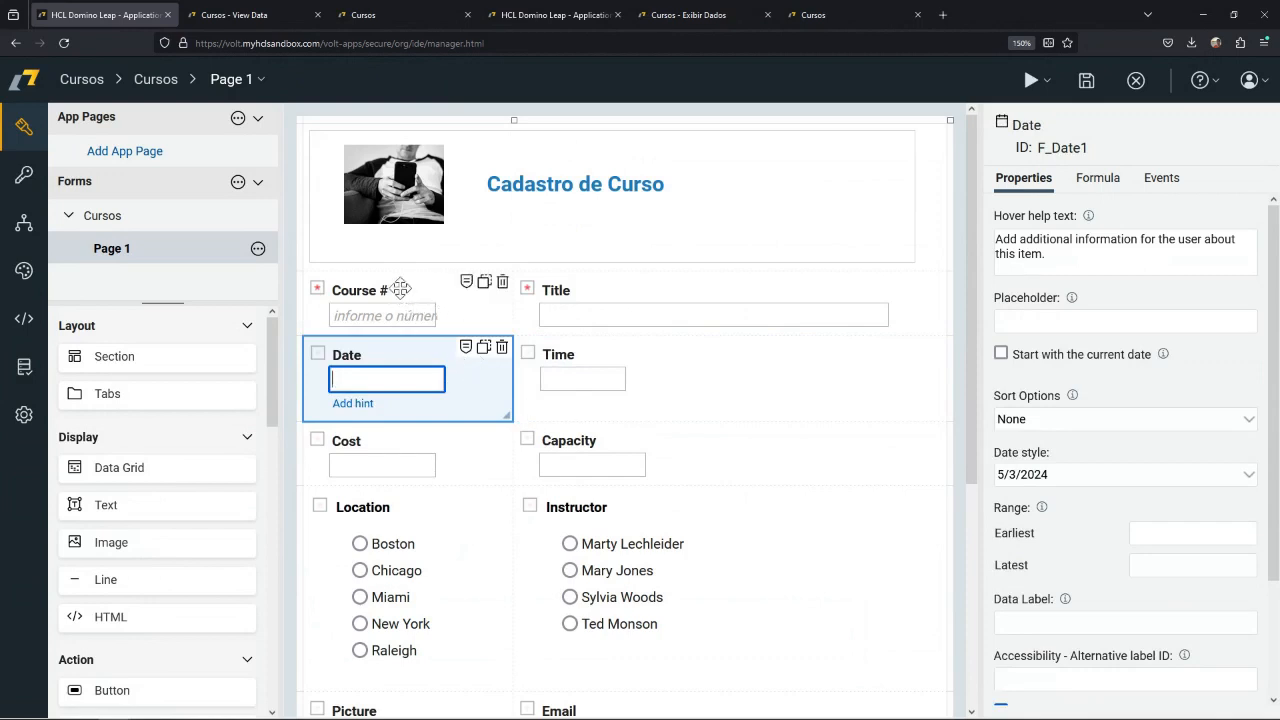
{"action": "left_click", "coordinate": [466, 351]}
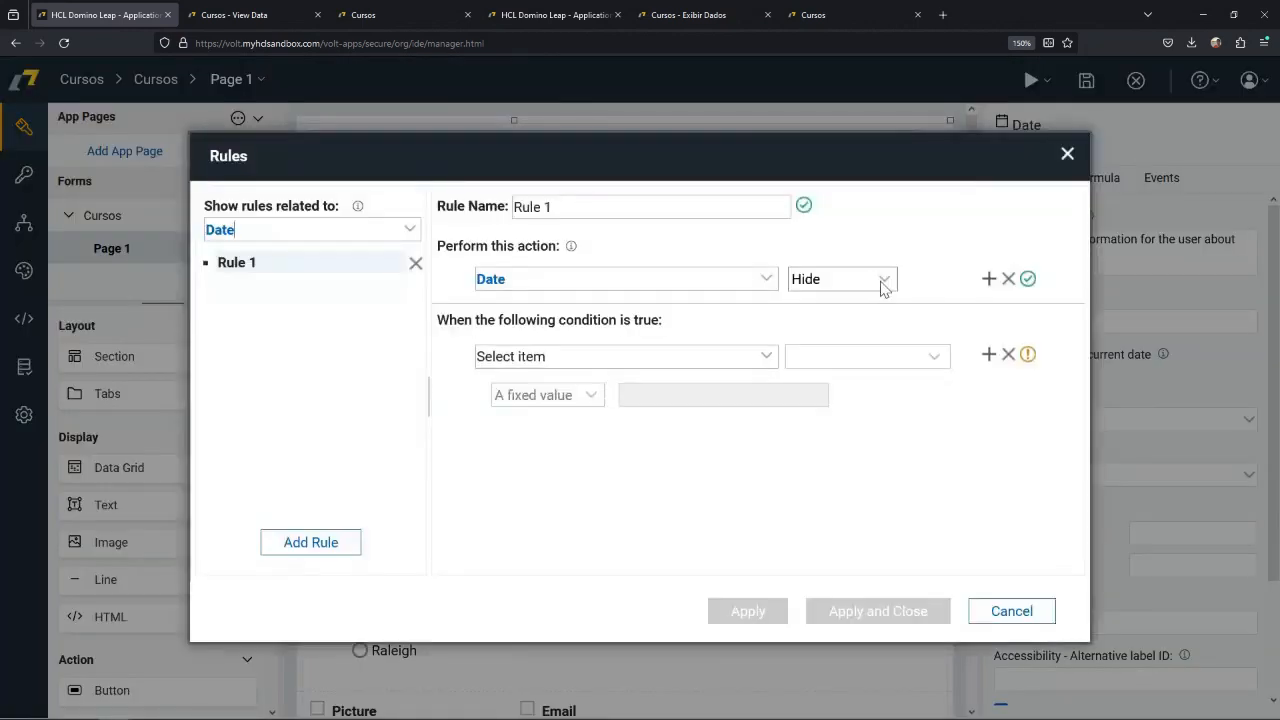
{"action": "left_click", "coordinate": [885, 279]}
{"action": "left_click", "coordinate": [844, 308]}
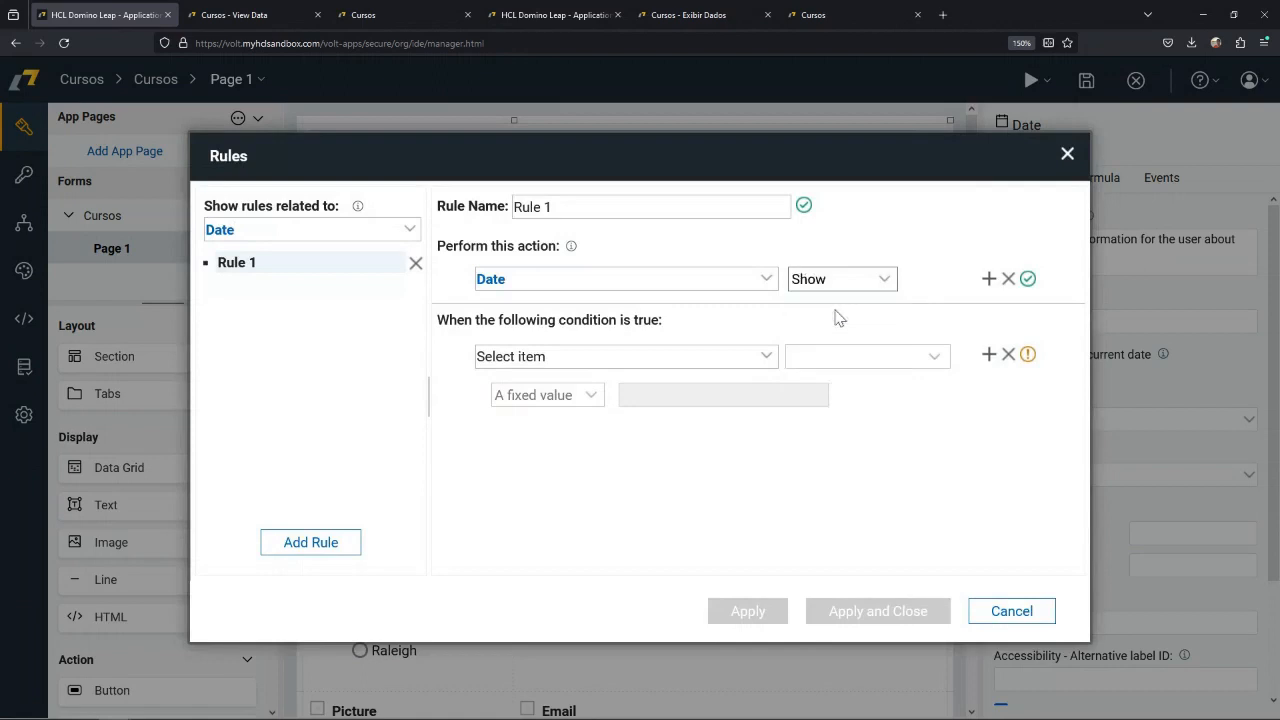
{"action": "left_click", "coordinate": [767, 362]}
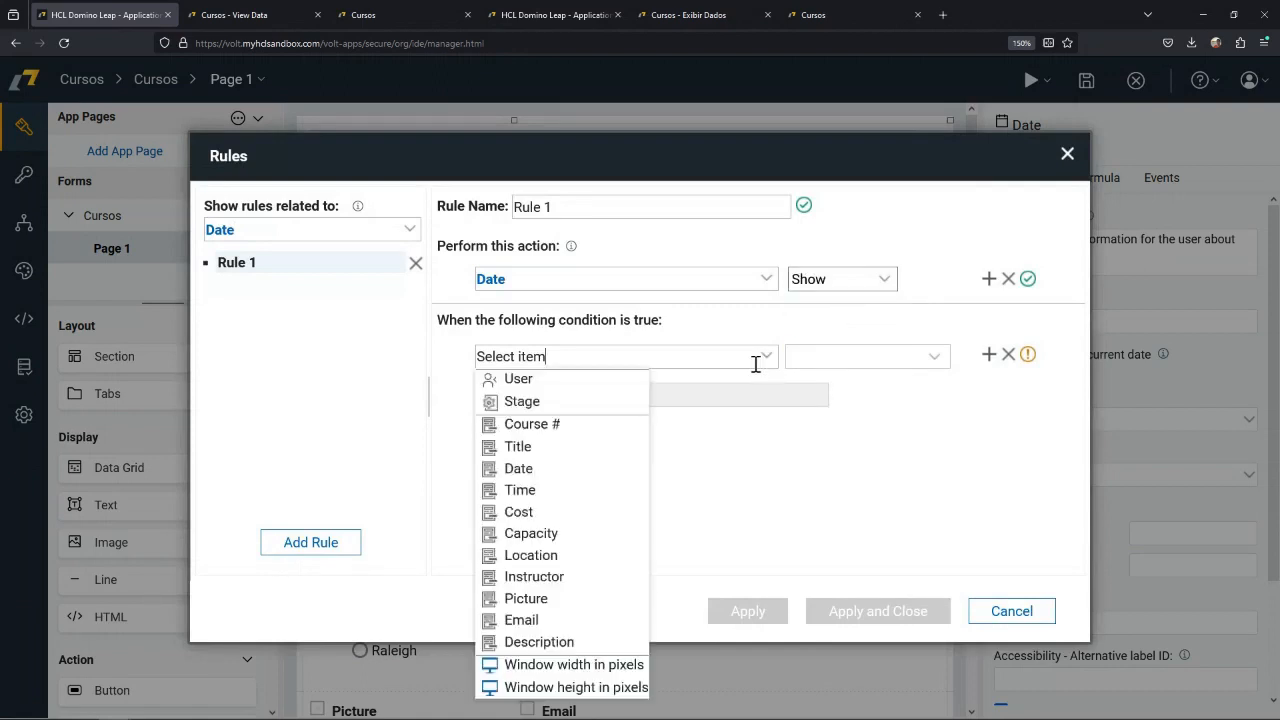
{"action": "left_click", "coordinate": [553, 426]}
{"action": "left_click", "coordinate": [897, 356]}
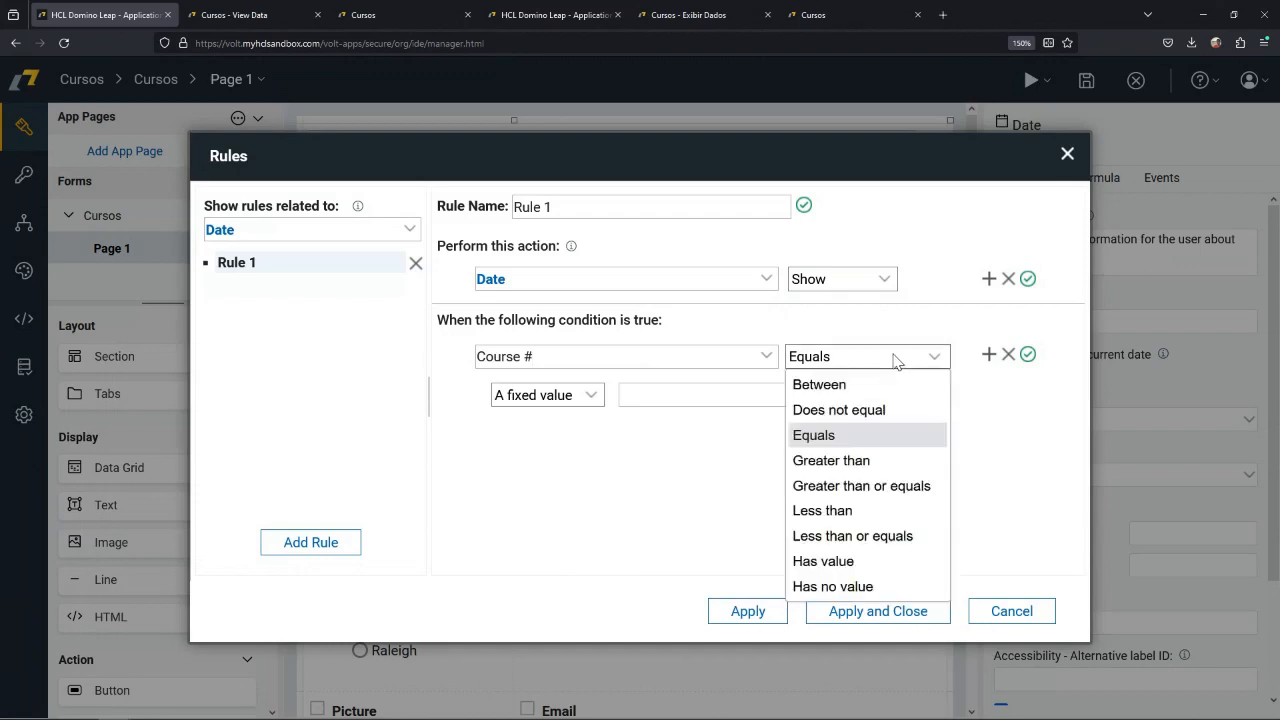
{"action": "left_click", "coordinate": [851, 562]}
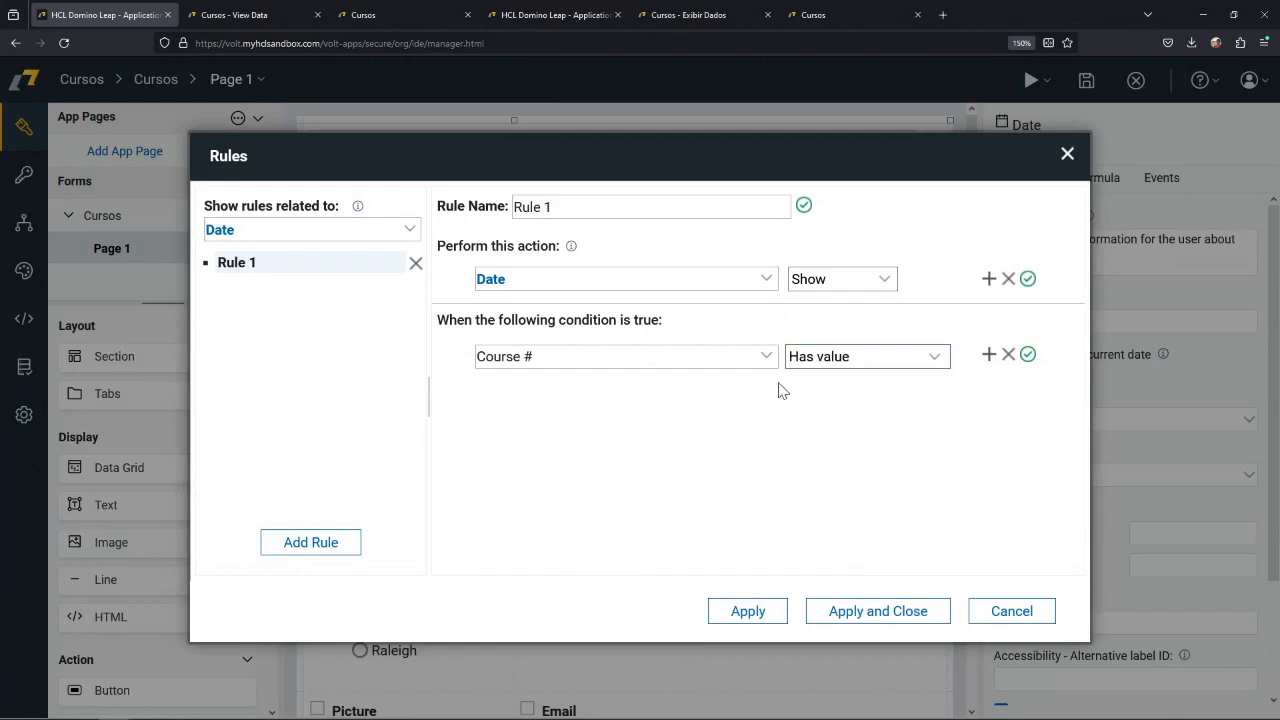
Try the Equals operator in the Date rule's Course # condition and check the available items and comparison types.
{"action": "left_click", "coordinate": [938, 362]}
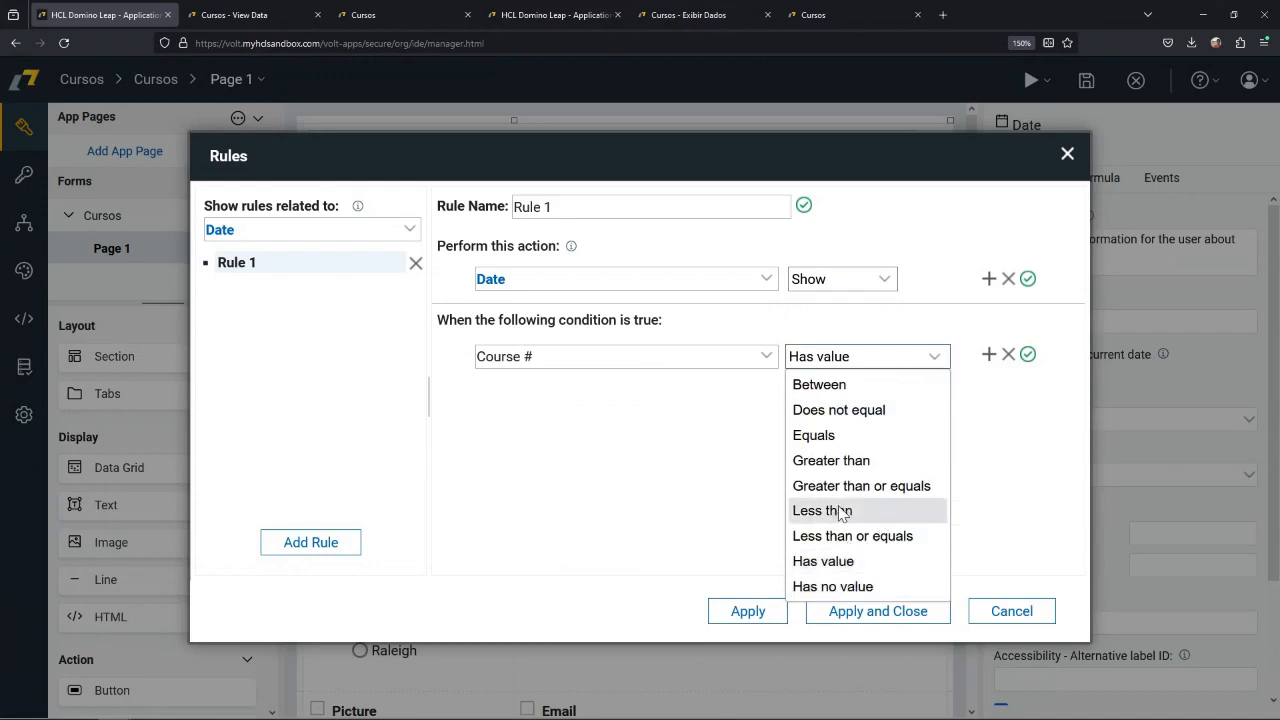
{"action": "left_click", "coordinate": [743, 401]}
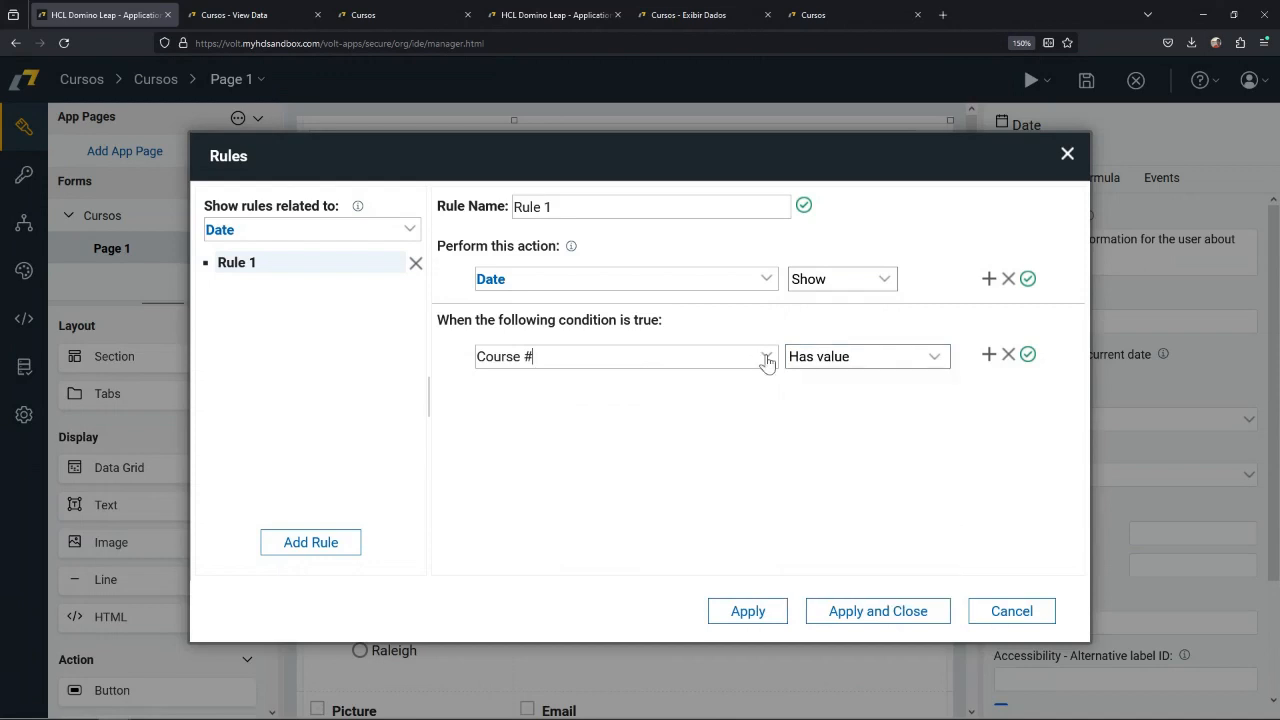
{"action": "left_click", "coordinate": [766, 358]}
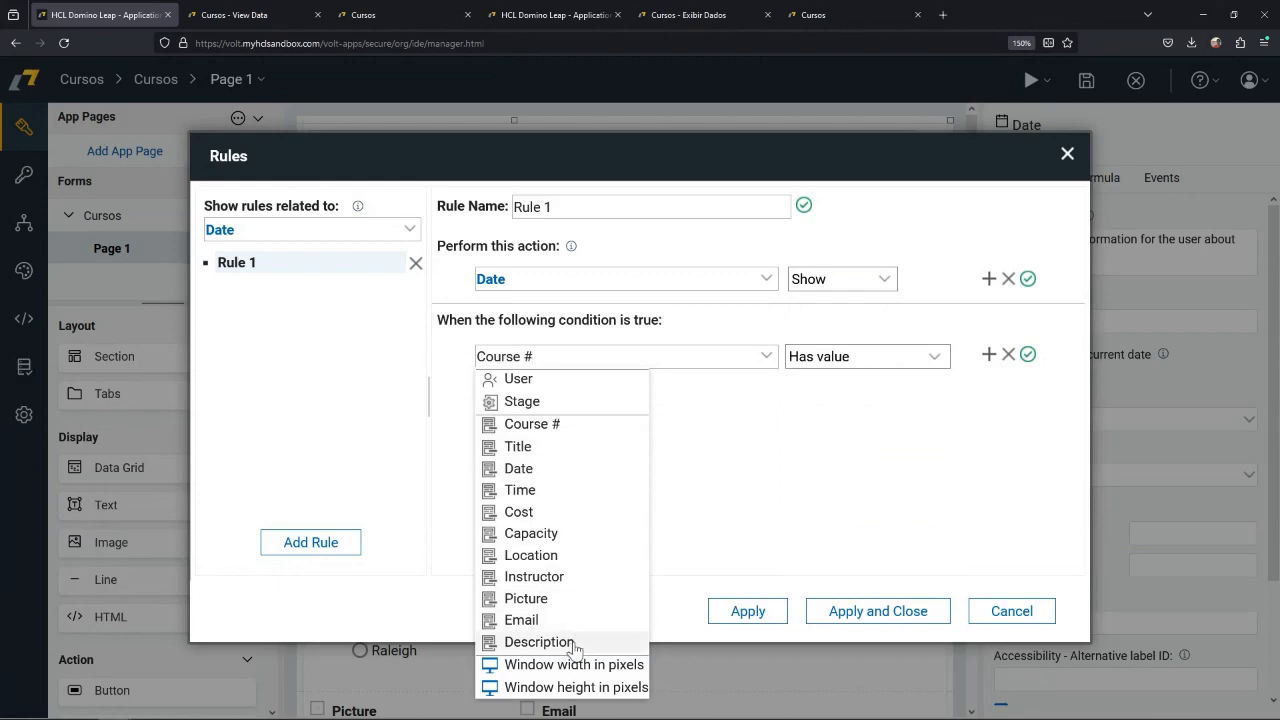
{"action": "left_click", "coordinate": [869, 389]}
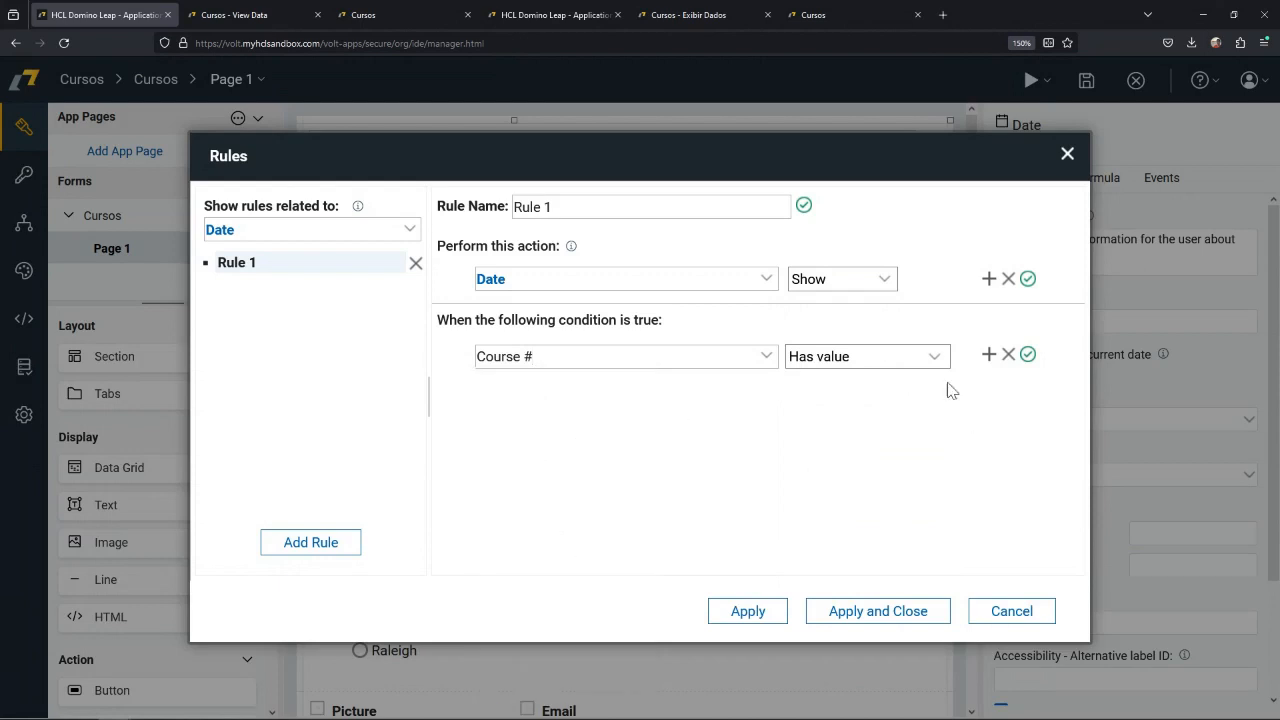
{"action": "left_click", "coordinate": [857, 358]}
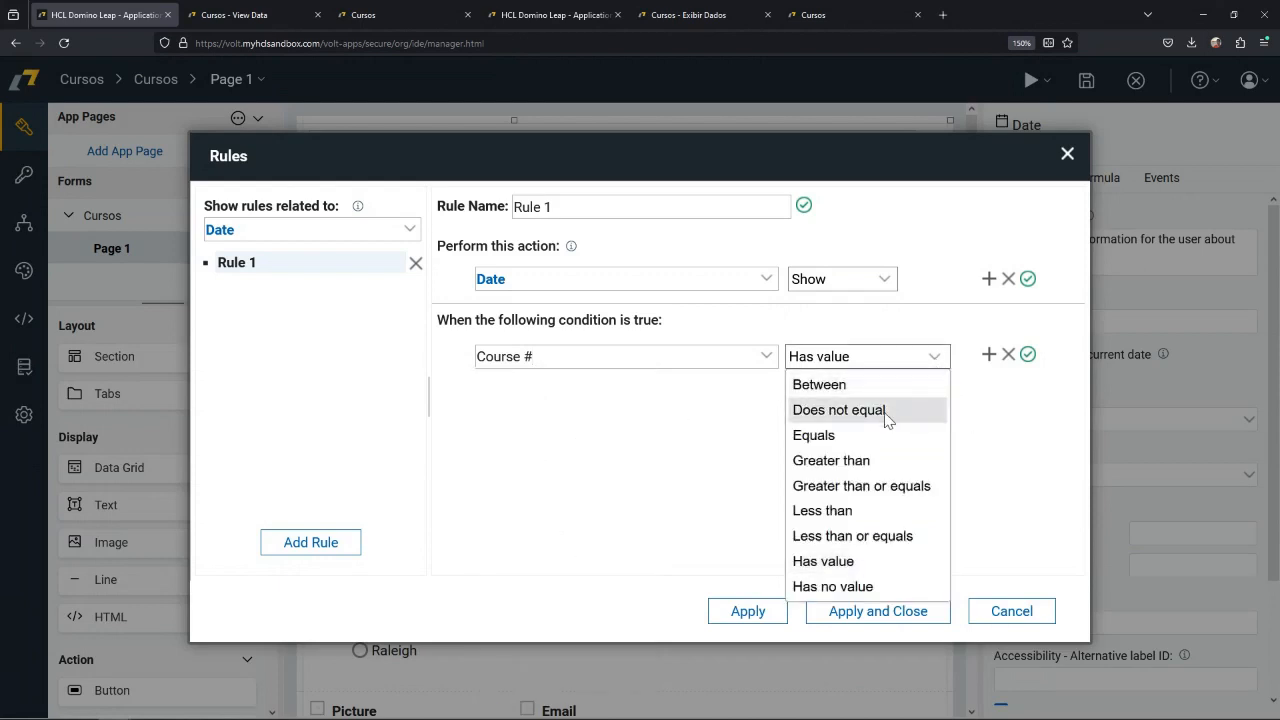
{"action": "left_click", "coordinate": [857, 436]}
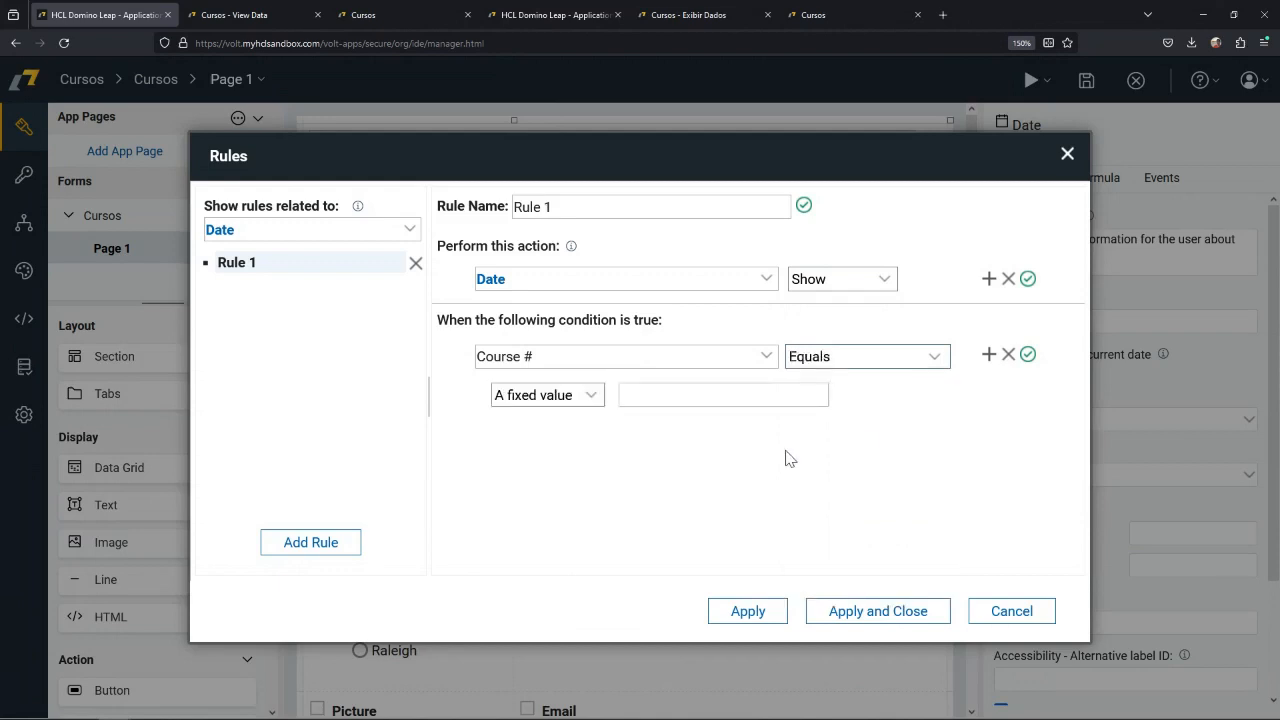
{"action": "left_click", "coordinate": [592, 396]}
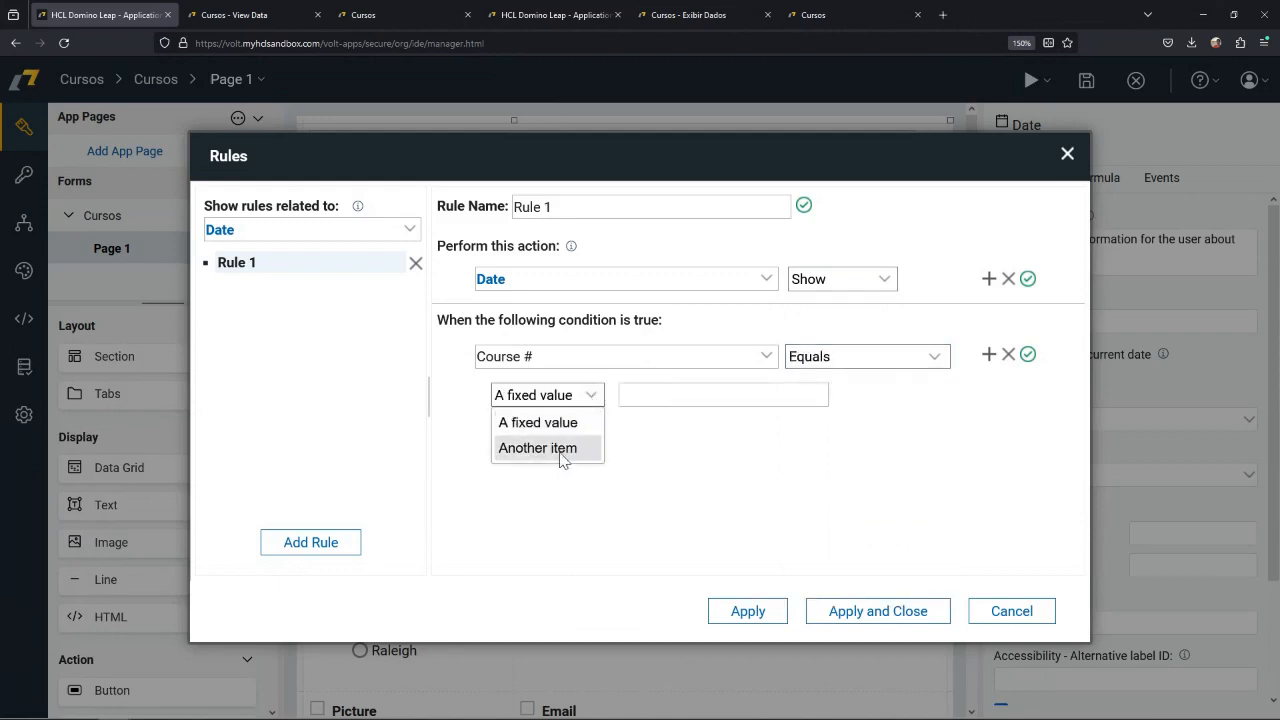
{"action": "left_click", "coordinate": [688, 447]}
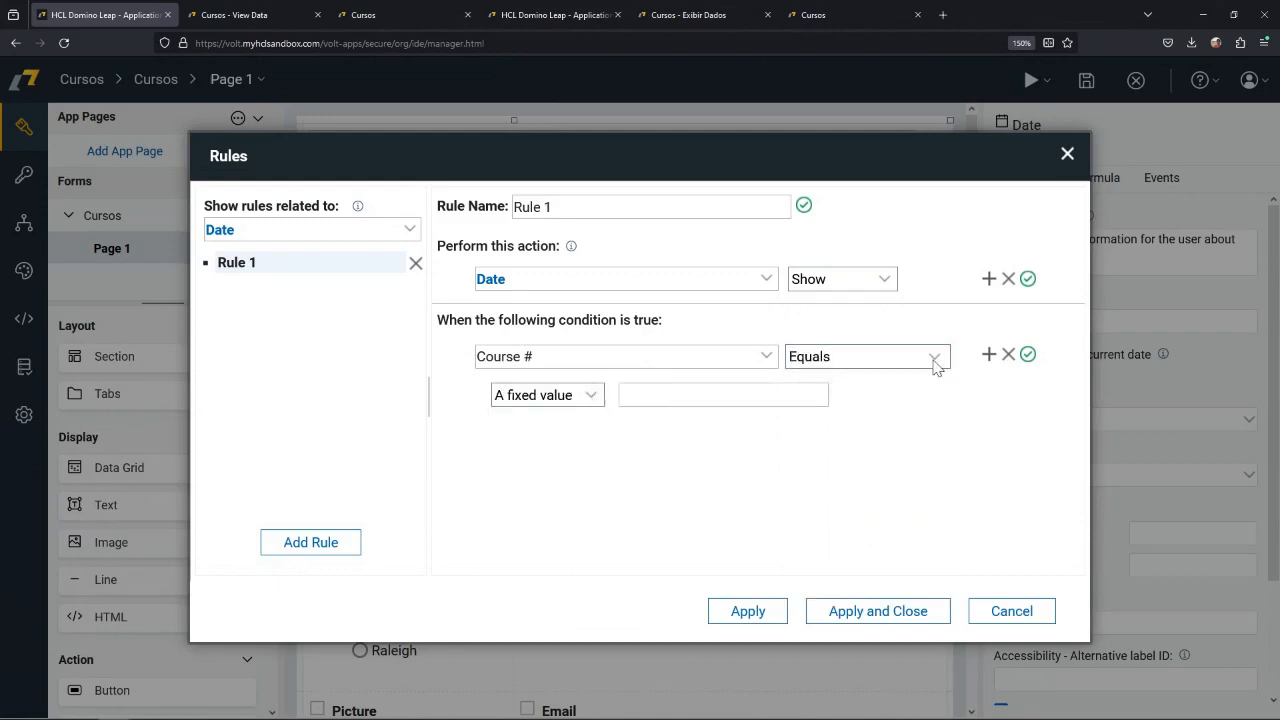
Set the Date rule's Course # condition to "Has value", apply the rule and close the rules editor.
{"action": "left_click", "coordinate": [935, 360]}
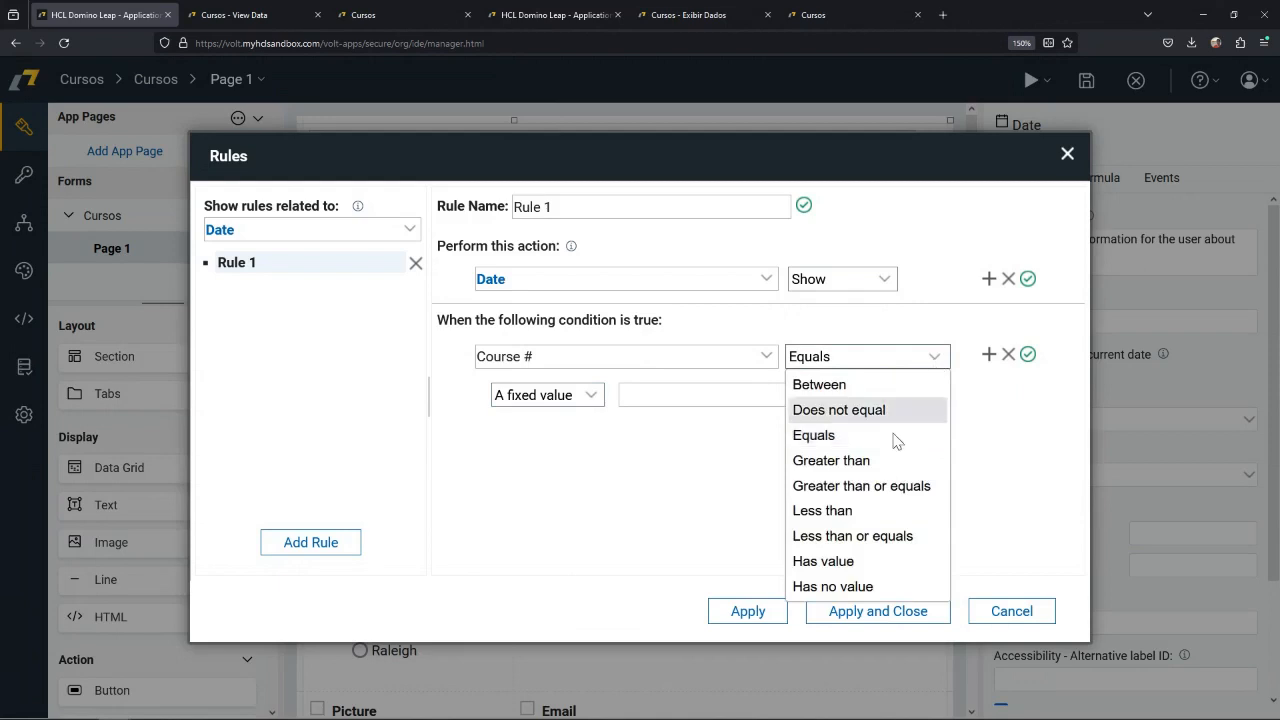
{"action": "left_click", "coordinate": [836, 564]}
{"action": "left_click", "coordinate": [872, 613]}
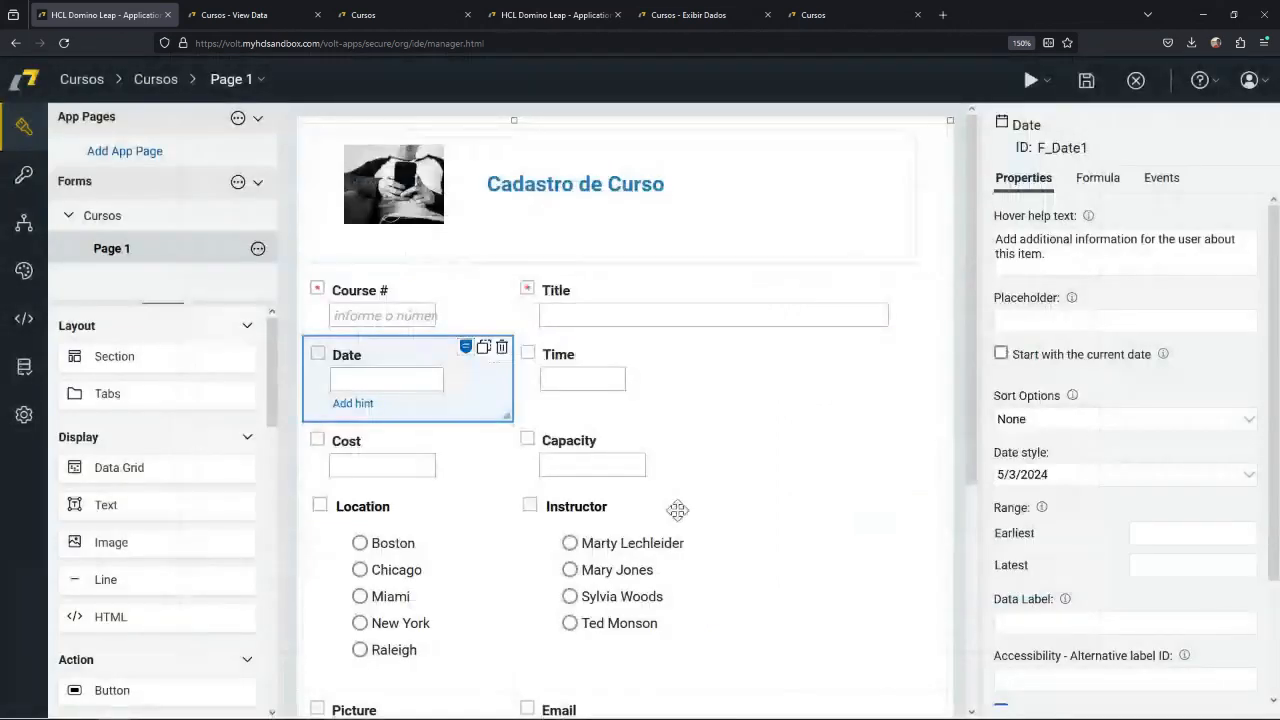
Examine the currency types available for the Cost field.
{"action": "scroll", "coordinate": [500, 423], "scroll_direction": "down", "scroll_amount": 2}
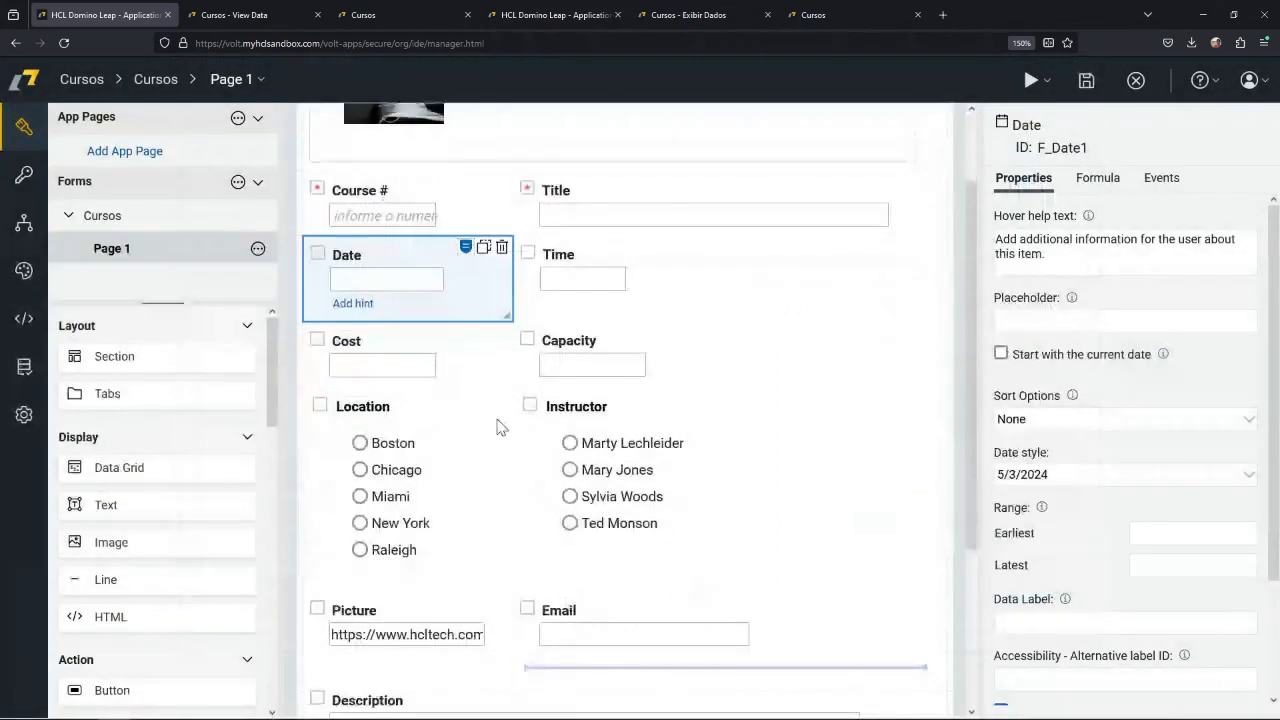
{"action": "left_click", "coordinate": [466, 370]}
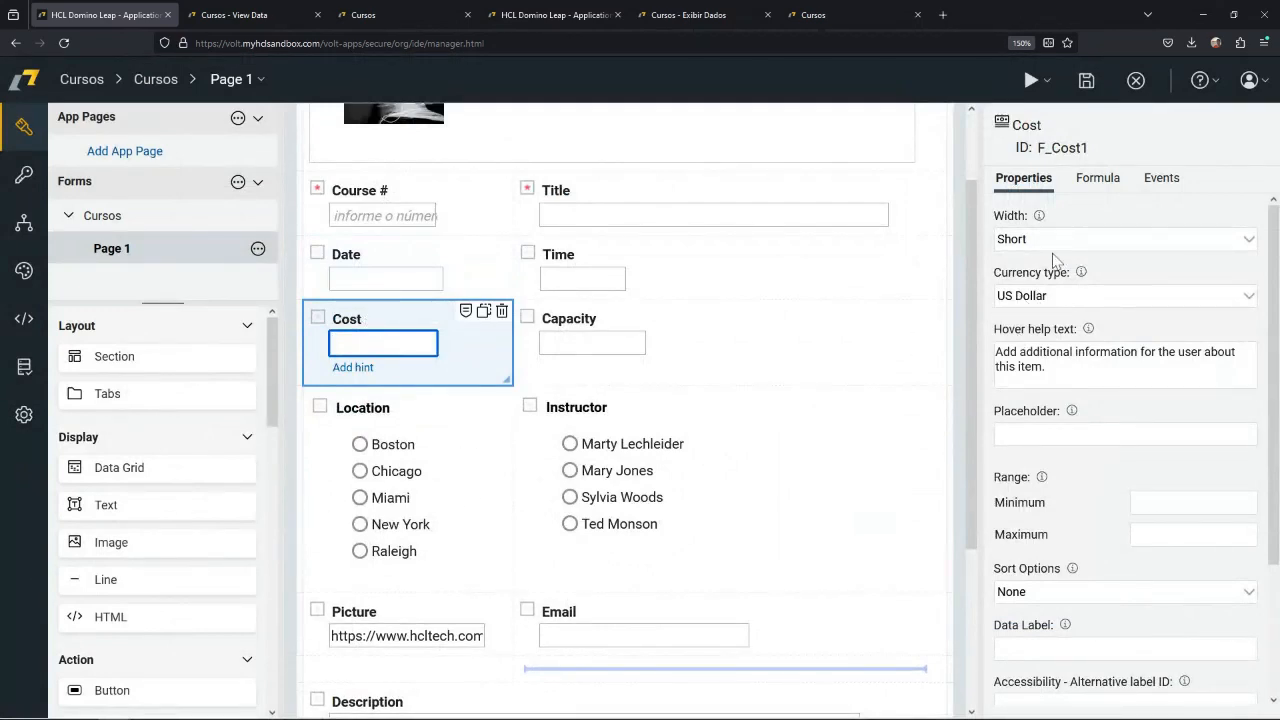
{"action": "left_click", "coordinate": [1087, 297]}
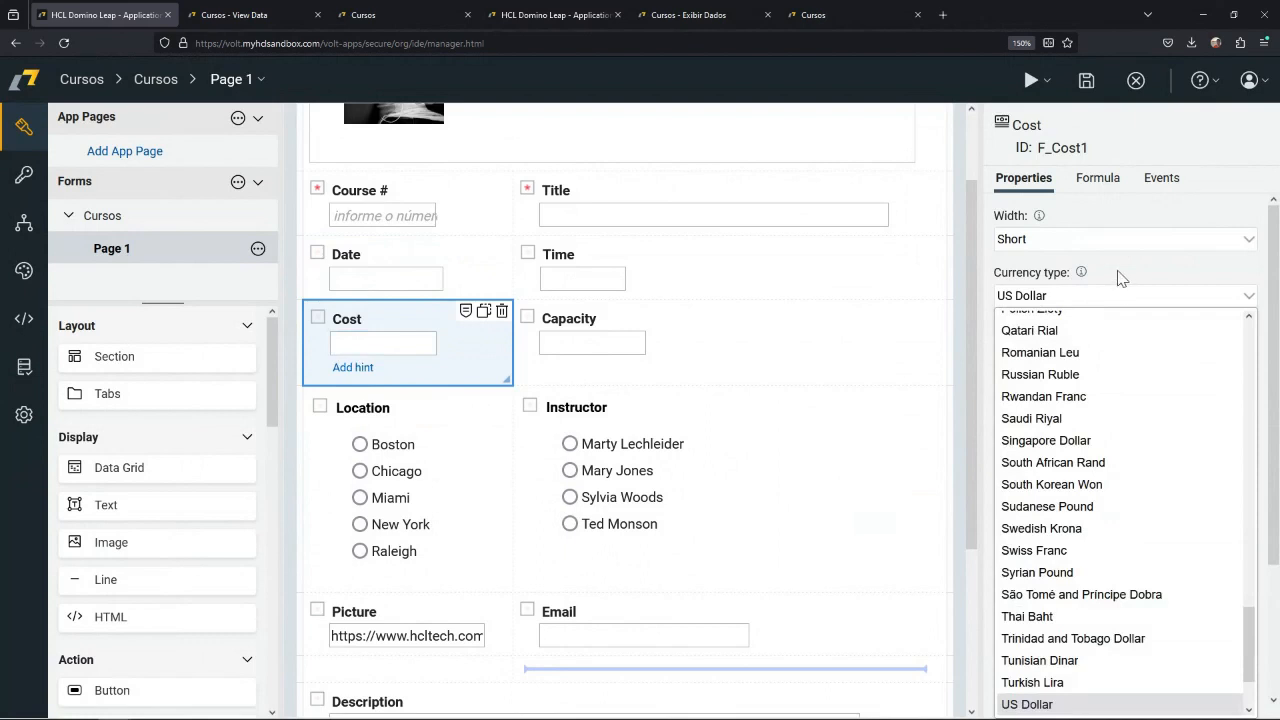
{"action": "left_click", "coordinate": [1120, 278]}
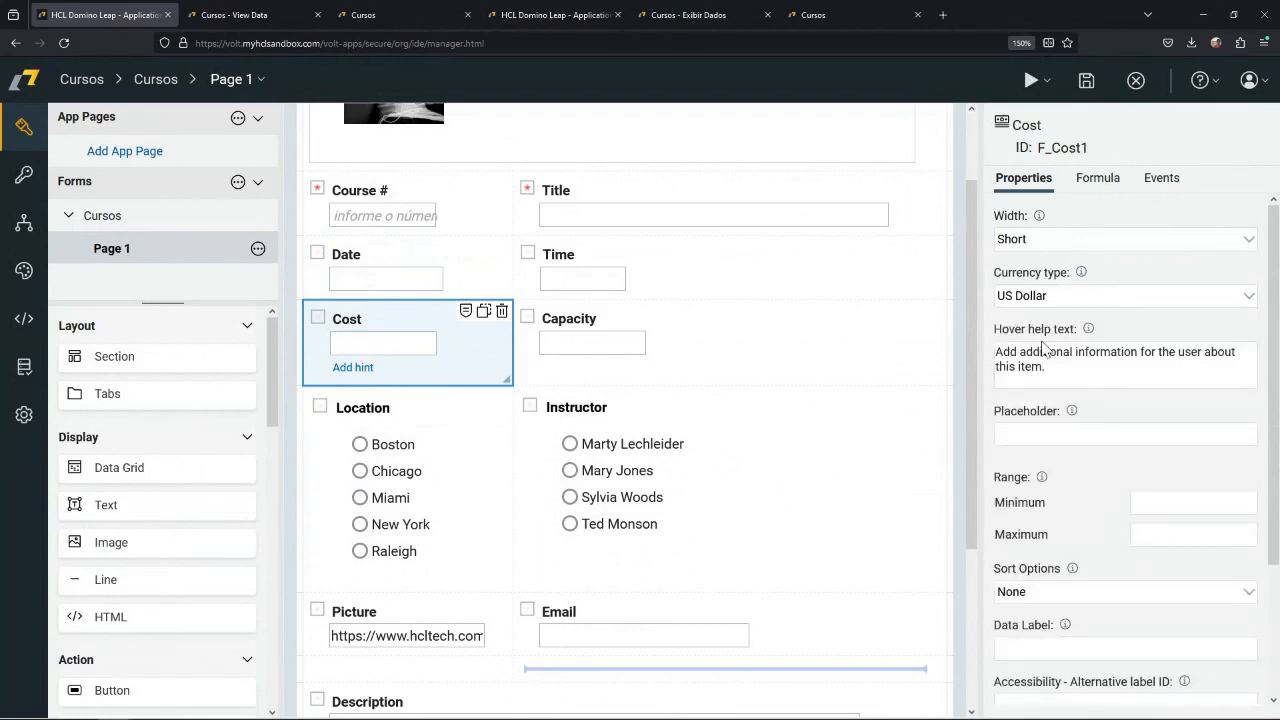
{"action": "left_click", "coordinate": [1077, 302]}
{"action": "left_click", "coordinate": [1138, 265]}
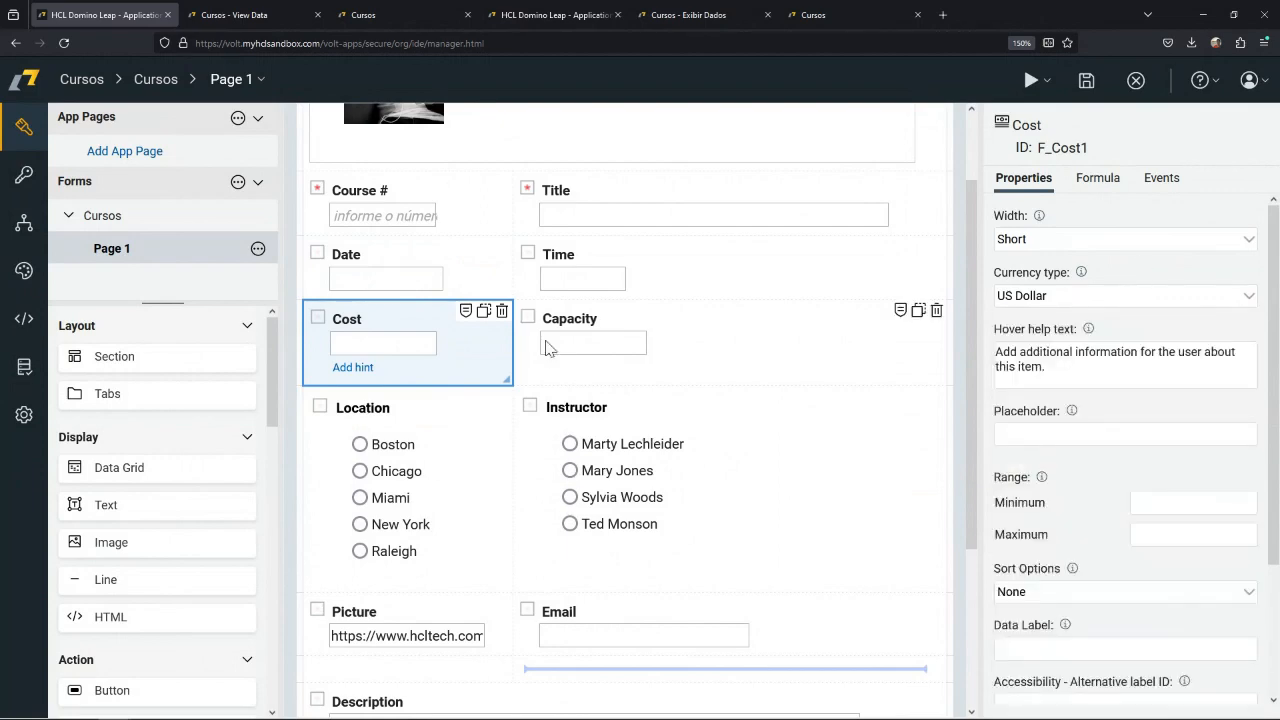
Set the Capacity field's allowed range to a minimum of 5 and a maximum of 25.
{"action": "left_click", "coordinate": [682, 341]}
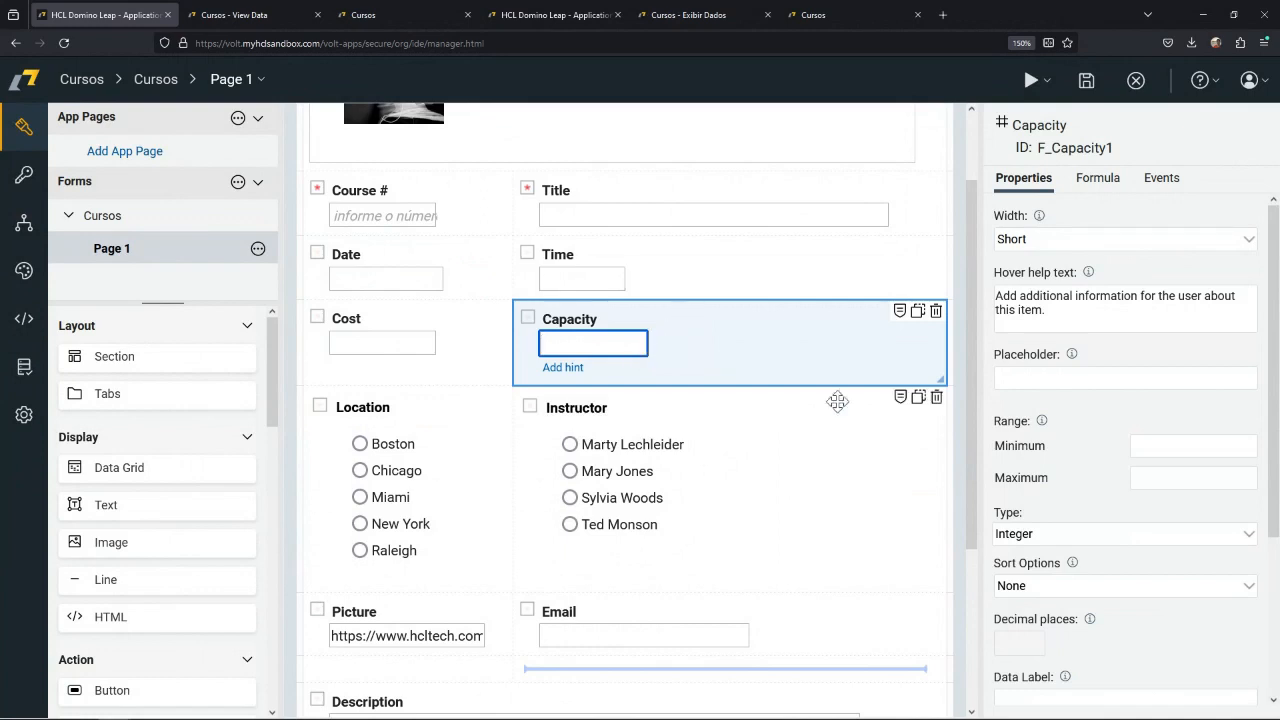
{"action": "left_click", "coordinate": [1158, 449]}
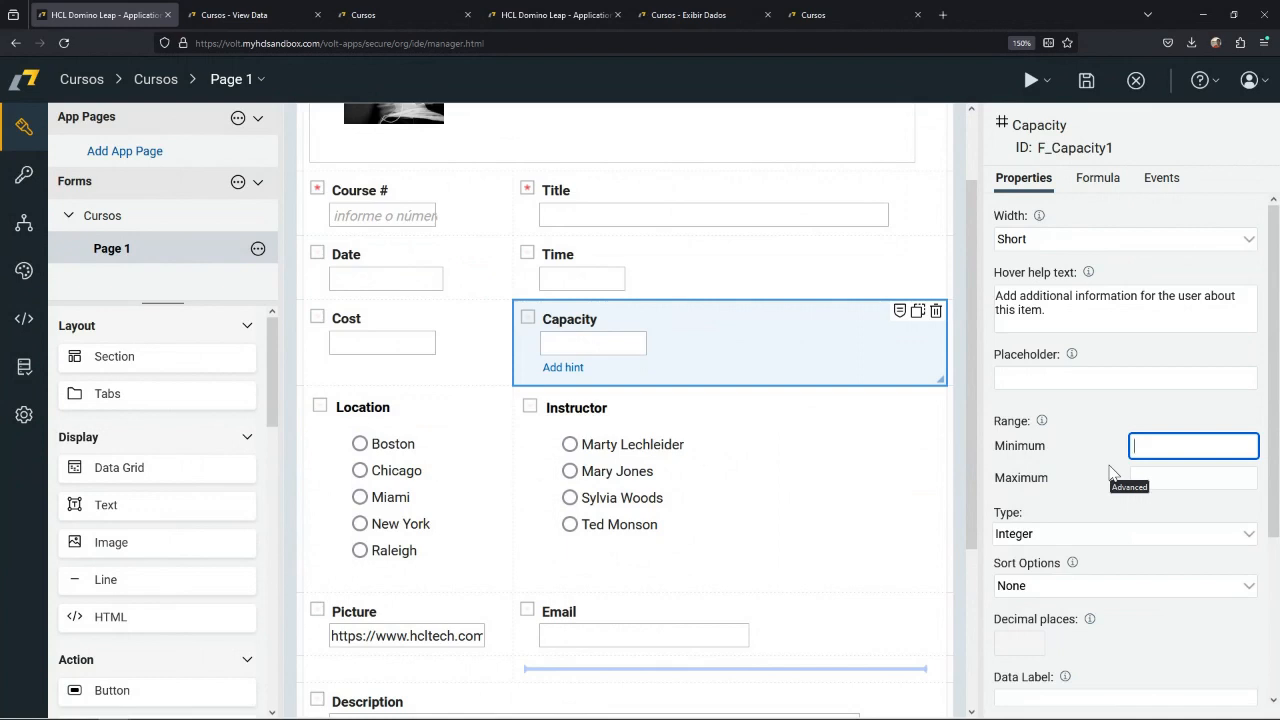
{"action": "type", "text": "5"}
{"action": "left_click", "coordinate": [1158, 482]}
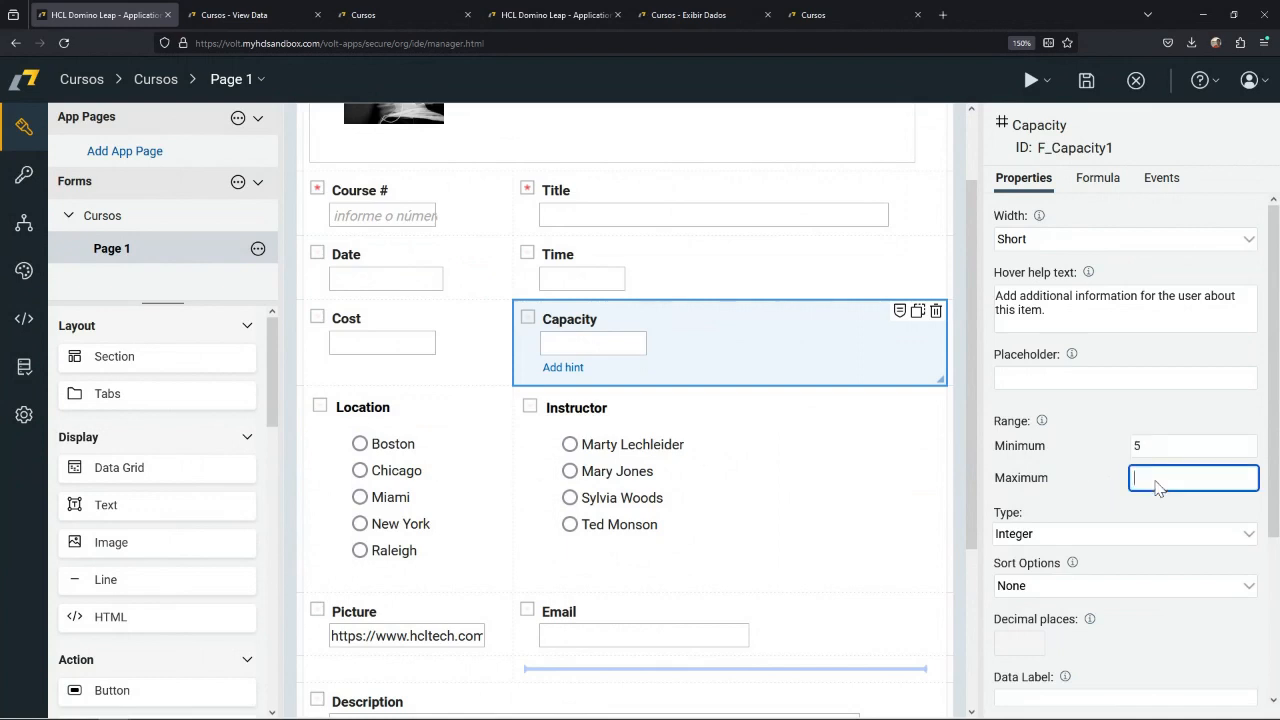
{"action": "type", "text": "25"}
{"action": "left_click", "coordinate": [1080, 477]}
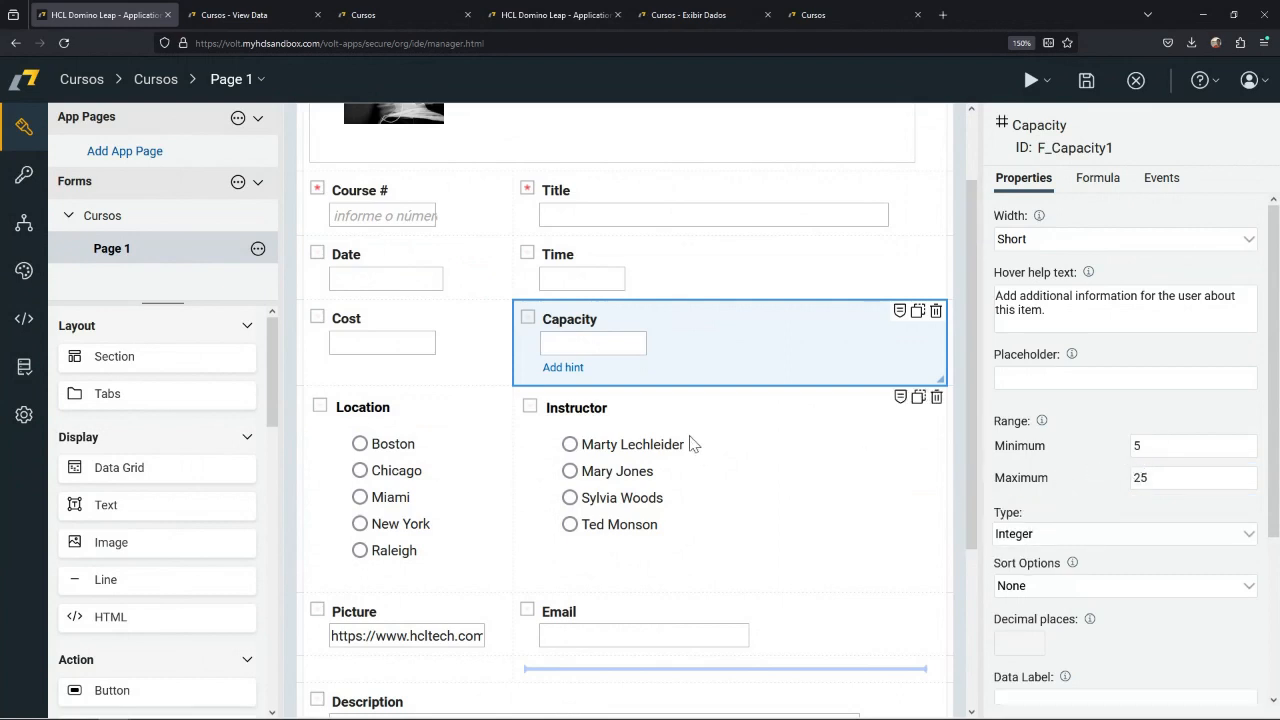
Add "São Paulo" as a choice after Raleigh in the Location field.
{"action": "left_click", "coordinate": [489, 441]}
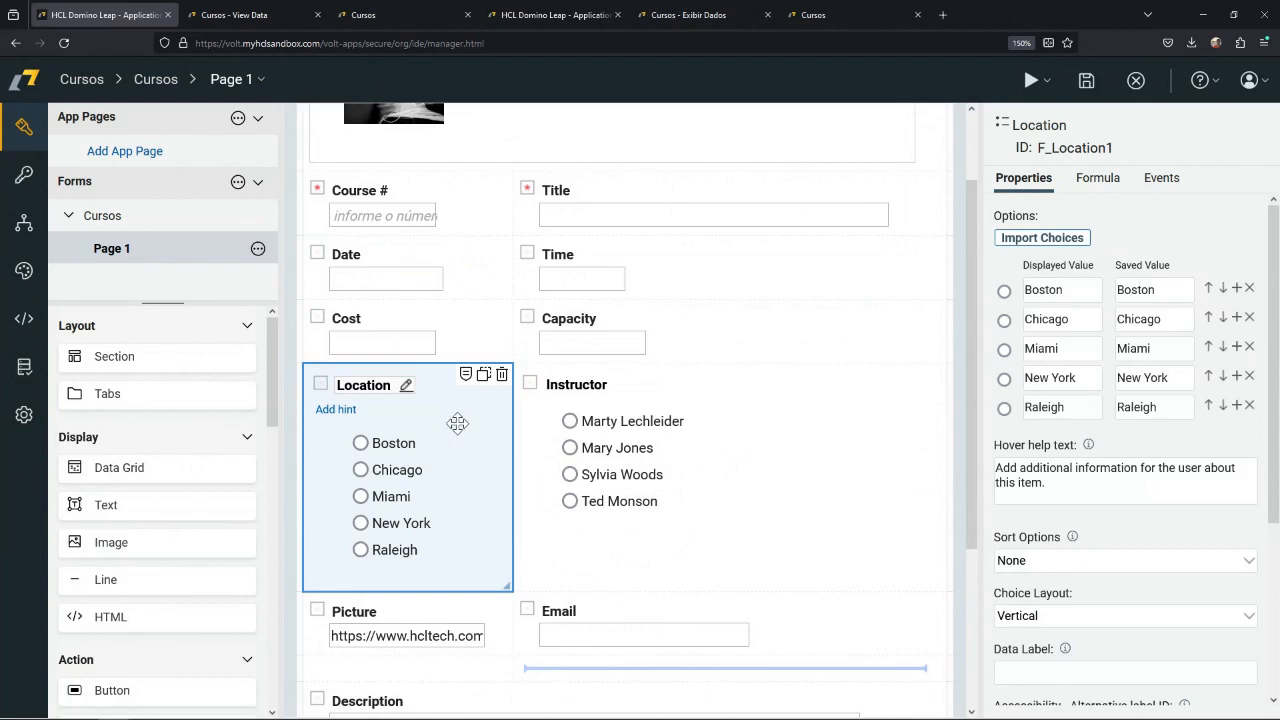
{"action": "left_click", "coordinate": [1237, 406]}
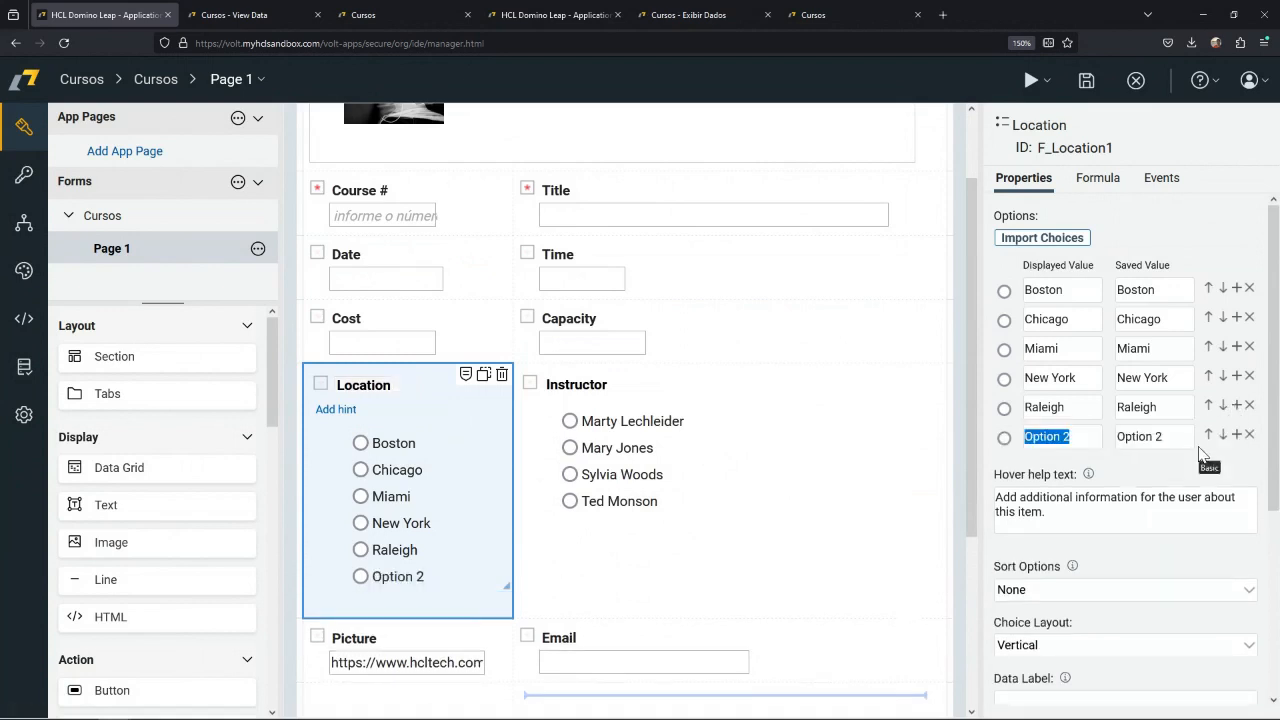
{"action": "type", "text": "São"}
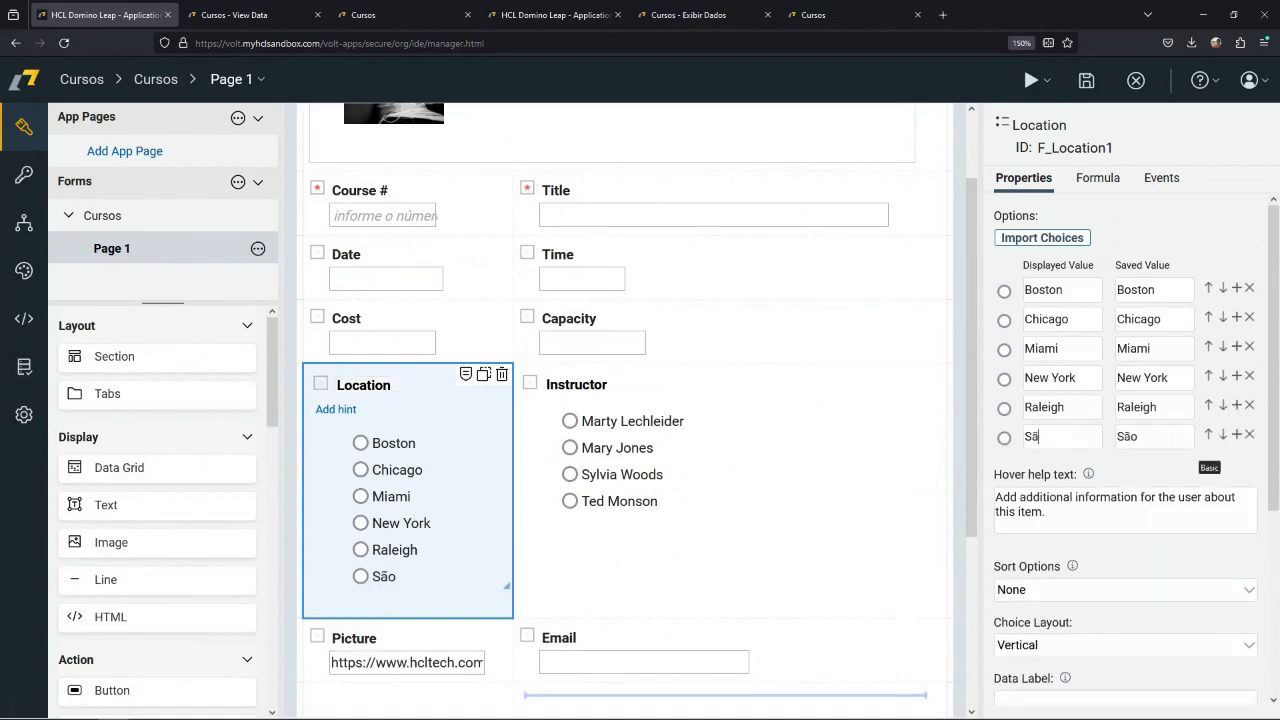
{"action": "type", "text": " Paulo"}
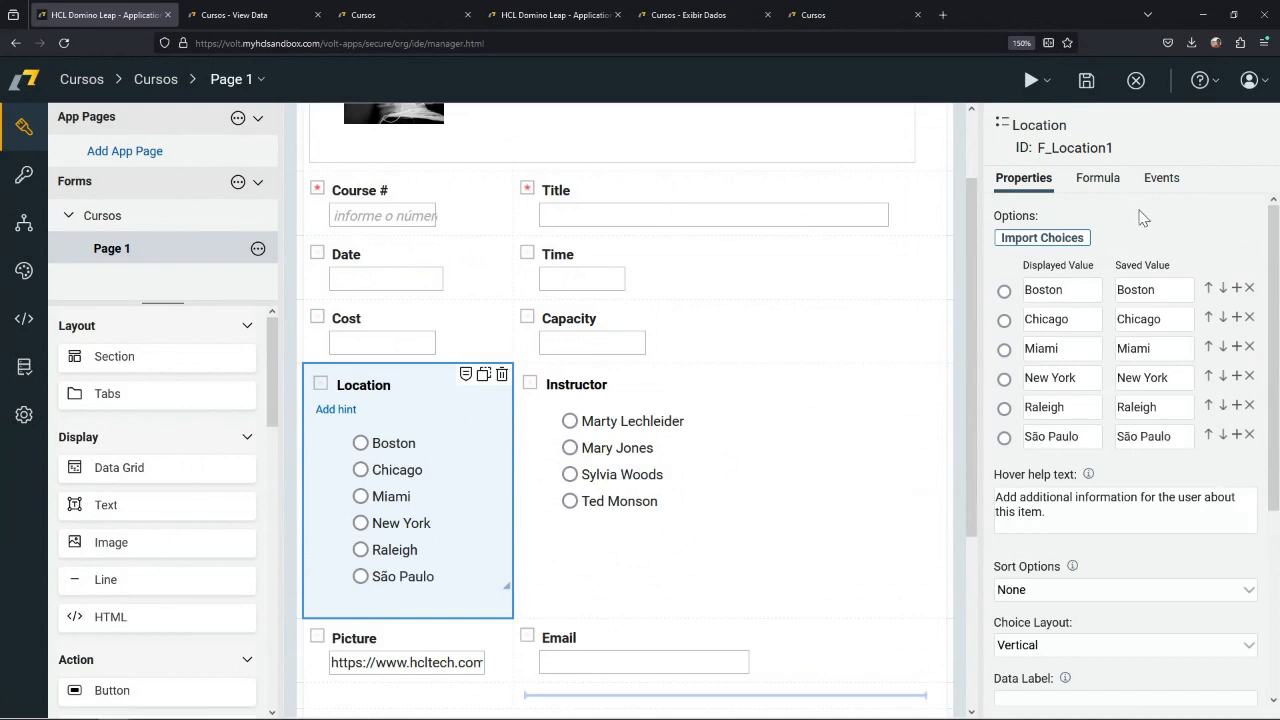
Examine the Location field's choice import dialog without importing, and open the editor for its onShow event.
{"action": "left_click", "coordinate": [1066, 240]}
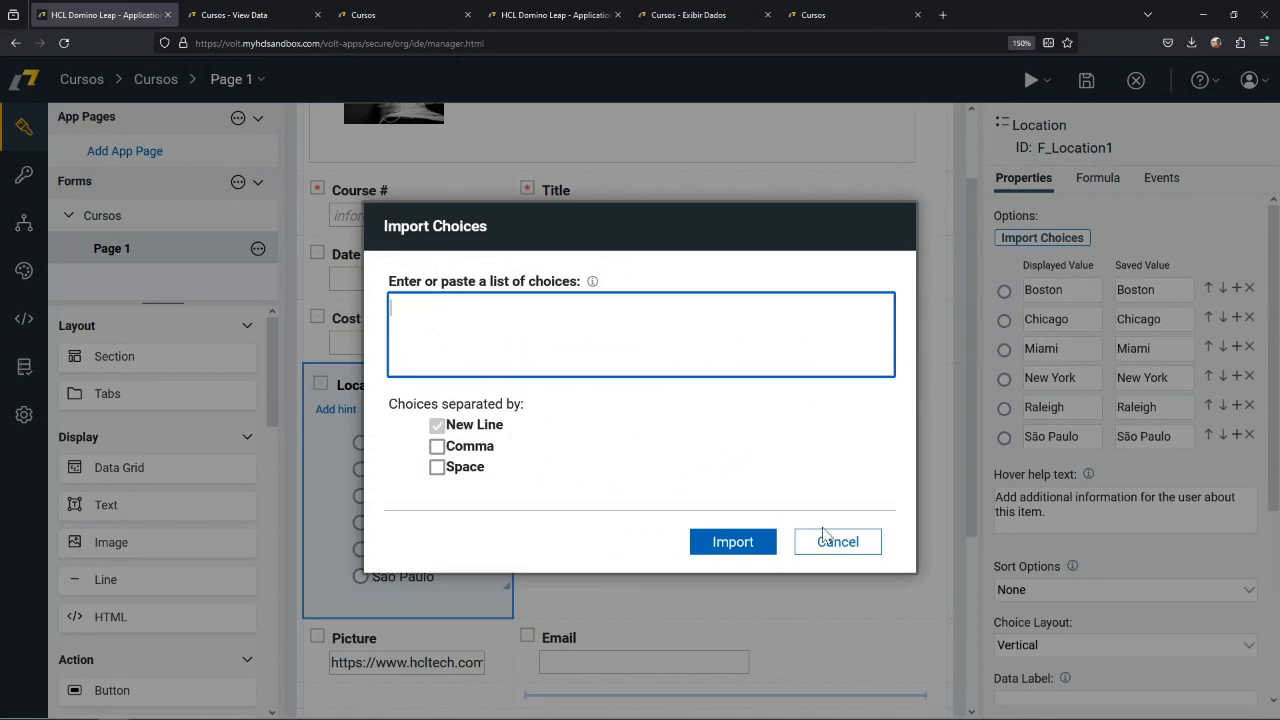
{"action": "left_click", "coordinate": [838, 549]}
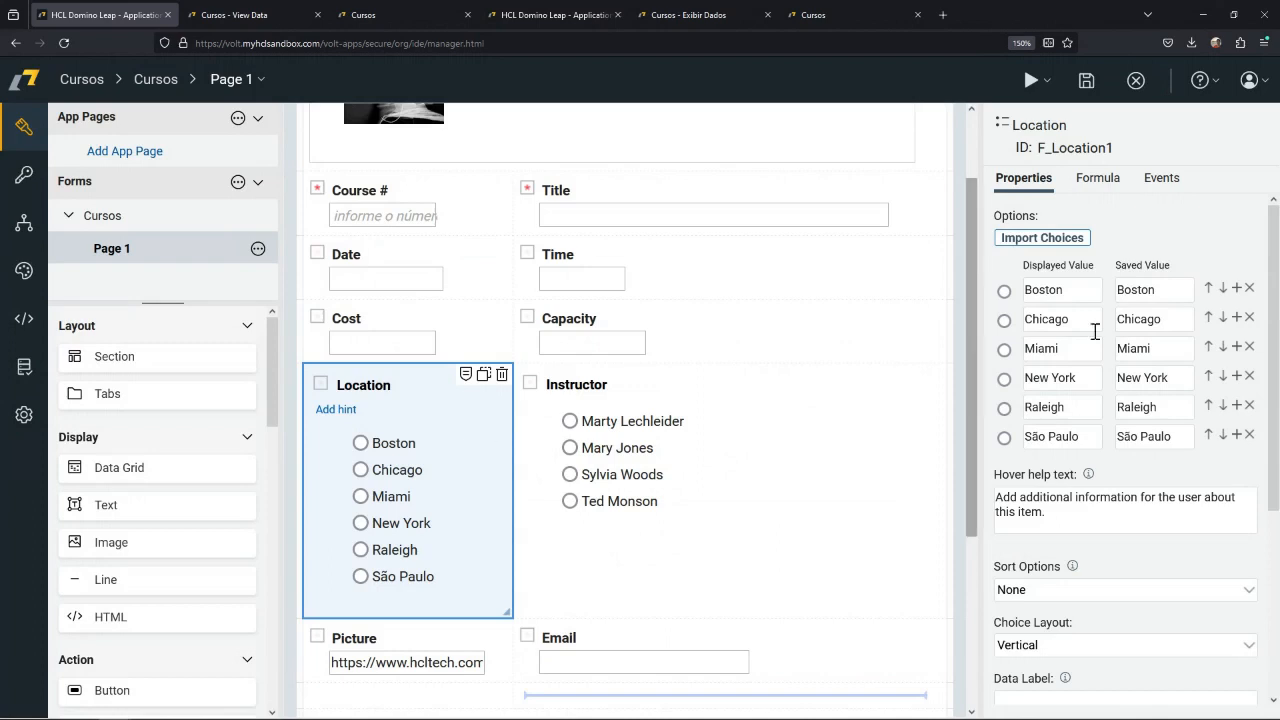
{"action": "left_click", "coordinate": [1162, 180]}
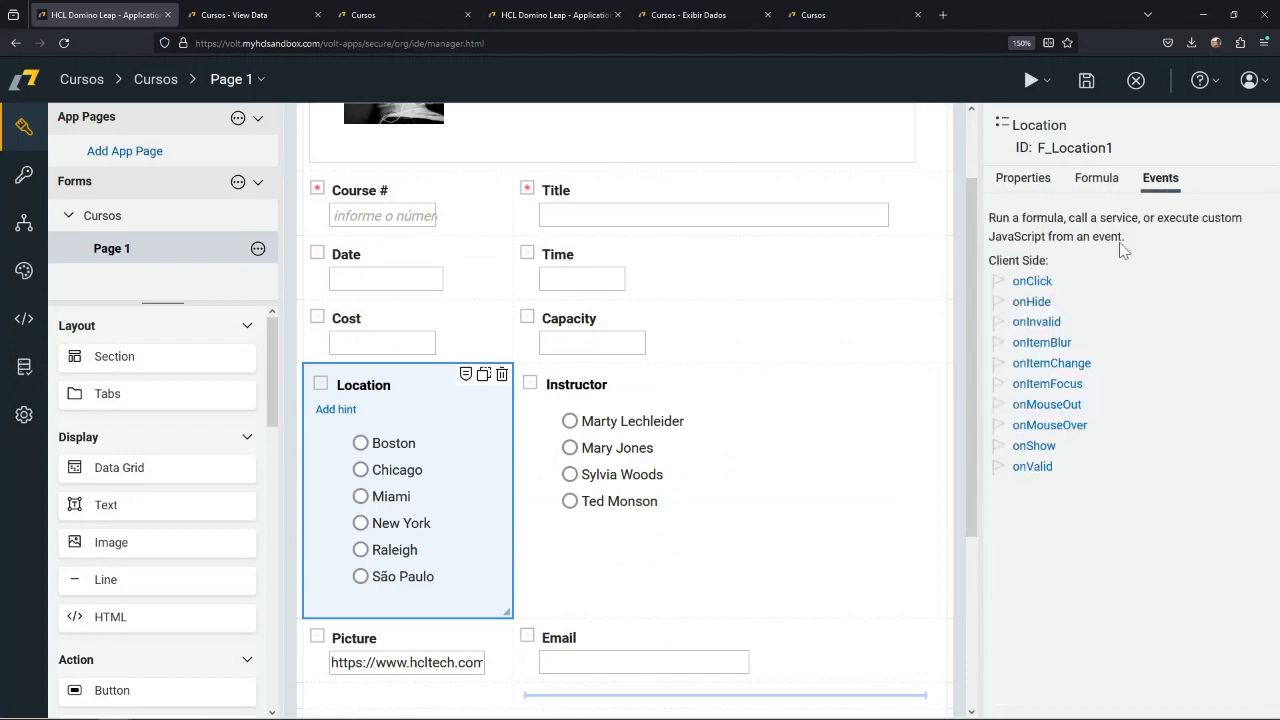
{"action": "left_click", "coordinate": [1040, 452]}
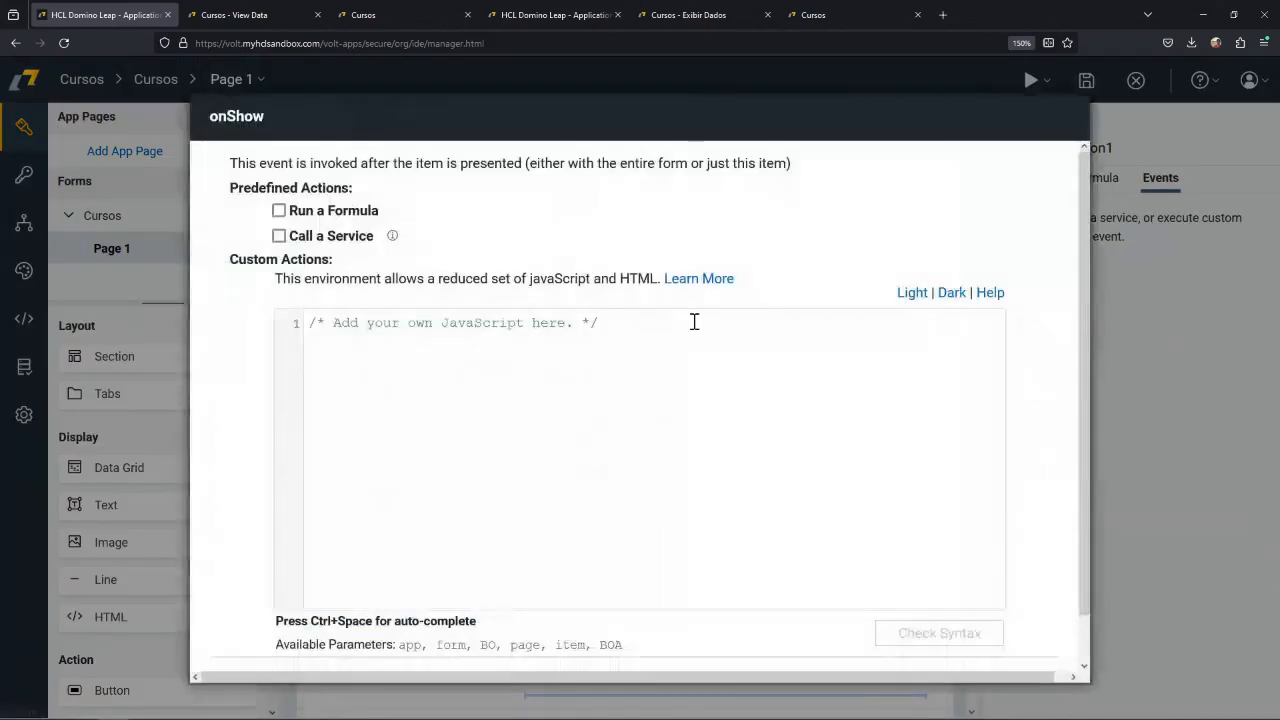
Examine the Call a Service and custom JavaScript options of the Location field's onShow event, discarding any change.
{"action": "left_click", "coordinate": [368, 250]}
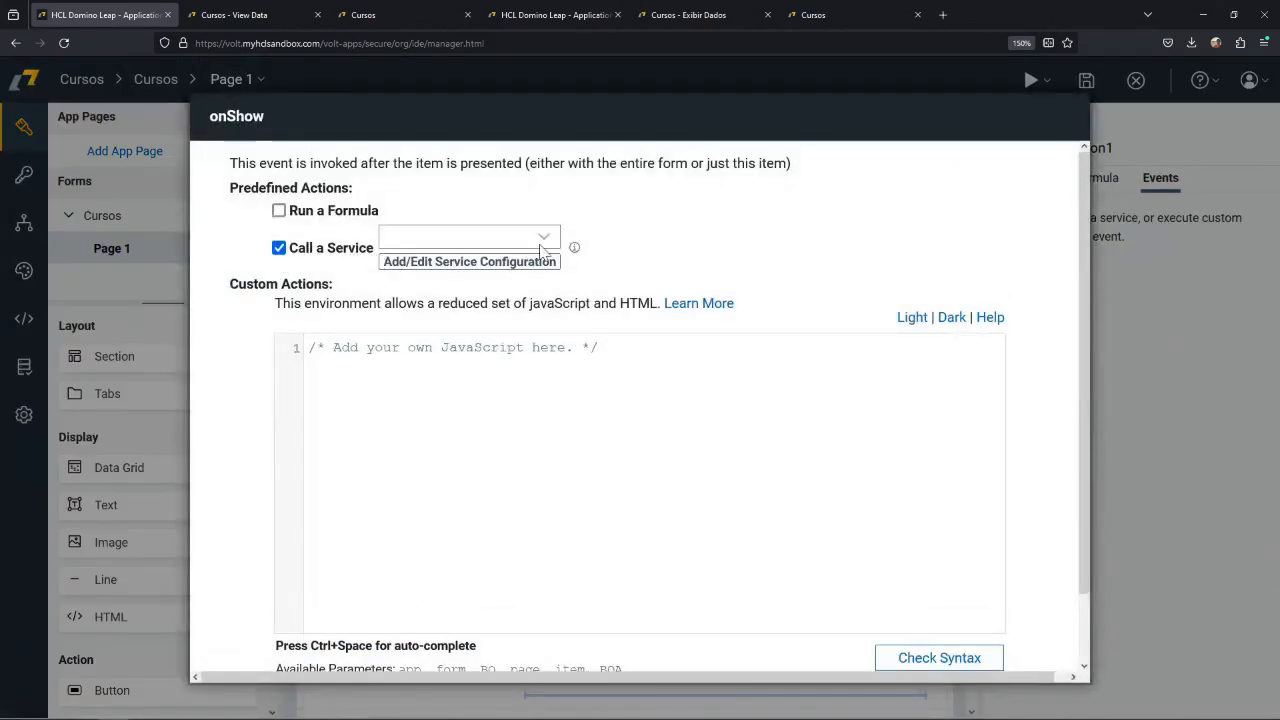
{"action": "mouse_move", "coordinate": [577, 250]}
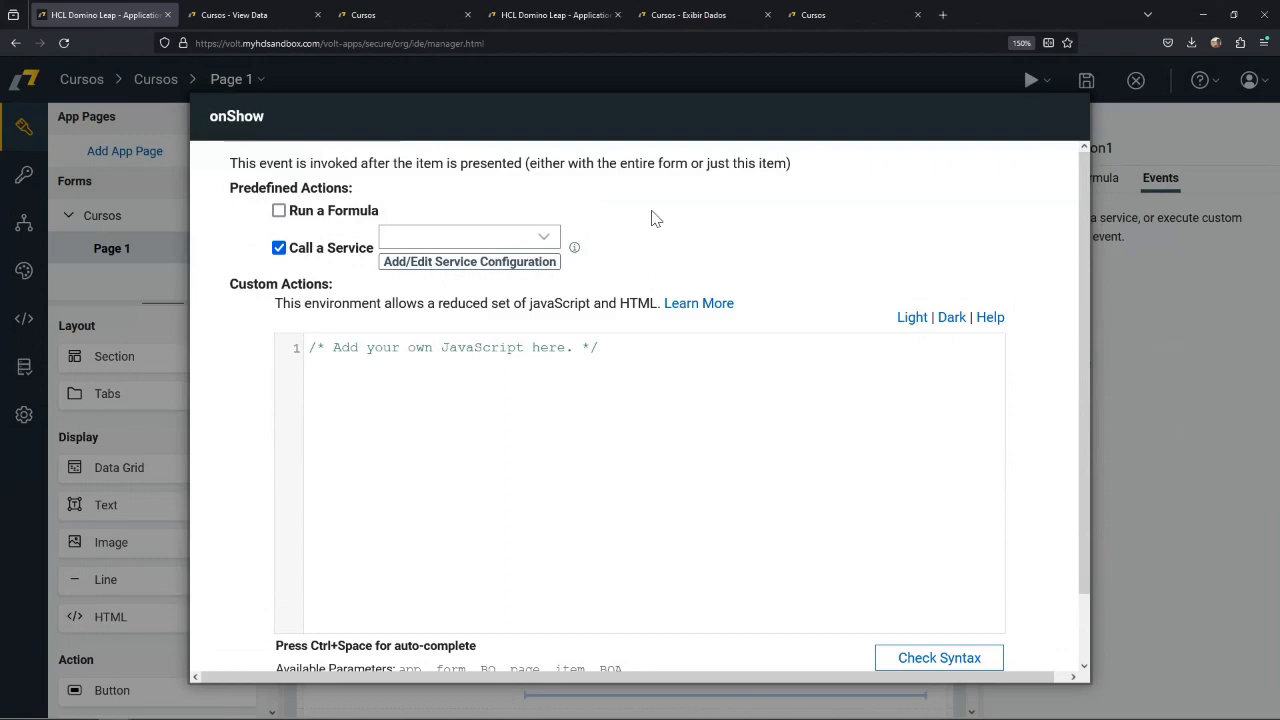
{"action": "scroll", "coordinate": [740, 290], "scroll_direction": "down", "scroll_amount": 2}
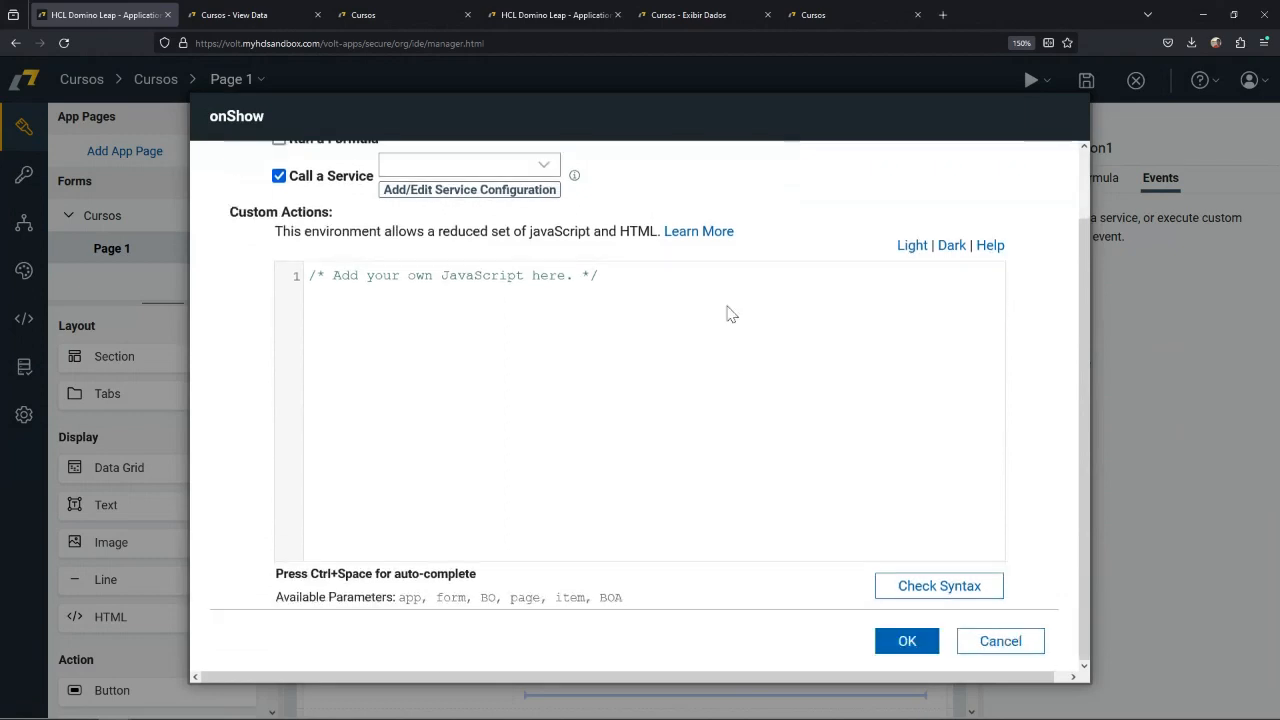
{"action": "scroll", "coordinate": [760, 296], "scroll_direction": "up", "scroll_amount": 2}
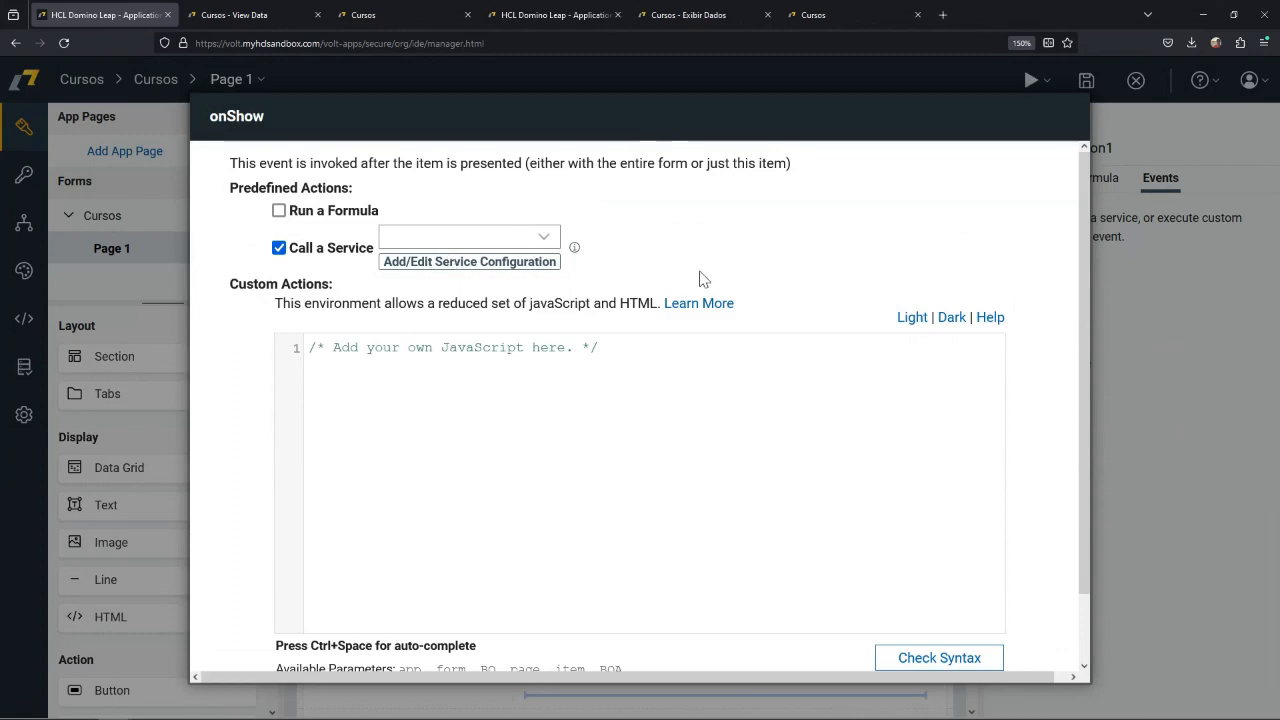
{"action": "scroll", "coordinate": [874, 571], "scroll_direction": "down", "scroll_amount": 2}
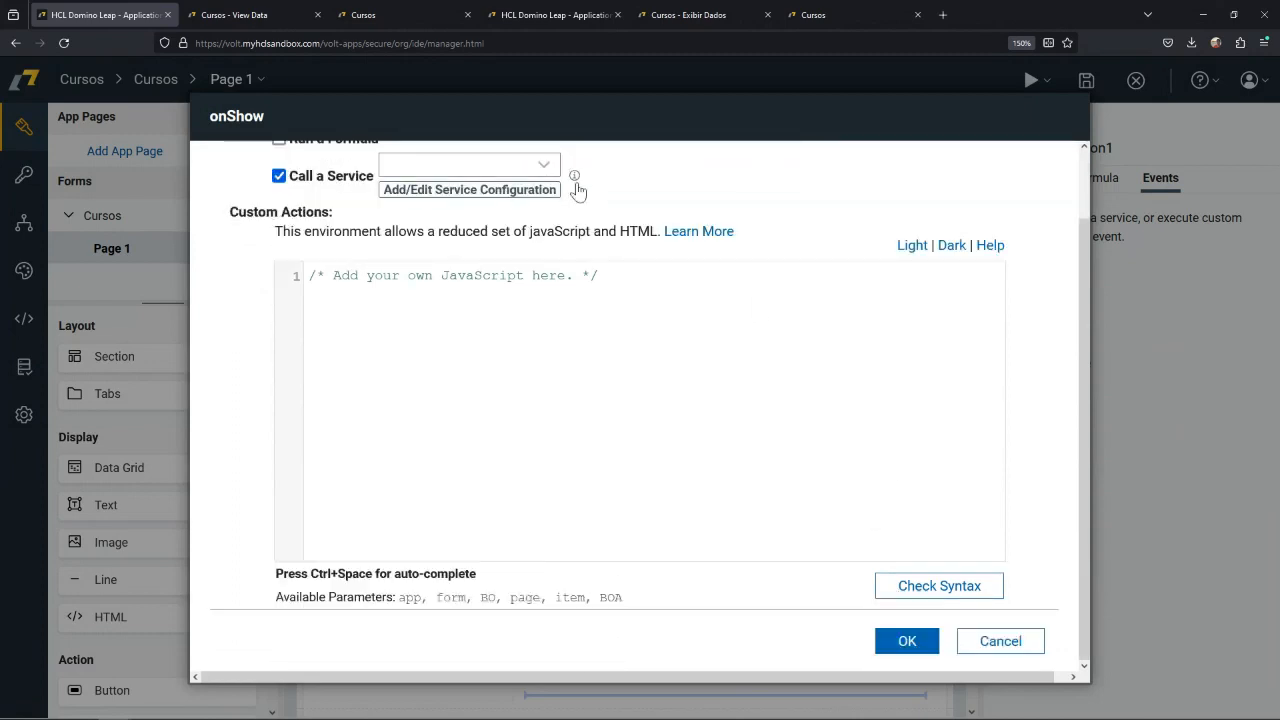
{"action": "left_click", "coordinate": [1010, 645]}
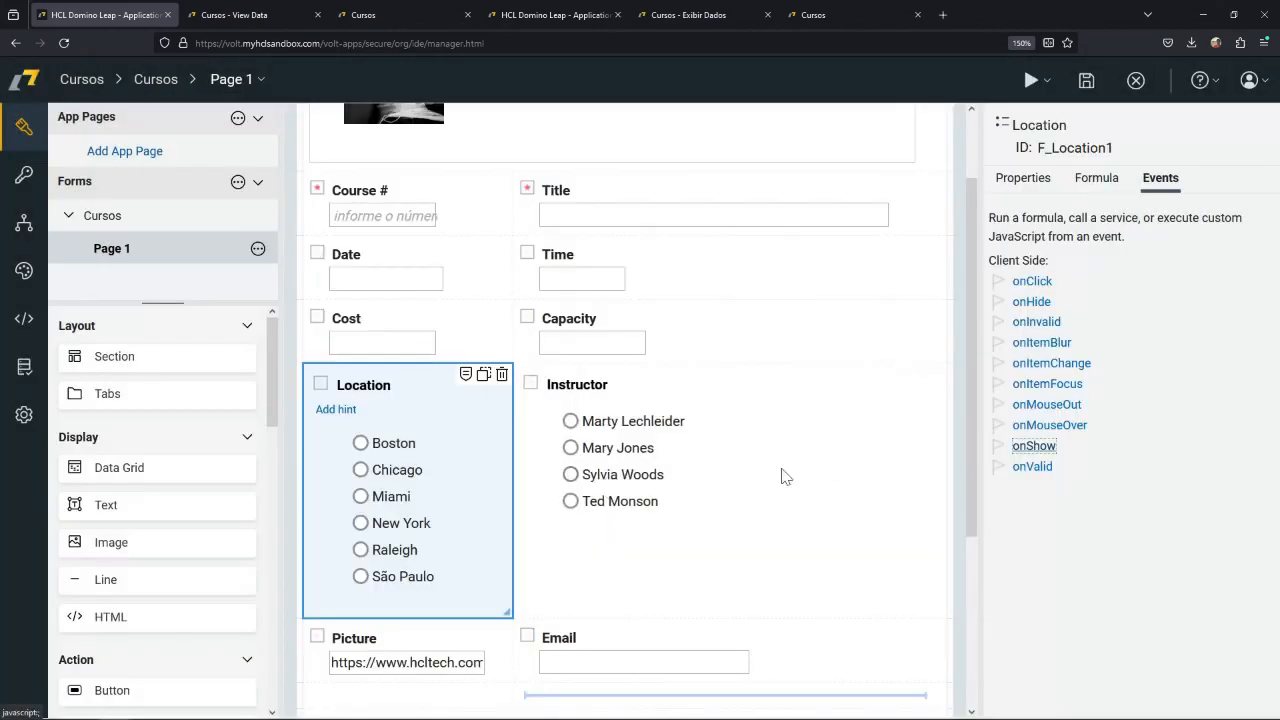
Look over the Instructor field and launch a preview of the Cursos form.
{"action": "left_click", "coordinate": [697, 560]}
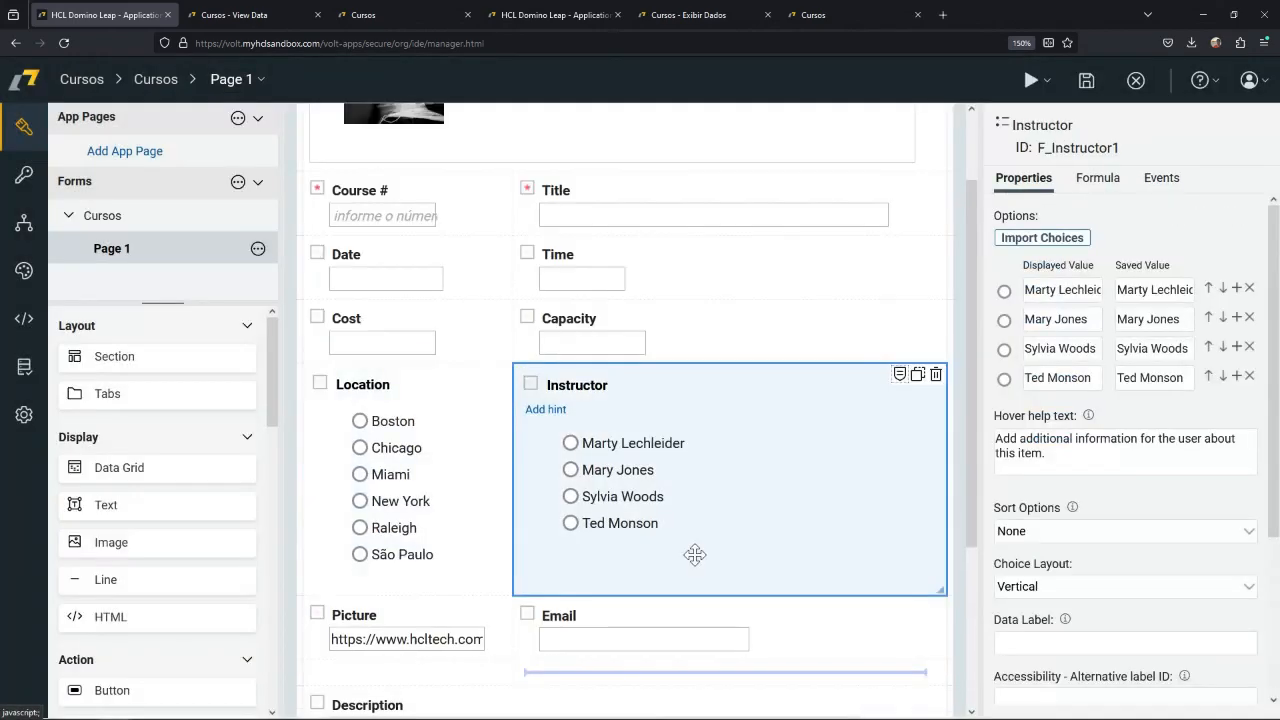
{"action": "scroll", "coordinate": [695, 555], "scroll_direction": "down", "scroll_amount": 3}
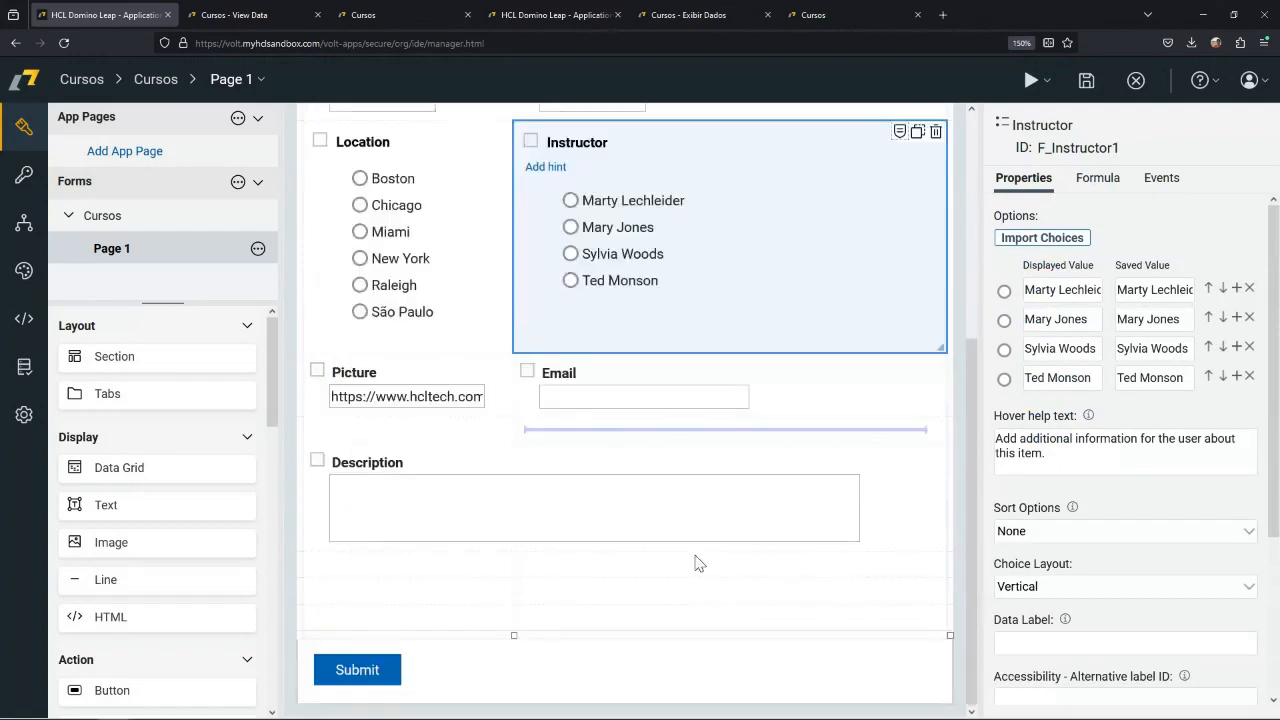
{"action": "scroll", "coordinate": [697, 560], "scroll_direction": "up", "scroll_amount": 5}
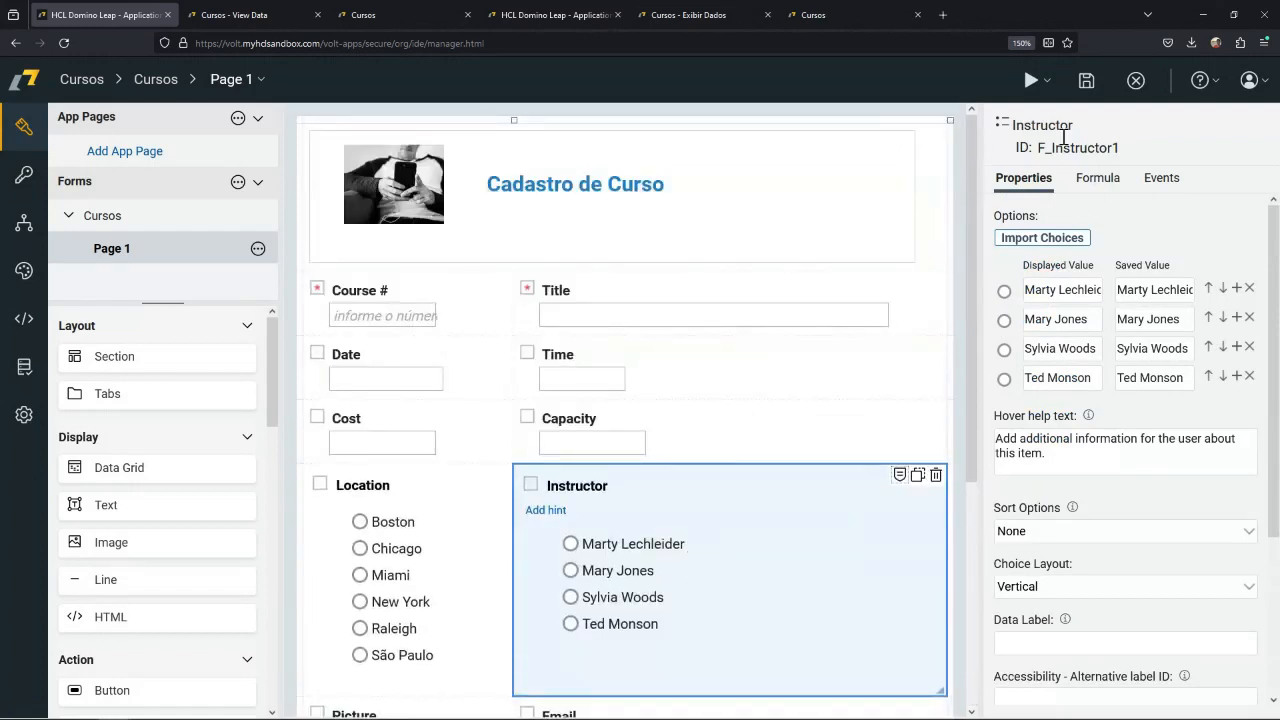
{"action": "left_click", "coordinate": [1025, 67]}
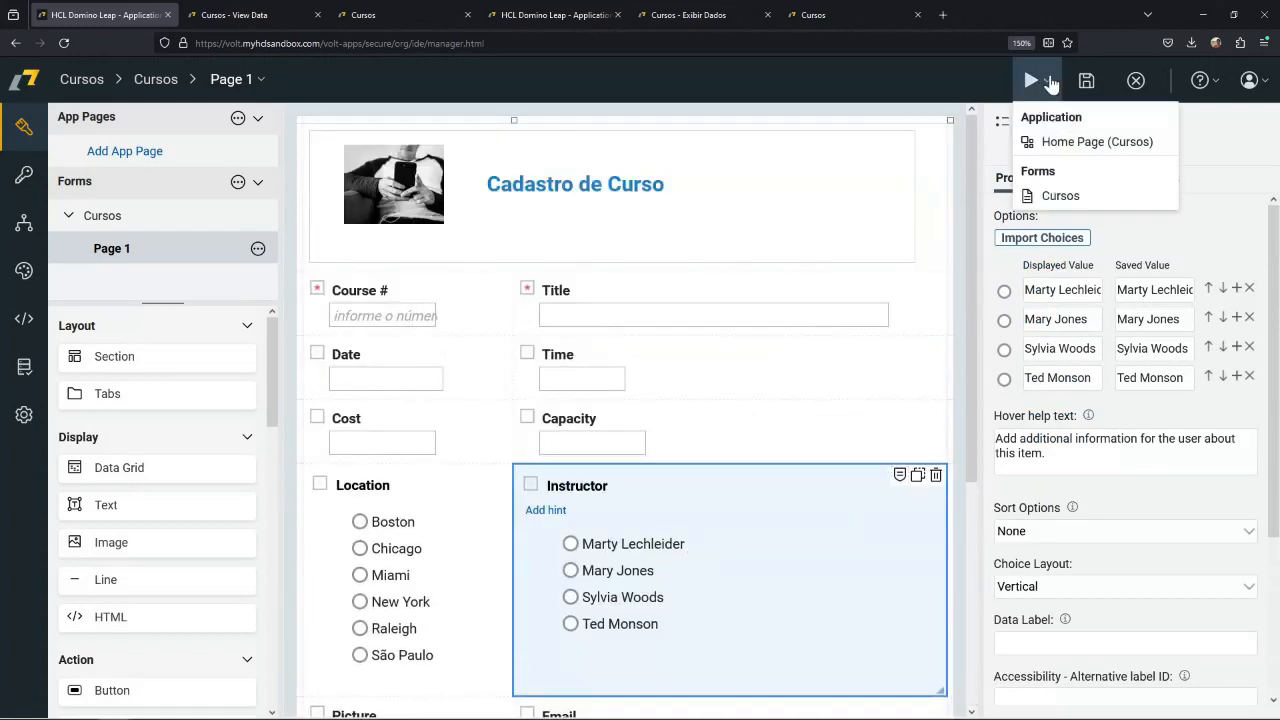
{"action": "left_click", "coordinate": [1055, 198]}
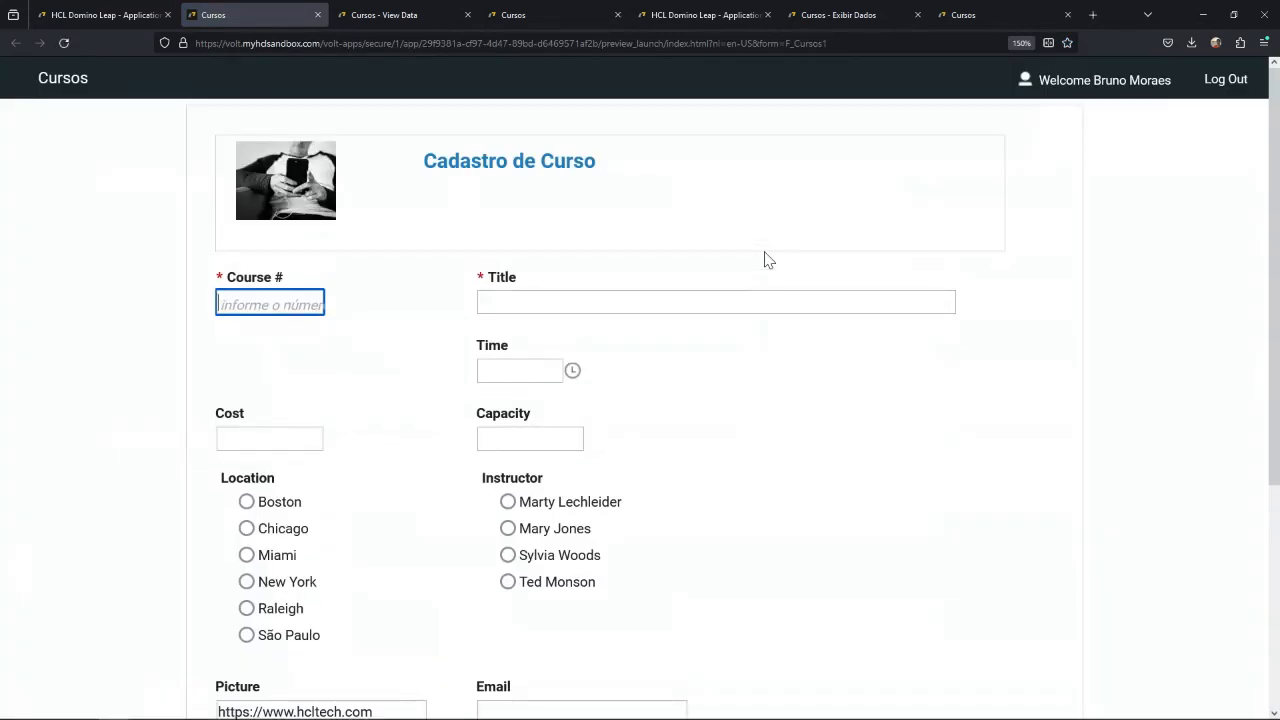
Test the required-field validation of Course # in the preview by repeatedly entering and leaving it empty.
{"action": "left_click", "coordinate": [762, 382]}
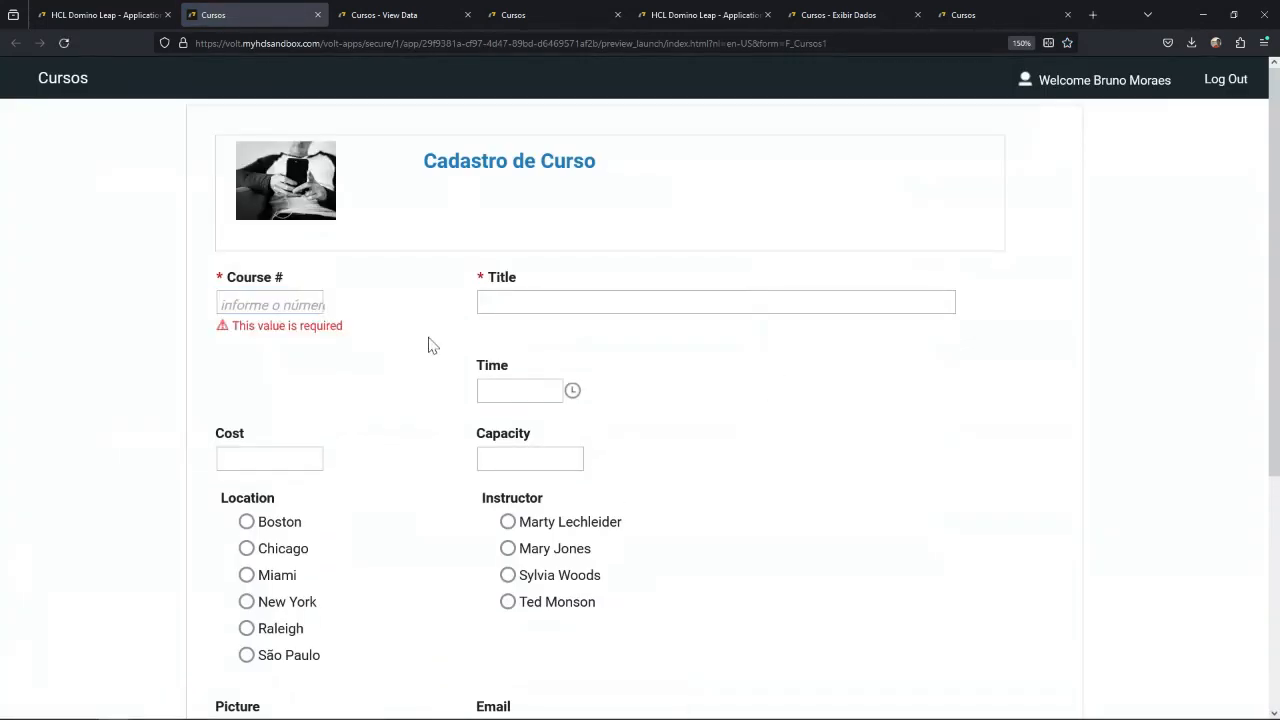
{"action": "left_click", "coordinate": [255, 326]}
{"action": "left_click", "coordinate": [282, 305]}
{"action": "left_click", "coordinate": [288, 338]}
{"action": "left_click", "coordinate": [298, 306]}
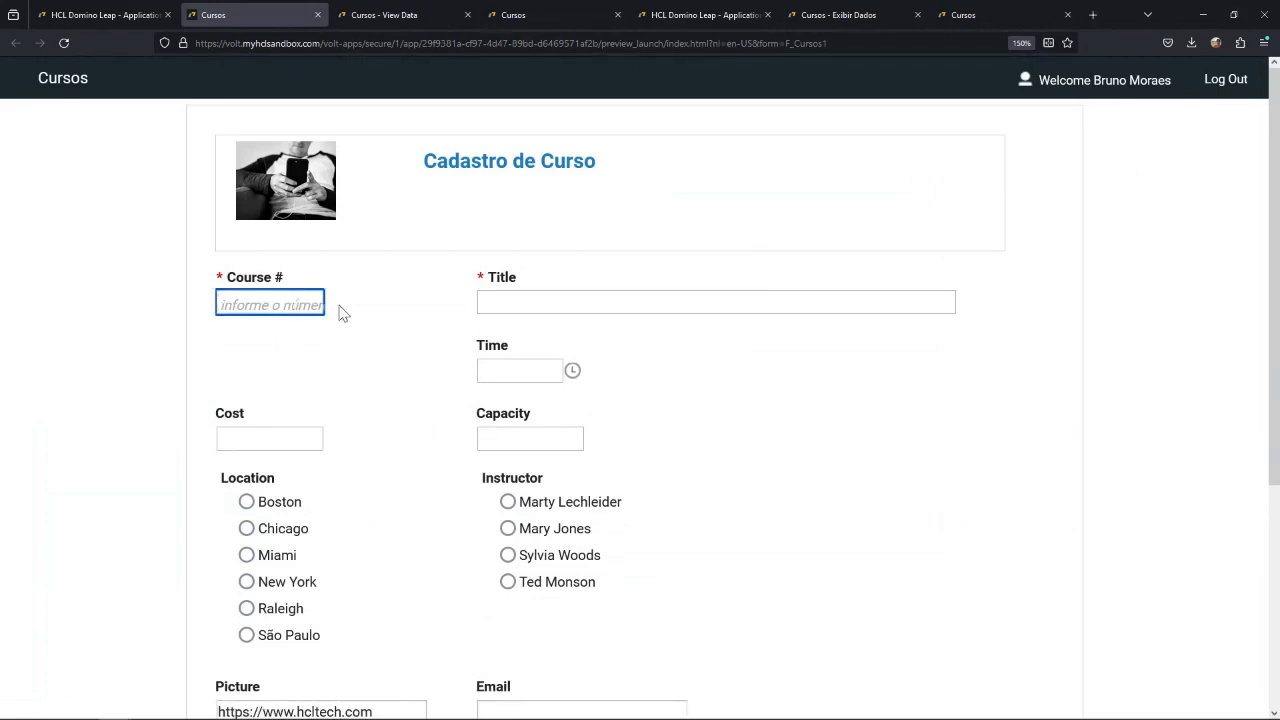
{"action": "left_click", "coordinate": [329, 390]}
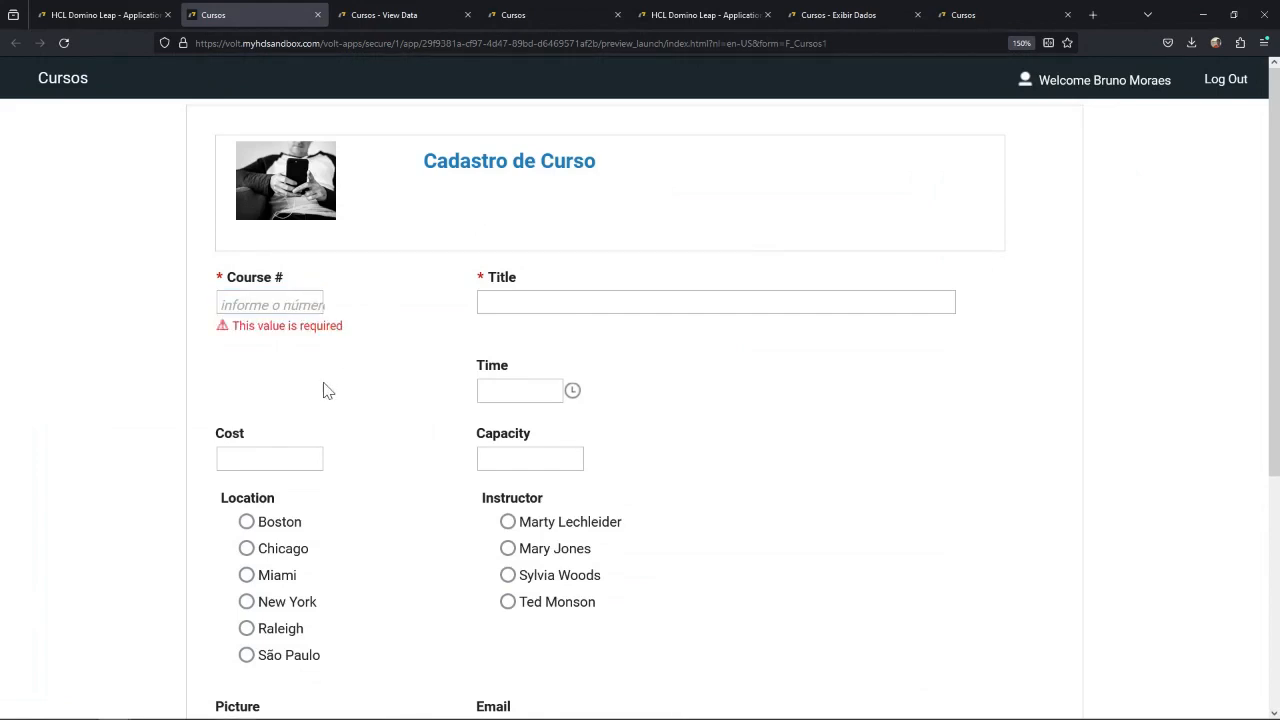
Enter 11 as the Course # in the preview and review the form down to the Submit button.
{"action": "left_click", "coordinate": [309, 305]}
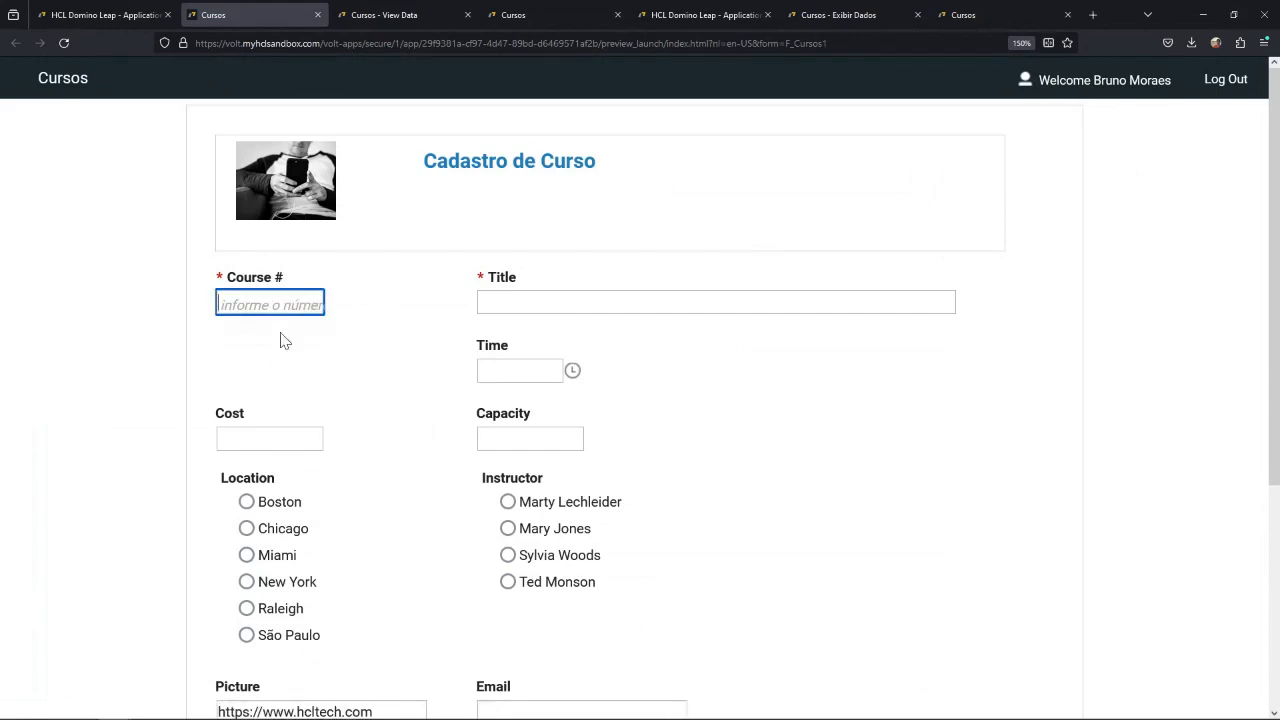
{"action": "type", "text": "11"}
{"action": "left_click", "coordinate": [234, 369]}
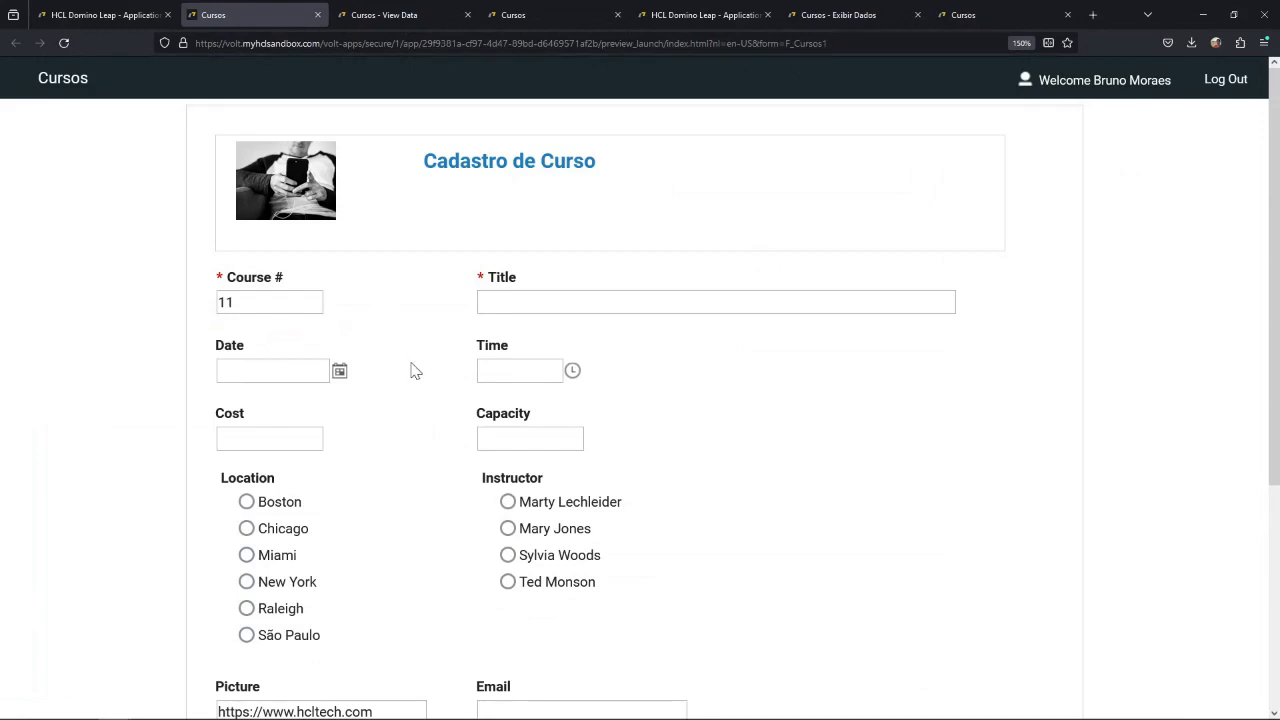
{"action": "scroll", "coordinate": [395, 430], "scroll_direction": "down", "scroll_amount": 3}
{"action": "scroll", "coordinate": [400, 300], "scroll_direction": "up", "scroll_amount": 3}
{"action": "scroll", "coordinate": [397, 413], "scroll_direction": "down", "scroll_amount": 3}
{"action": "scroll", "coordinate": [397, 413], "scroll_direction": "up", "scroll_amount": 3}
{"action": "scroll", "coordinate": [397, 413], "scroll_direction": "down", "scroll_amount": 3}
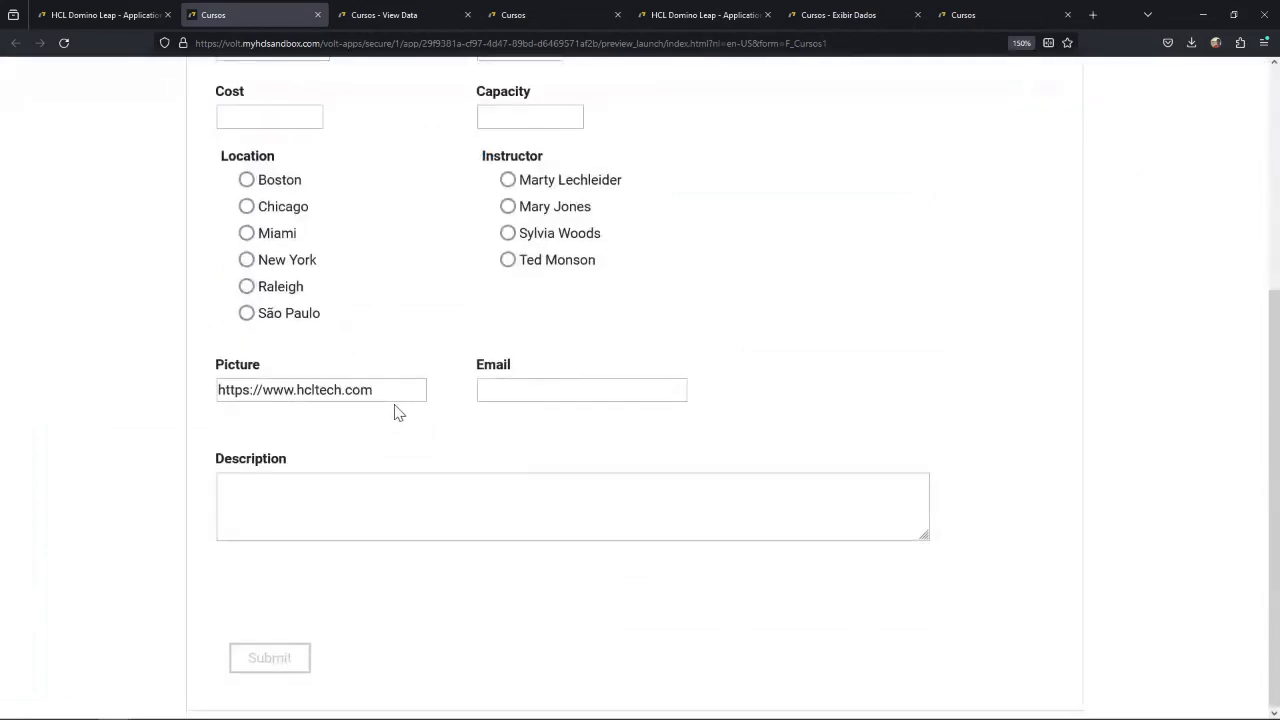
{"action": "scroll", "coordinate": [397, 413], "scroll_direction": "up", "scroll_amount": 3}
Test the Capacity field's range validation with the value 0, and clear the entry.
{"action": "left_click", "coordinate": [530, 446]}
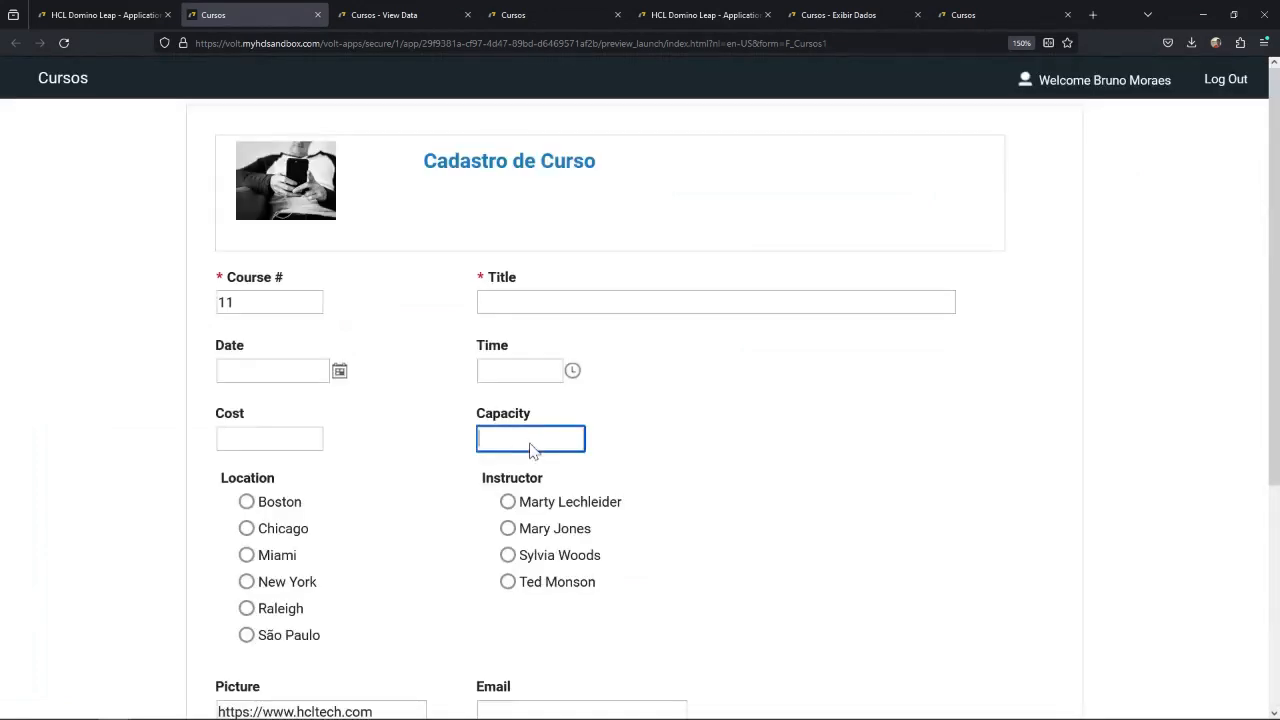
{"action": "type", "text": "0"}
{"action": "left_click", "coordinate": [704, 455]}
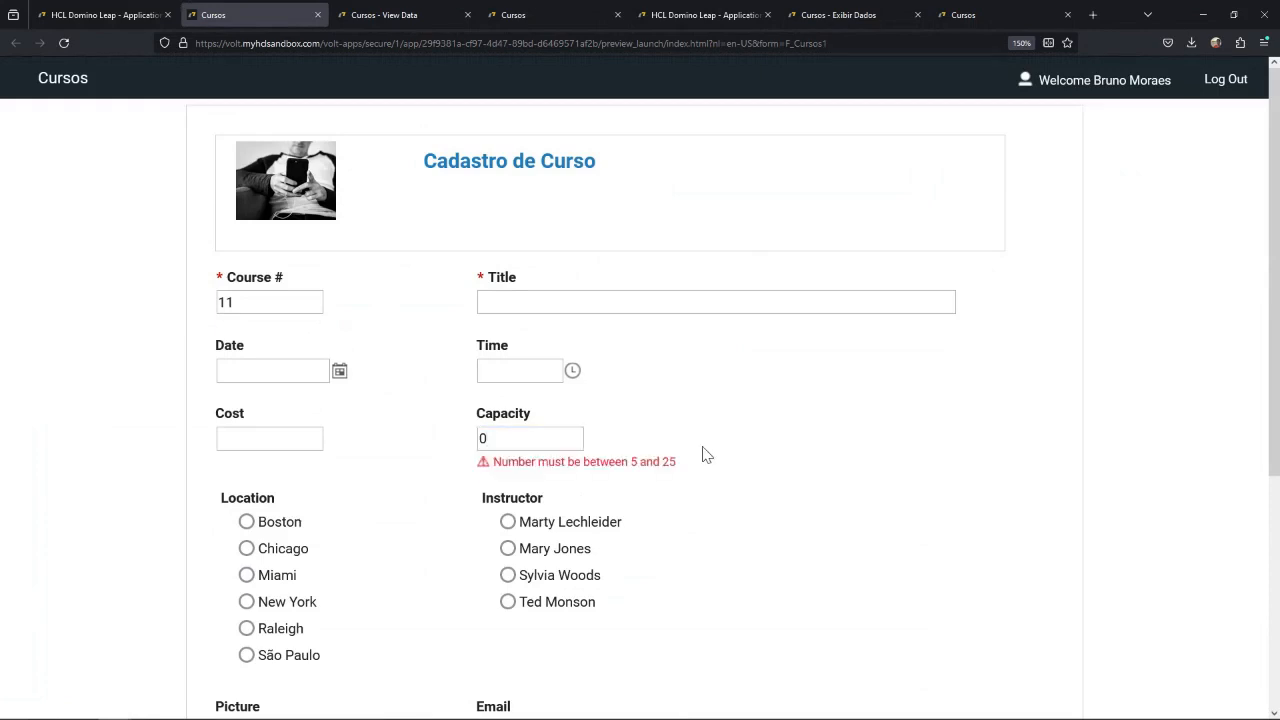
{"action": "left_click", "coordinate": [632, 465]}
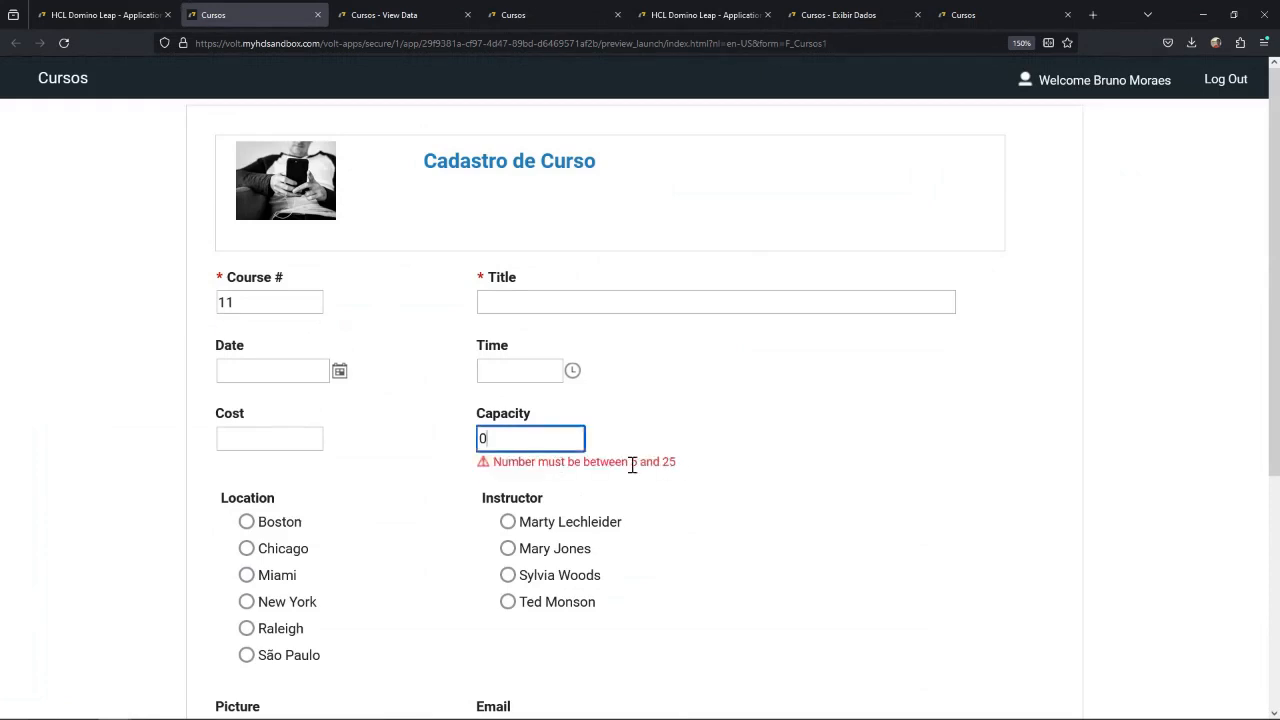
{"action": "left_click_drag", "start_coordinate": [530, 446], "coordinate": [459, 447]}
{"action": "key", "text": "BackSpace"}
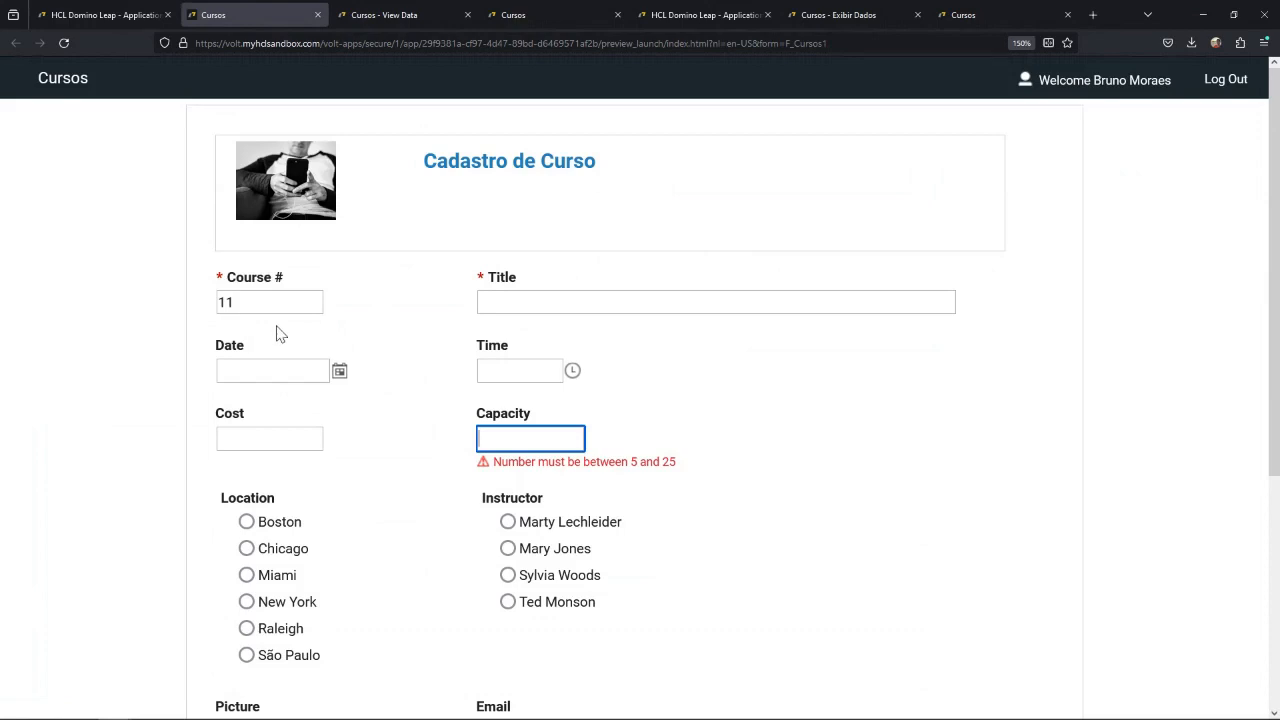
Change Firefox's display language to Português (BR) in the browser settings and close the settings page.
{"action": "left_click", "coordinate": [1264, 42]}
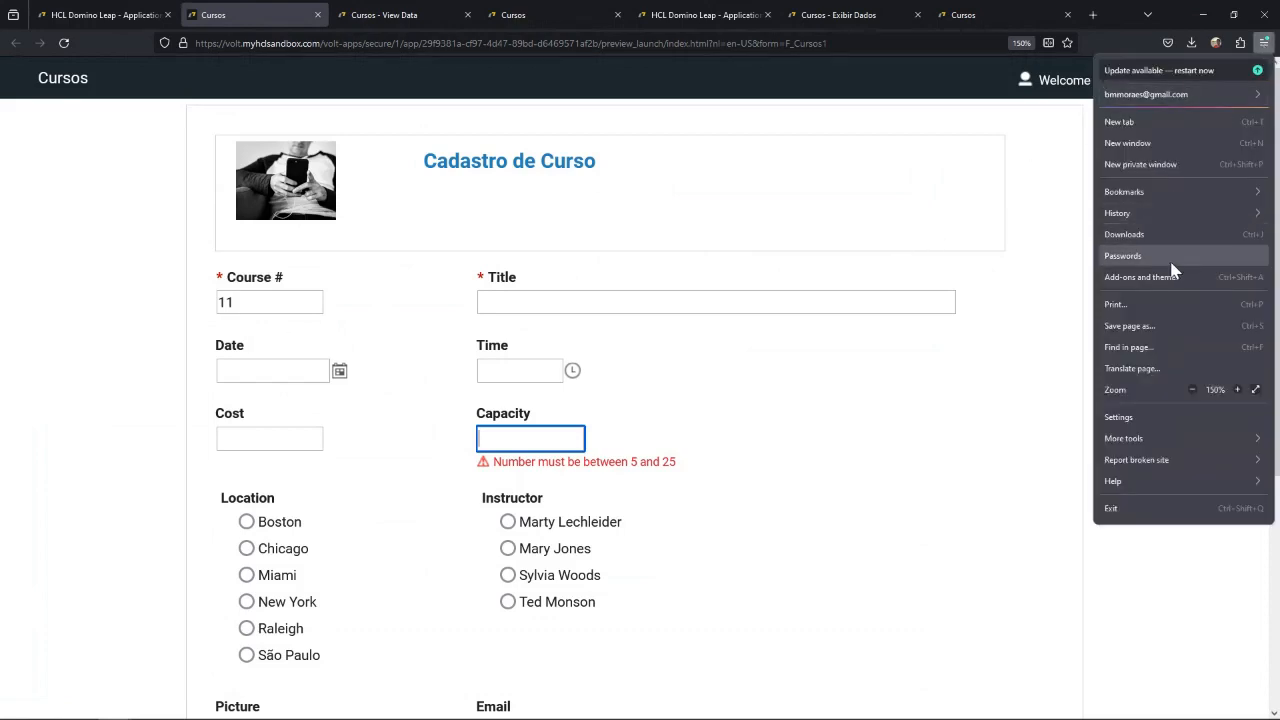
{"action": "left_click", "coordinate": [1143, 419]}
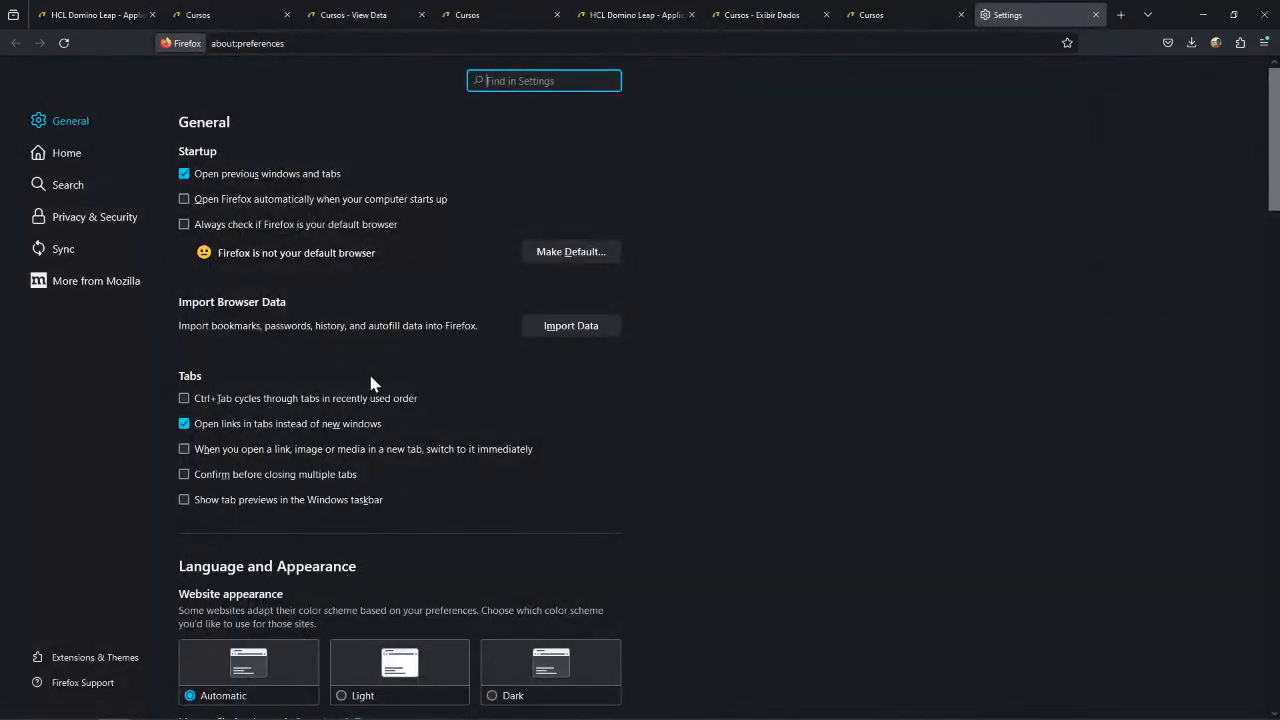
{"action": "scroll", "coordinate": [370, 383], "scroll_direction": "down", "scroll_amount": 5}
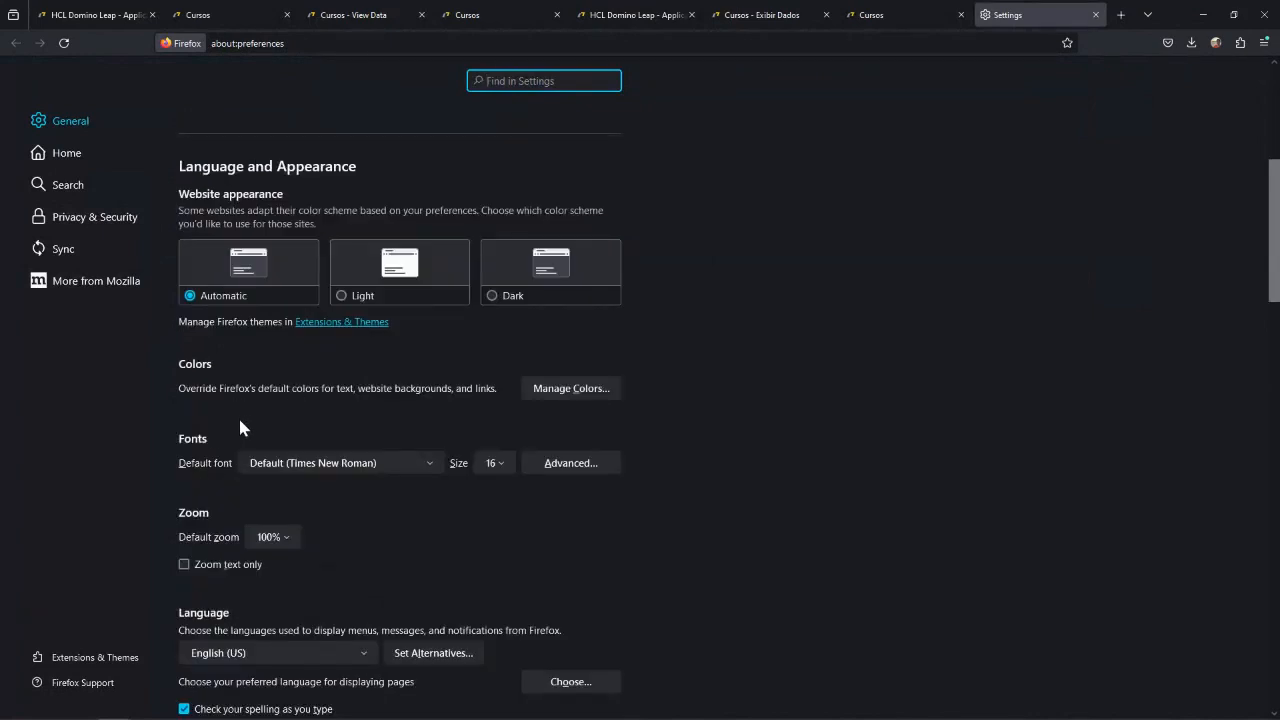
{"action": "scroll", "coordinate": [215, 440], "scroll_direction": "down", "scroll_amount": 3}
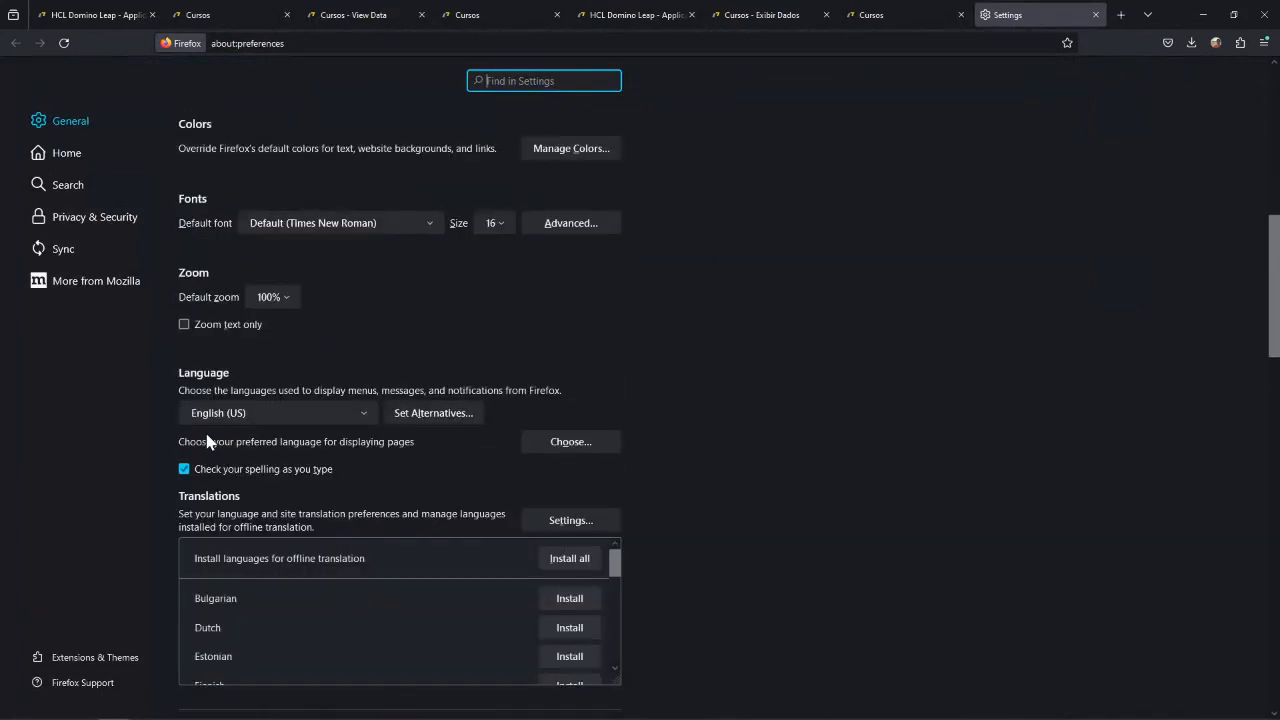
{"action": "left_click", "coordinate": [362, 414]}
{"action": "left_click", "coordinate": [300, 455]}
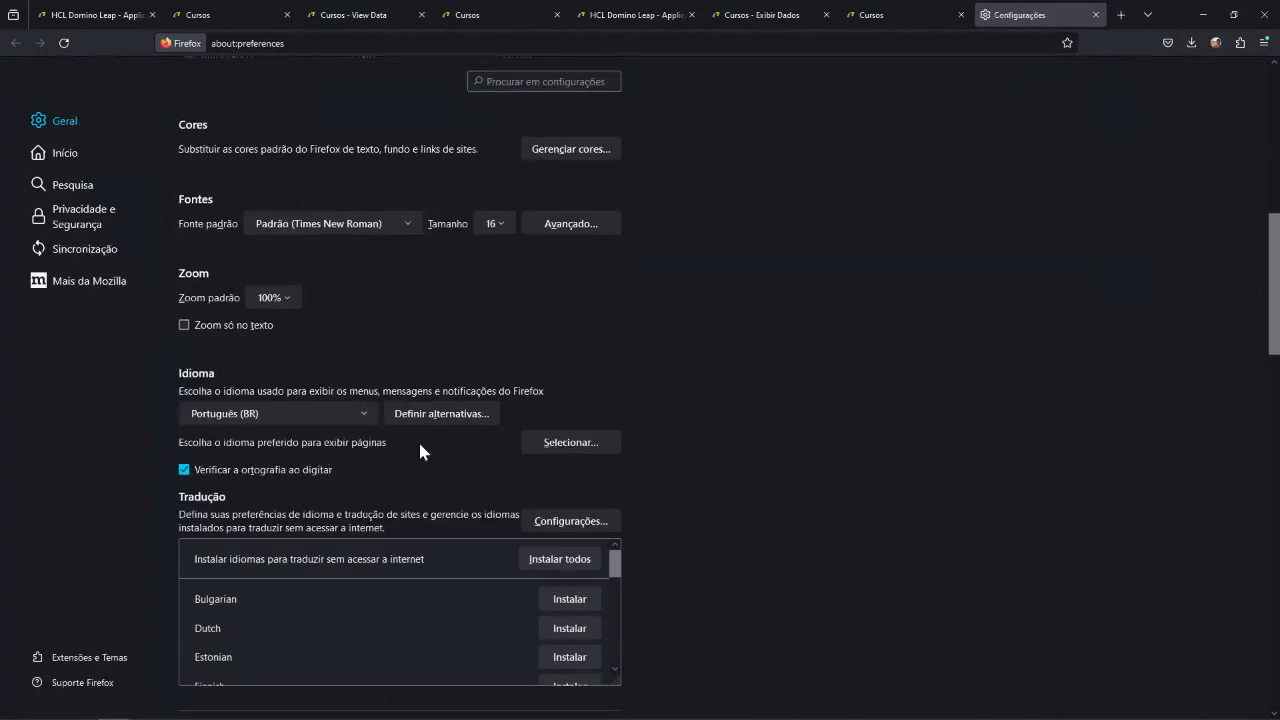
{"action": "left_click", "coordinate": [1095, 15]}
Reload the Cursos form preview, look over its fields, and check the required-field message of the empty Course #.
{"action": "left_click", "coordinate": [63, 43]}
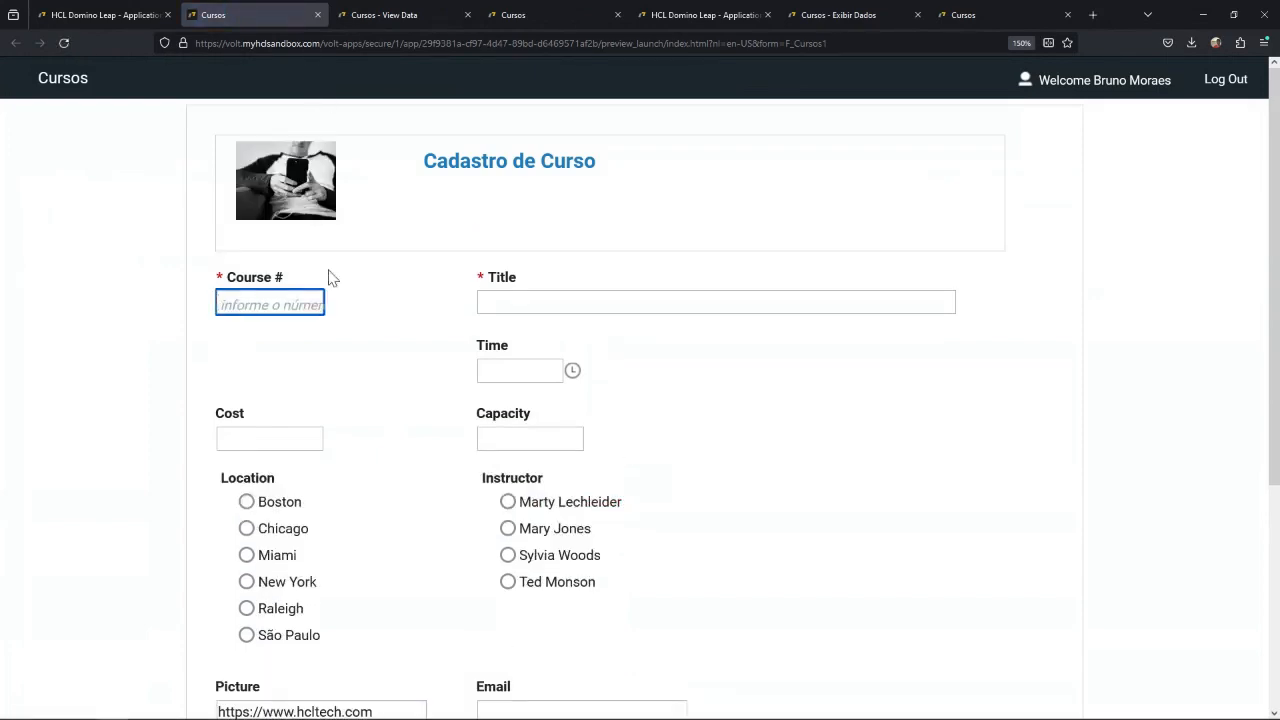
{"action": "scroll", "coordinate": [369, 517], "scroll_direction": "down", "scroll_amount": 3}
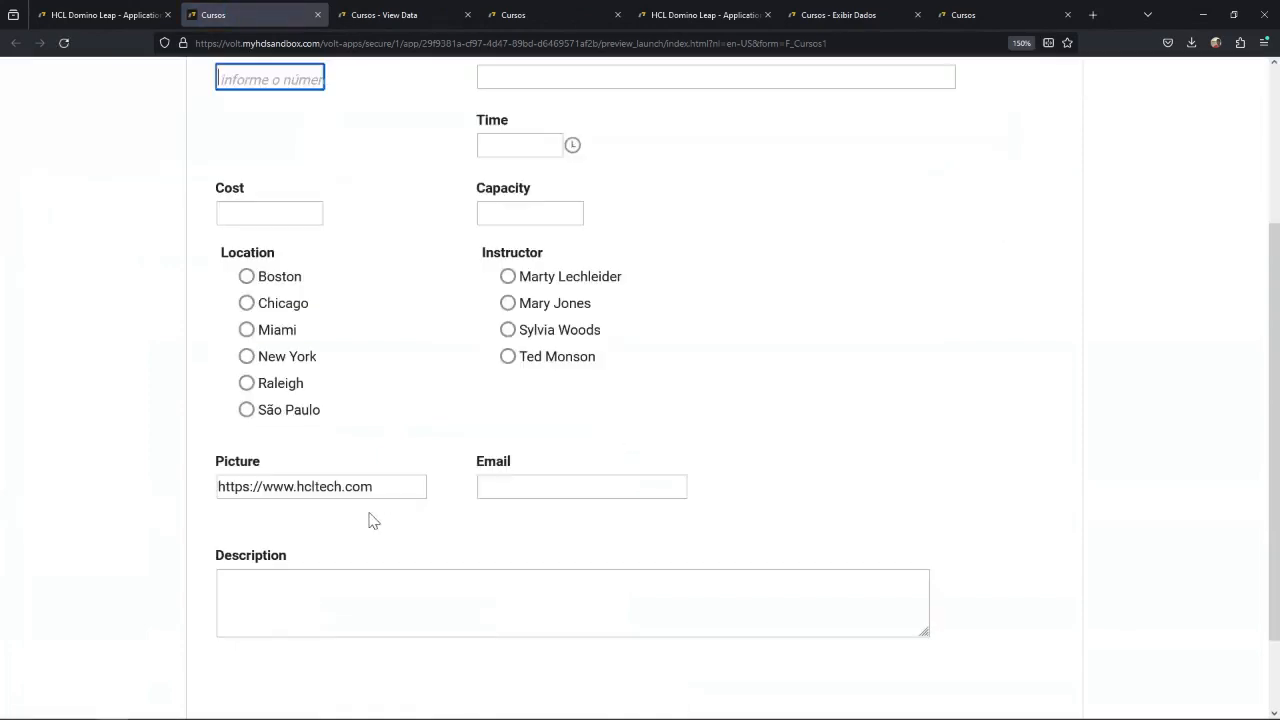
{"action": "scroll", "coordinate": [390, 500], "scroll_direction": "up", "scroll_amount": 3}
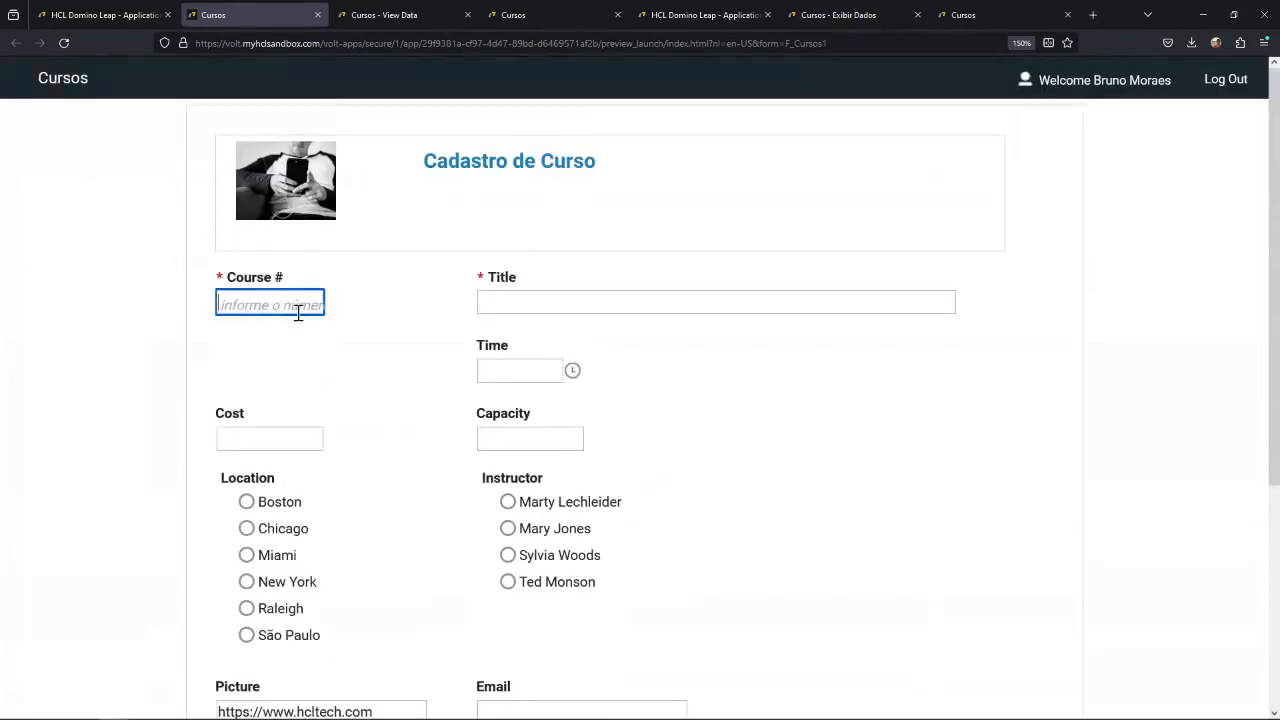
{"action": "left_click", "coordinate": [349, 380]}
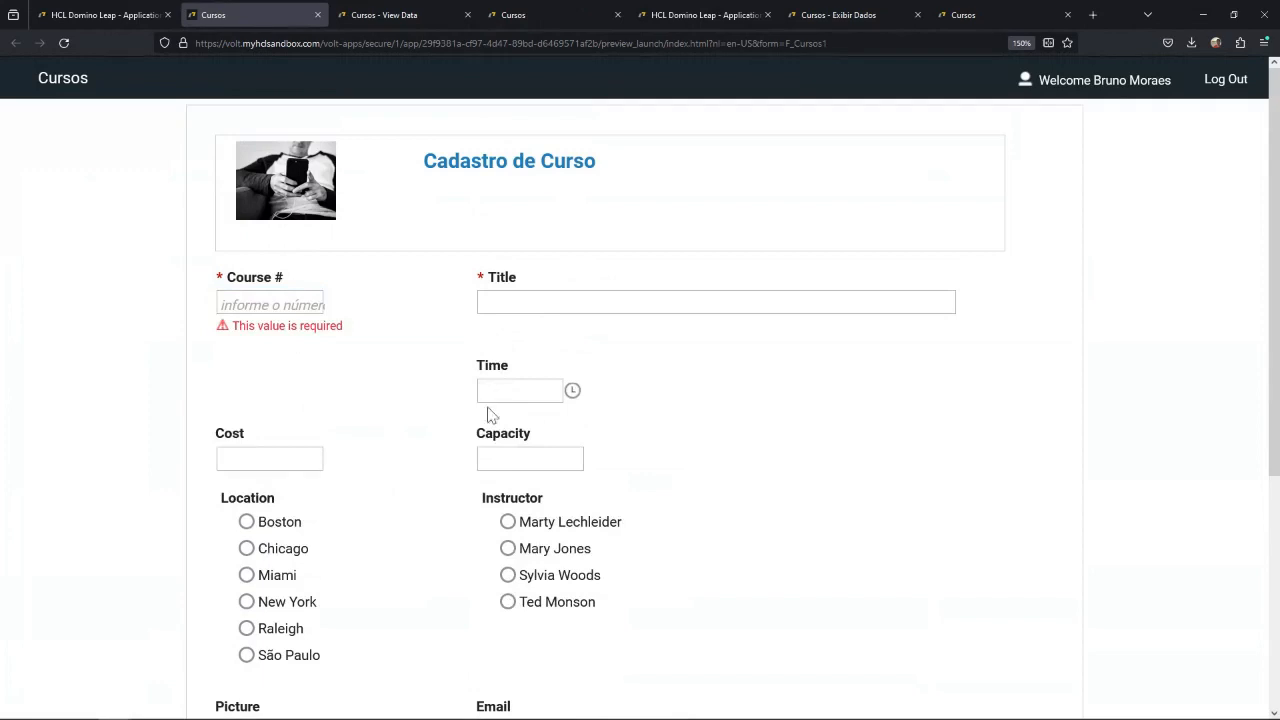
Select the first instructor in the preview and test the Capacity range validation with the value 1.
{"action": "left_click", "coordinate": [525, 395]}
{"action": "left_click", "coordinate": [525, 450]}
{"action": "left_click", "coordinate": [447, 502]}
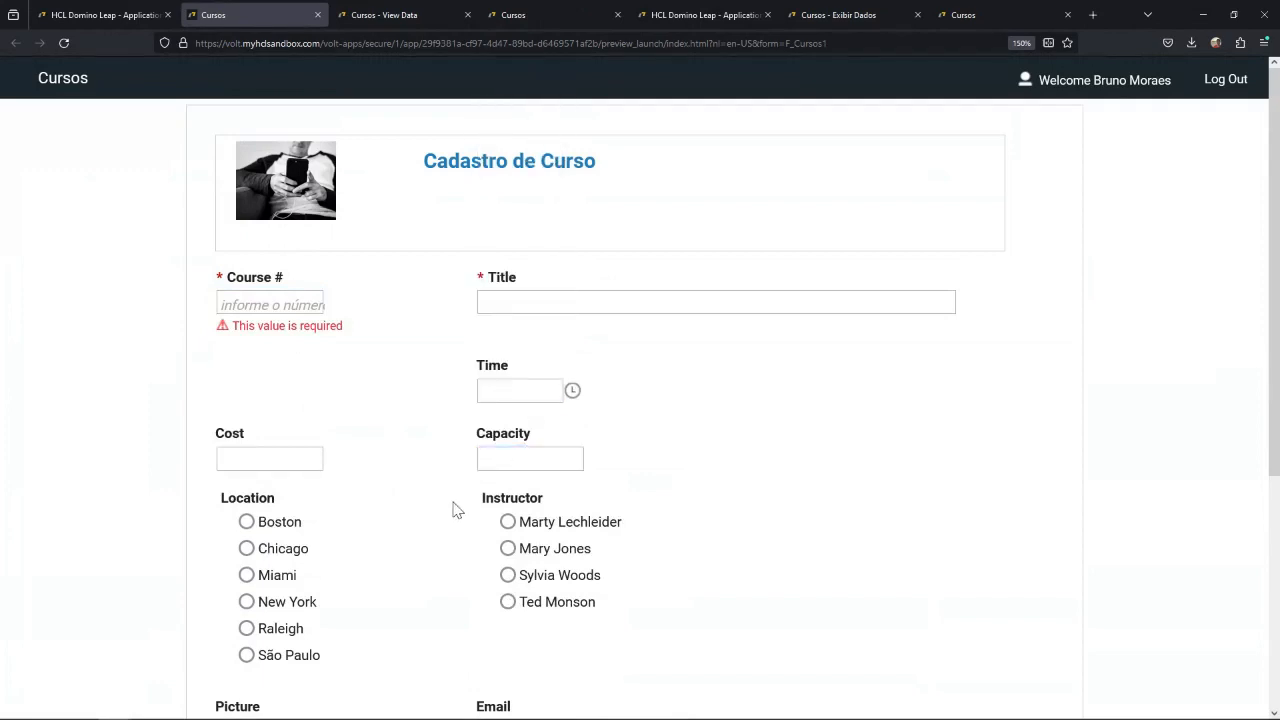
{"action": "left_click", "coordinate": [509, 524]}
{"action": "left_click", "coordinate": [525, 463]}
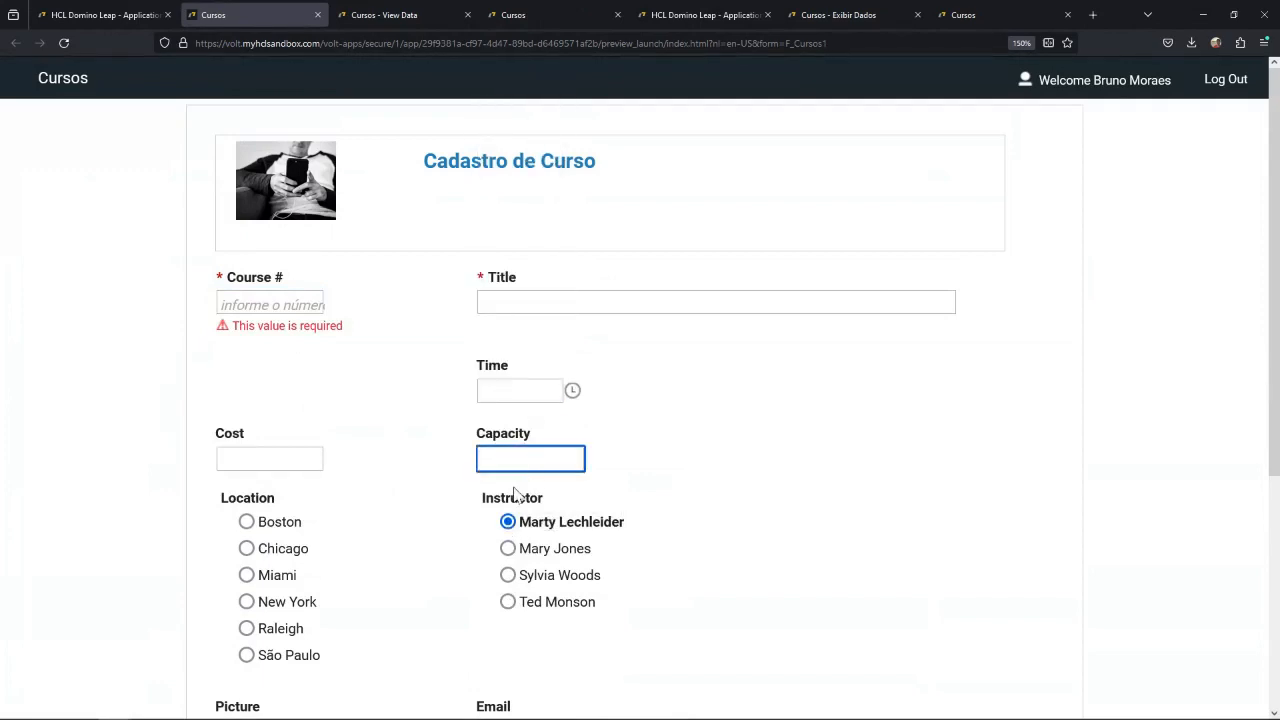
{"action": "type", "text": "1"}
{"action": "left_click", "coordinate": [518, 478]}
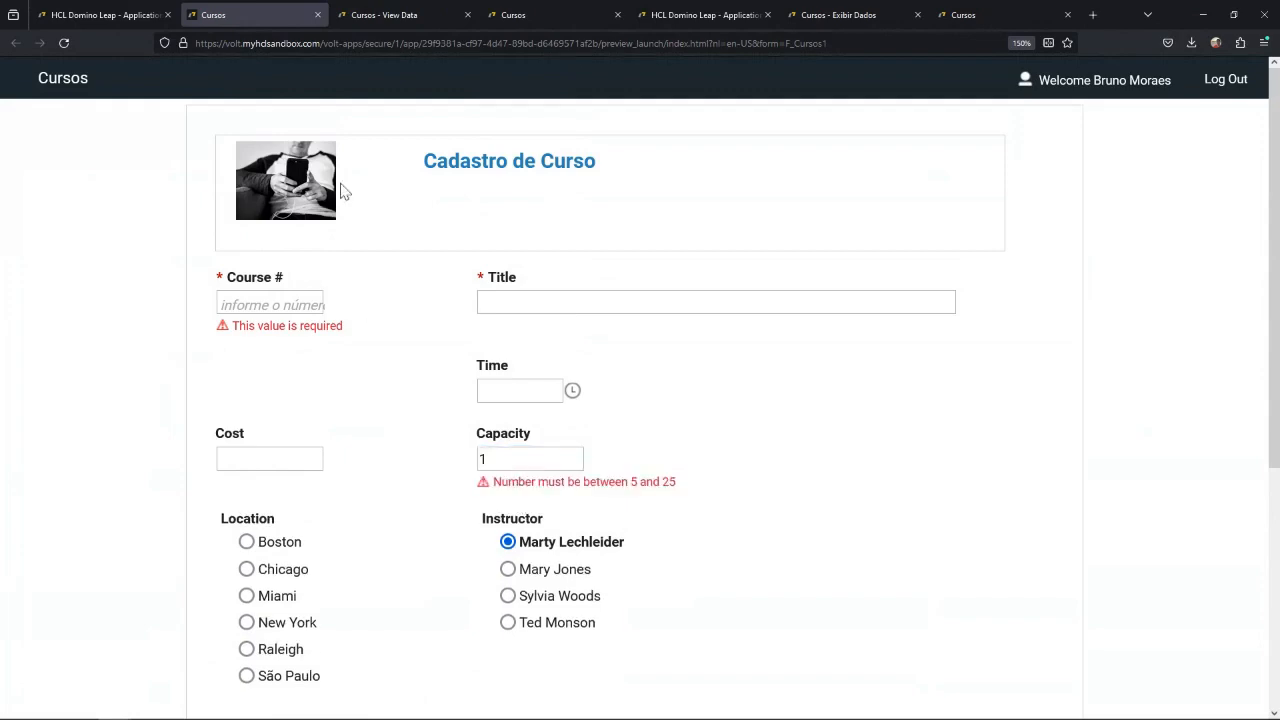
Close the preview, save the Cursos application, and exit its editor to a reloaded application list.
{"action": "left_click", "coordinate": [318, 15]}
{"action": "left_click", "coordinate": [97, 15]}
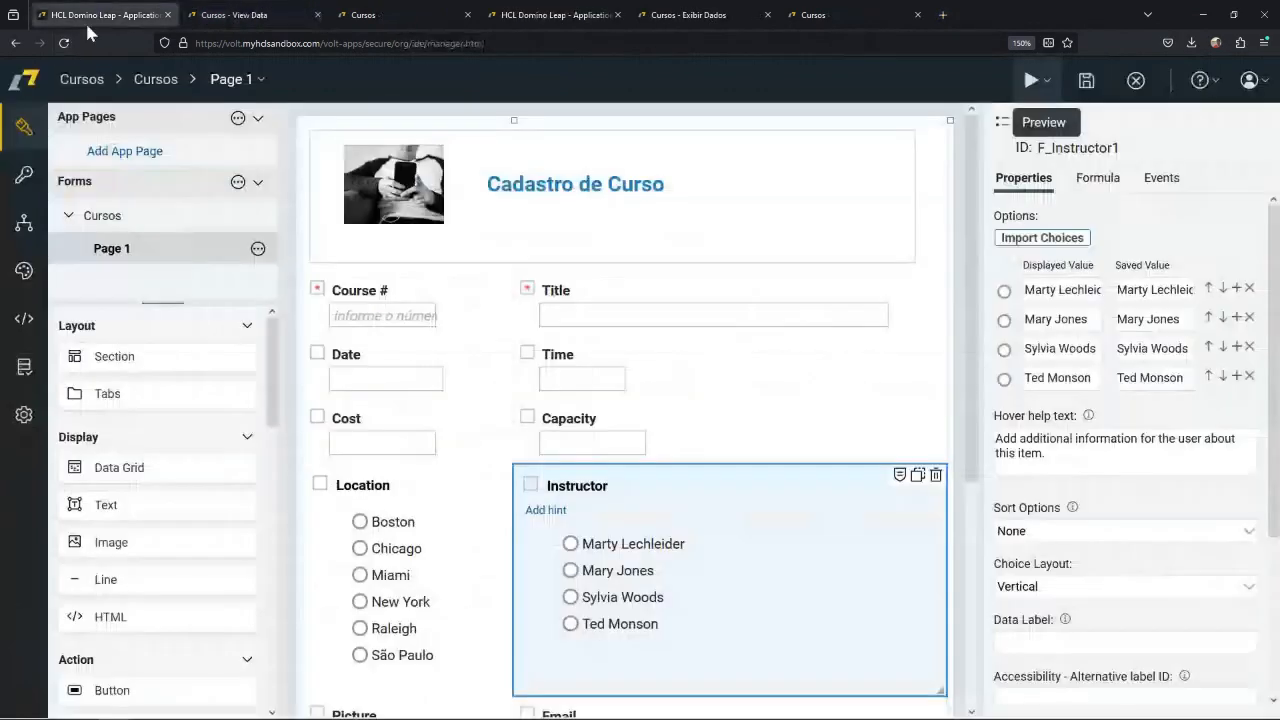
{"action": "left_click", "coordinate": [63, 42]}
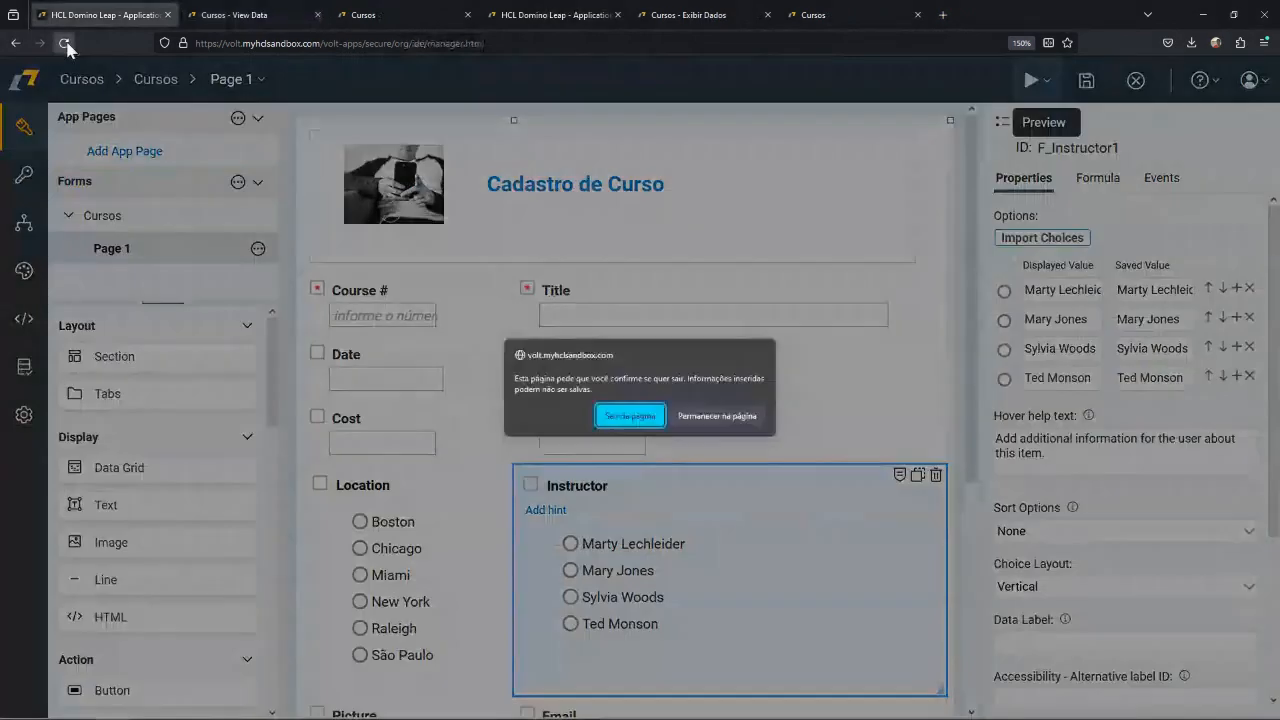
{"action": "left_click", "coordinate": [714, 417]}
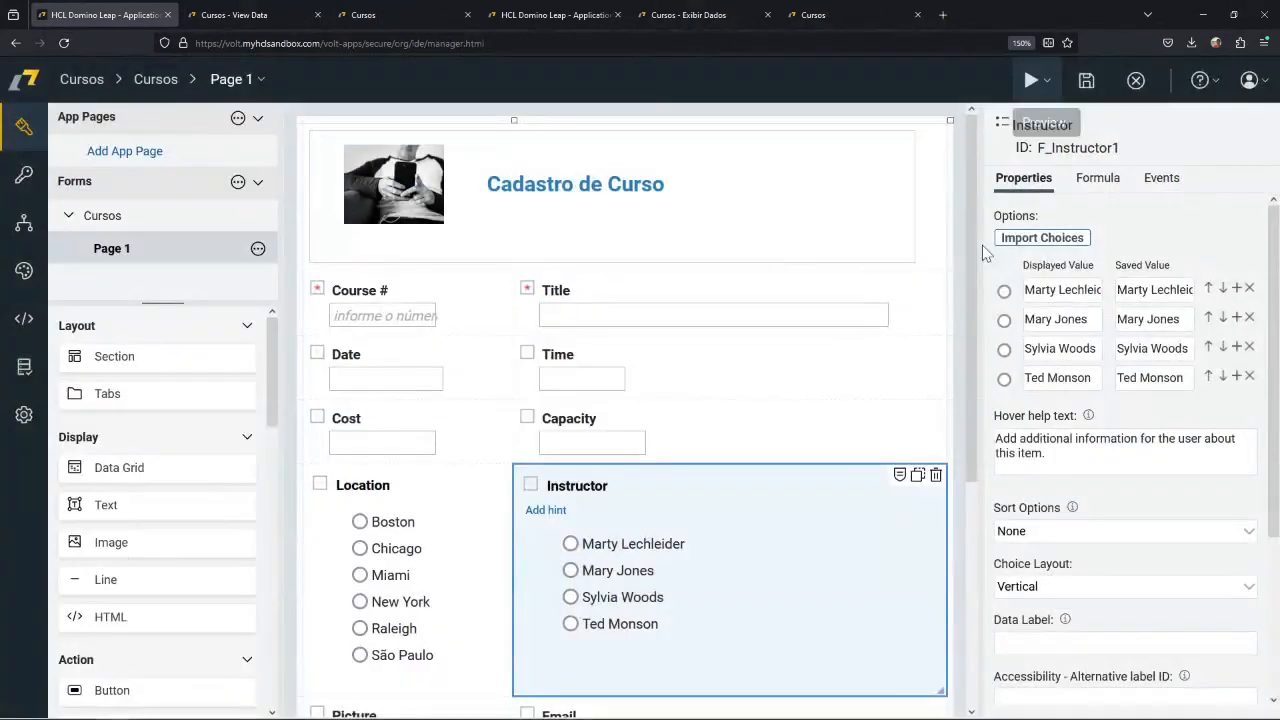
{"action": "left_click", "coordinate": [1106, 95]}
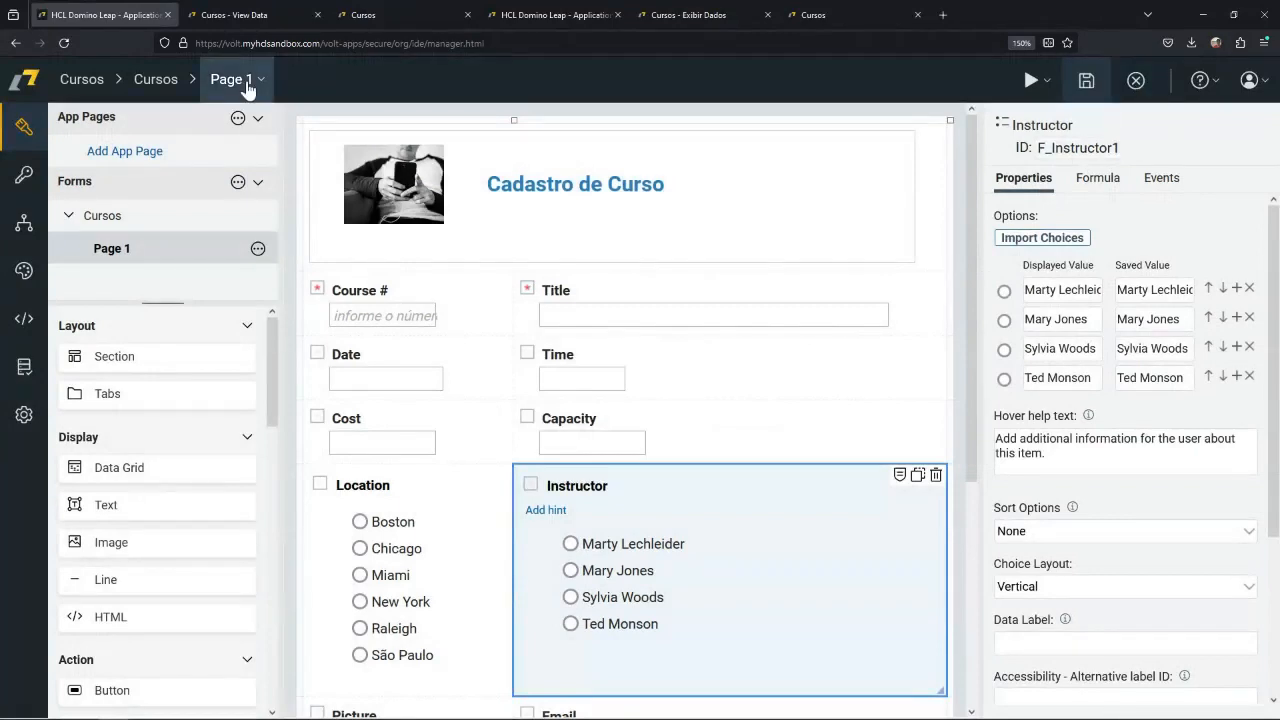
{"action": "left_click", "coordinate": [1135, 82]}
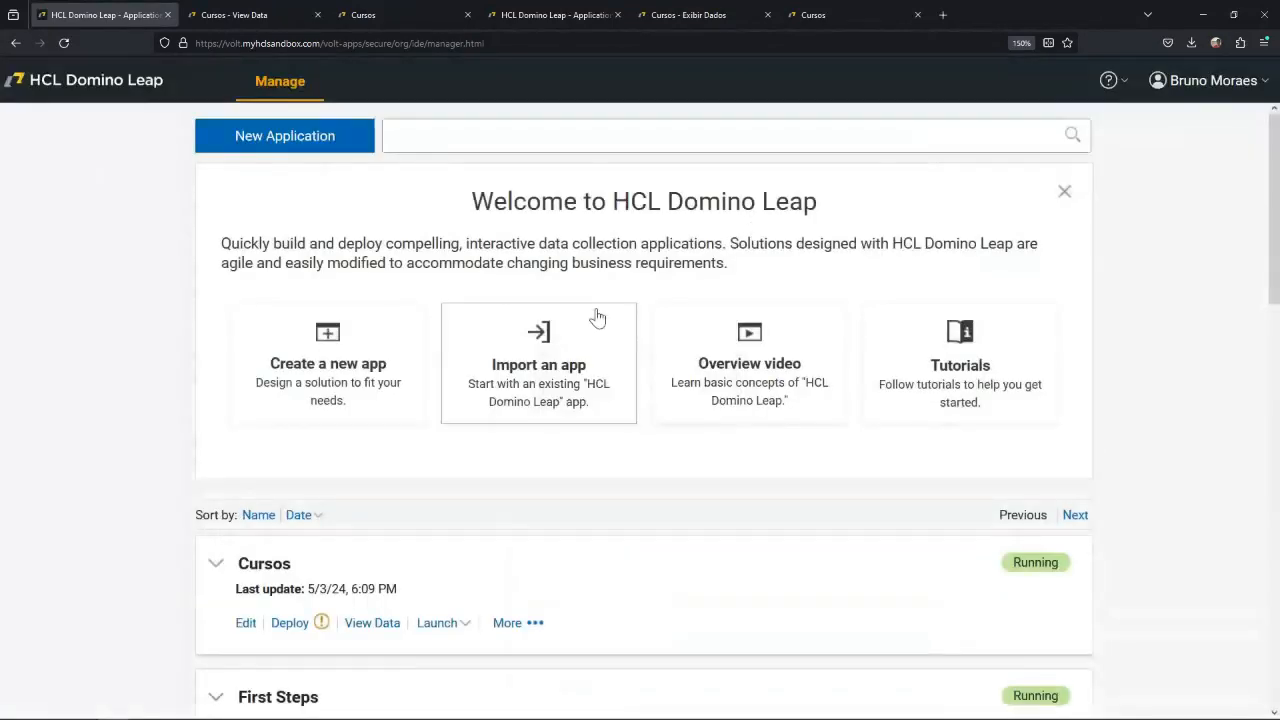
{"action": "left_click", "coordinate": [63, 43]}
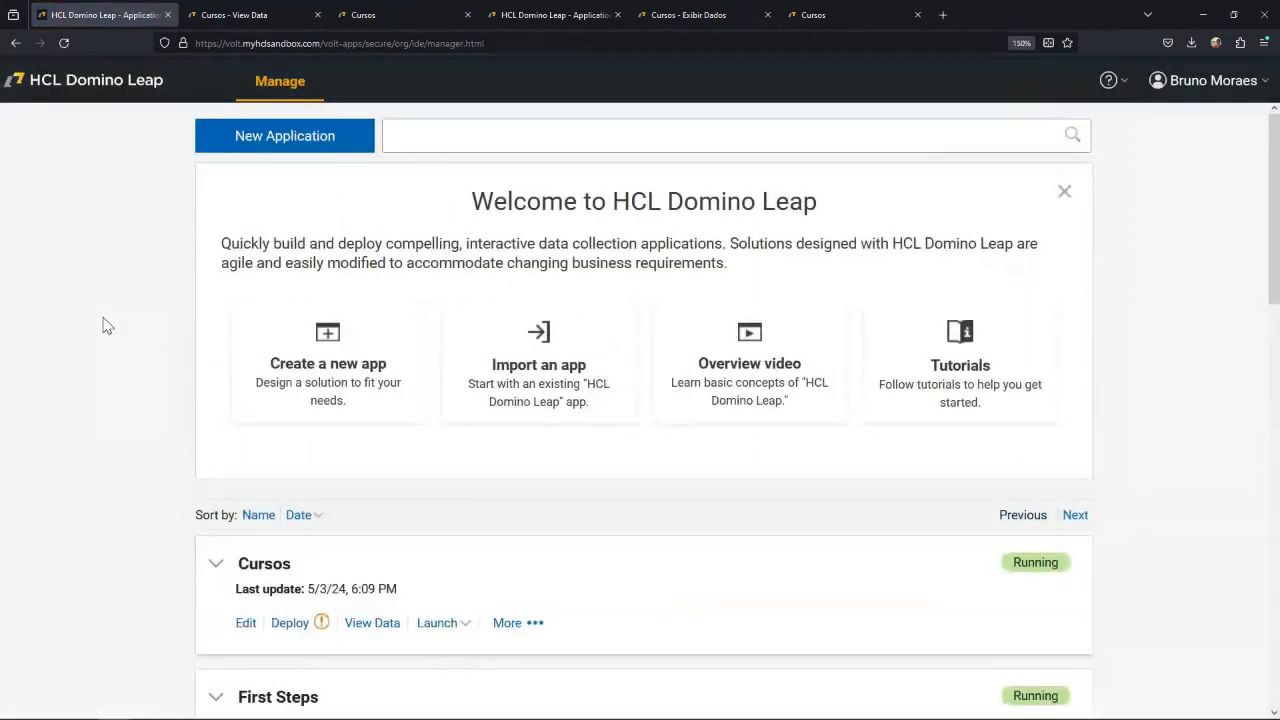
Make Português (Brasil) [pt-br] the first preferred web page language in Firefox and reload the Domino Leap application list.
{"action": "left_click", "coordinate": [1261, 45]}
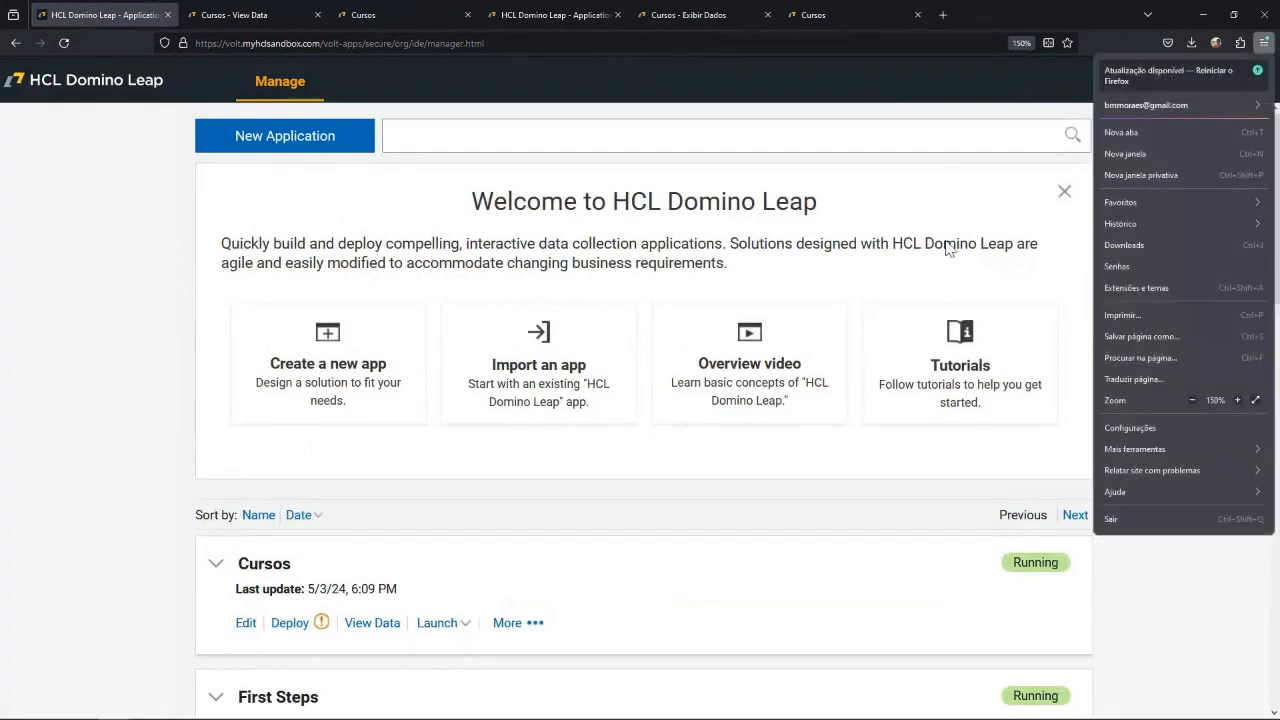
{"action": "left_click", "coordinate": [1147, 430]}
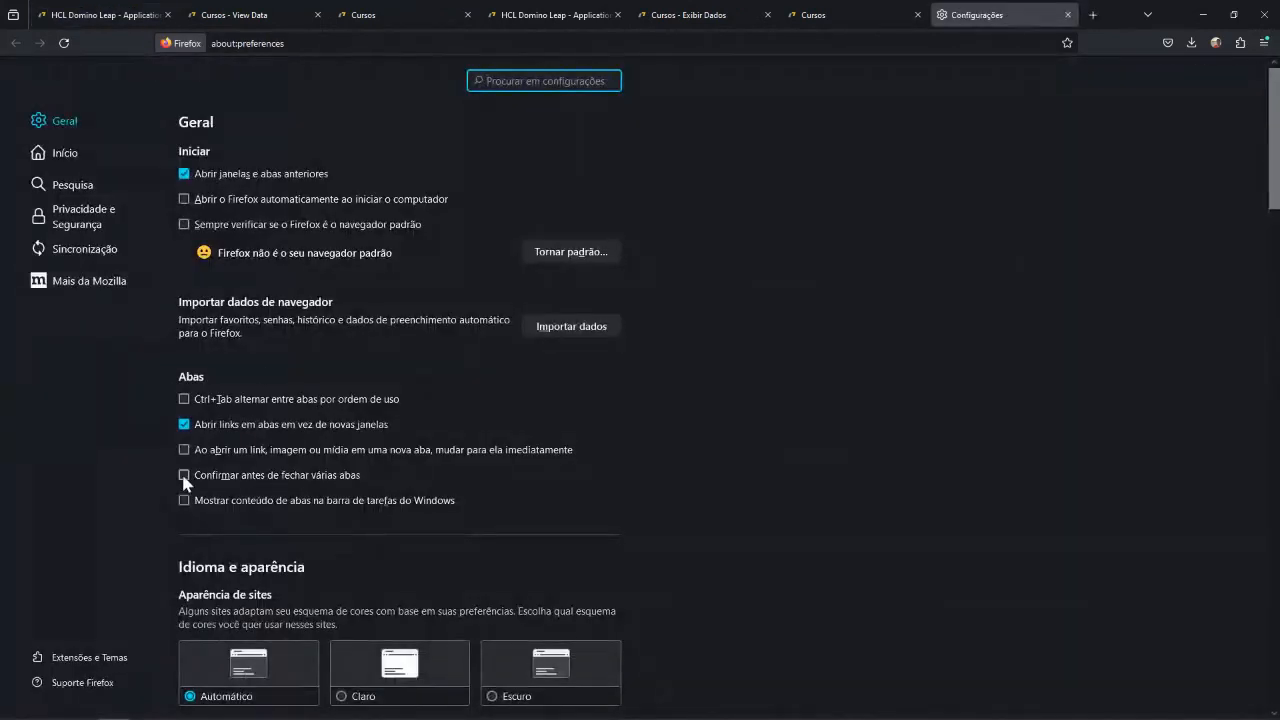
{"action": "scroll", "coordinate": [183, 483], "scroll_direction": "down", "scroll_amount": 5}
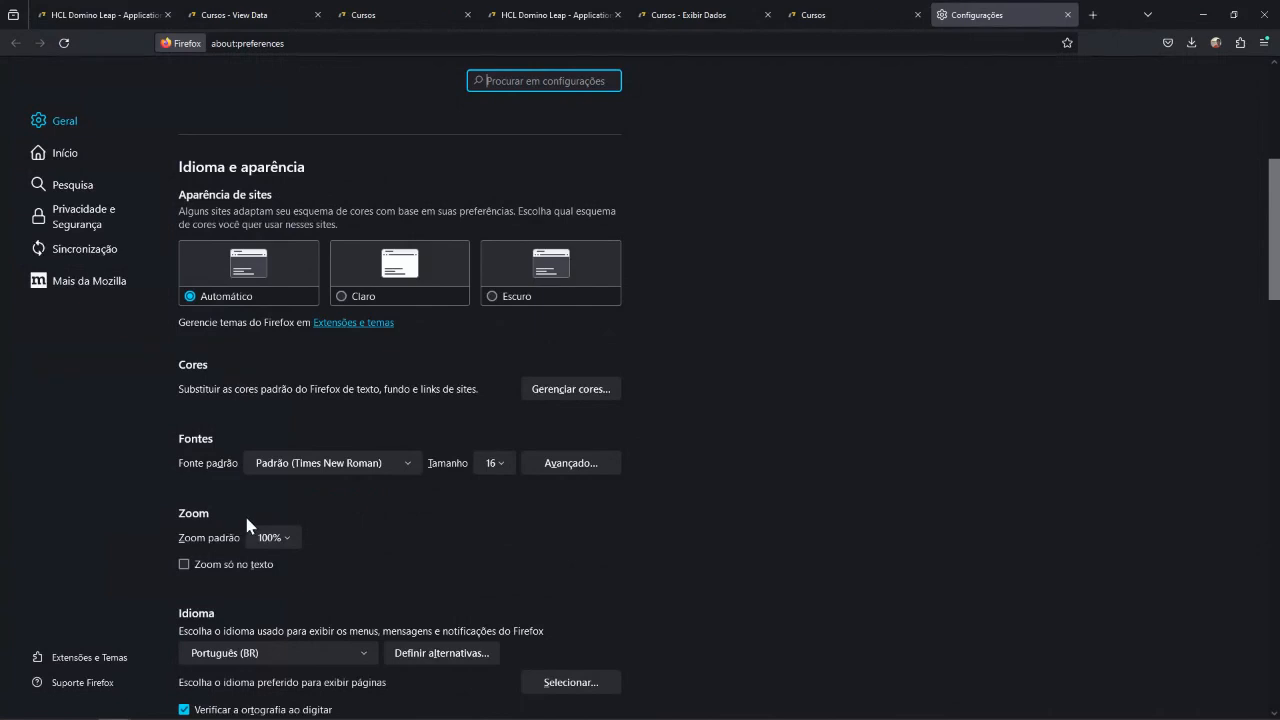
{"action": "scroll", "coordinate": [268, 588], "scroll_direction": "down", "scroll_amount": 3}
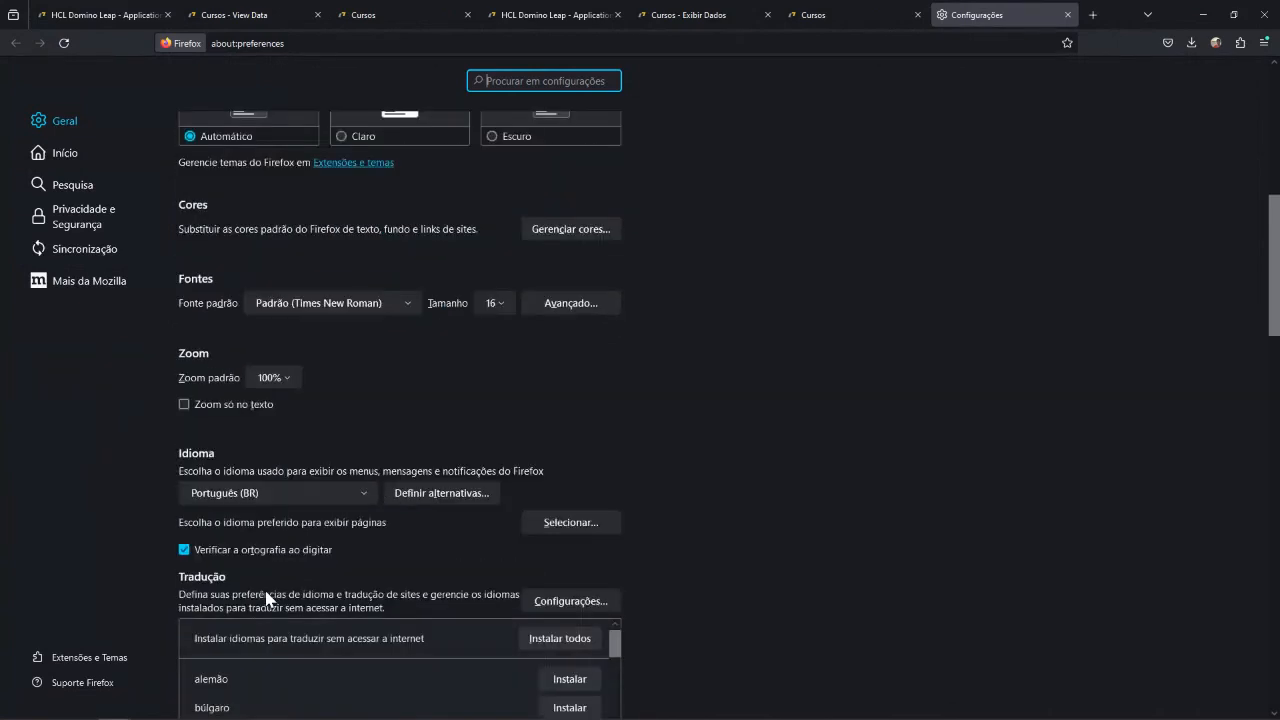
{"action": "scroll", "coordinate": [316, 570], "scroll_direction": "down", "scroll_amount": 3}
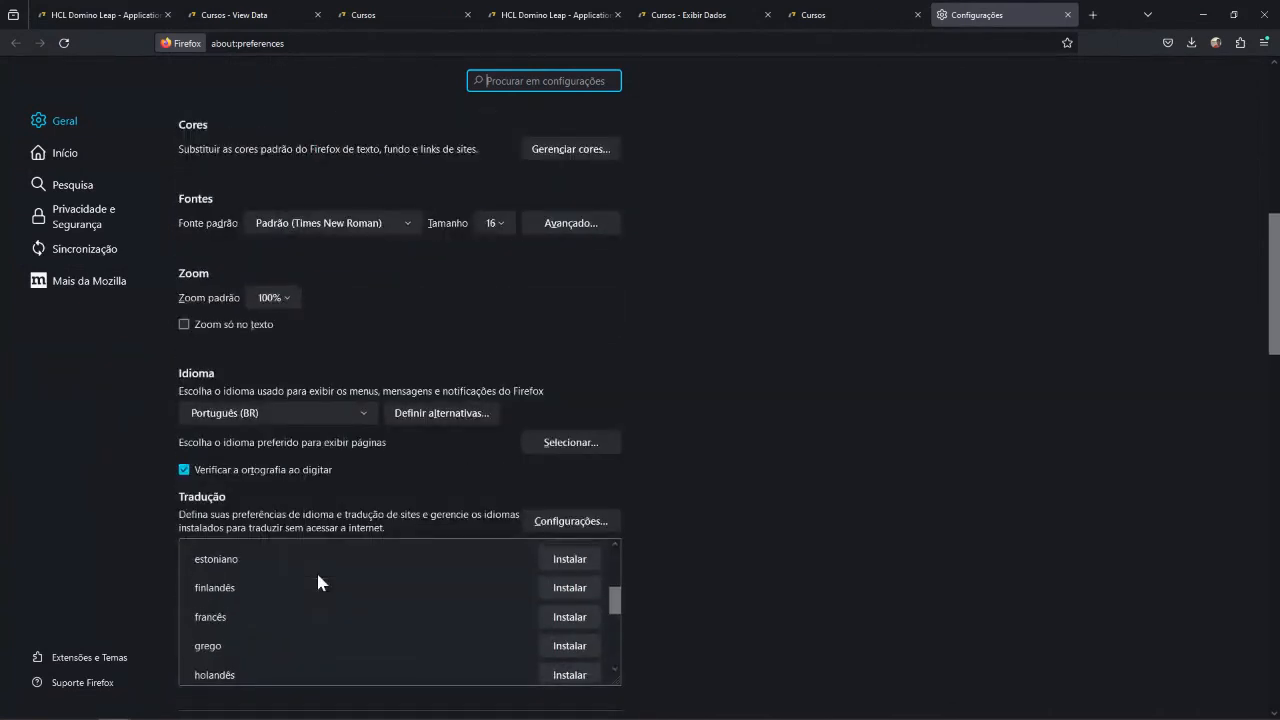
{"action": "scroll", "coordinate": [316, 570], "scroll_direction": "up", "scroll_amount": 3}
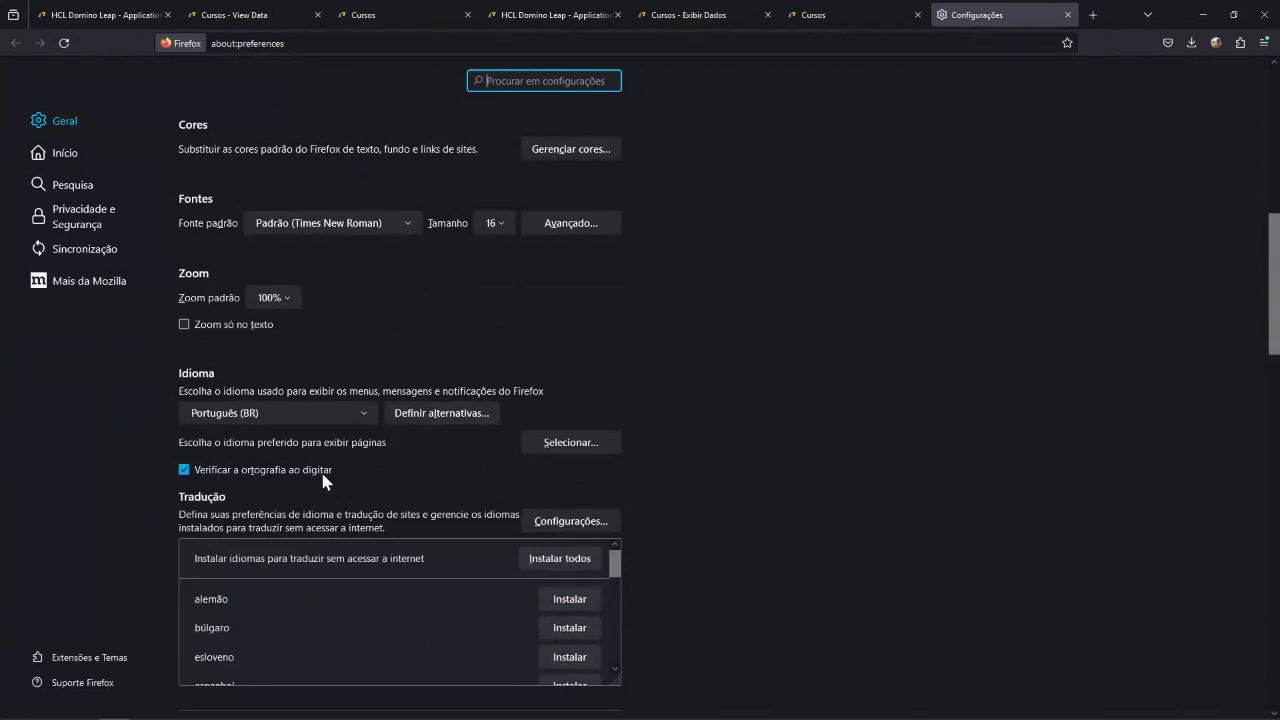
{"action": "left_click", "coordinate": [571, 447]}
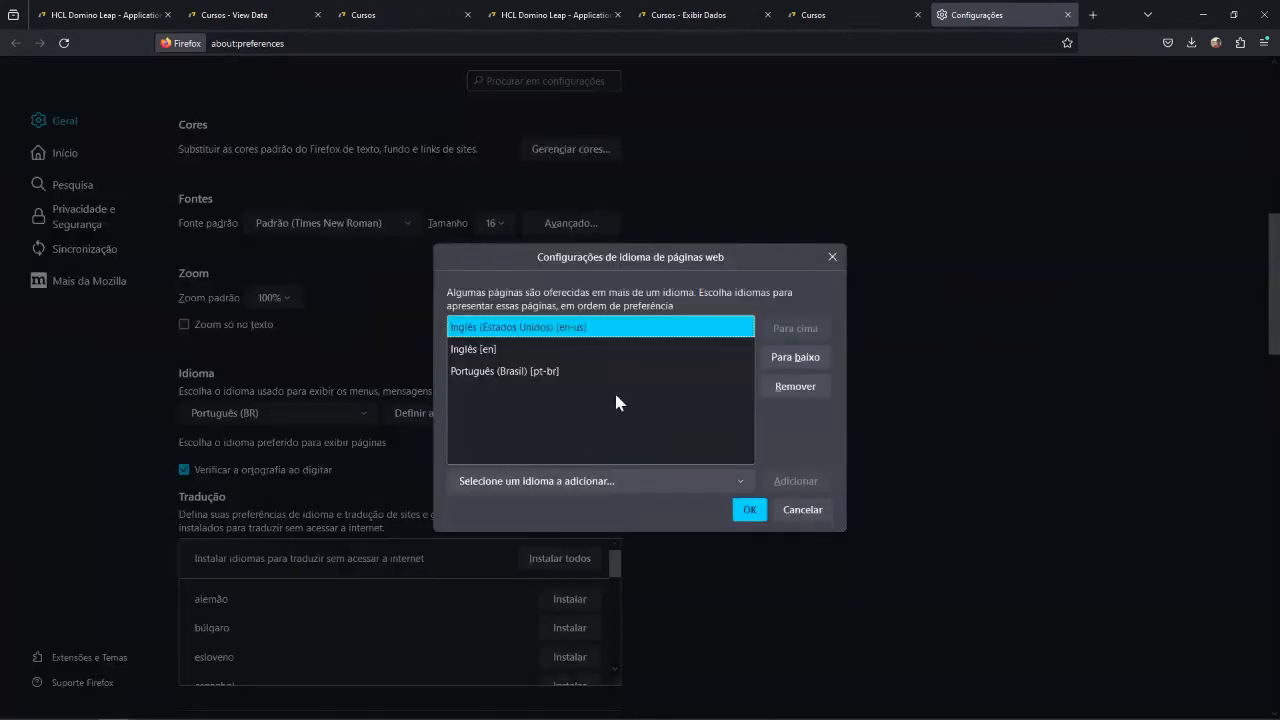
{"action": "left_click", "coordinate": [565, 374]}
{"action": "double_click", "coordinate": [807, 330]}
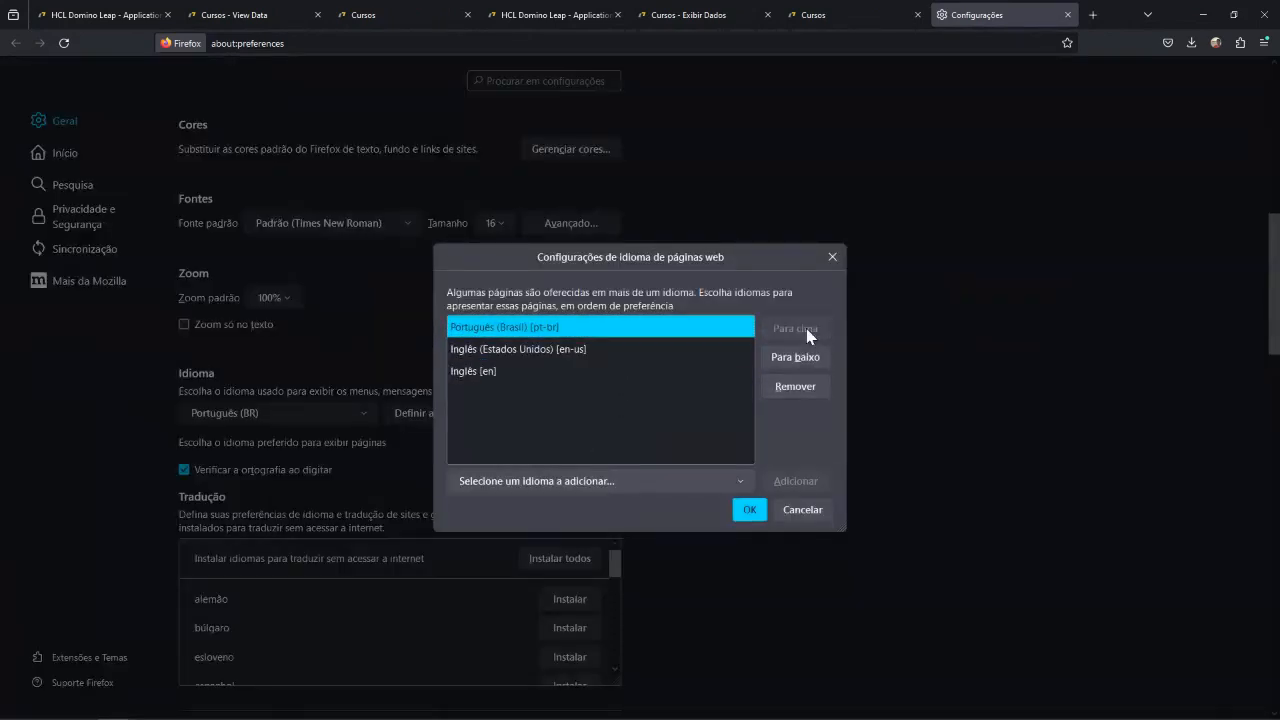
{"action": "left_click", "coordinate": [752, 510]}
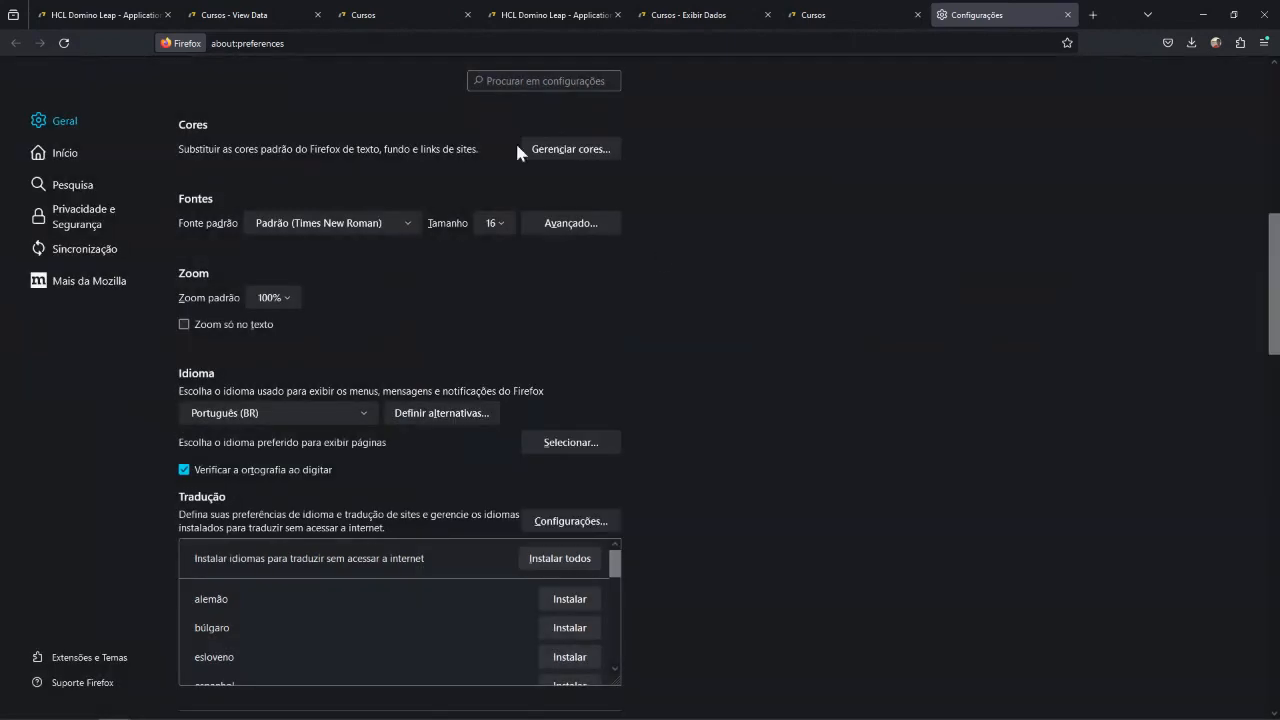
{"action": "left_click", "coordinate": [1067, 15]}
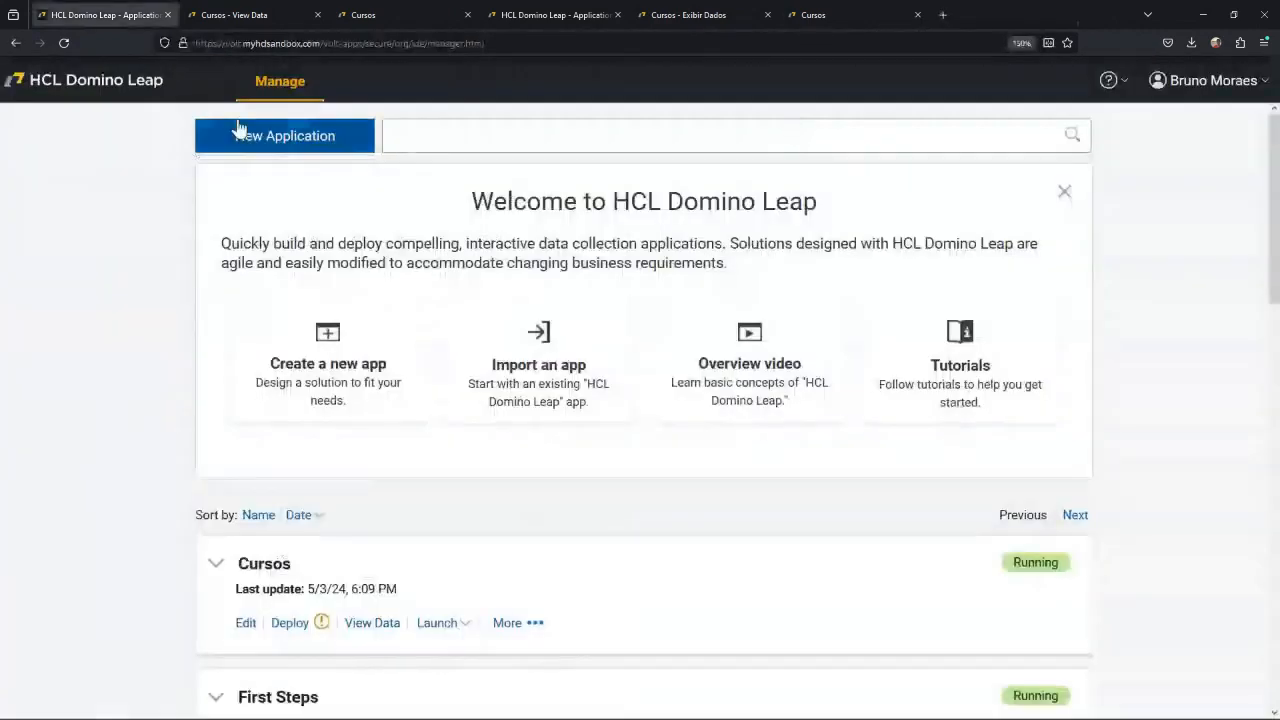
{"action": "left_click", "coordinate": [63, 43]}
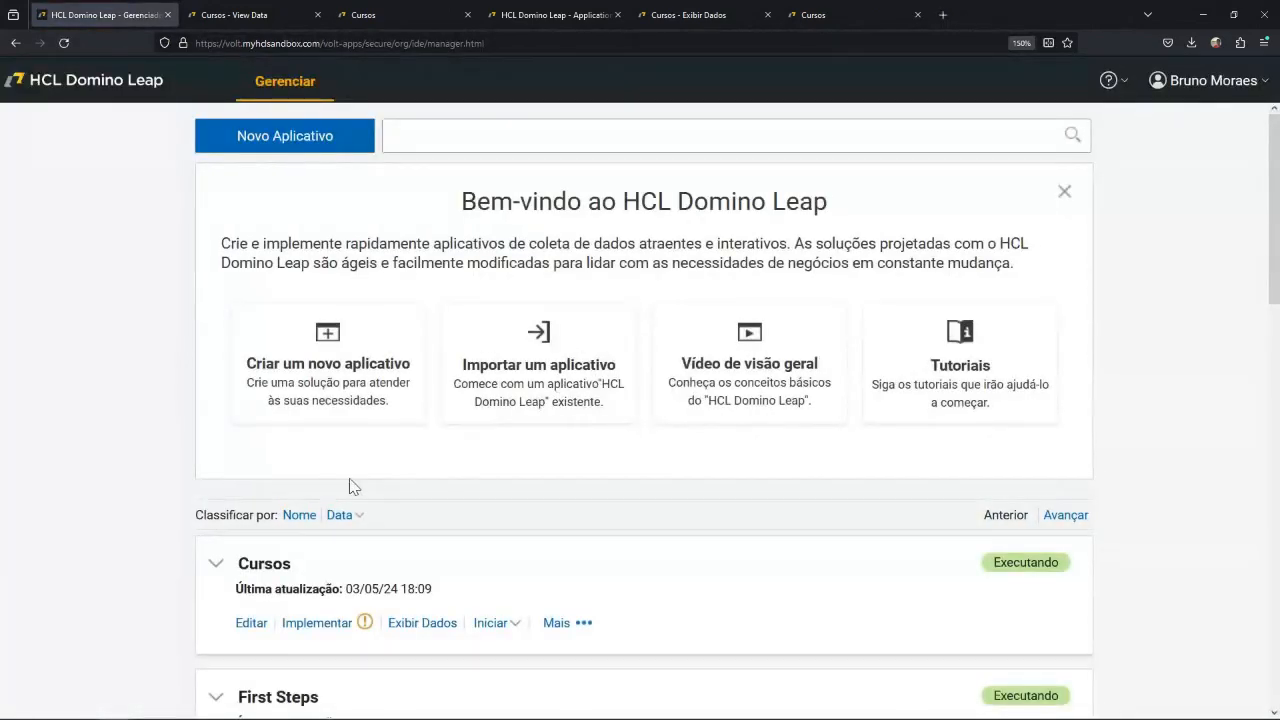
Deploy the saved changes to the current version of the Cursos application and open its activation link.
{"action": "left_click", "coordinate": [336, 630]}
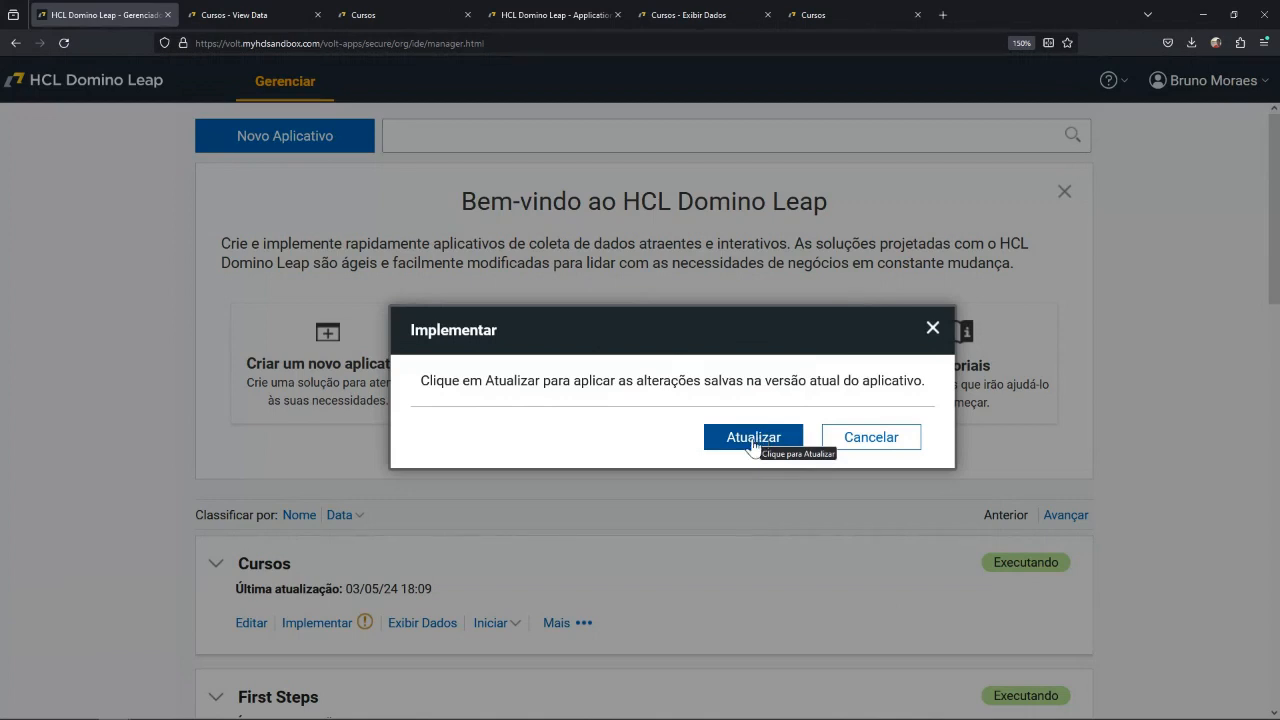
{"action": "left_click", "coordinate": [731, 447]}
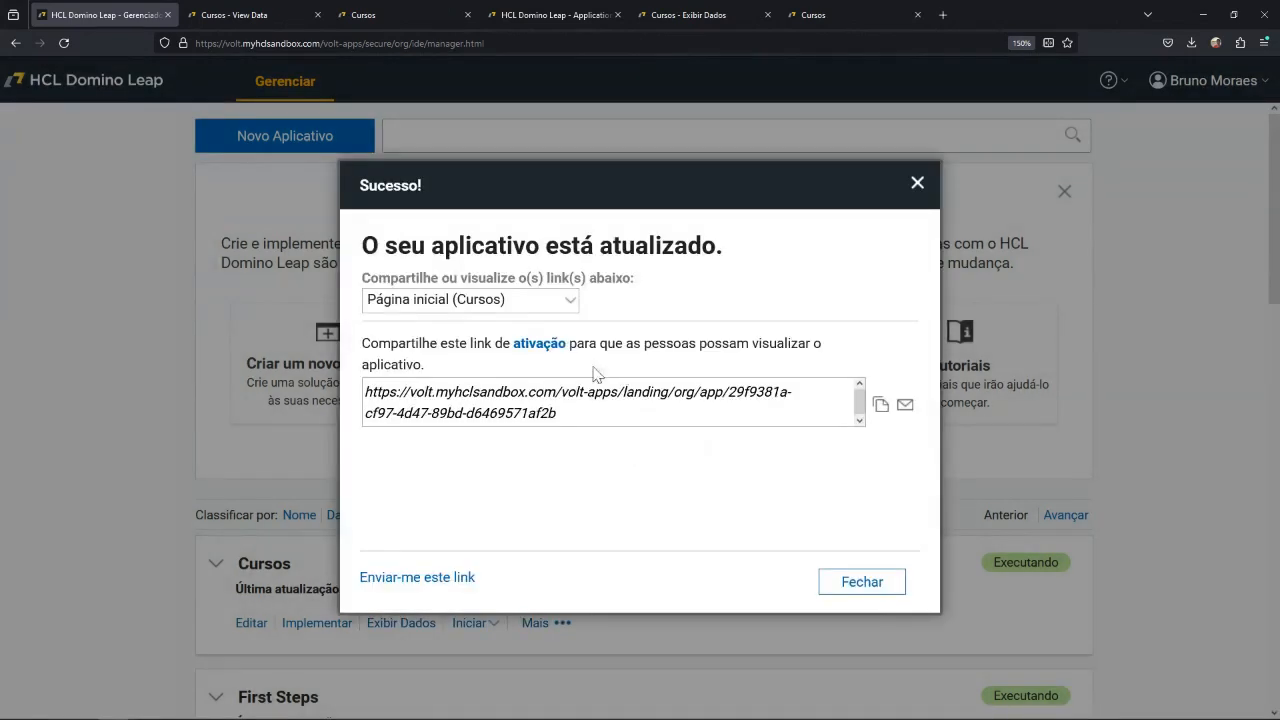
{"action": "left_click", "coordinate": [539, 346]}
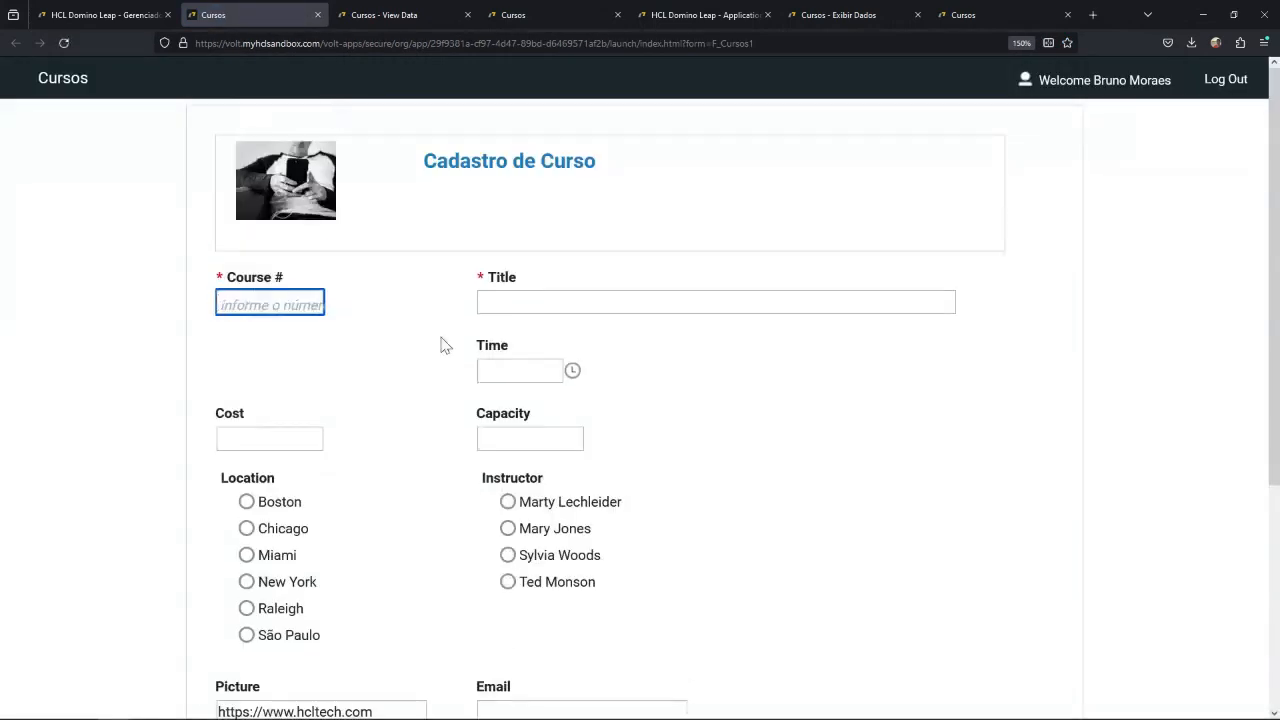
Test the deployed form's validation by entering 1 as the Capacity and leaving Course # empty.
{"action": "left_click", "coordinate": [530, 441]}
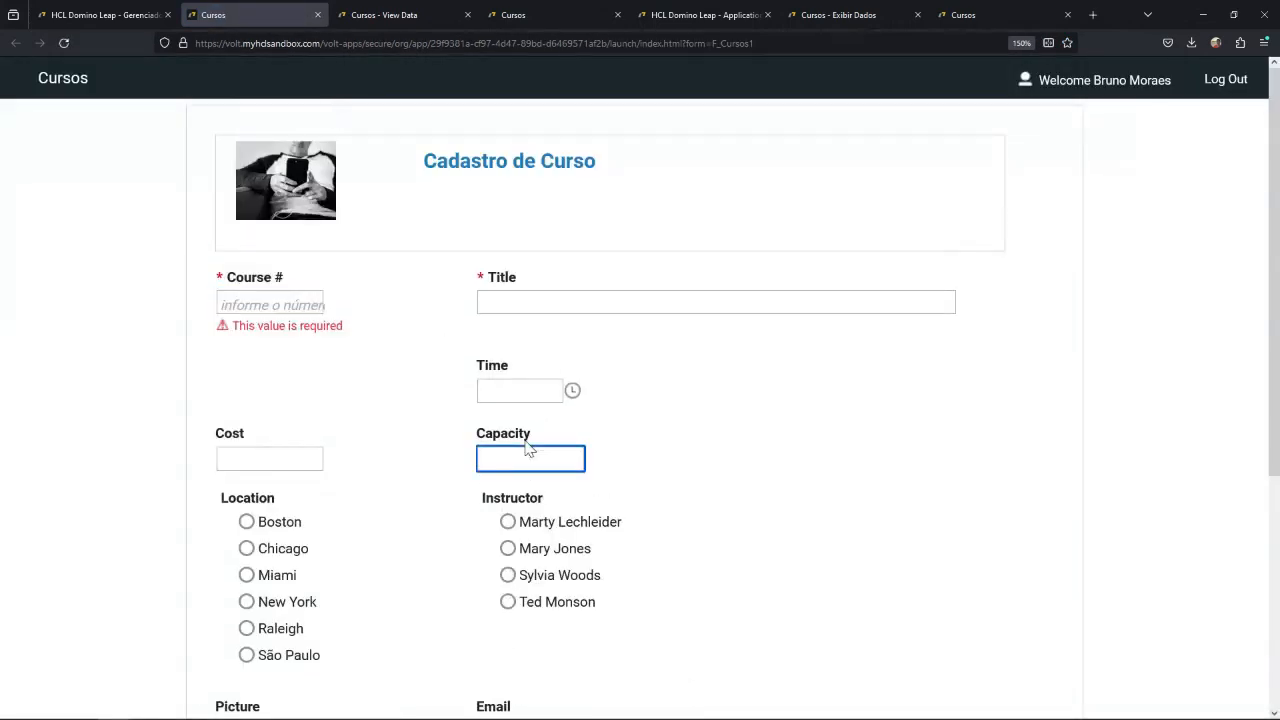
{"action": "type", "text": "1"}
{"action": "left_click", "coordinate": [468, 500]}
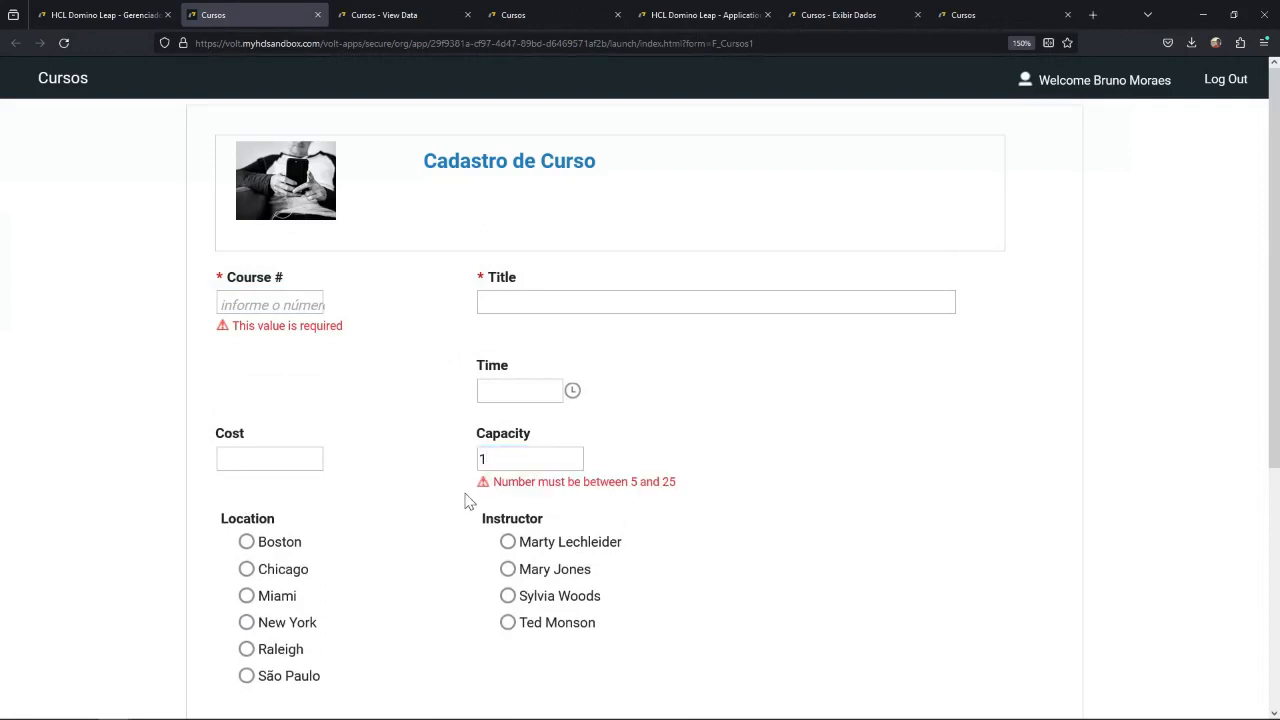
{"action": "left_click", "coordinate": [295, 303]}
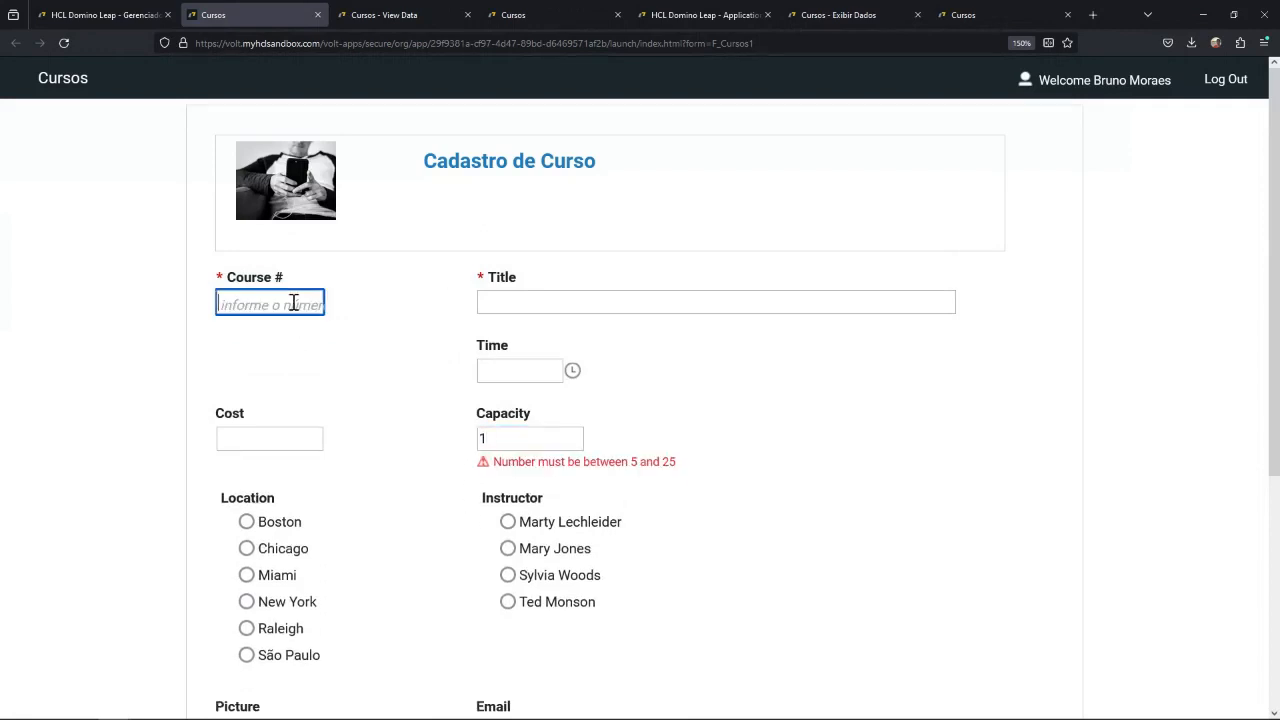
{"action": "left_click", "coordinate": [390, 350]}
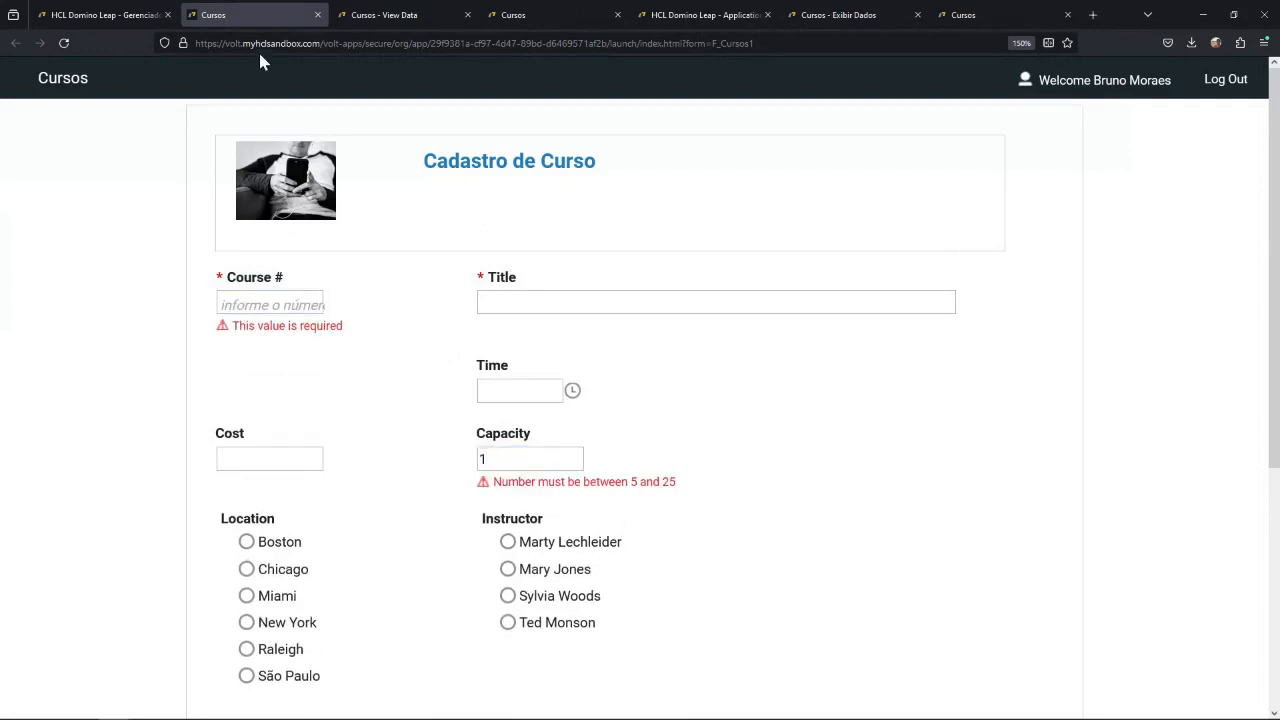
Close the deployed form and the update confirmation, and open the Cursos application's general settings for editing.
{"action": "left_click", "coordinate": [318, 15]}
{"action": "left_click", "coordinate": [645, 420]}
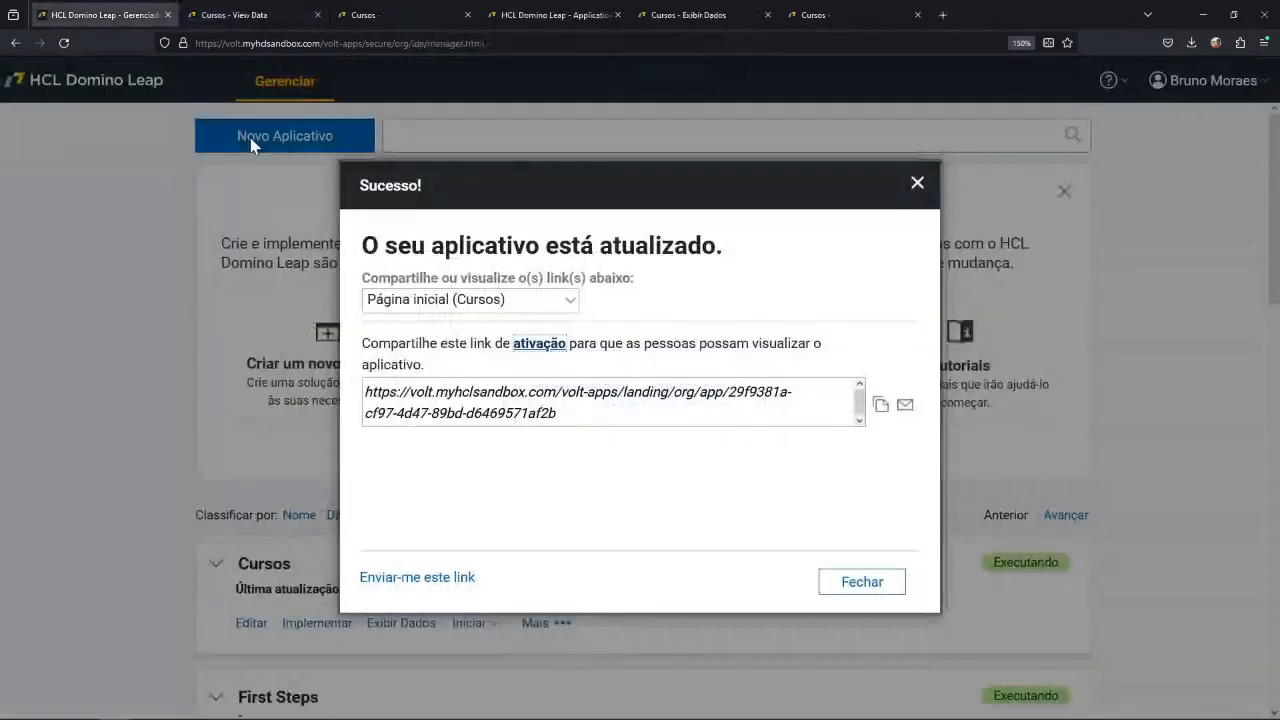
{"action": "left_click", "coordinate": [880, 582]}
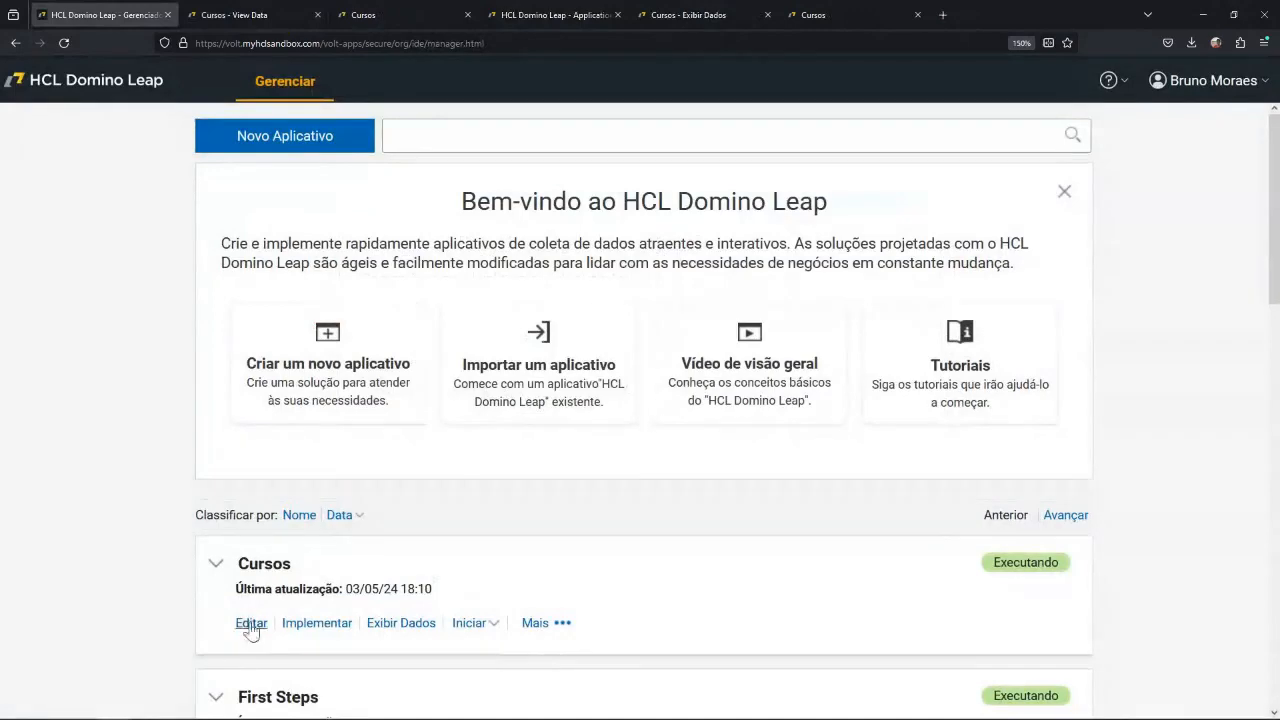
{"action": "left_click", "coordinate": [250, 623]}
{"action": "left_click", "coordinate": [758, 484]}
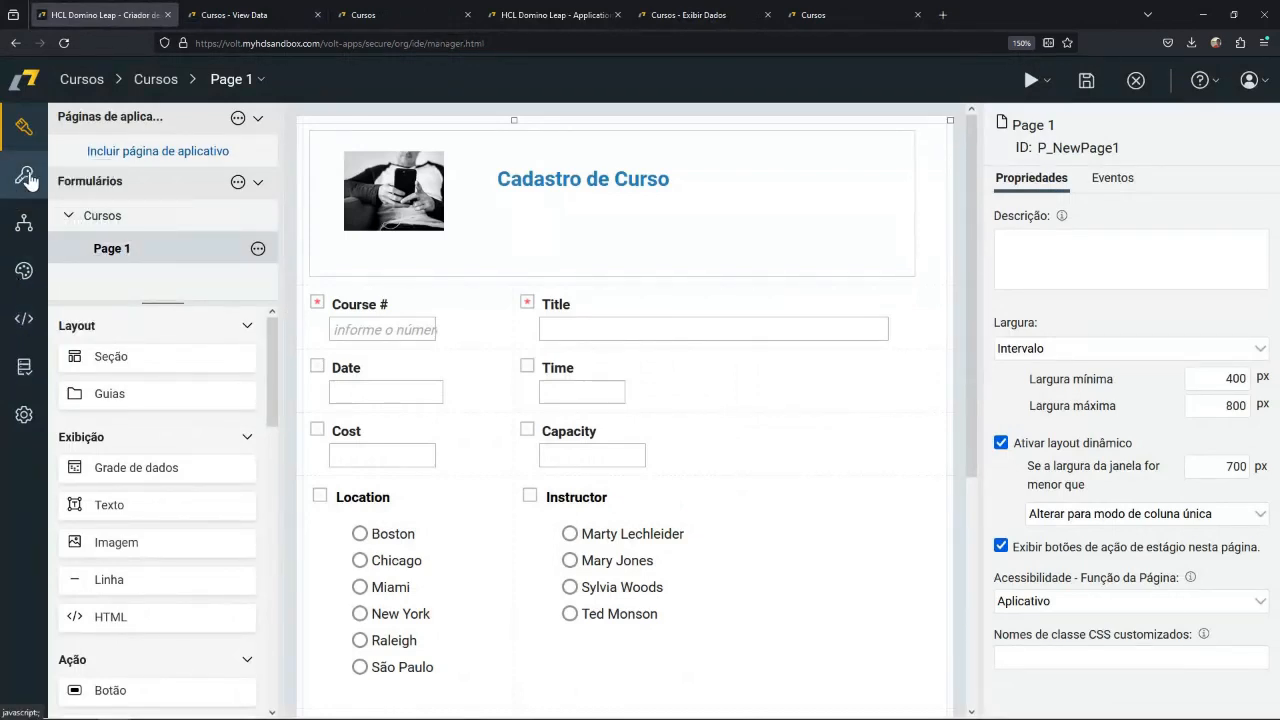
{"action": "left_click", "coordinate": [24, 414]}
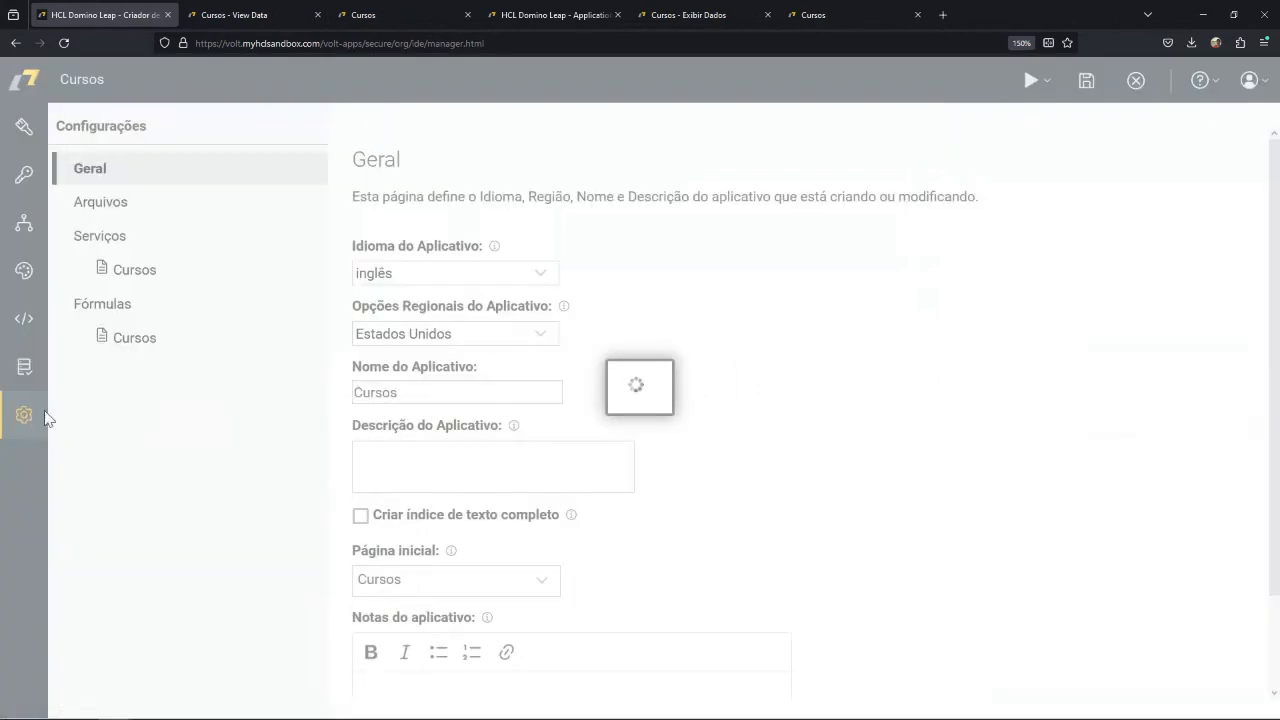
{"action": "left_click", "coordinate": [542, 335]}
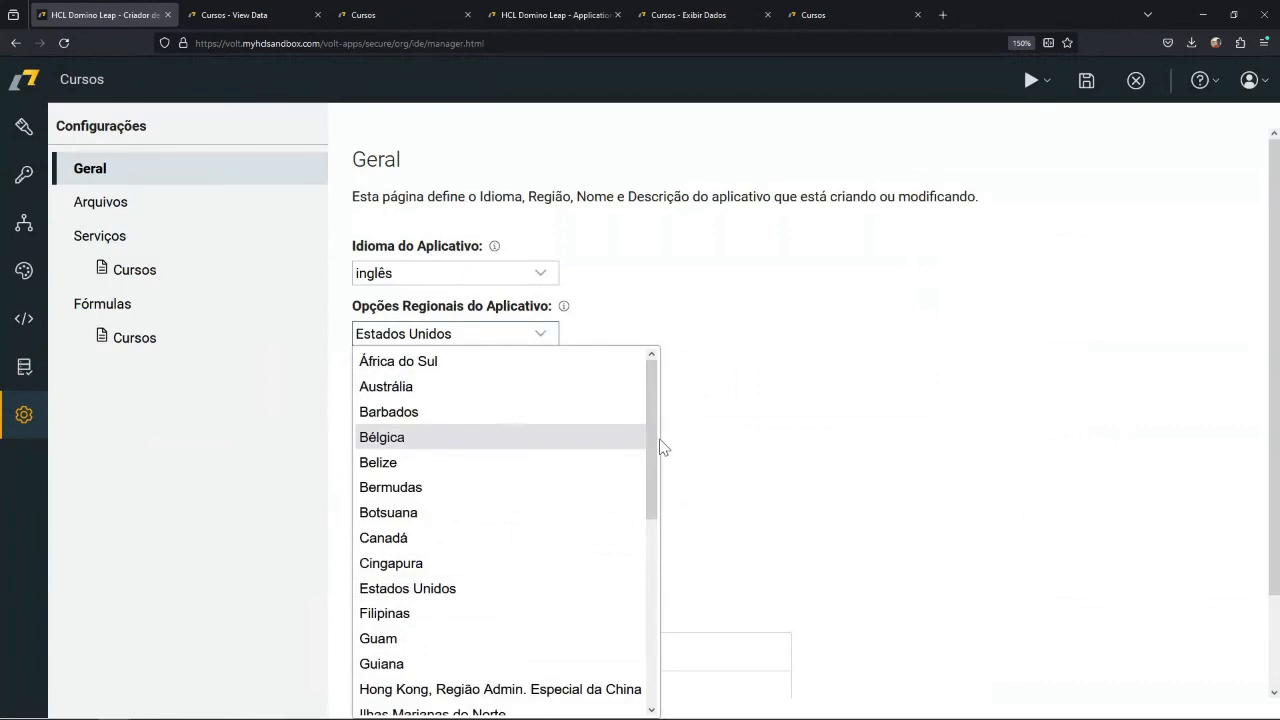
{"action": "mouse_move", "coordinate": [657, 449]}
{"action": "left_mouse_down"}
{"action": "mouse_move", "coordinate": [657, 632]}
{"action": "mouse_move", "coordinate": [650, 436]}
{"action": "left_mouse_up"}
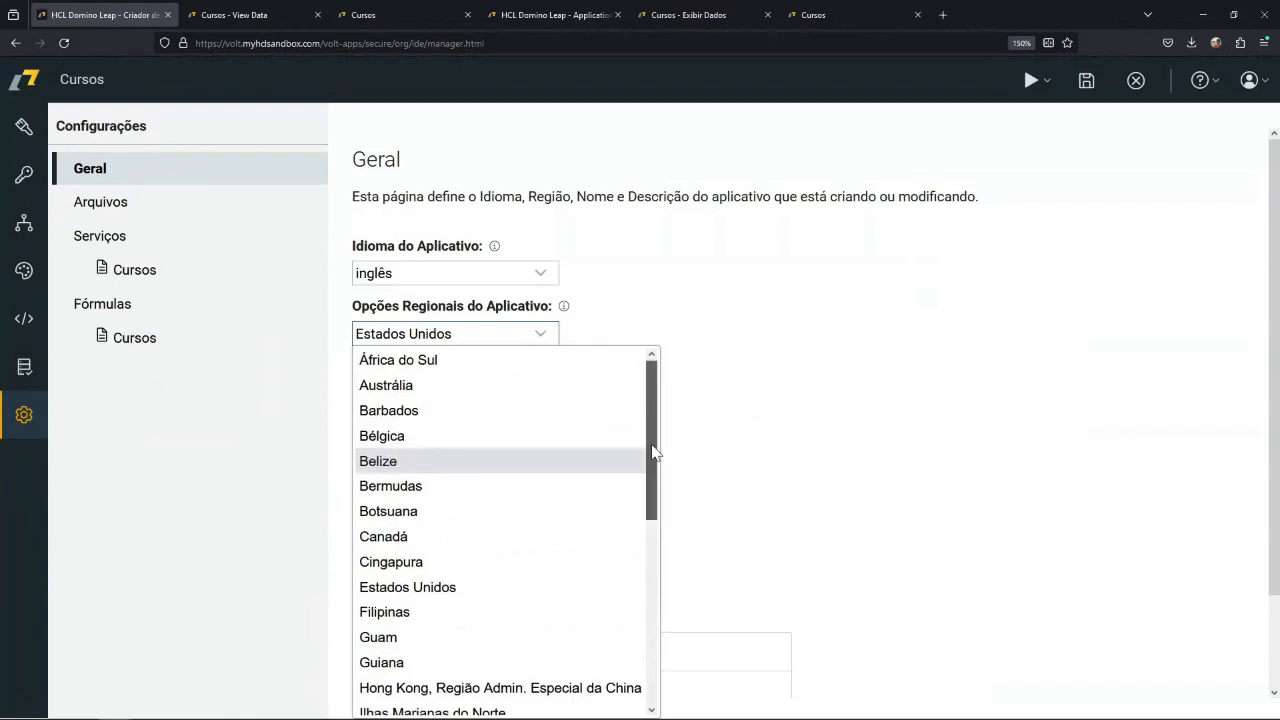
{"action": "left_click_drag", "start_coordinate": [652, 452], "coordinate": [658, 494]}
{"action": "scroll", "coordinate": [664, 536], "scroll_direction": "down", "scroll_amount": 4}
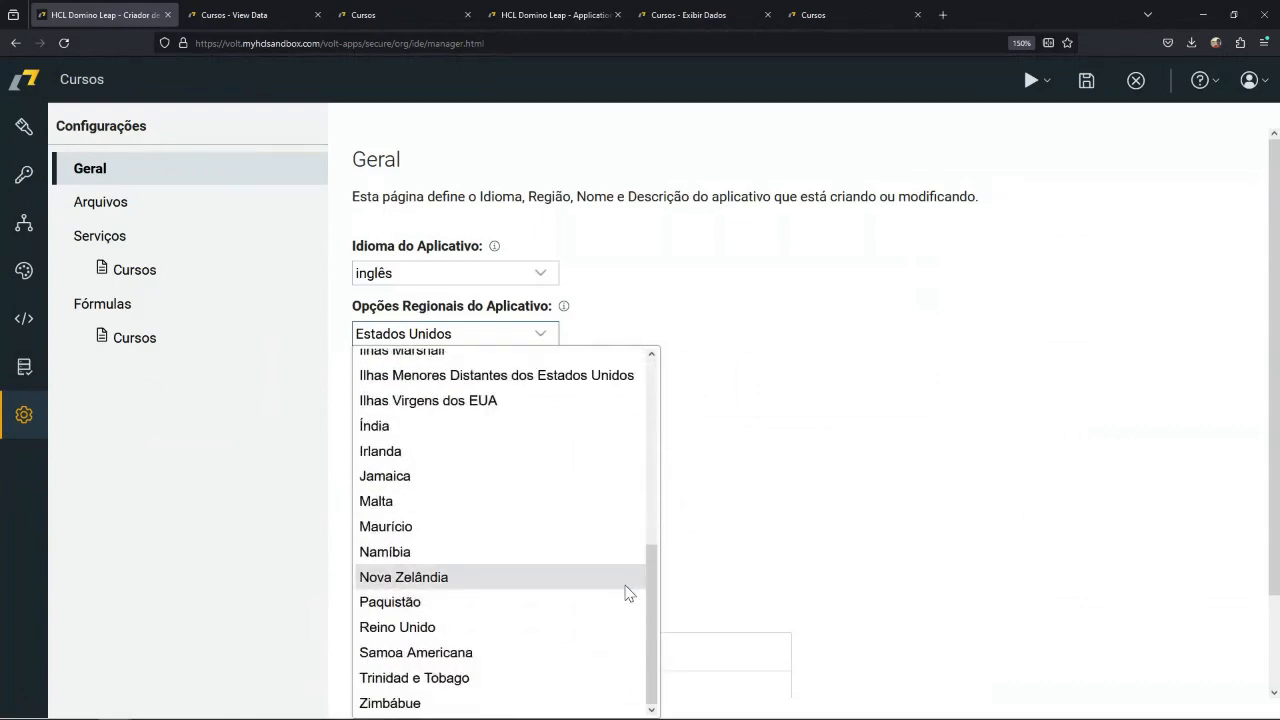
{"action": "scroll", "coordinate": [648, 580], "scroll_direction": "up", "scroll_amount": 4}
{"action": "left_click_drag", "start_coordinate": [656, 487], "coordinate": [657, 420]}
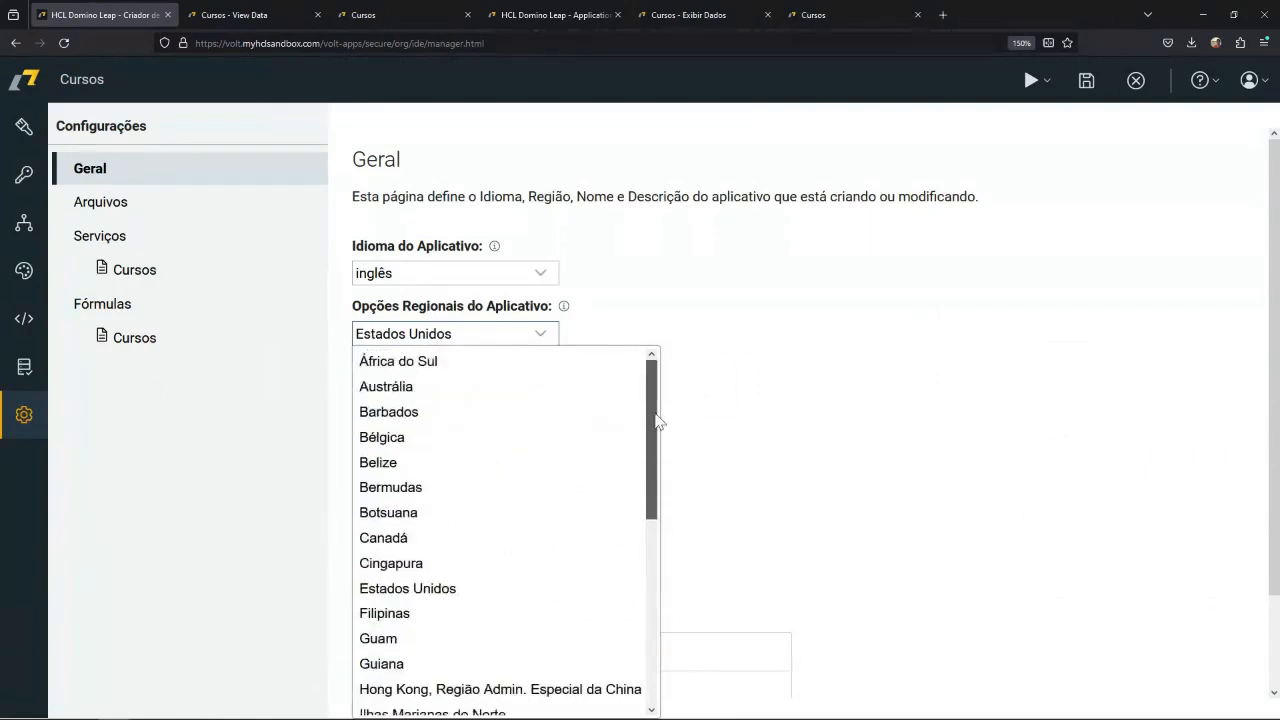
{"action": "left_click", "coordinate": [732, 388]}
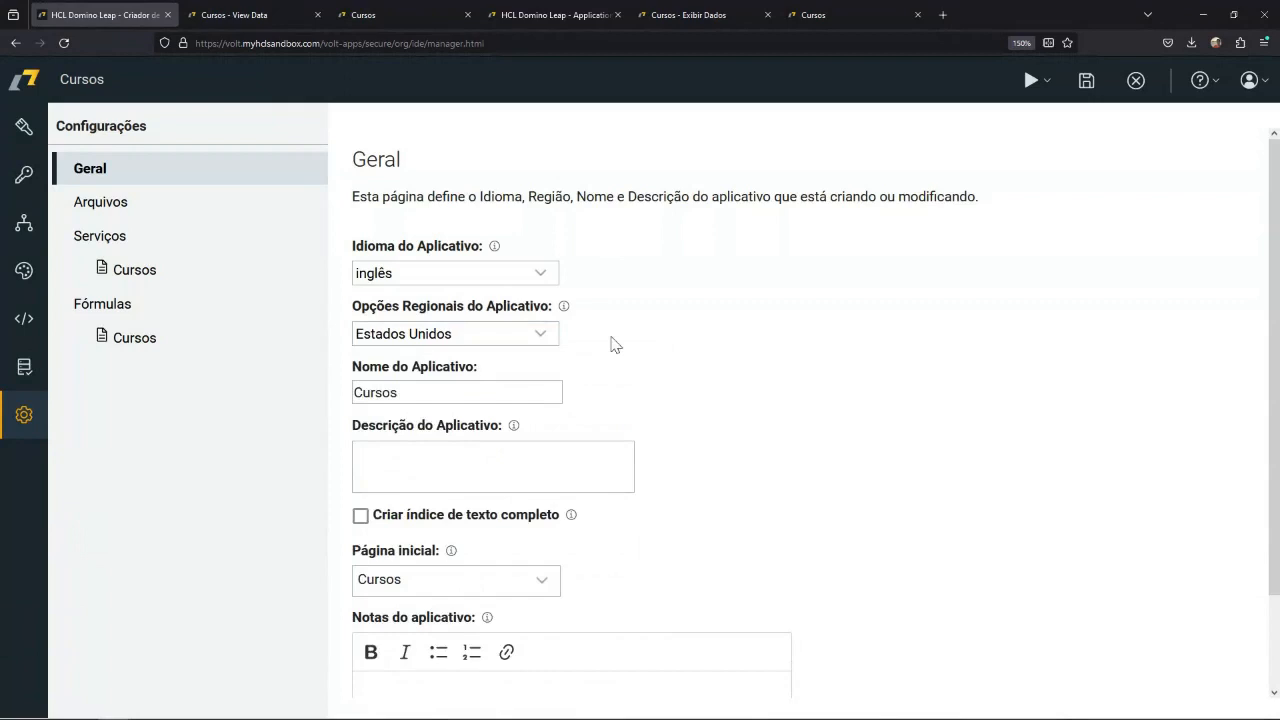
Set the application's language to português and its regional options to Brasil.
{"action": "left_click", "coordinate": [536, 280]}
{"action": "left_click_drag", "start_coordinate": [556, 432], "coordinate": [554, 572]}
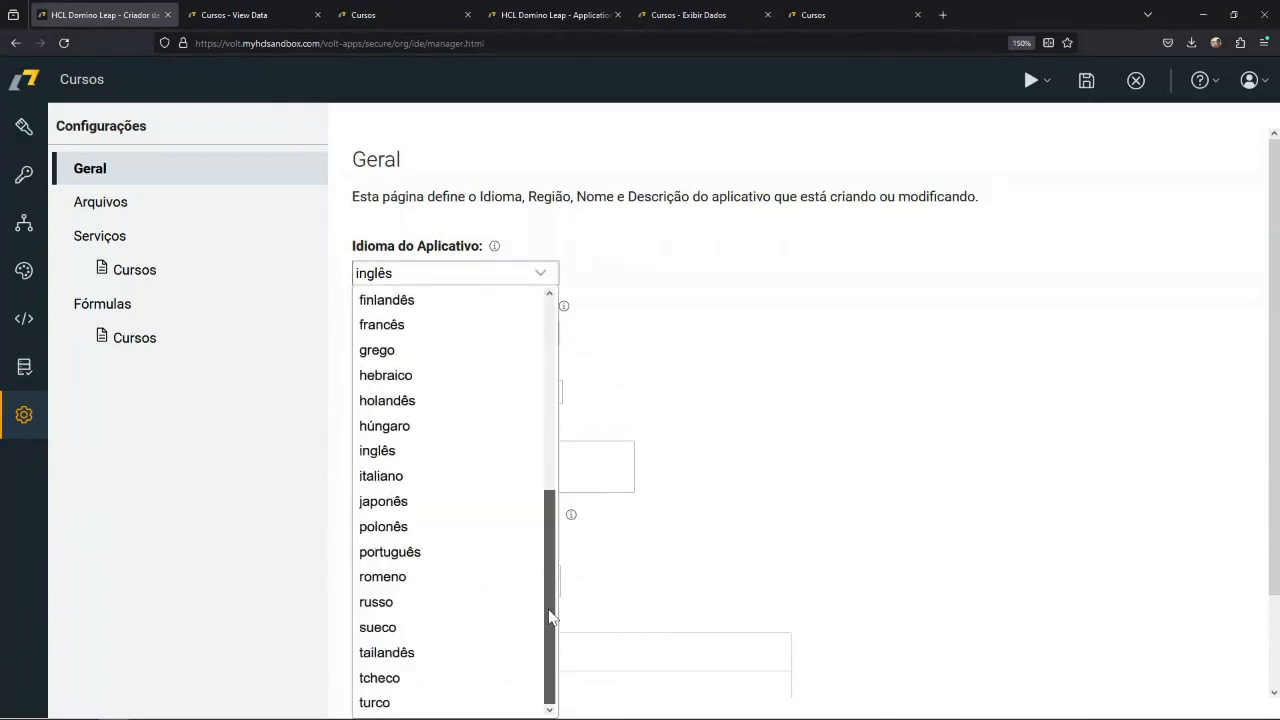
{"action": "left_click", "coordinate": [449, 556]}
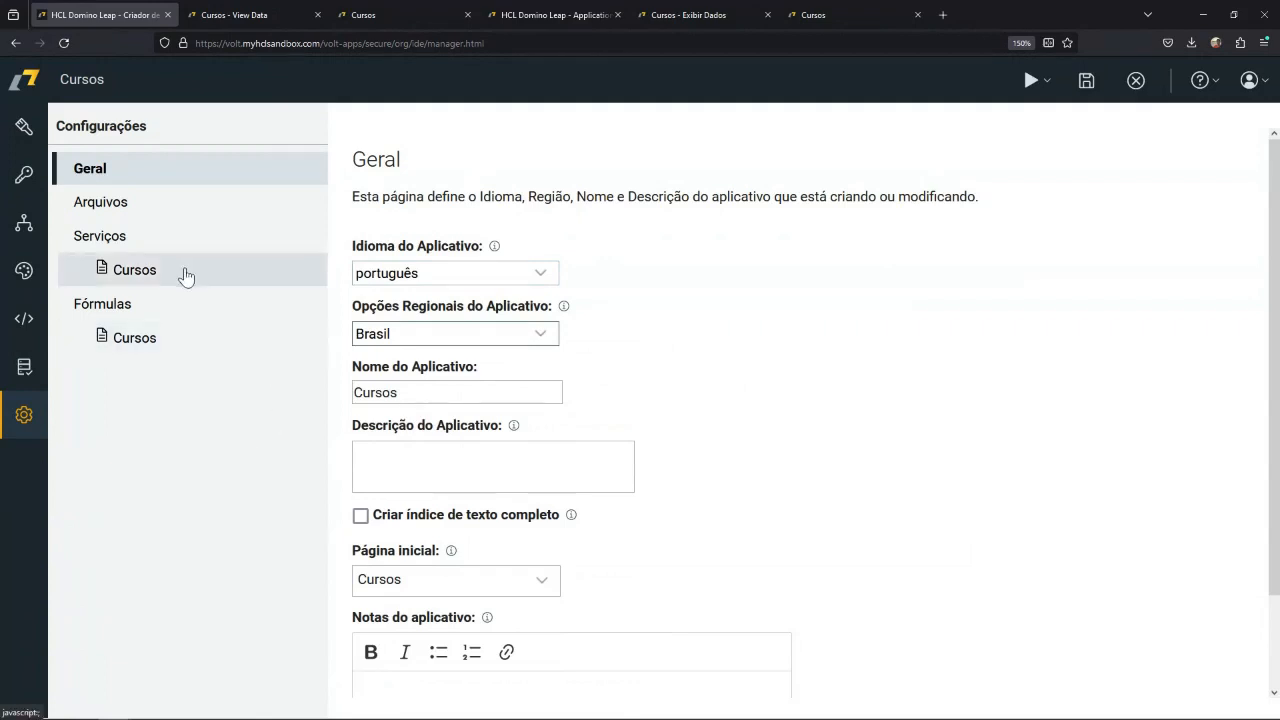
Examine the files attached to the application, including the usage details of 287-ake3816-chim-eye.jpg.
{"action": "left_click", "coordinate": [117, 212]}
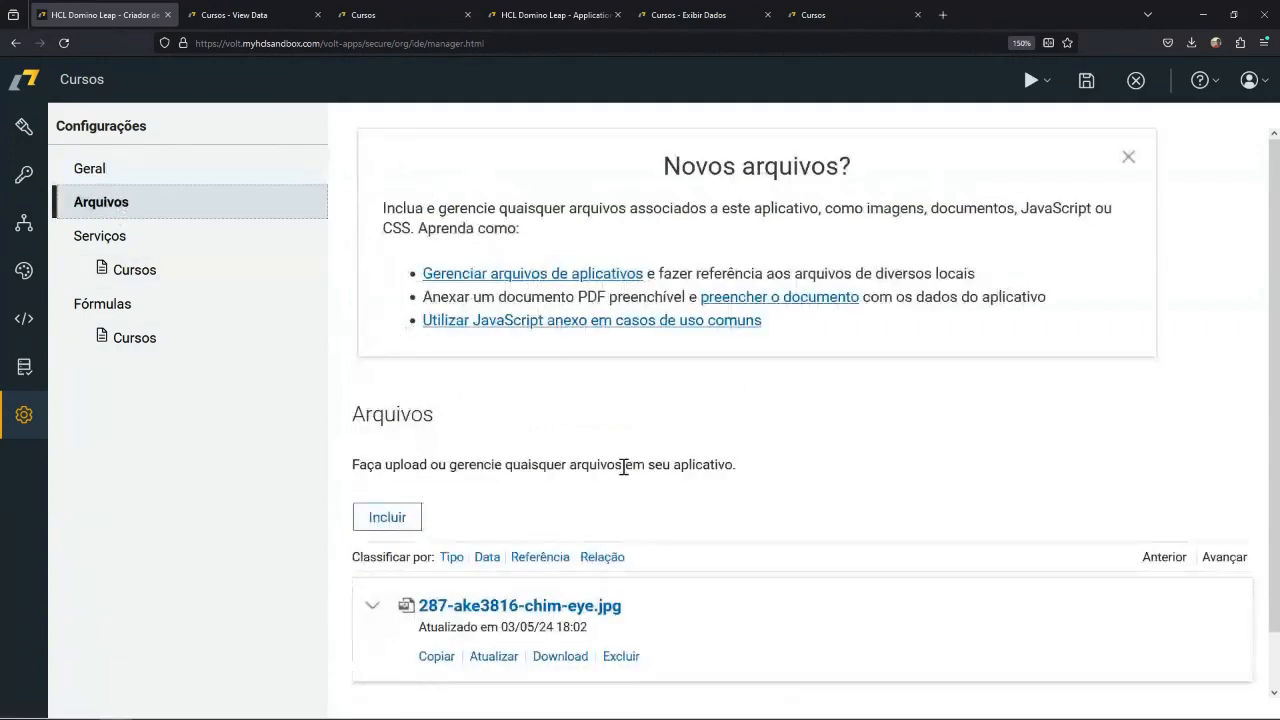
{"action": "scroll", "coordinate": [623, 463], "scroll_direction": "down", "scroll_amount": 1}
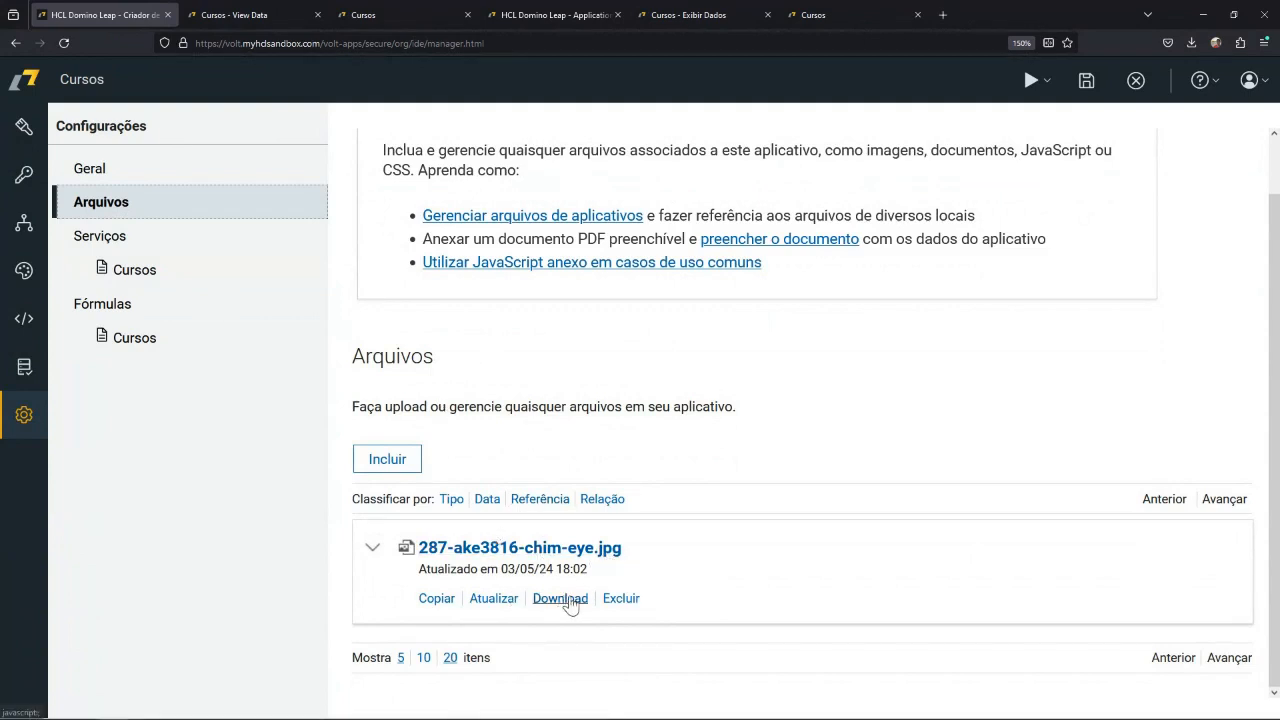
{"action": "left_click", "coordinate": [638, 560]}
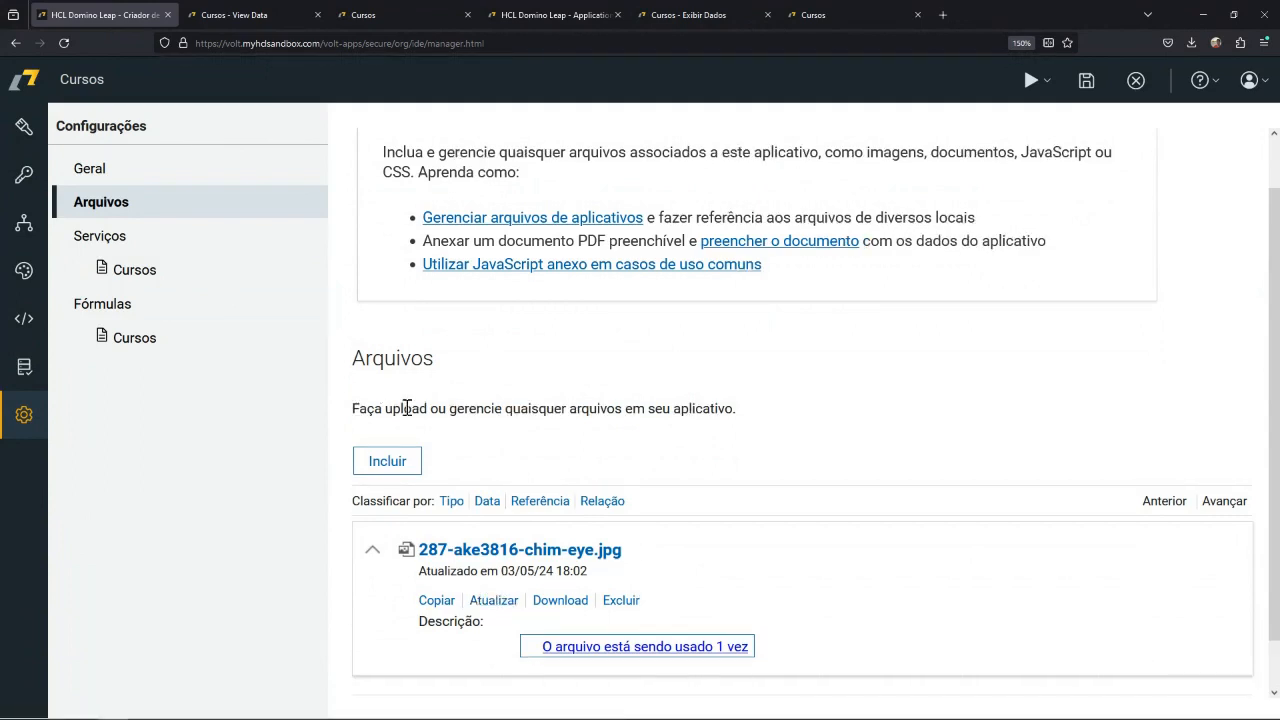
{"action": "scroll", "coordinate": [407, 408], "scroll_direction": "up", "scroll_amount": 2}
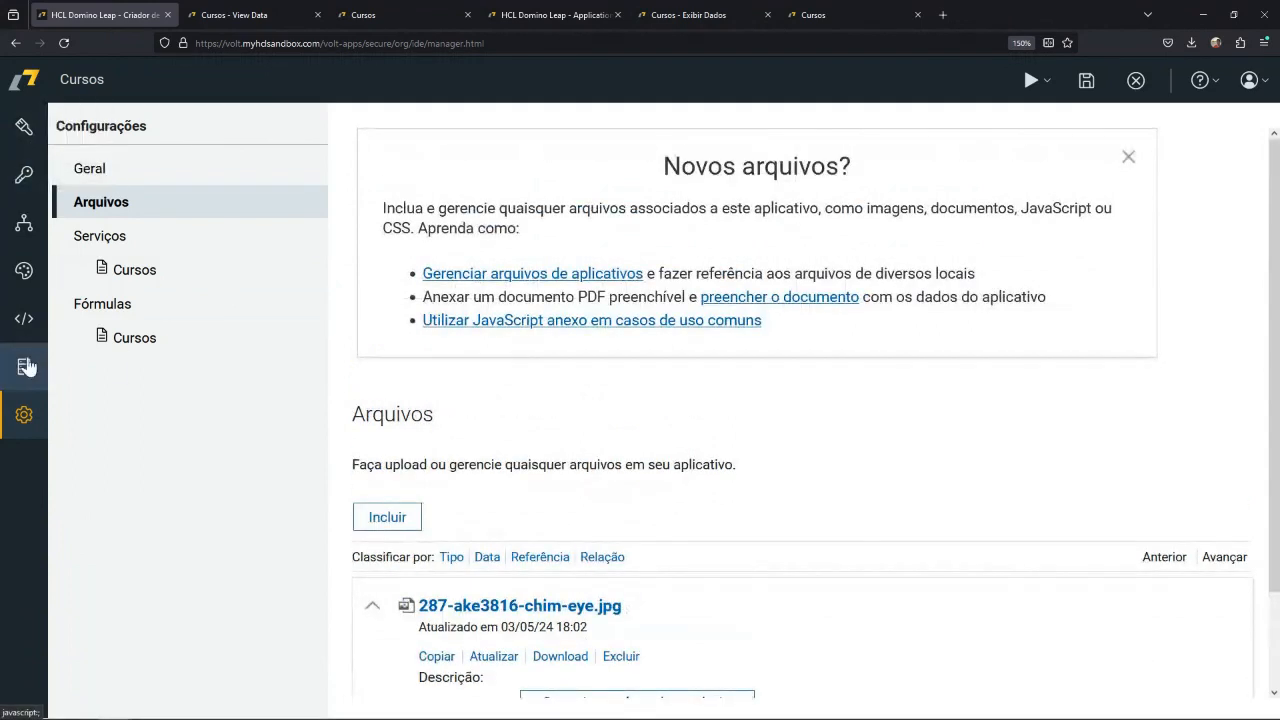
Apply the Cinza Claro theme to the application and dismiss the introduction to styles.
{"action": "left_click", "coordinate": [25, 273]}
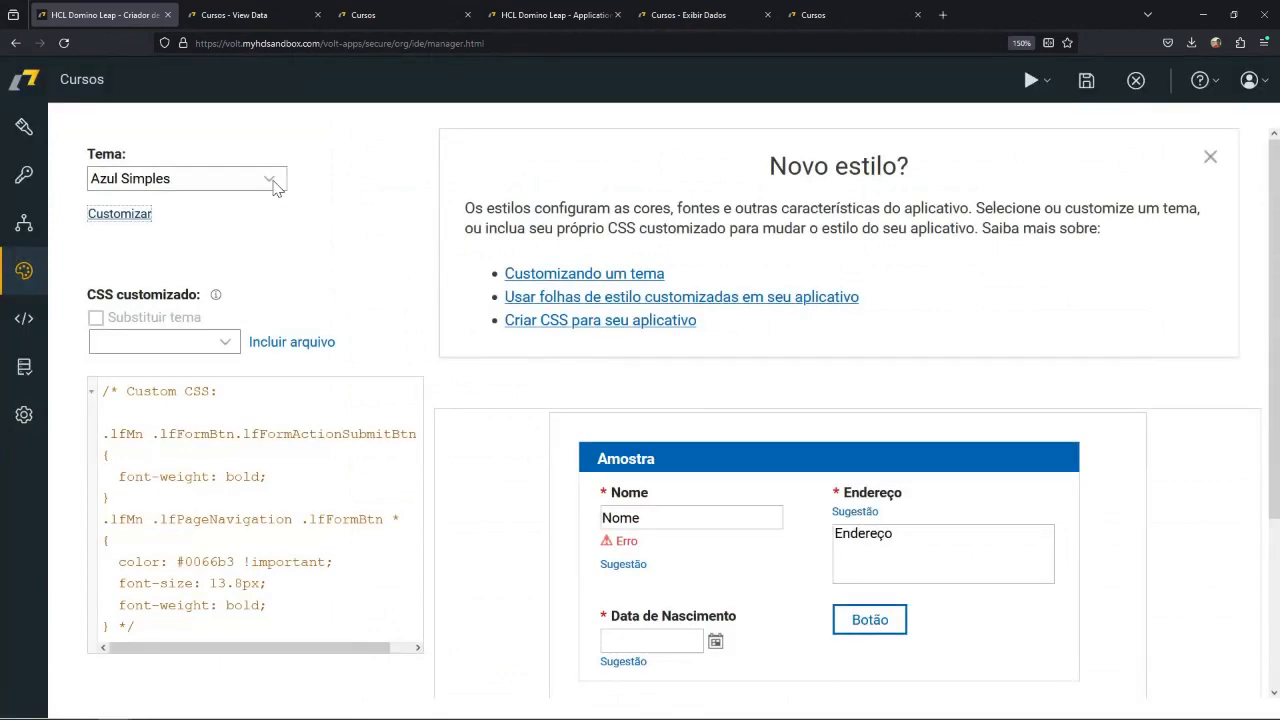
{"action": "left_click", "coordinate": [273, 187]}
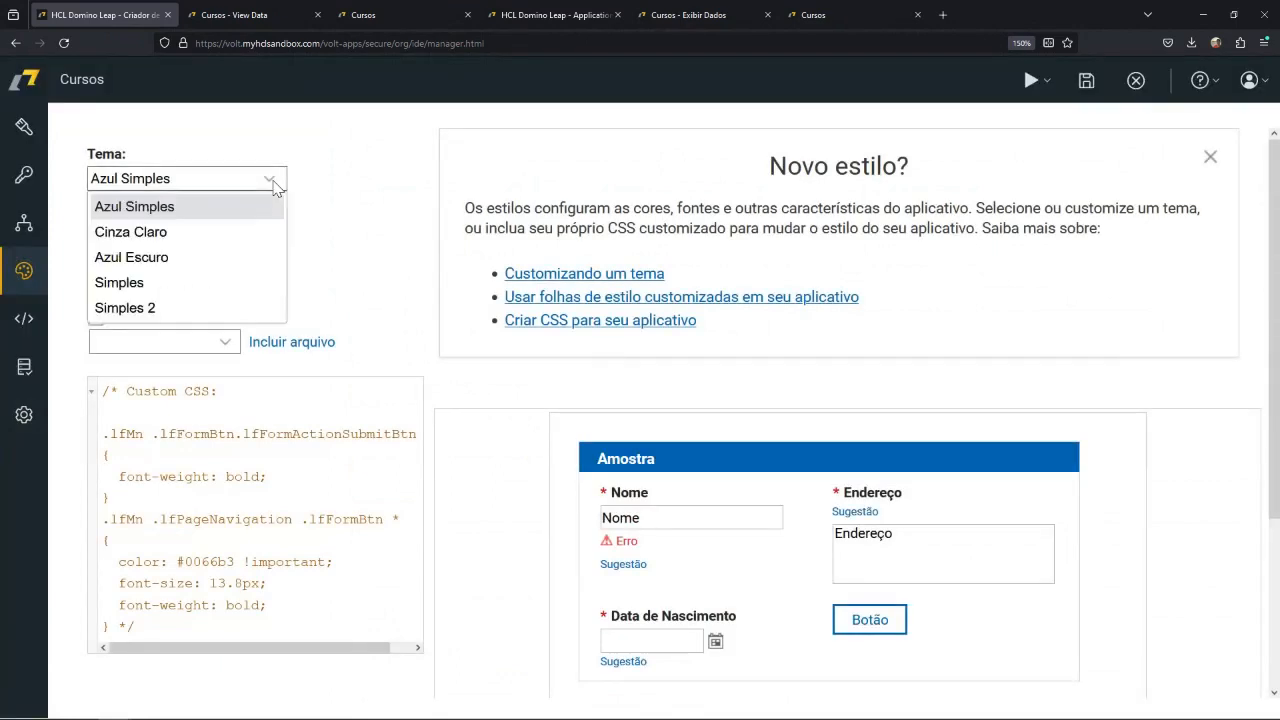
{"action": "left_click", "coordinate": [215, 234]}
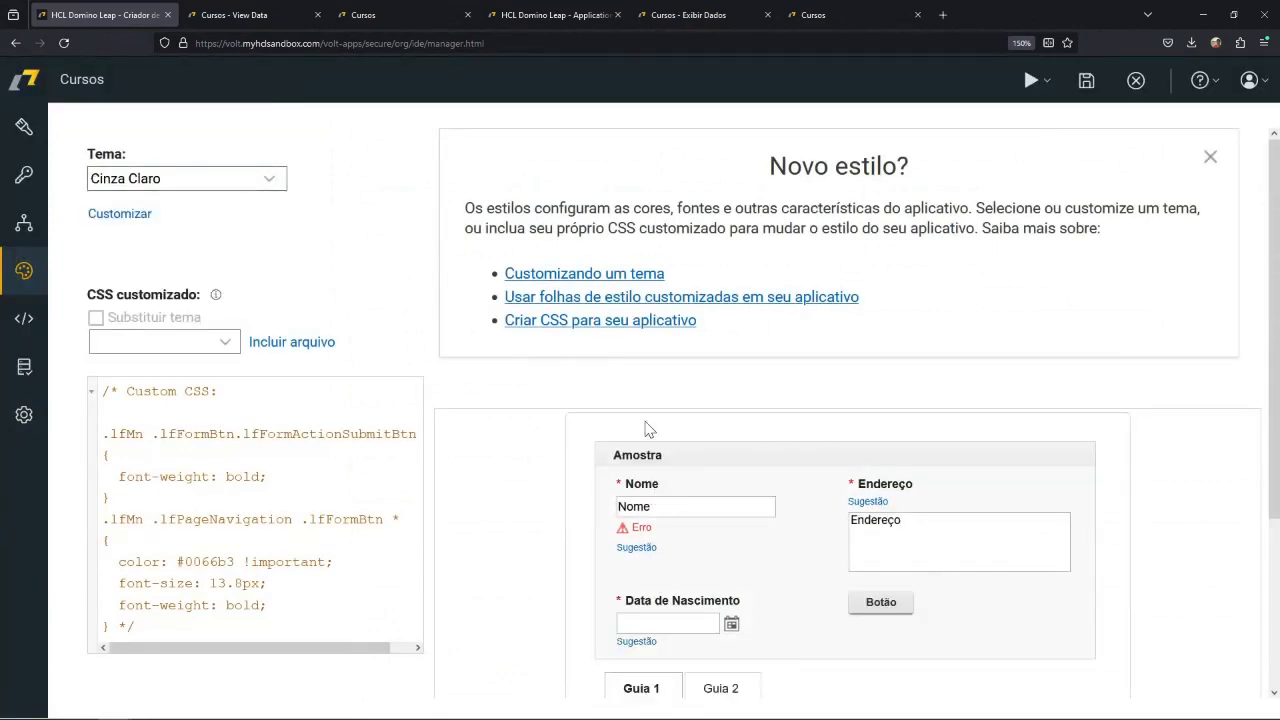
{"action": "left_click", "coordinate": [1210, 156]}
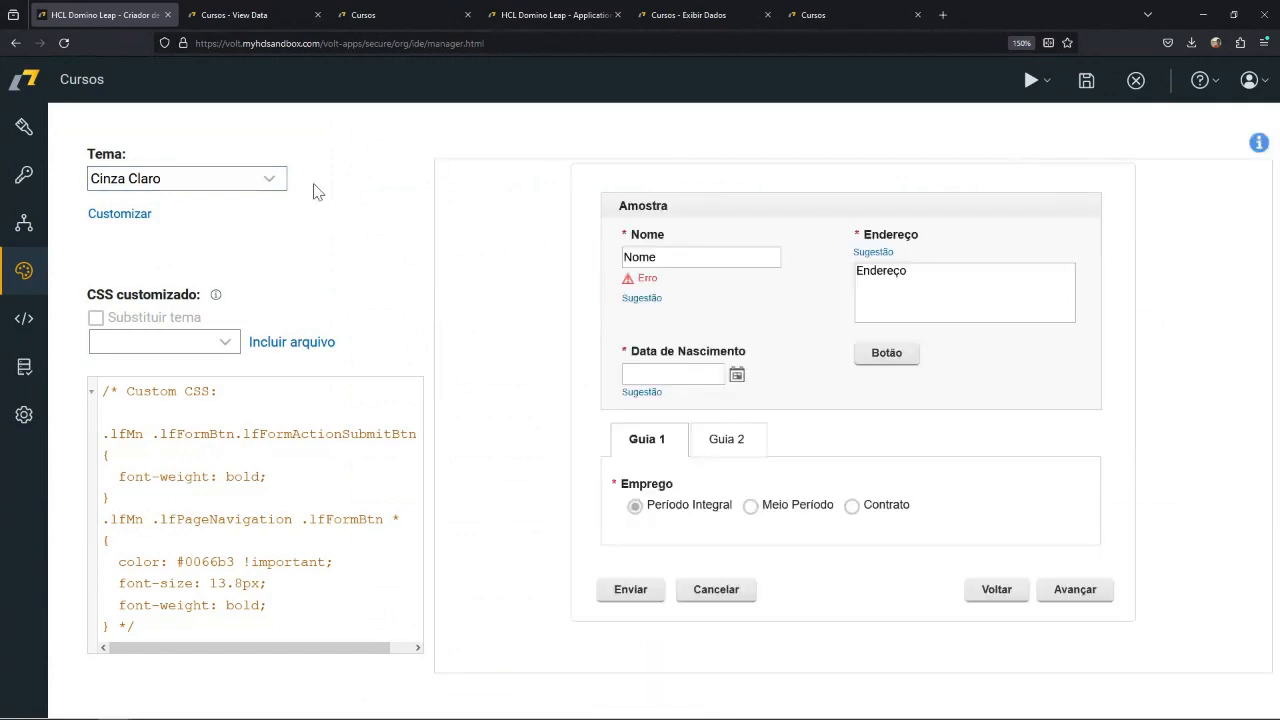
Try the Azul Escuro, Simples and Simples 2 themes on the sample form and return to Cinza Claro.
{"action": "left_click", "coordinate": [271, 178]}
{"action": "left_click", "coordinate": [220, 257]}
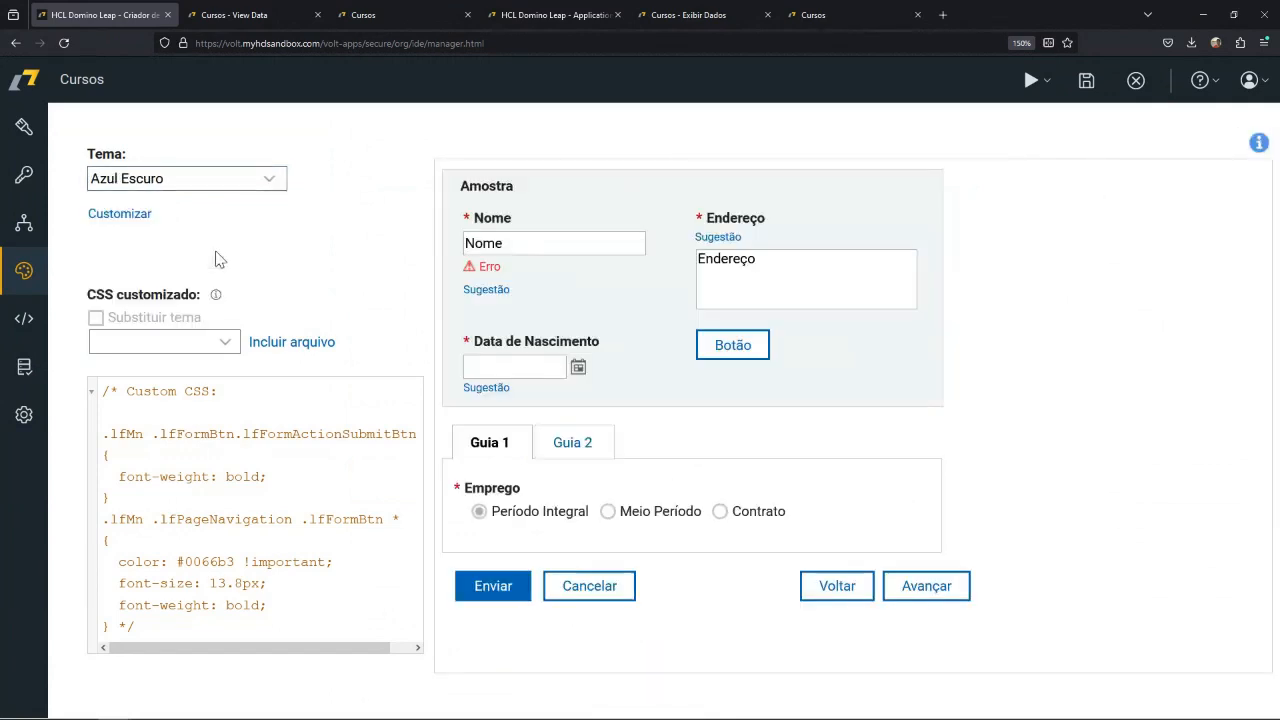
{"action": "left_click", "coordinate": [273, 180]}
{"action": "left_click", "coordinate": [189, 283]}
{"action": "left_click", "coordinate": [271, 180]}
{"action": "left_click", "coordinate": [183, 308]}
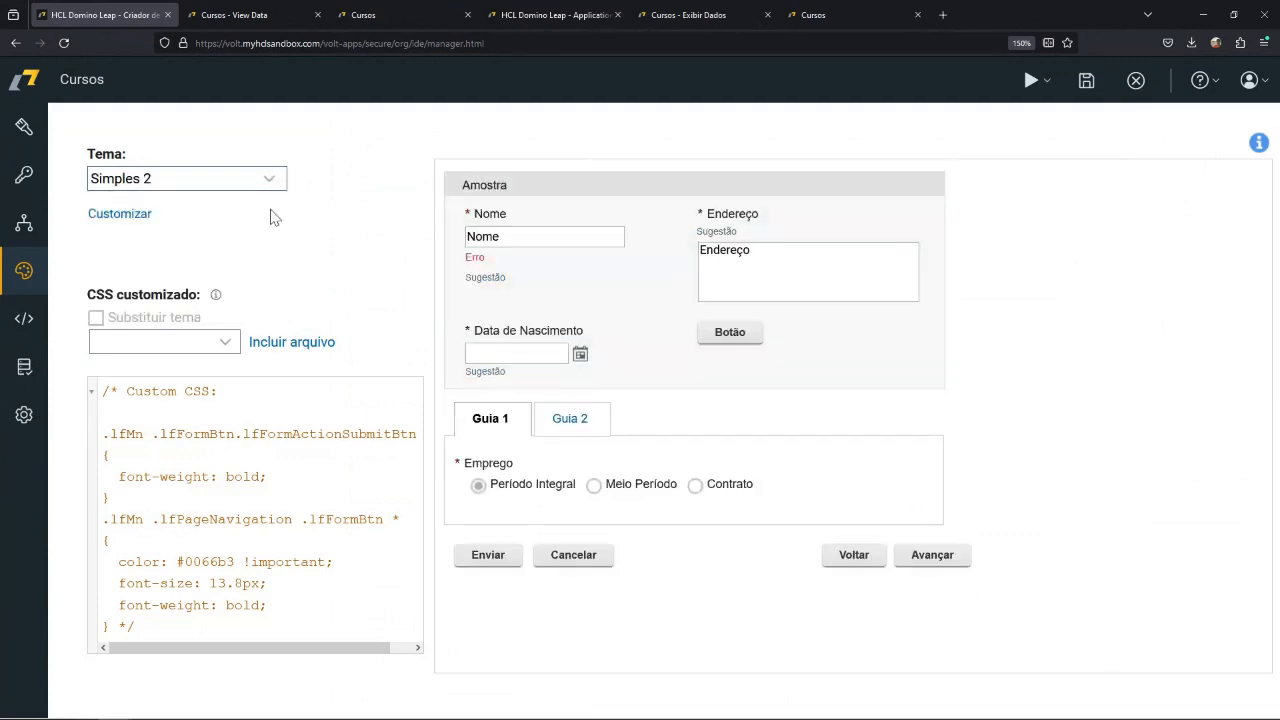
{"action": "left_click", "coordinate": [271, 178]}
{"action": "left_click", "coordinate": [215, 238]}
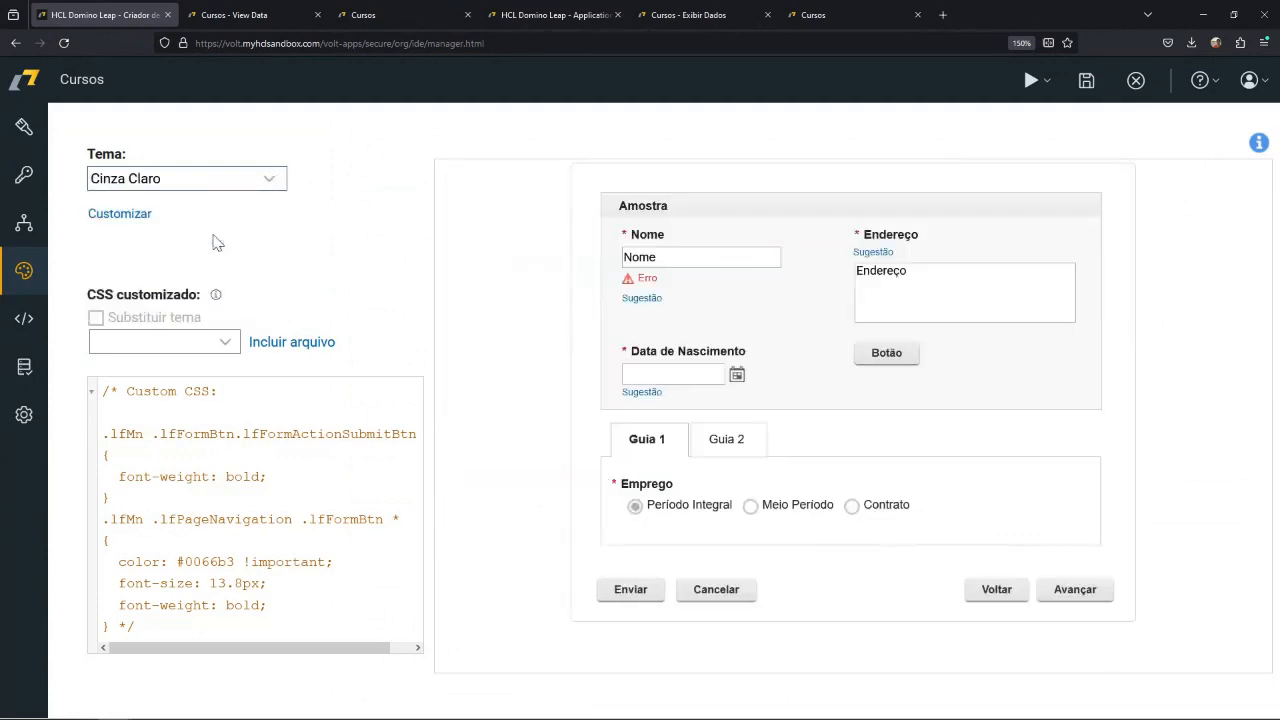
Customize the Cinza Claro theme by giving all buttons a green background color.
{"action": "left_click", "coordinate": [137, 217]}
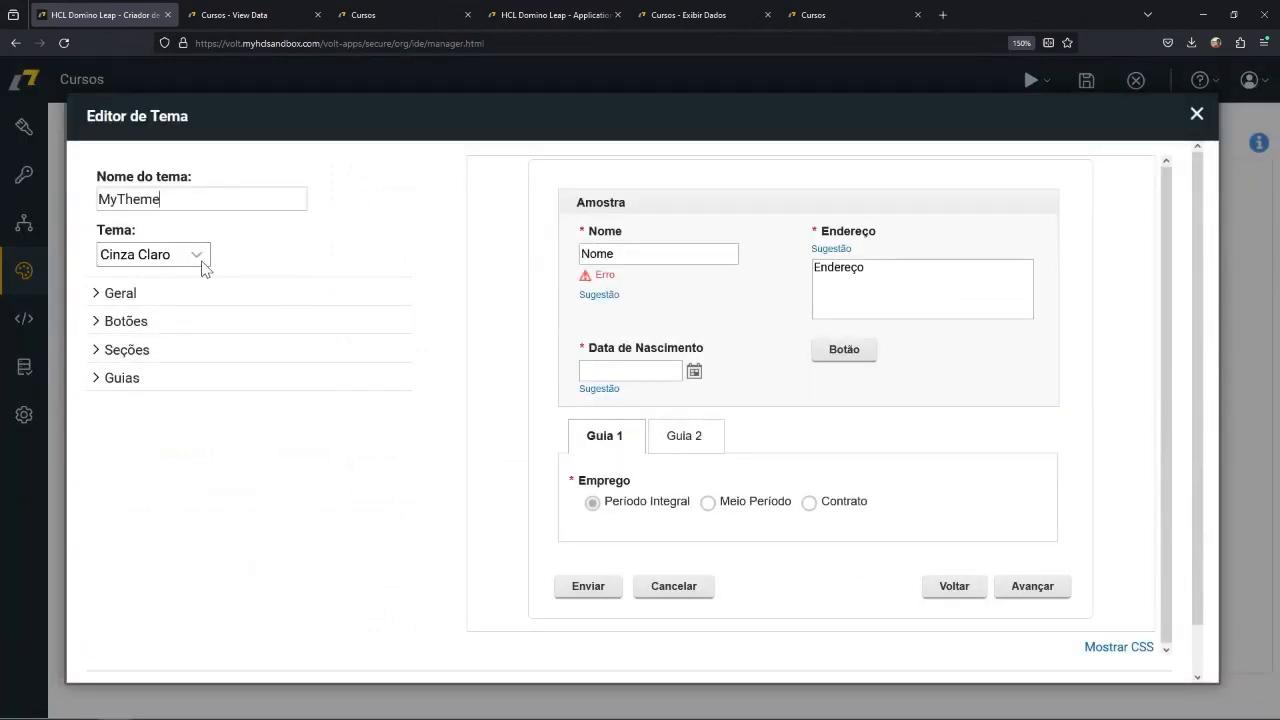
{"action": "left_click", "coordinate": [98, 300]}
{"action": "left_click", "coordinate": [120, 323]}
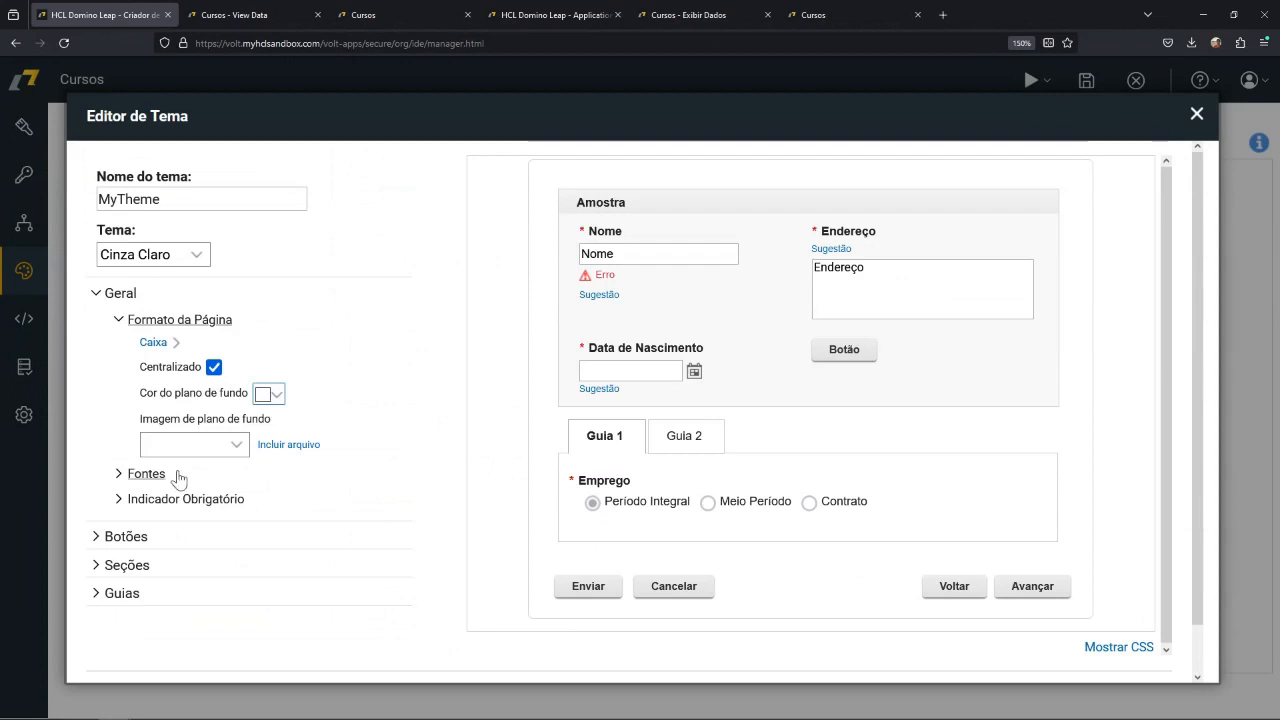
{"action": "left_click", "coordinate": [98, 537]}
{"action": "scroll", "coordinate": [180, 470], "scroll_direction": "down", "scroll_amount": 3}
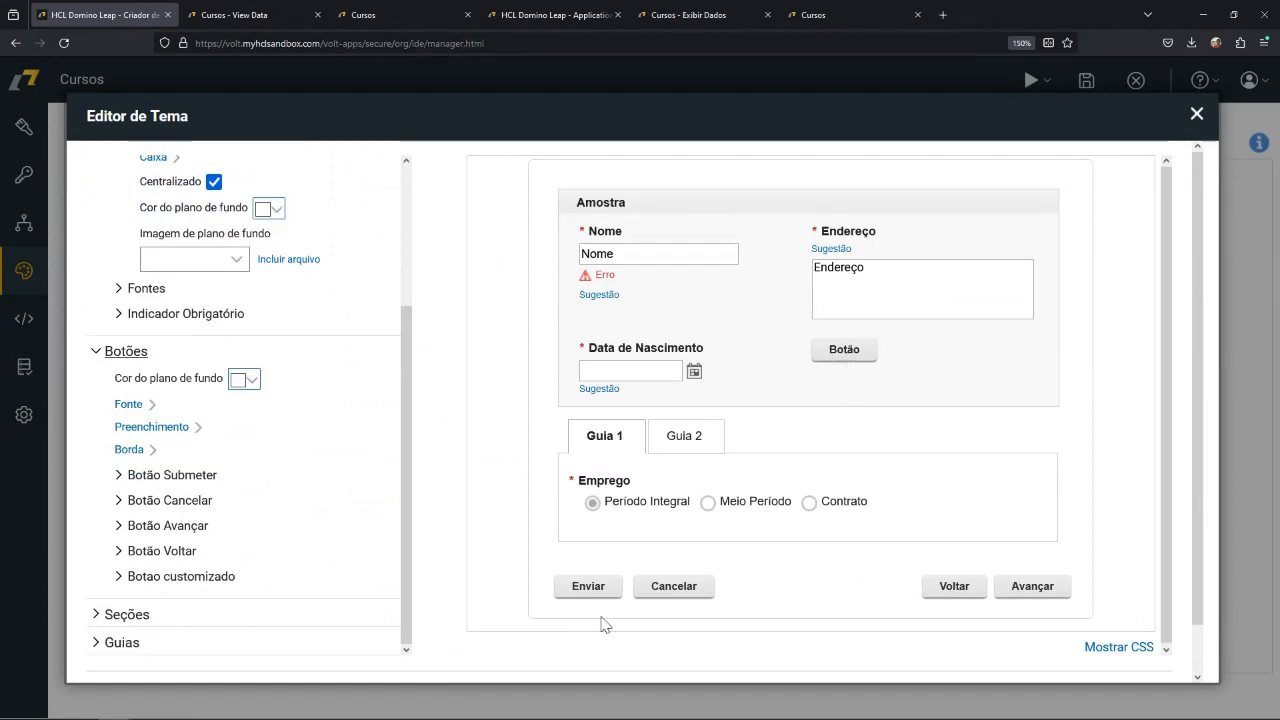
{"action": "left_click", "coordinate": [250, 380]}
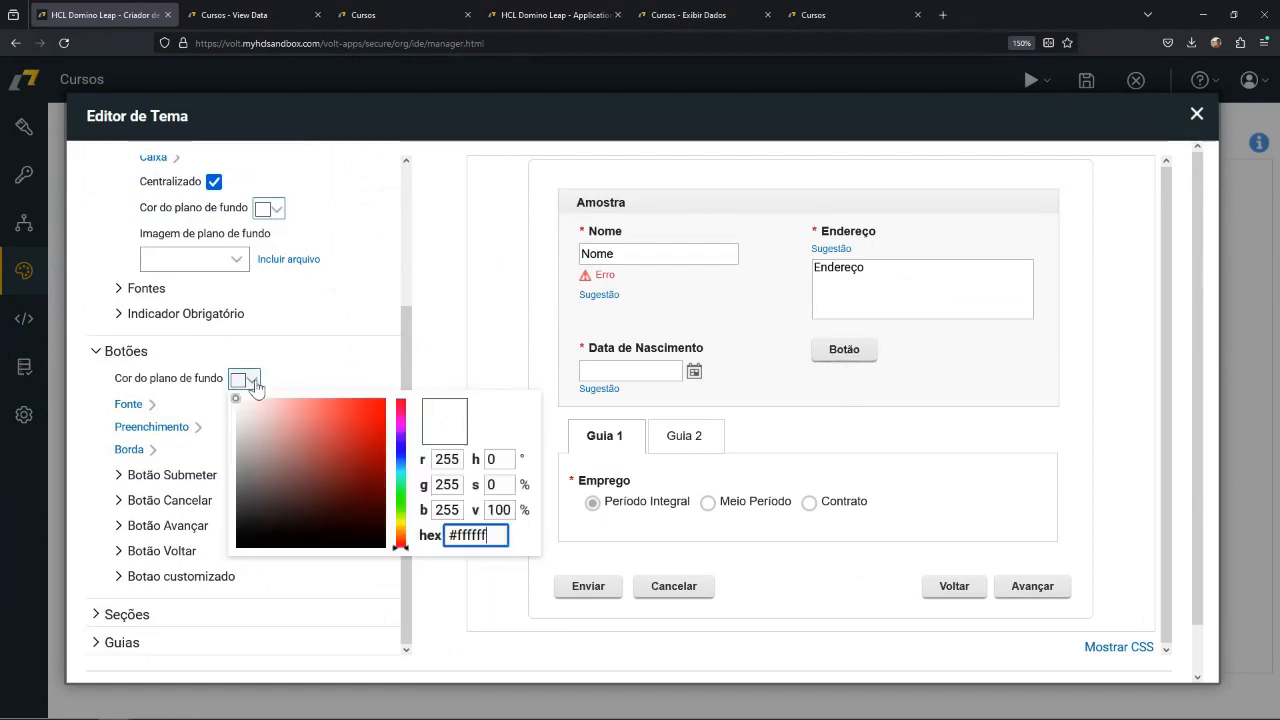
{"action": "mouse_move", "coordinate": [397, 490]}
{"action": "left_mouse_down"}
{"action": "mouse_move", "coordinate": [398, 440]}
{"action": "mouse_move", "coordinate": [394, 484]}
{"action": "left_mouse_up"}
{"action": "left_click", "coordinate": [372, 460]}
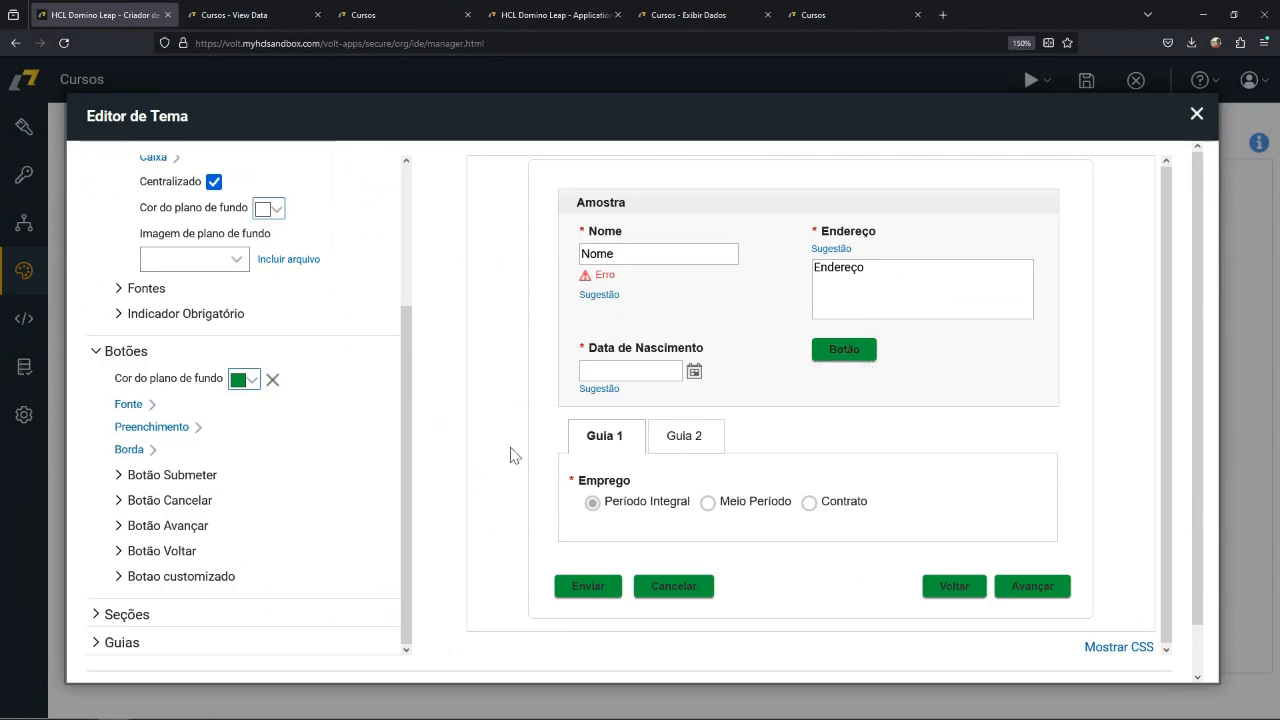
Set the font color of the theme's buttons to a near-white shade.
{"action": "left_click", "coordinate": [155, 412]}
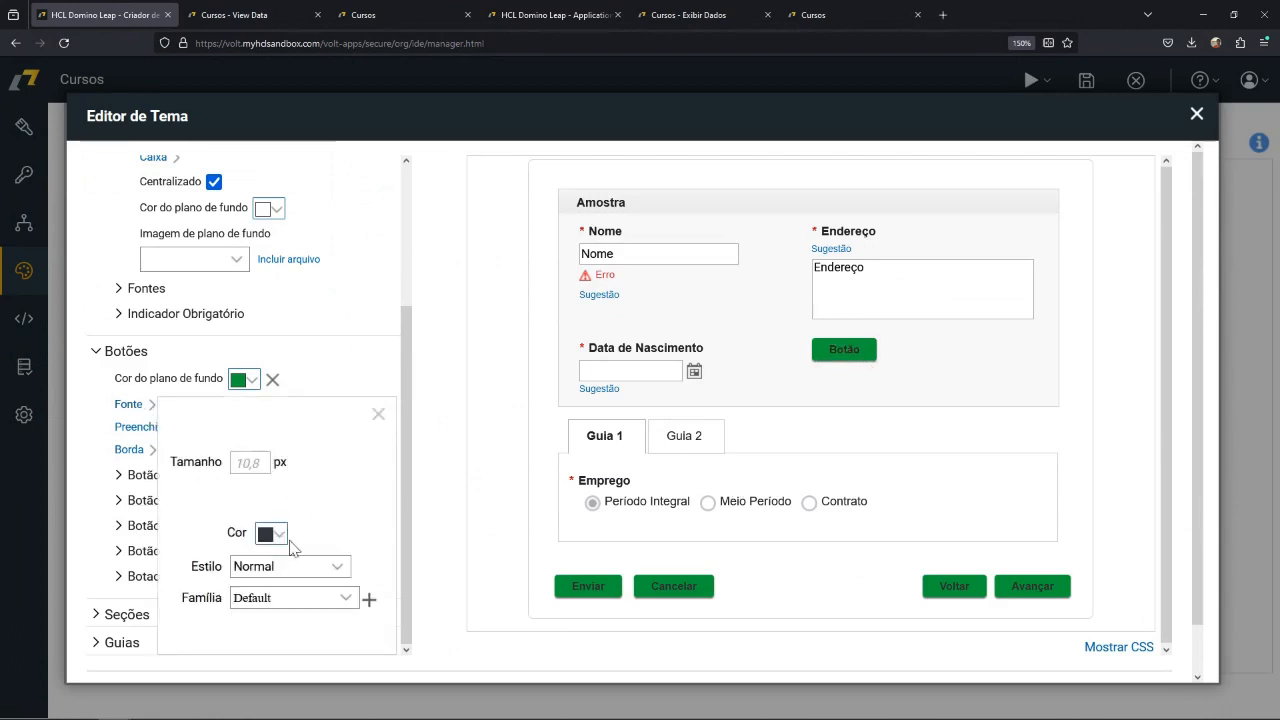
{"action": "left_click", "coordinate": [276, 533]}
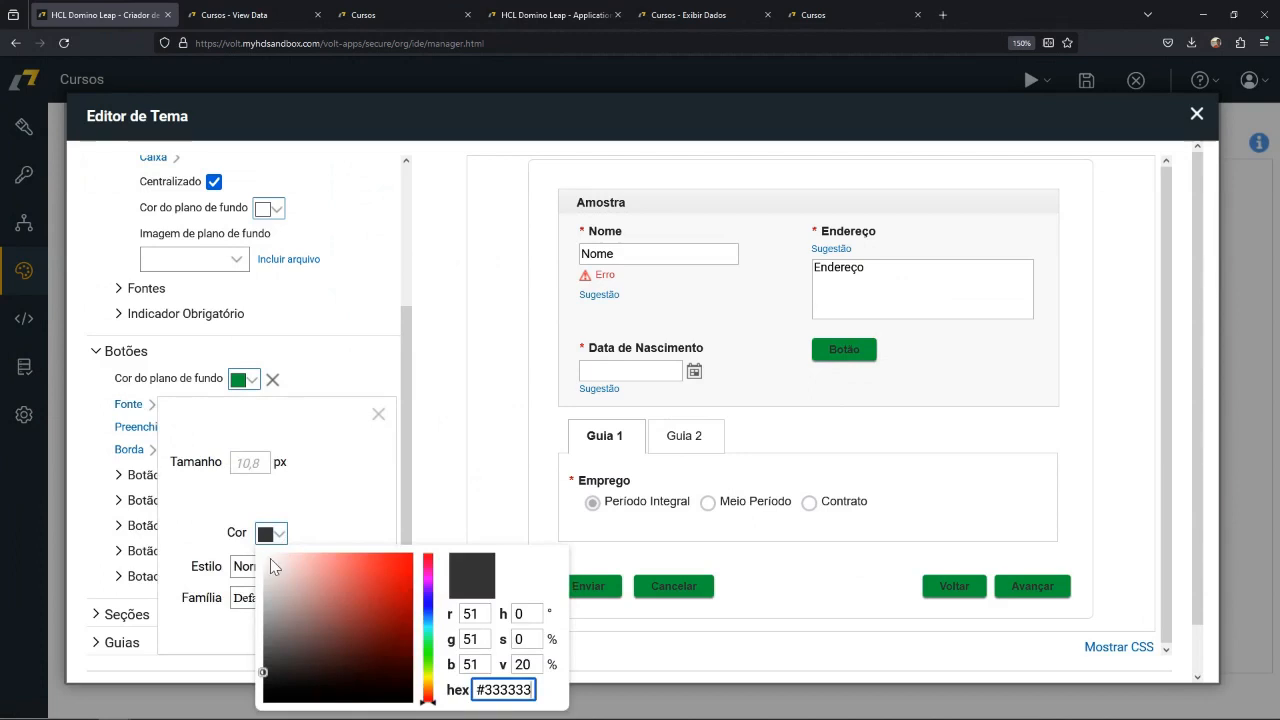
{"action": "left_click", "coordinate": [273, 565]}
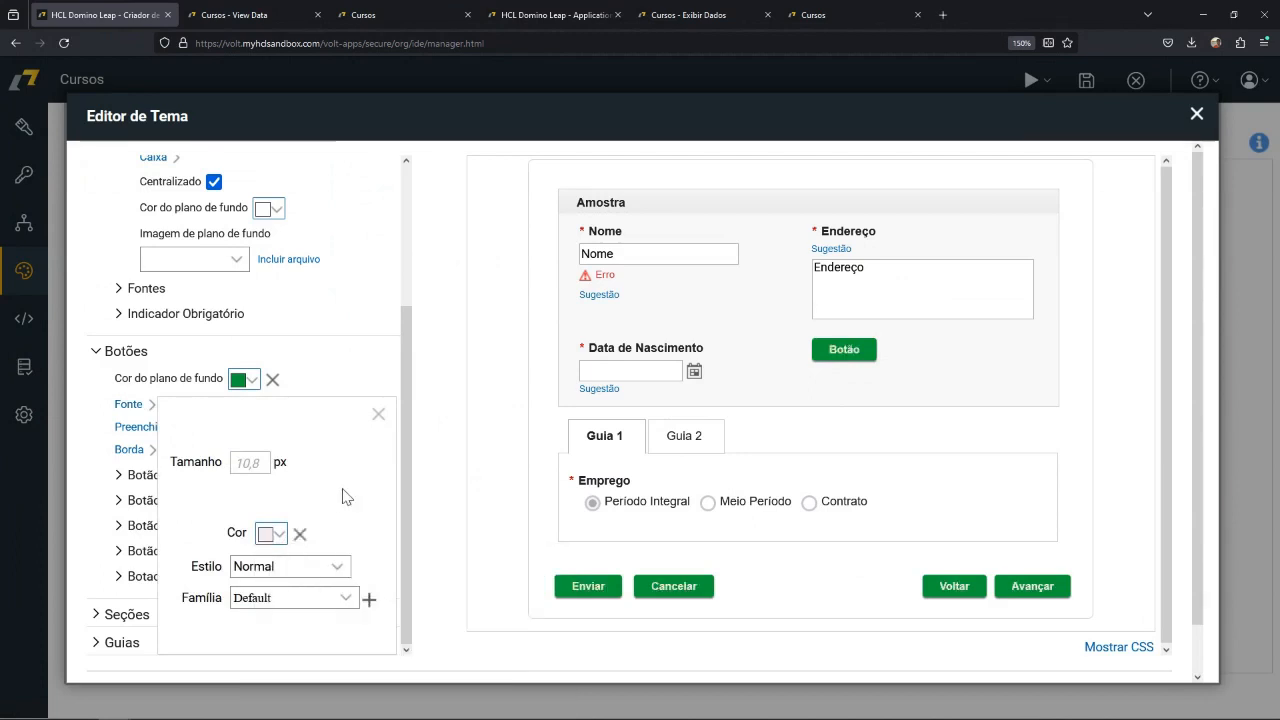
{"action": "left_click", "coordinate": [379, 413]}
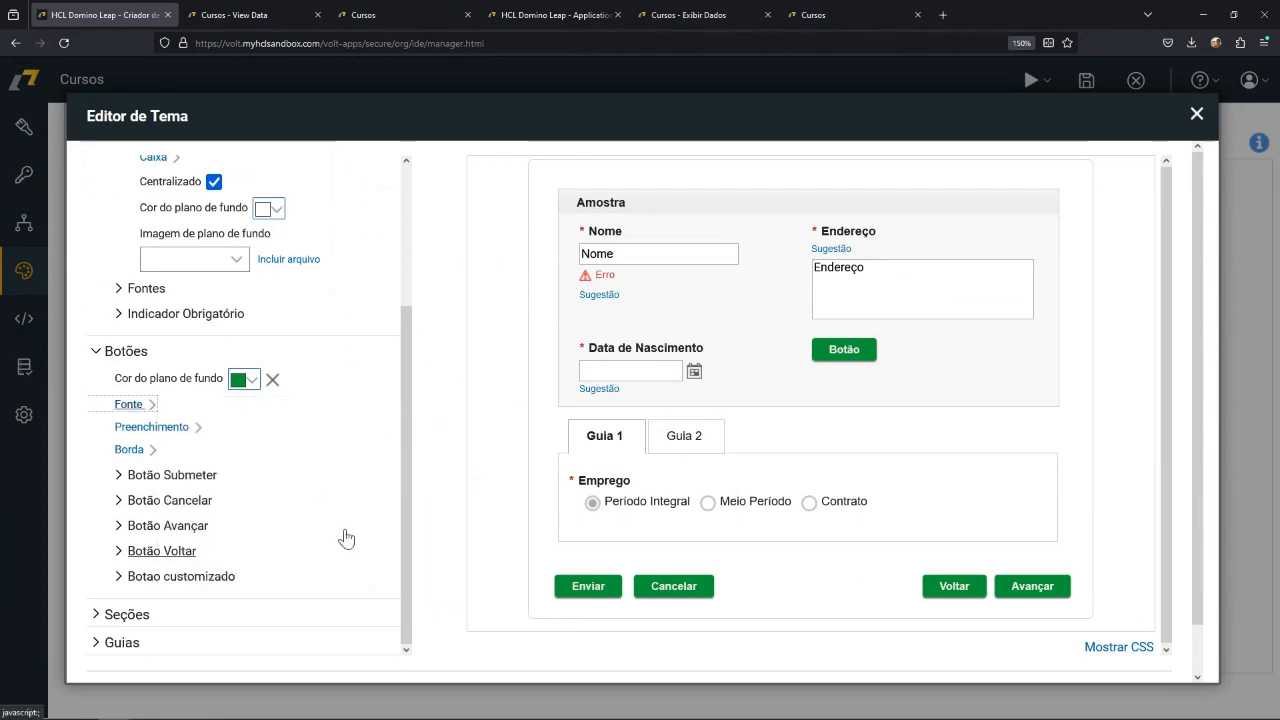
Accept the customized theme as MyTheme and return to the Cursos form design.
{"action": "scroll", "coordinate": [311, 537], "scroll_direction": "down", "scroll_amount": 1}
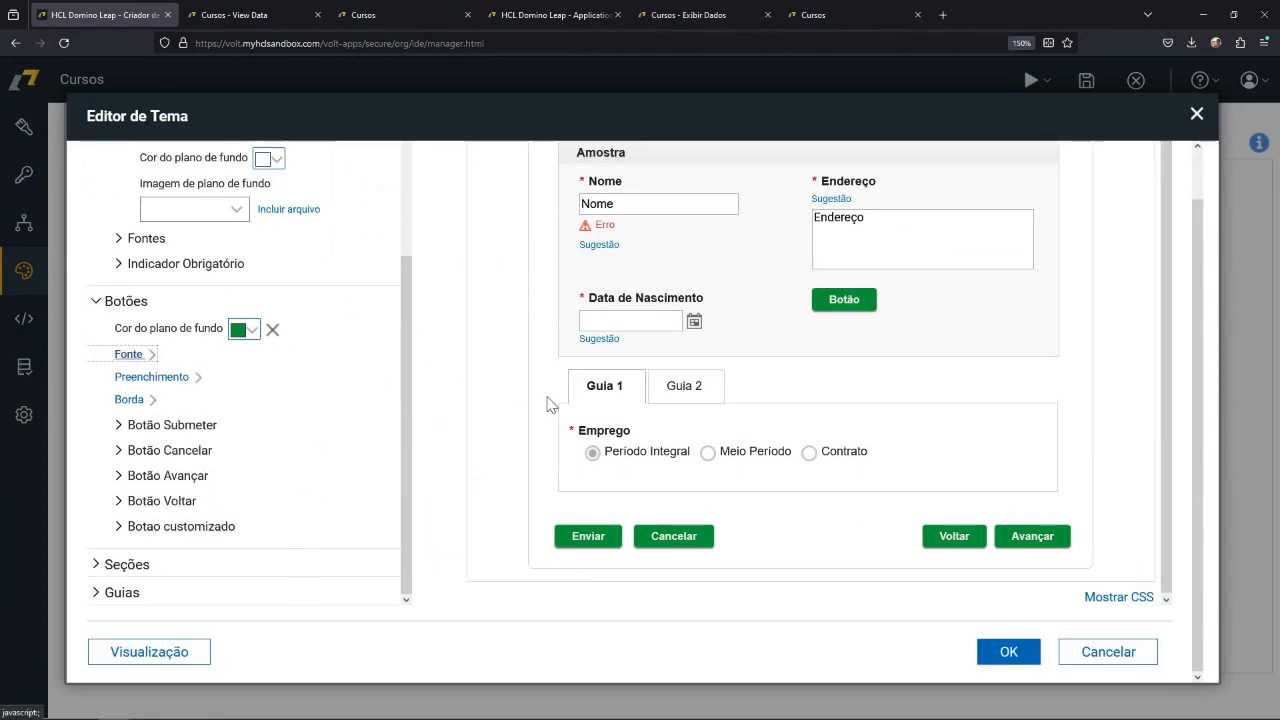
{"action": "scroll", "coordinate": [309, 452], "scroll_direction": "up", "scroll_amount": 4}
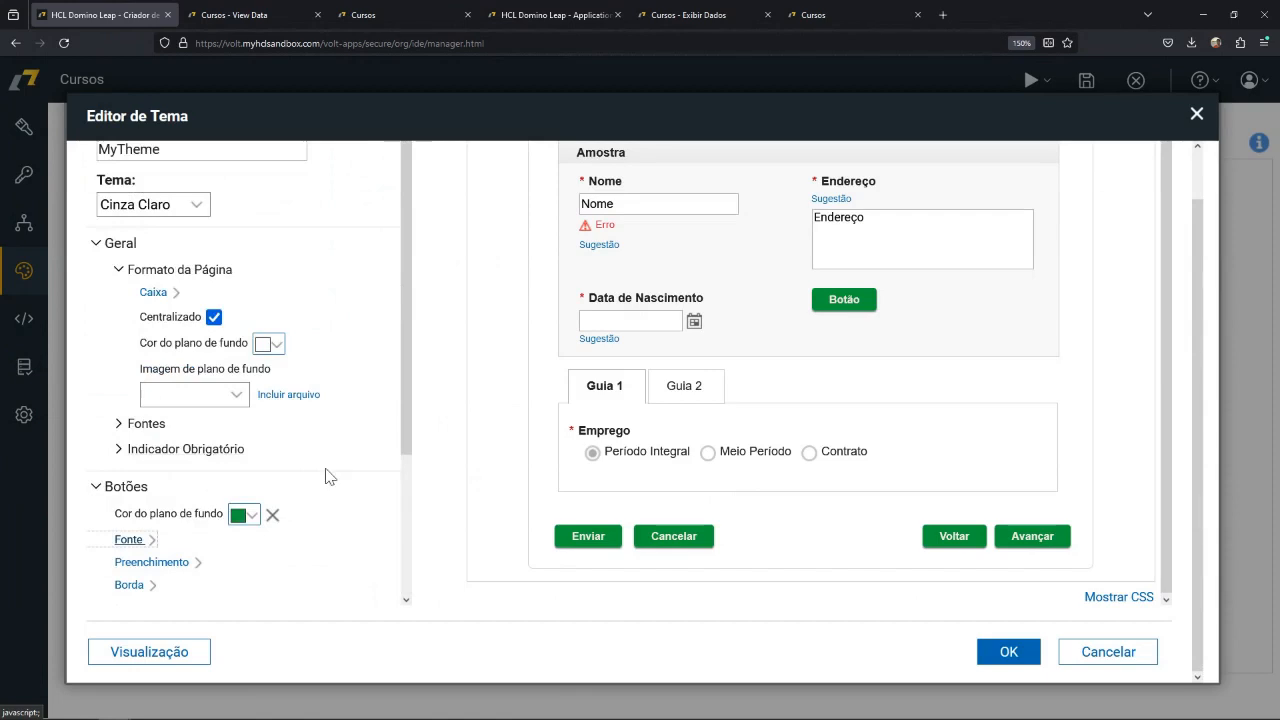
{"action": "left_click", "coordinate": [1009, 652]}
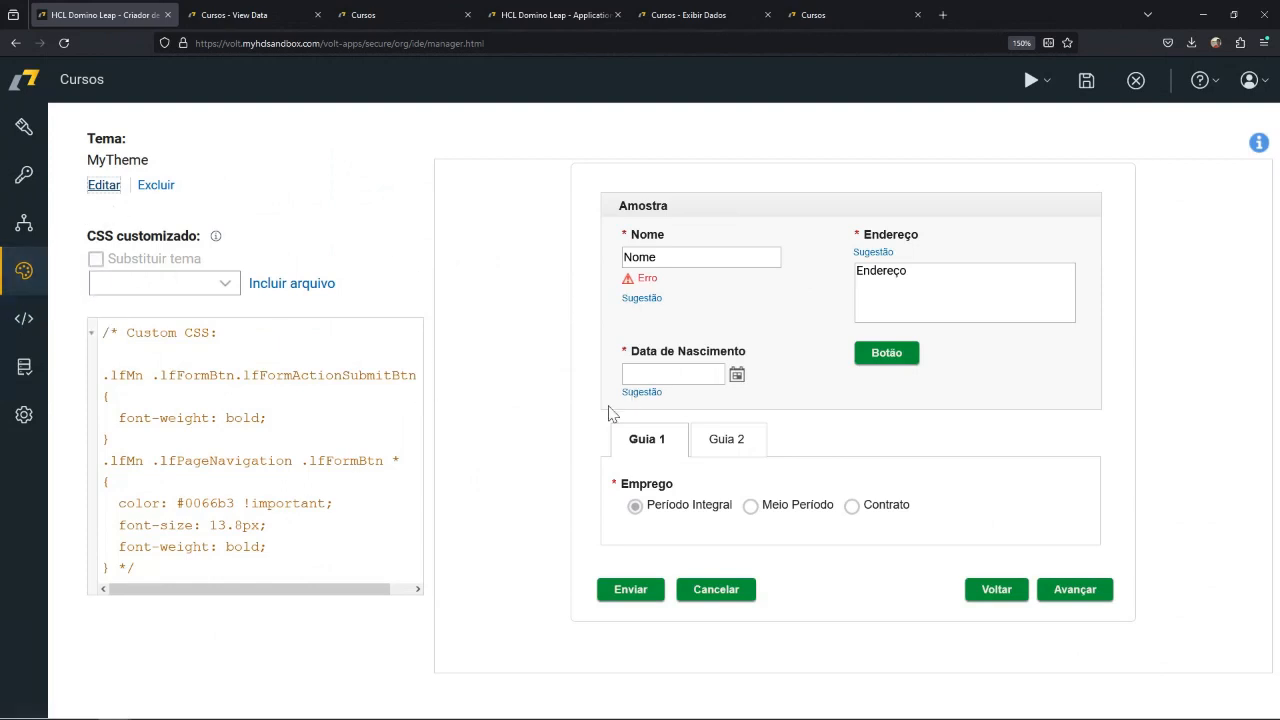
{"action": "left_click", "coordinate": [23, 128]}
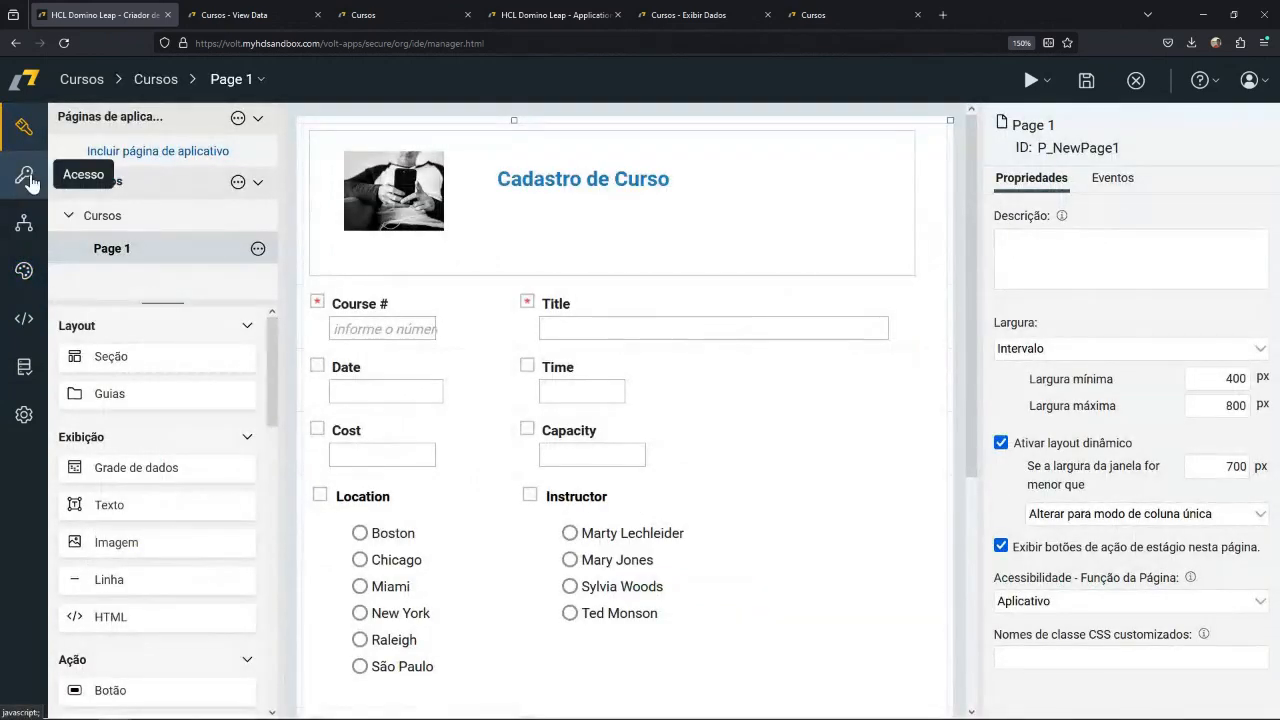
Add an application page to the Cursos application and place a section at the start of the page.
{"action": "left_click", "coordinate": [159, 155]}
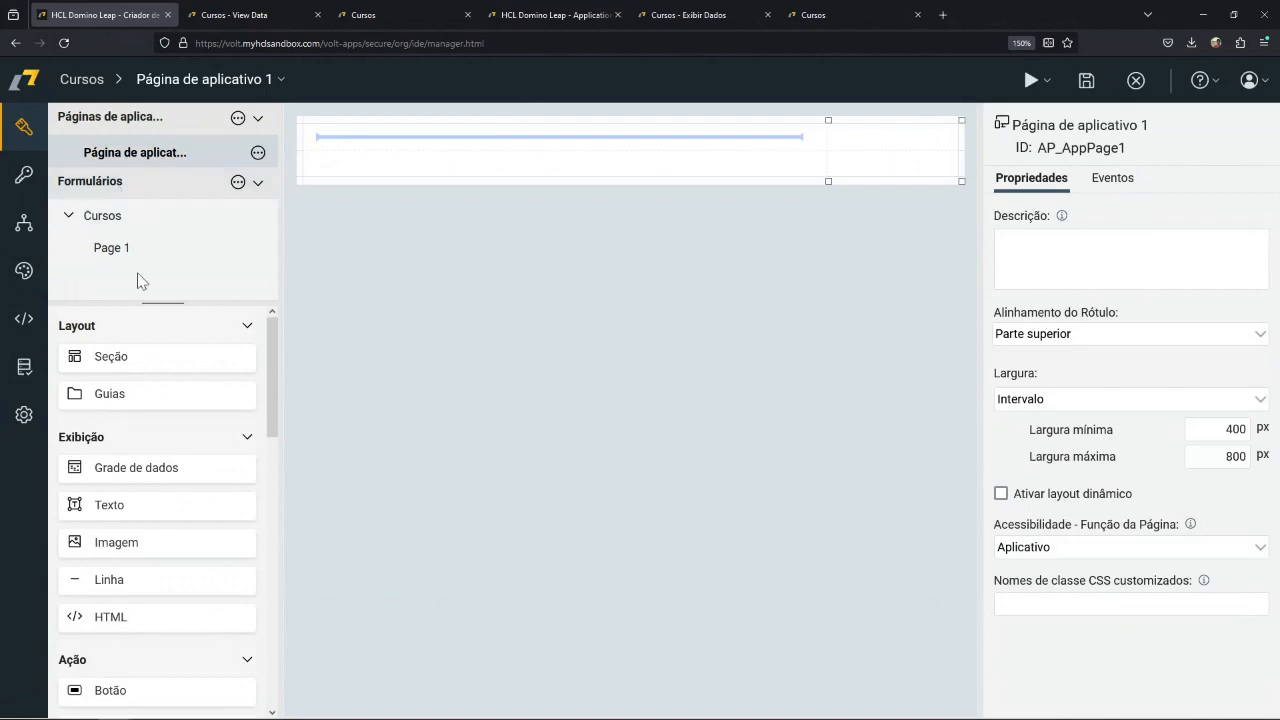
{"action": "left_click_drag", "start_coordinate": [126, 360], "coordinate": [391, 151]}
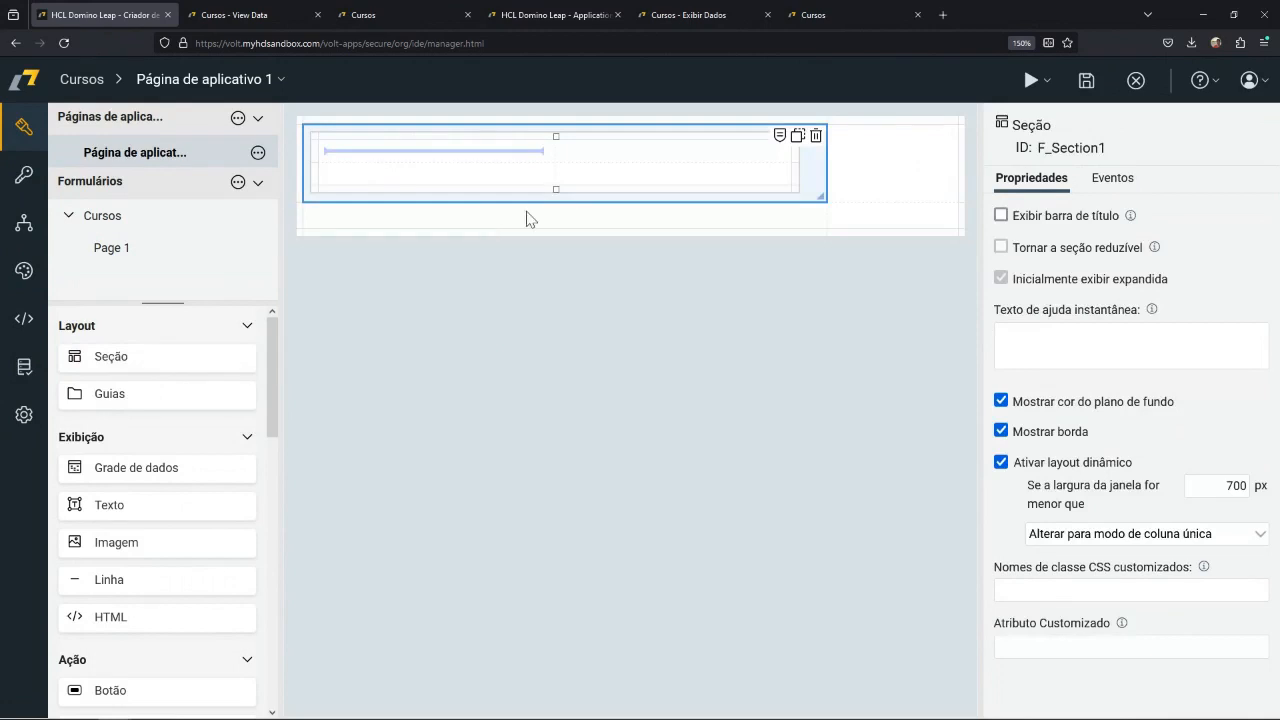
Insert the existing 287-ake3816-chim image into the section with a width of 100 px and narrow its column to fit.
{"action": "left_click_drag", "start_coordinate": [177, 540], "coordinate": [370, 163]}
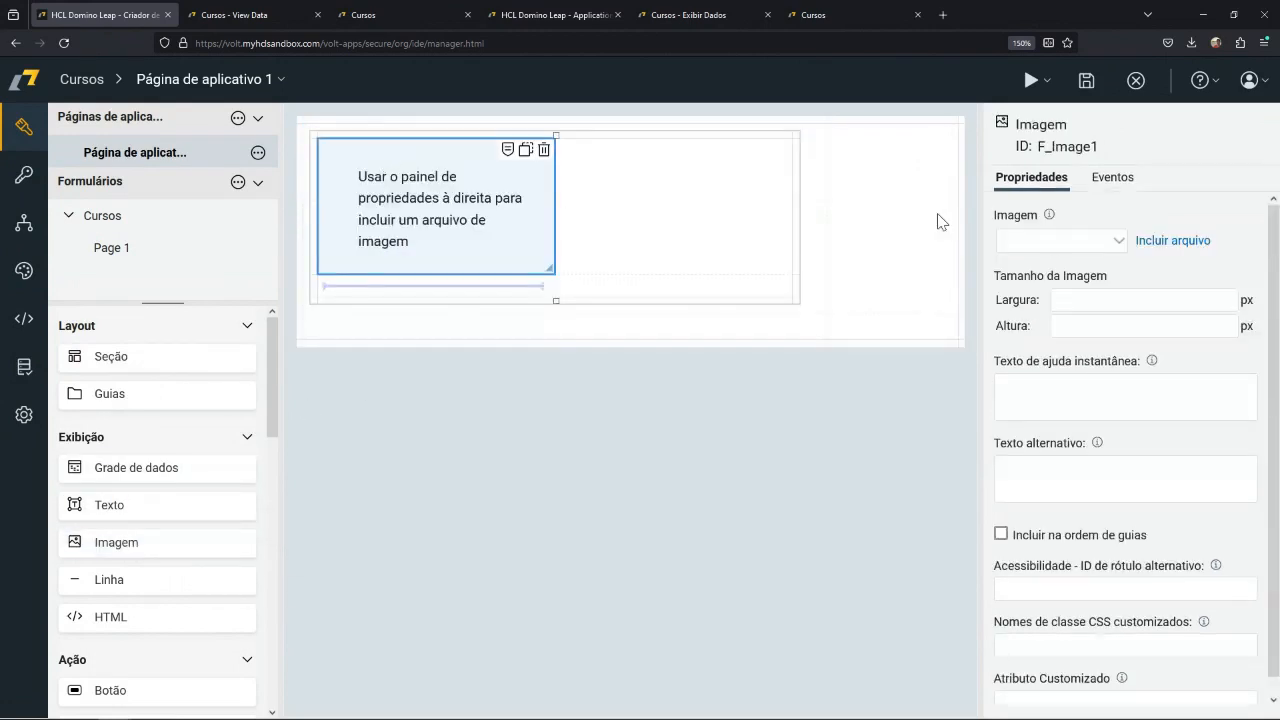
{"action": "left_click", "coordinate": [1115, 245]}
{"action": "left_click", "coordinate": [1095, 292]}
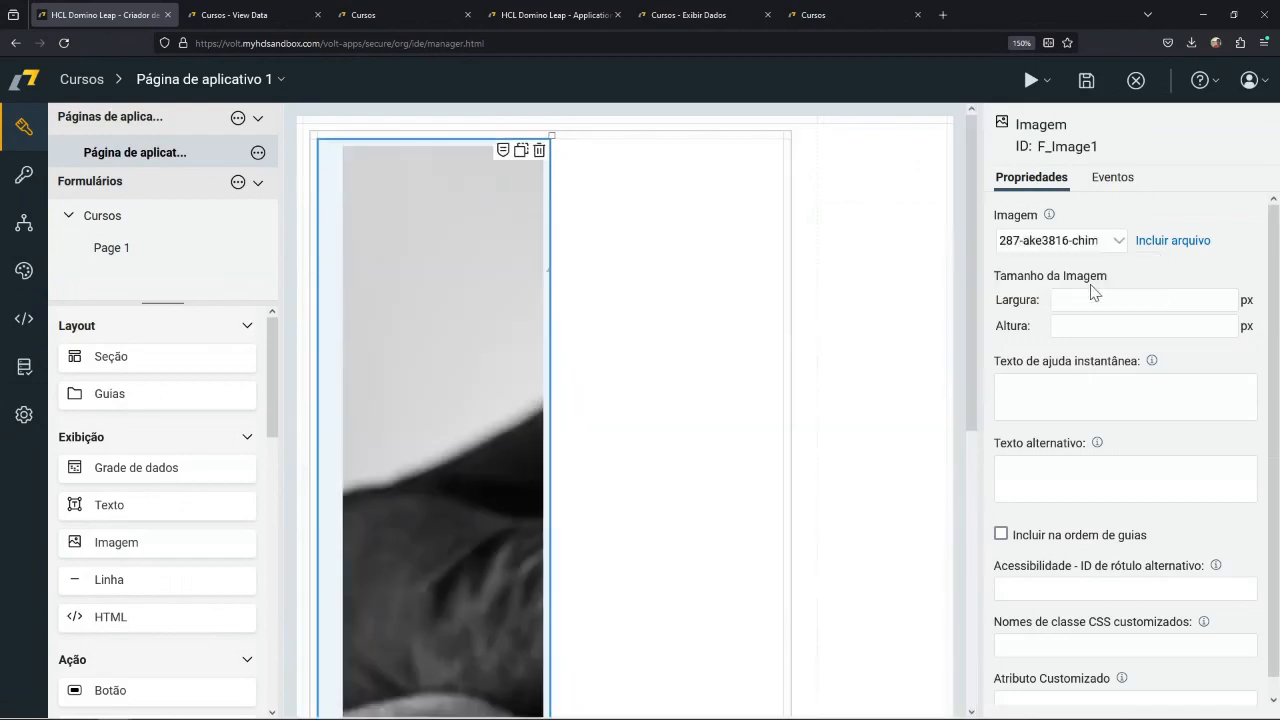
{"action": "left_click", "coordinate": [1075, 303]}
{"action": "type", "text": "100"}
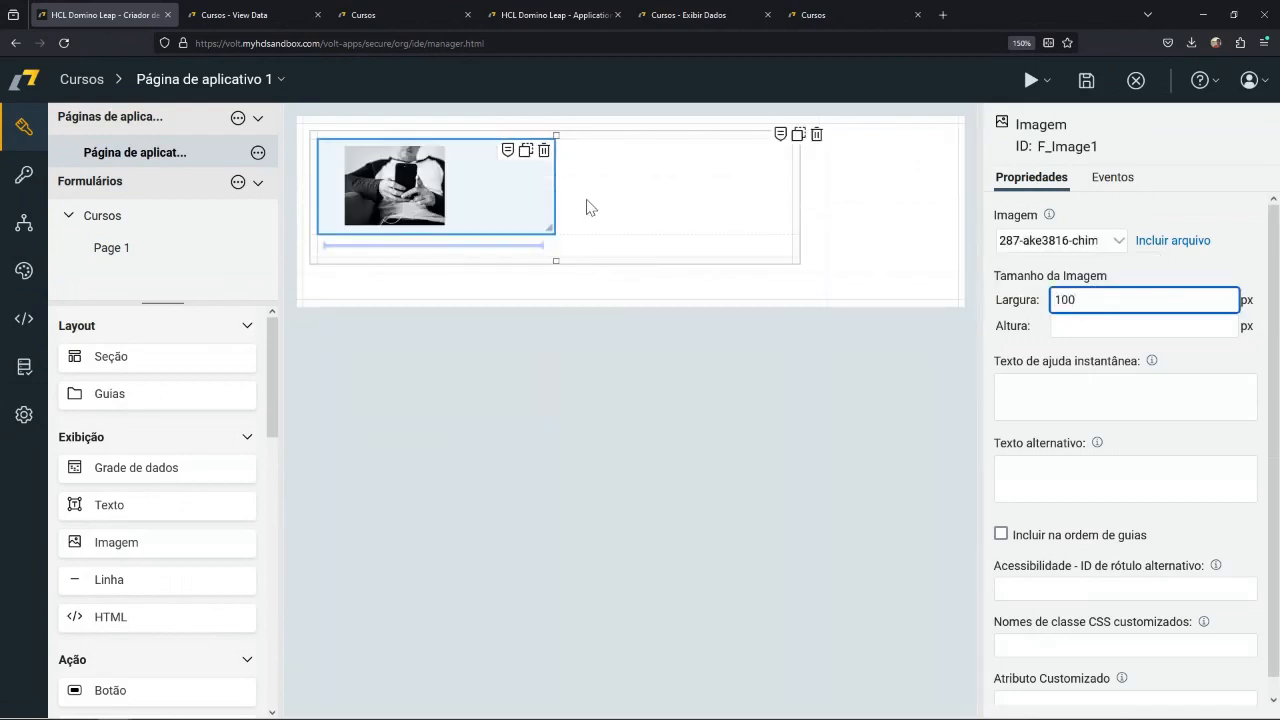
{"action": "left_click_drag", "start_coordinate": [556, 136], "coordinate": [468, 135]}
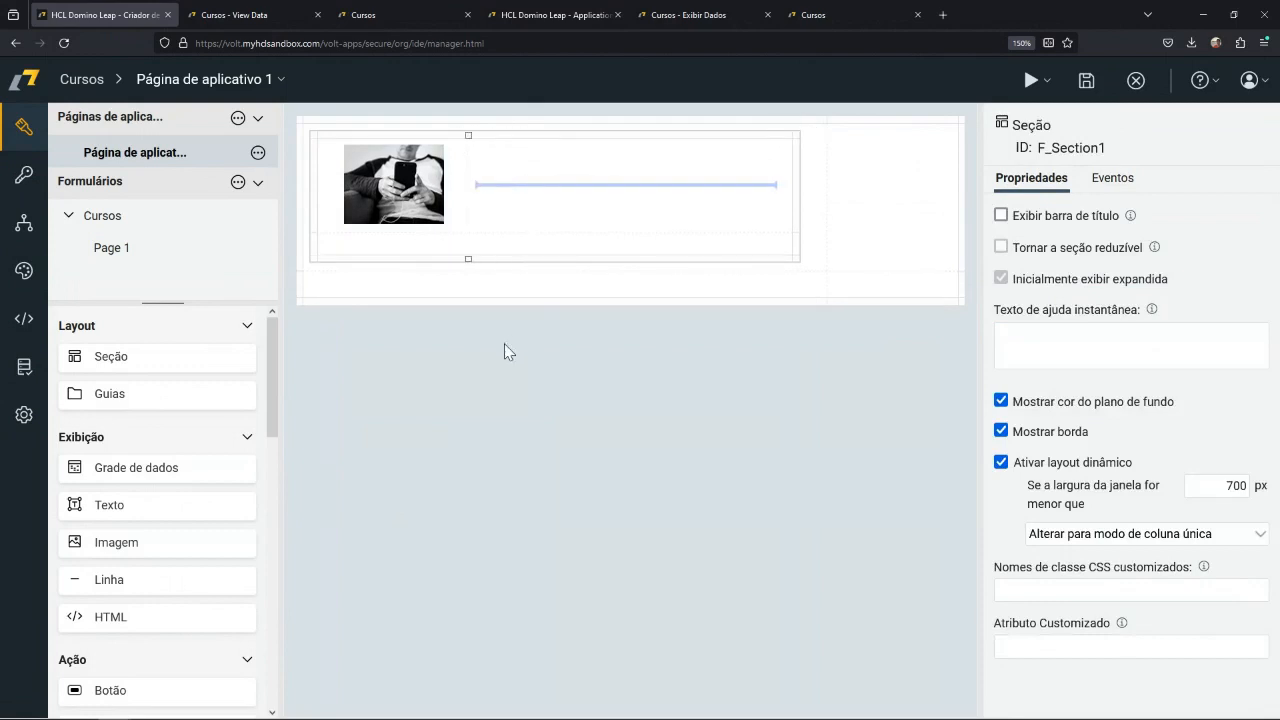
Add the text "Catalogo de Cursos" beside the image and format it as a bold, blue Título 1 heading.
{"action": "left_click_drag", "start_coordinate": [191, 506], "coordinate": [505, 195]}
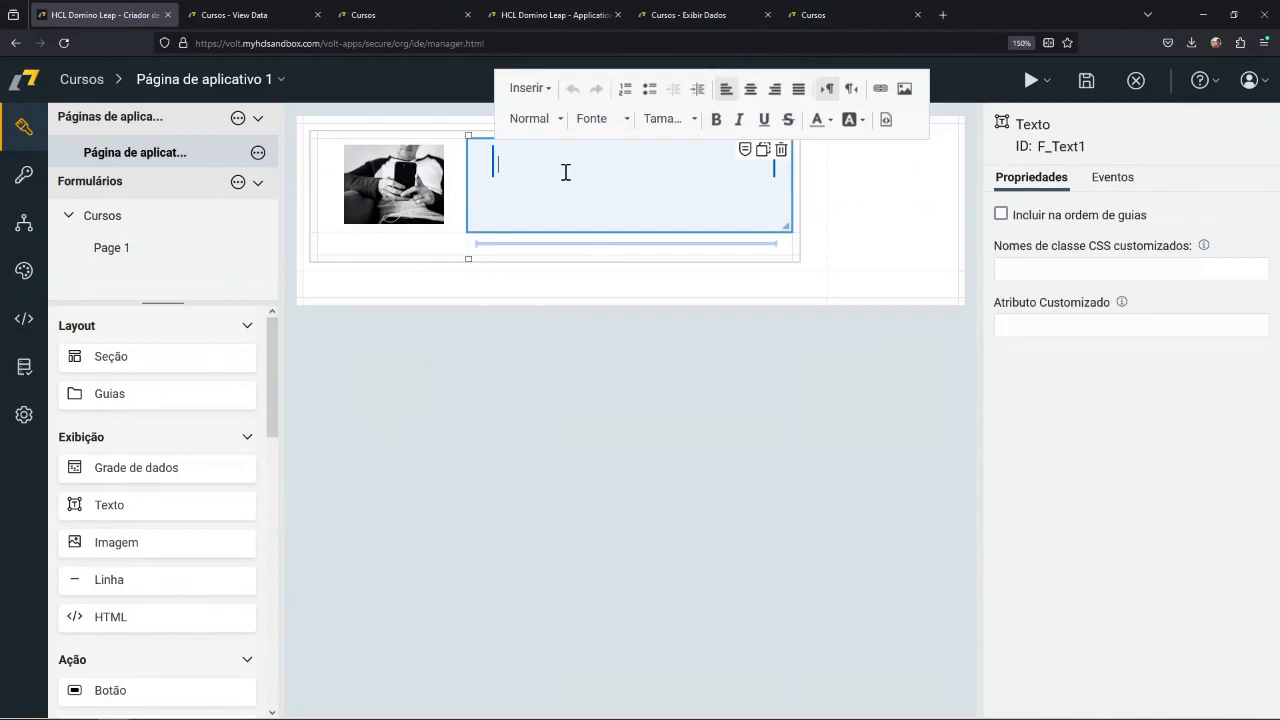
{"action": "type", "text": "Catalogo de Cursos"}
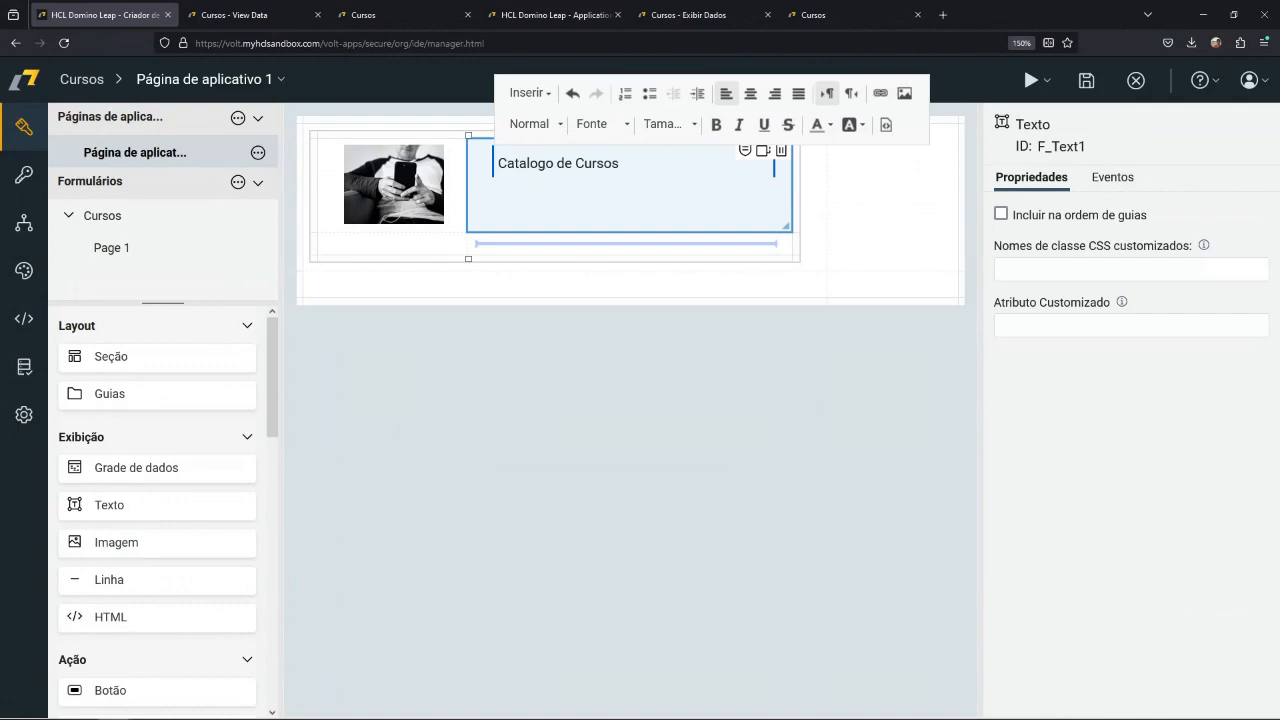
{"action": "triple_click", "coordinate": [590, 168]}
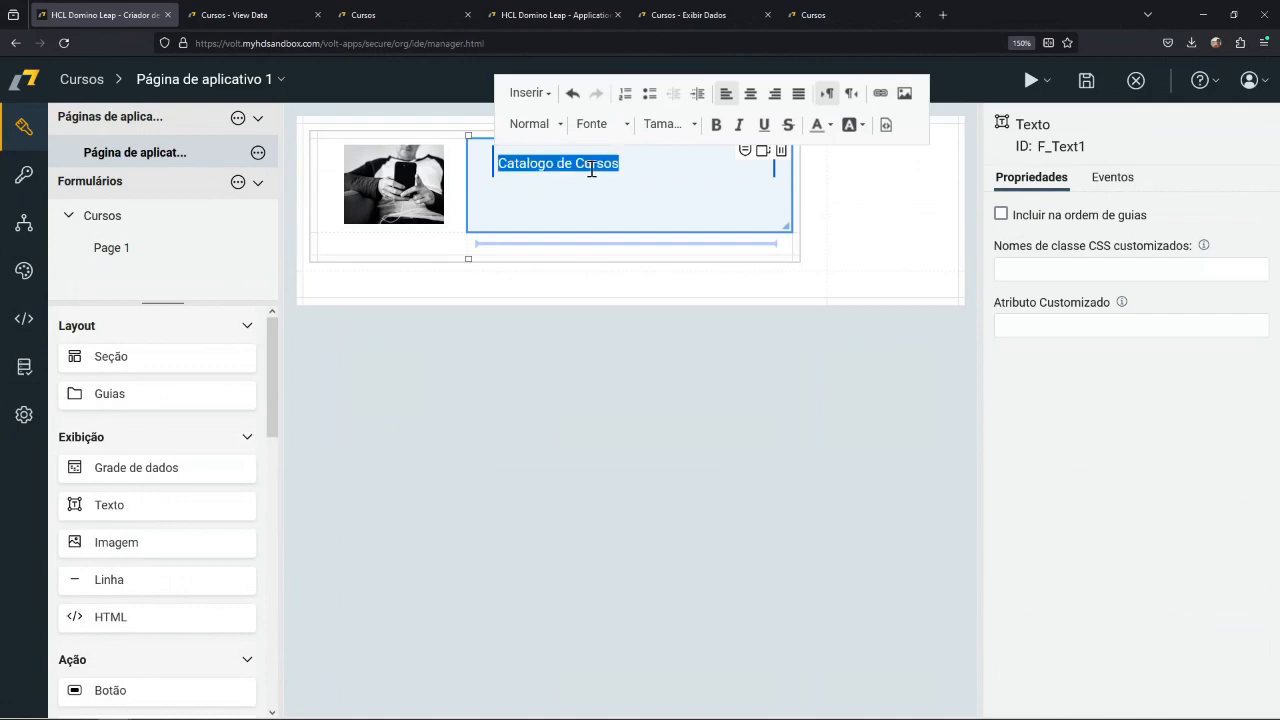
{"action": "left_click", "coordinate": [558, 124]}
{"action": "left_click", "coordinate": [558, 214]}
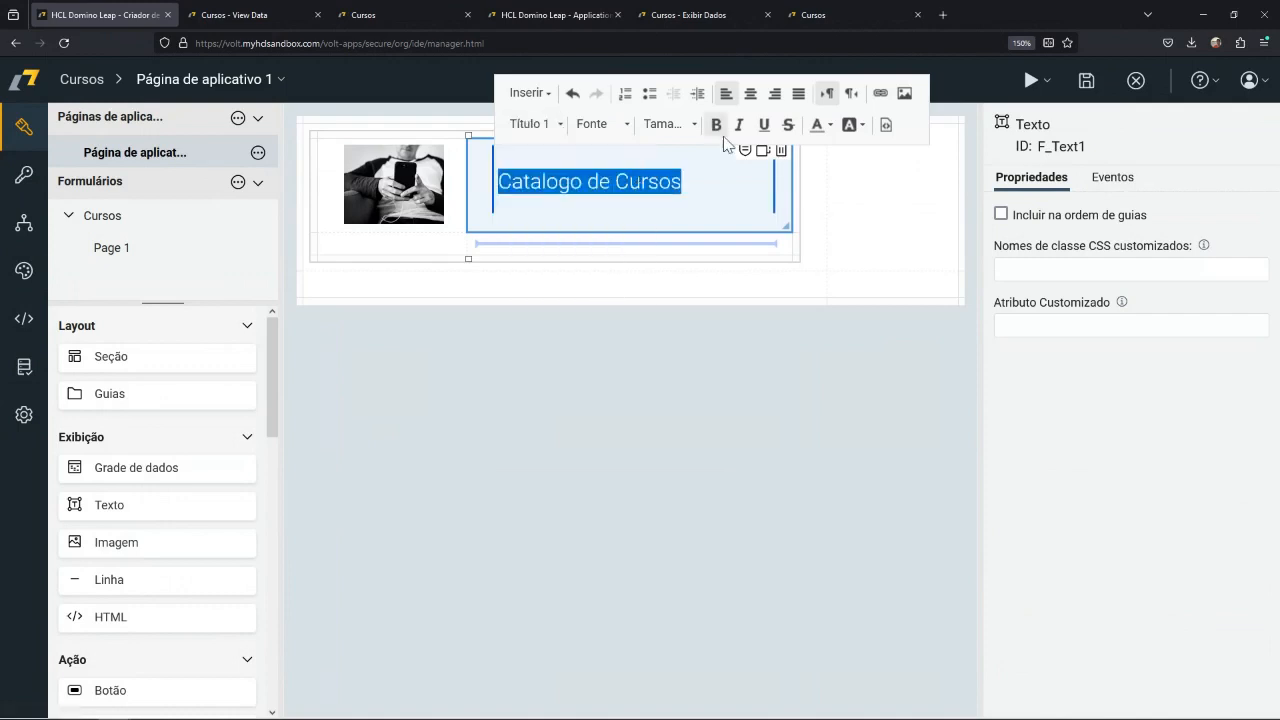
{"action": "left_click", "coordinate": [695, 125]}
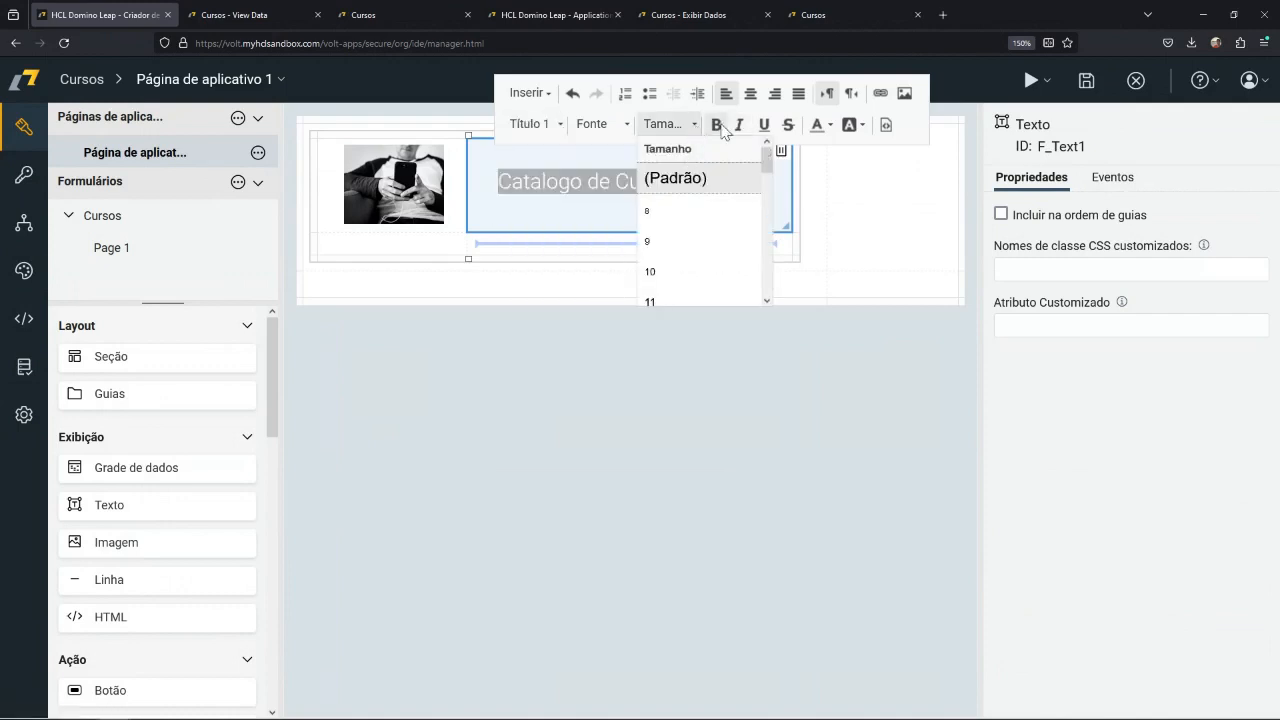
{"action": "left_click", "coordinate": [716, 124]}
{"action": "left_click", "coordinate": [828, 124]}
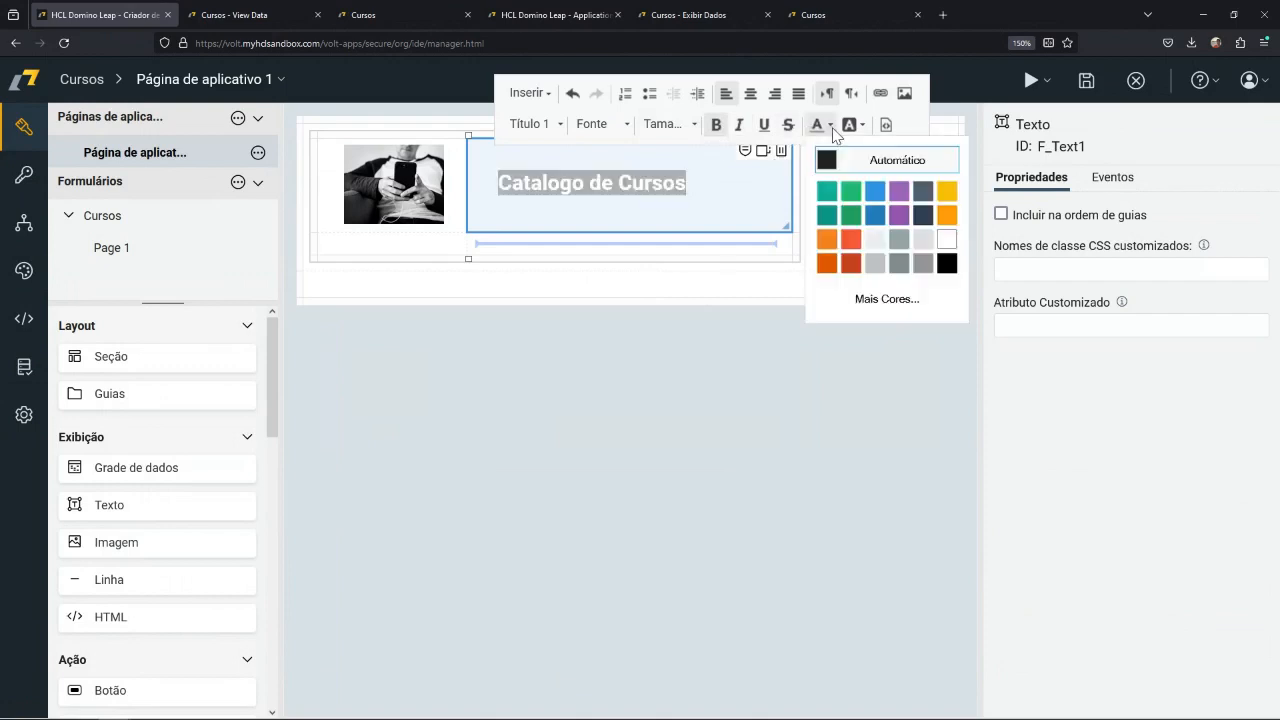
{"action": "left_click", "coordinate": [873, 224]}
{"action": "left_click", "coordinate": [372, 437]}
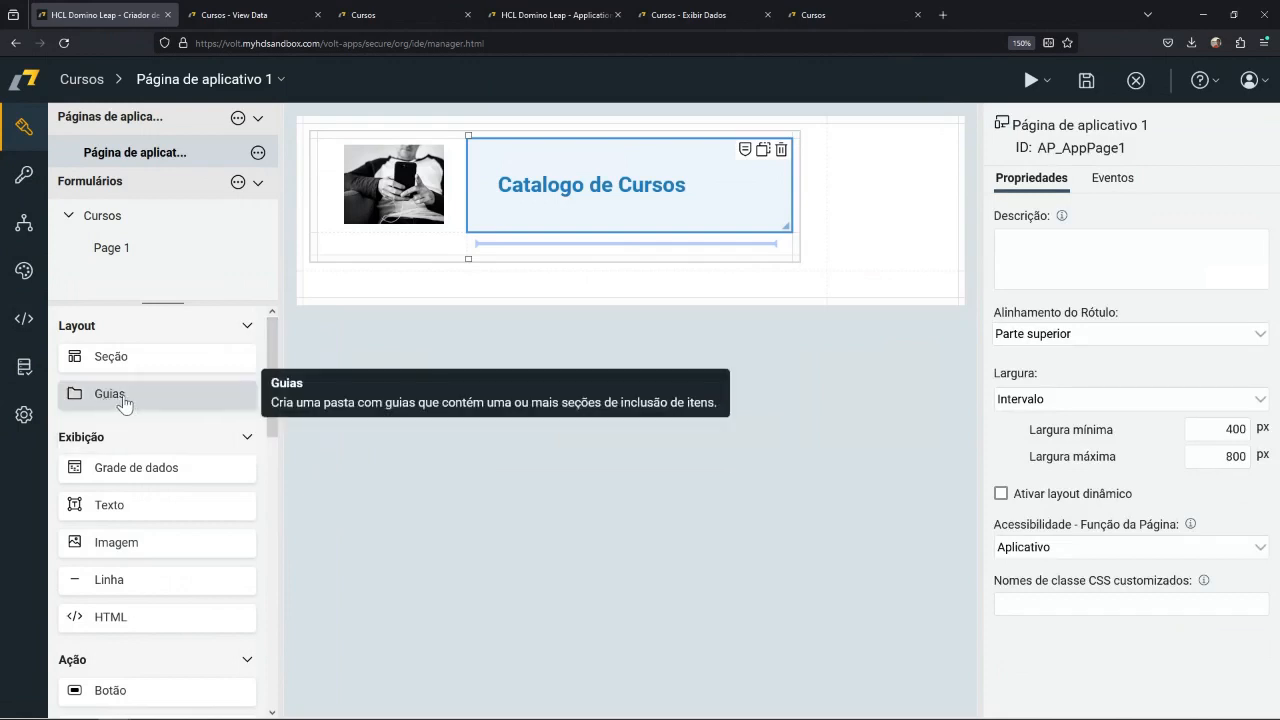
Place a data grid below the heading section and keep the Cursos form as its data source.
{"action": "mouse_move", "coordinate": [119, 404]}
{"action": "left_mouse_down"}
{"action": "mouse_move", "coordinate": [210, 400]}
{"action": "mouse_move", "coordinate": [337, 302]}
{"action": "mouse_move", "coordinate": [108, 408]}
{"action": "left_mouse_up"}
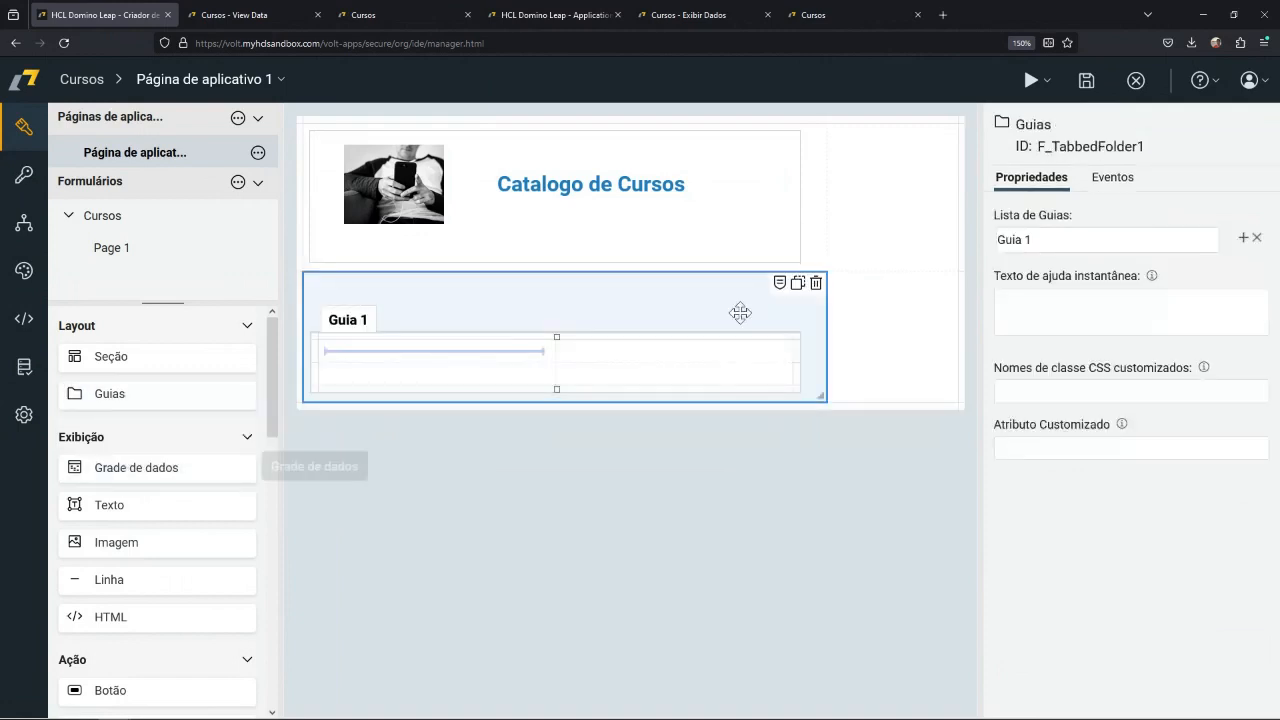
{"action": "left_click", "coordinate": [816, 283]}
{"action": "left_click_drag", "start_coordinate": [140, 470], "coordinate": [392, 284]}
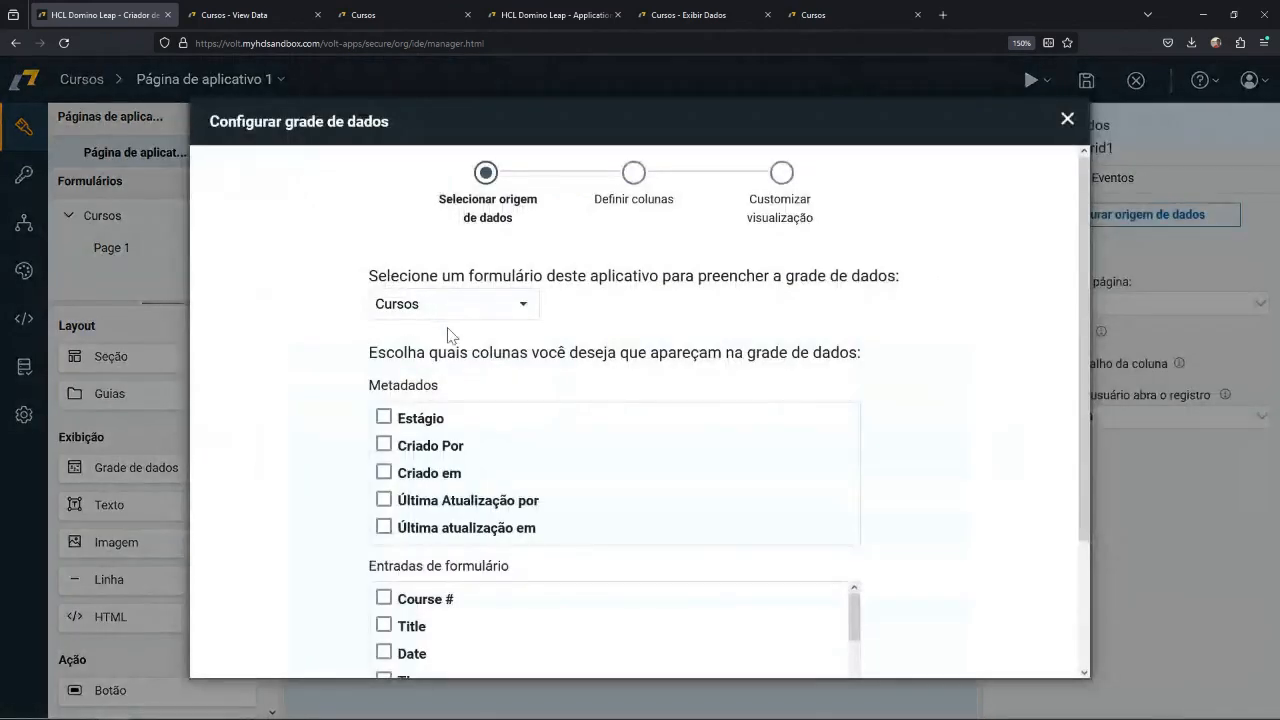
{"action": "left_click", "coordinate": [525, 307]}
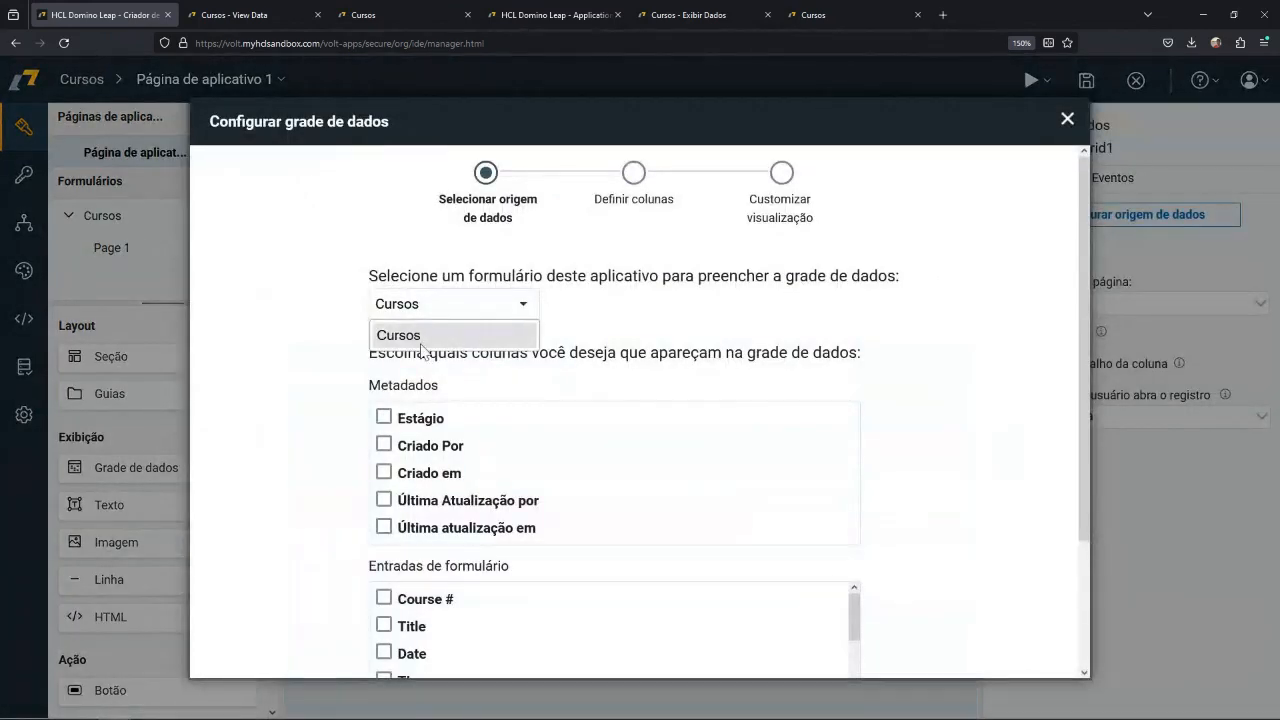
{"action": "left_click", "coordinate": [608, 318]}
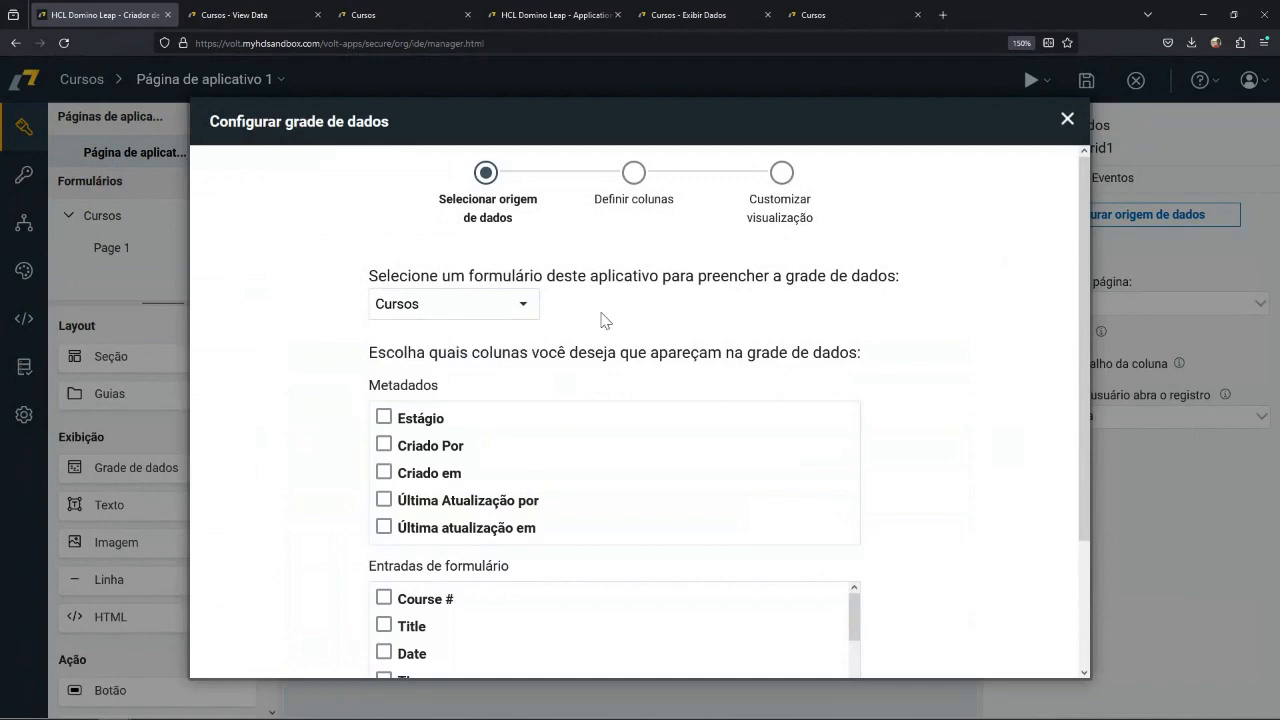
{"action": "scroll", "coordinate": [590, 430], "scroll_direction": "down", "scroll_amount": 2}
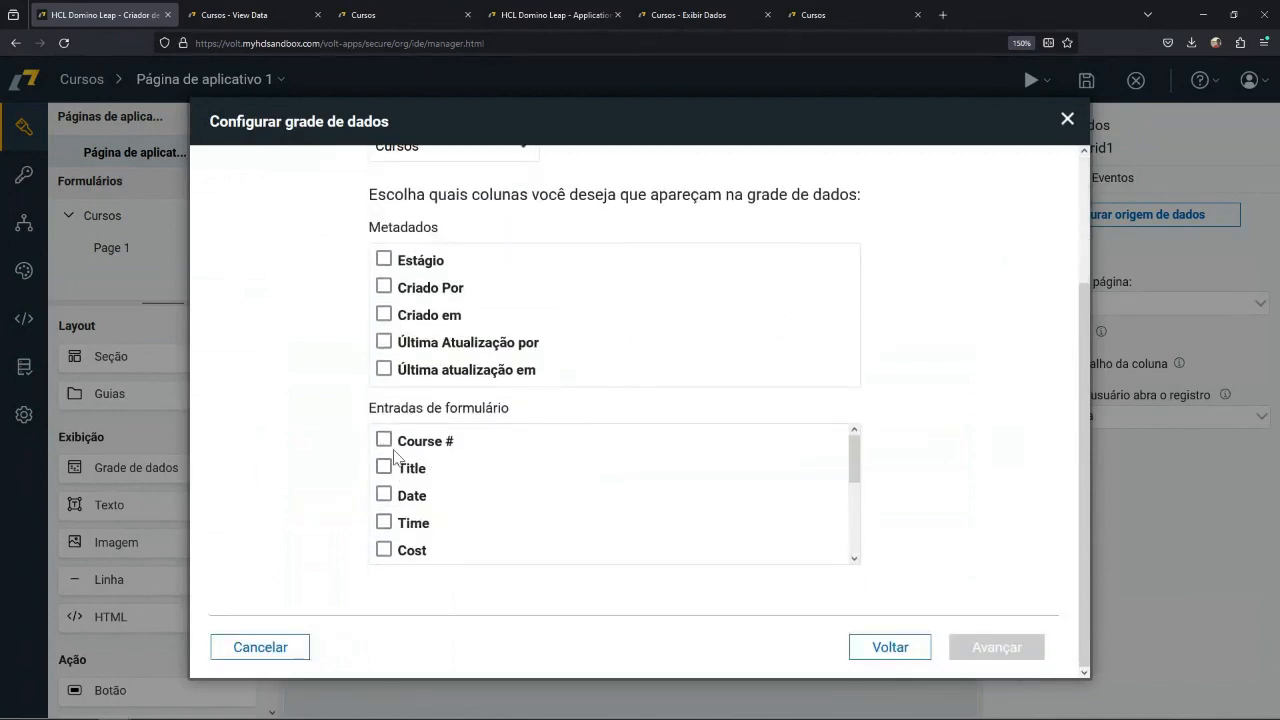
Include the Course #, Title, Date, Location and Instructor columns in the data grid and create it without a filter.
{"action": "left_click", "coordinate": [385, 441]}
{"action": "scroll", "coordinate": [467, 488], "scroll_direction": "down", "scroll_amount": 2}
{"action": "scroll", "coordinate": [467, 488], "scroll_direction": "up", "scroll_amount": 2}
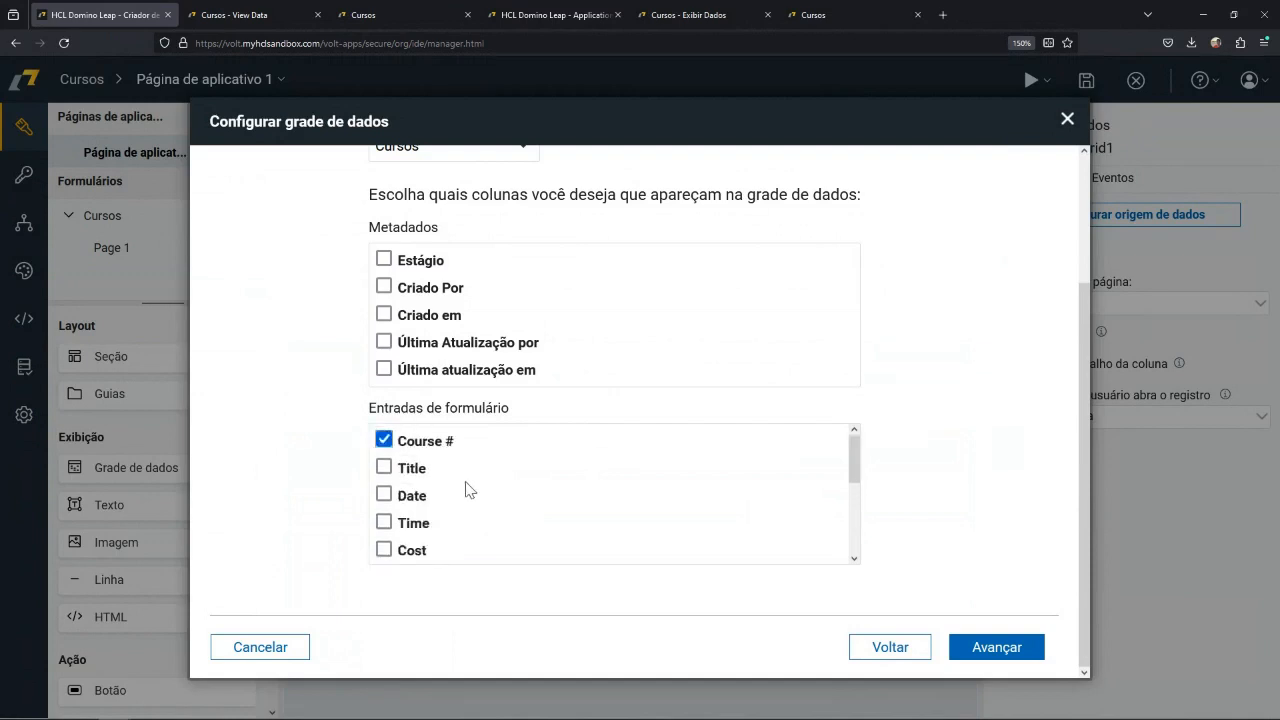
{"action": "left_click", "coordinate": [385, 470]}
{"action": "left_click", "coordinate": [384, 496]}
{"action": "scroll", "coordinate": [490, 495], "scroll_direction": "down", "scroll_amount": 3}
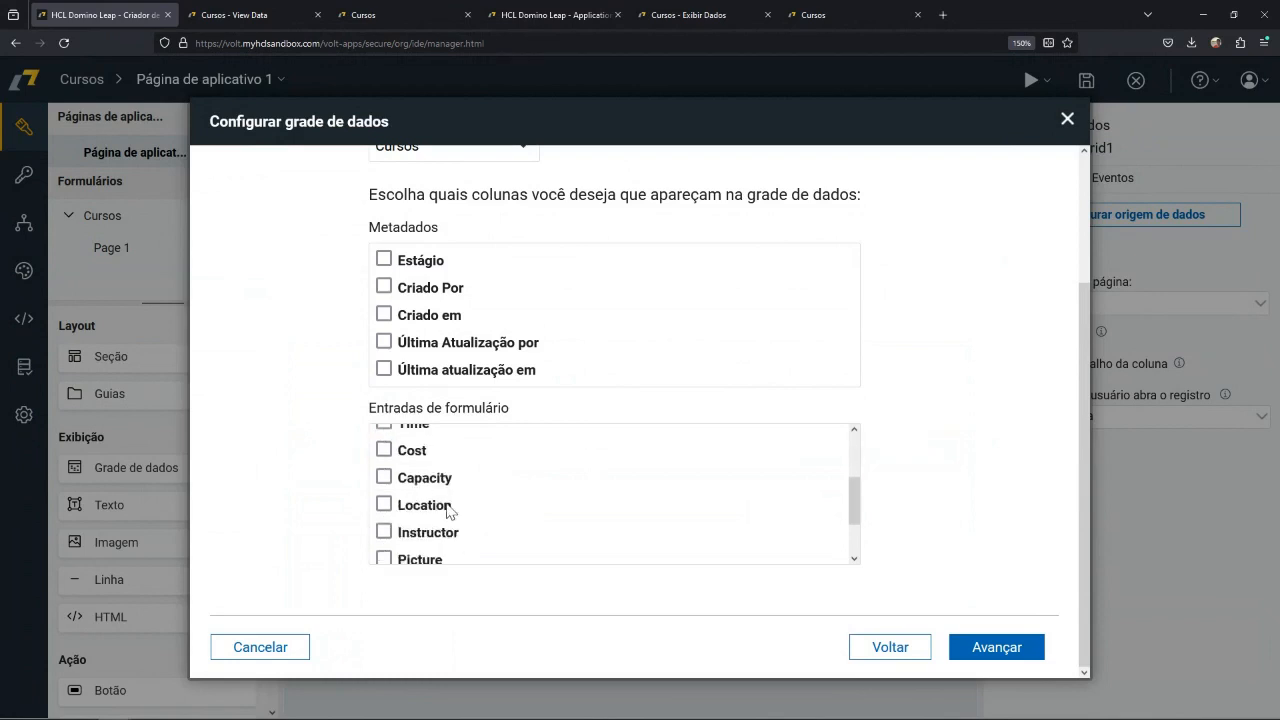
{"action": "left_click", "coordinate": [384, 505]}
{"action": "left_click", "coordinate": [384, 531]}
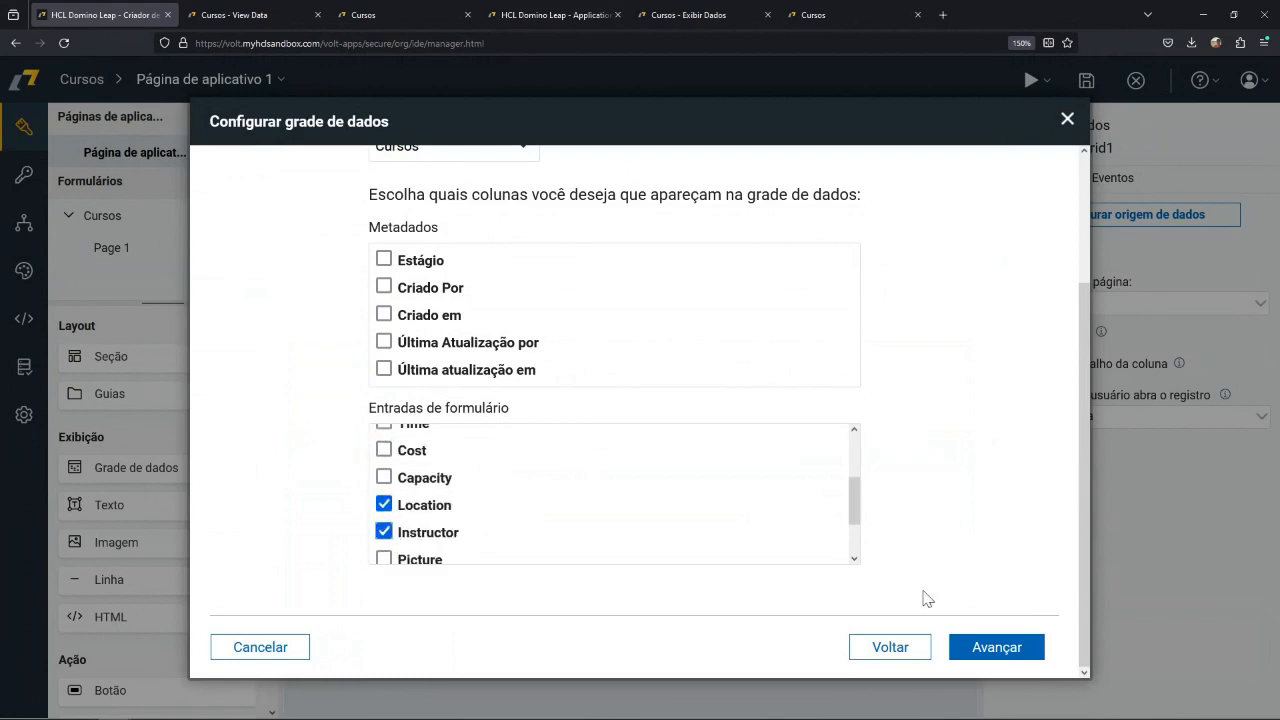
{"action": "left_click", "coordinate": [994, 647]}
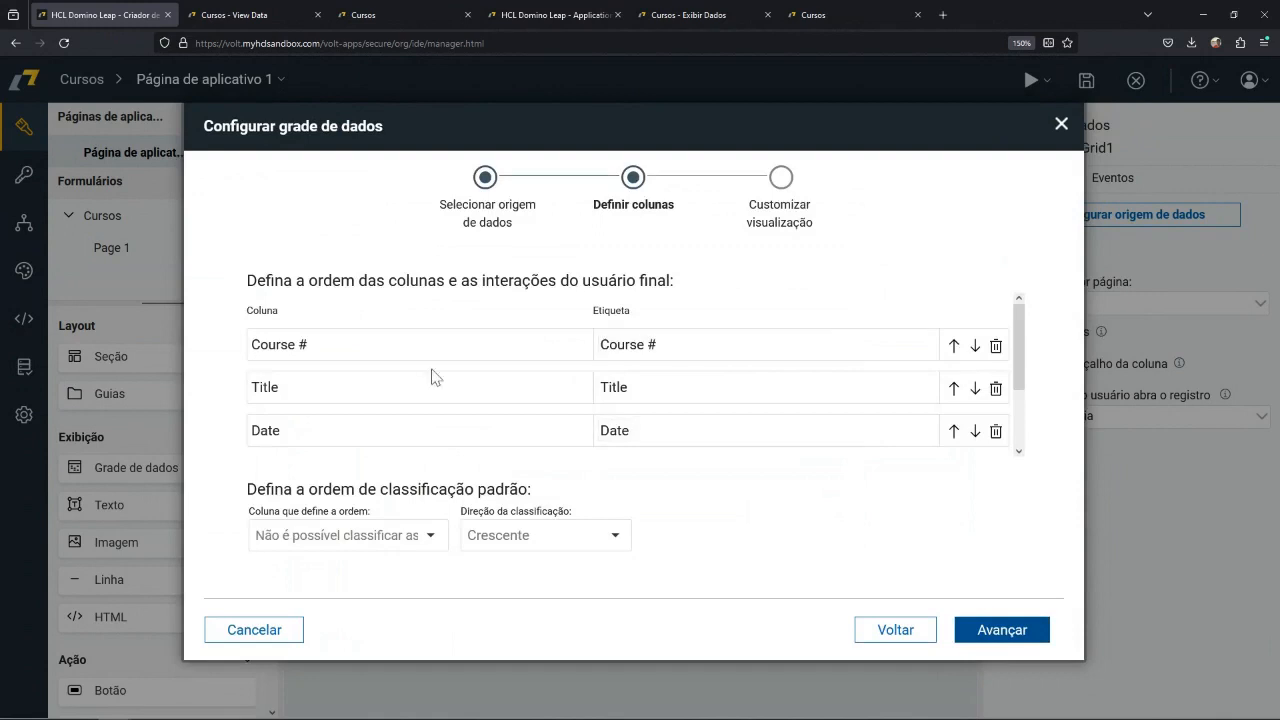
{"action": "left_click", "coordinate": [996, 632]}
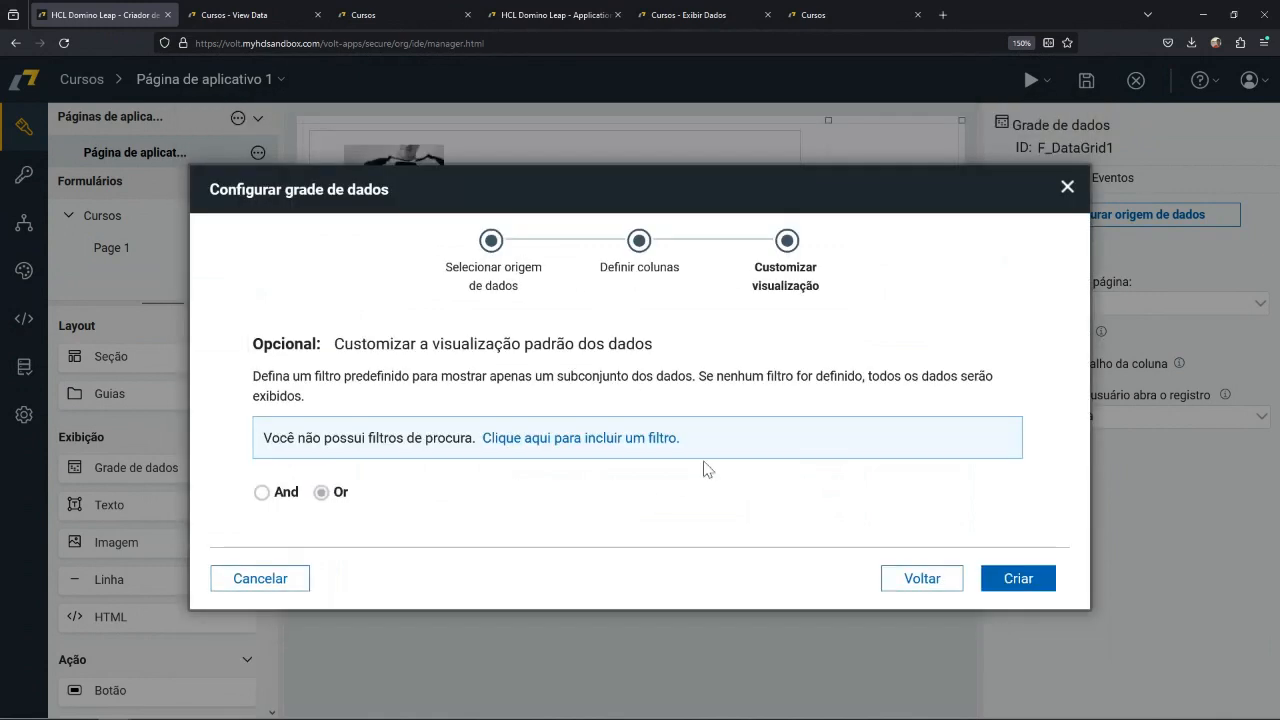
{"action": "left_click", "coordinate": [1022, 582]}
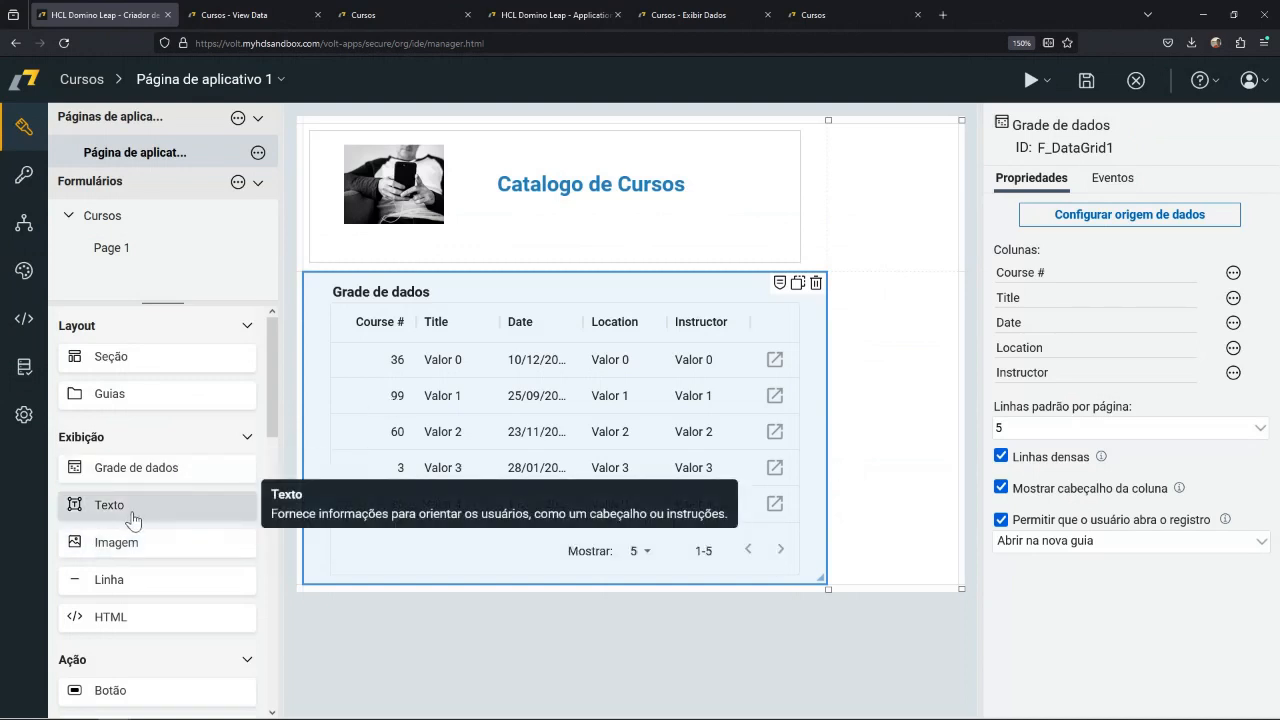
Add a single-line entry field labelled "Instrutor" between the heading section and the data grid.
{"action": "scroll", "coordinate": [166, 543], "scroll_direction": "down", "scroll_amount": 5}
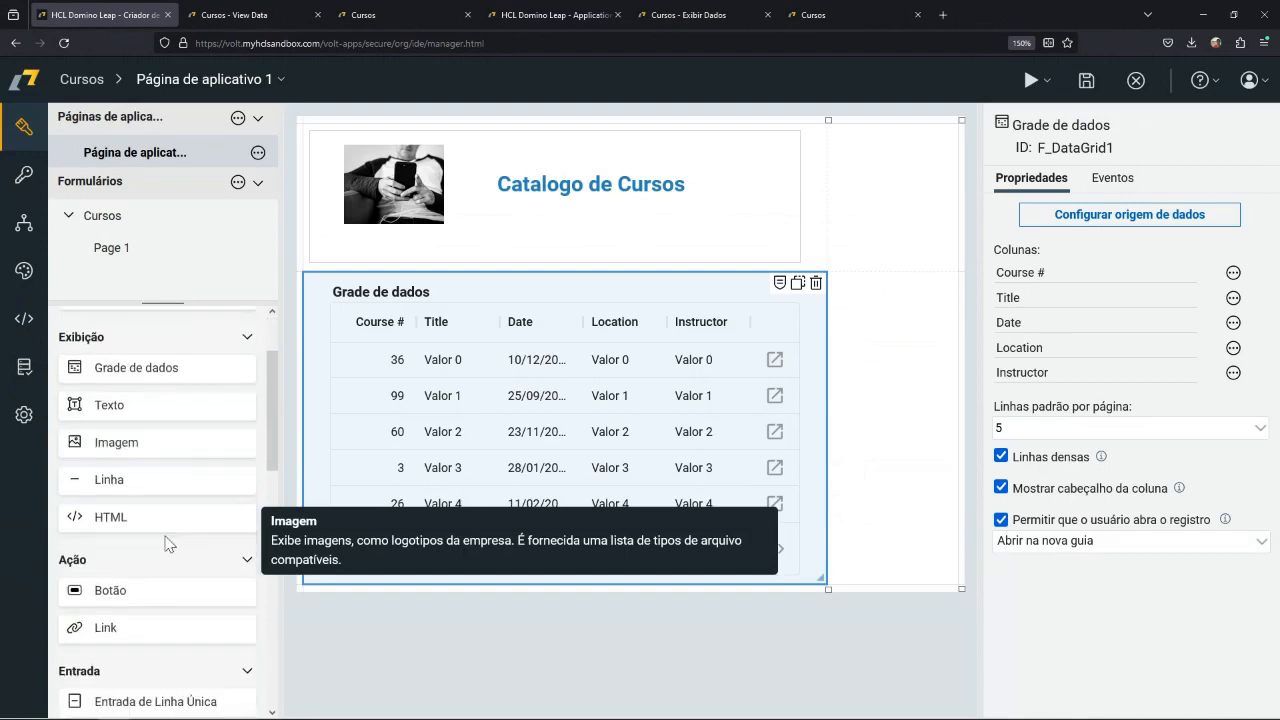
{"action": "left_click_drag", "start_coordinate": [163, 404], "coordinate": [380, 280]}
{"action": "left_click", "coordinate": [452, 291]}
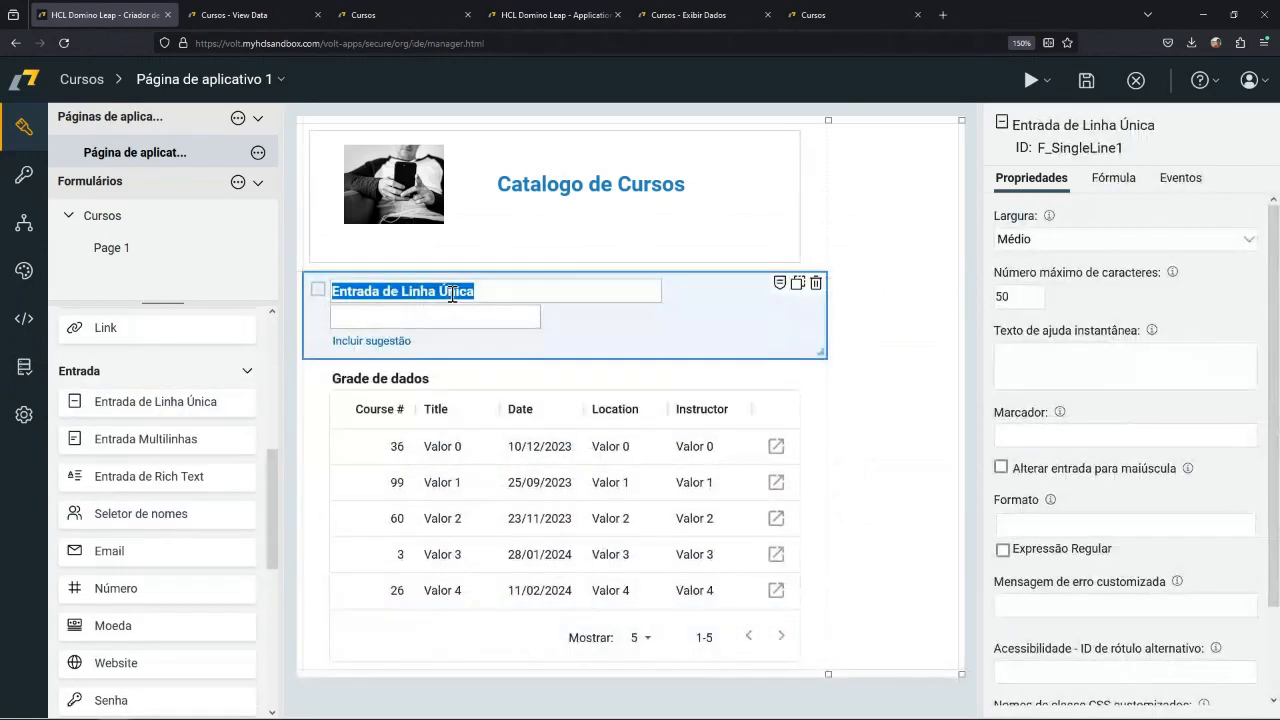
{"action": "type", "text": "Instrut"}
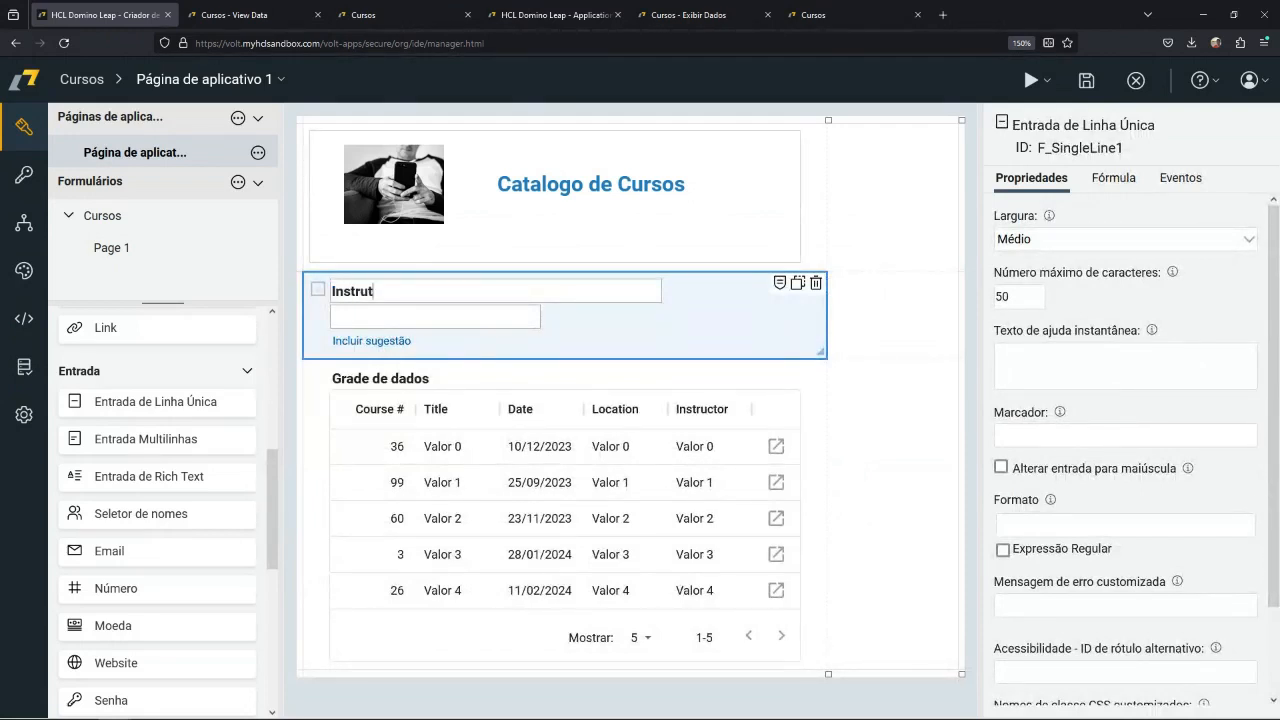
{"action": "type", "text": "or"}
{"action": "left_click", "coordinate": [606, 313]}
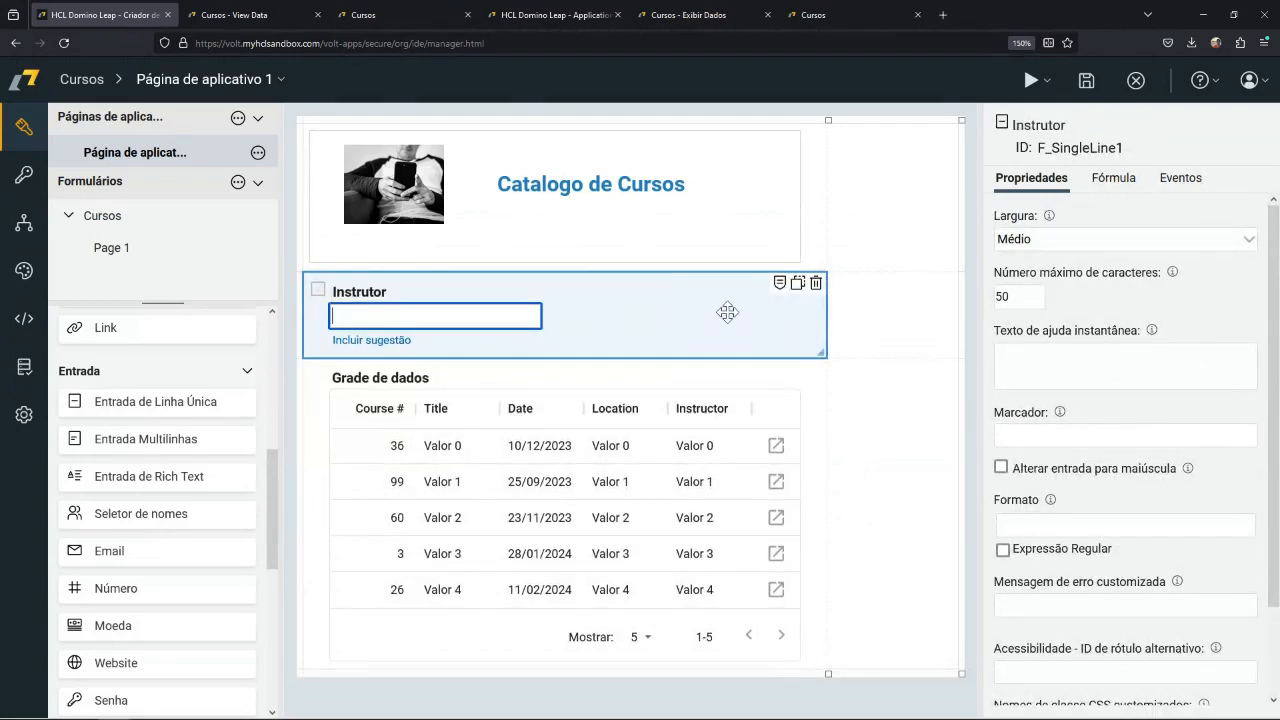
Set the width of the Instrutor field to Largura total.
{"action": "left_click", "coordinate": [1090, 240]}
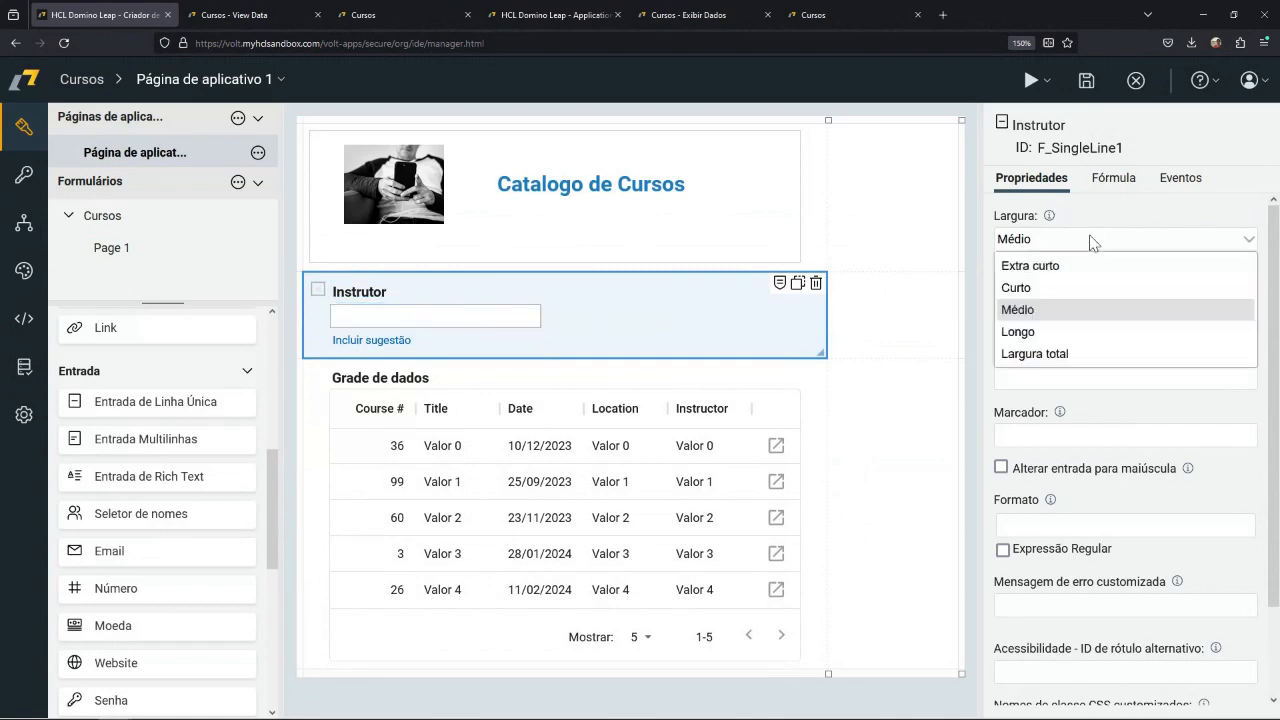
{"action": "left_click", "coordinate": [1062, 352]}
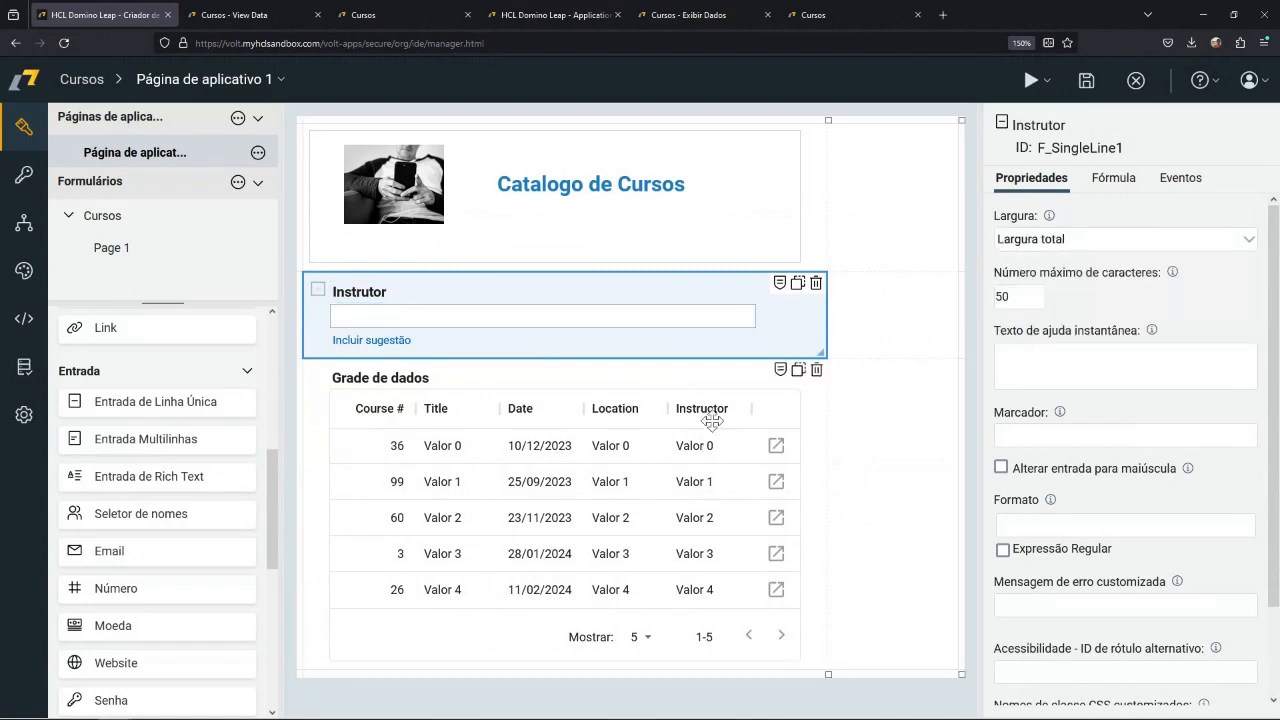
{"action": "left_click", "coordinate": [858, 445]}
Reopen the data grid's source configuration, keep the current source and columns, and add a predefined filter.
{"action": "left_click", "coordinate": [694, 350]}
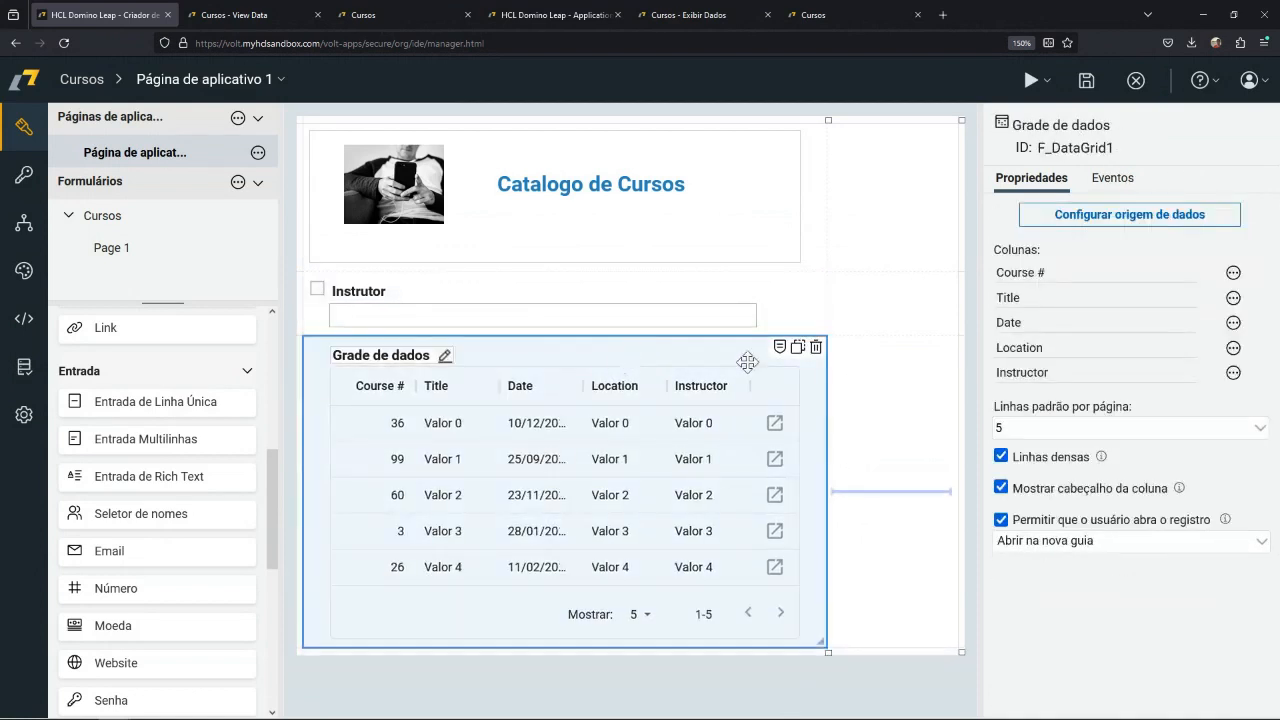
{"action": "left_click", "coordinate": [1145, 218]}
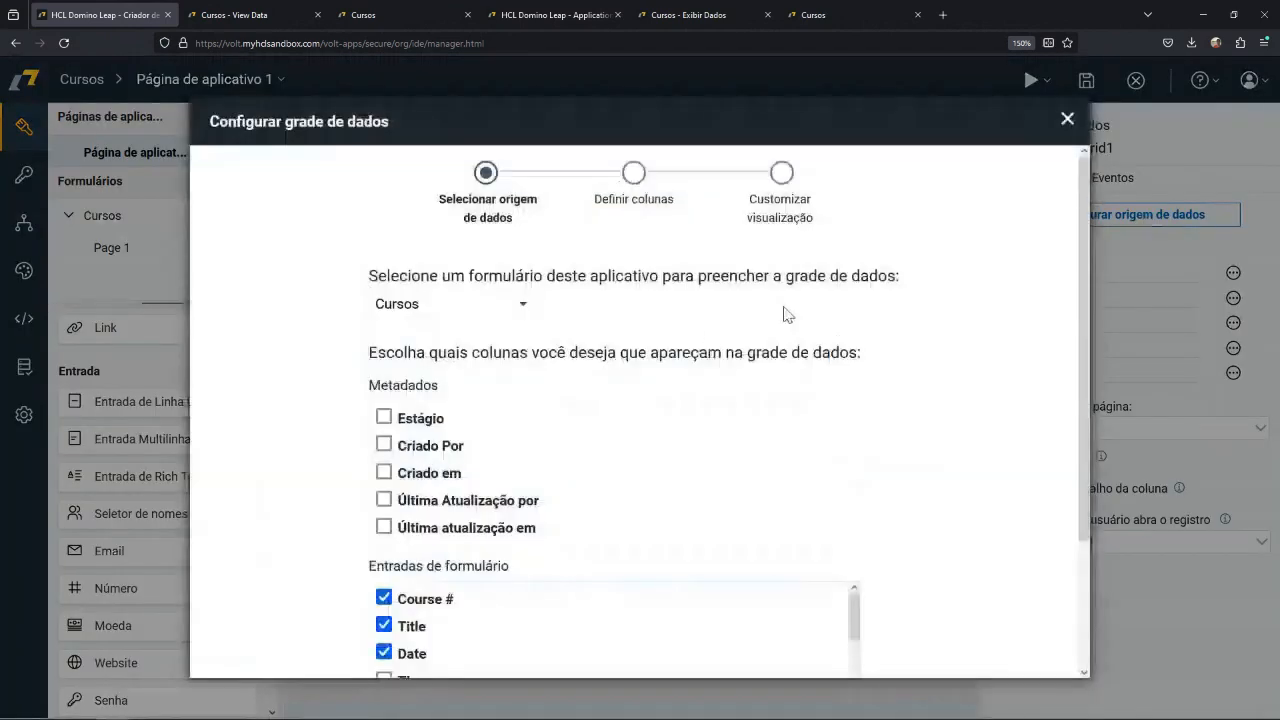
{"action": "scroll", "coordinate": [680, 500], "scroll_direction": "down", "scroll_amount": 3}
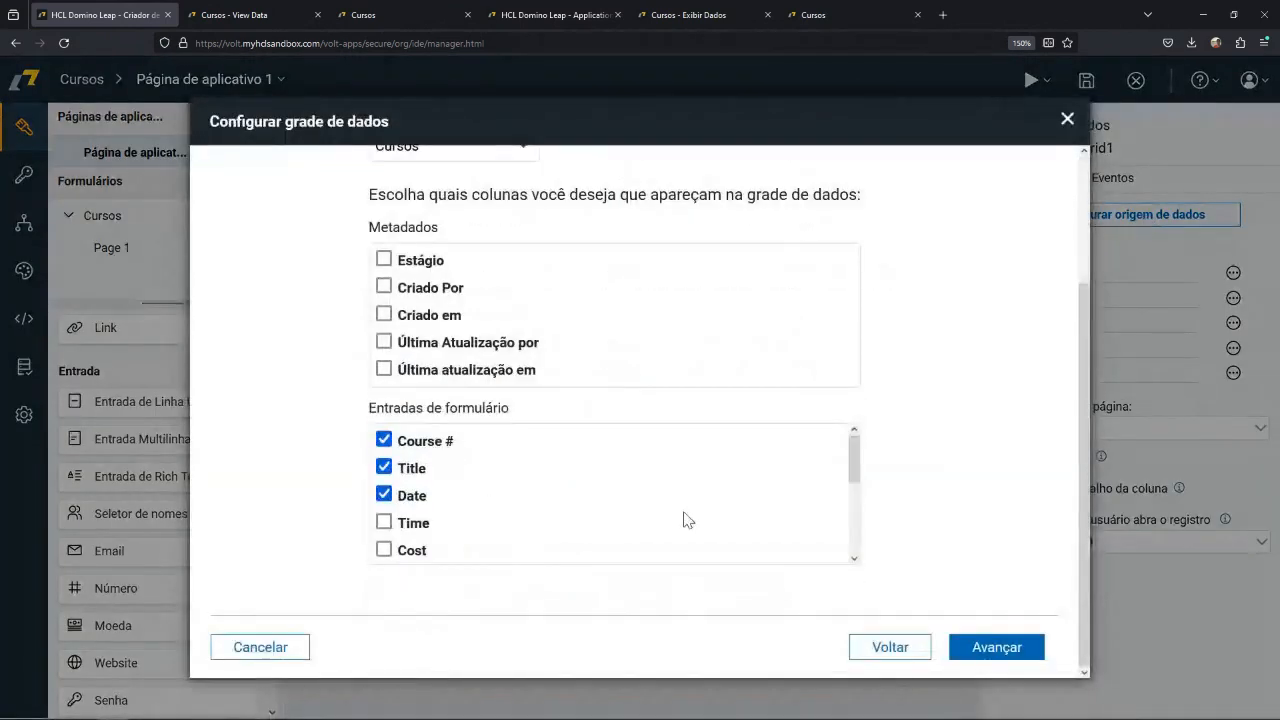
{"action": "left_click", "coordinate": [994, 650]}
{"action": "left_click", "coordinate": [1000, 640]}
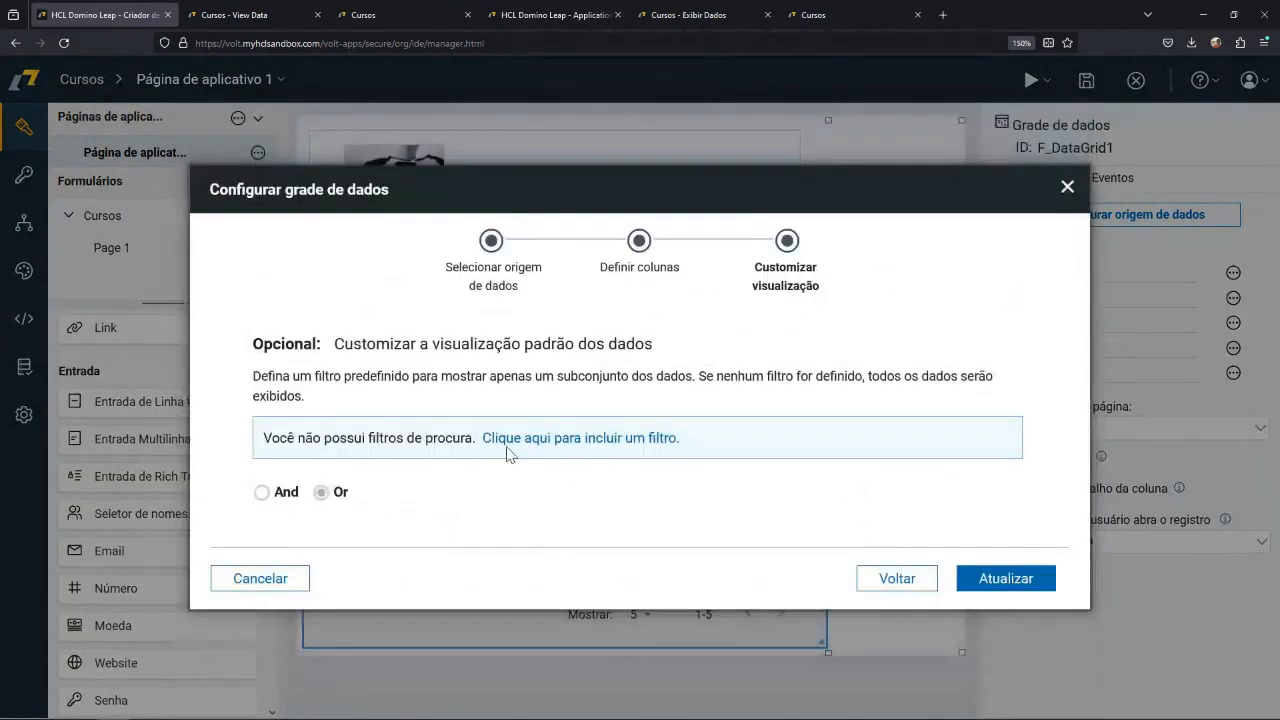
{"action": "left_click", "coordinate": [586, 440]}
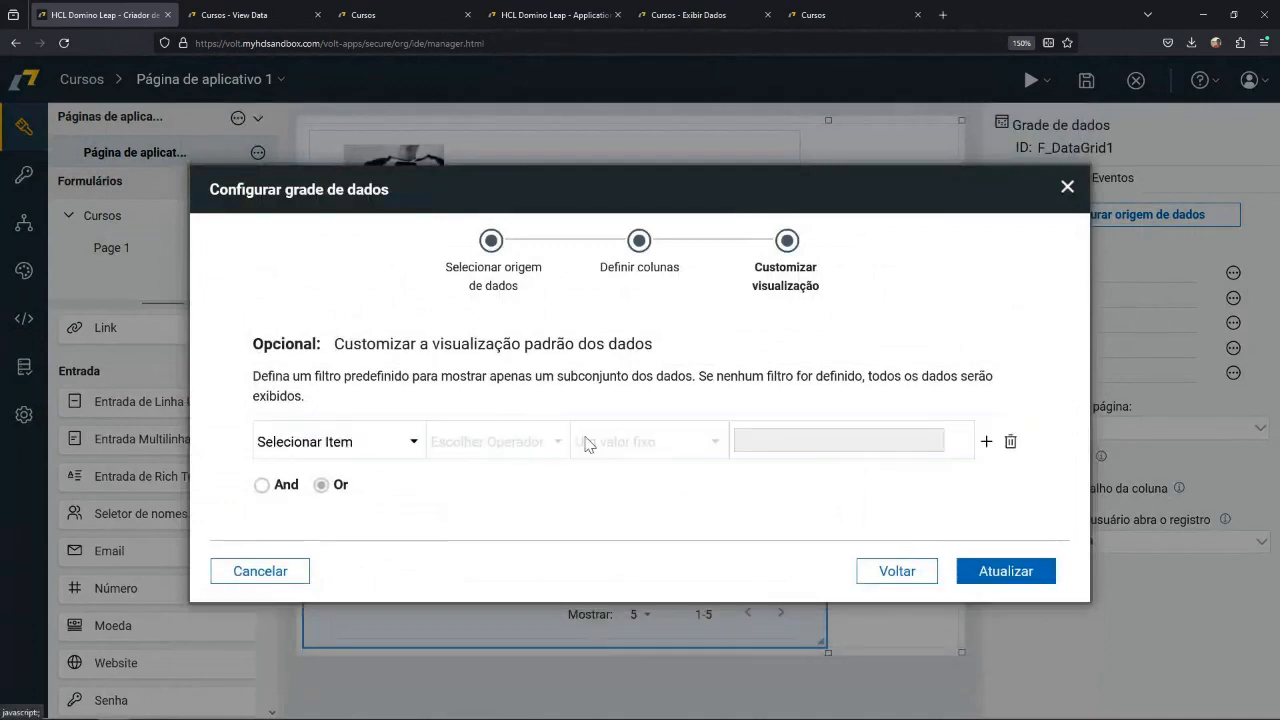
Set the filter condition to the Instructor field of Page 1 with the operator Igual a.
{"action": "left_click", "coordinate": [409, 444]}
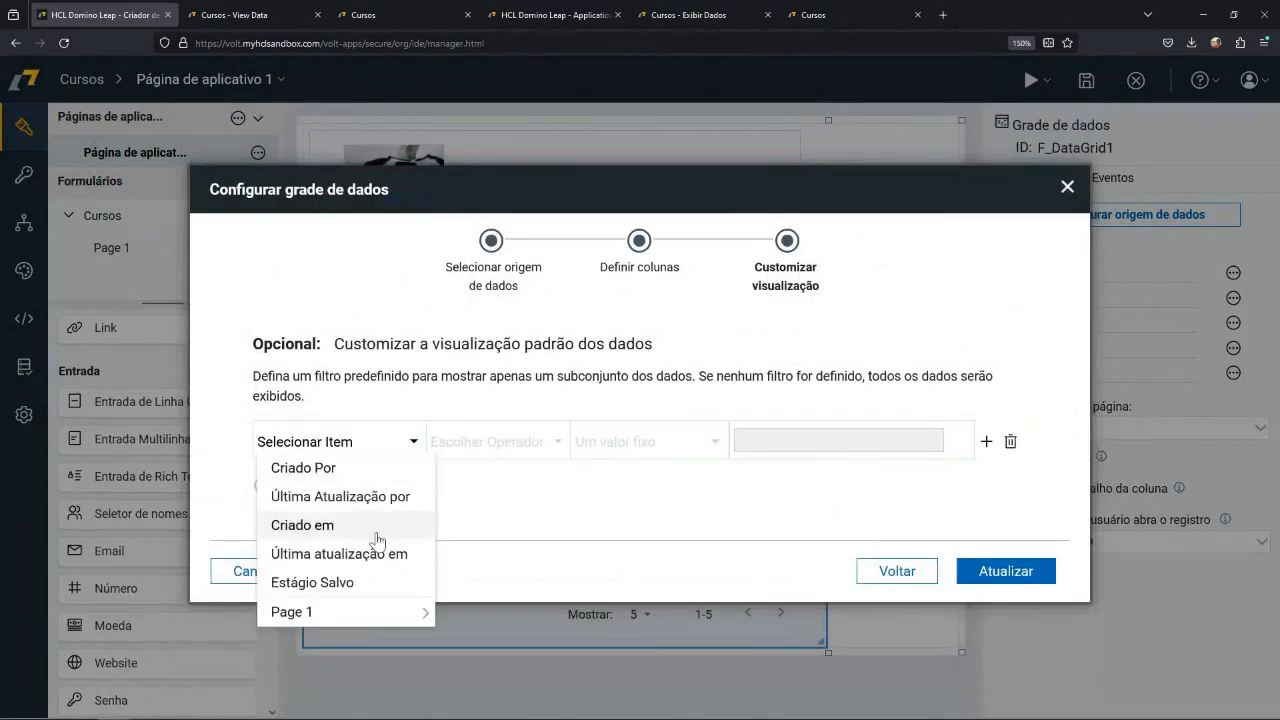
{"action": "mouse_move", "coordinate": [358, 620]}
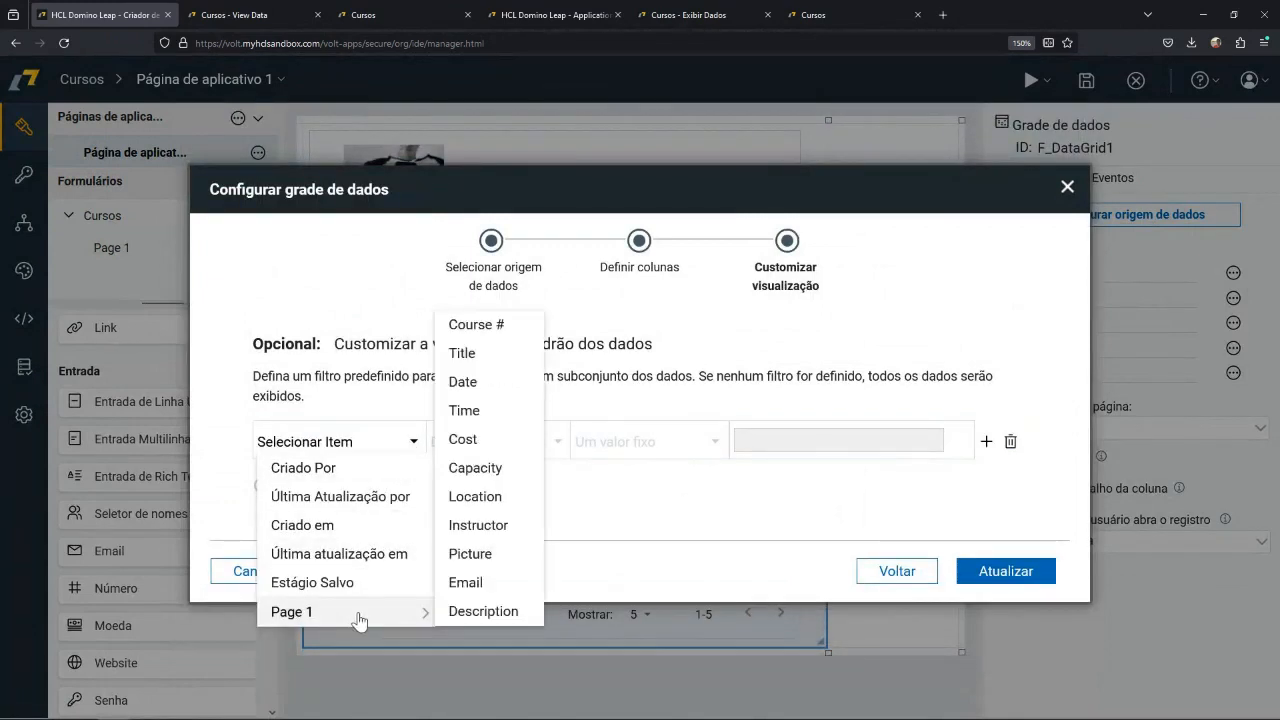
{"action": "left_click", "coordinate": [486, 527]}
{"action": "left_click", "coordinate": [553, 446]}
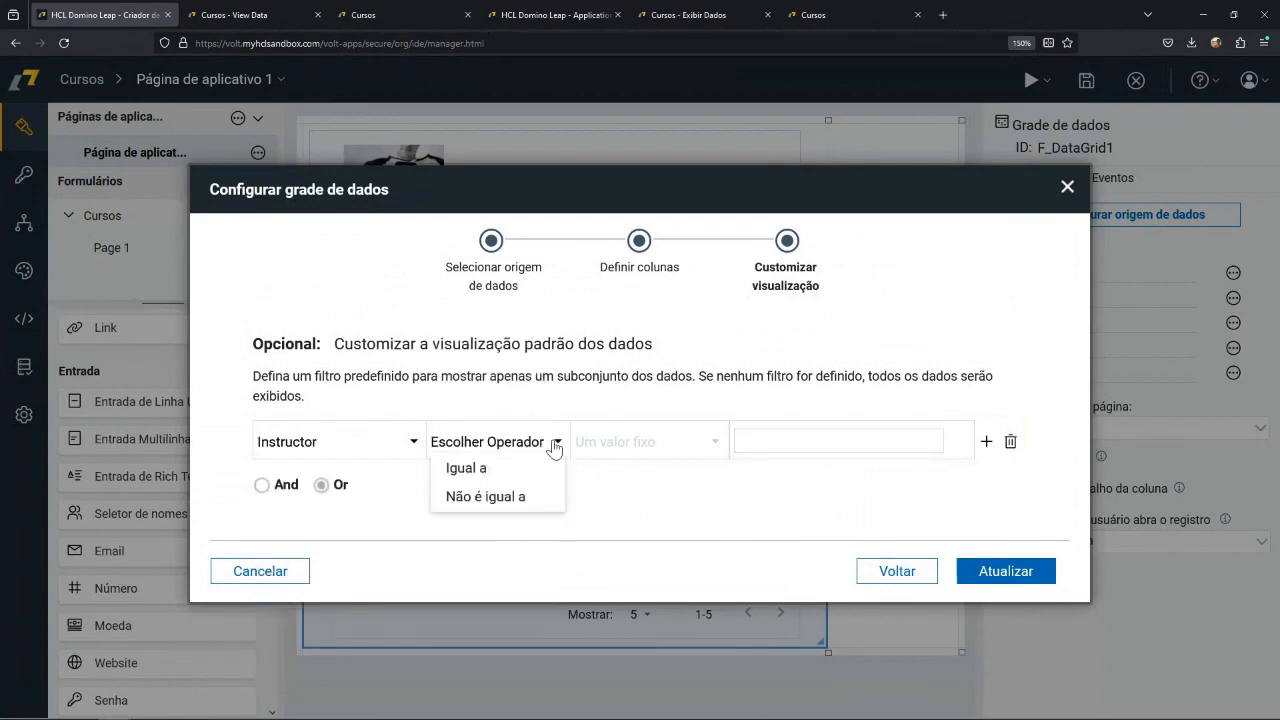
{"action": "left_click", "coordinate": [494, 474]}
Compare the filter against Outro item using the page's Instrutor field and update the data grid.
{"action": "left_click", "coordinate": [707, 444]}
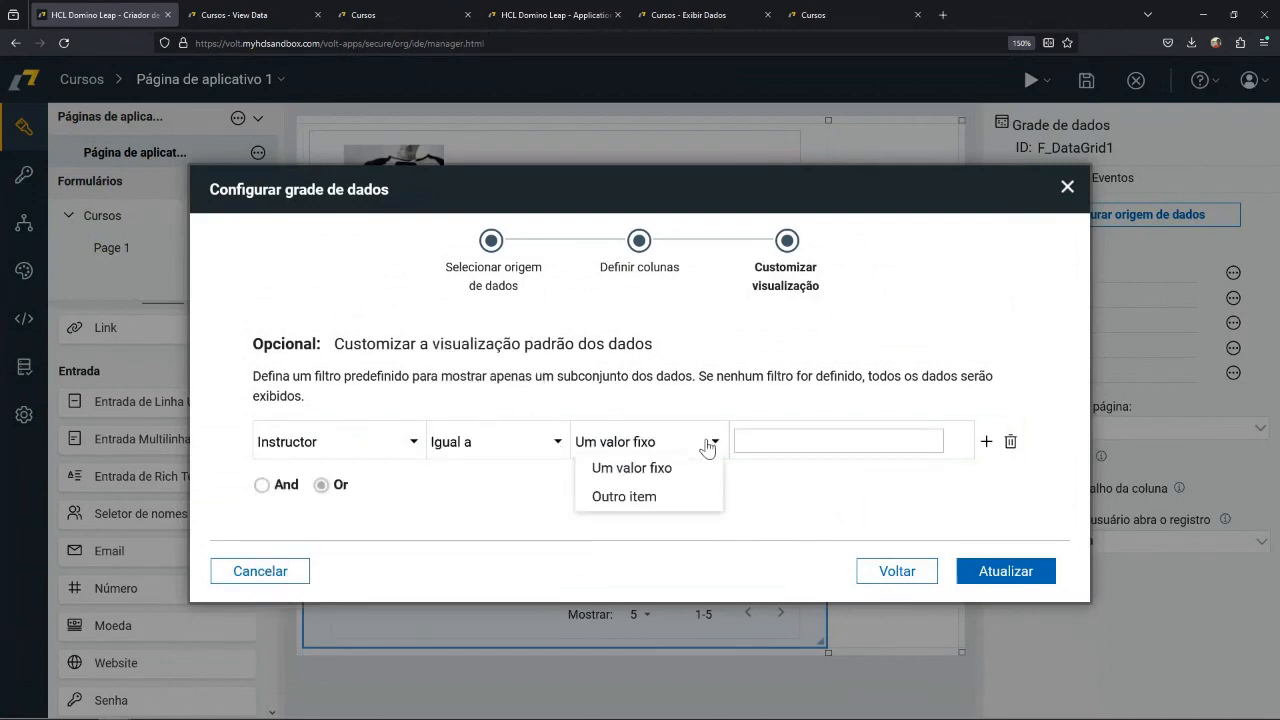
{"action": "left_click", "coordinate": [624, 497]}
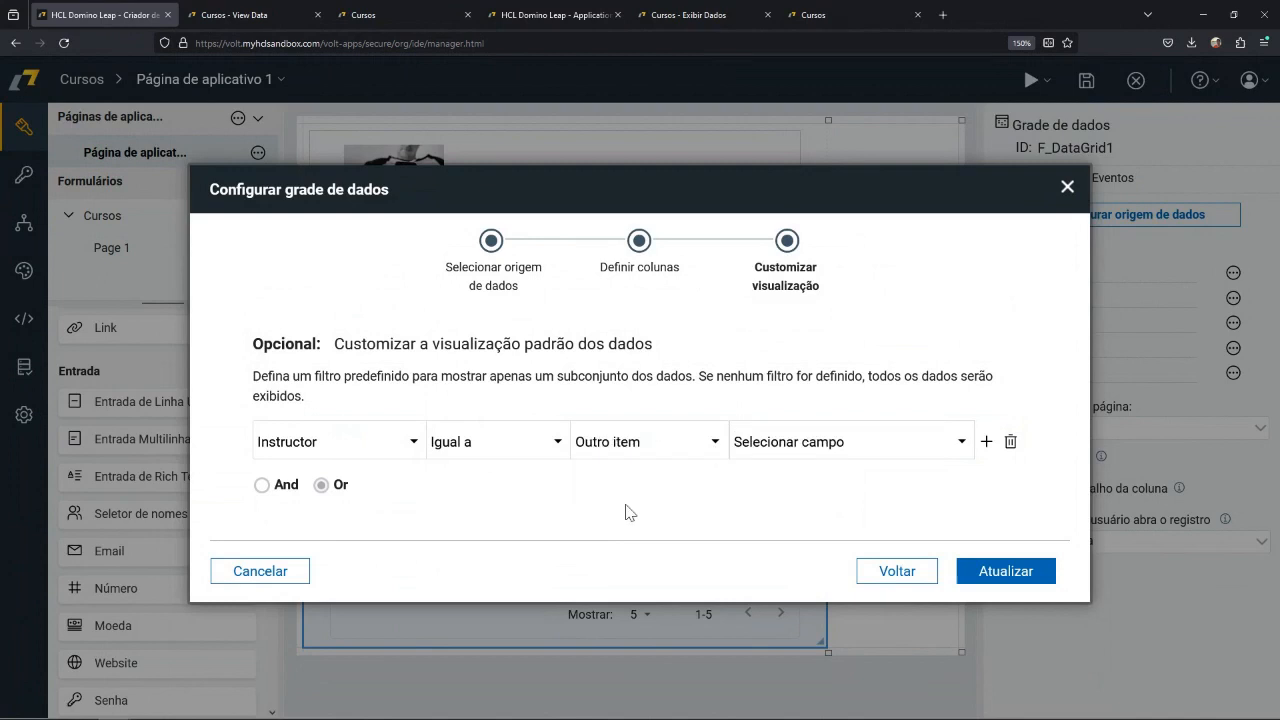
{"action": "left_click", "coordinate": [846, 452]}
{"action": "left_click", "coordinate": [824, 470]}
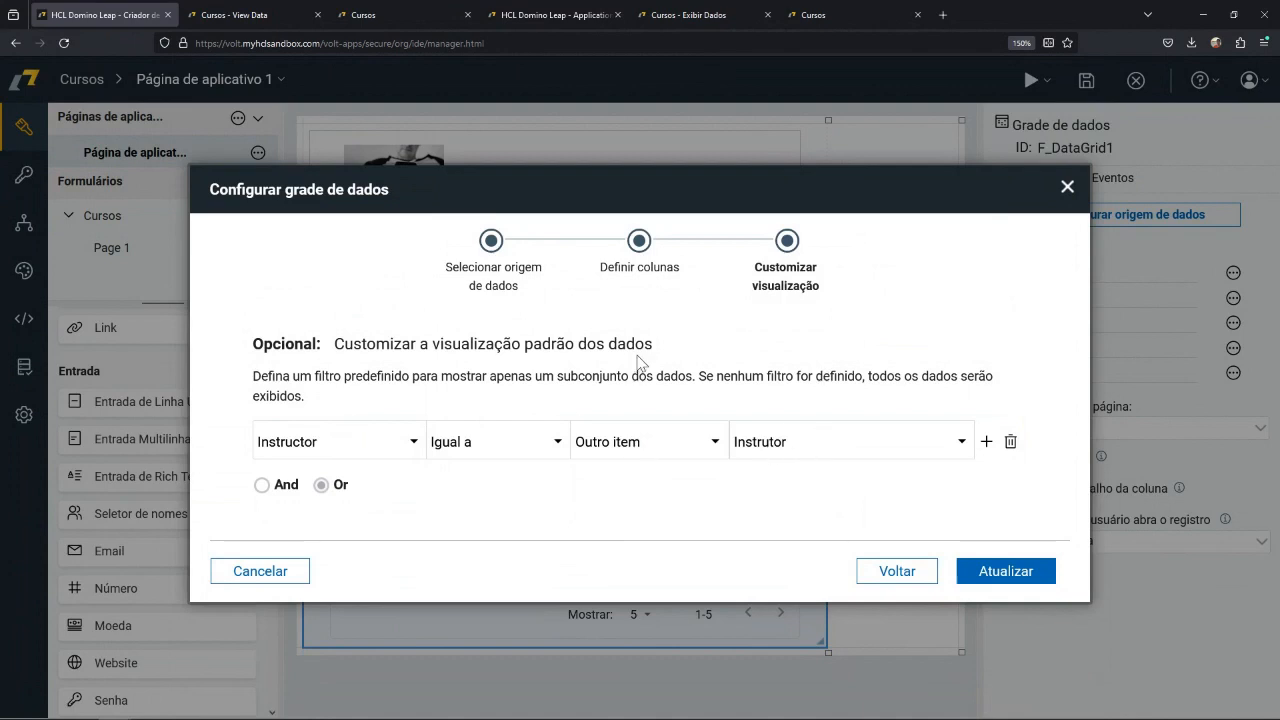
{"action": "left_click", "coordinate": [1005, 572]}
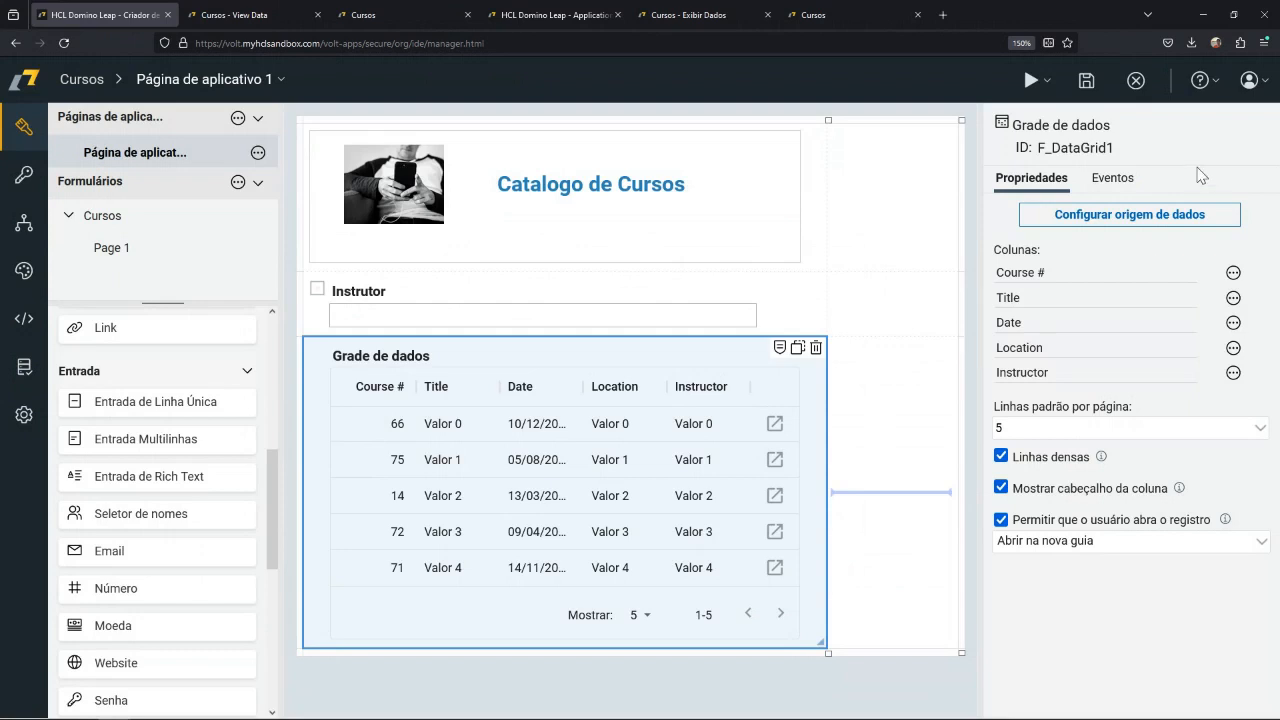
Close the application editor and deploy the updated version of the Cursos application.
{"action": "left_click", "coordinate": [1137, 88]}
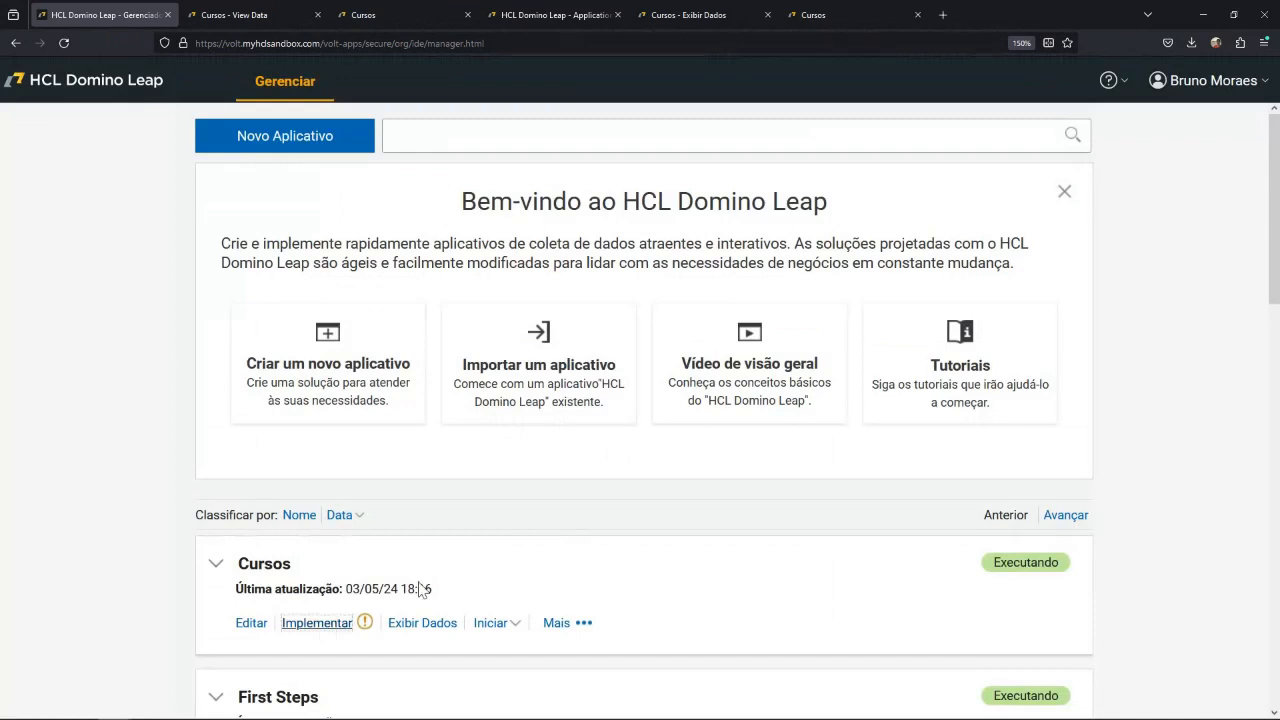
{"action": "left_click", "coordinate": [327, 626]}
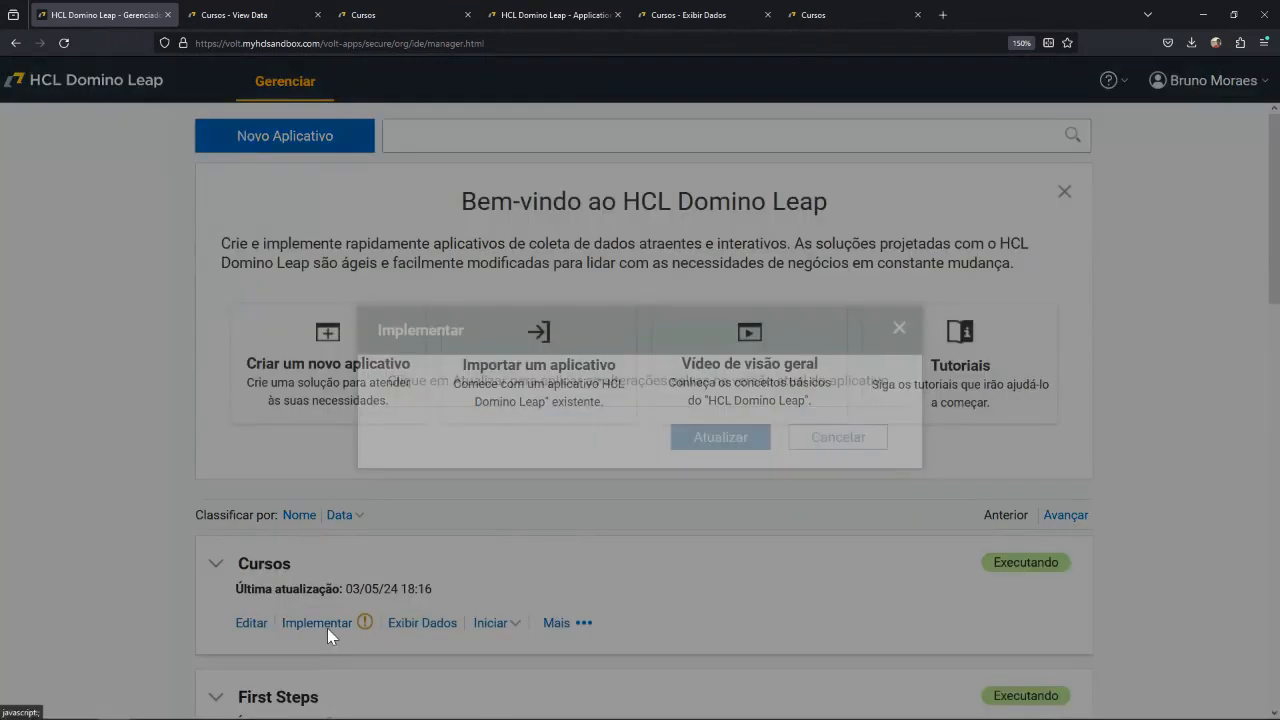
{"action": "left_click", "coordinate": [720, 437]}
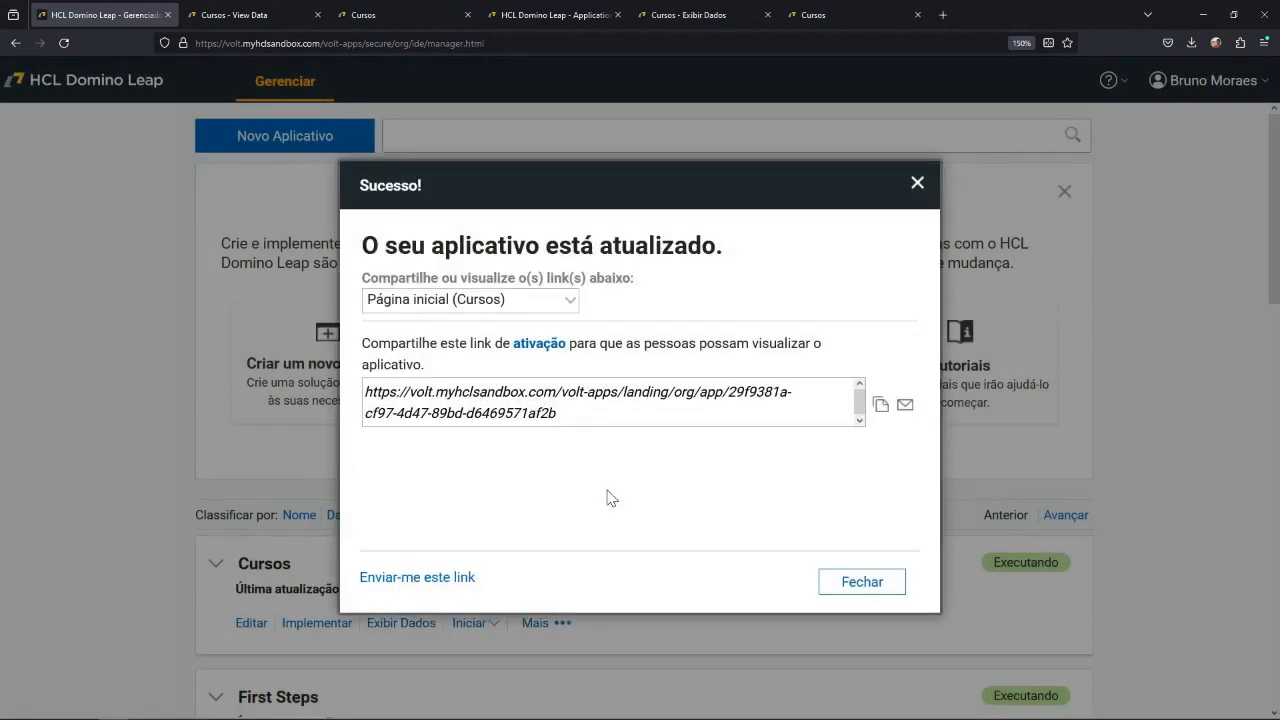
Select Página de aplicativo 1 among the deployed links and open that page through its activation link.
{"action": "left_click", "coordinate": [551, 299]}
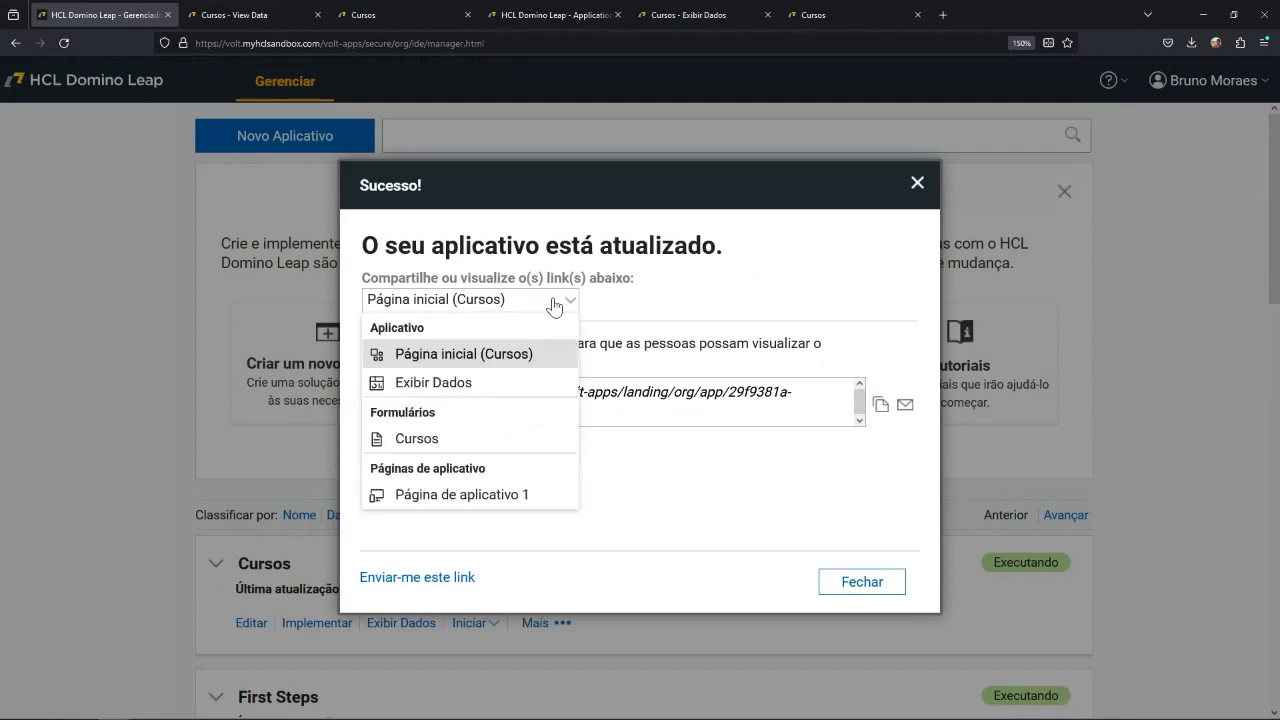
{"action": "left_click", "coordinate": [458, 500]}
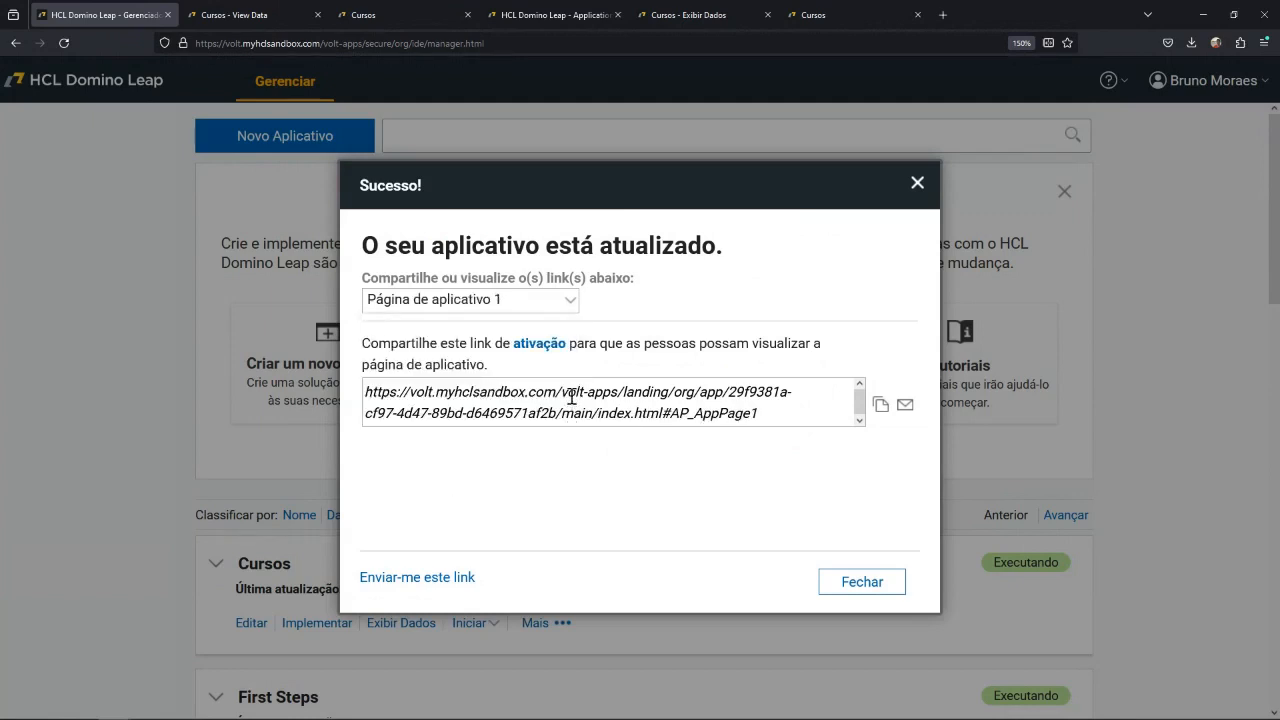
{"action": "left_click", "coordinate": [539, 345]}
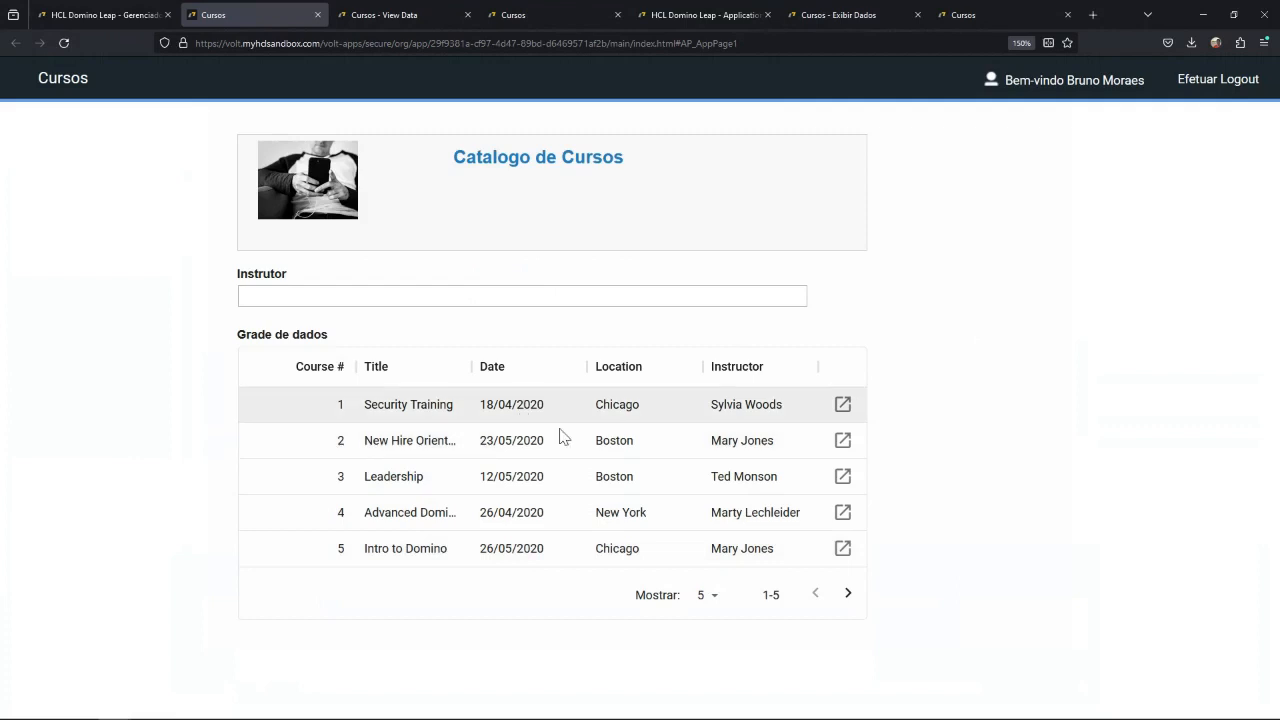
Go to the next page of the course grid, set it to show 20 rows, and look through the records.
{"action": "left_click", "coordinate": [847, 594]}
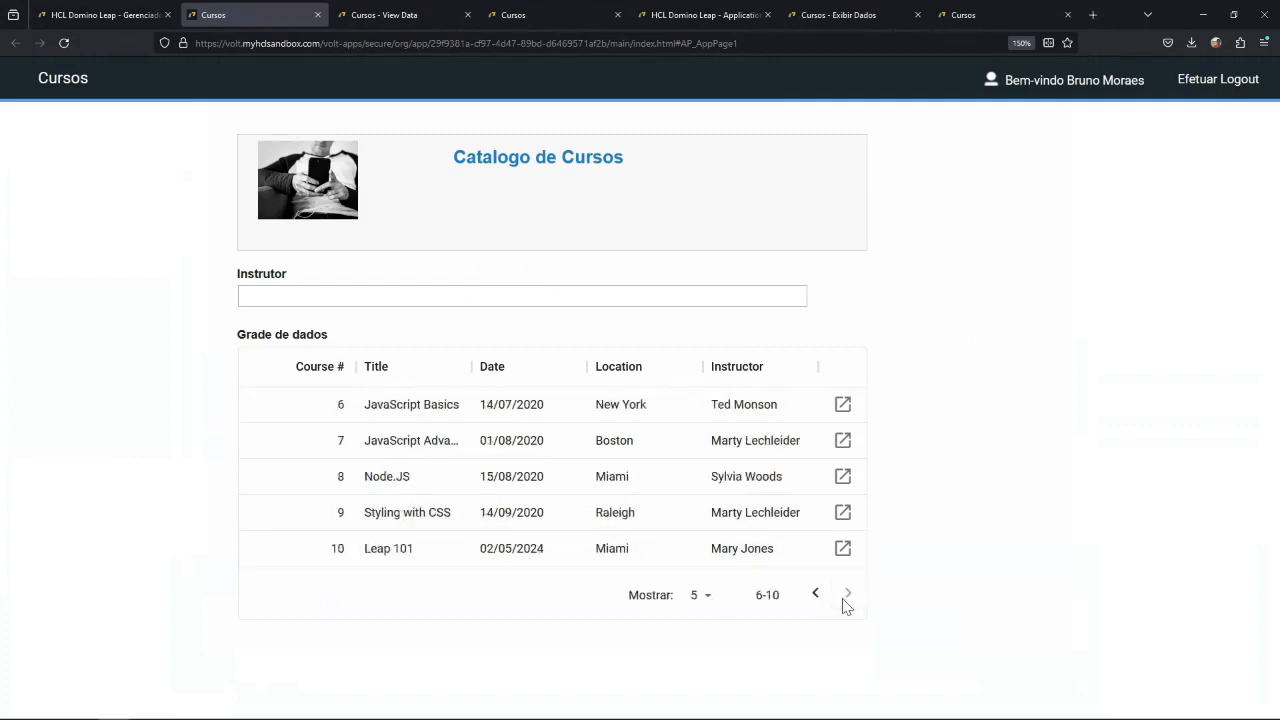
{"action": "left_click", "coordinate": [700, 594]}
{"action": "left_click", "coordinate": [700, 677]}
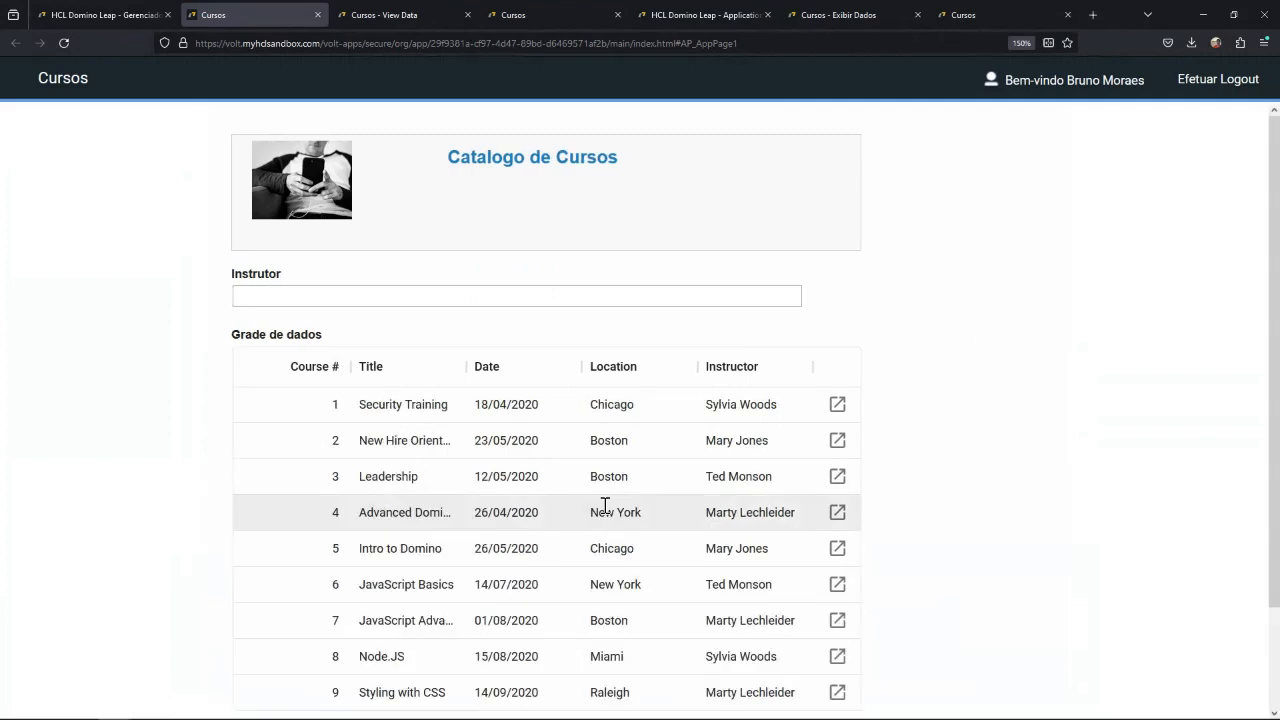
{"action": "scroll", "coordinate": [550, 530], "scroll_direction": "down", "scroll_amount": 2}
{"action": "scroll", "coordinate": [500, 557], "scroll_direction": "up", "scroll_amount": 2}
Filter the course catalog by entering an instructor's full name in the Instrutor field.
{"action": "left_click", "coordinate": [440, 298]}
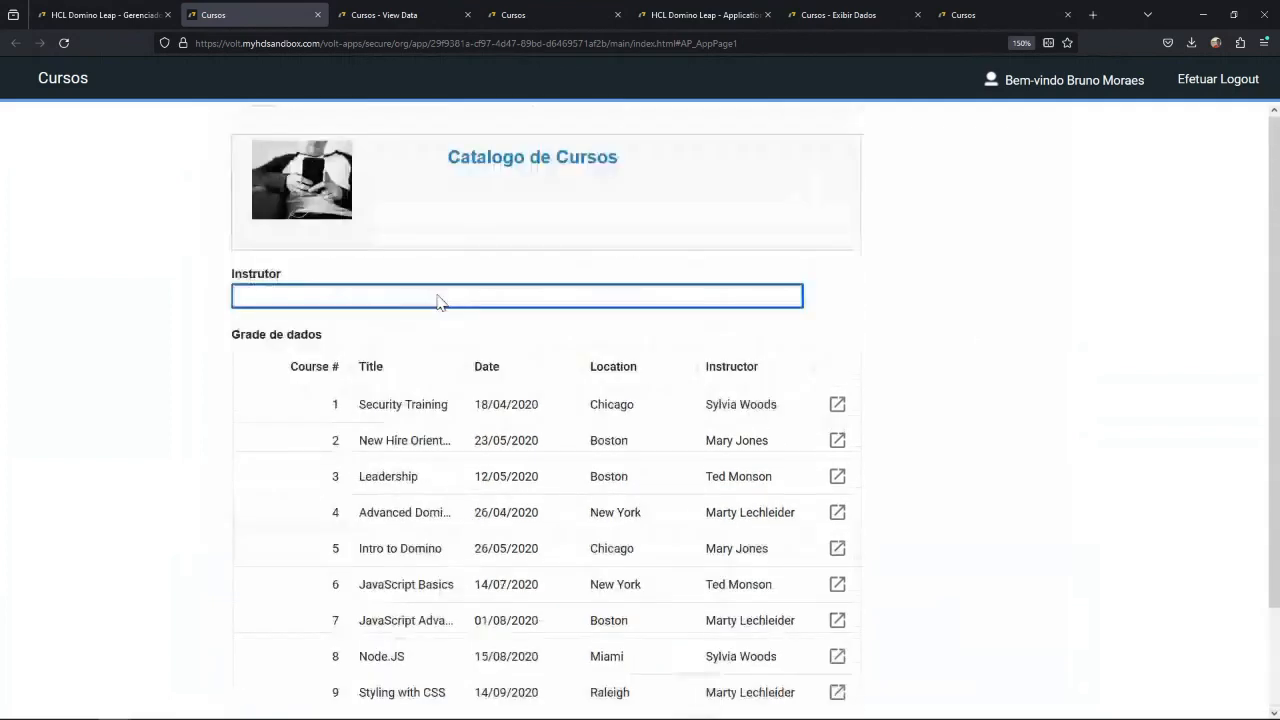
{"action": "type", "text": "Mary Jones"}
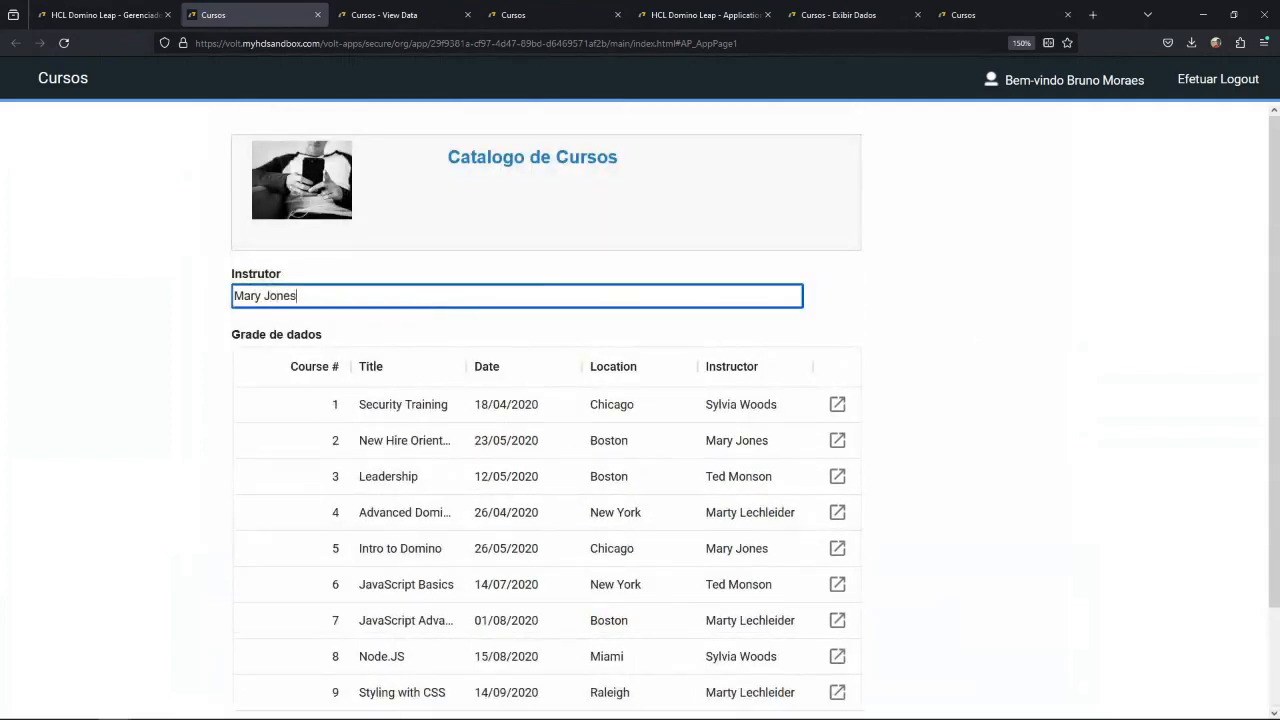
{"action": "left_click", "coordinate": [520, 345]}
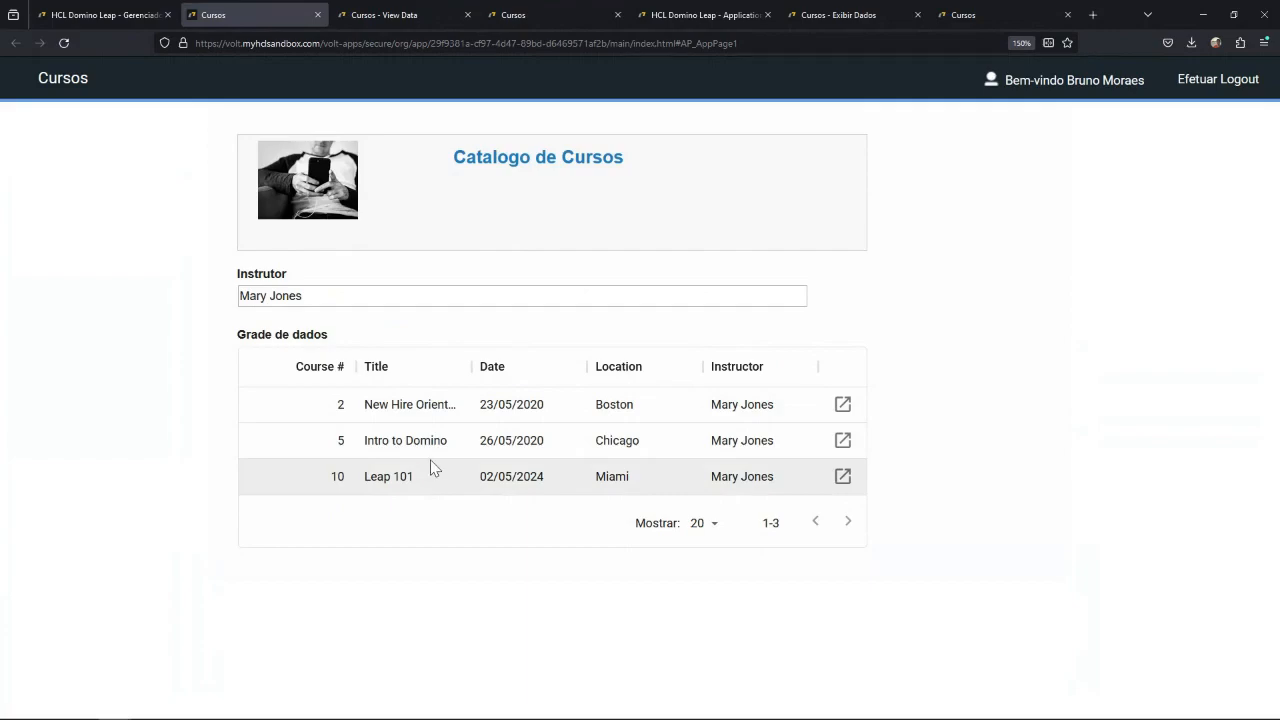
Open the New Hire Orientation record from the filtered grid and review its form fields and action buttons.
{"action": "double_click", "coordinate": [434, 404]}
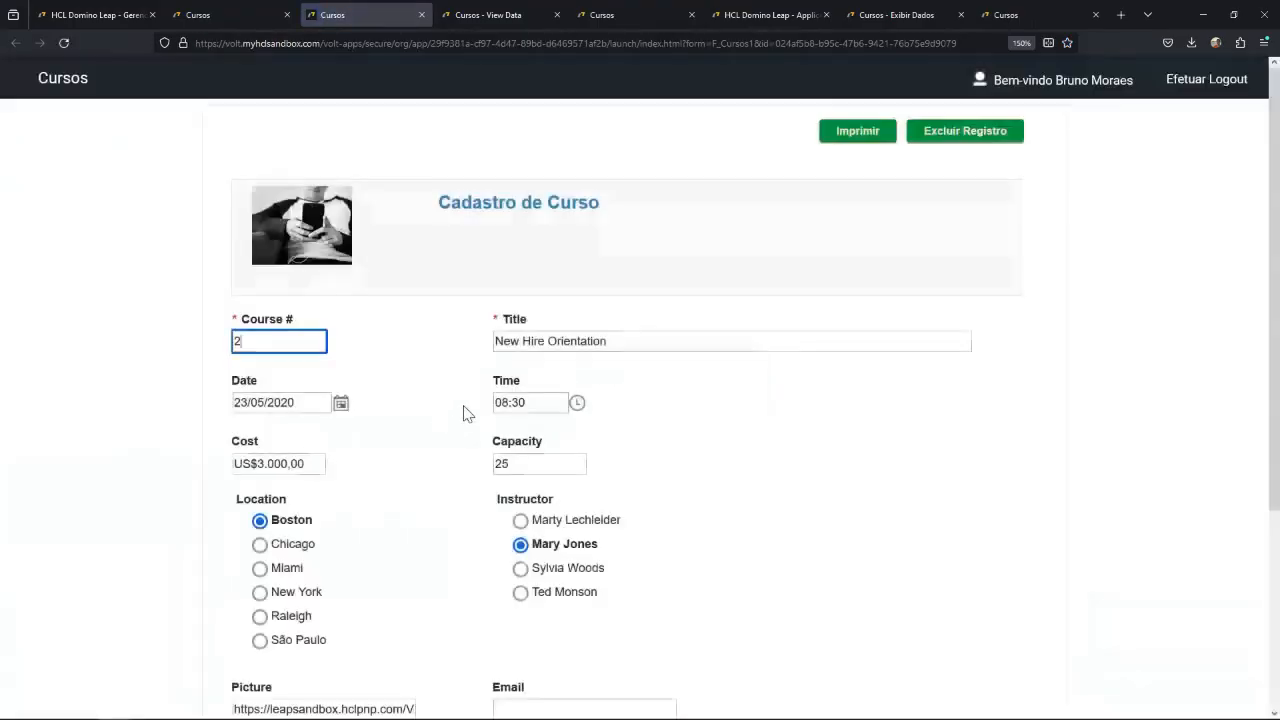
{"action": "scroll", "coordinate": [424, 516], "scroll_direction": "down", "scroll_amount": 3}
{"action": "scroll", "coordinate": [424, 516], "scroll_direction": "up", "scroll_amount": 3}
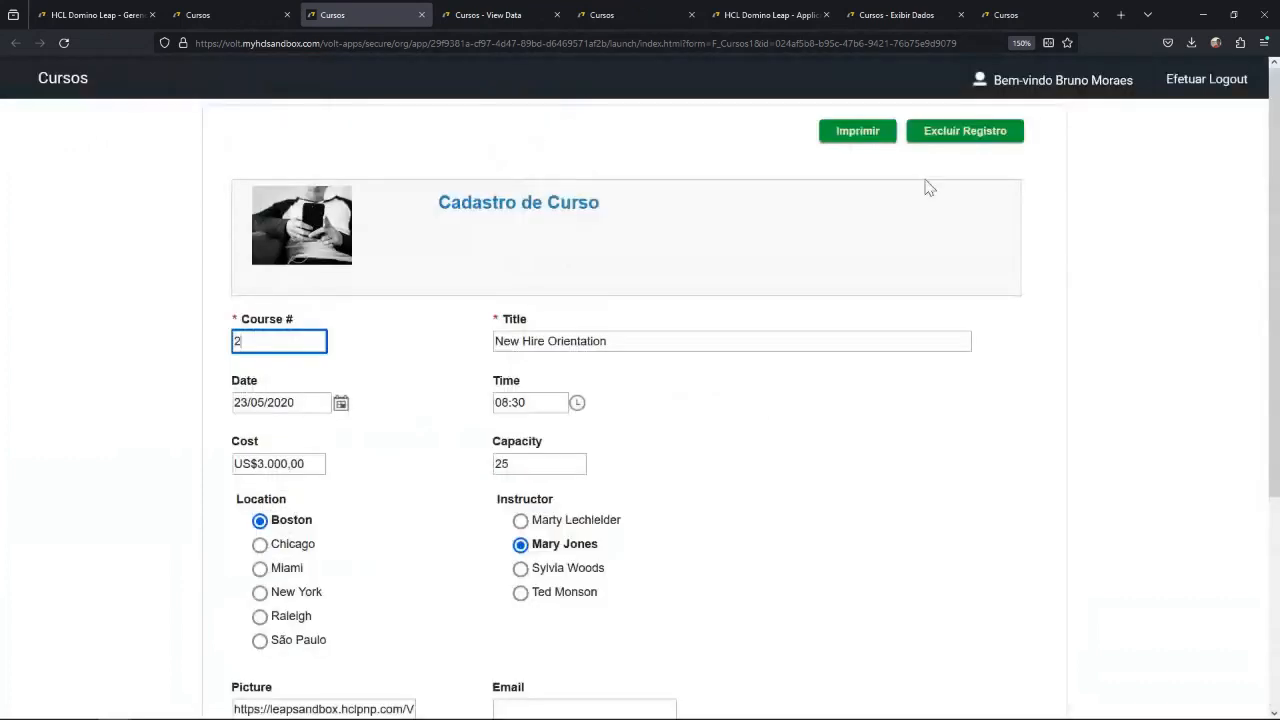
{"action": "scroll", "coordinate": [470, 442], "scroll_direction": "down", "scroll_amount": 3}
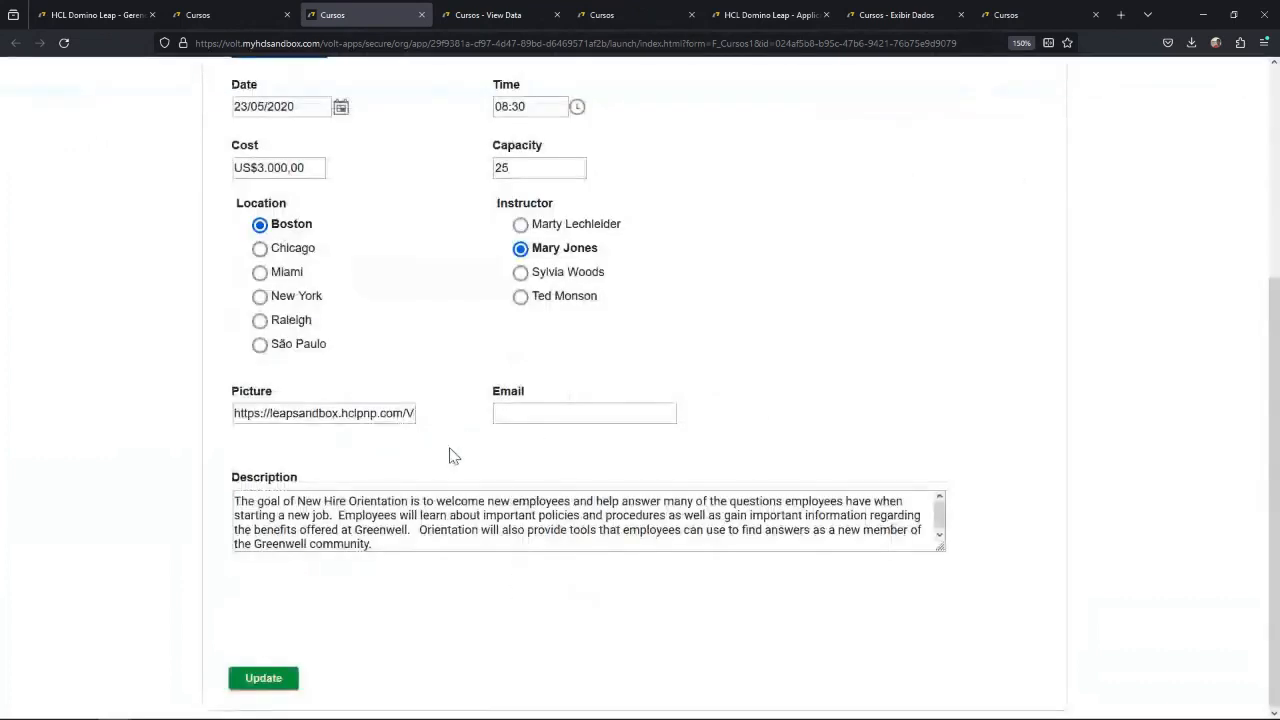
{"action": "scroll", "coordinate": [449, 450], "scroll_direction": "up", "scroll_amount": 3}
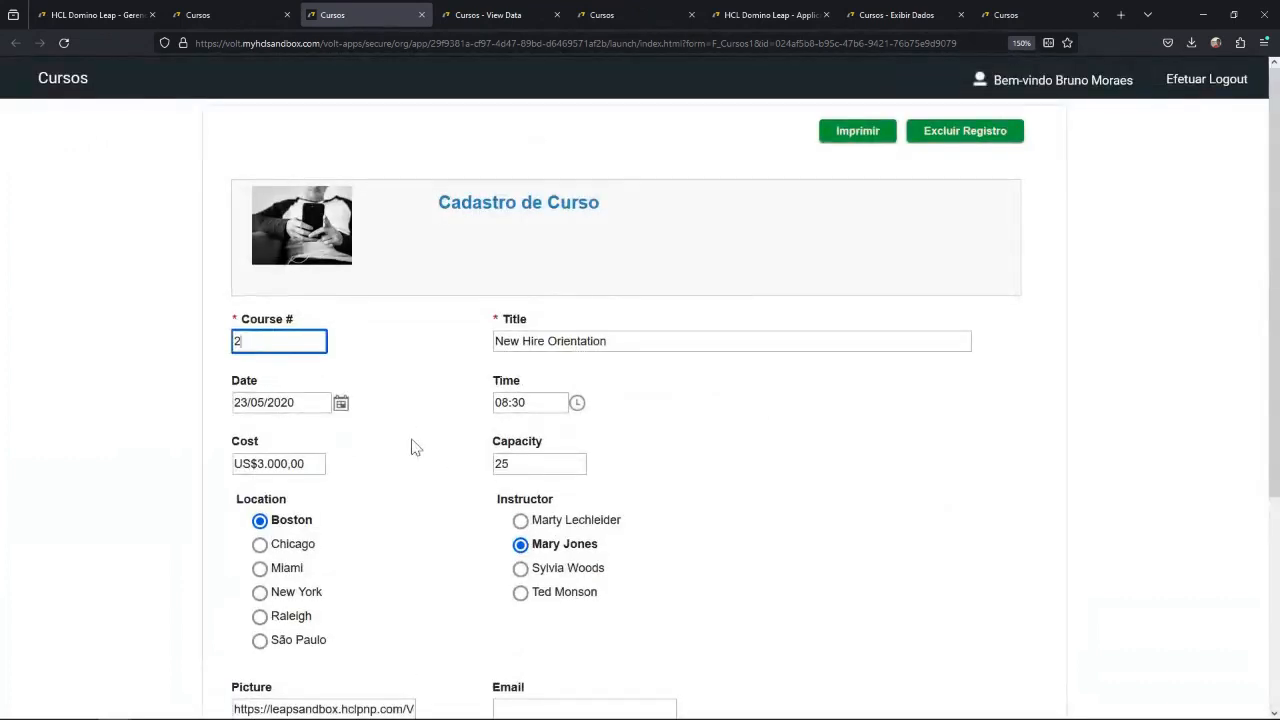
{"action": "scroll", "coordinate": [416, 447], "scroll_direction": "down", "scroll_amount": 3}
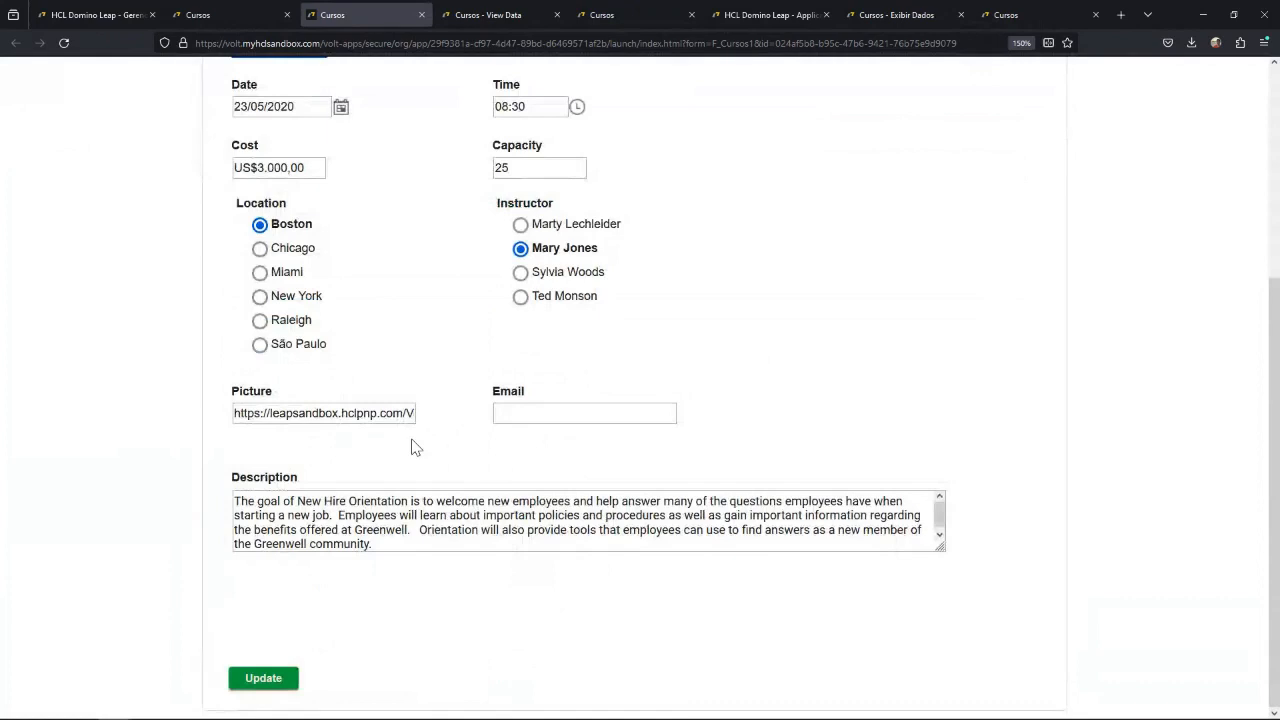
{"action": "scroll", "coordinate": [416, 447], "scroll_direction": "up", "scroll_amount": 3}
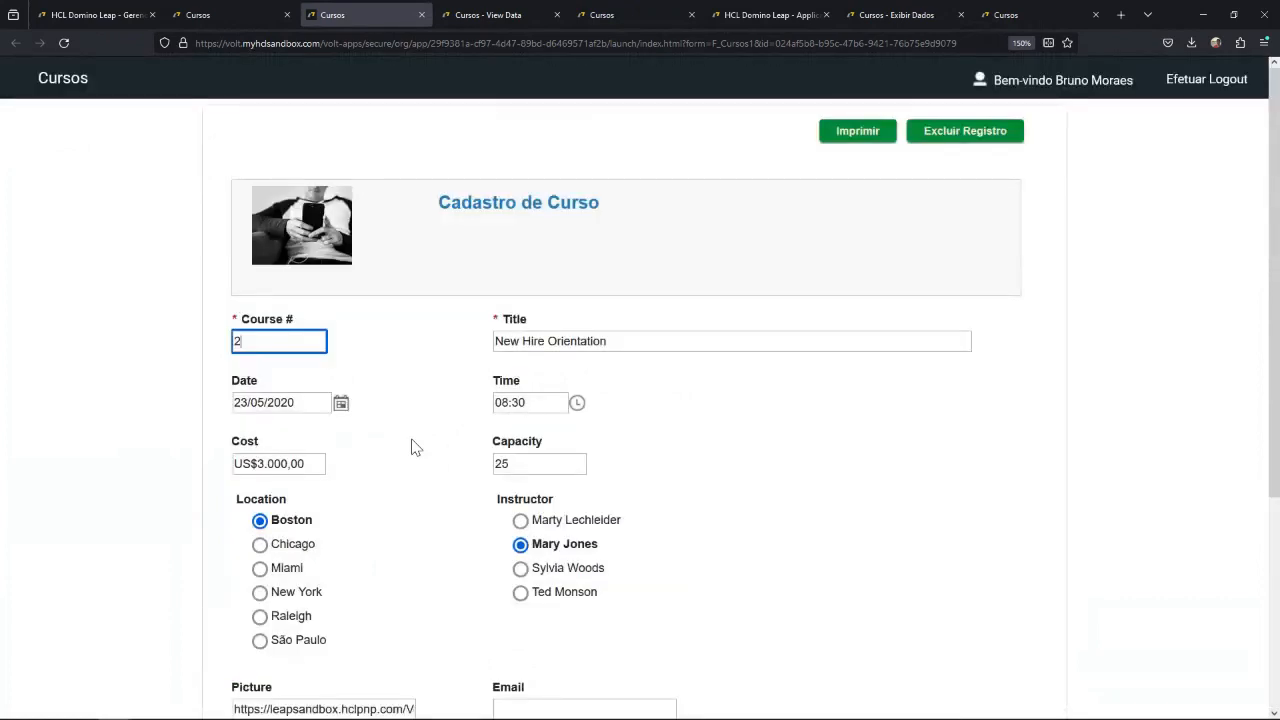
{"action": "scroll", "coordinate": [416, 447], "scroll_direction": "down", "scroll_amount": 3}
{"action": "scroll", "coordinate": [416, 447], "scroll_direction": "up", "scroll_amount": 3}
{"action": "scroll", "coordinate": [416, 447], "scroll_direction": "down", "scroll_amount": 3}
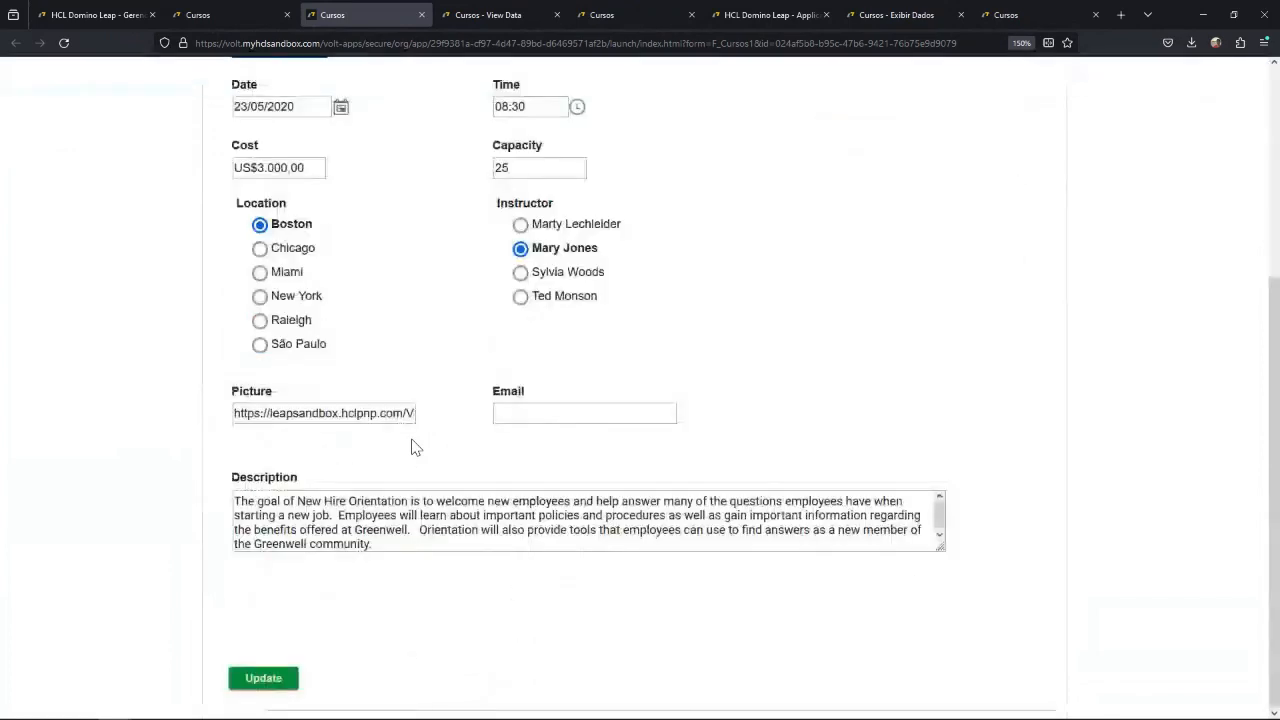
{"action": "scroll", "coordinate": [416, 447], "scroll_direction": "up", "scroll_amount": 3}
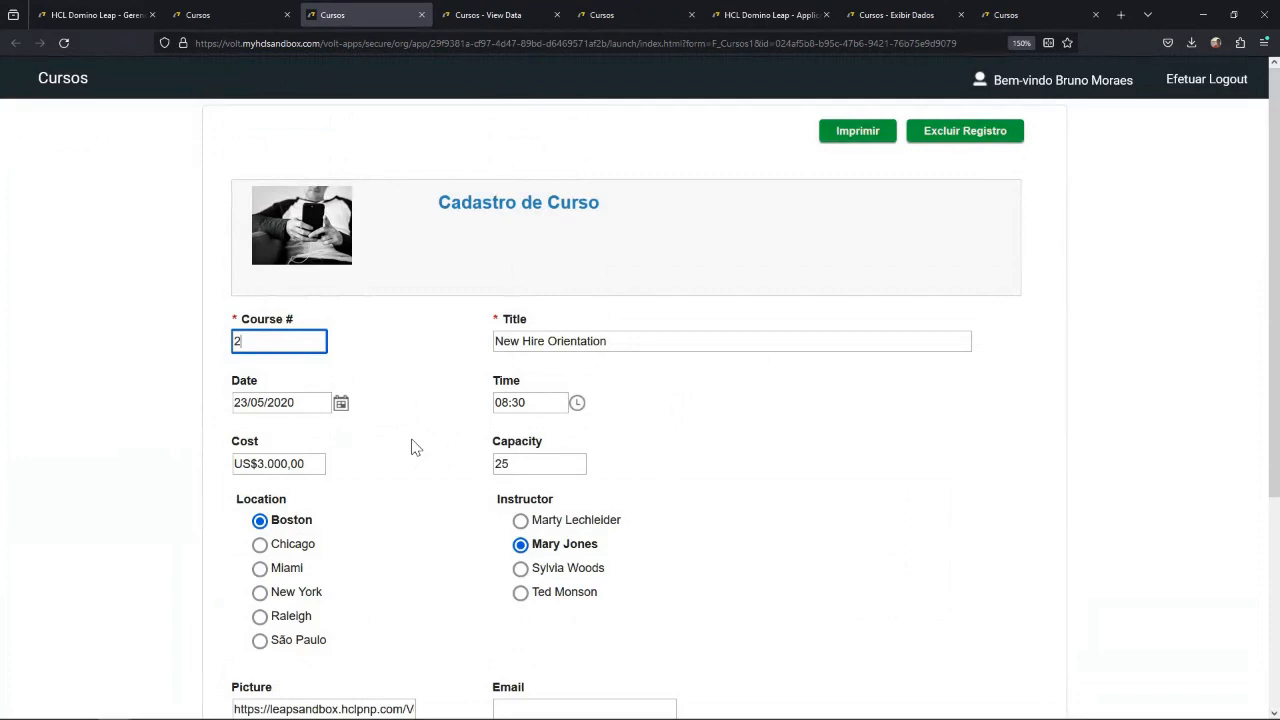
{"action": "scroll", "coordinate": [416, 447], "scroll_direction": "down", "scroll_amount": 3}
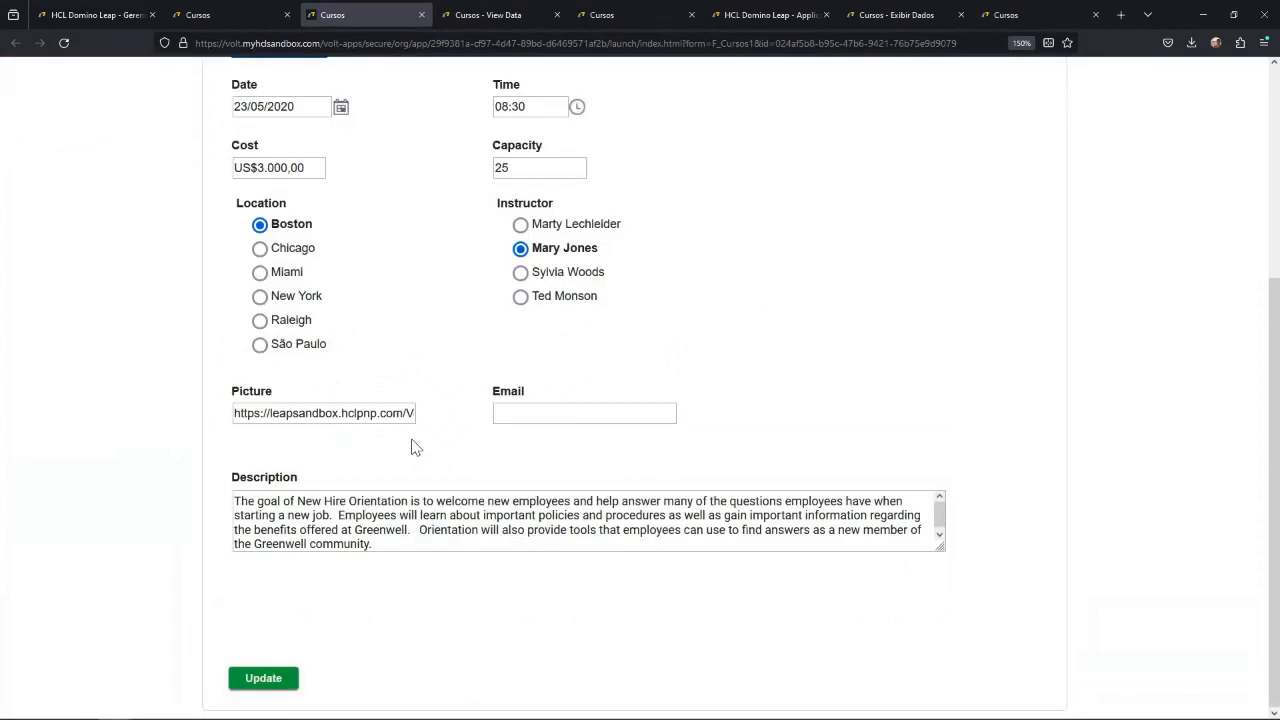
{"action": "scroll", "coordinate": [416, 447], "scroll_direction": "up", "scroll_amount": 3}
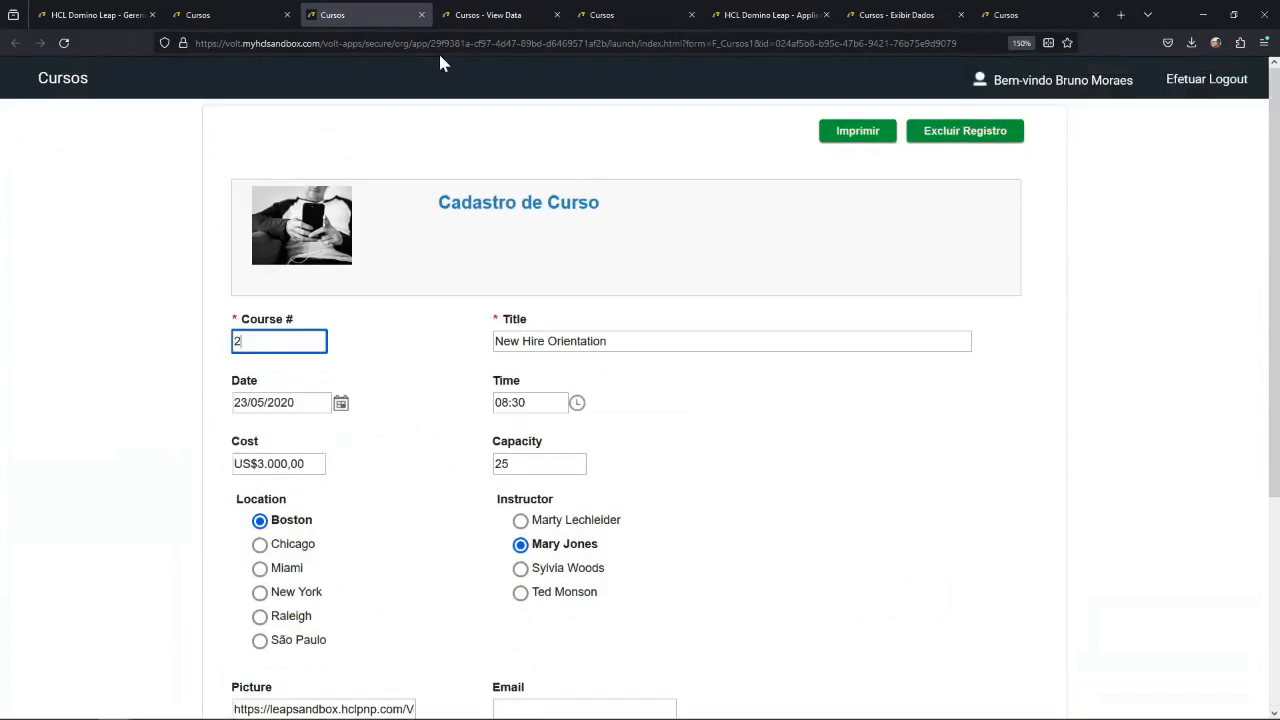
Close the course record, return to the application manager and dismiss the deployment dialog.
{"action": "left_click", "coordinate": [421, 15]}
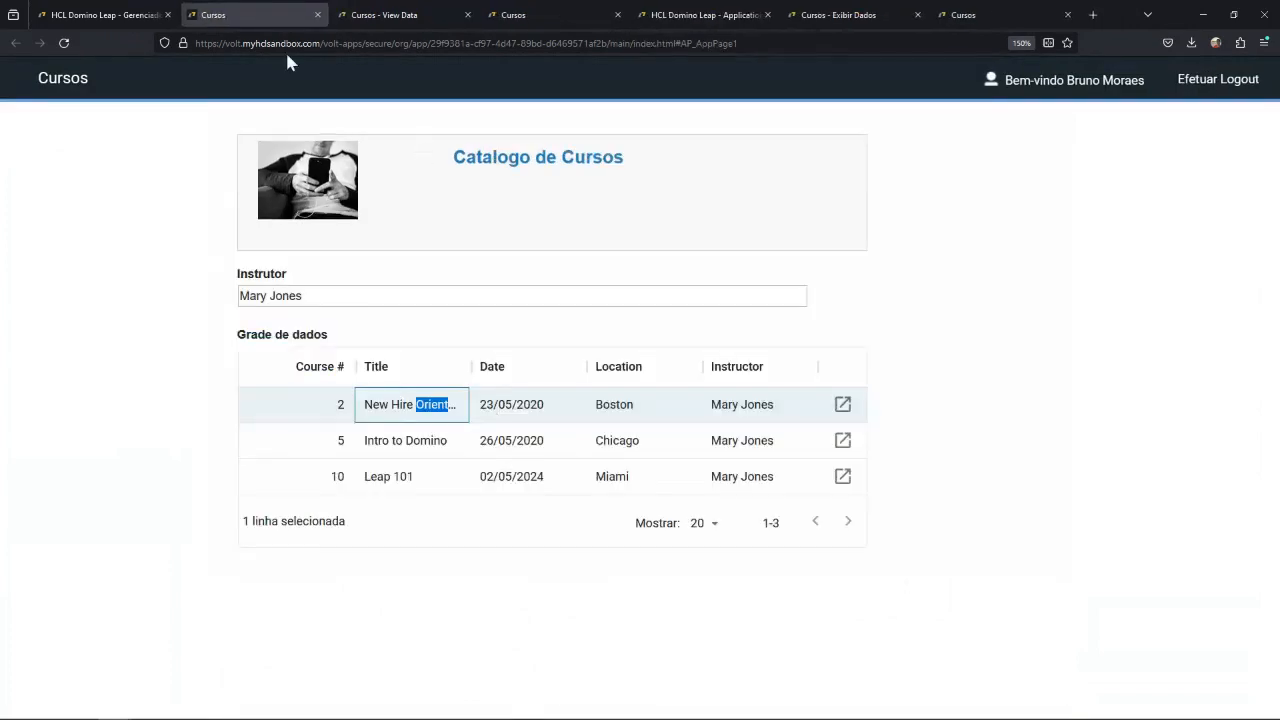
{"action": "left_click", "coordinate": [100, 15]}
{"action": "left_click", "coordinate": [862, 582]}
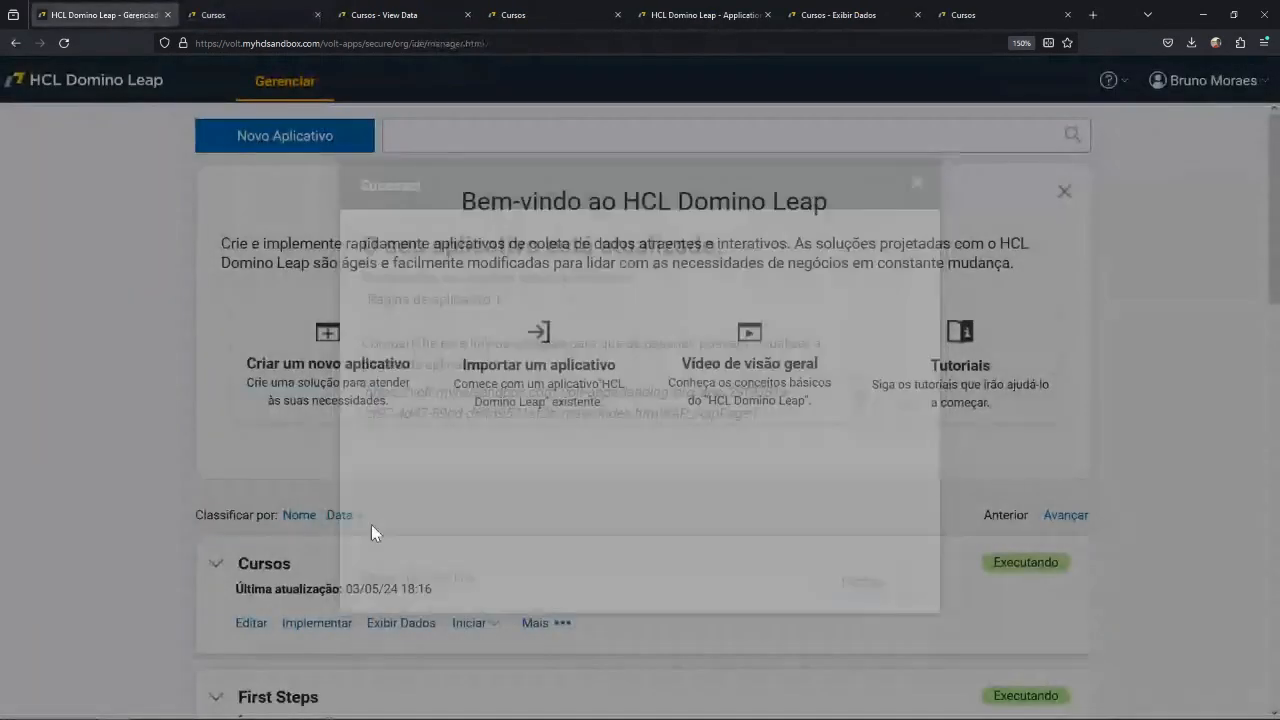
Open the Cursos application for editing, accept the already-deployed warning, and go to its workflow.
{"action": "left_click", "coordinate": [258, 624]}
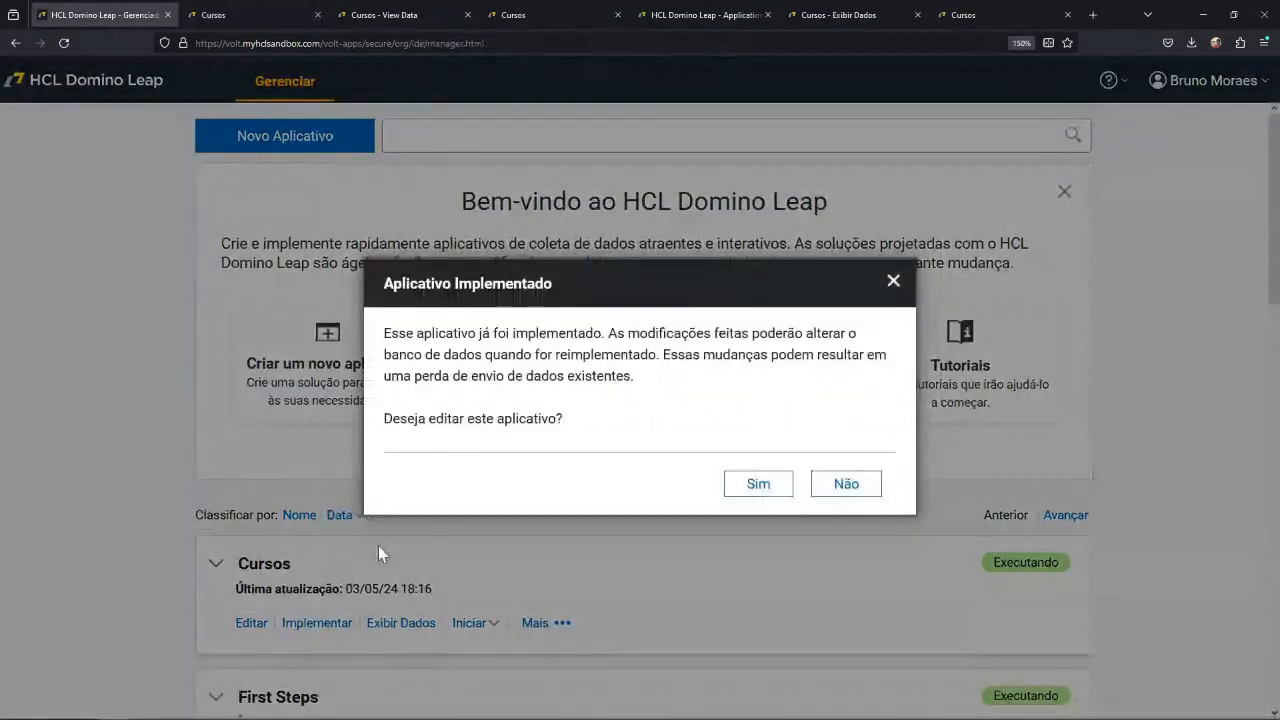
{"action": "left_click", "coordinate": [758, 484]}
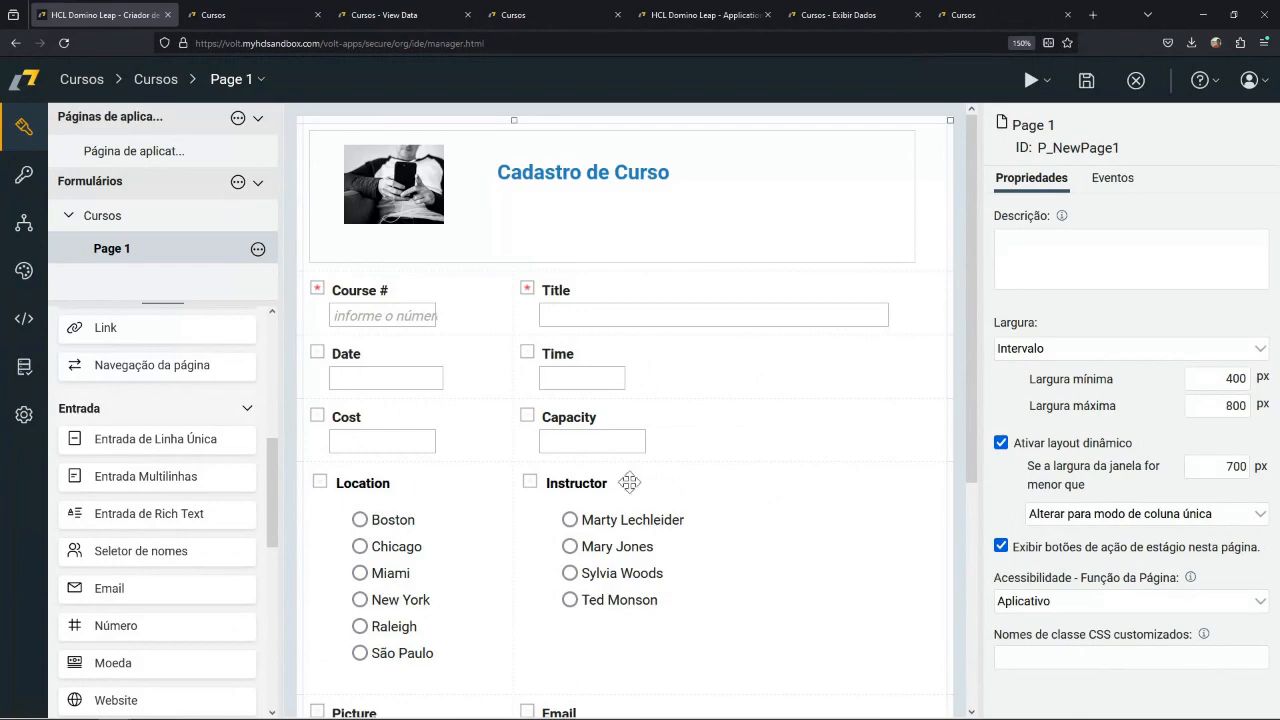
{"action": "left_click", "coordinate": [24, 224]}
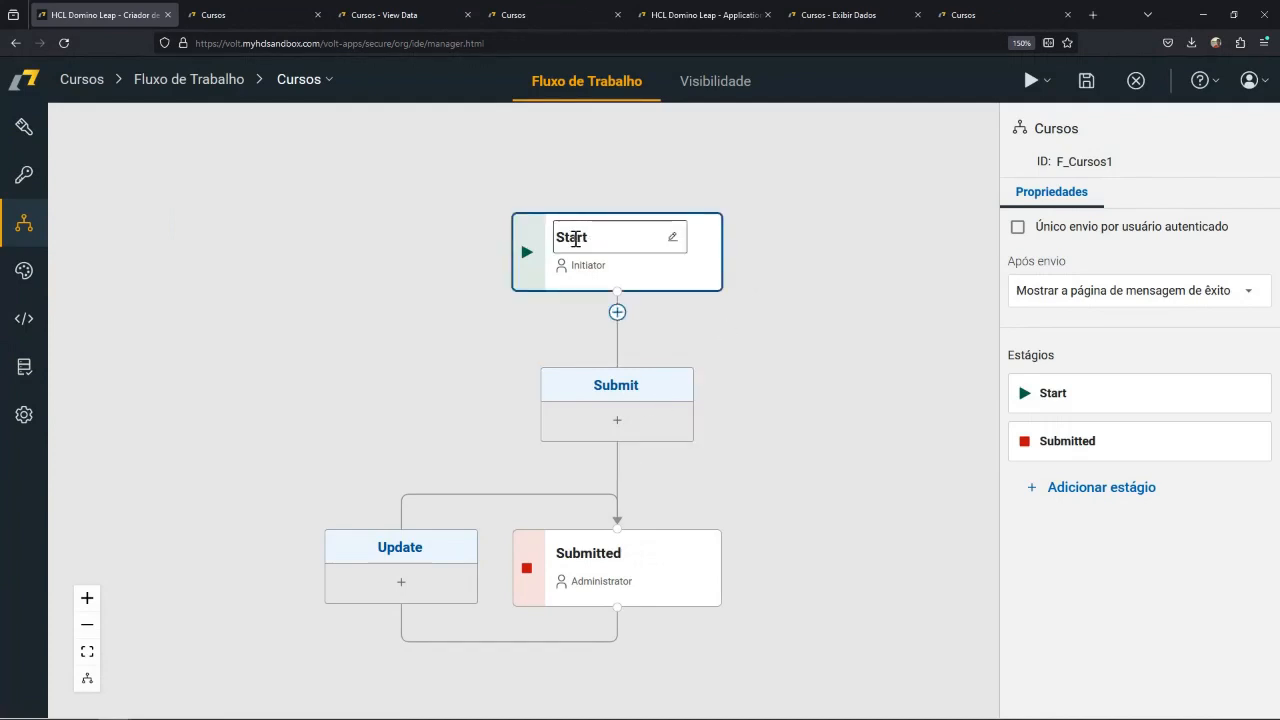
Rename the Submit action below the Start stage as Enviar.
{"action": "double_click", "coordinate": [625, 389]}
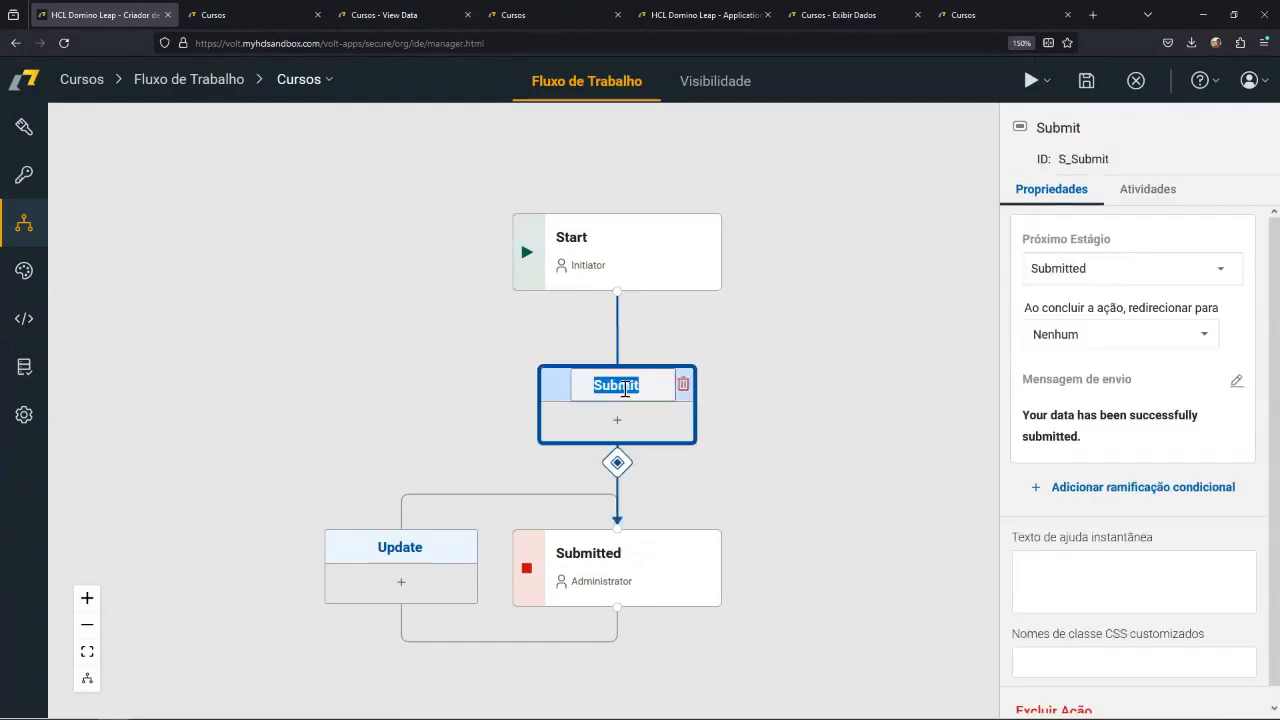
{"action": "type", "text": "Enviar"}
{"action": "left_click", "coordinate": [799, 400]}
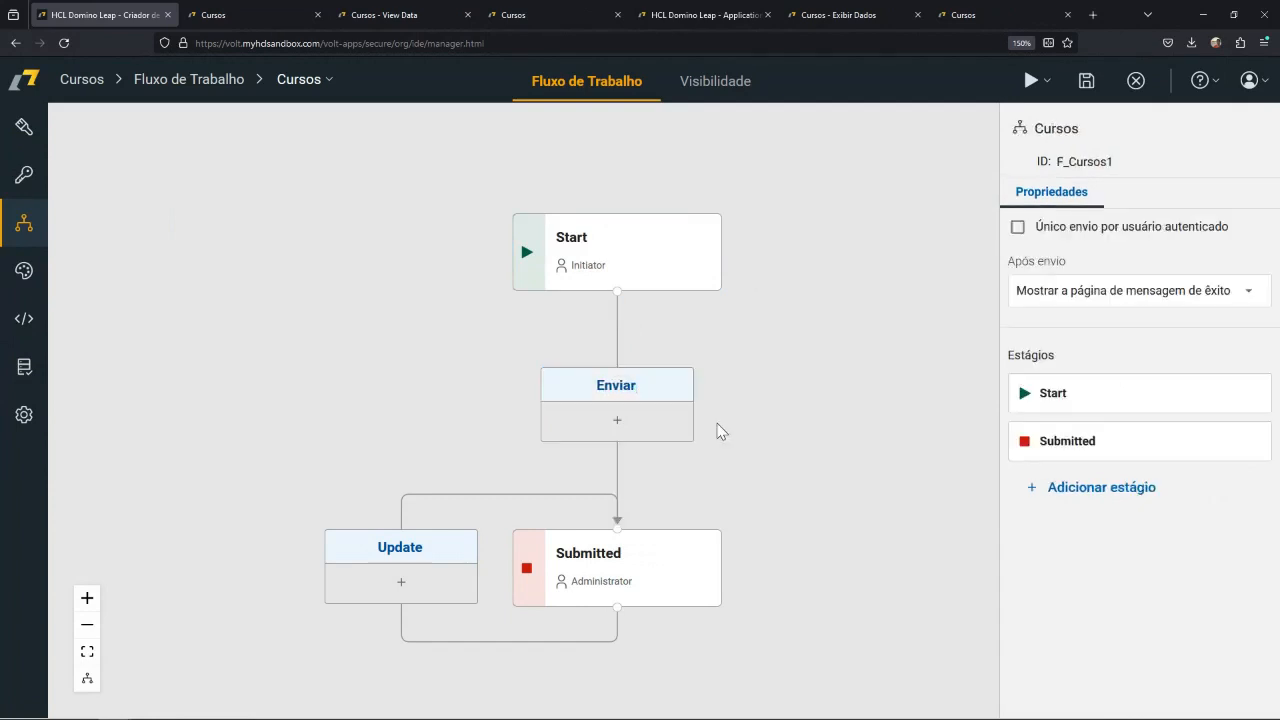
Rename the Submitted stage as "Em revisao".
{"action": "left_click", "coordinate": [649, 526]}
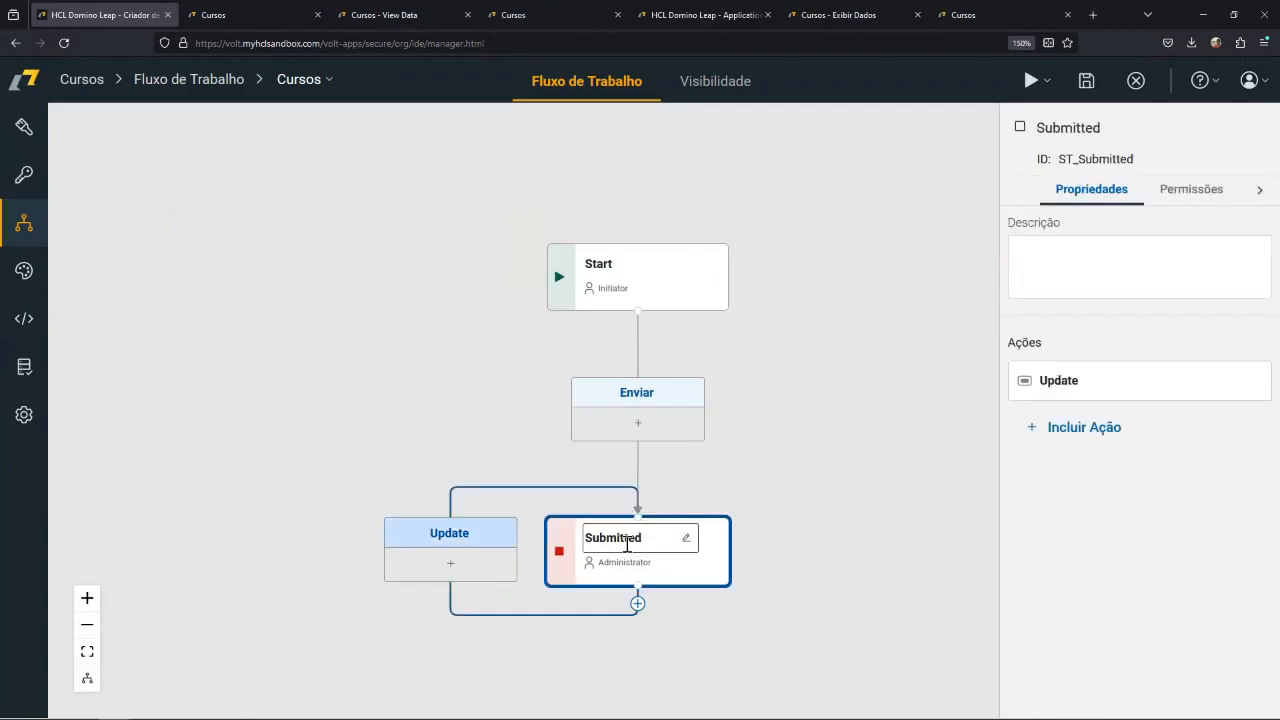
{"action": "double_click", "coordinate": [612, 538]}
{"action": "type", "text": "Em revisao"}
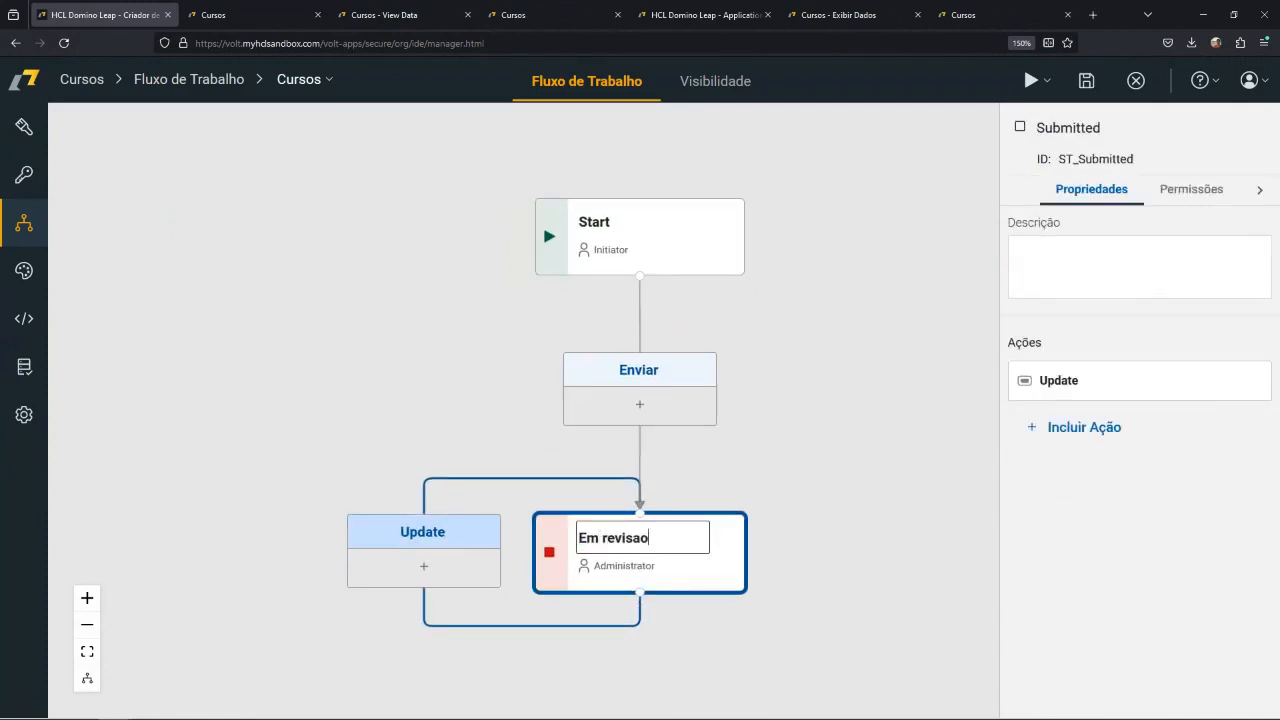
{"action": "left_click", "coordinate": [800, 465]}
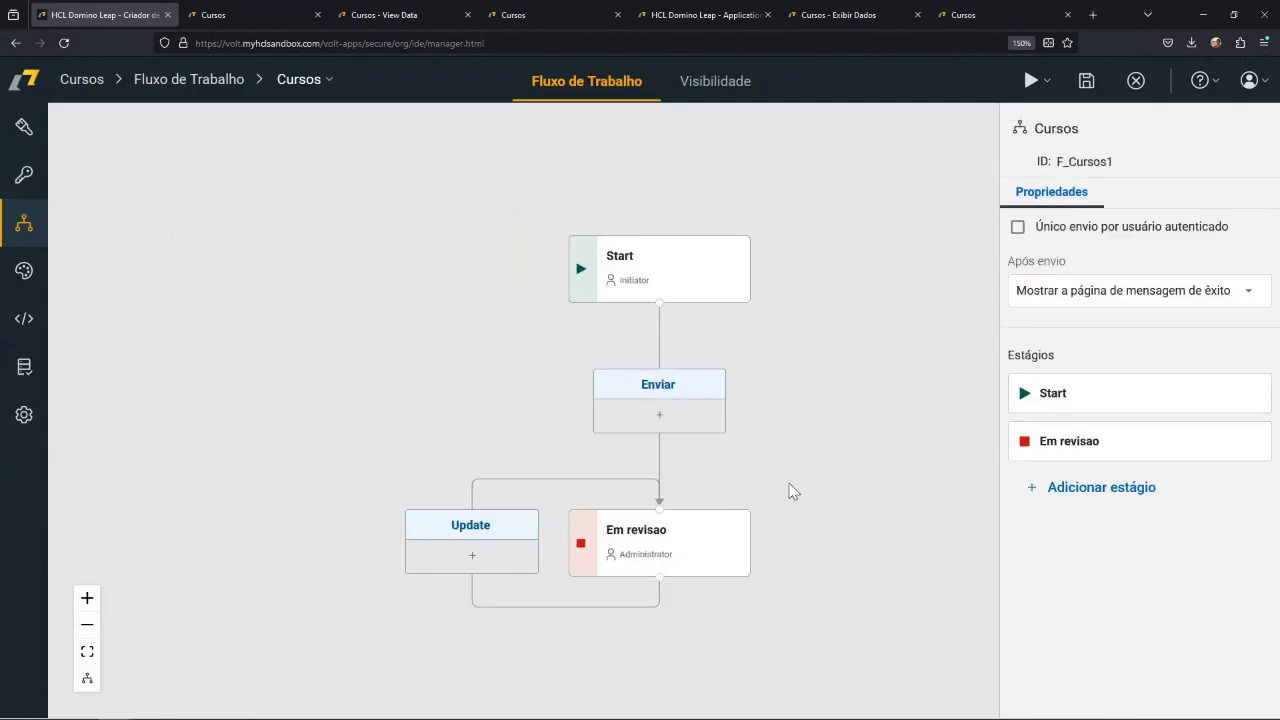
Rename the Update action beside the Em revisao stage as Atualizar.
{"action": "left_click", "coordinate": [482, 530]}
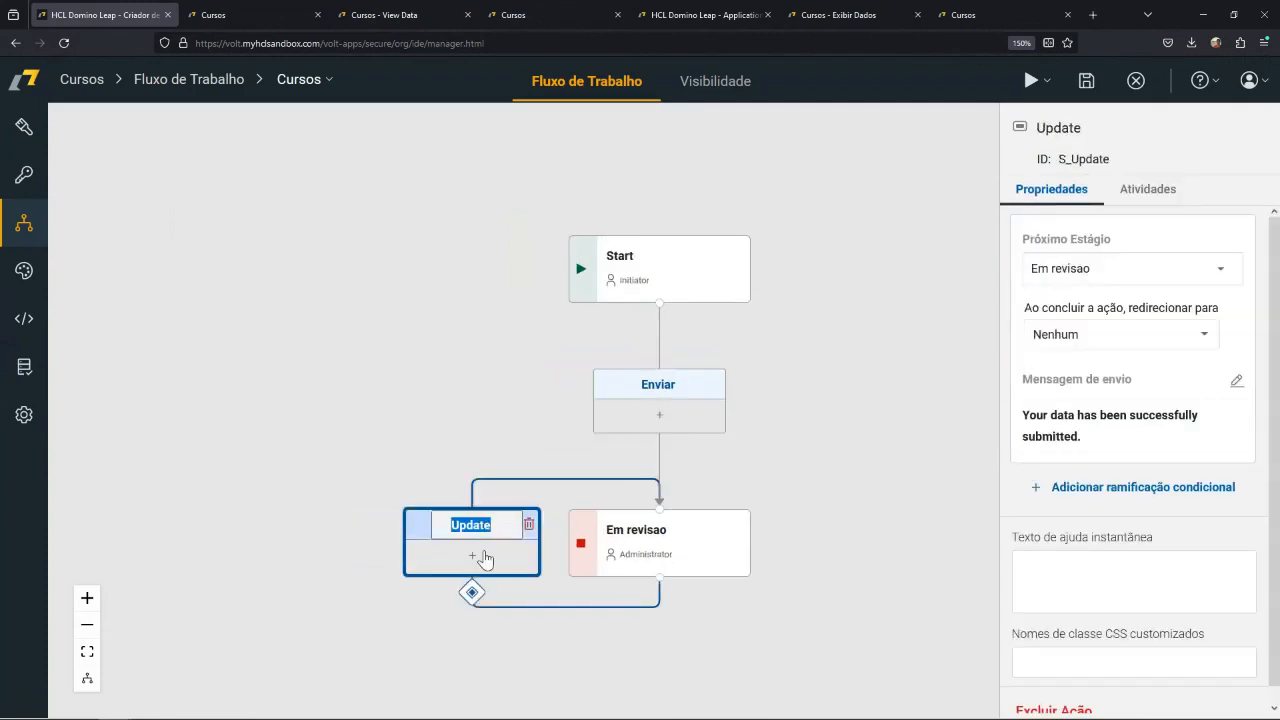
{"action": "type", "text": "Atu"}
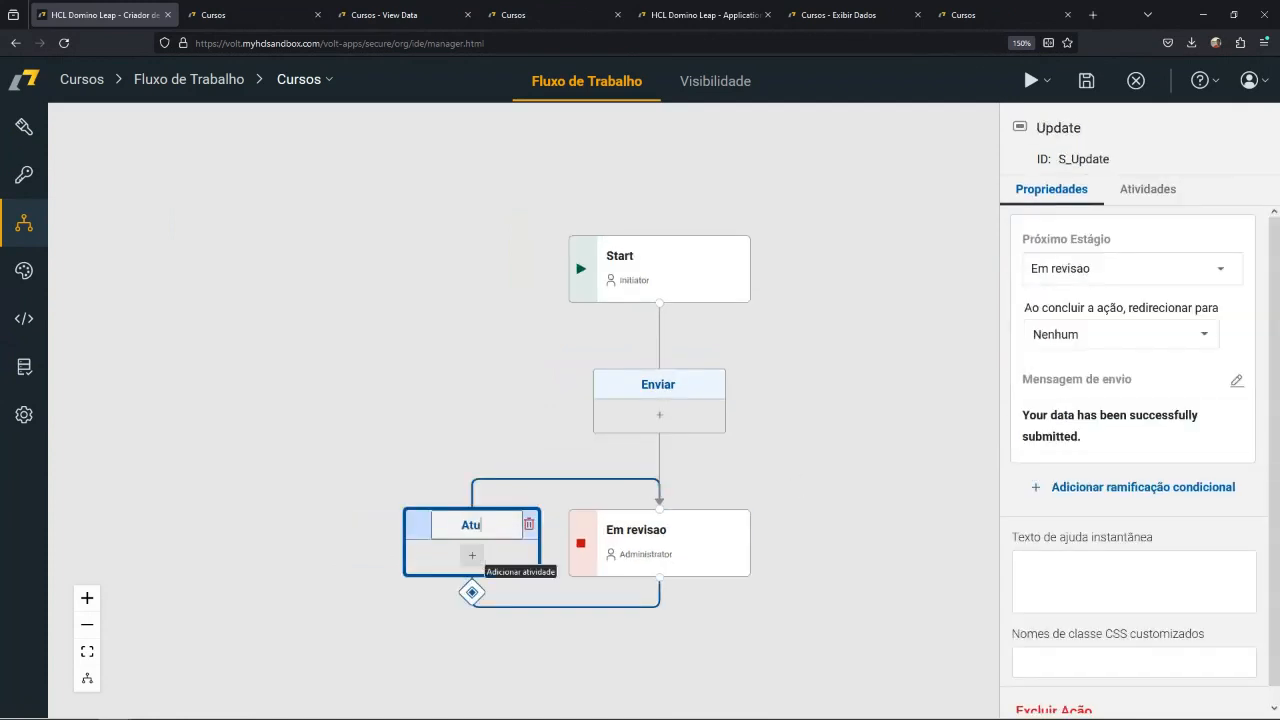
{"action": "type", "text": "alizar"}
{"action": "key", "text": "Return"}
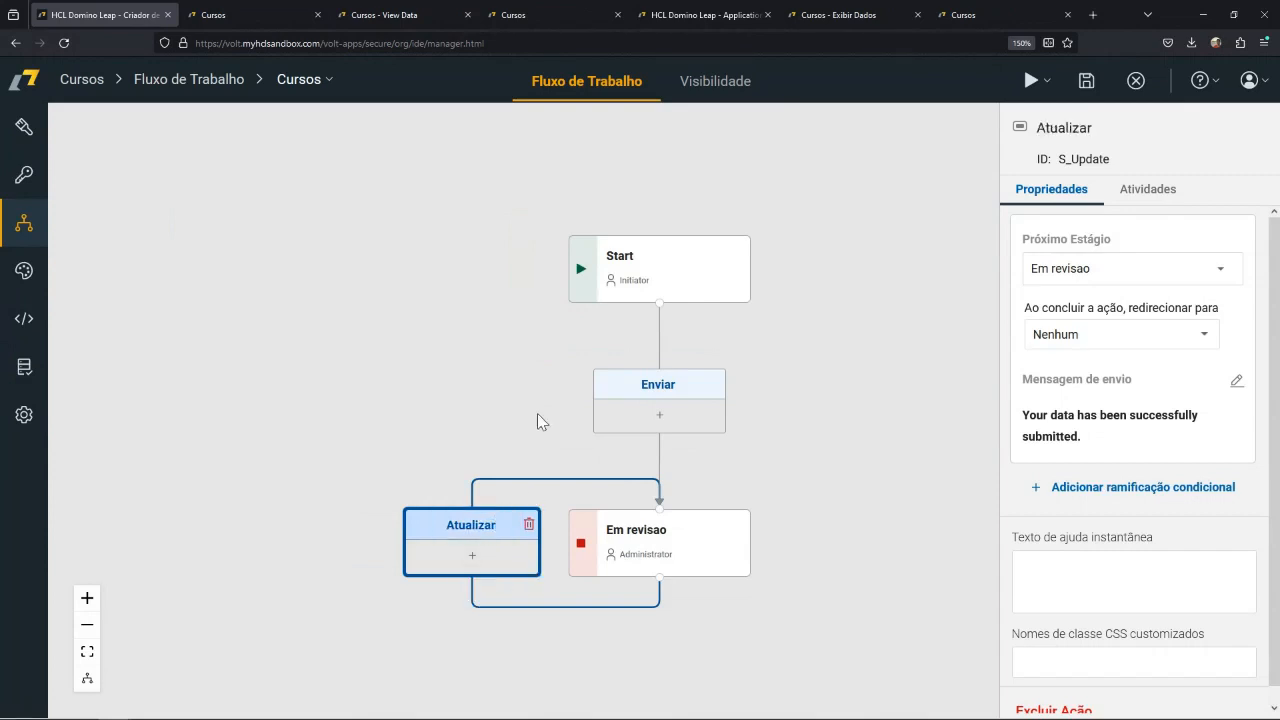
{"action": "left_click", "coordinate": [537, 413]}
Add an Enviar-type action to the Em revisao stage and name it Aprovar.
{"action": "left_click", "coordinate": [734, 537]}
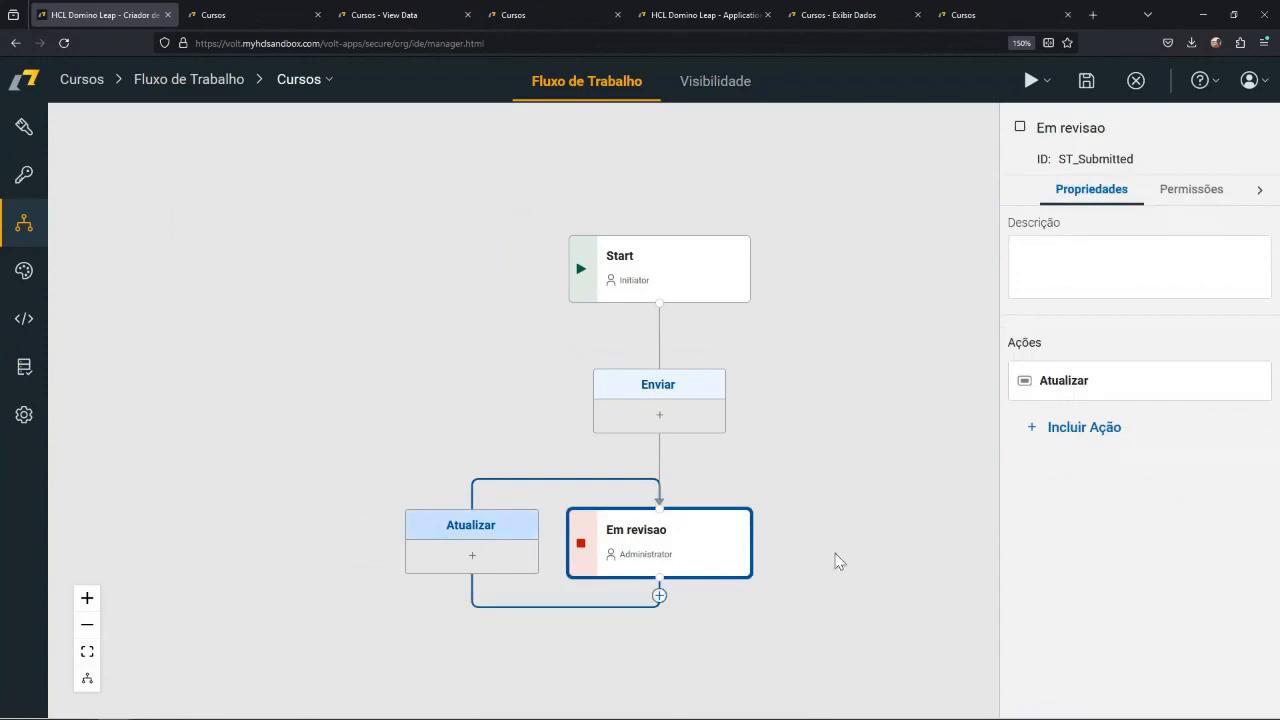
{"action": "left_click", "coordinate": [1066, 432]}
{"action": "left_click", "coordinate": [1051, 480]}
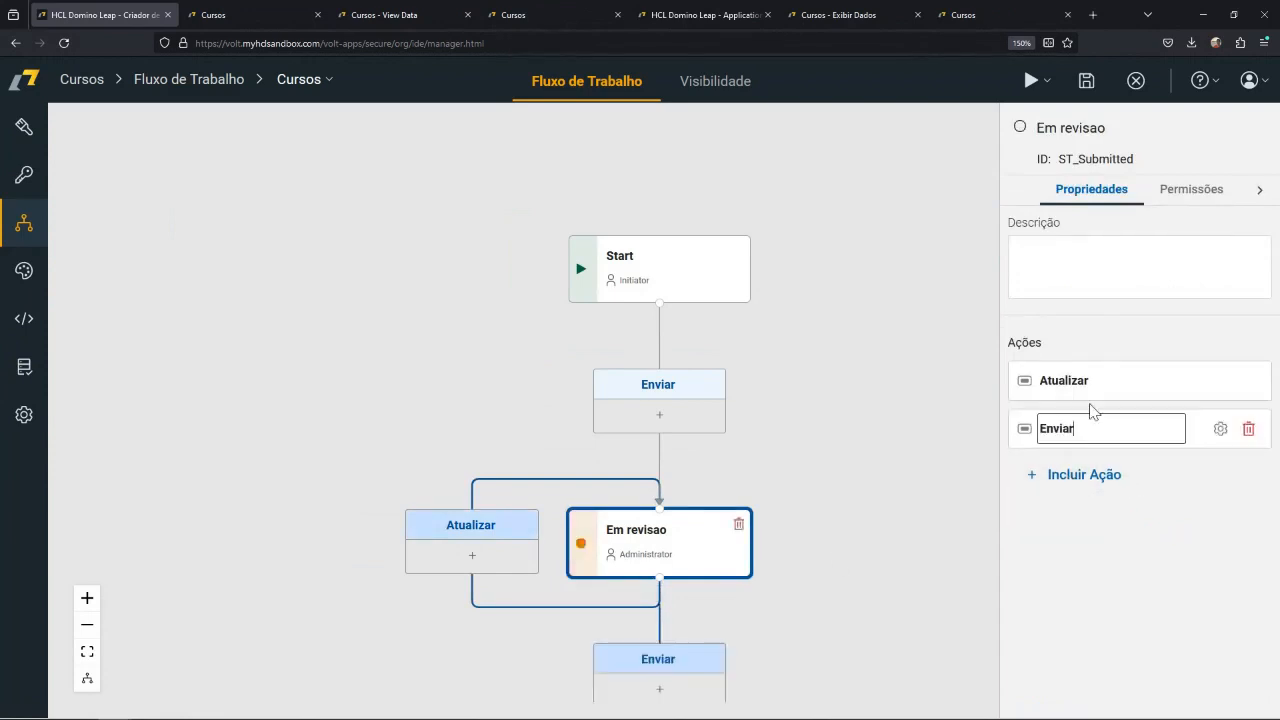
{"action": "left_click_drag", "start_coordinate": [1081, 428], "coordinate": [1033, 428]}
{"action": "type", "text": "Apro"}
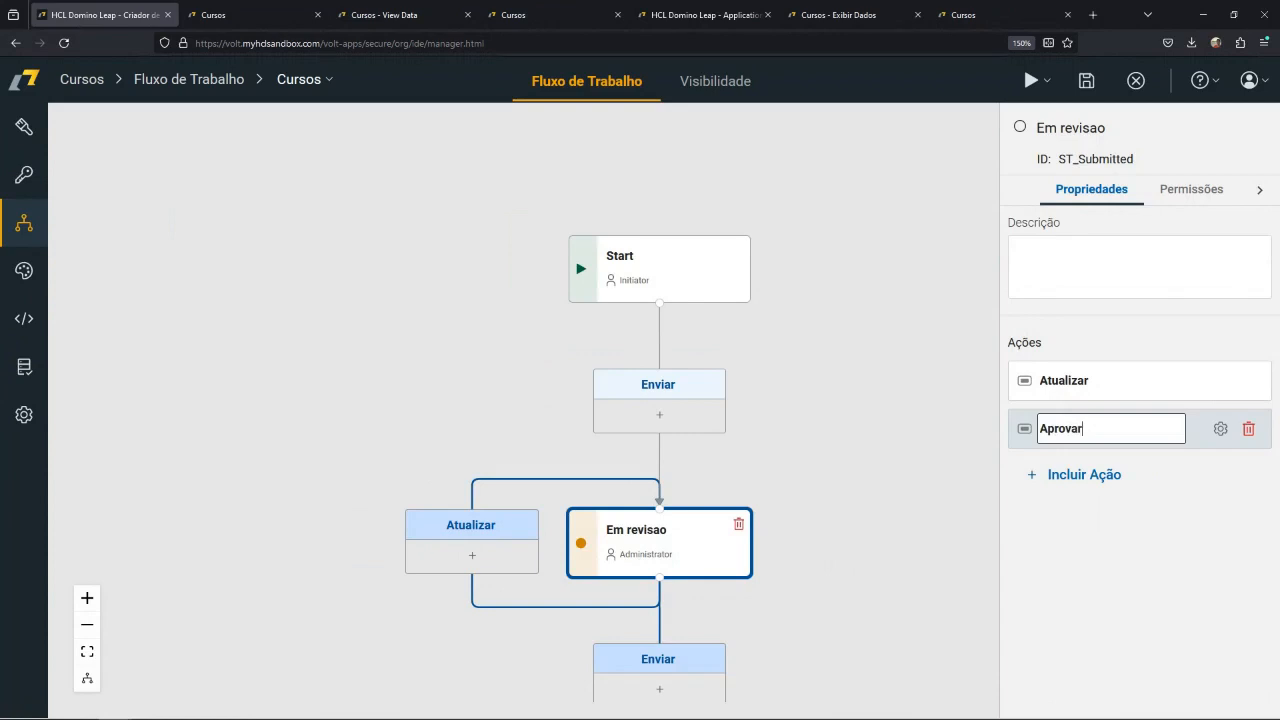
{"action": "key", "text": "Return"}
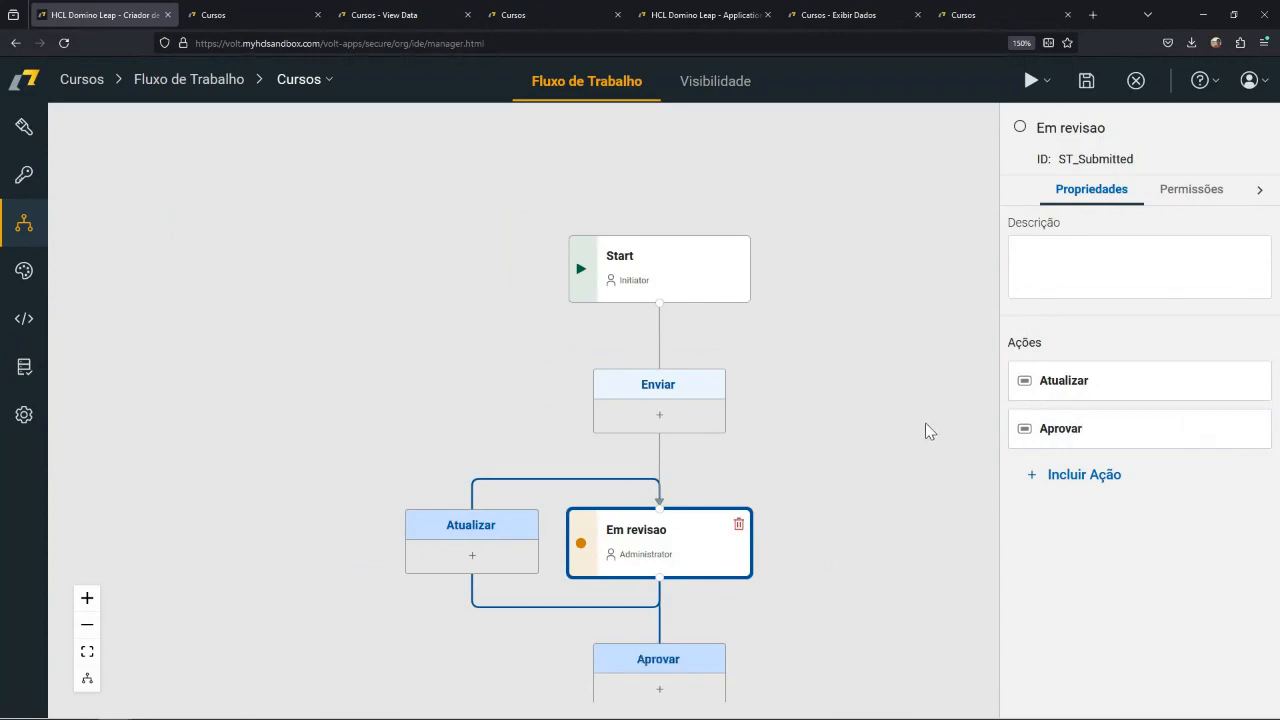
{"action": "left_click", "coordinate": [925, 423]}
Rename the Estágio 2 stage that follows the Aprovar action as Aprovado.
{"action": "left_click_drag", "start_coordinate": [874, 577], "coordinate": [854, 294]}
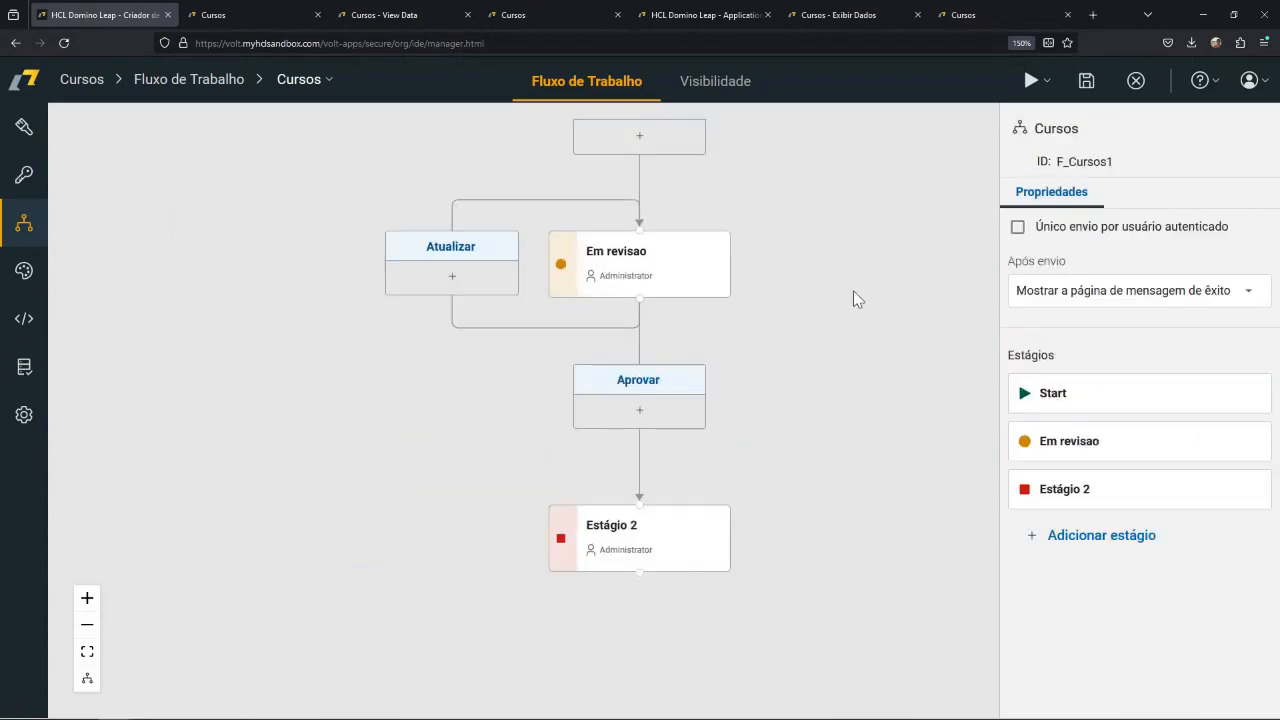
{"action": "left_click", "coordinate": [628, 525]}
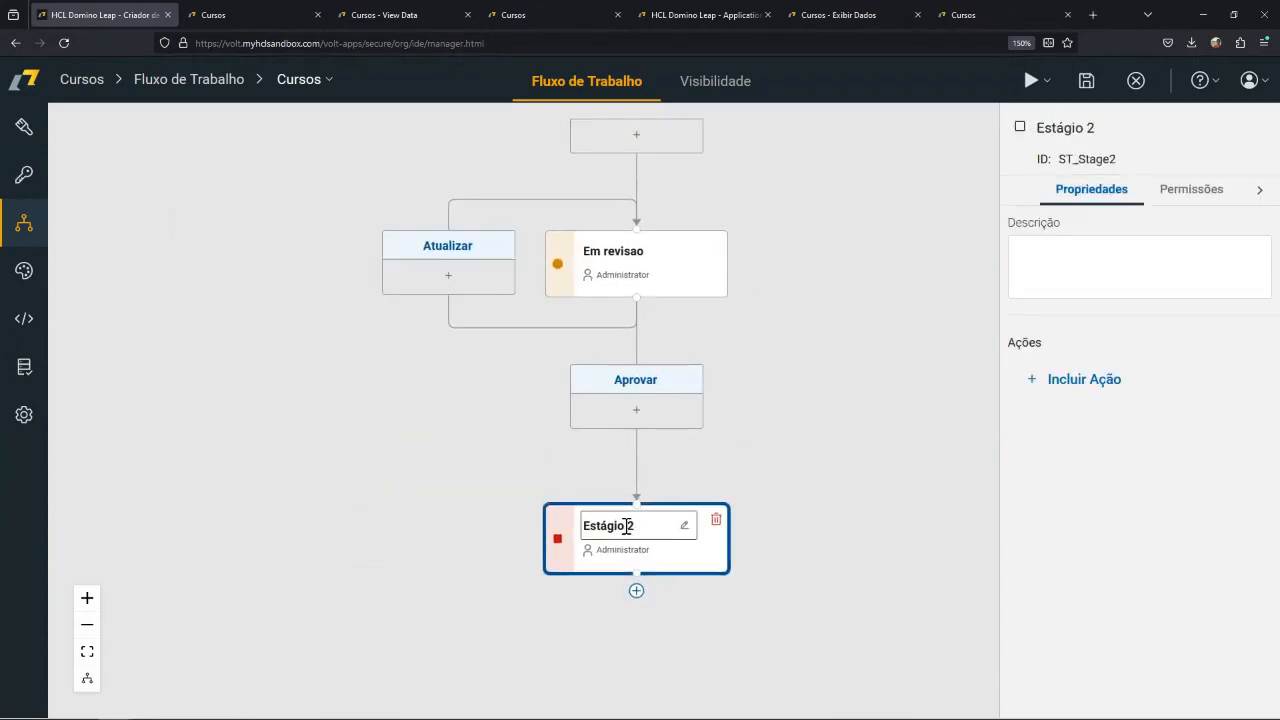
{"action": "scroll", "coordinate": [628, 525], "scroll_direction": "up", "scroll_amount": 1}
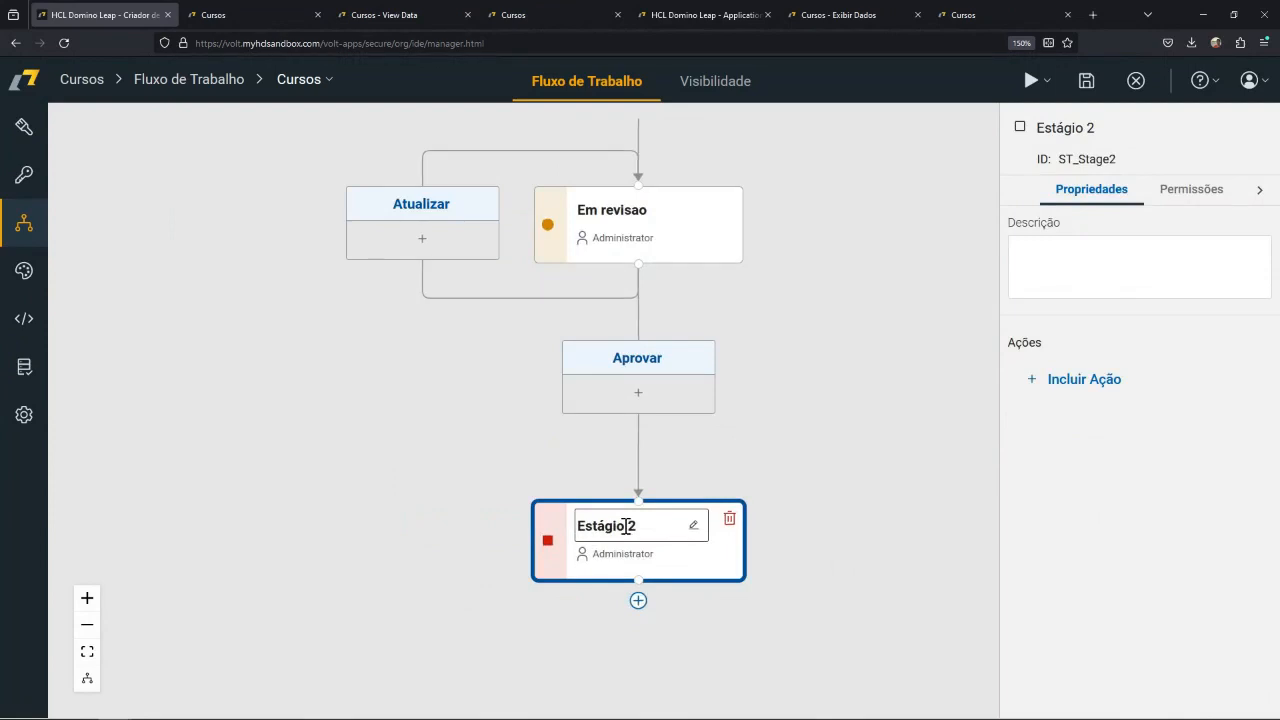
{"action": "left_click", "coordinate": [626, 526]}
{"action": "key", "text": "BackSpace"}
{"action": "key", "text": "BackSpace"}
{"action": "key", "text": "BackSpace"}
{"action": "key", "text": "BackSpace"}
{"action": "key", "text": "BackSpace"}
{"action": "type", "text": "Aprovado"}
{"action": "left_click", "coordinate": [799, 416]}
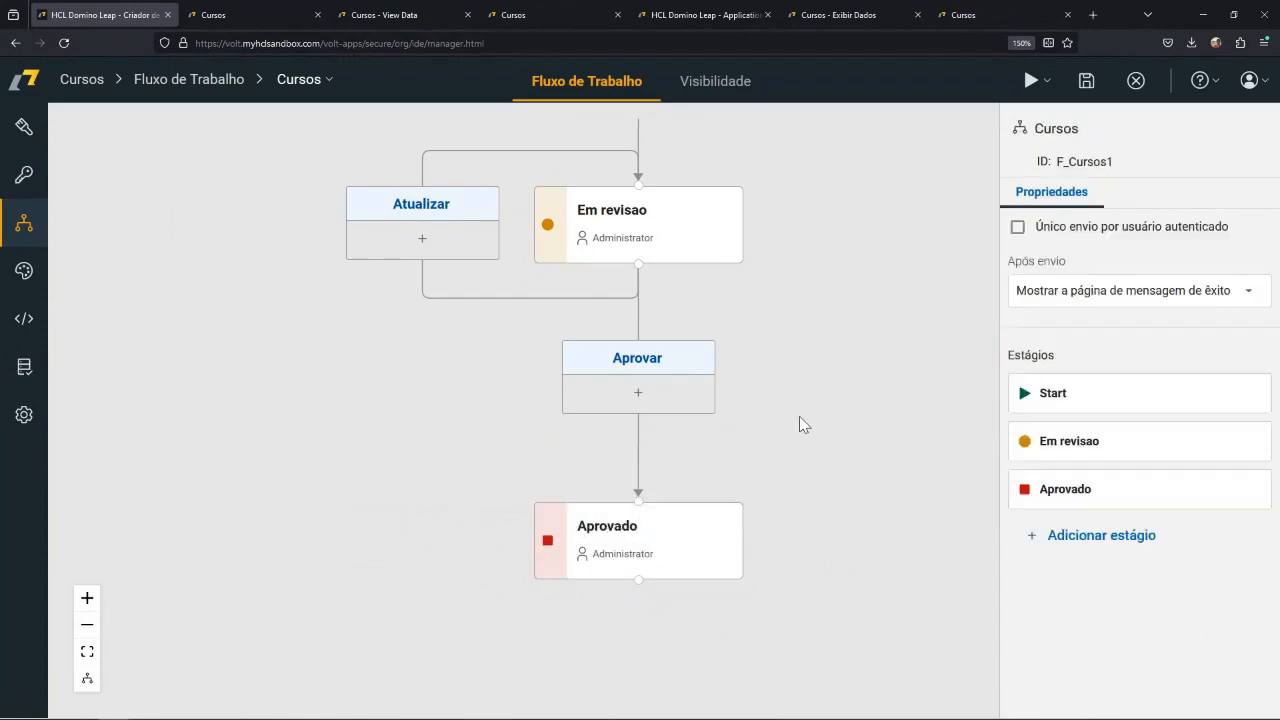
Add another Enviar-type action to the Em revisao stage and name it Rejeitar.
{"action": "left_click", "coordinate": [719, 249]}
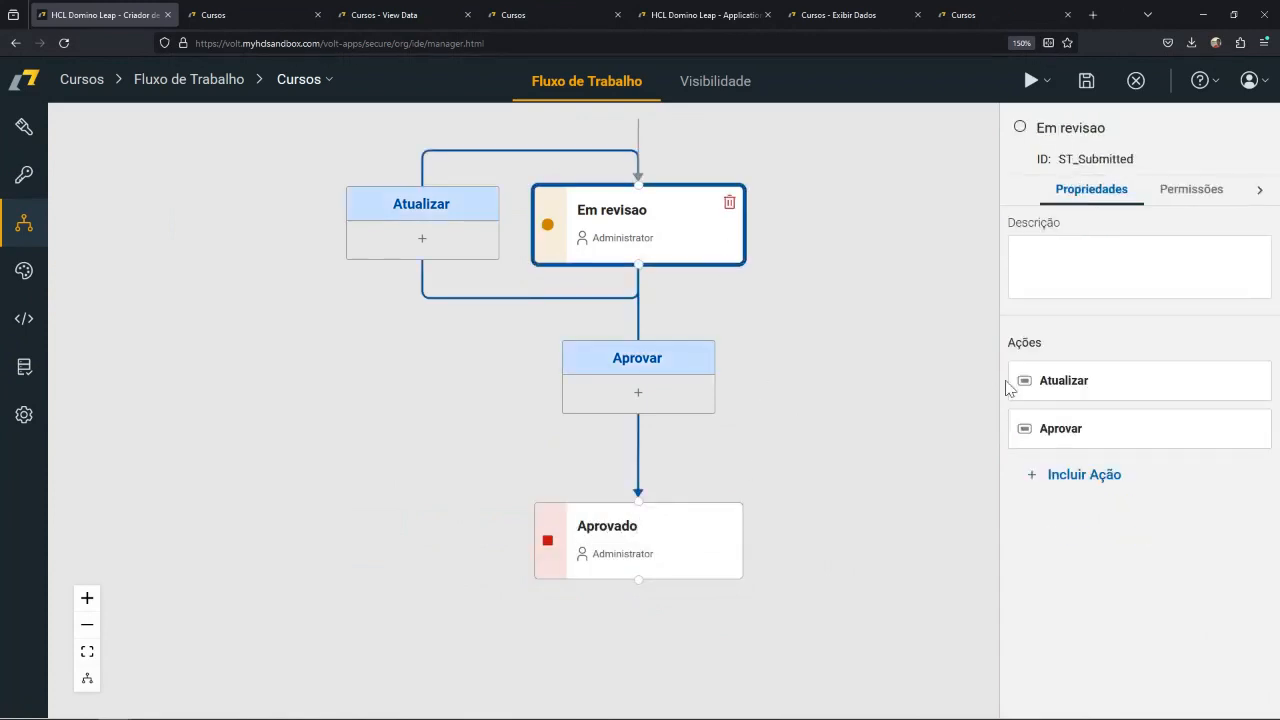
{"action": "left_click", "coordinate": [1065, 480]}
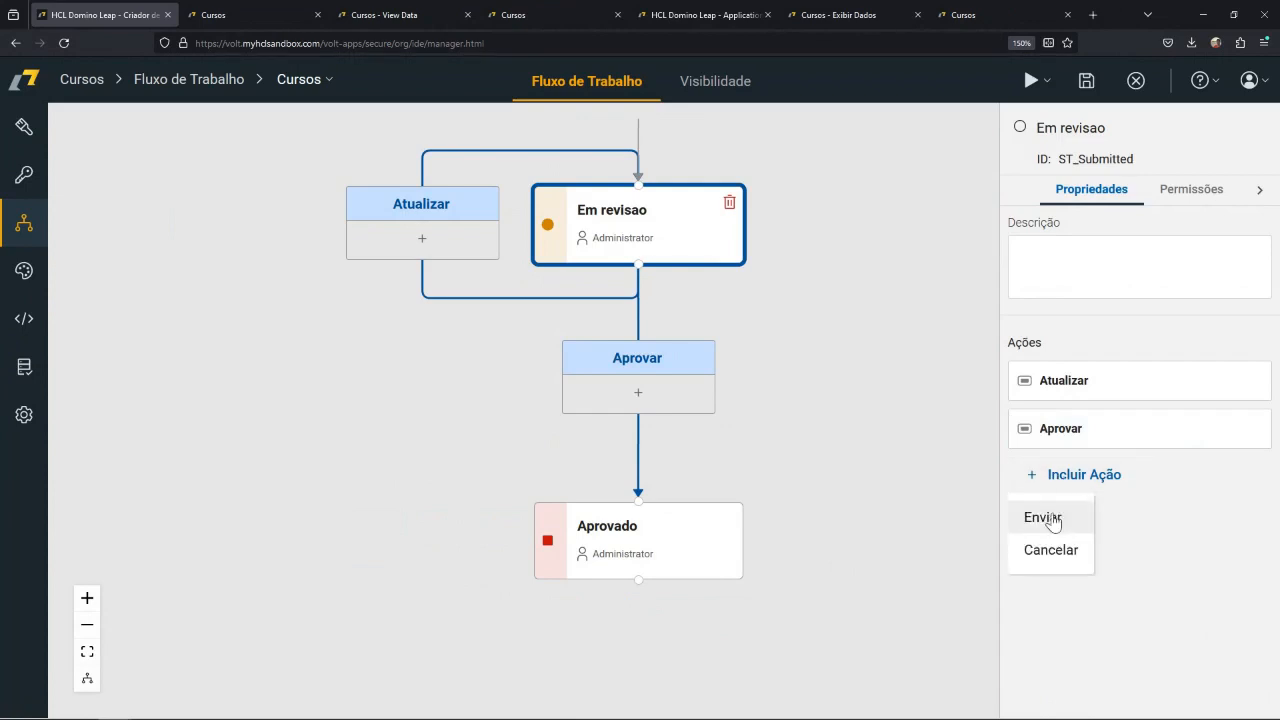
{"action": "left_click", "coordinate": [1045, 512]}
{"action": "left_click", "coordinate": [877, 360]}
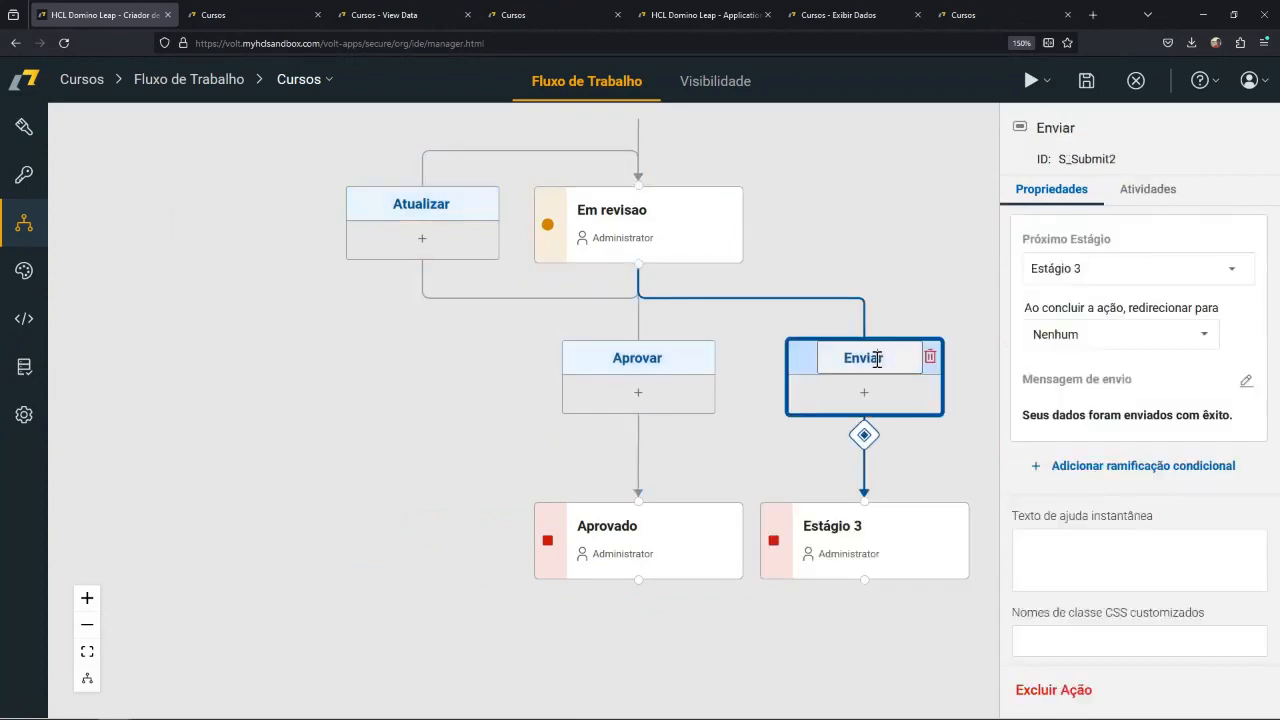
{"action": "double_click", "coordinate": [877, 360]}
{"action": "type", "text": "Rejeitar"}
{"action": "left_click", "coordinate": [920, 528]}
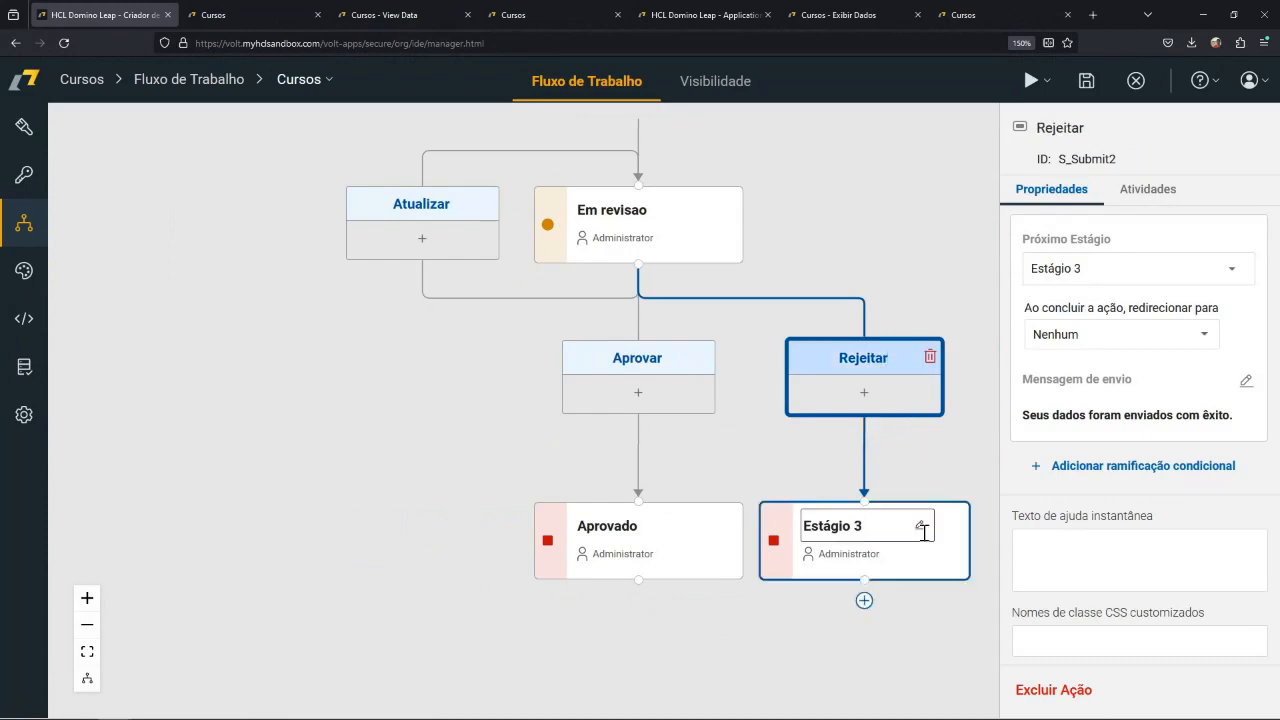
Set the Rejeitar action's next stage to Em revisao and delete the unused Estágio 3 stage.
{"action": "left_click", "coordinate": [886, 411]}
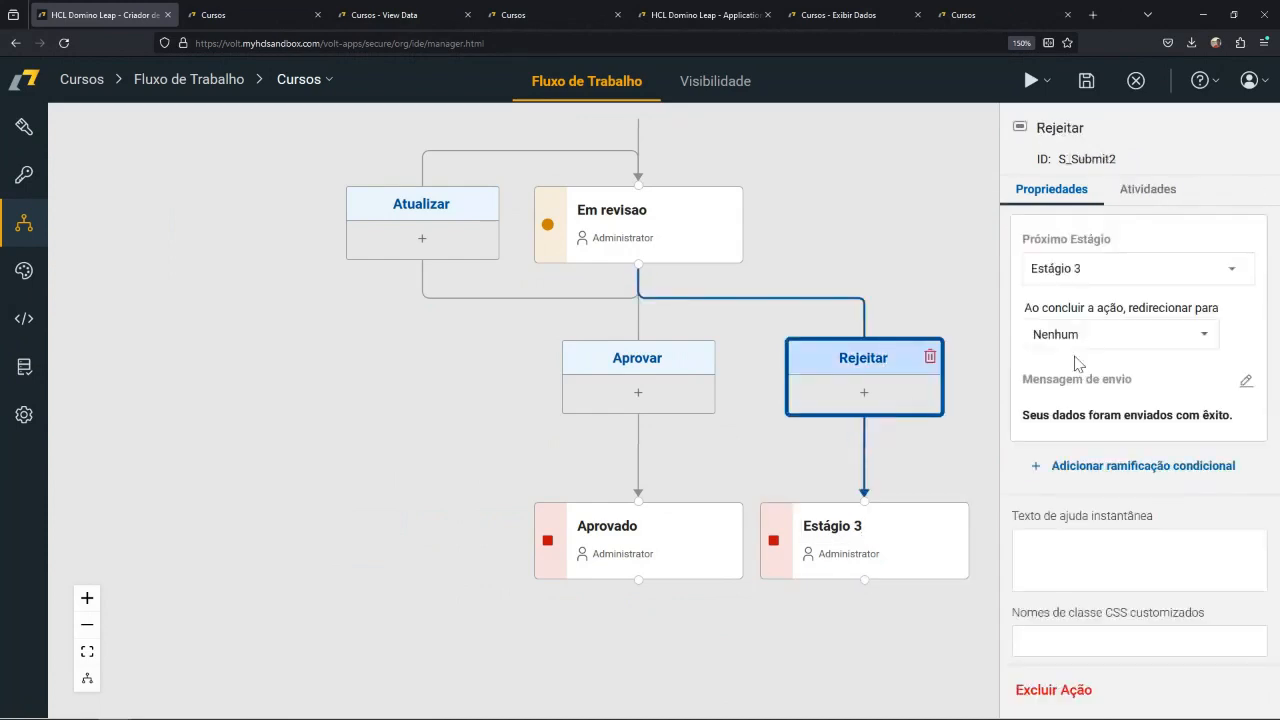
{"action": "left_click", "coordinate": [1116, 272]}
{"action": "left_click", "coordinate": [1090, 318]}
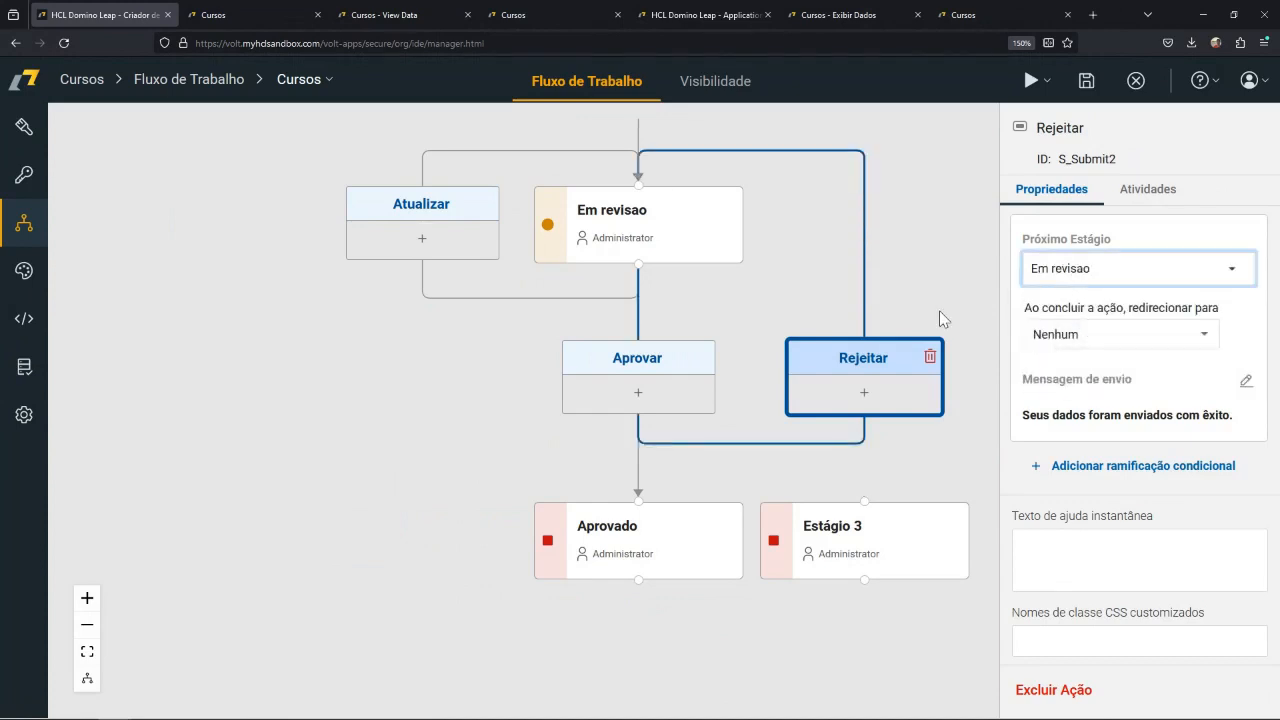
{"action": "left_click", "coordinate": [935, 521]}
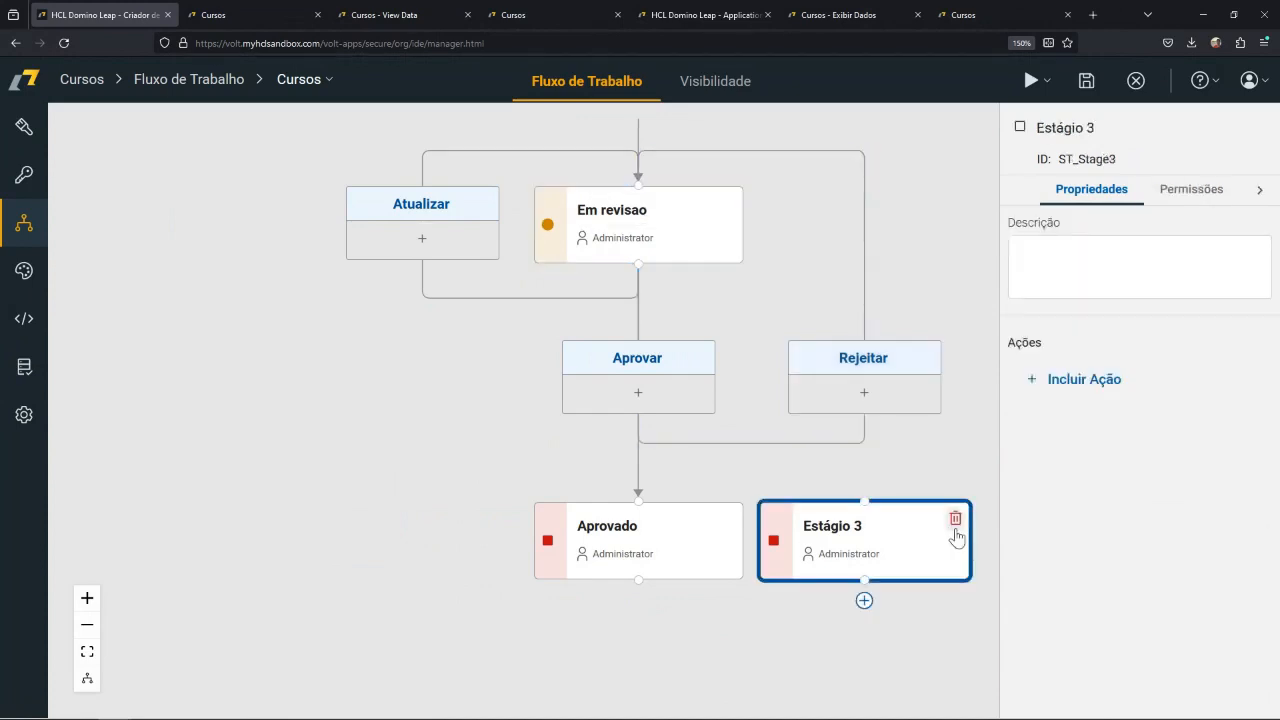
{"action": "left_click", "coordinate": [955, 519]}
{"action": "left_click", "coordinate": [843, 471]}
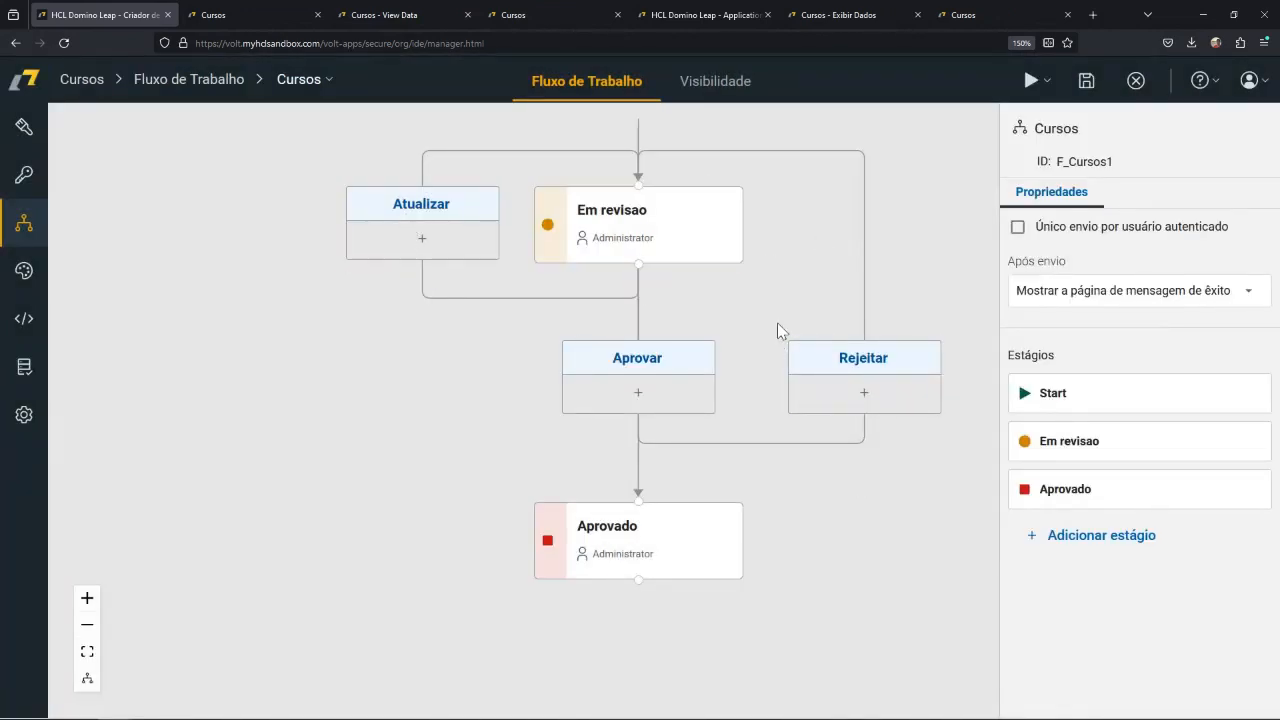
Add an activity of type Enviar um Email to the Rejeitar action.
{"action": "scroll", "coordinate": [783, 270], "scroll_direction": "up", "scroll_amount": 3}
{"action": "left_click_drag", "start_coordinate": [775, 458], "coordinate": [771, 380]}
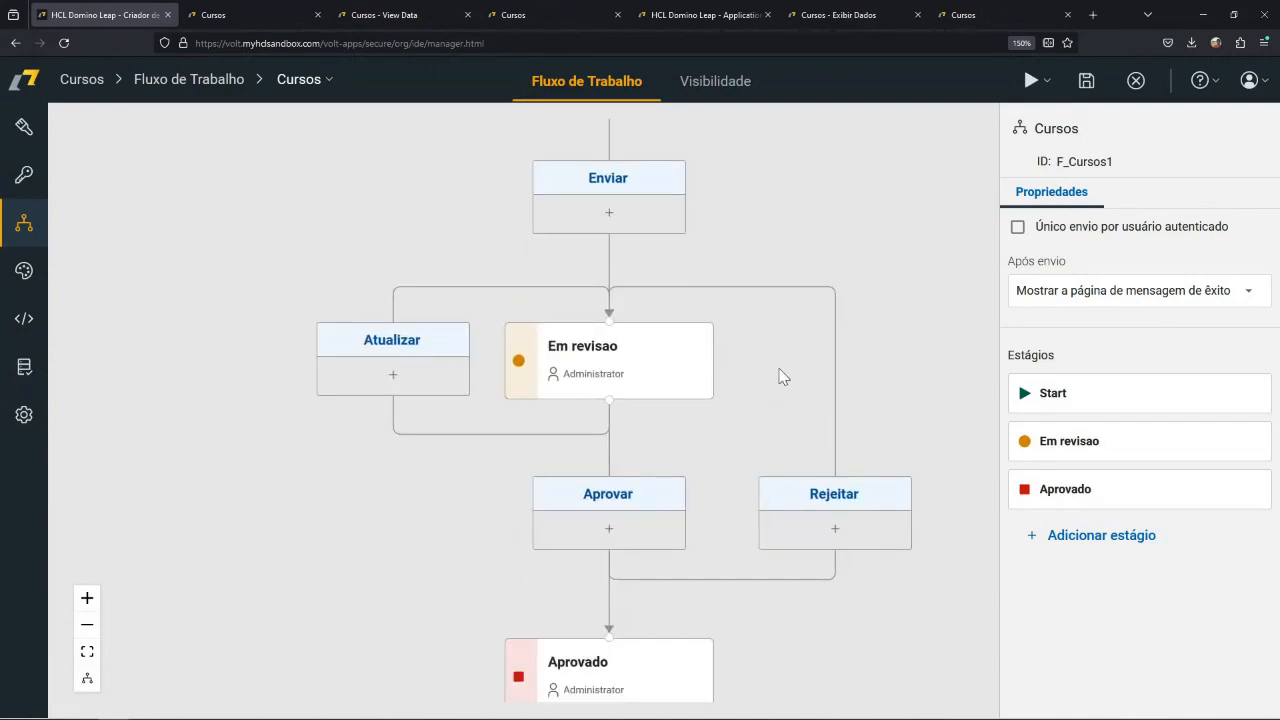
{"action": "left_click", "coordinate": [783, 481]}
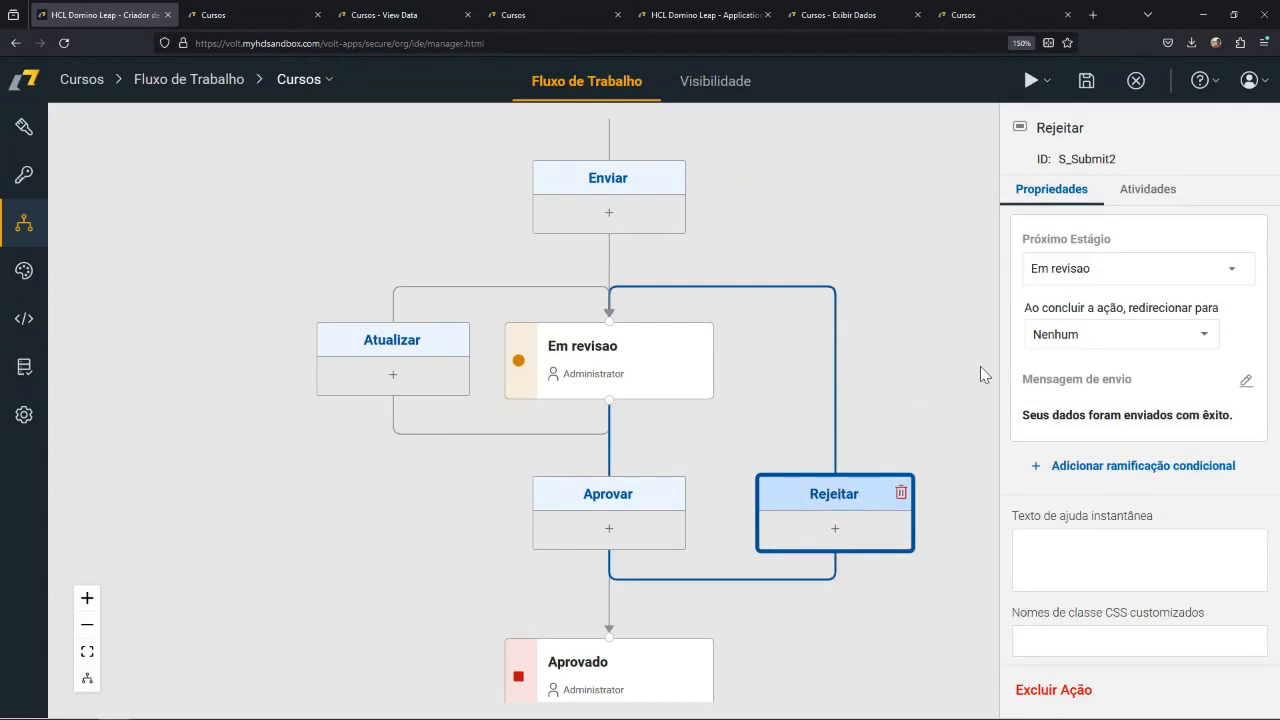
{"action": "left_click", "coordinate": [1152, 195]}
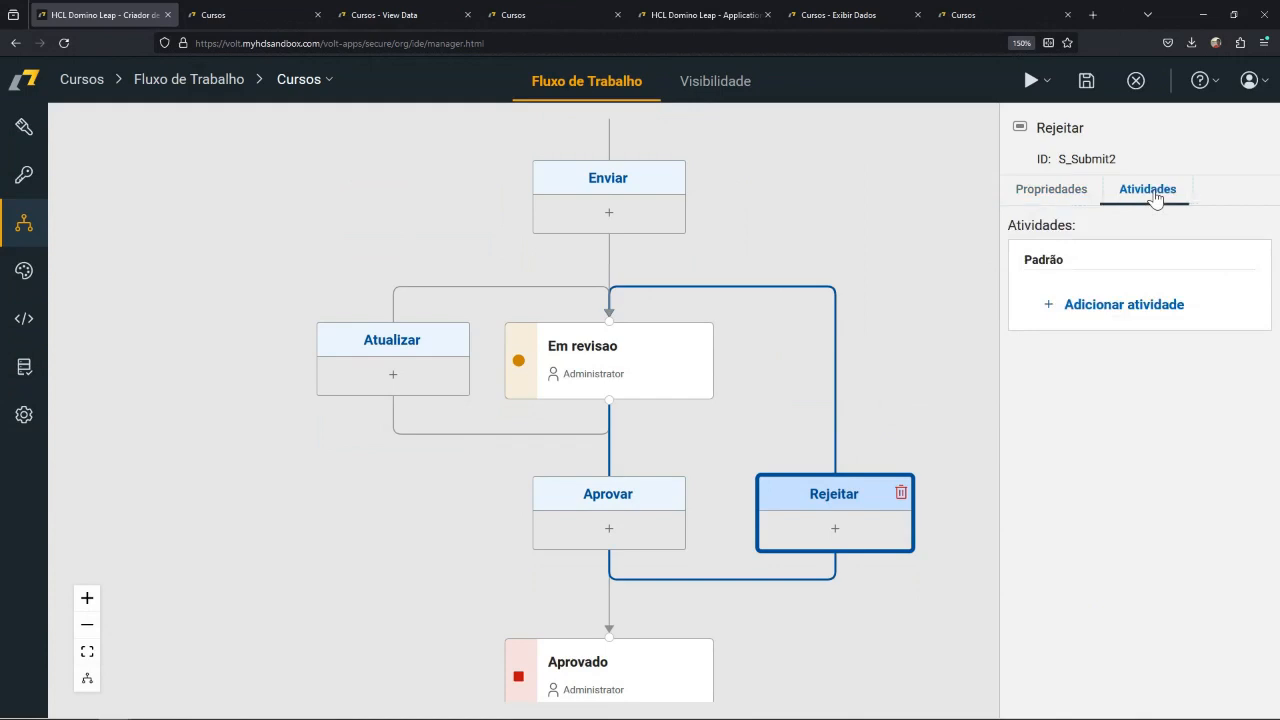
{"action": "left_click", "coordinate": [1089, 312]}
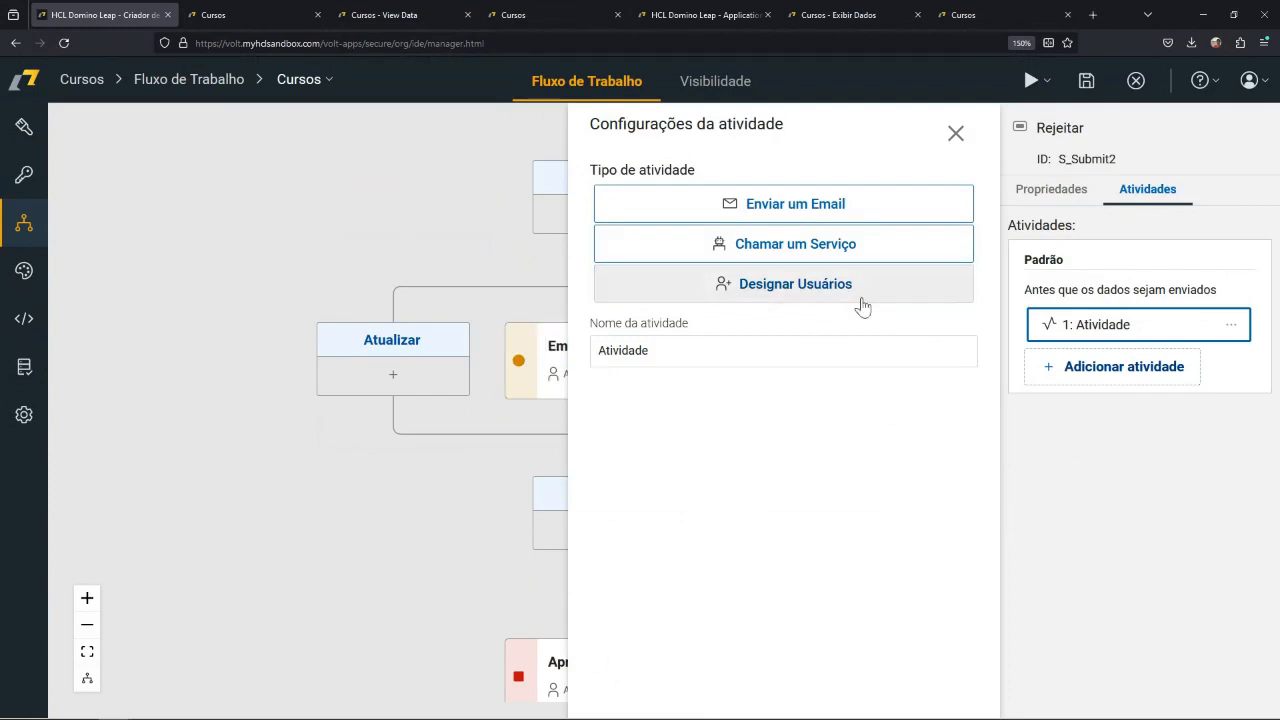
{"action": "left_click", "coordinate": [841, 206]}
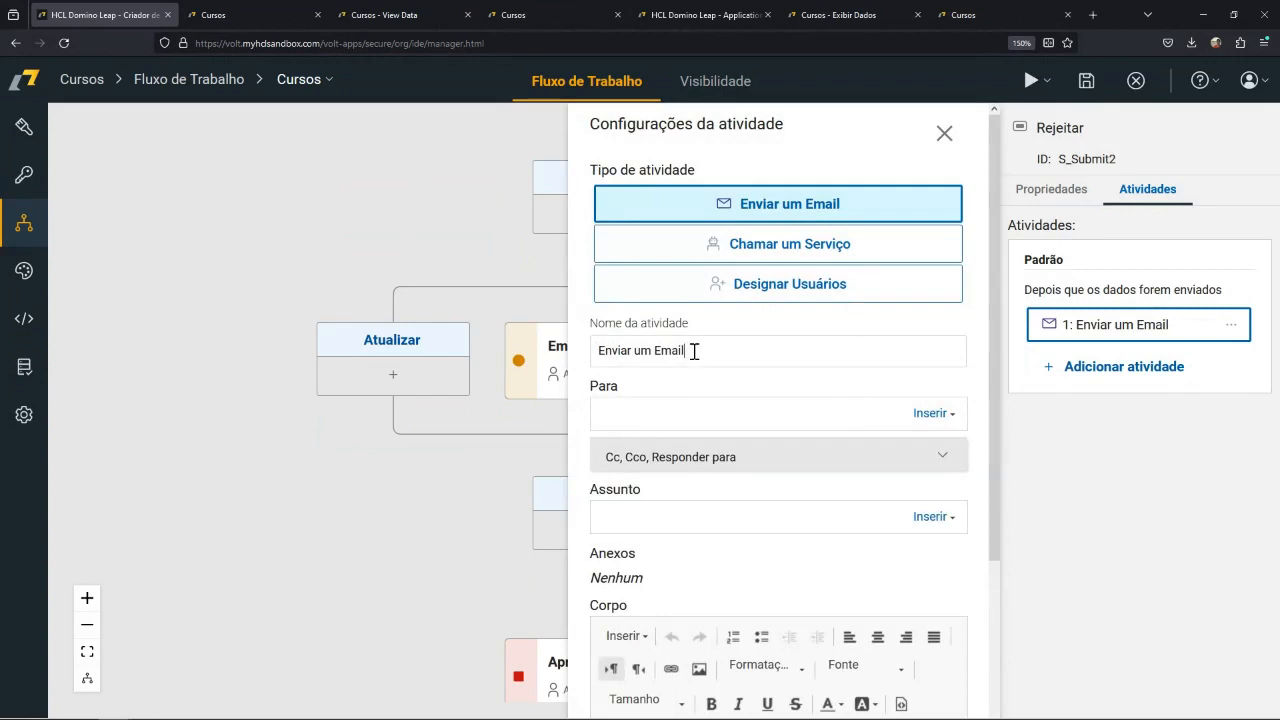
Address the rejection email to the form's Email field by inserting {Email} as the recipient.
{"action": "left_click", "coordinate": [668, 413]}
{"action": "left_click", "coordinate": [952, 416]}
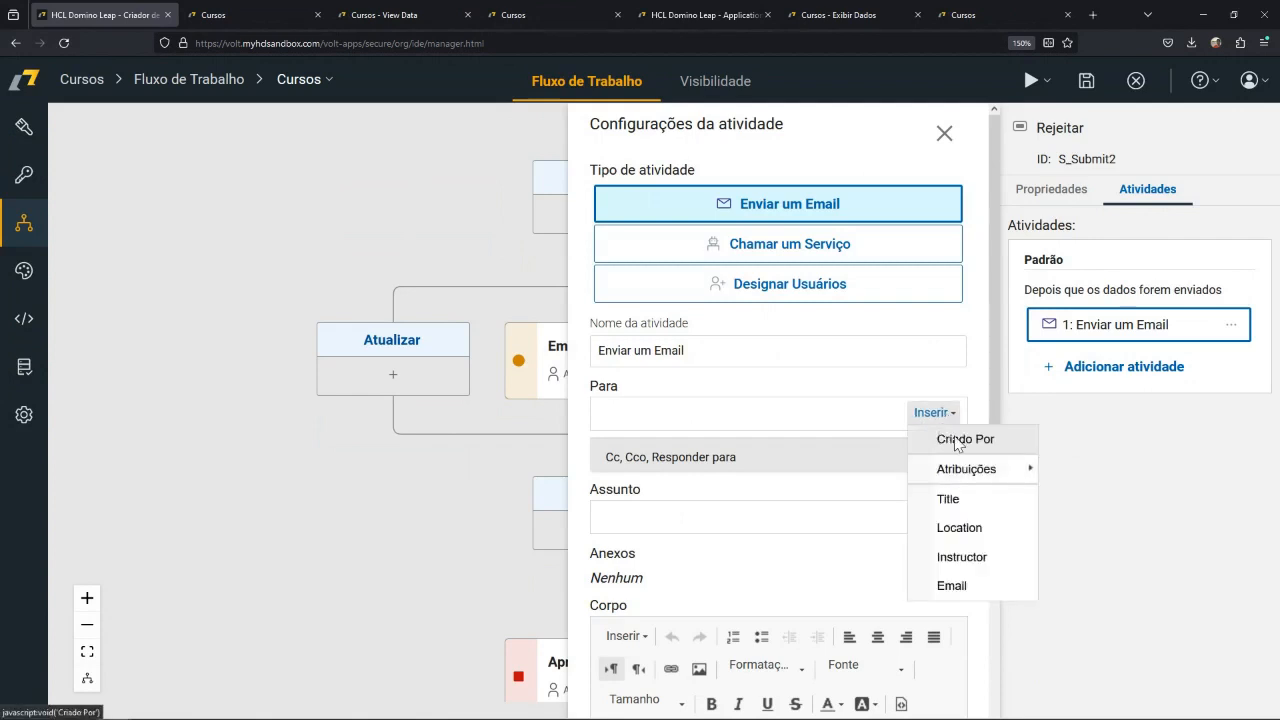
{"action": "left_click", "coordinate": [952, 586]}
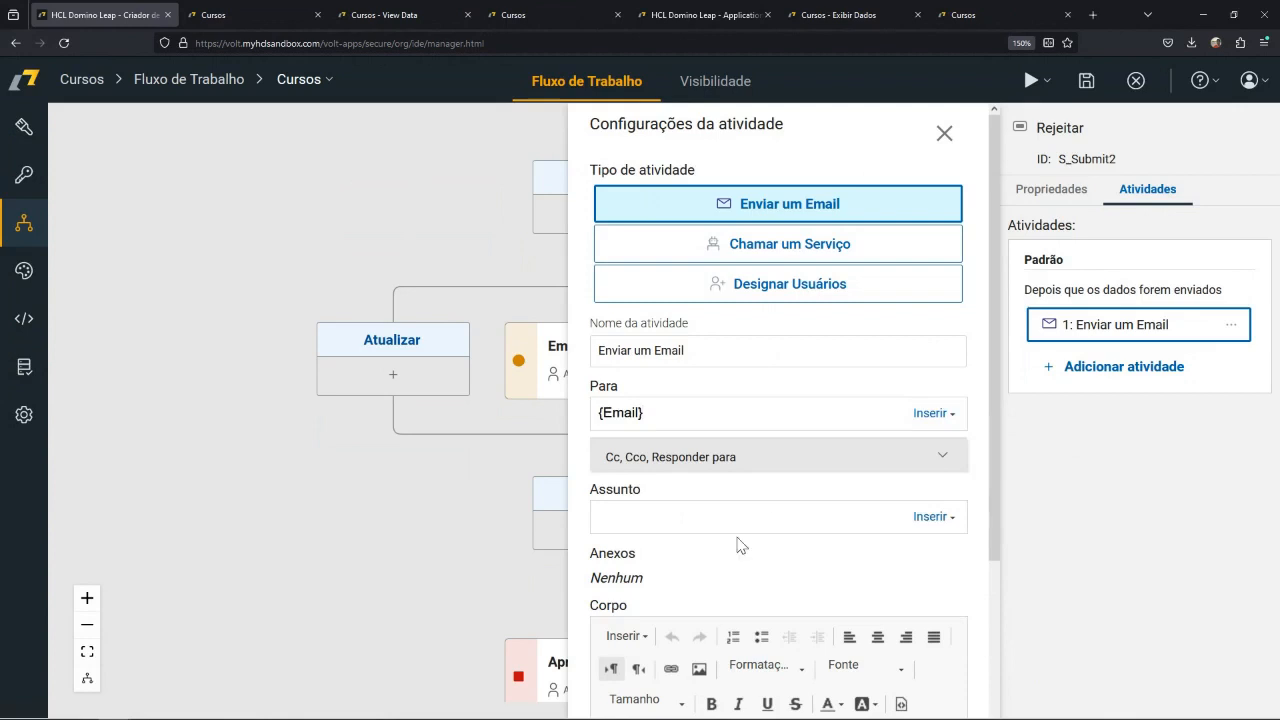
Set the rejection email's subject to "Curso: {Time} foi rejeitado", inserting the Time form field as the variable.
{"action": "left_click", "coordinate": [679, 513]}
{"action": "left_click", "coordinate": [929, 516]}
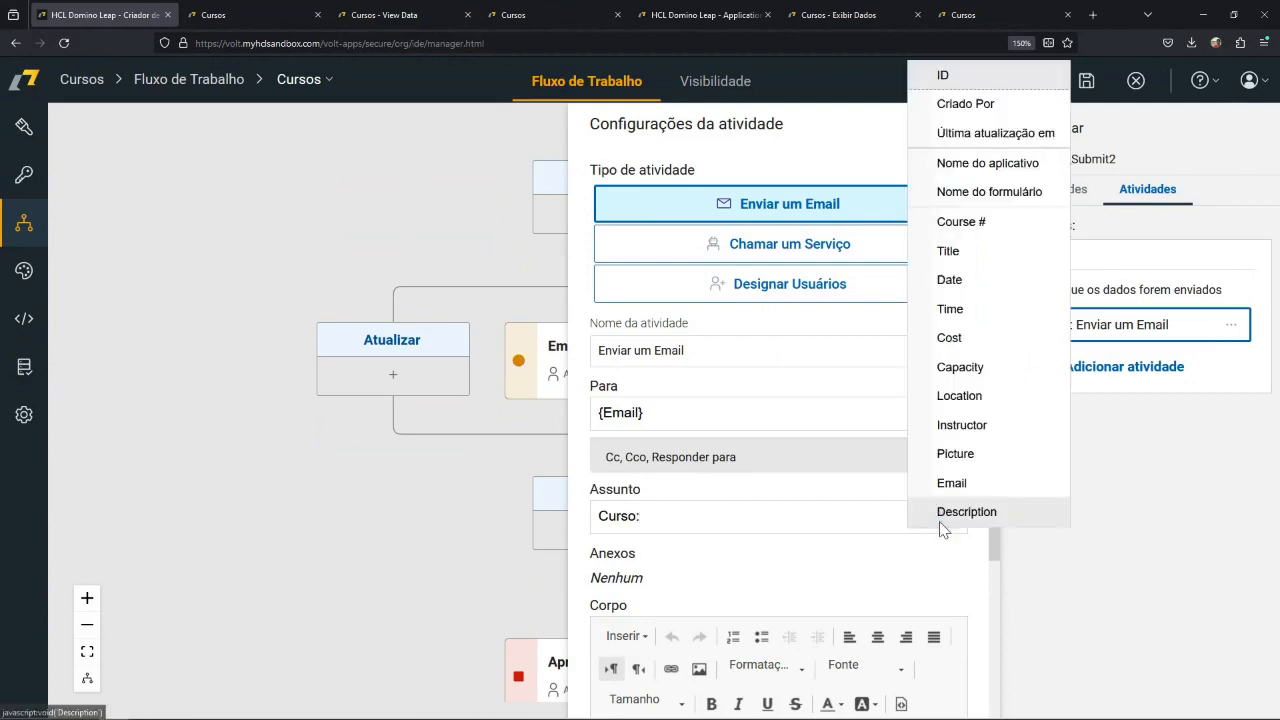
{"action": "left_click", "coordinate": [950, 312]}
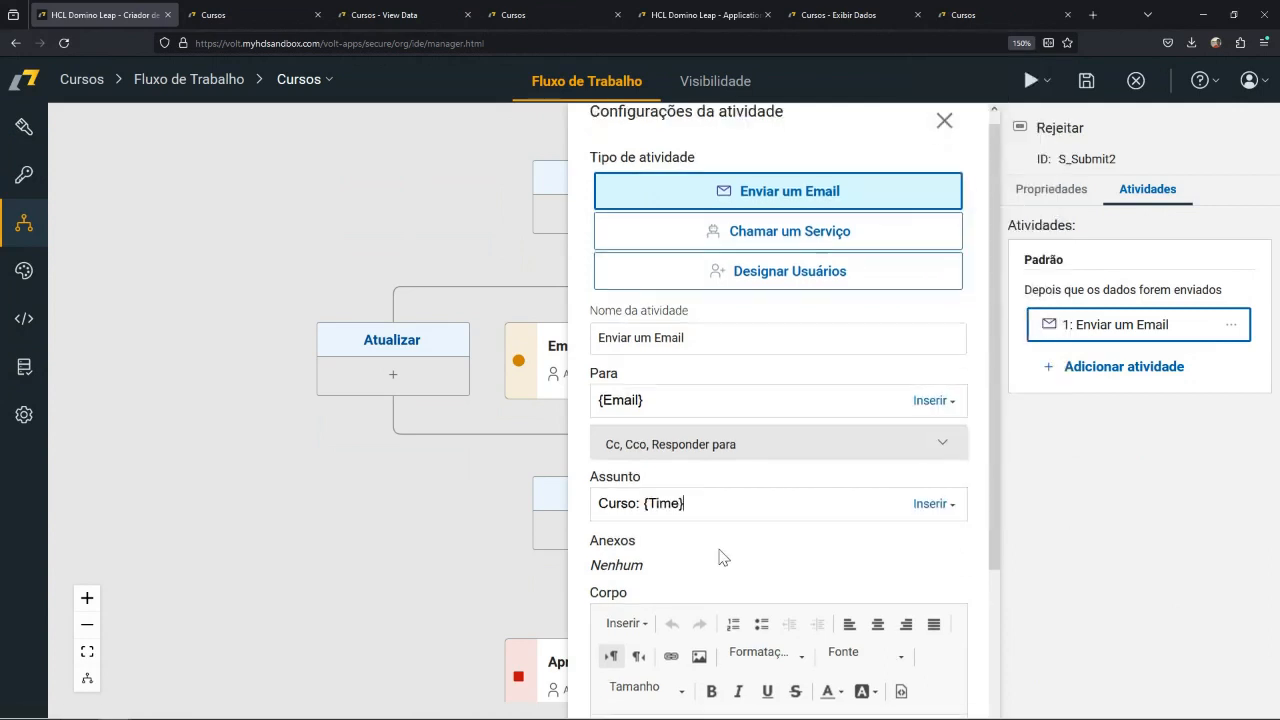
{"action": "scroll", "coordinate": [723, 557], "scroll_direction": "down", "scroll_amount": 2}
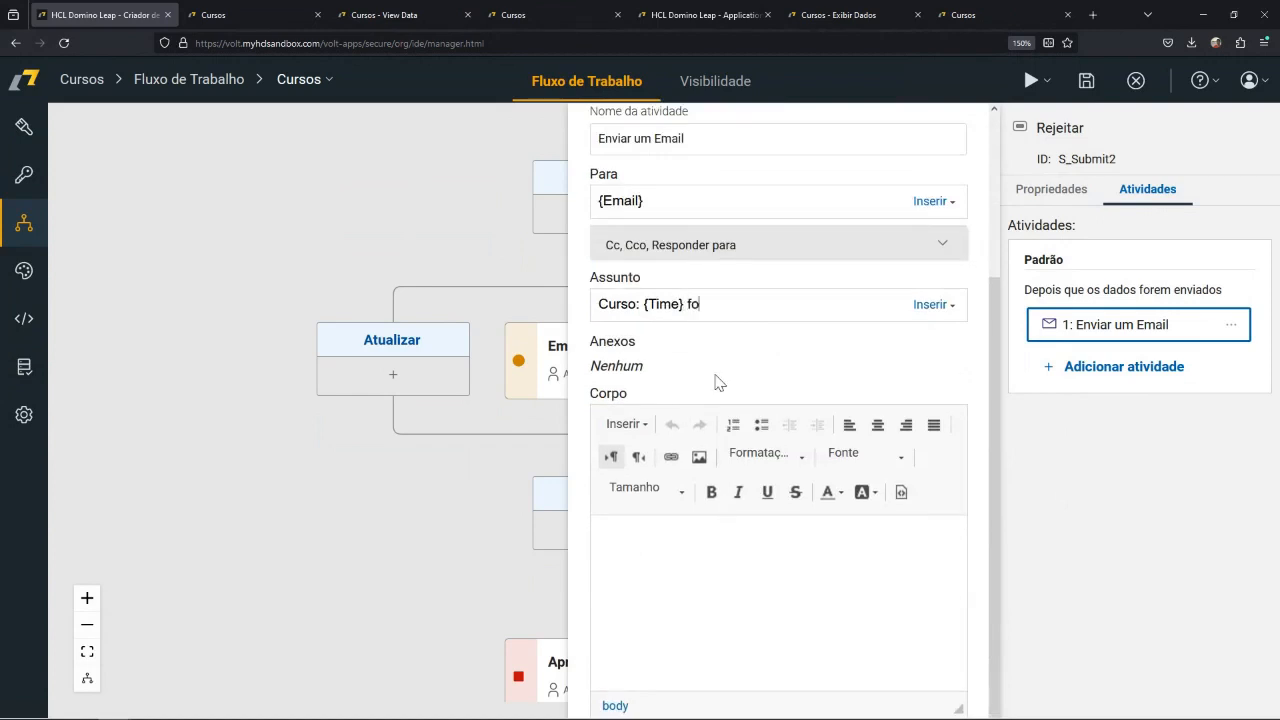
{"action": "type", "text": "foi rejeitado"}
Write the rejection email's body with the greeting "Caro(a), {Instructor}" and the placeholder line "asda".
{"action": "left_click", "coordinate": [709, 547]}
{"action": "type", "text": "Caro(a),"}
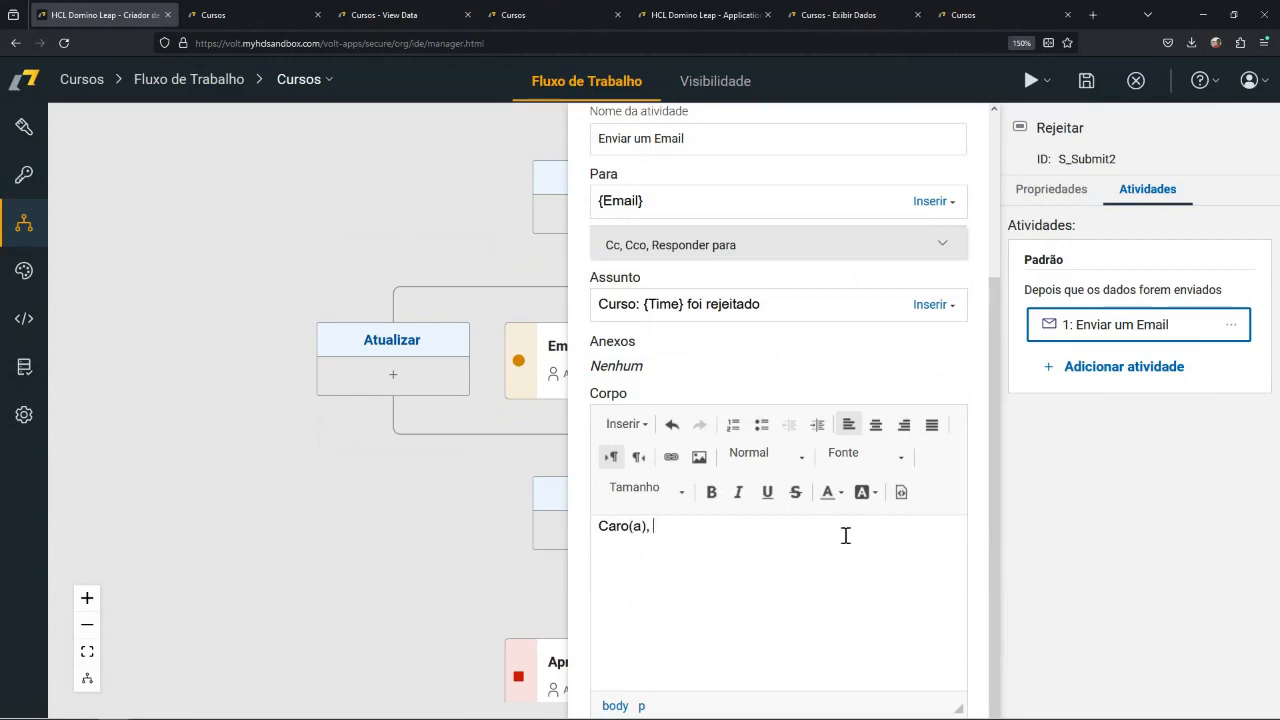
{"action": "left_click", "coordinate": [626, 424]}
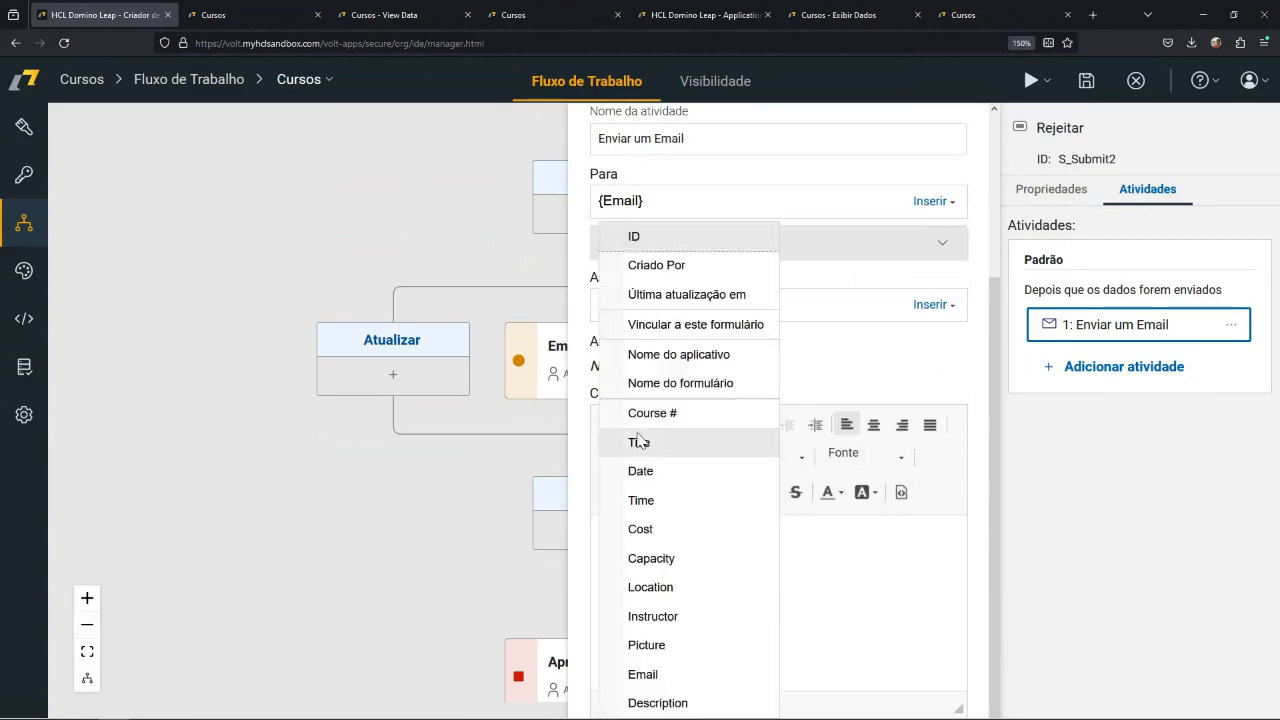
{"action": "left_click", "coordinate": [653, 616]}
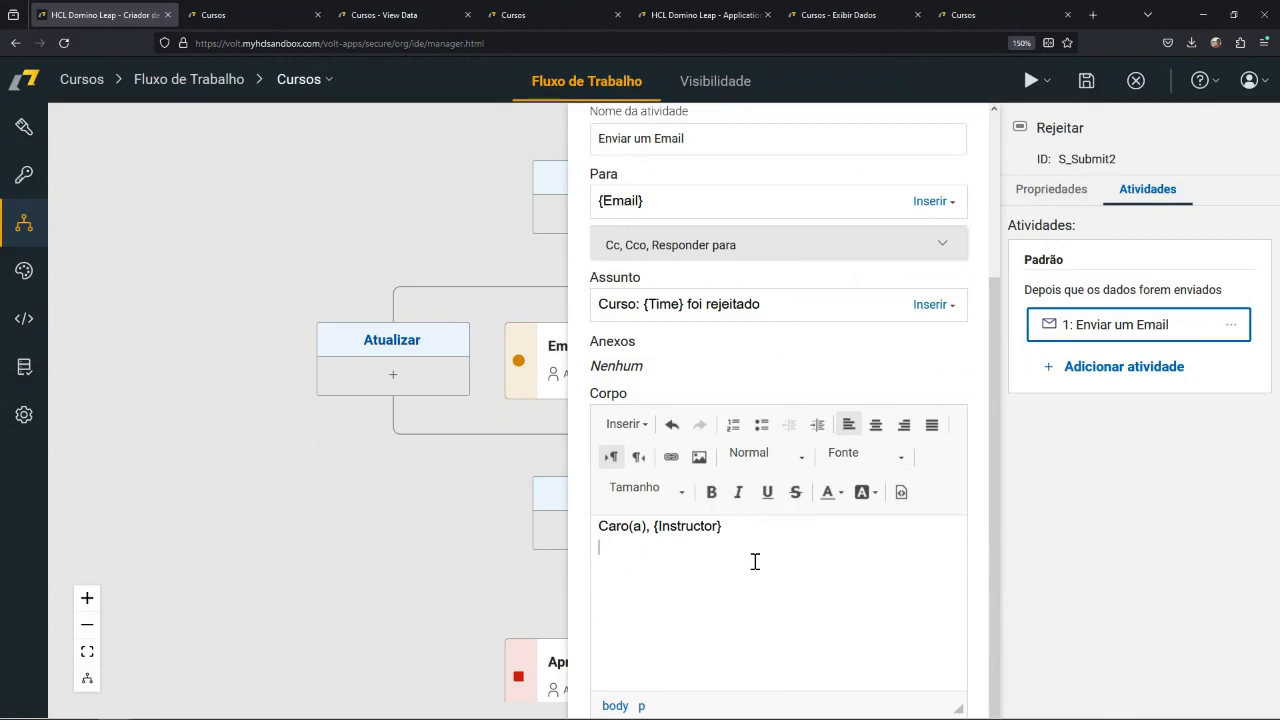
{"action": "type", "text": "asda"}
{"action": "left_click_drag", "start_coordinate": [632, 549], "coordinate": [608, 549]}
{"action": "left_click", "coordinate": [596, 549]}
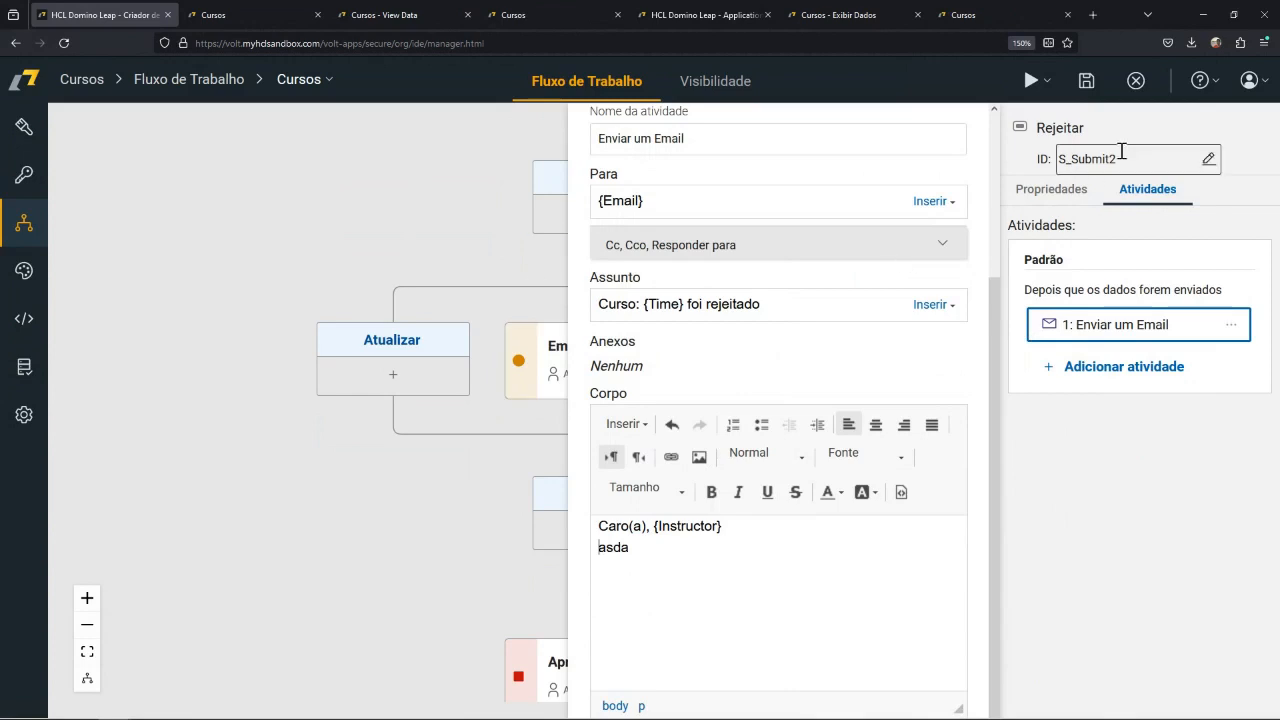
{"action": "scroll", "coordinate": [958, 310], "scroll_direction": "up", "scroll_amount": 2}
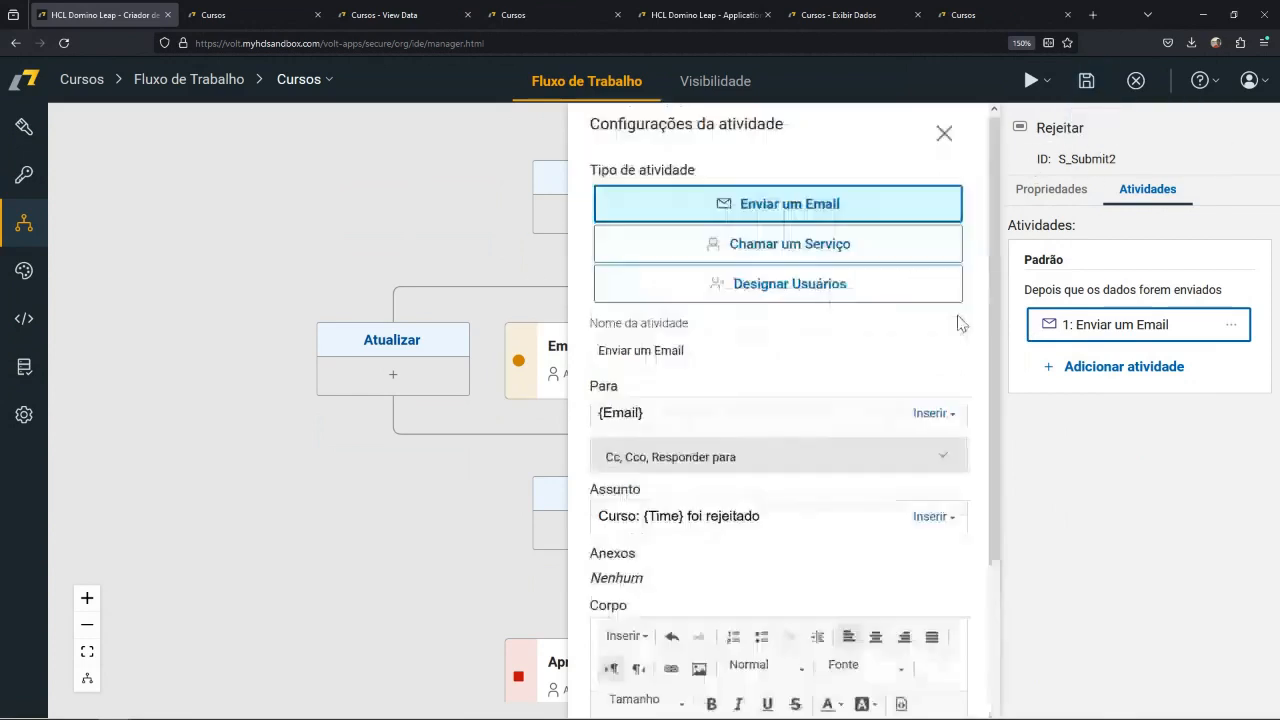
Close the email activity settings and delete the Enviar um Email activity from the Rejeitar action.
{"action": "left_click", "coordinate": [944, 134]}
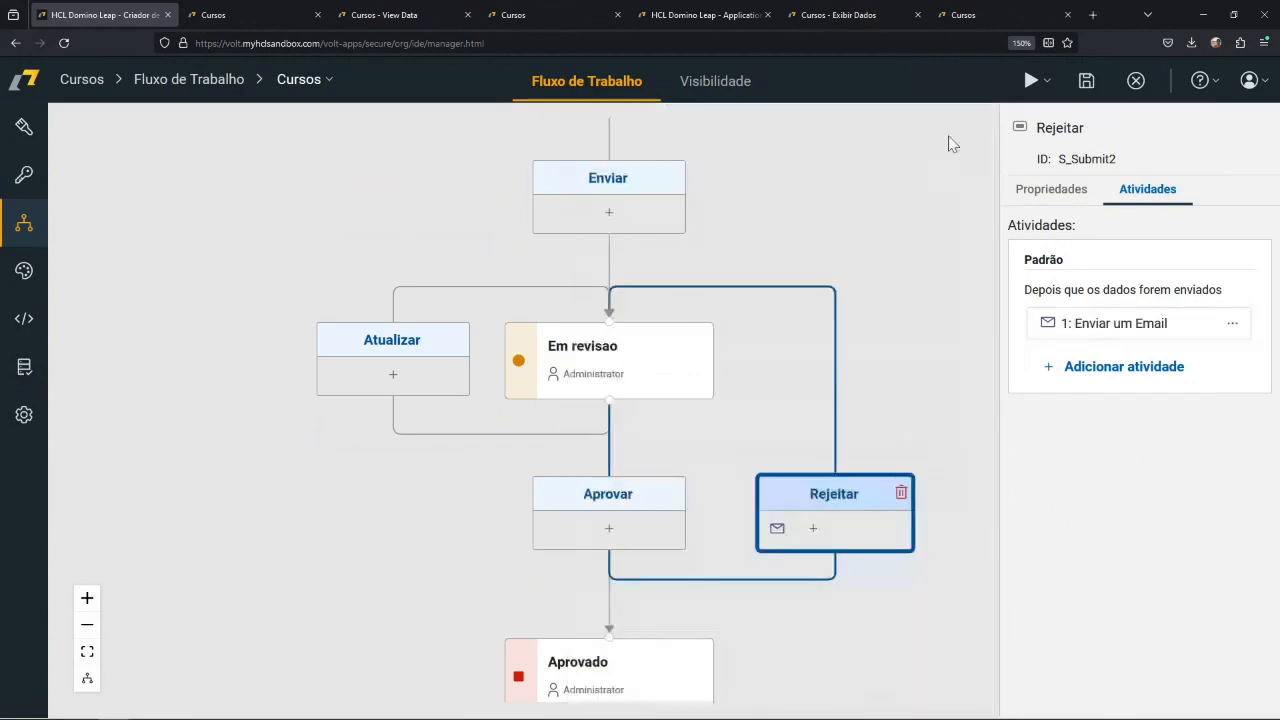
{"action": "left_click", "coordinate": [1233, 326]}
{"action": "left_click", "coordinate": [1150, 450]}
{"action": "left_click", "coordinate": [853, 463]}
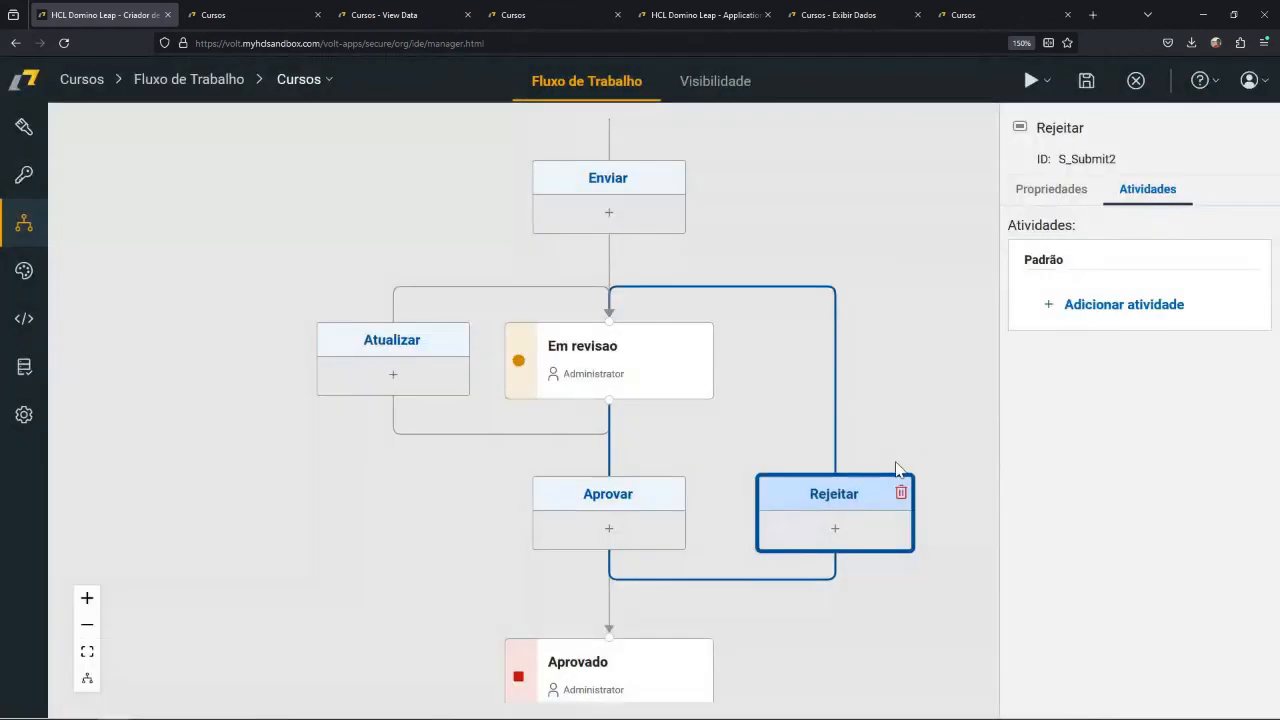
{"action": "left_click", "coordinate": [950, 386]}
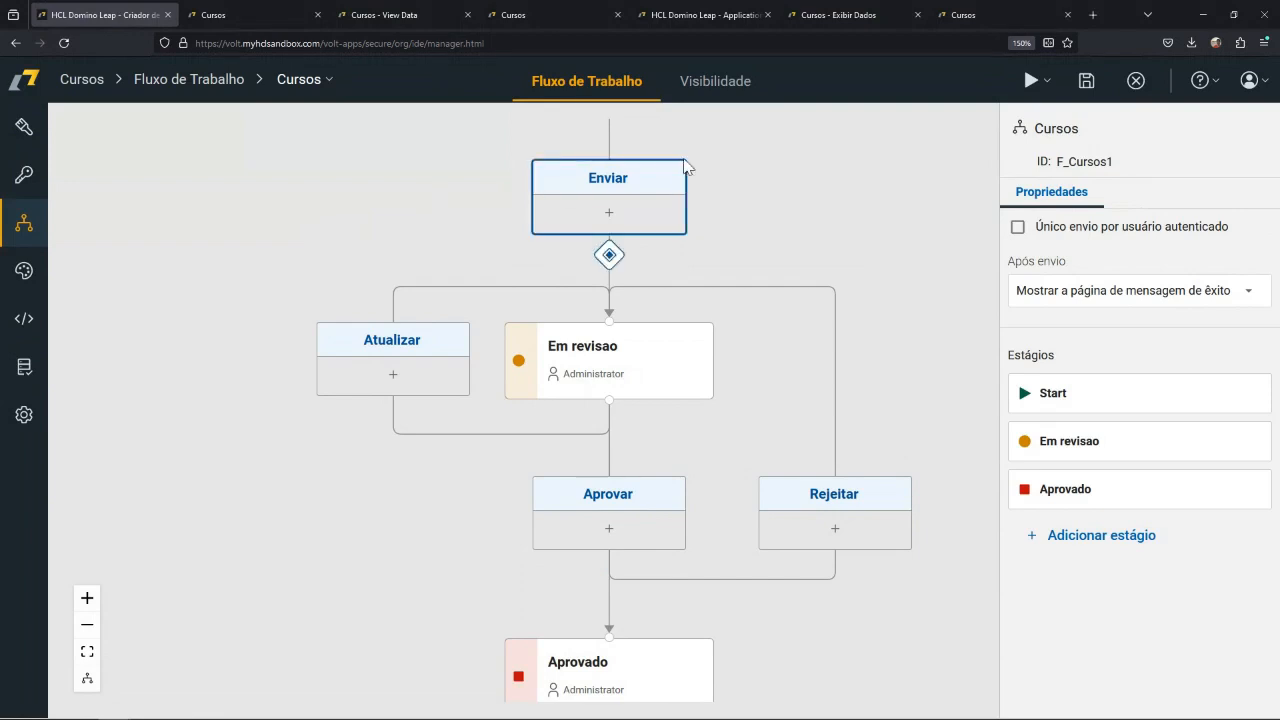
Examine the form's visibility and lock options per stage, covering the Em revisao and Aprovado stages.
{"action": "left_click", "coordinate": [722, 85]}
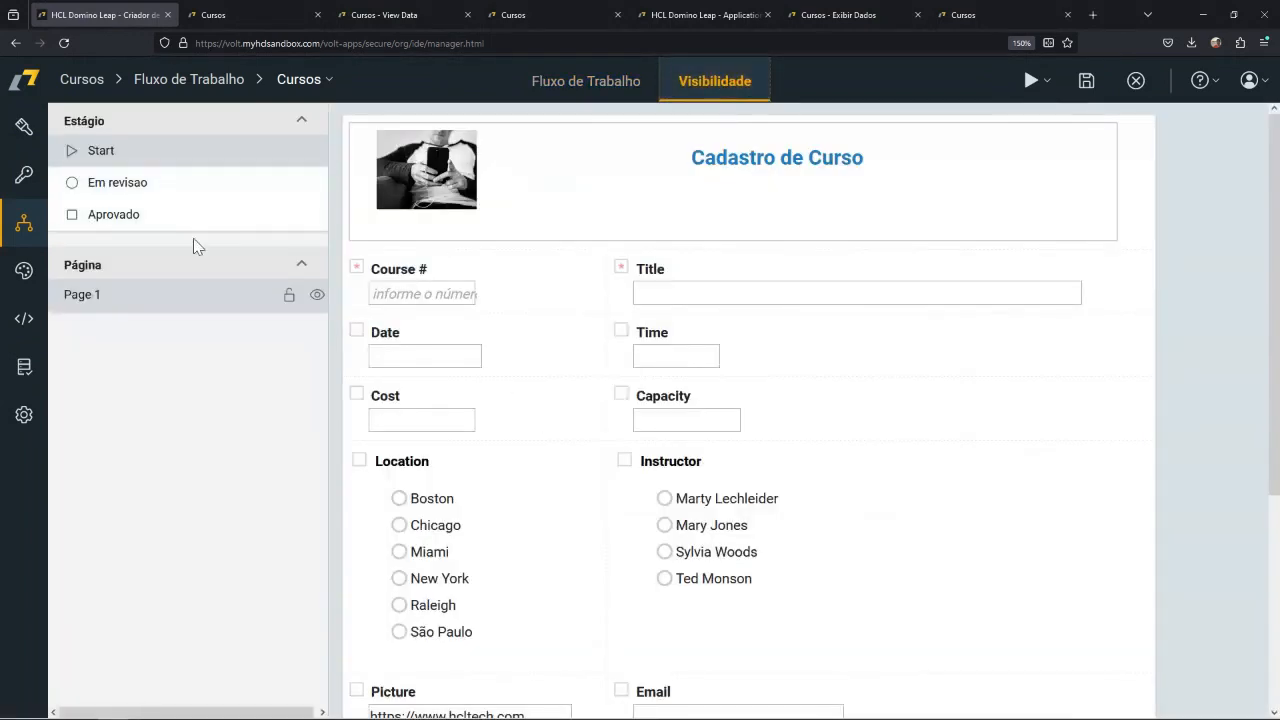
{"action": "left_click", "coordinate": [151, 192]}
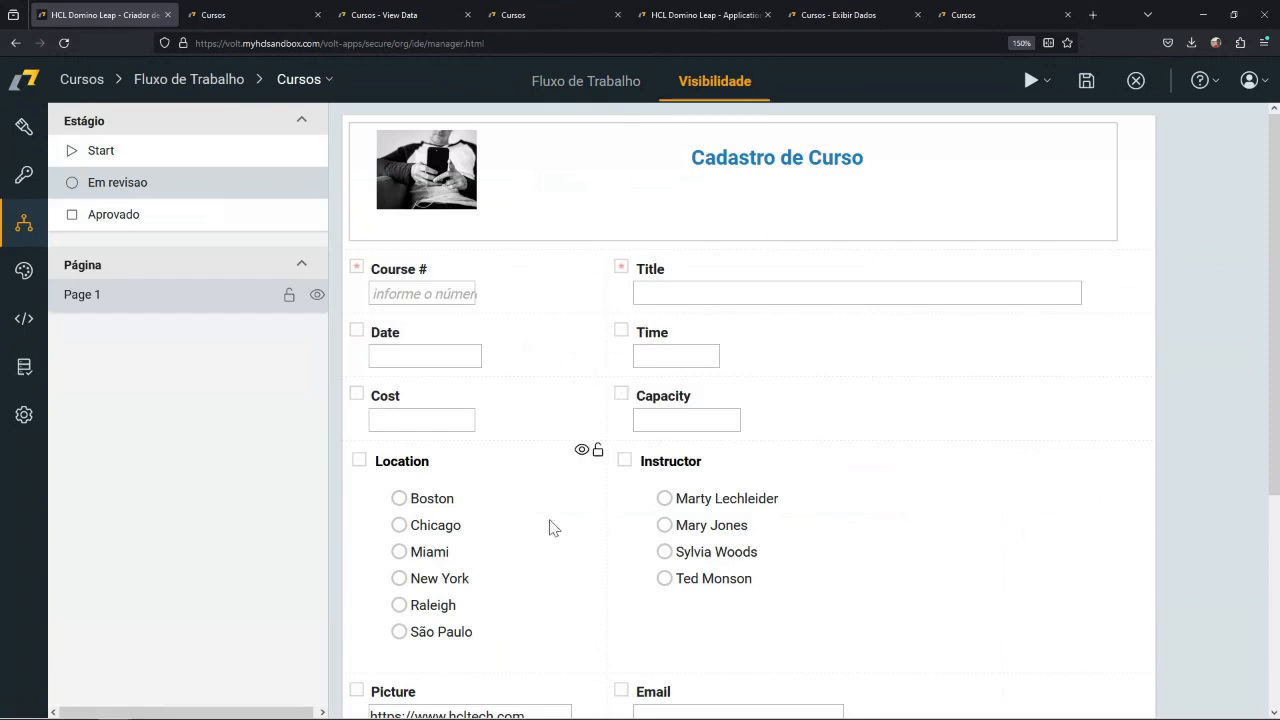
{"action": "scroll", "coordinate": [549, 528], "scroll_direction": "down", "scroll_amount": 3}
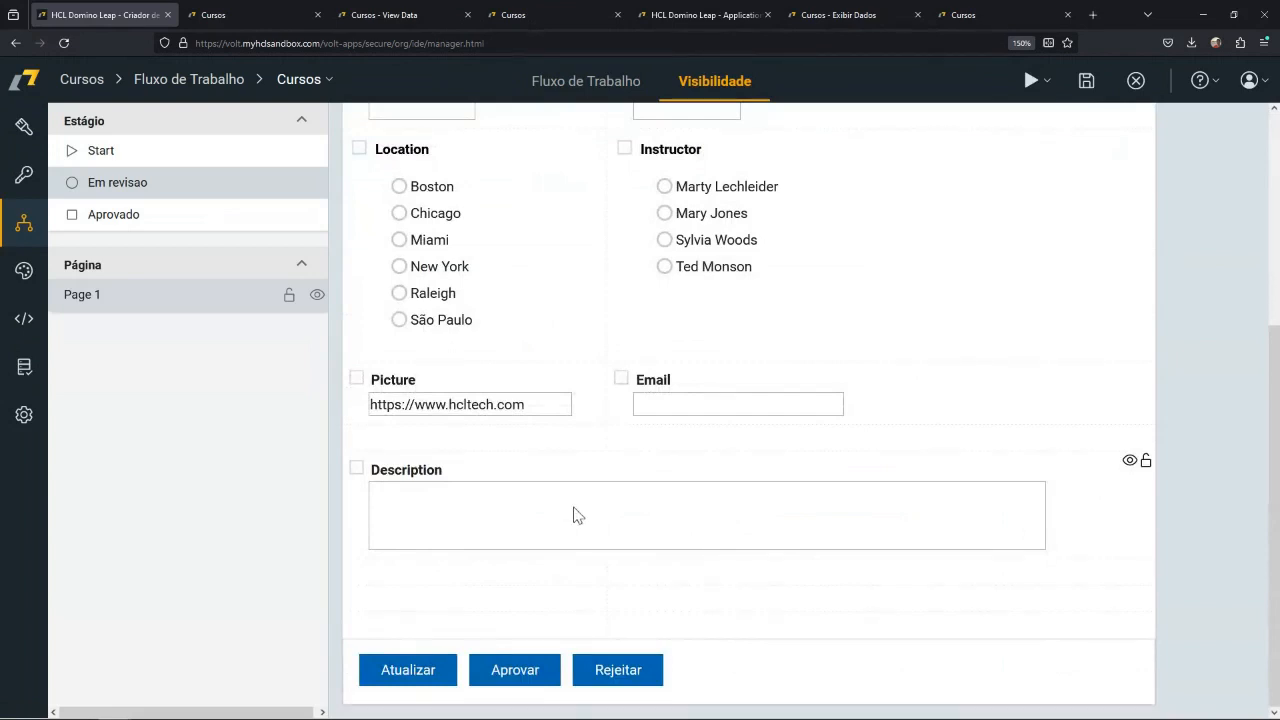
{"action": "scroll", "coordinate": [573, 515], "scroll_direction": "up", "scroll_amount": 3}
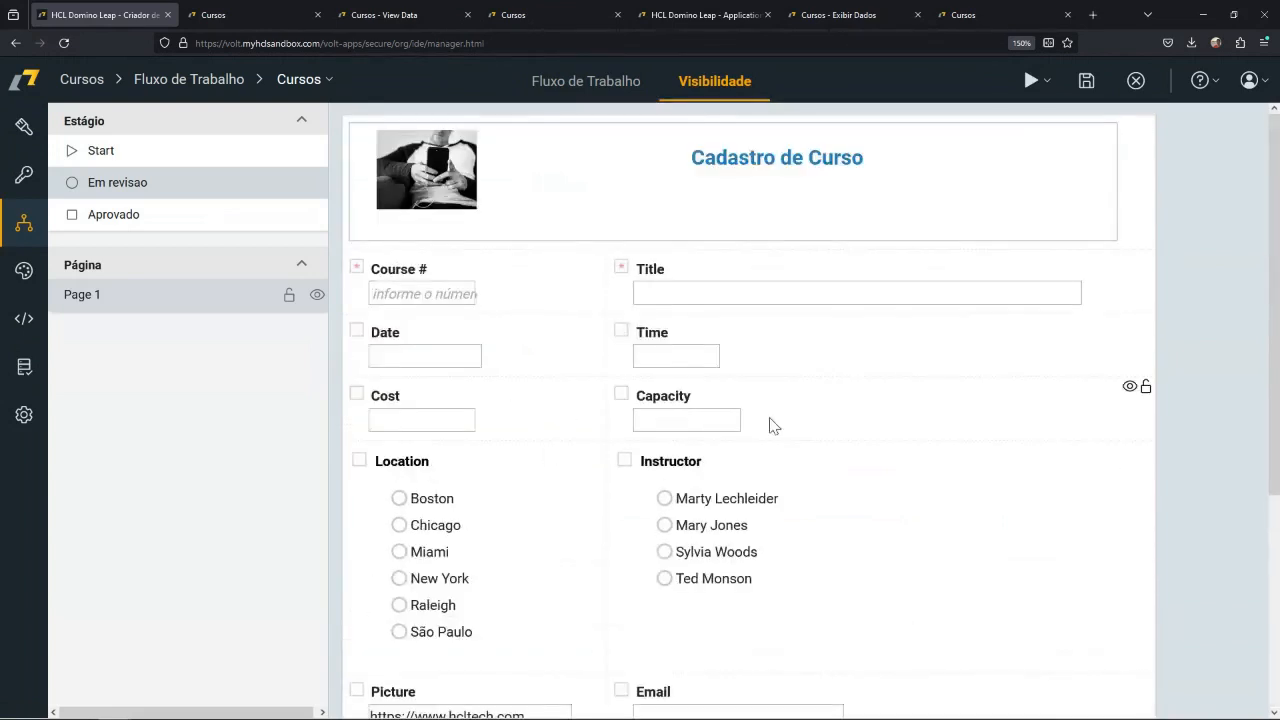
{"action": "scroll", "coordinate": [809, 518], "scroll_direction": "down", "scroll_amount": 3}
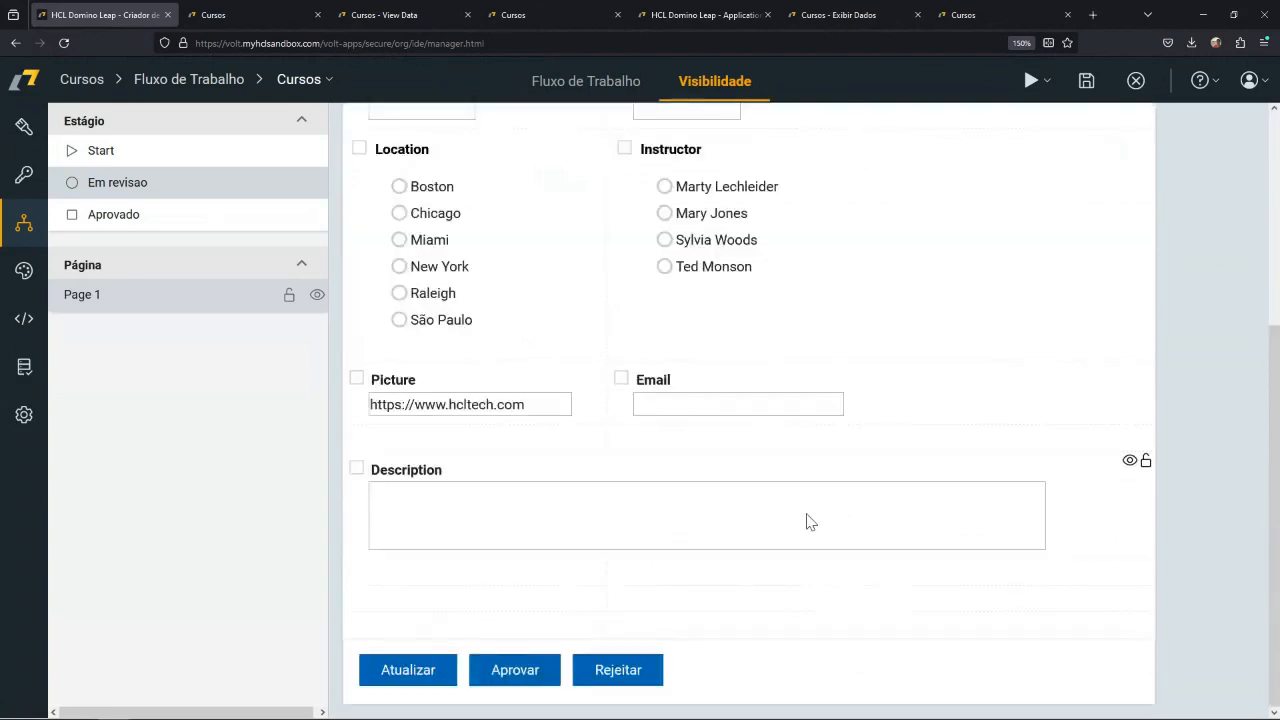
{"action": "scroll", "coordinate": [809, 520], "scroll_direction": "up", "scroll_amount": 3}
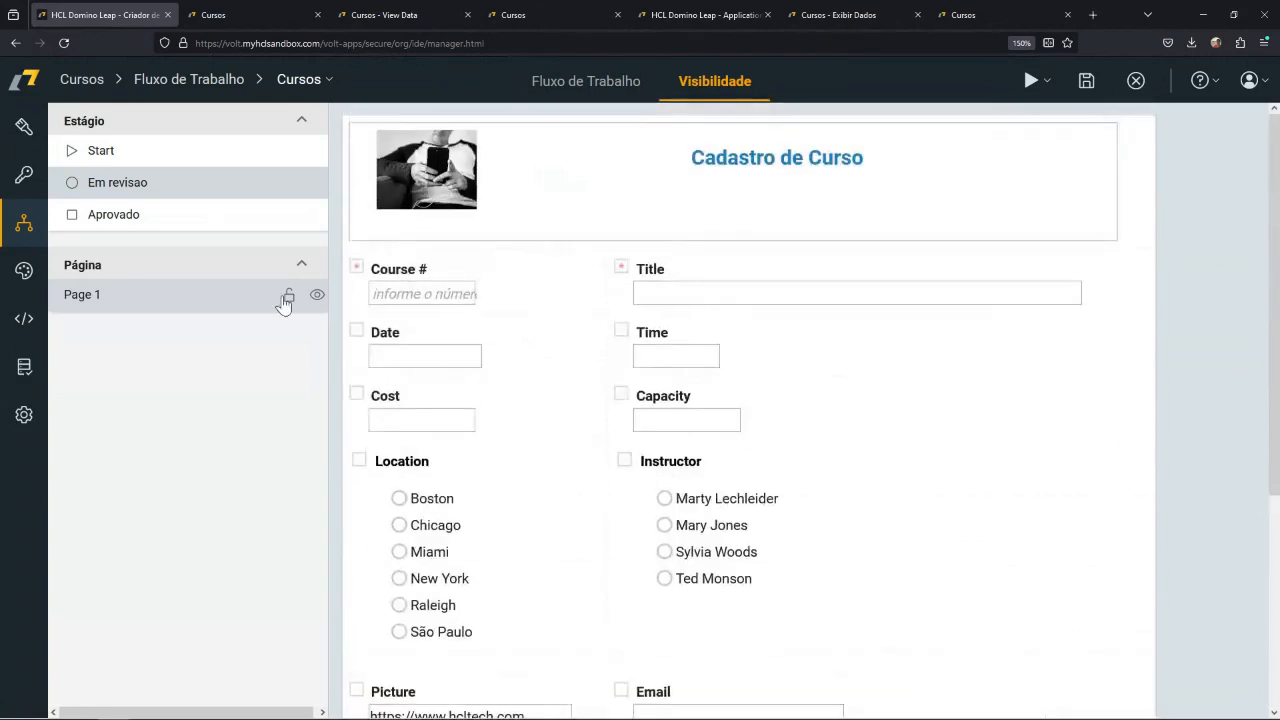
{"action": "left_click", "coordinate": [170, 218]}
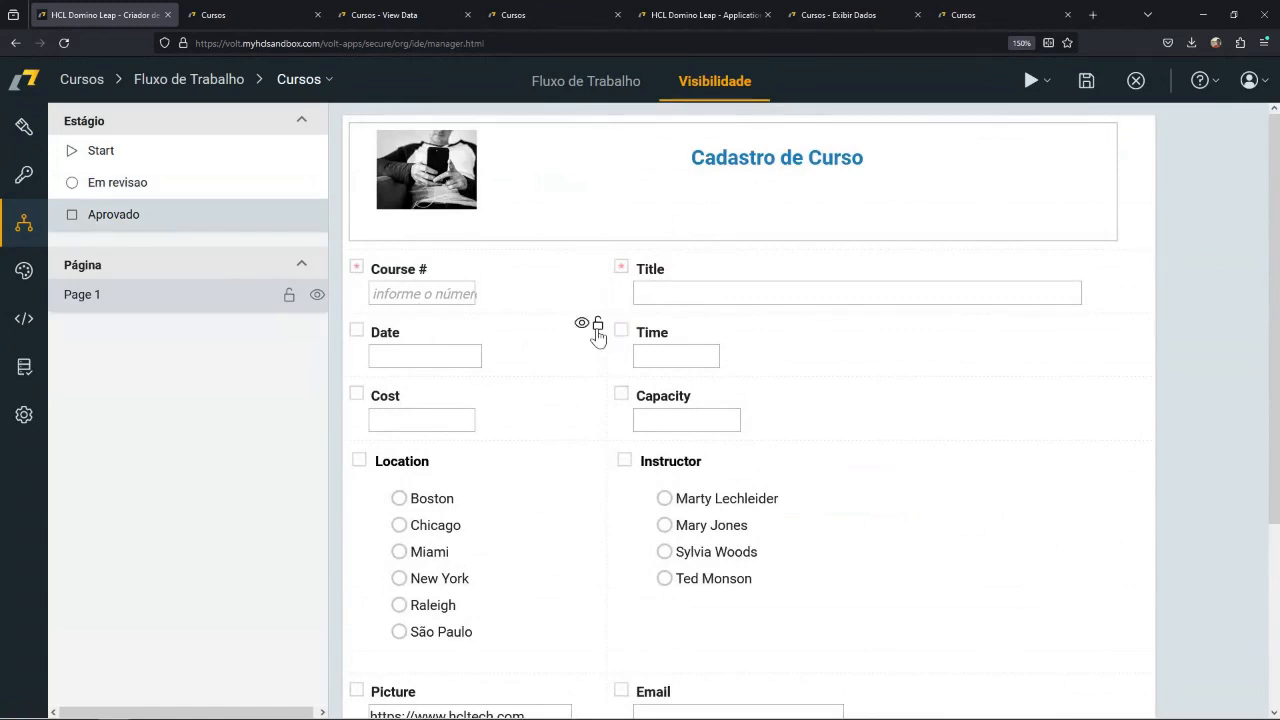
{"action": "scroll", "coordinate": [594, 397], "scroll_direction": "down", "scroll_amount": 2}
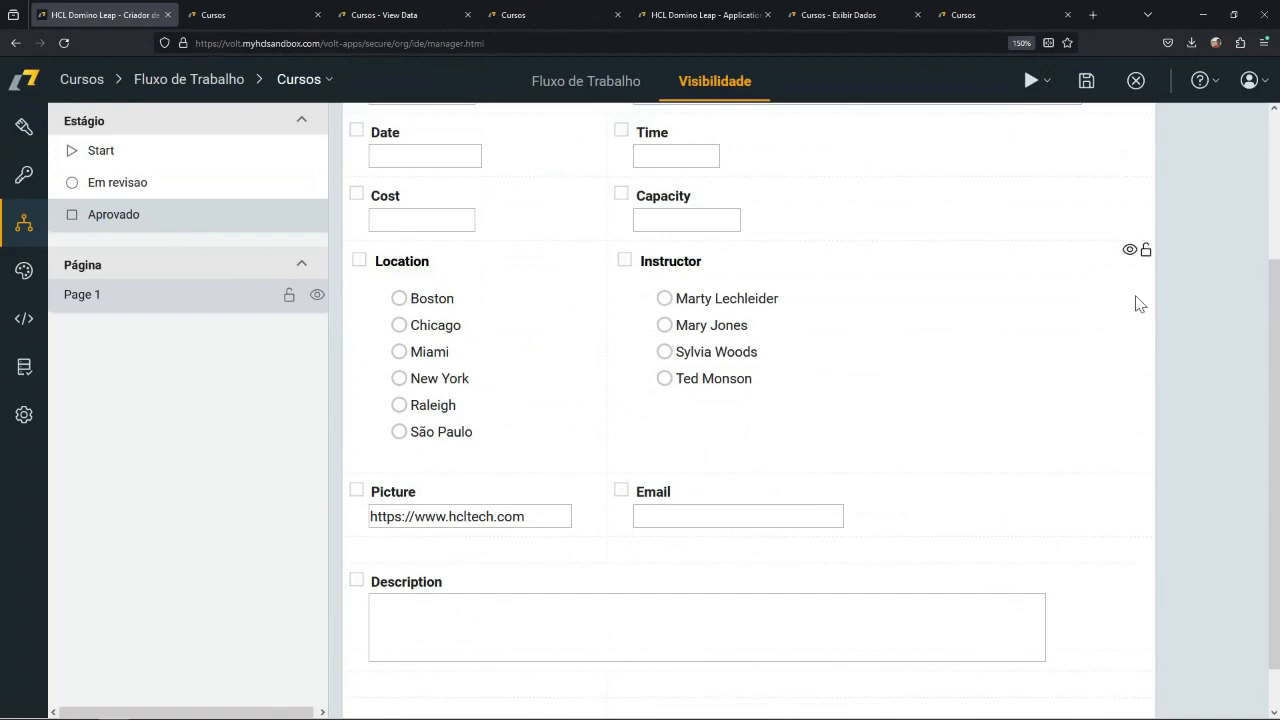
{"action": "scroll", "coordinate": [1121, 323], "scroll_direction": "up", "scroll_amount": 2}
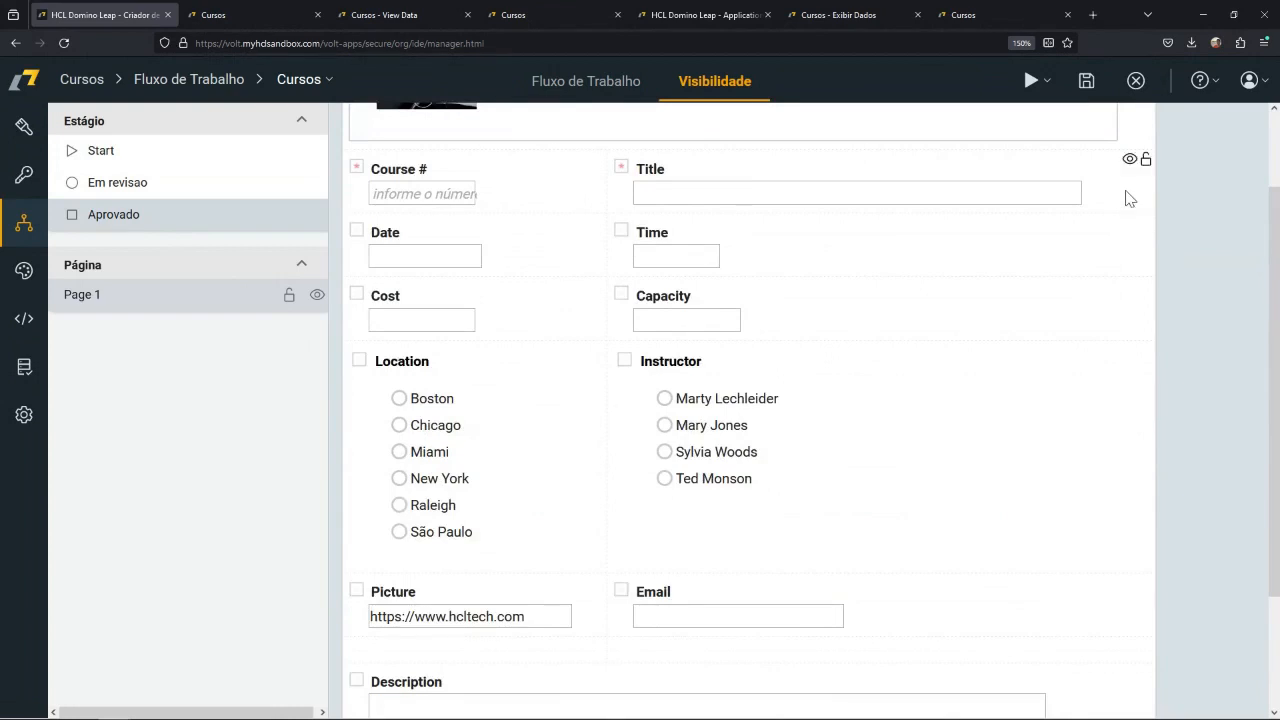
{"action": "scroll", "coordinate": [991, 357], "scroll_direction": "up", "scroll_amount": 2}
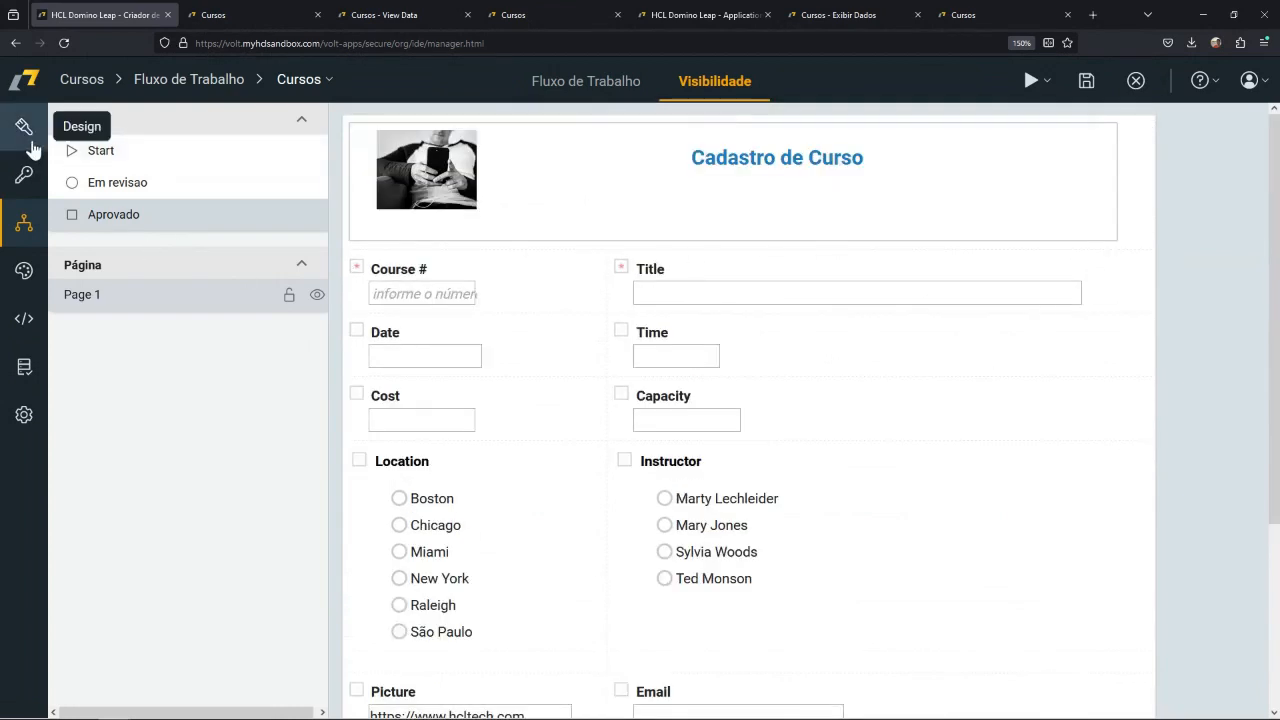
Add a fourth function named Aprovador to the application's access roles.
{"action": "left_click", "coordinate": [25, 180]}
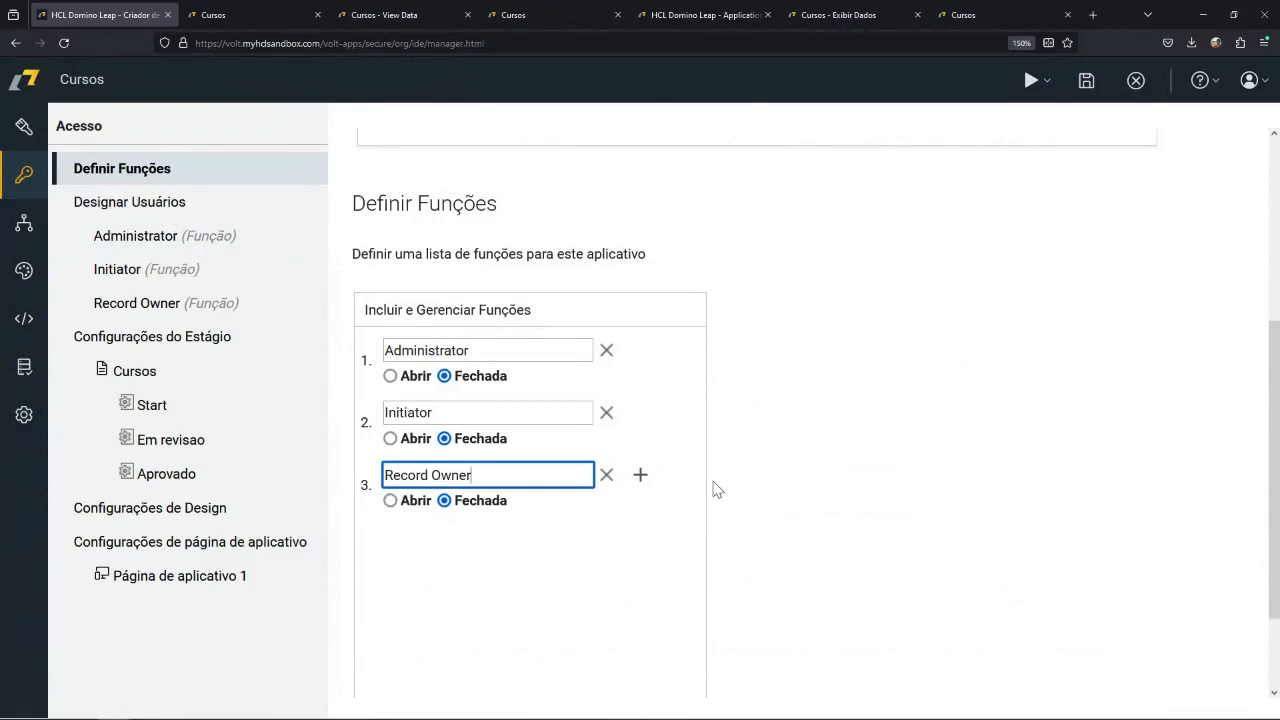
{"action": "left_click", "coordinate": [640, 476]}
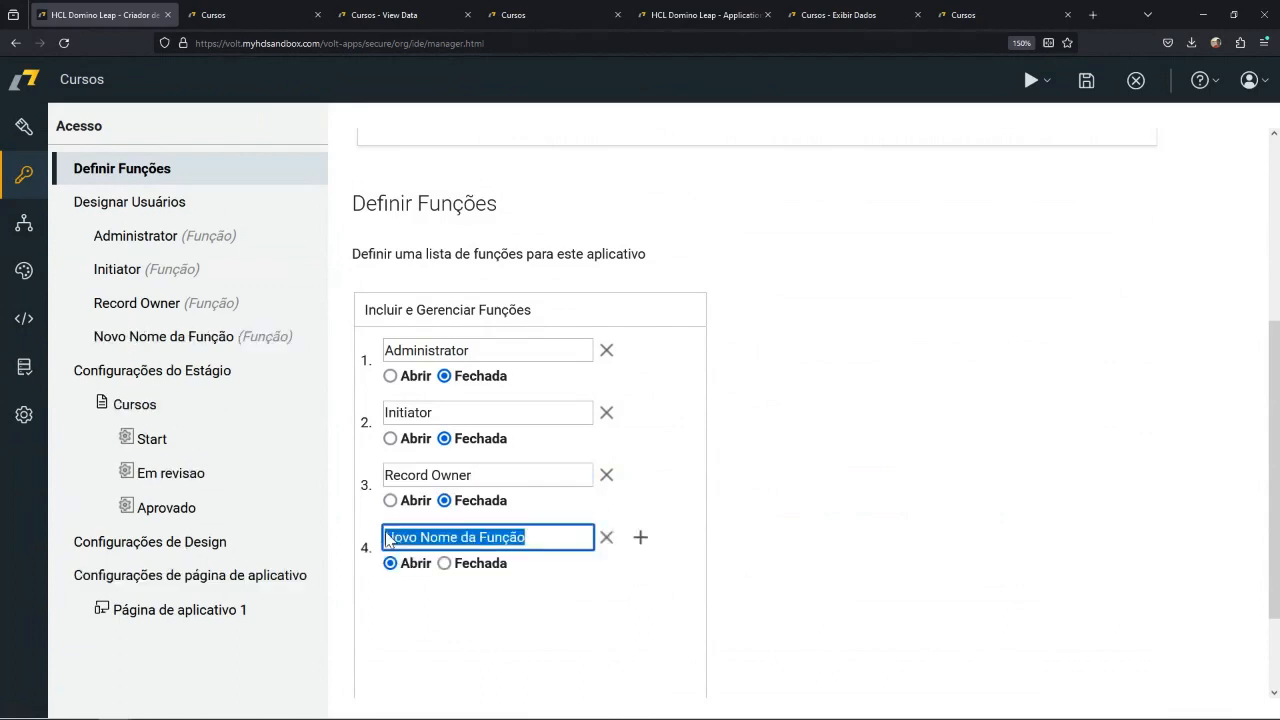
{"action": "type", "text": "Arp"}
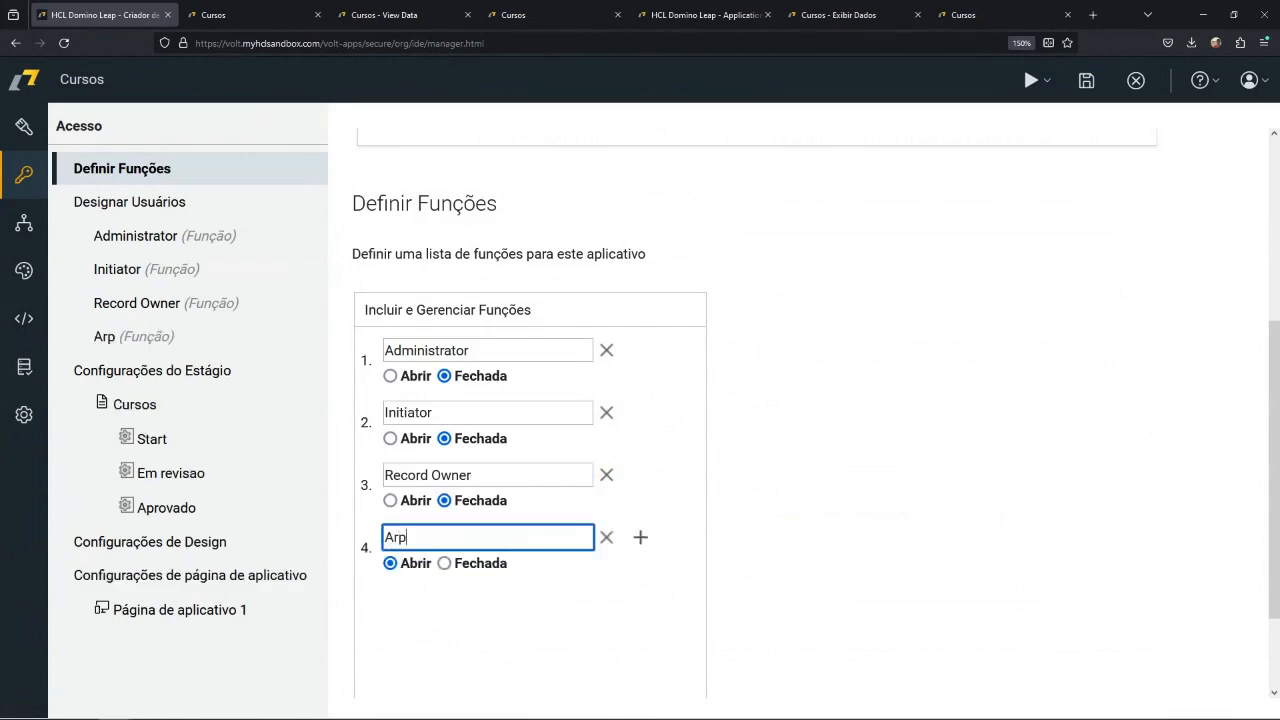
{"action": "key", "text": "BackSpace"}
{"action": "type", "text": "provador"}
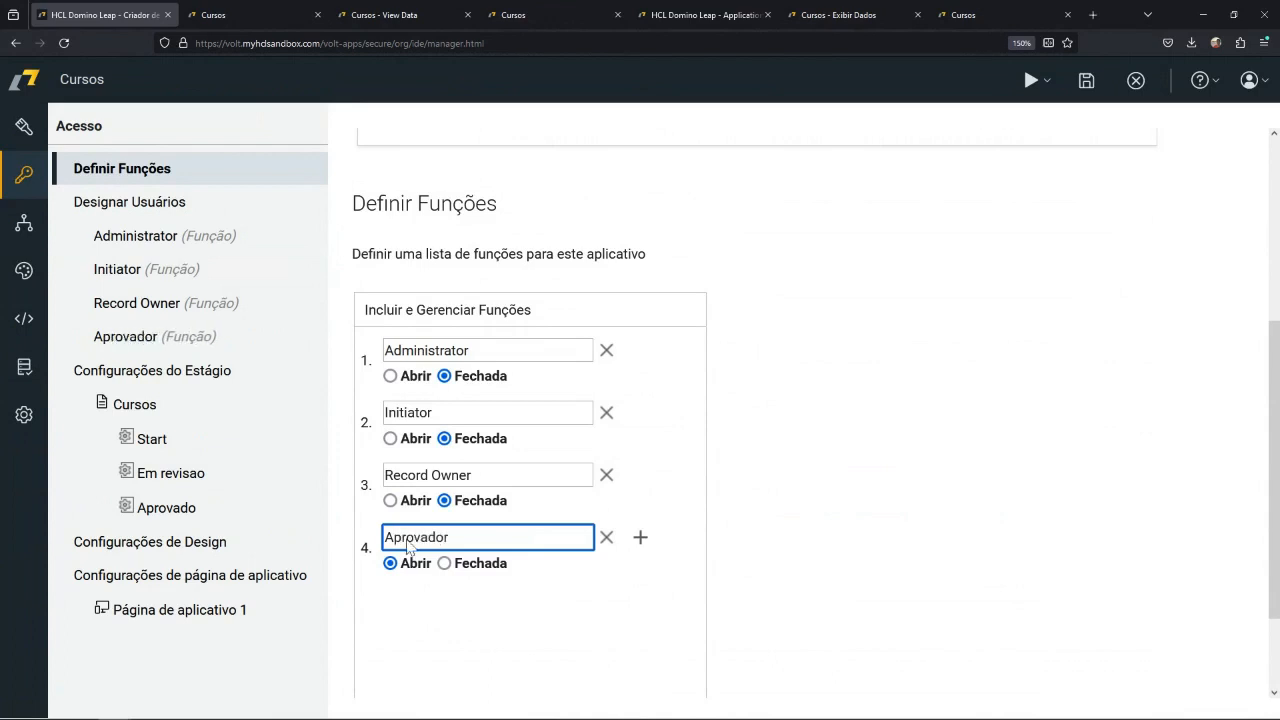
{"action": "left_click", "coordinate": [540, 638]}
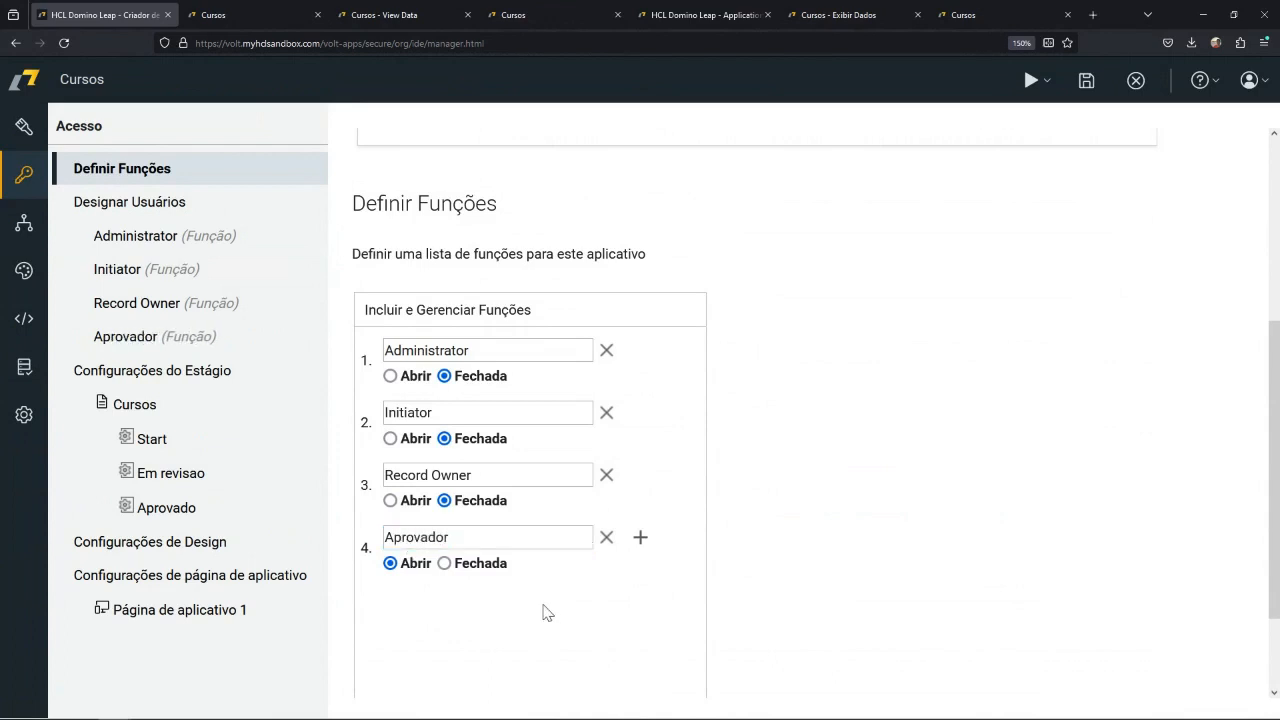
Search the individual users for the approver by name and add that person as a member of the Aprovador function.
{"action": "left_click", "coordinate": [152, 440]}
{"action": "left_click", "coordinate": [126, 336]}
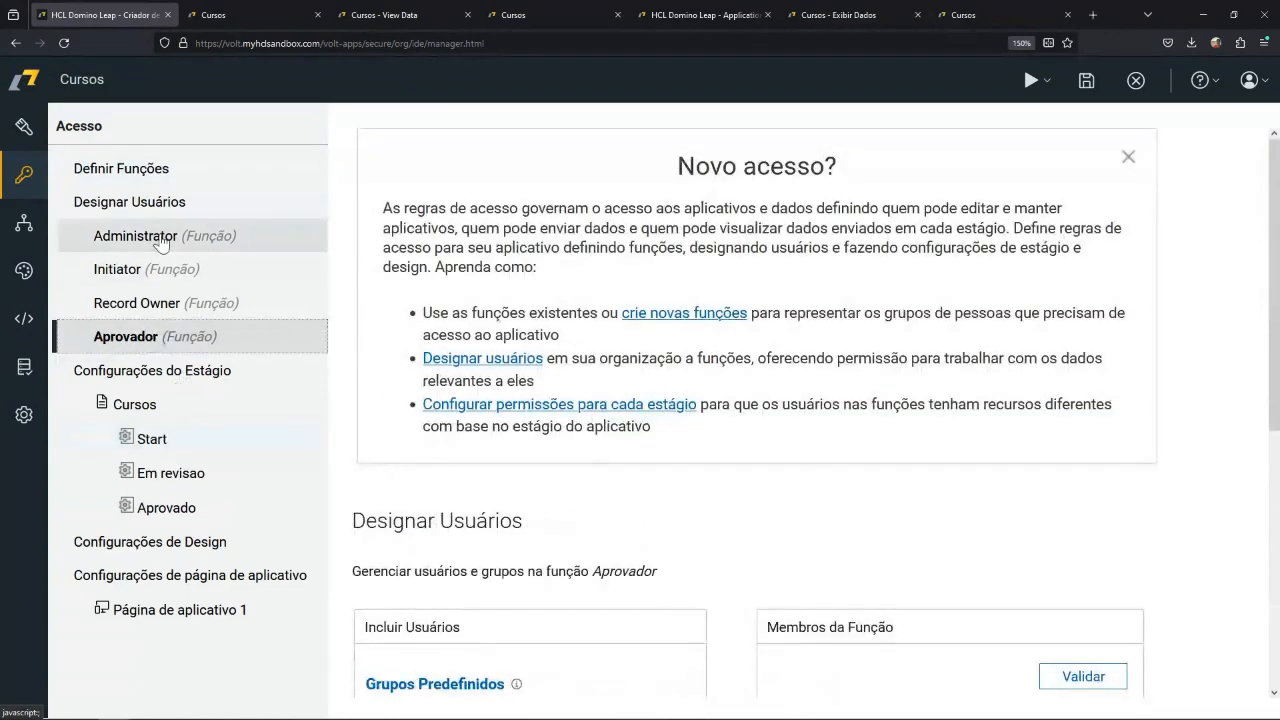
{"action": "left_click", "coordinate": [150, 269]}
{"action": "left_click", "coordinate": [155, 303]}
{"action": "left_click", "coordinate": [158, 340]}
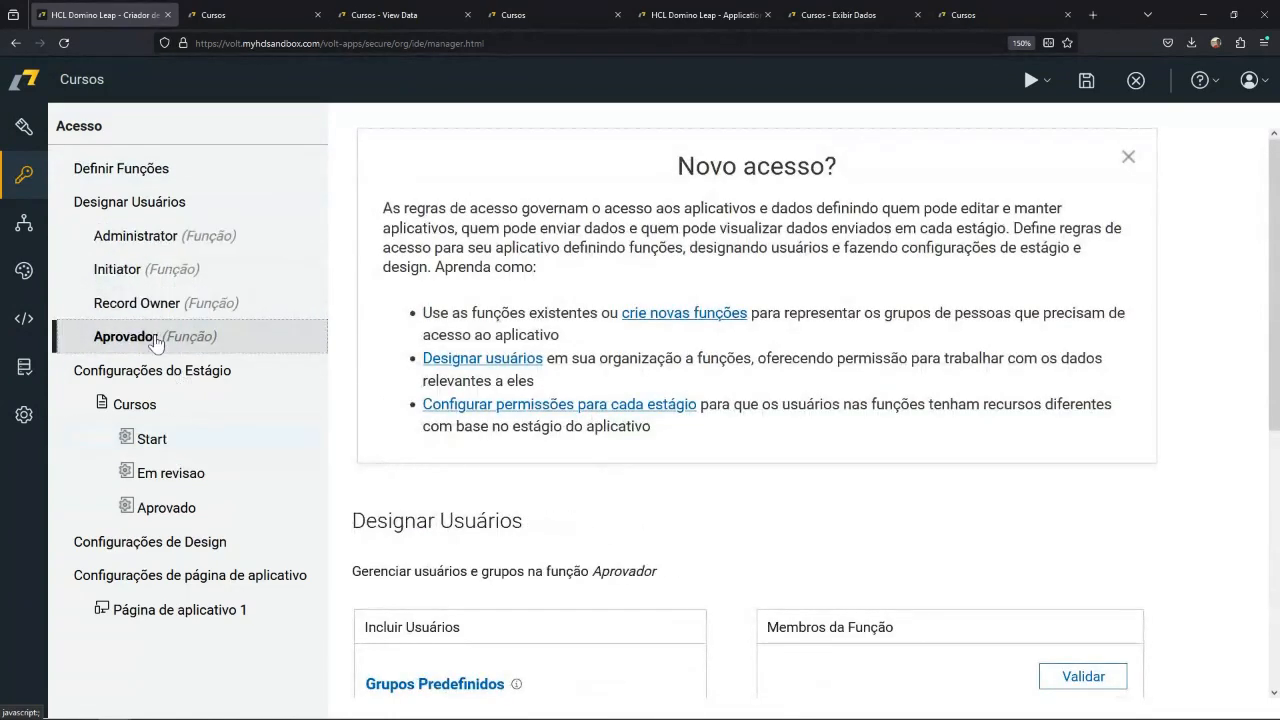
{"action": "scroll", "coordinate": [569, 494], "scroll_direction": "down", "scroll_amount": 3}
{"action": "left_click", "coordinate": [534, 503]}
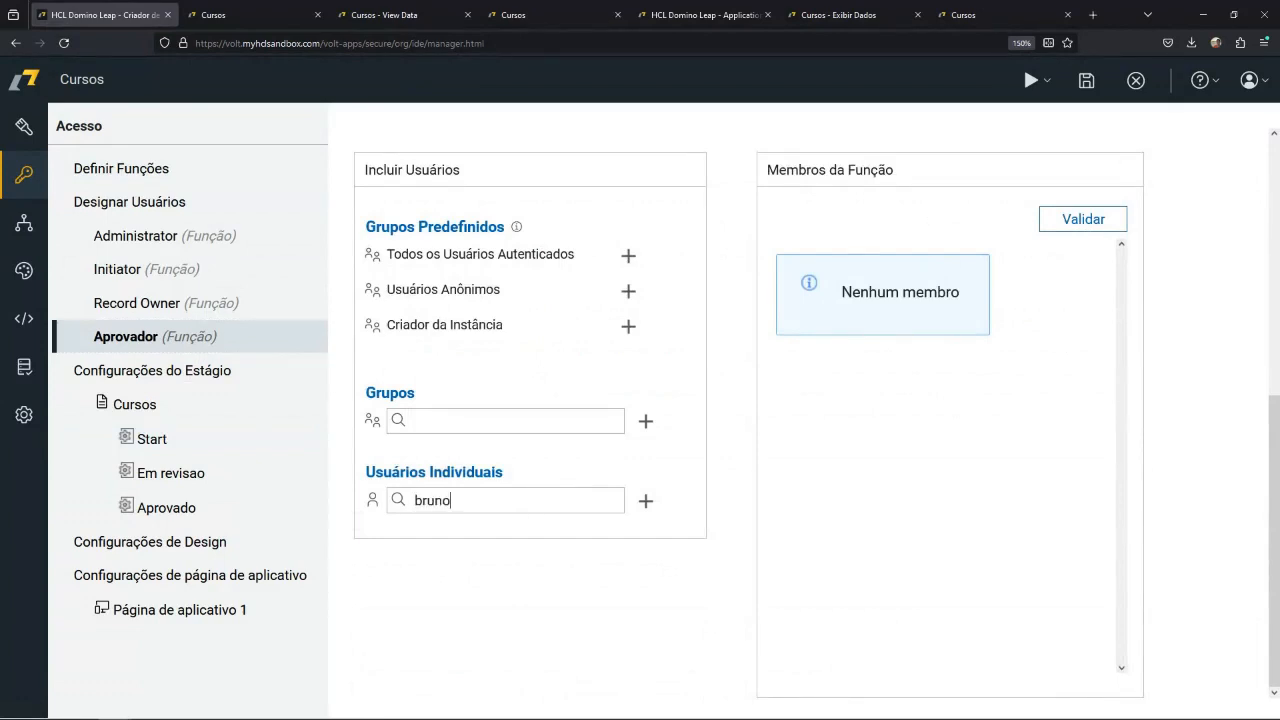
{"action": "type", "text": "bruno"}
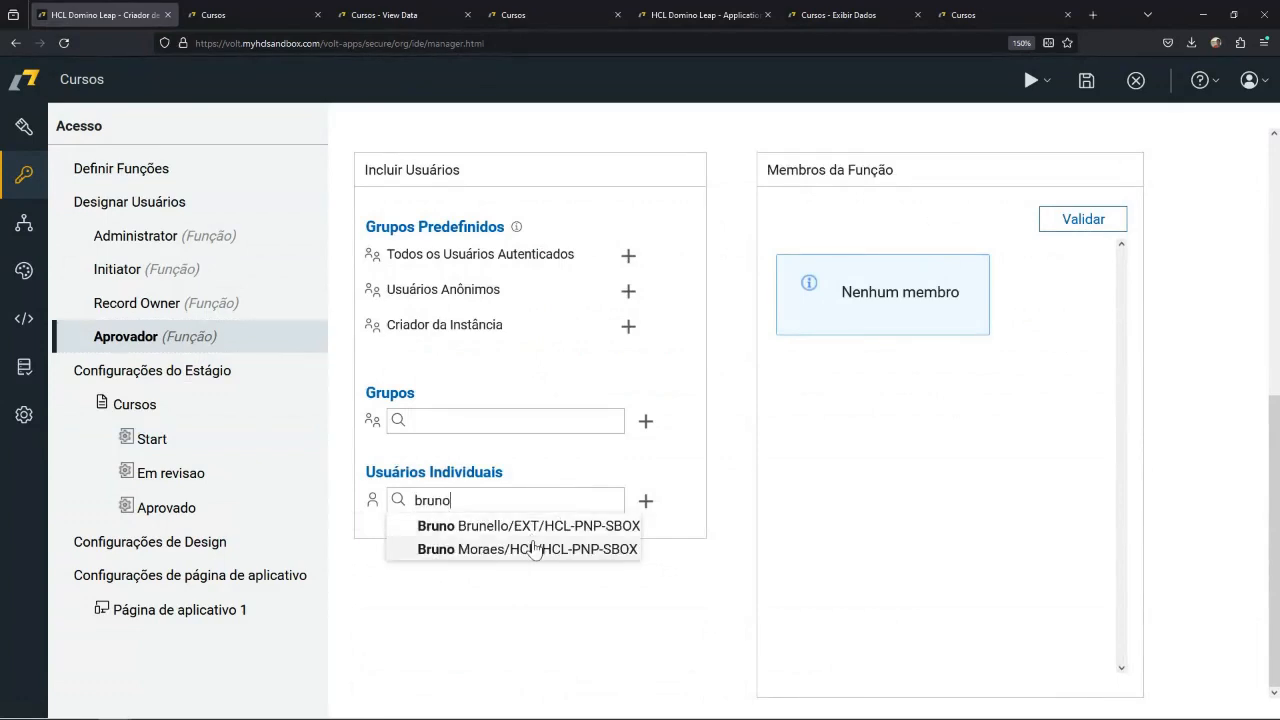
{"action": "left_click", "coordinate": [532, 548]}
{"action": "left_click", "coordinate": [646, 506]}
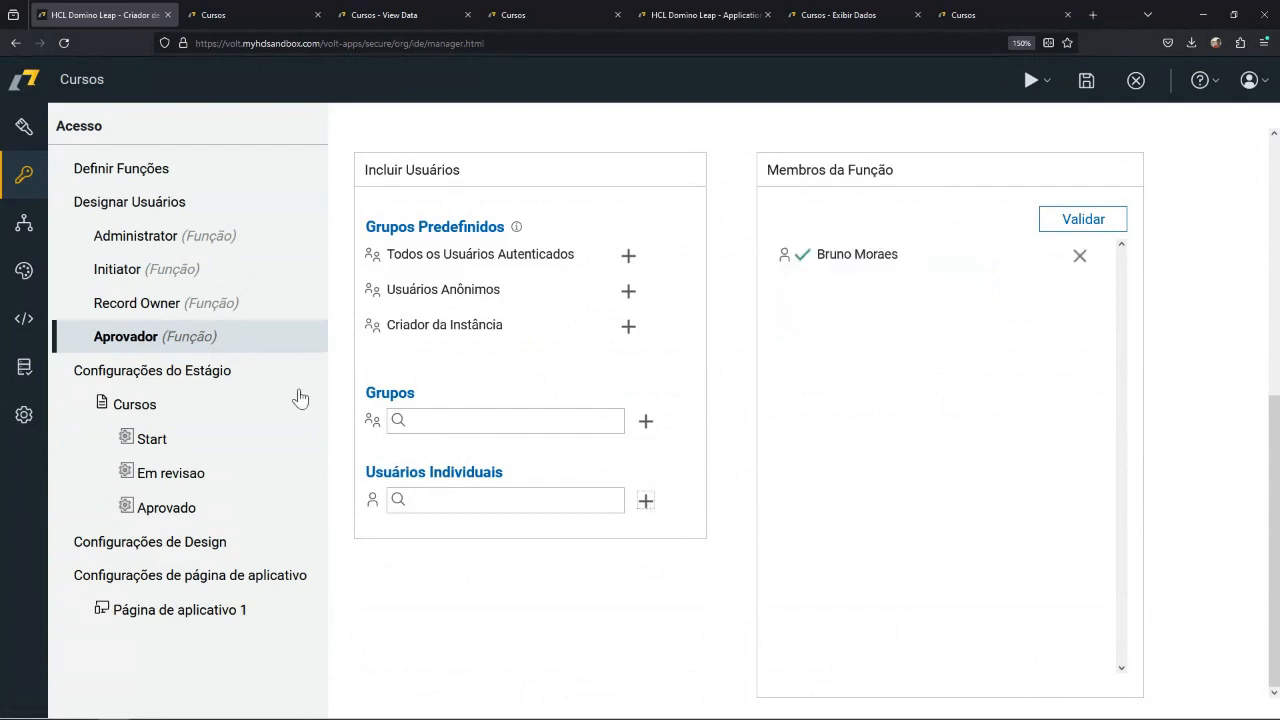
Compare the Start and Em revisao stage permissions, and grant Record Owner the Atualizar permission in Em revisao.
{"action": "left_click", "coordinate": [205, 476]}
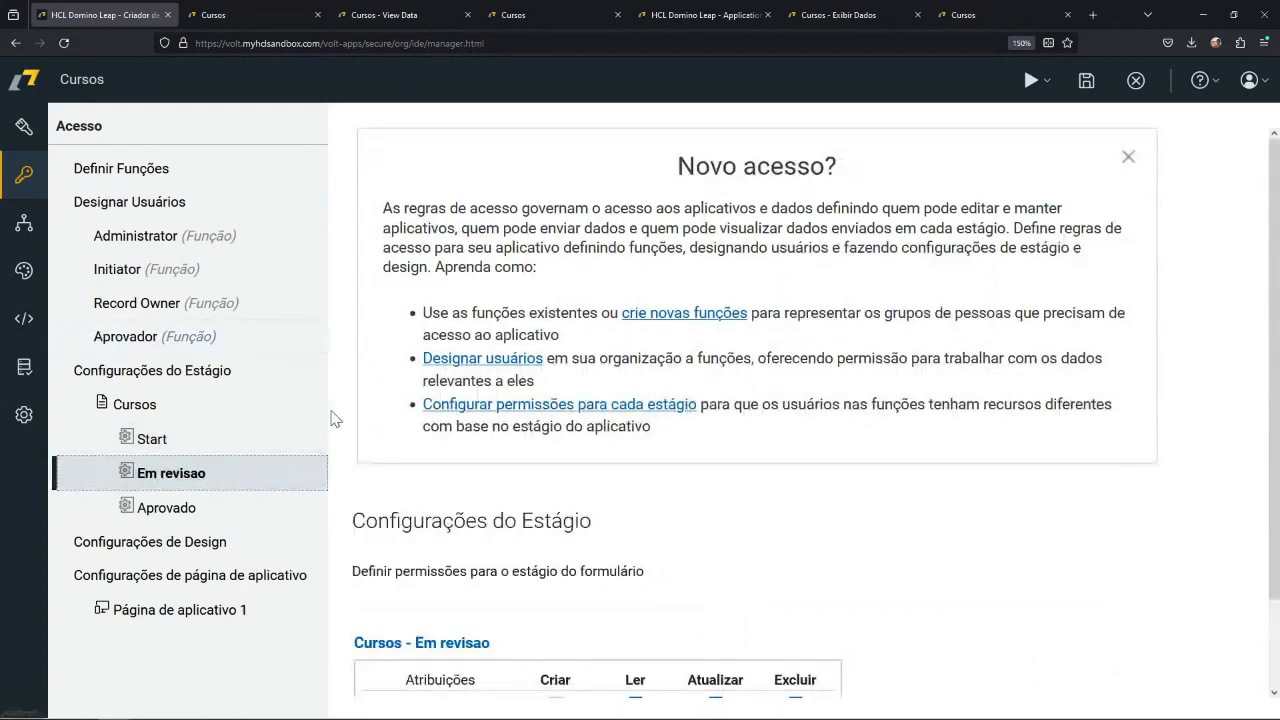
{"action": "scroll", "coordinate": [784, 524], "scroll_direction": "down", "scroll_amount": 2}
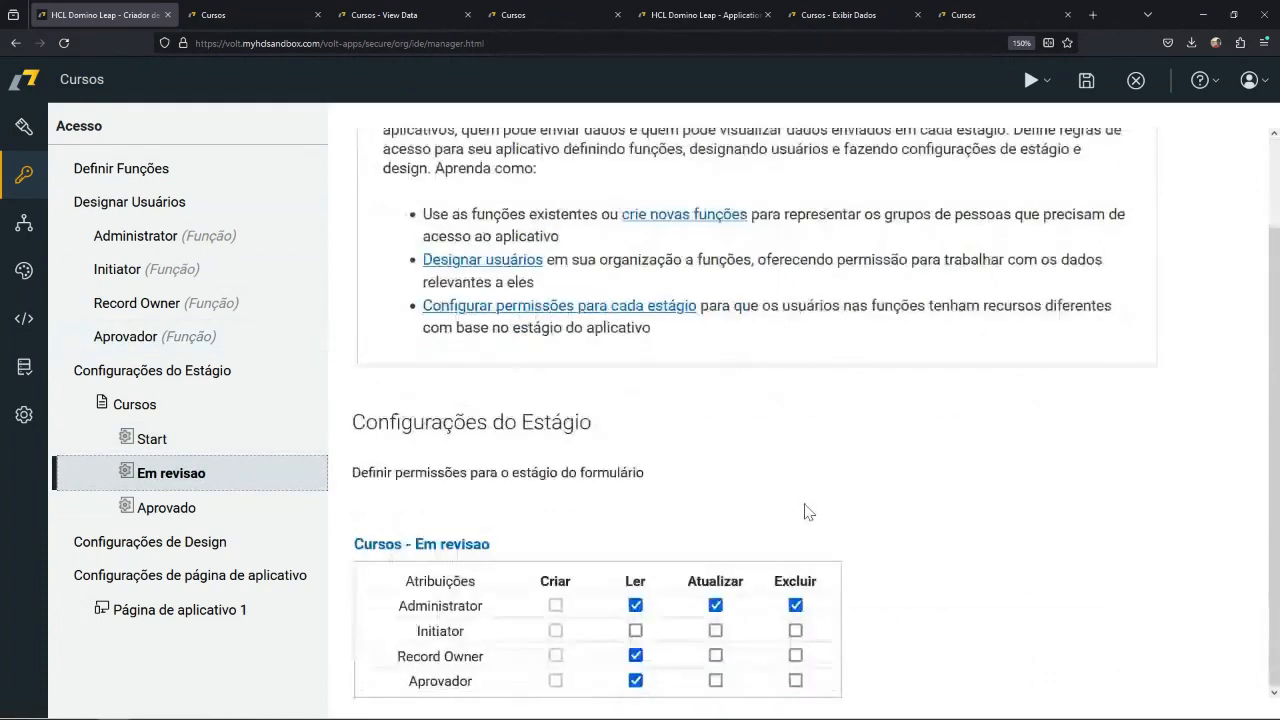
{"action": "left_click", "coordinate": [208, 449]}
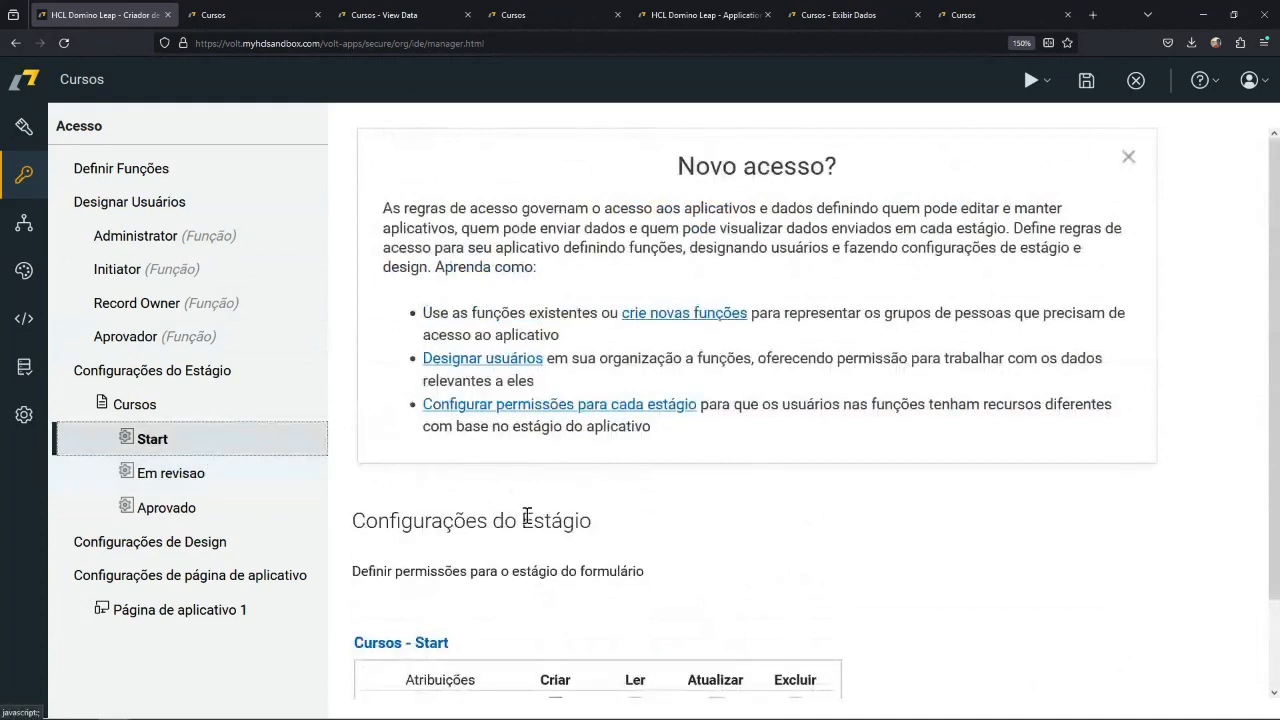
{"action": "scroll", "coordinate": [510, 530], "scroll_direction": "down", "scroll_amount": 2}
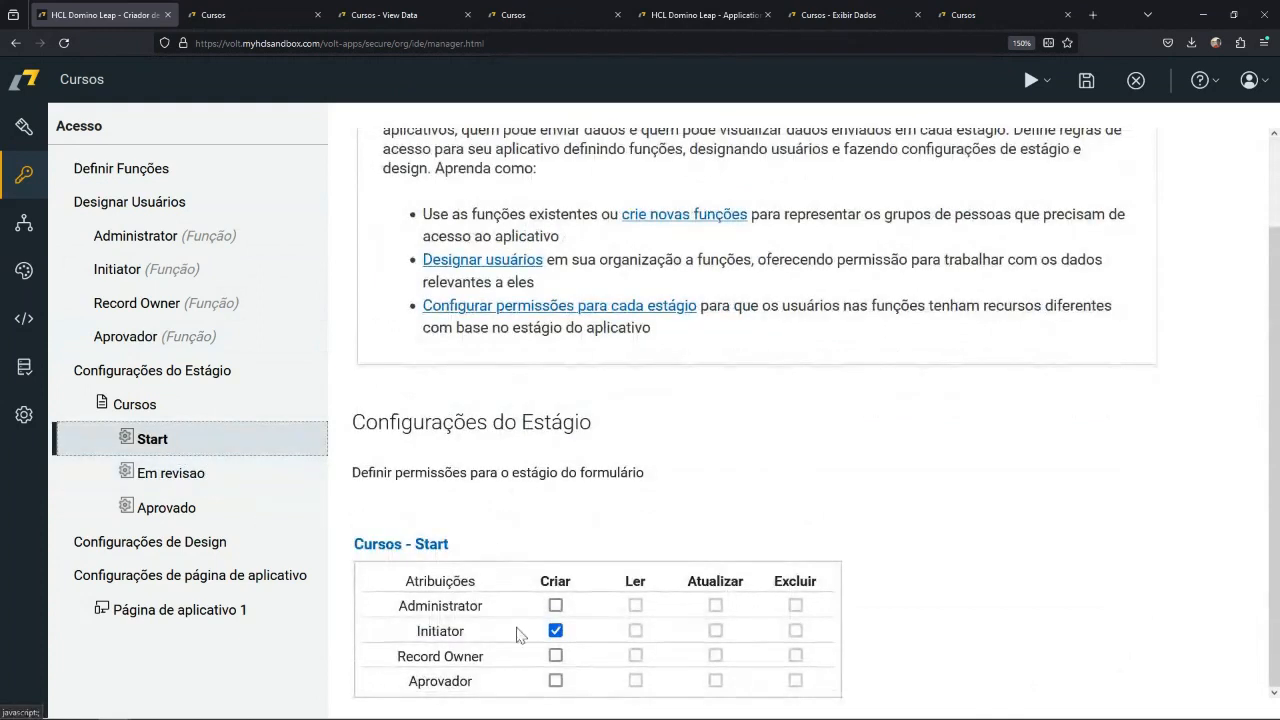
{"action": "left_click", "coordinate": [211, 480]}
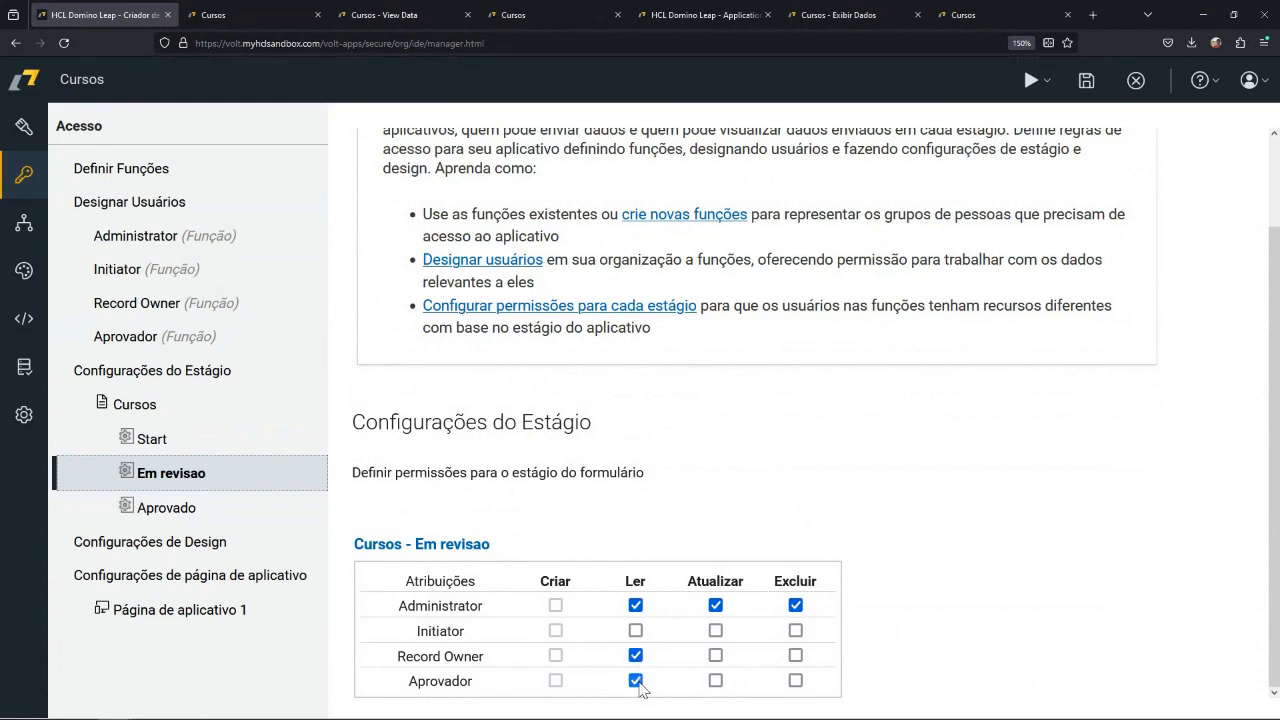
{"action": "left_click", "coordinate": [715, 655]}
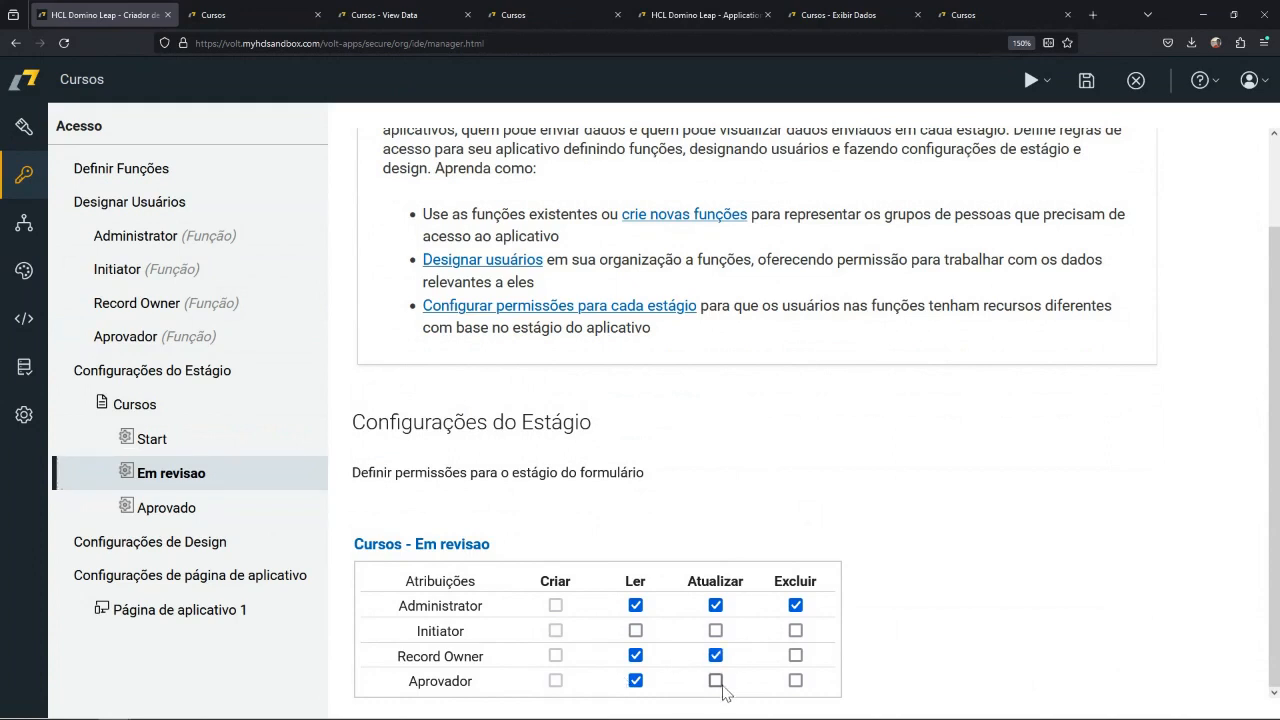
Check the permissions of the Aprovado stage, and close the Cursos application with its changes saved.
{"action": "left_click", "coordinate": [205, 518]}
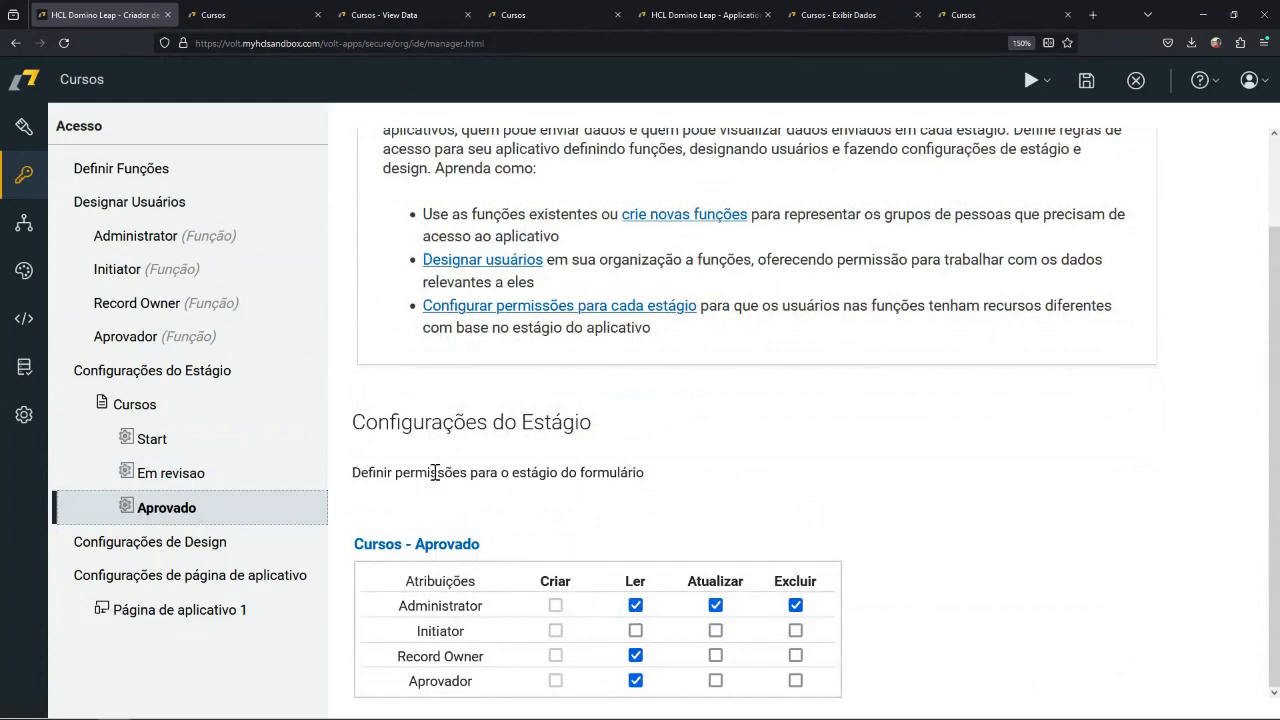
{"action": "scroll", "coordinate": [388, 471], "scroll_direction": "up", "scroll_amount": 2}
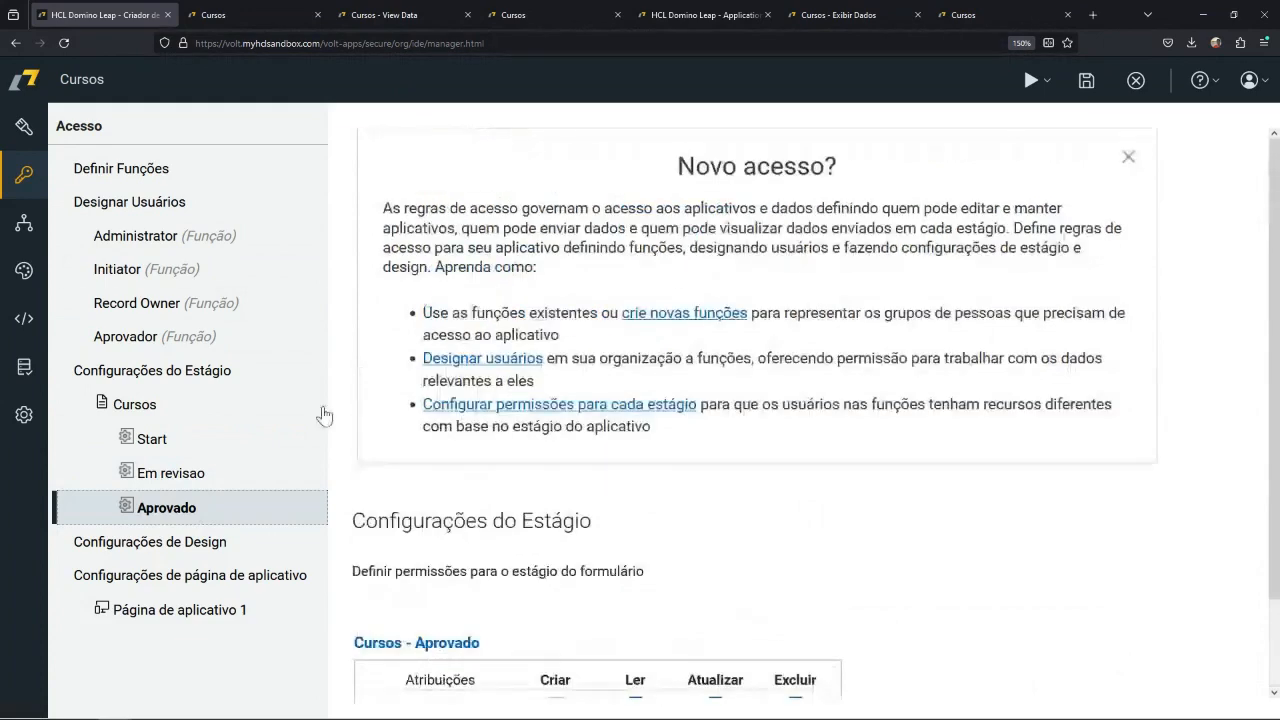
{"action": "left_click", "coordinate": [26, 130]}
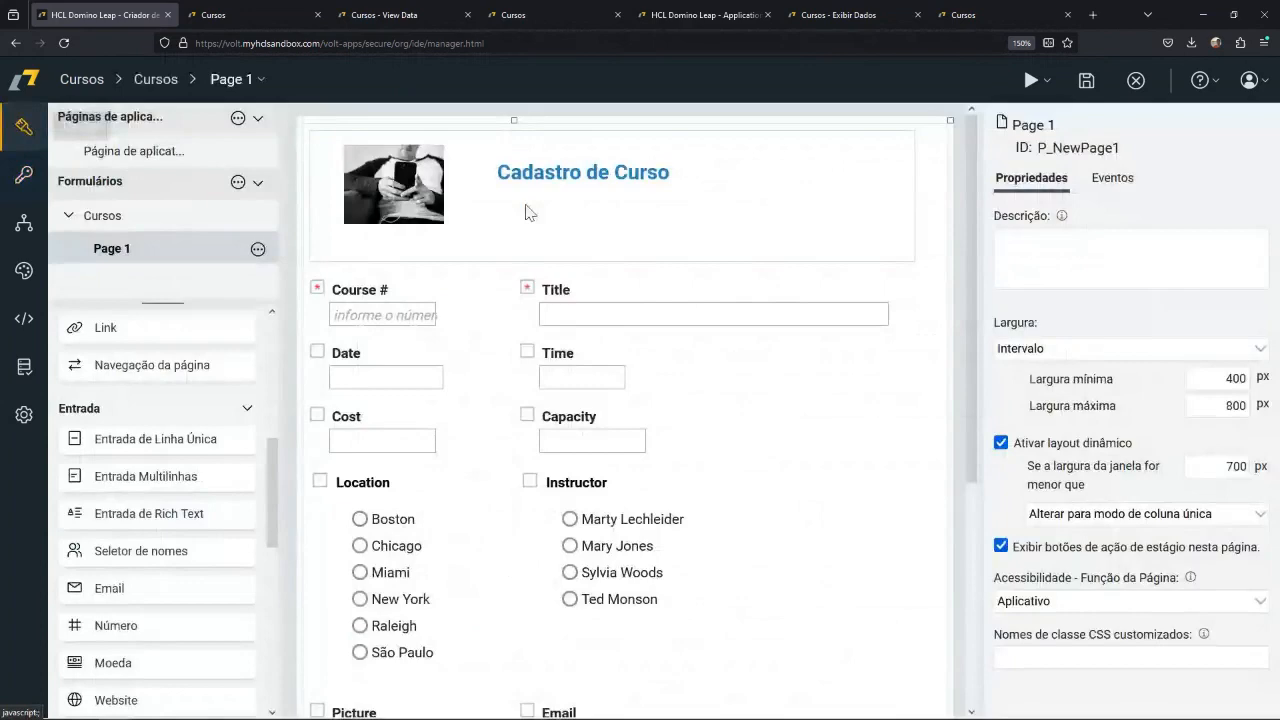
{"action": "left_click", "coordinate": [1135, 90]}
{"action": "left_click", "coordinate": [570, 435]}
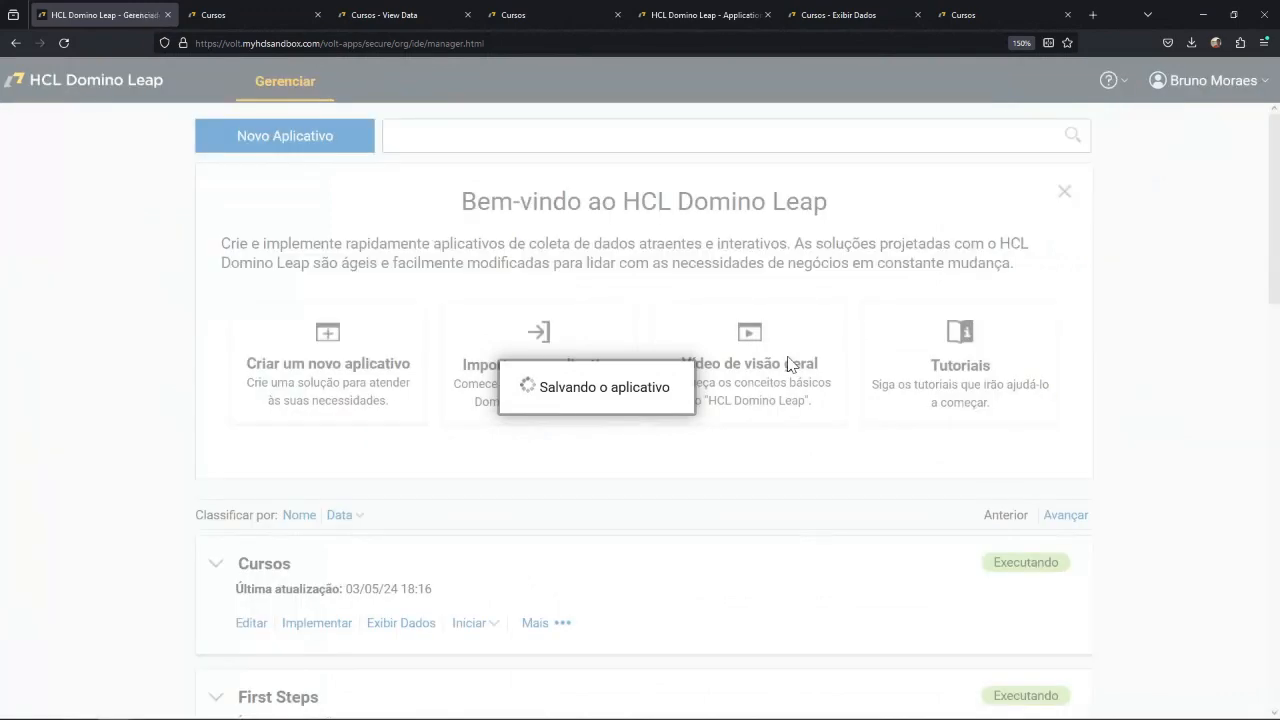
Reopen the deployed Cursos application for editing and go to Página de aplicativo 1.
{"action": "left_click", "coordinate": [254, 623]}
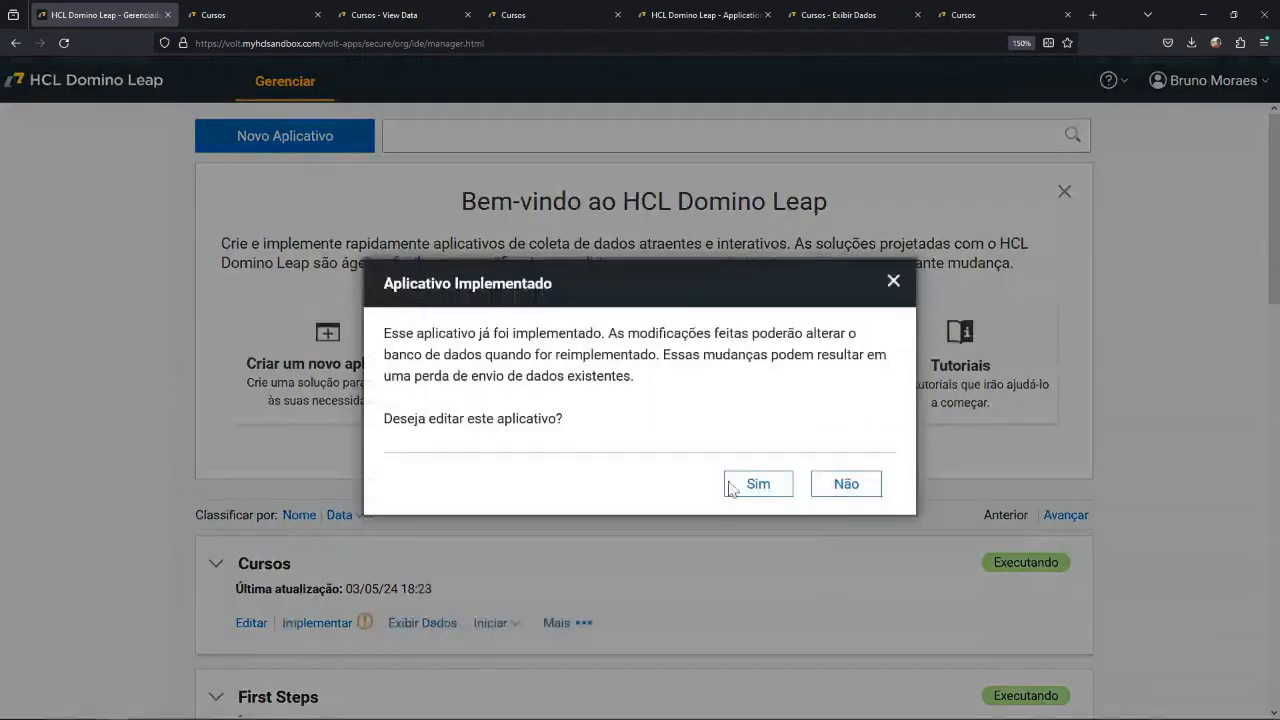
{"action": "left_click", "coordinate": [765, 483]}
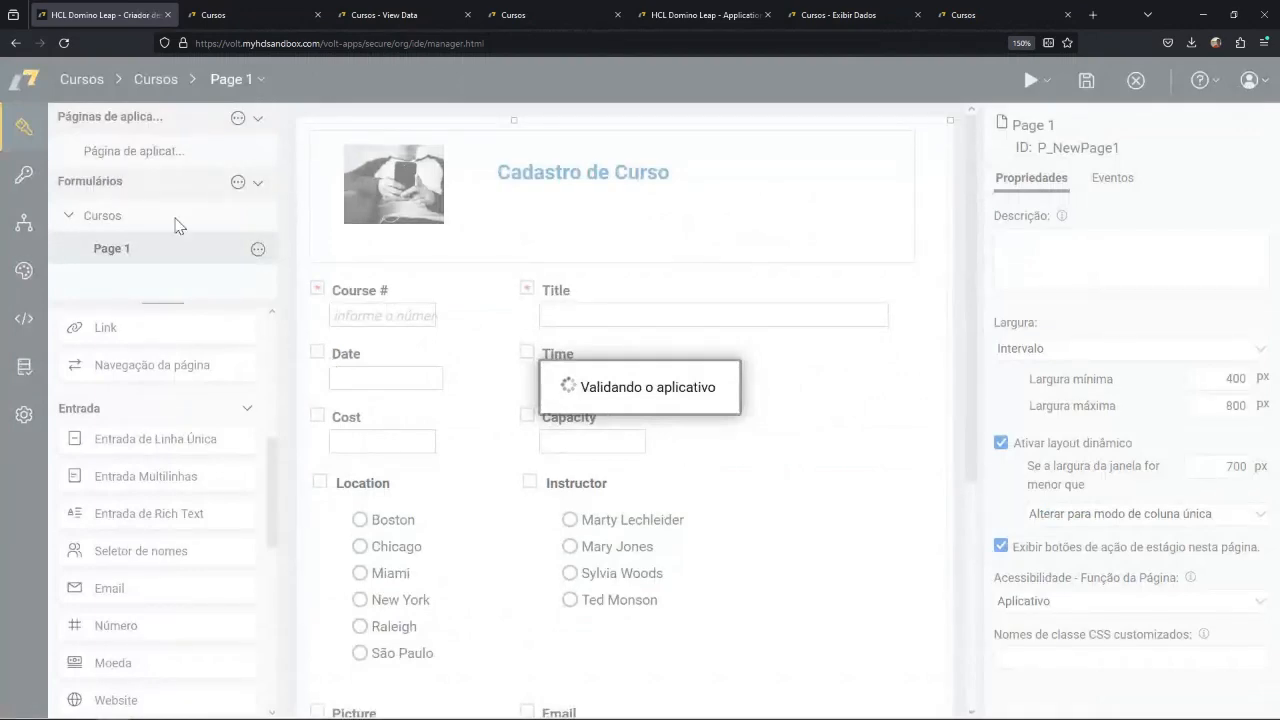
{"action": "double_click", "coordinate": [97, 150]}
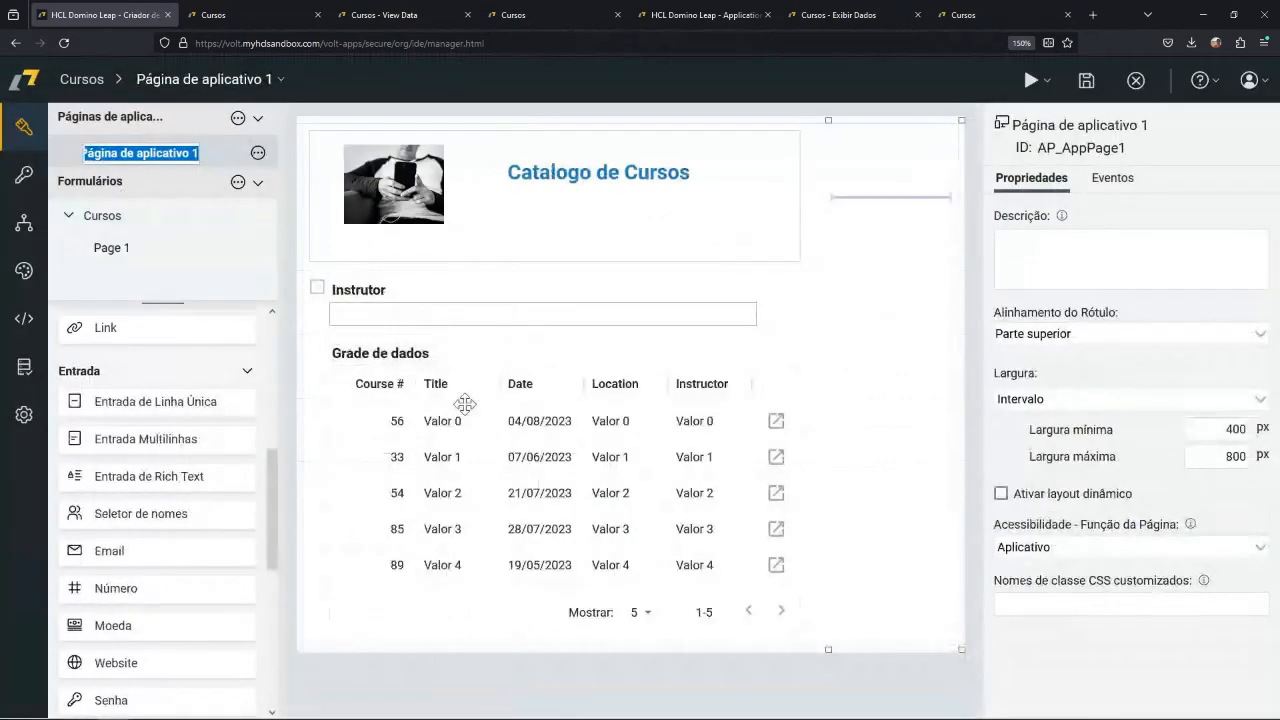
Add the Estágio metadata column to the catalog's data grid, keeping the column order, sorting and Instructor filter as configured.
{"action": "left_click", "coordinate": [438, 389]}
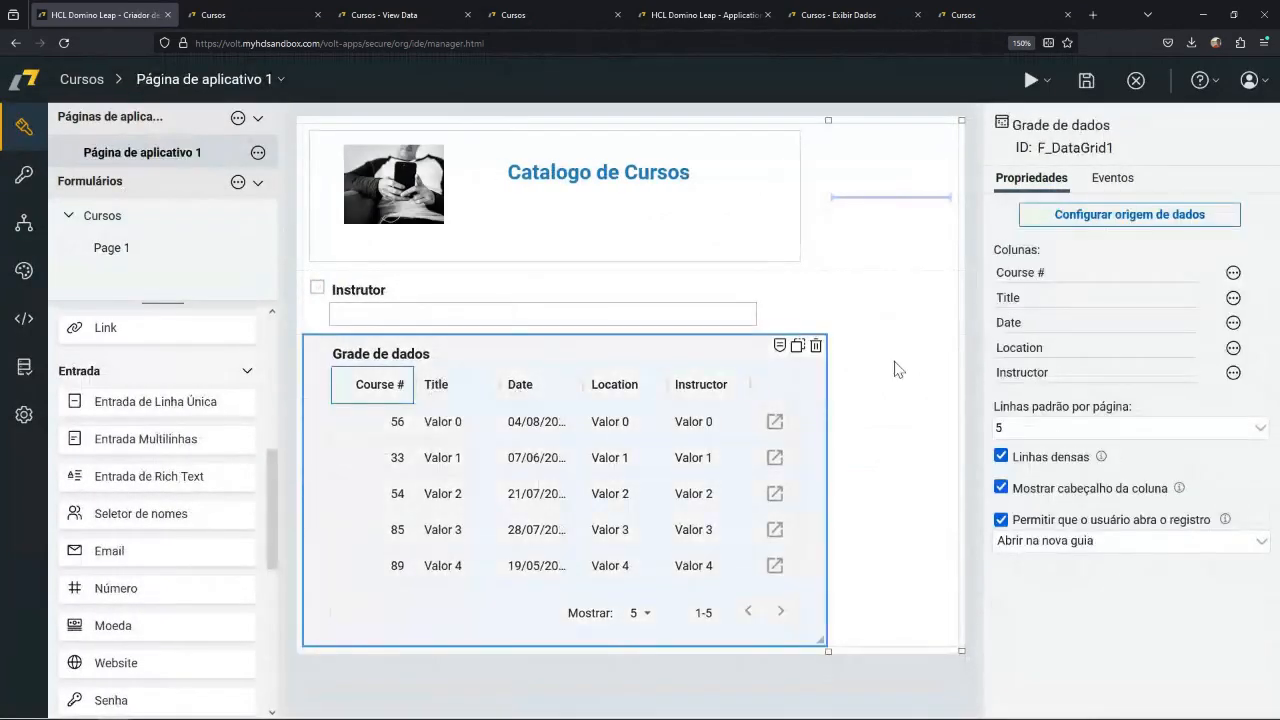
{"action": "left_click", "coordinate": [1131, 218]}
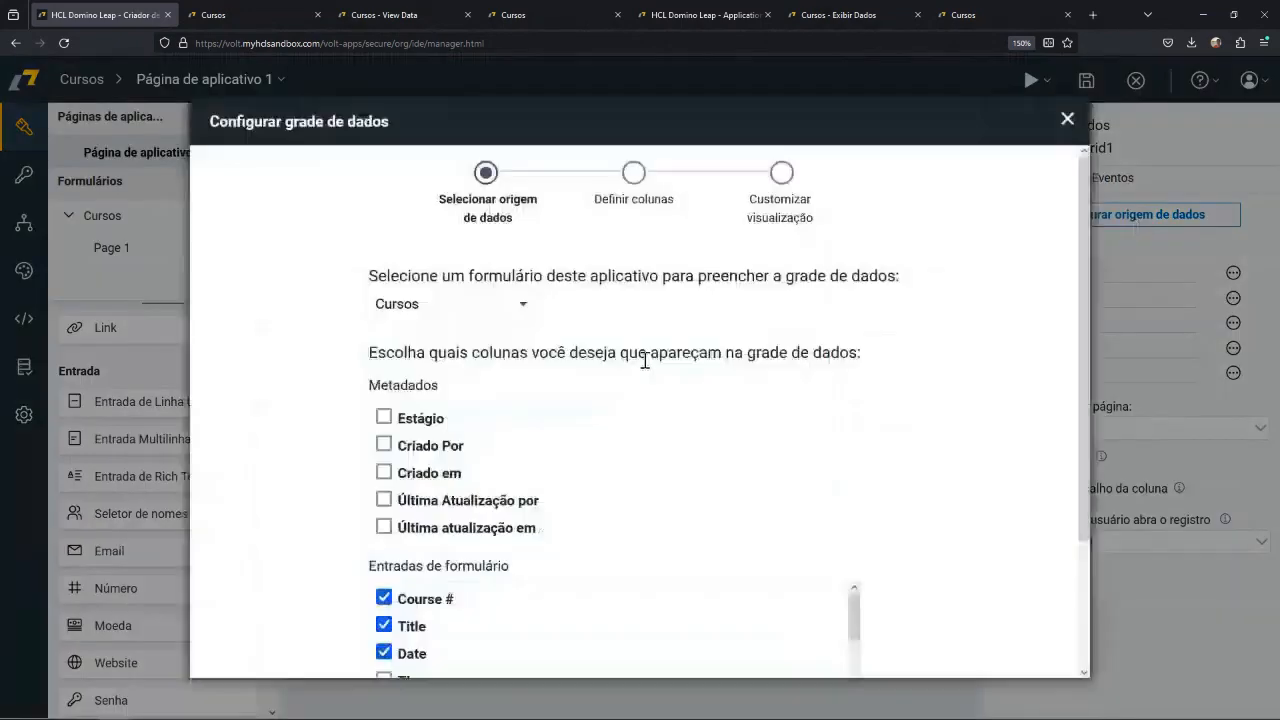
{"action": "left_click", "coordinate": [384, 416]}
{"action": "scroll", "coordinate": [606, 420], "scroll_direction": "down", "scroll_amount": 2}
{"action": "left_click", "coordinate": [984, 650]}
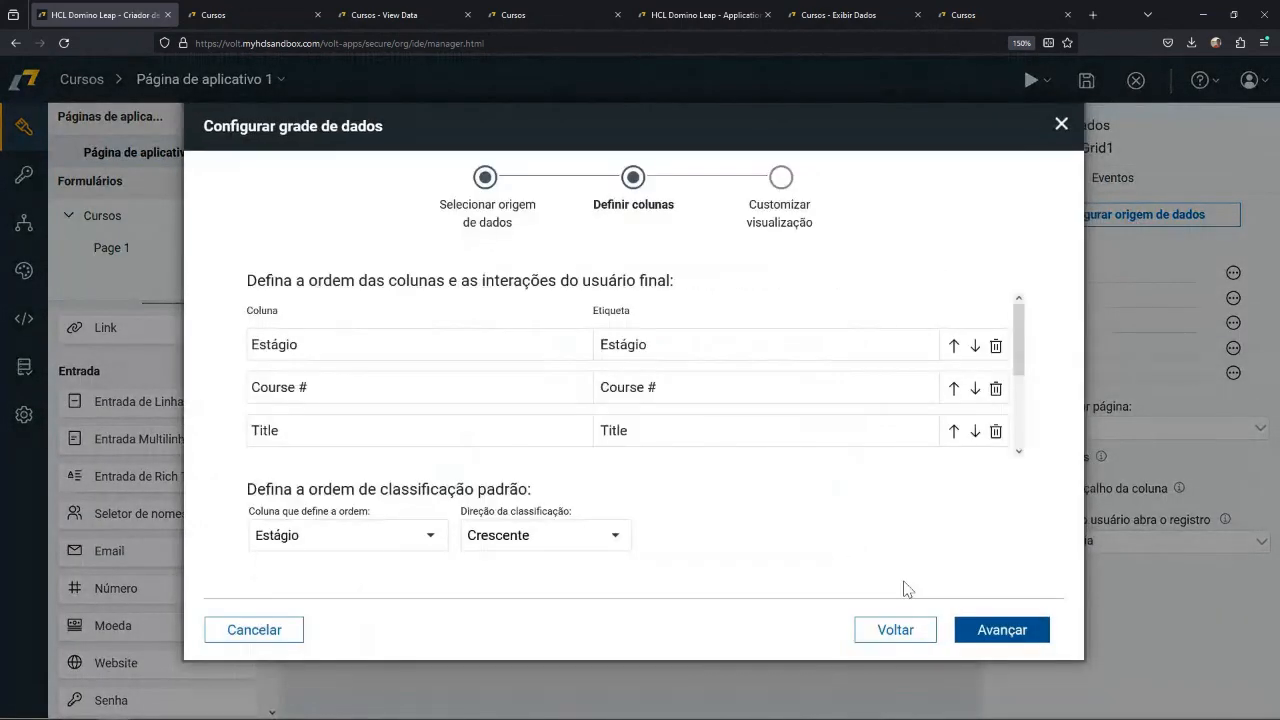
{"action": "left_click", "coordinate": [979, 632]}
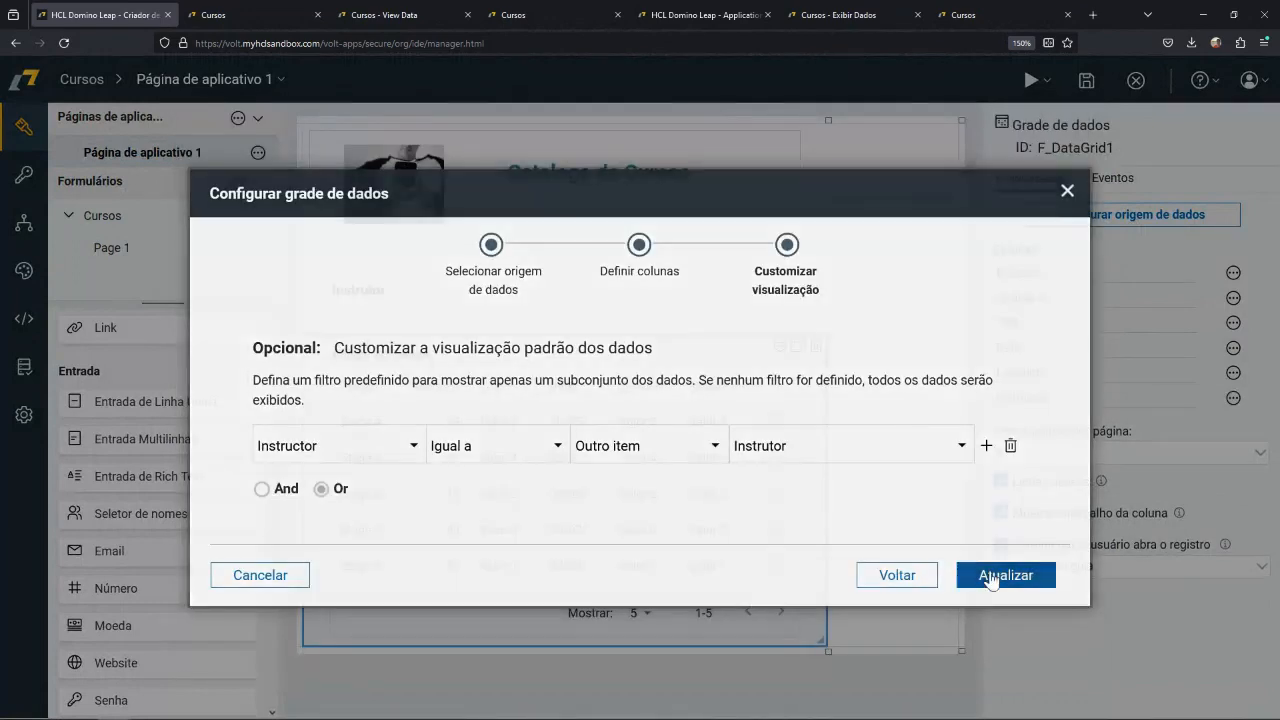
{"action": "left_click", "coordinate": [994, 575]}
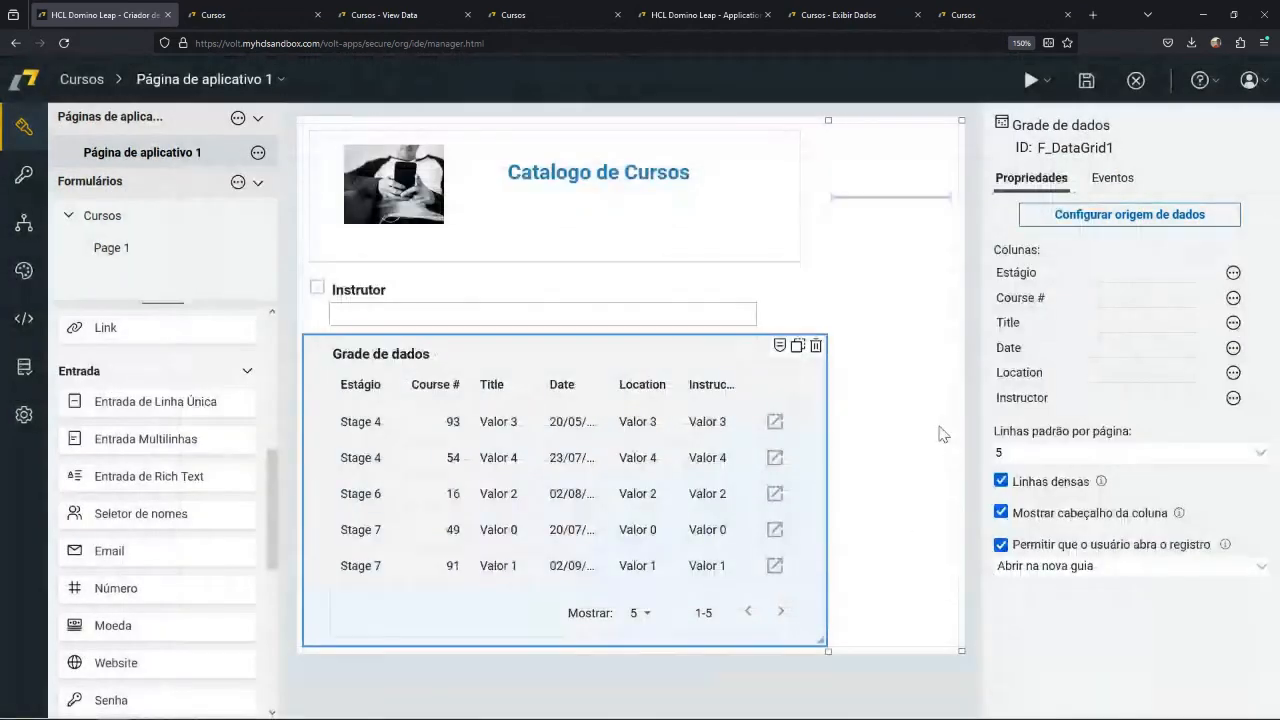
Close the Cursos application with its changes saved and deploy the updated version.
{"action": "left_click", "coordinate": [1135, 82]}
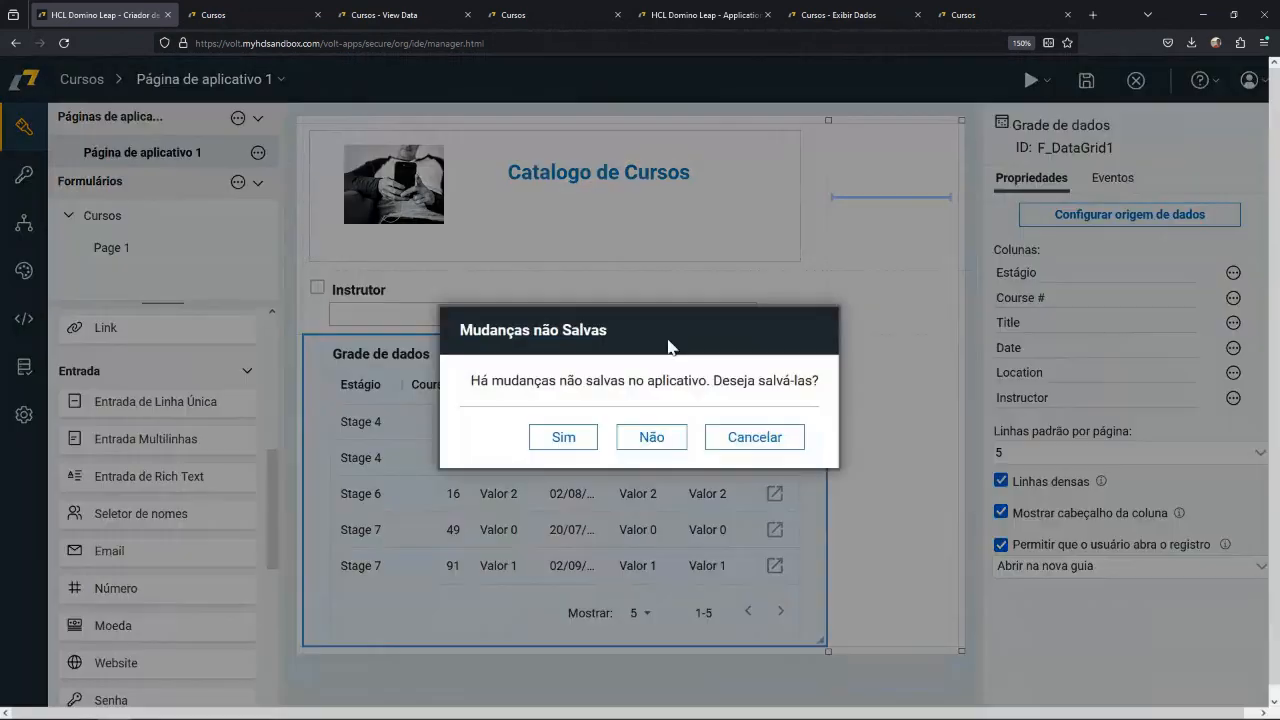
{"action": "left_click", "coordinate": [566, 434]}
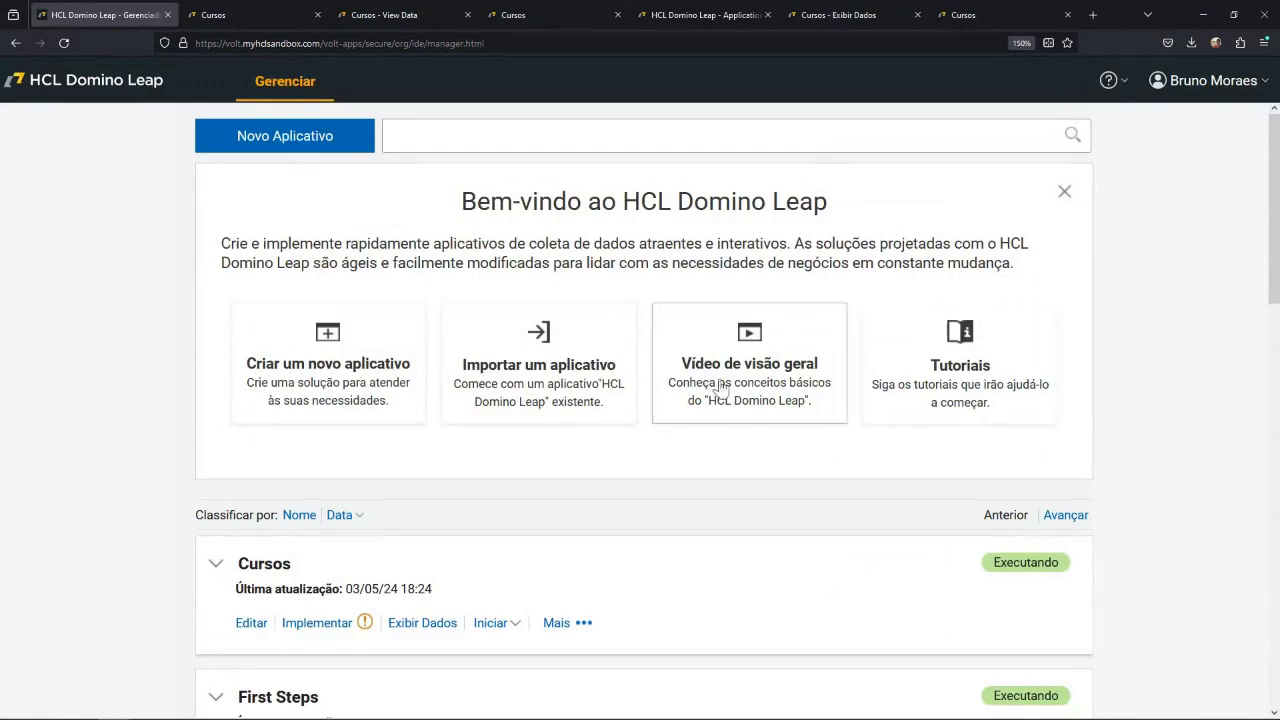
{"action": "left_click", "coordinate": [319, 626]}
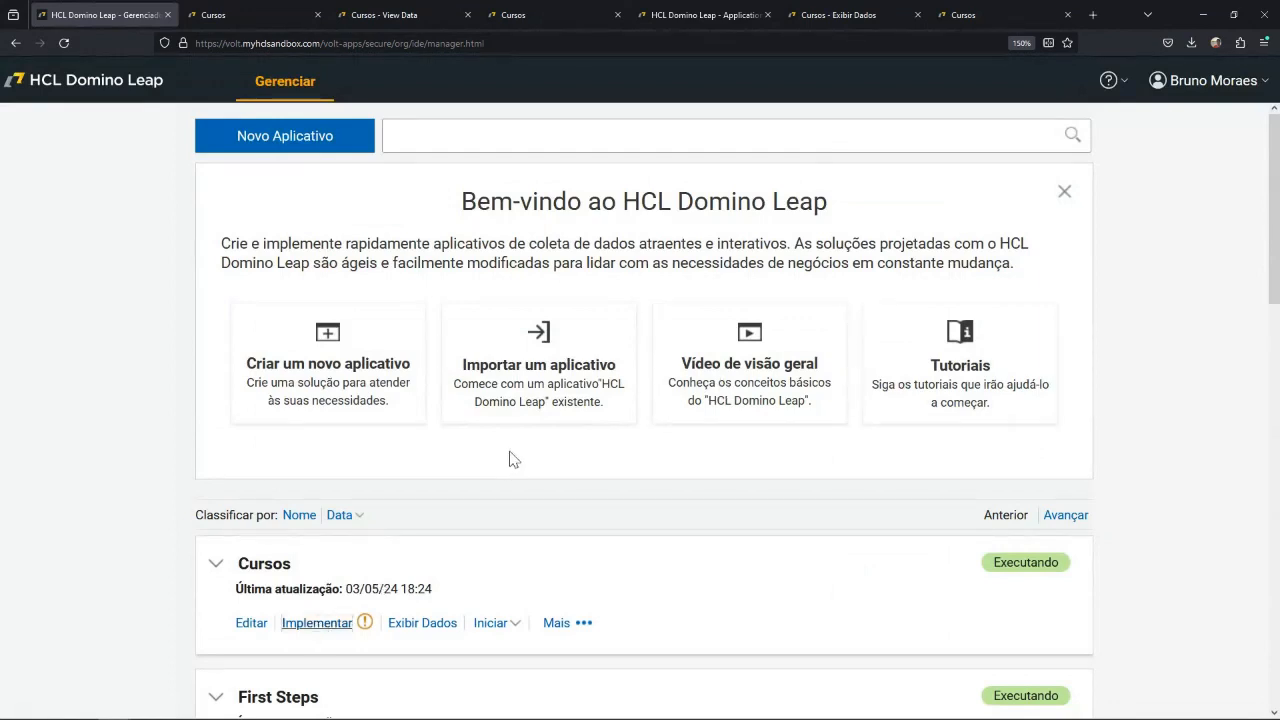
{"action": "left_click", "coordinate": [339, 620]}
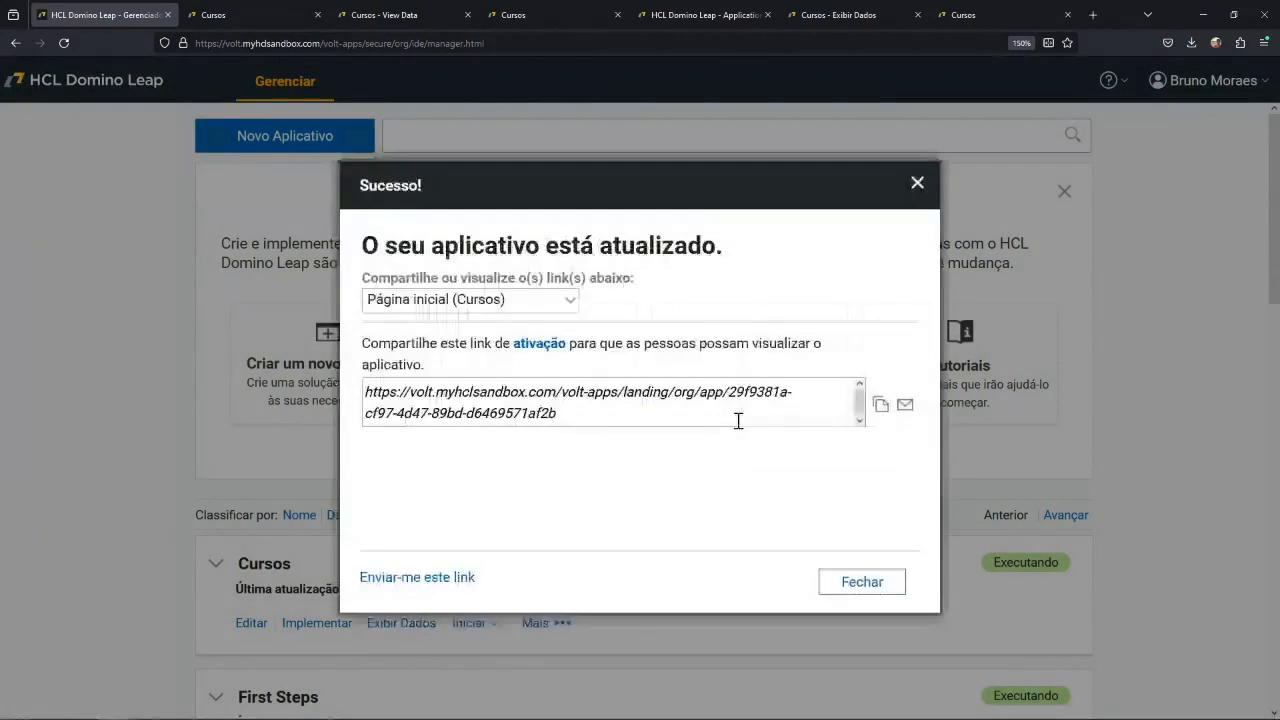
Launch Página de aplicativo 1 from the deployed application's shareable links.
{"action": "left_click", "coordinate": [569, 302]}
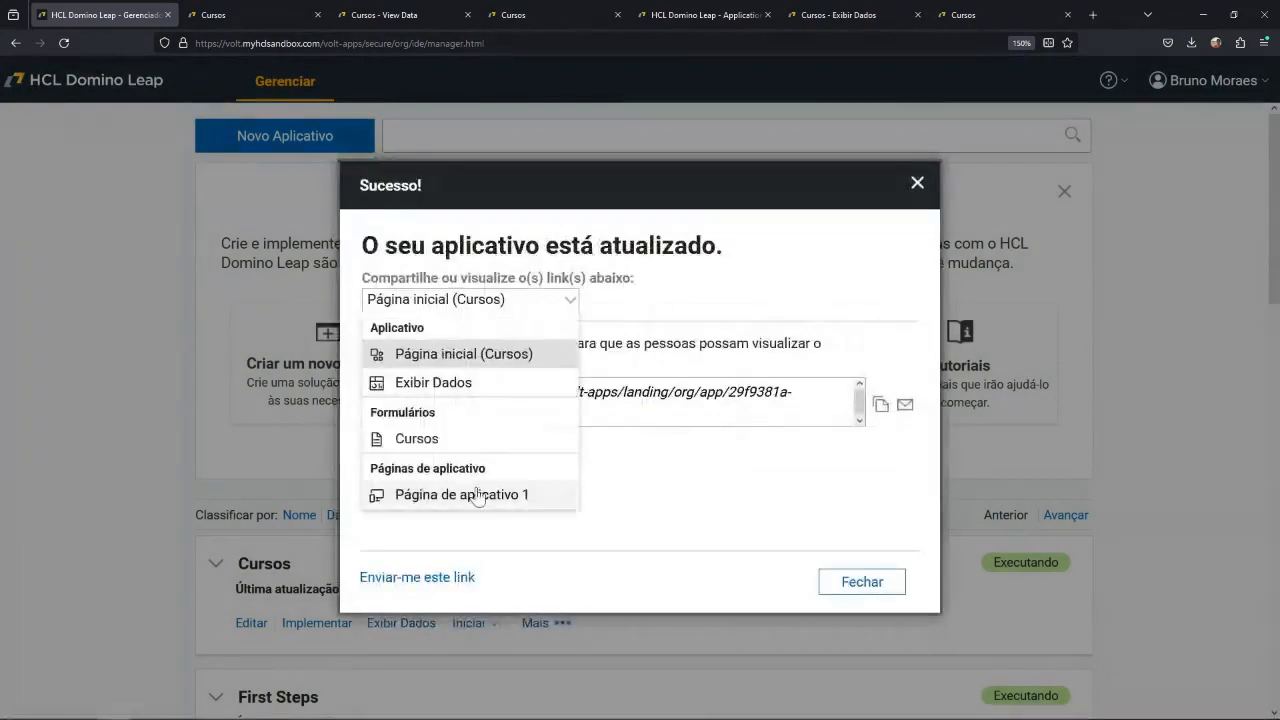
{"action": "left_click", "coordinate": [478, 495]}
{"action": "left_click", "coordinate": [548, 345]}
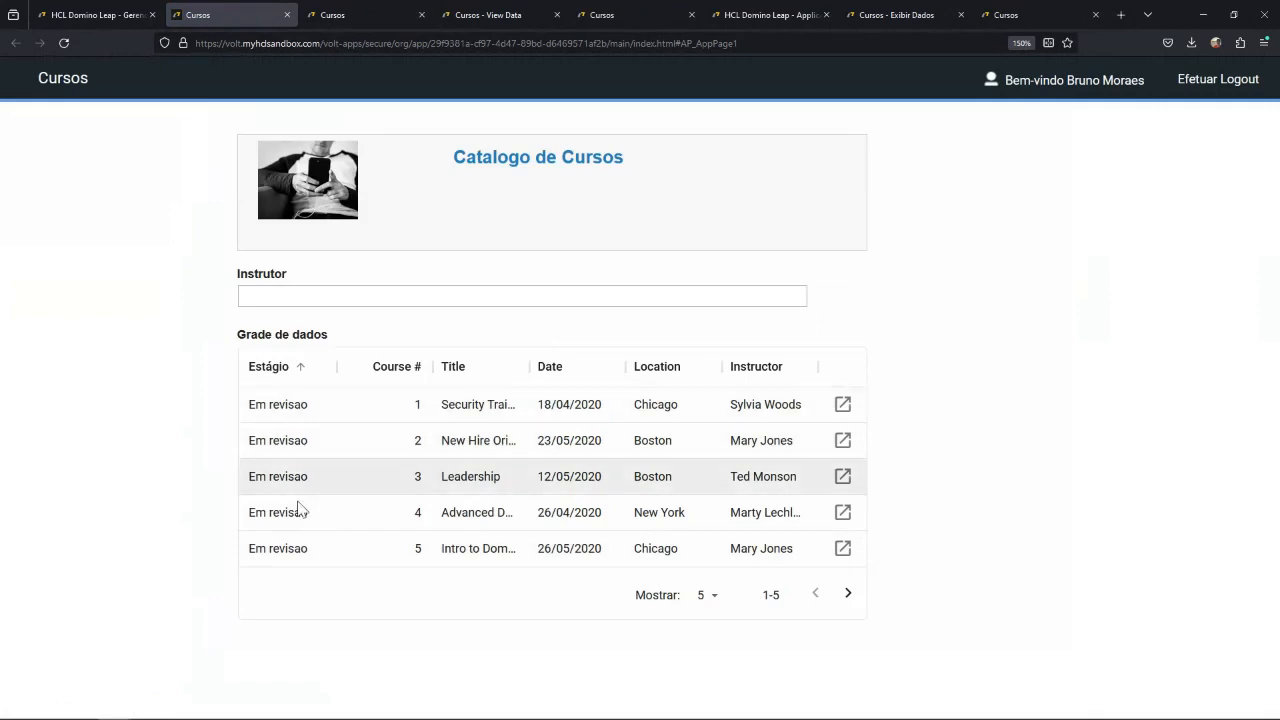
Open the Security Training record (course 1) from the catalog, approve it and return to the catalog.
{"action": "left_click", "coordinate": [317, 407]}
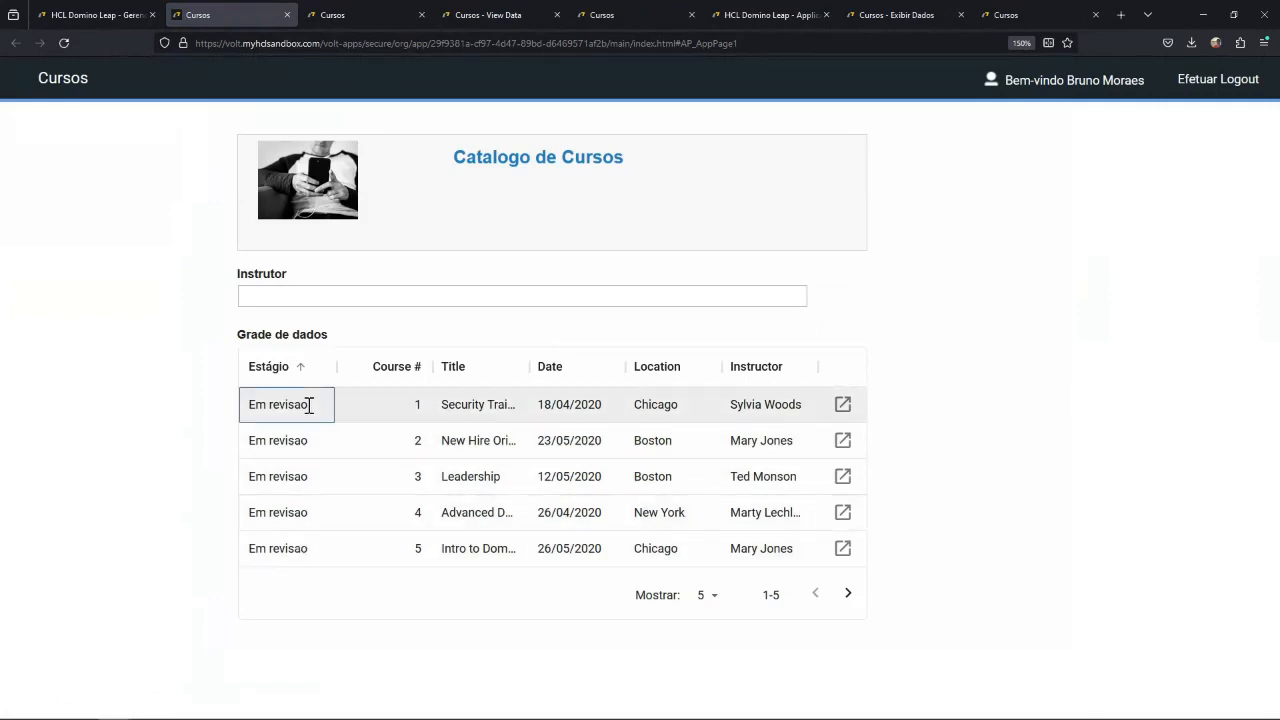
{"action": "double_click", "coordinate": [337, 407]}
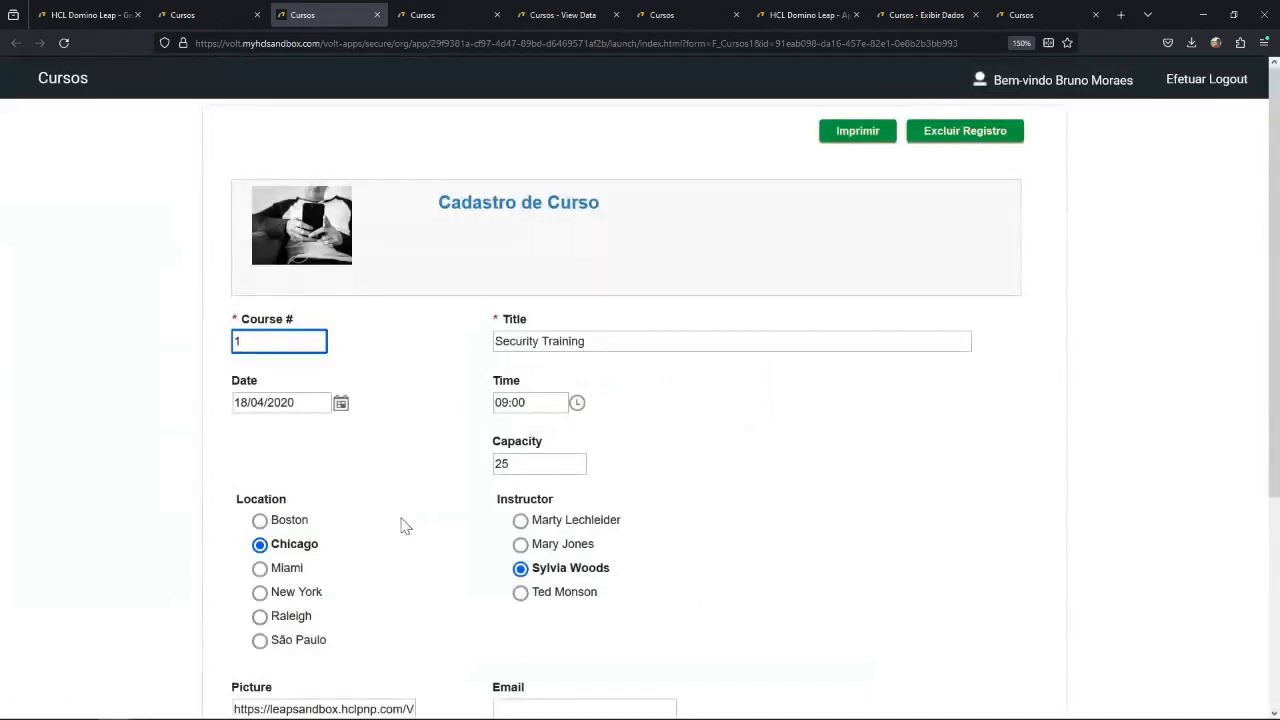
{"action": "scroll", "coordinate": [401, 526], "scroll_direction": "down", "scroll_amount": 3}
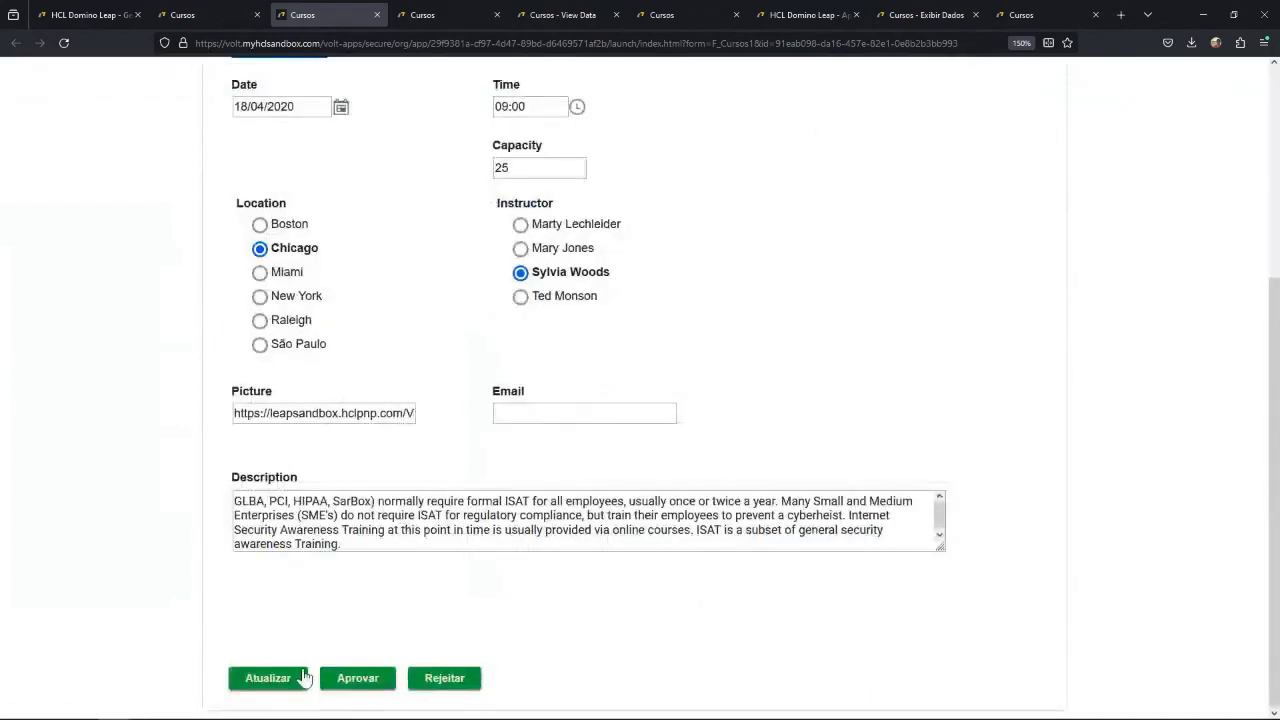
{"action": "left_click", "coordinate": [377, 683]}
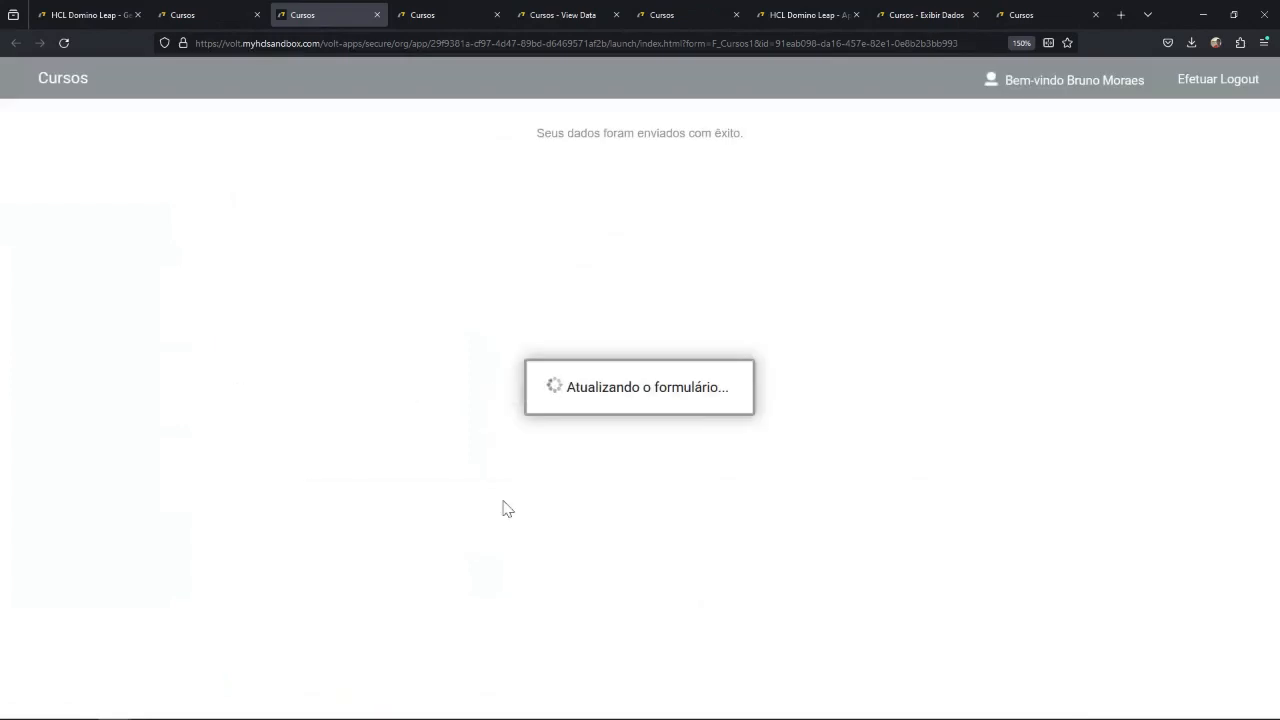
{"action": "left_click", "coordinate": [377, 15]}
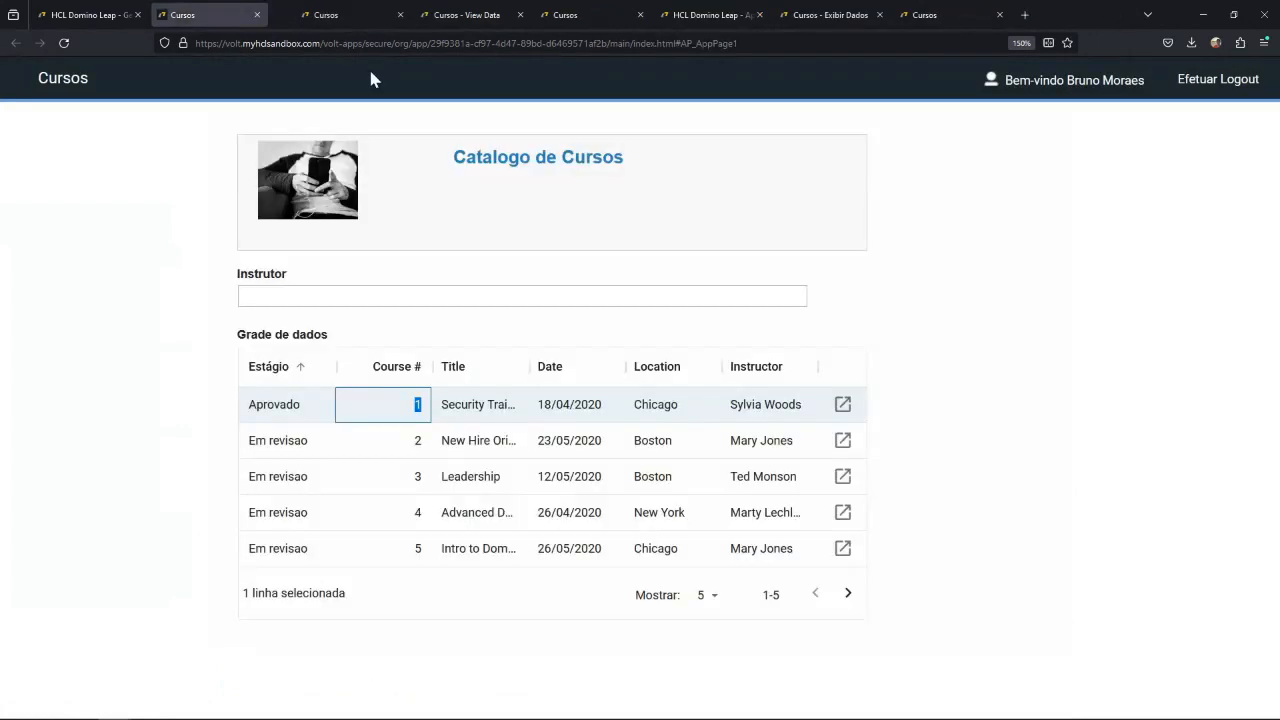
Open the New Hire Orientation record (course 2), reject it and return to the catalog.
{"action": "double_click", "coordinate": [360, 435]}
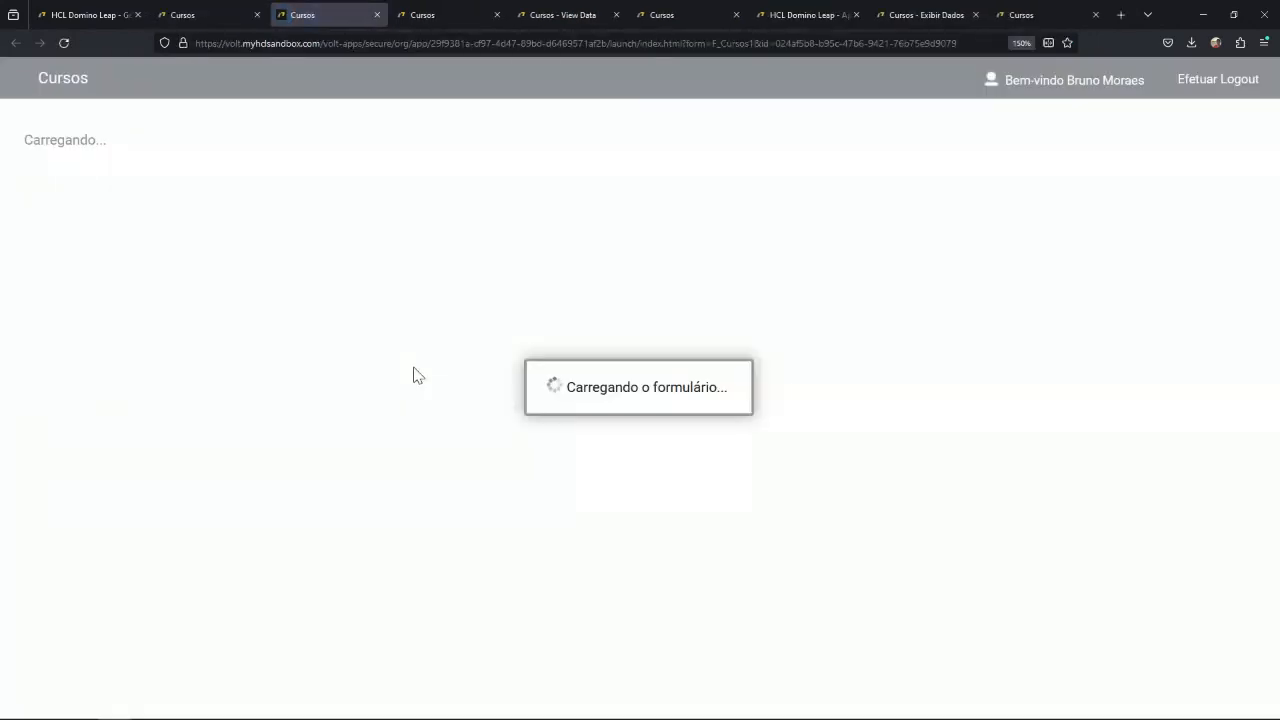
{"action": "scroll", "coordinate": [445, 542], "scroll_direction": "down", "scroll_amount": 3}
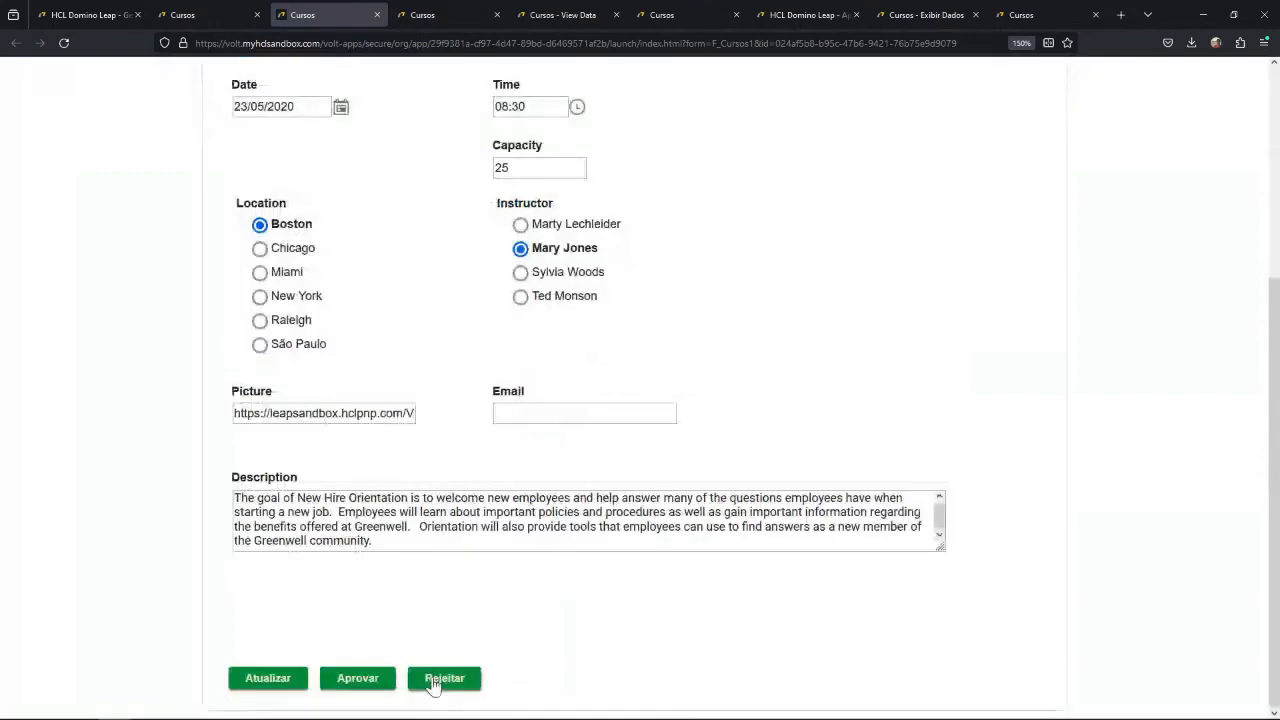
{"action": "left_click", "coordinate": [437, 678]}
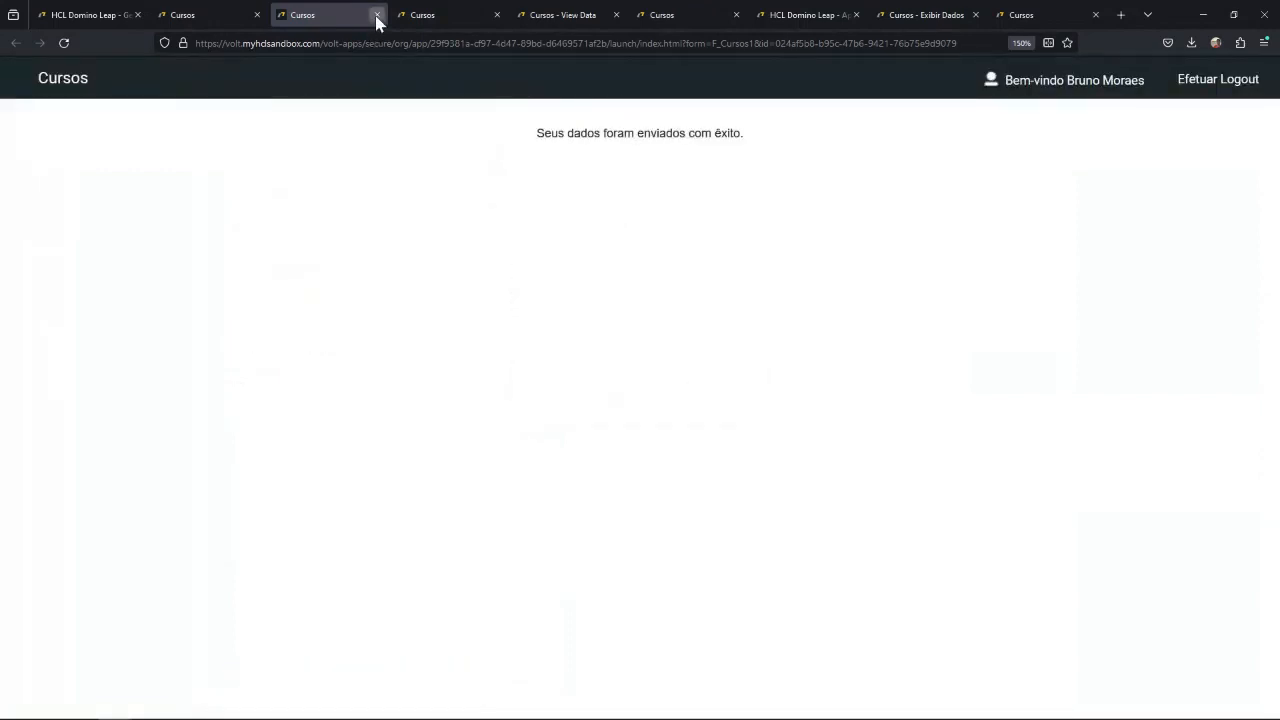
{"action": "left_click", "coordinate": [377, 15]}
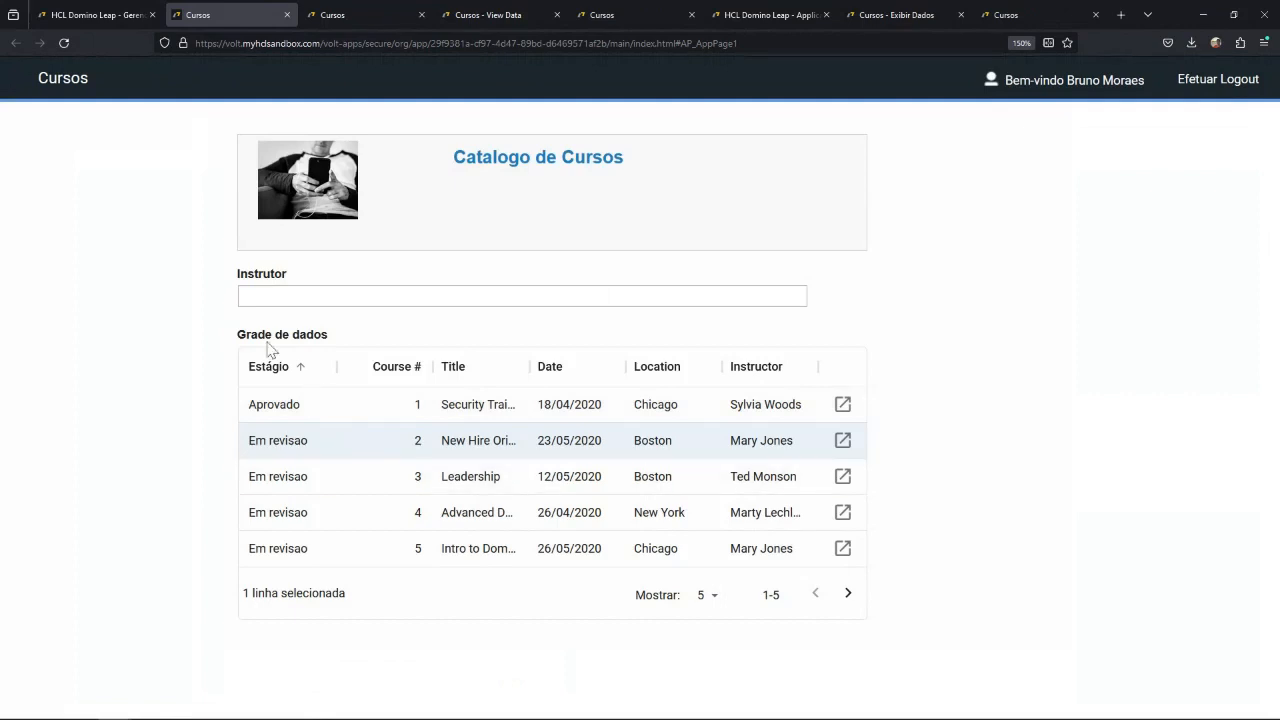
Reload the catalog page and increase the number of grid rows per page to review the course stages.
{"action": "left_click", "coordinate": [64, 43]}
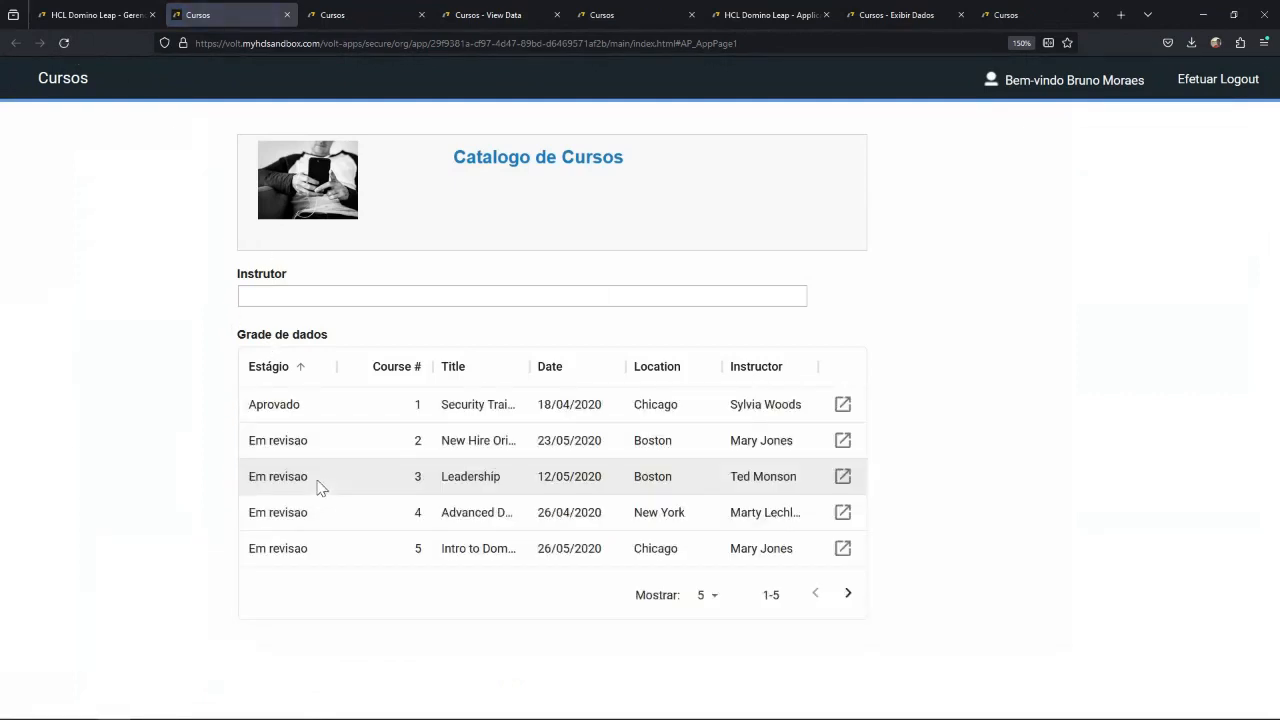
{"action": "left_click", "coordinate": [707, 595]}
{"action": "left_click", "coordinate": [709, 677]}
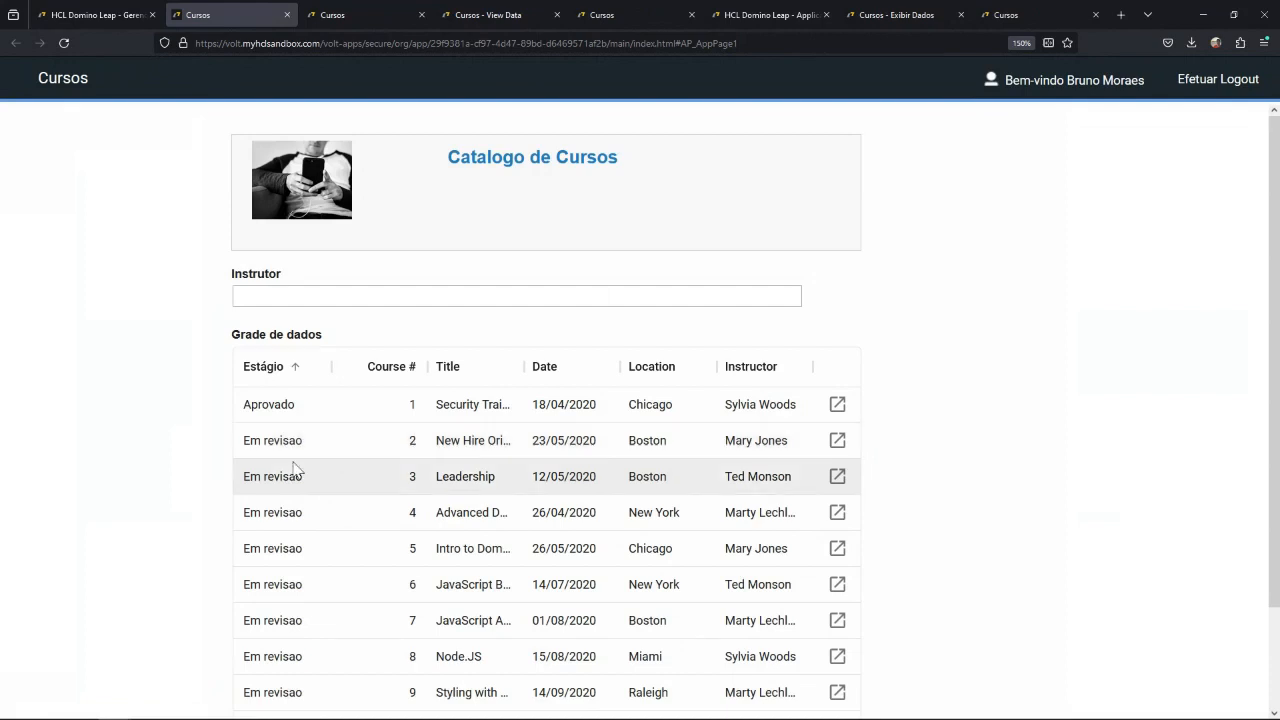
Open the Security Training record (course 1) from the catalog, examine its fields and available actions, and return to the catalog.
{"action": "left_click", "coordinate": [290, 399]}
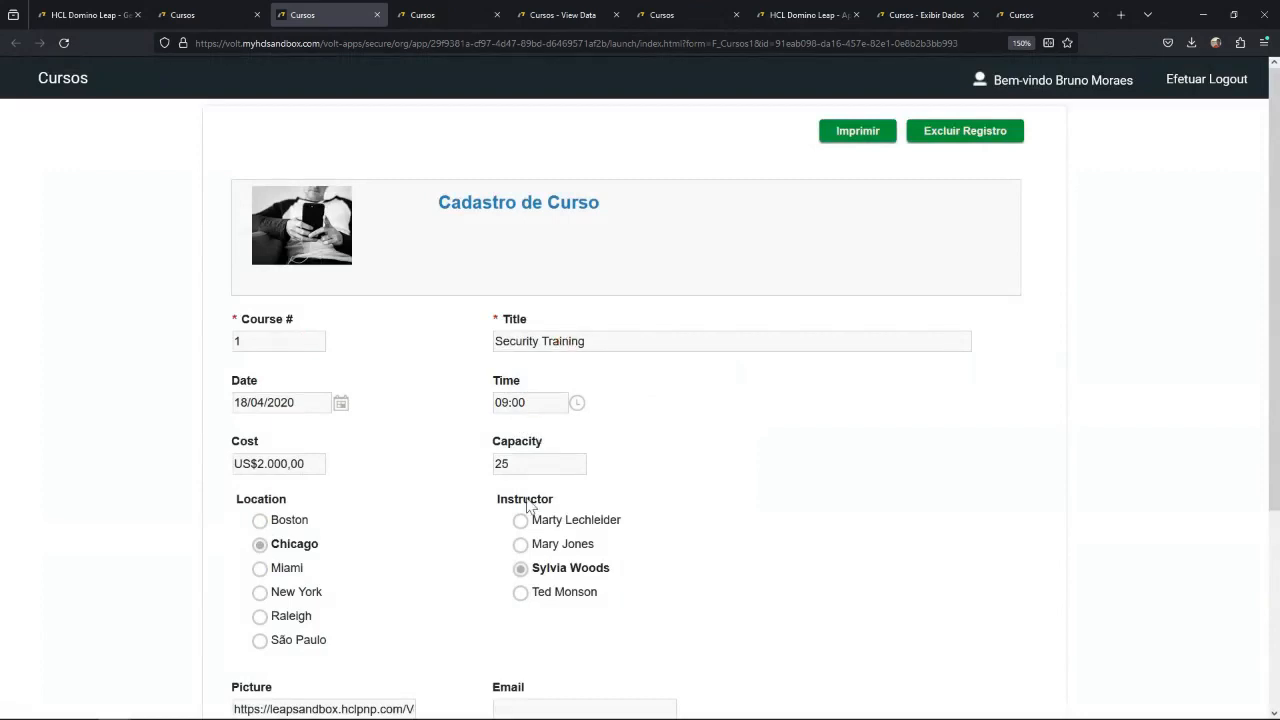
{"action": "scroll", "coordinate": [328, 546], "scroll_direction": "down", "scroll_amount": 3}
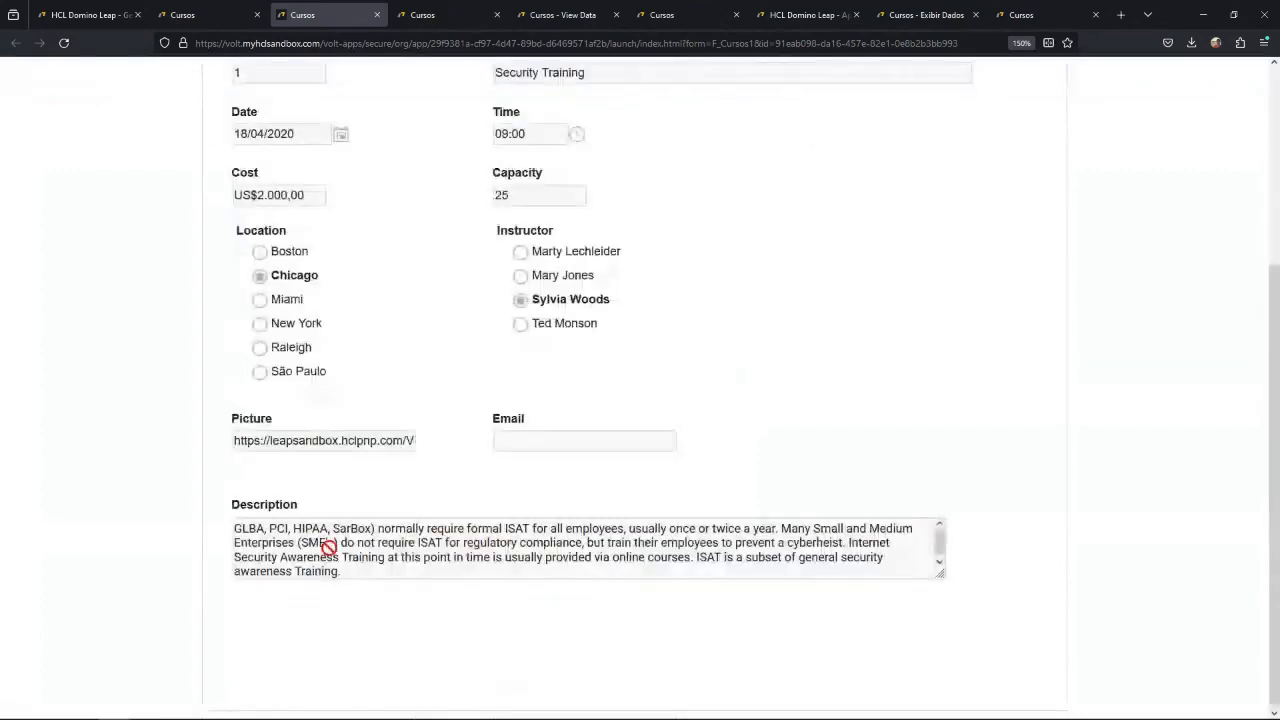
{"action": "scroll", "coordinate": [375, 513], "scroll_direction": "up", "scroll_amount": 3}
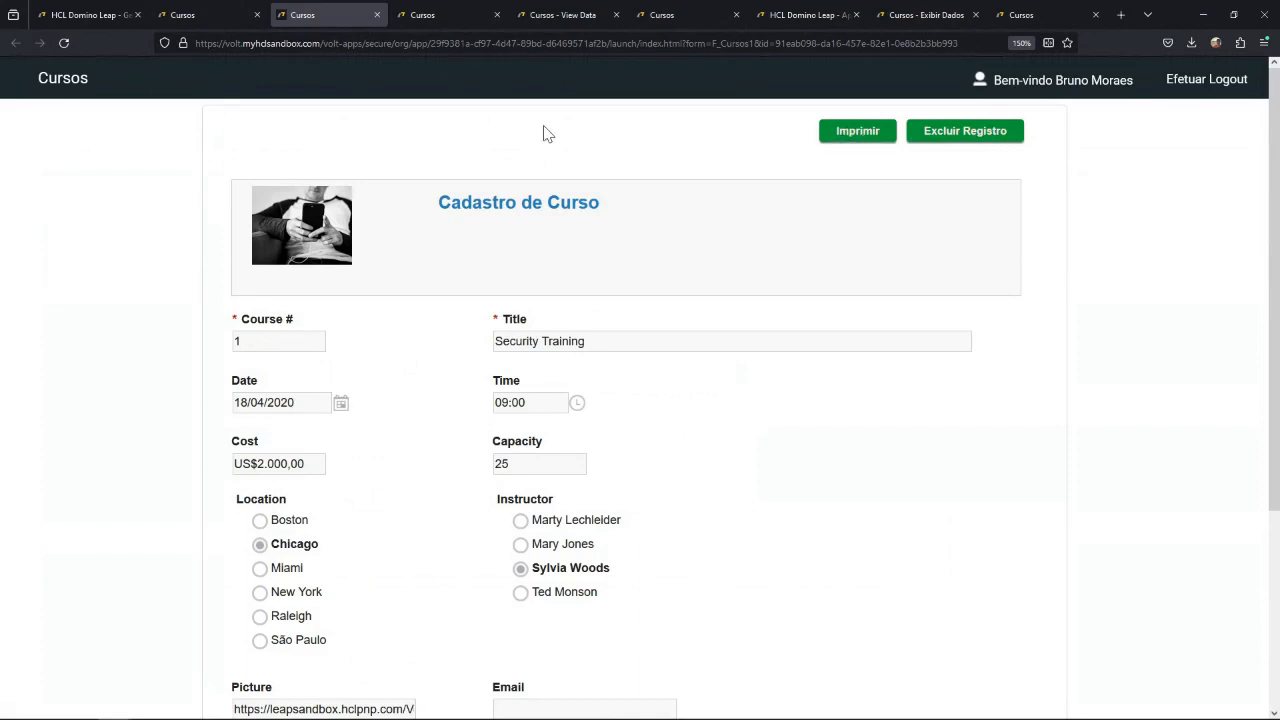
{"action": "left_click", "coordinate": [376, 15]}
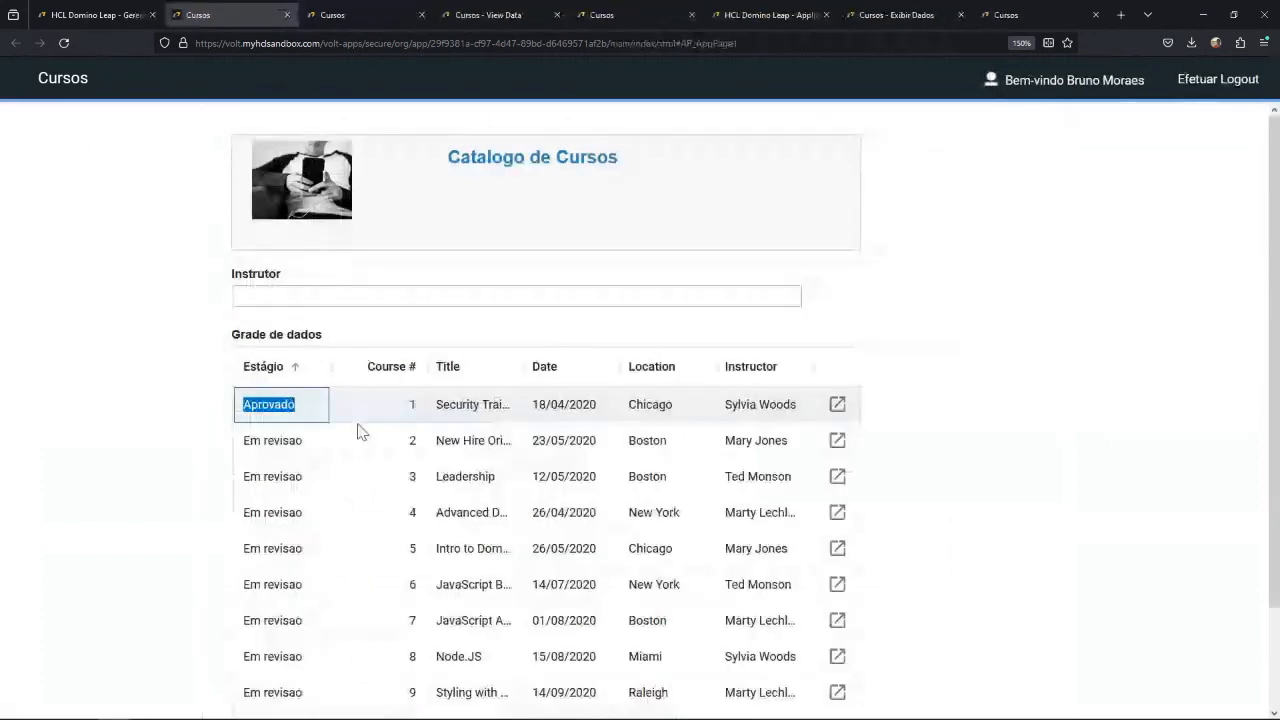
Open the New Hire Orientation record (course 2) and check its editable fields and workflow actions.
{"action": "double_click", "coordinate": [366, 444]}
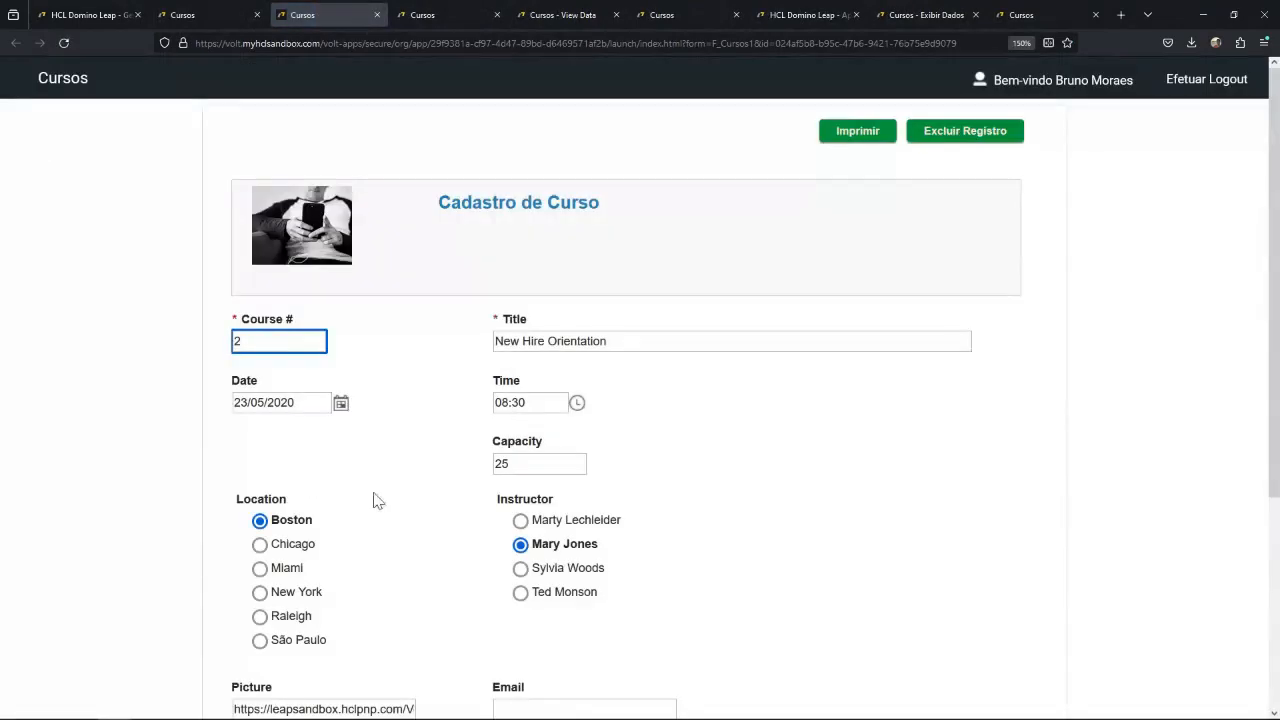
{"action": "scroll", "coordinate": [380, 508], "scroll_direction": "down", "scroll_amount": 3}
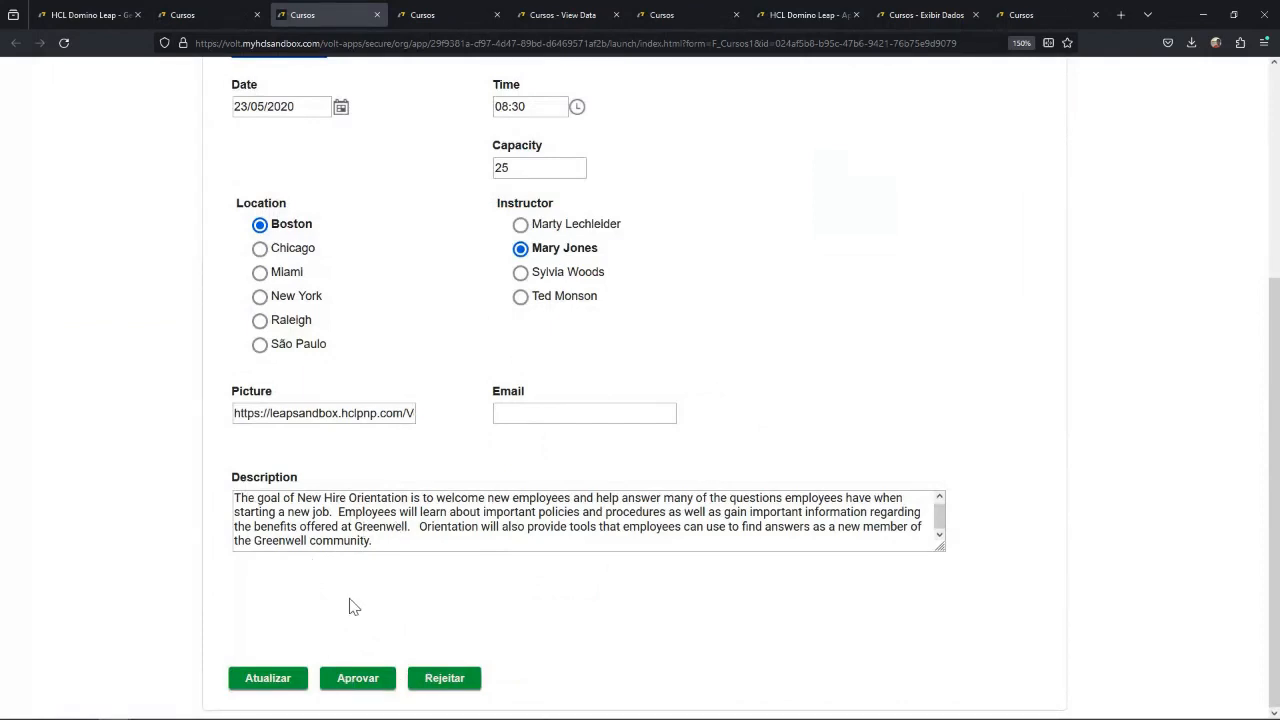
{"action": "scroll", "coordinate": [352, 607], "scroll_direction": "up", "scroll_amount": 3}
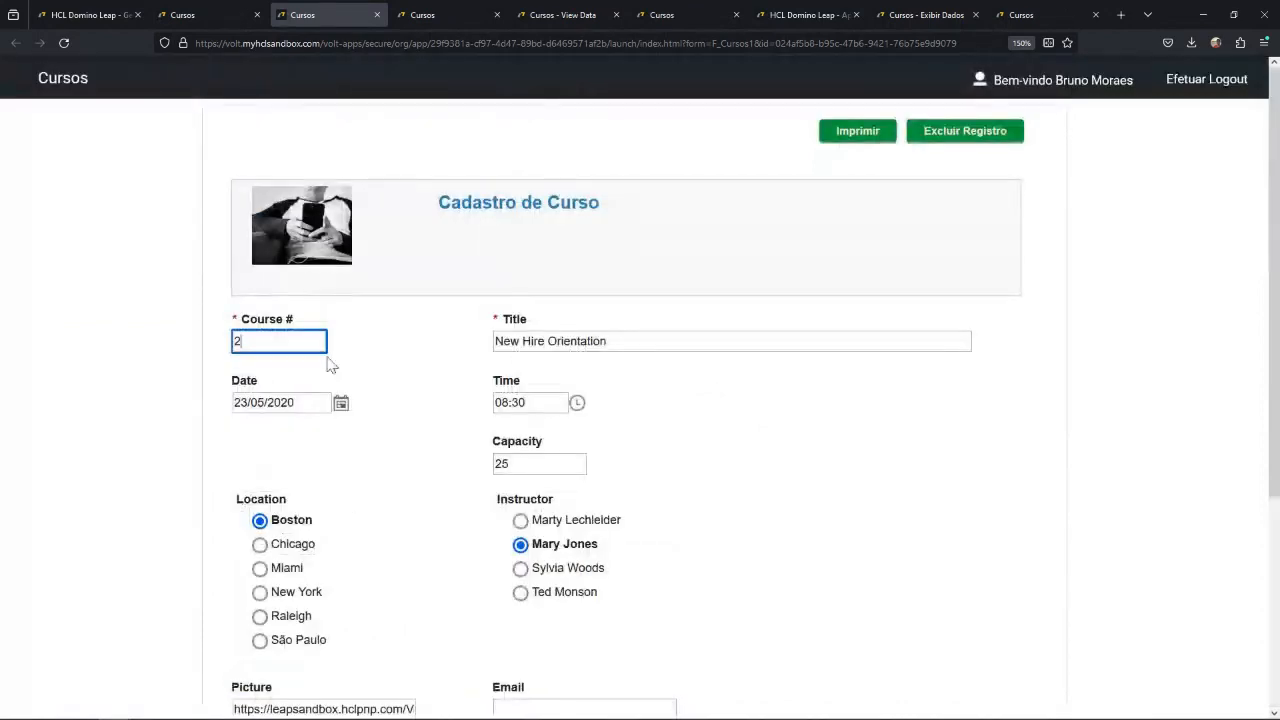
{"action": "left_click", "coordinate": [182, 178]}
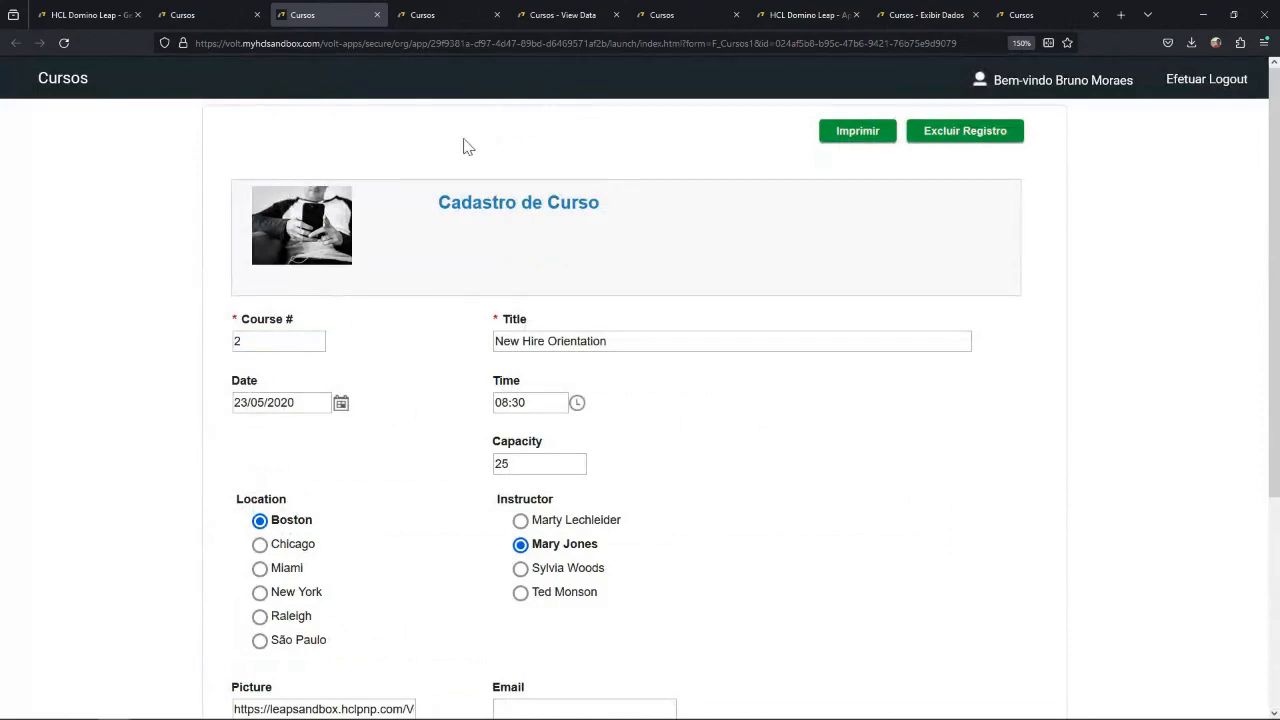